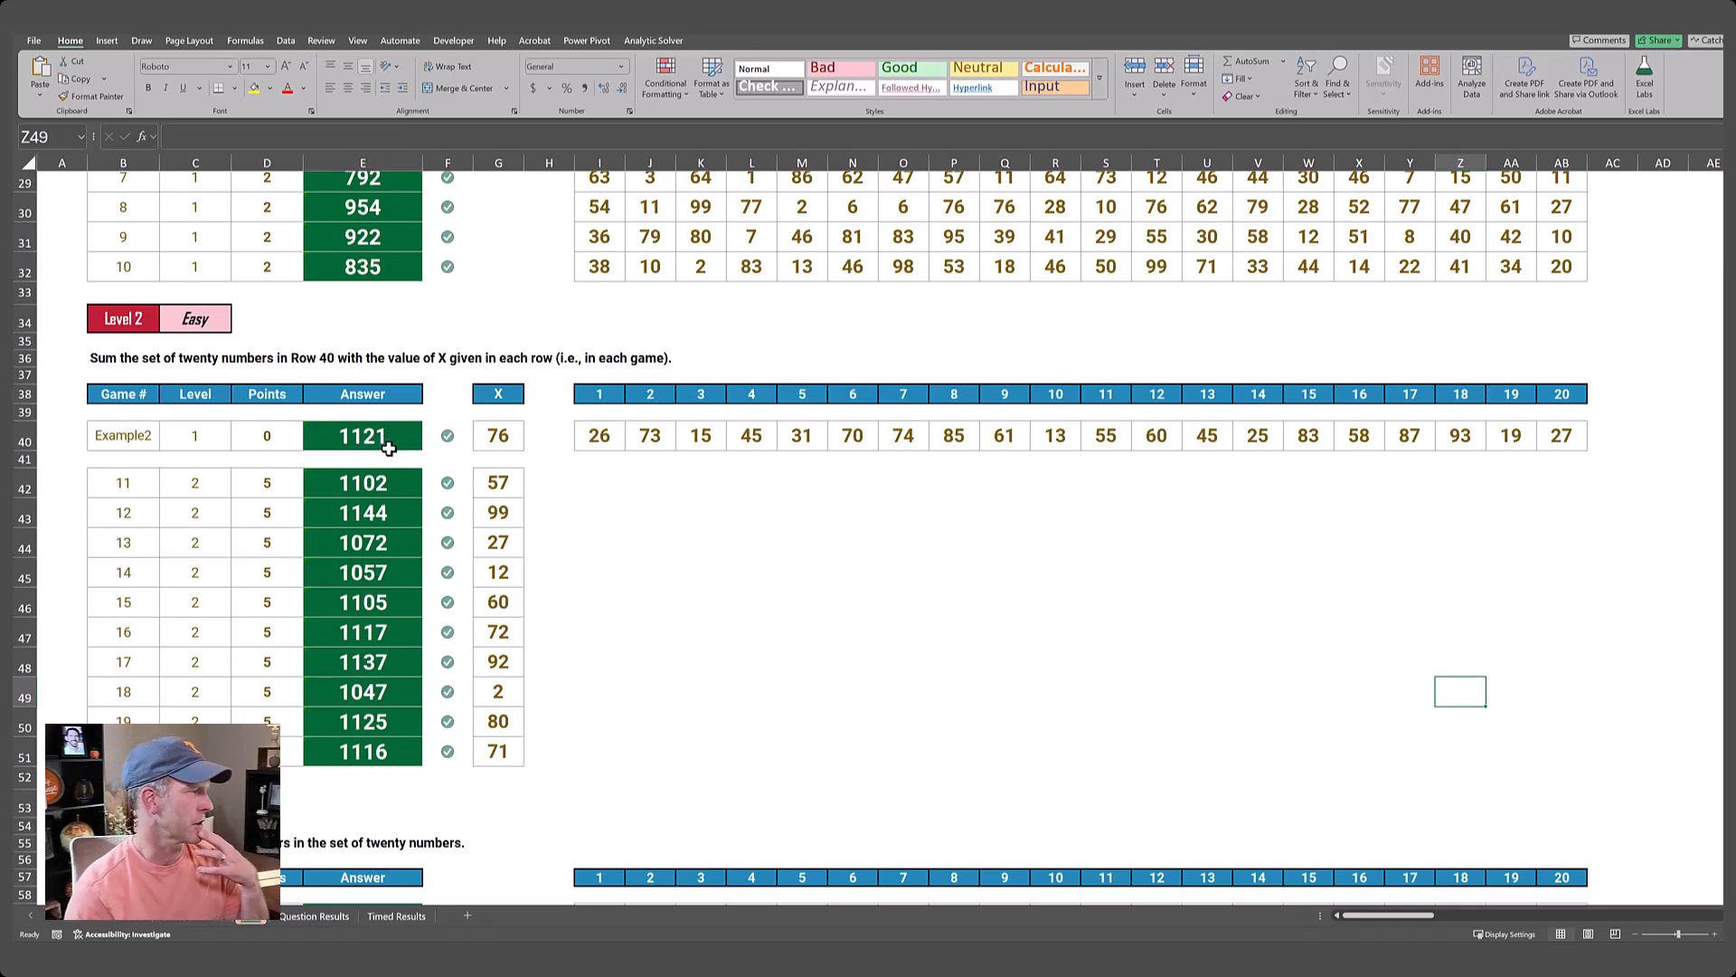
Examine the Level 2 answer formula in E42 and the helper tables of zeros and ones beside the Level 3 and Level 4 games.
{"action": "left_click", "coordinate": [392, 494]}
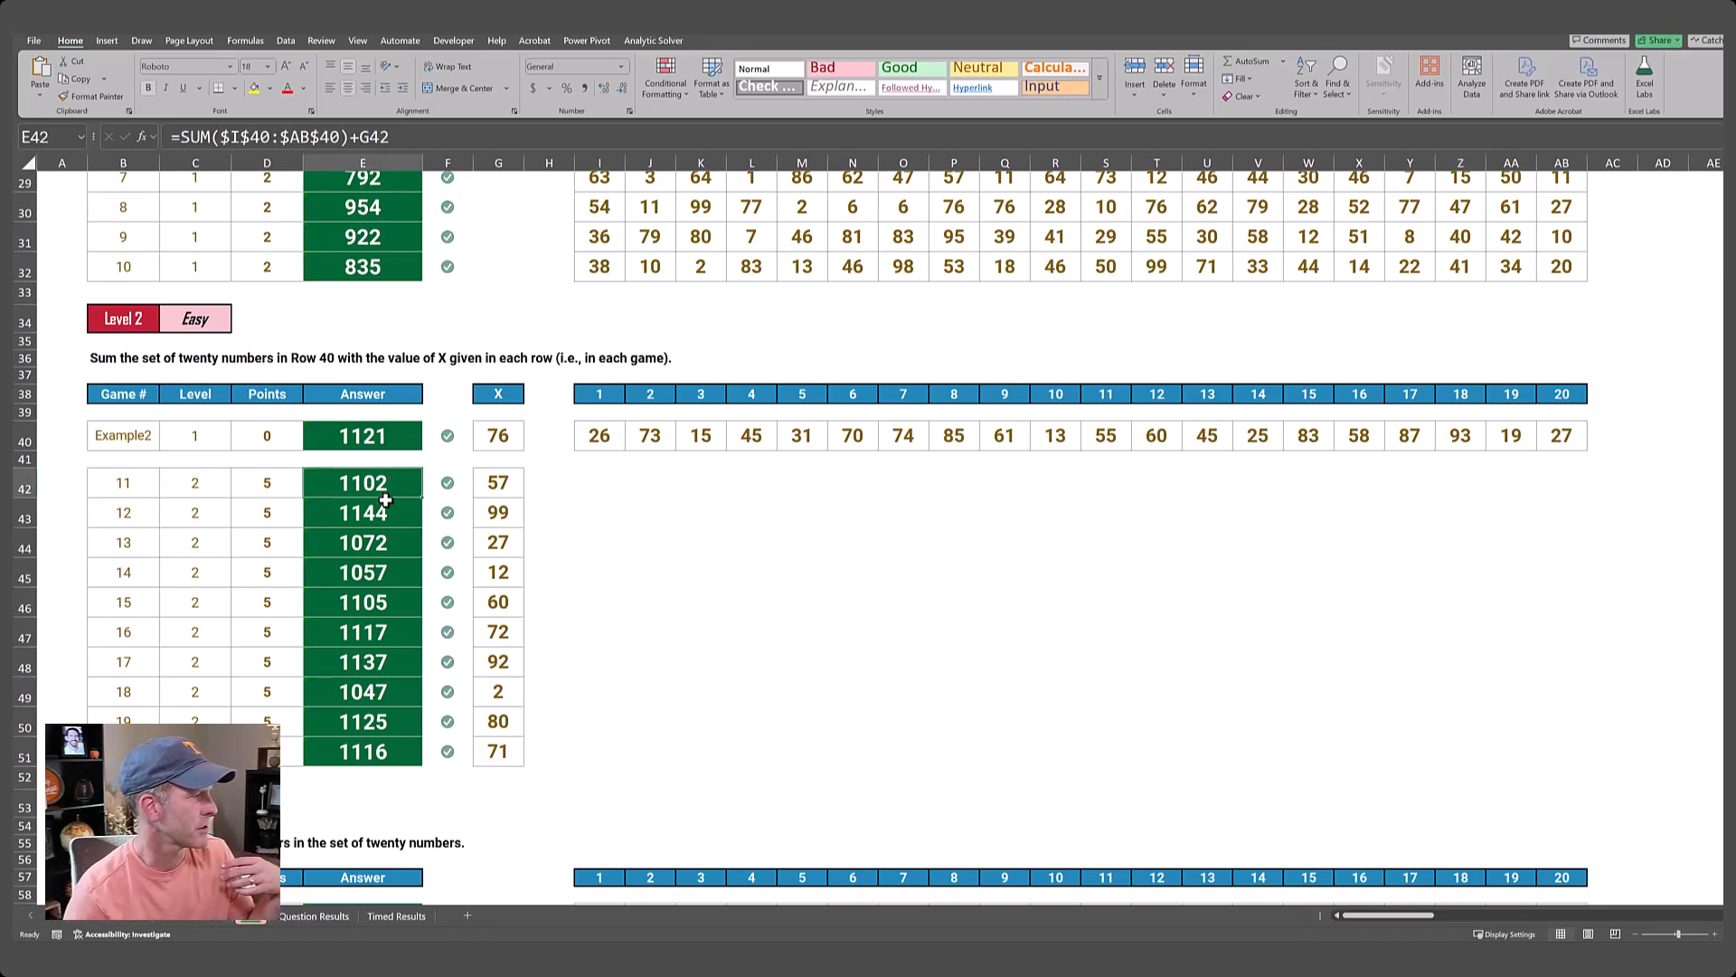
{"action": "scroll", "coordinate": [389, 498], "scroll_direction": "down", "scroll_amount": 1}
{"action": "scroll", "coordinate": [387, 493], "scroll_direction": "down", "scroll_amount": 5}
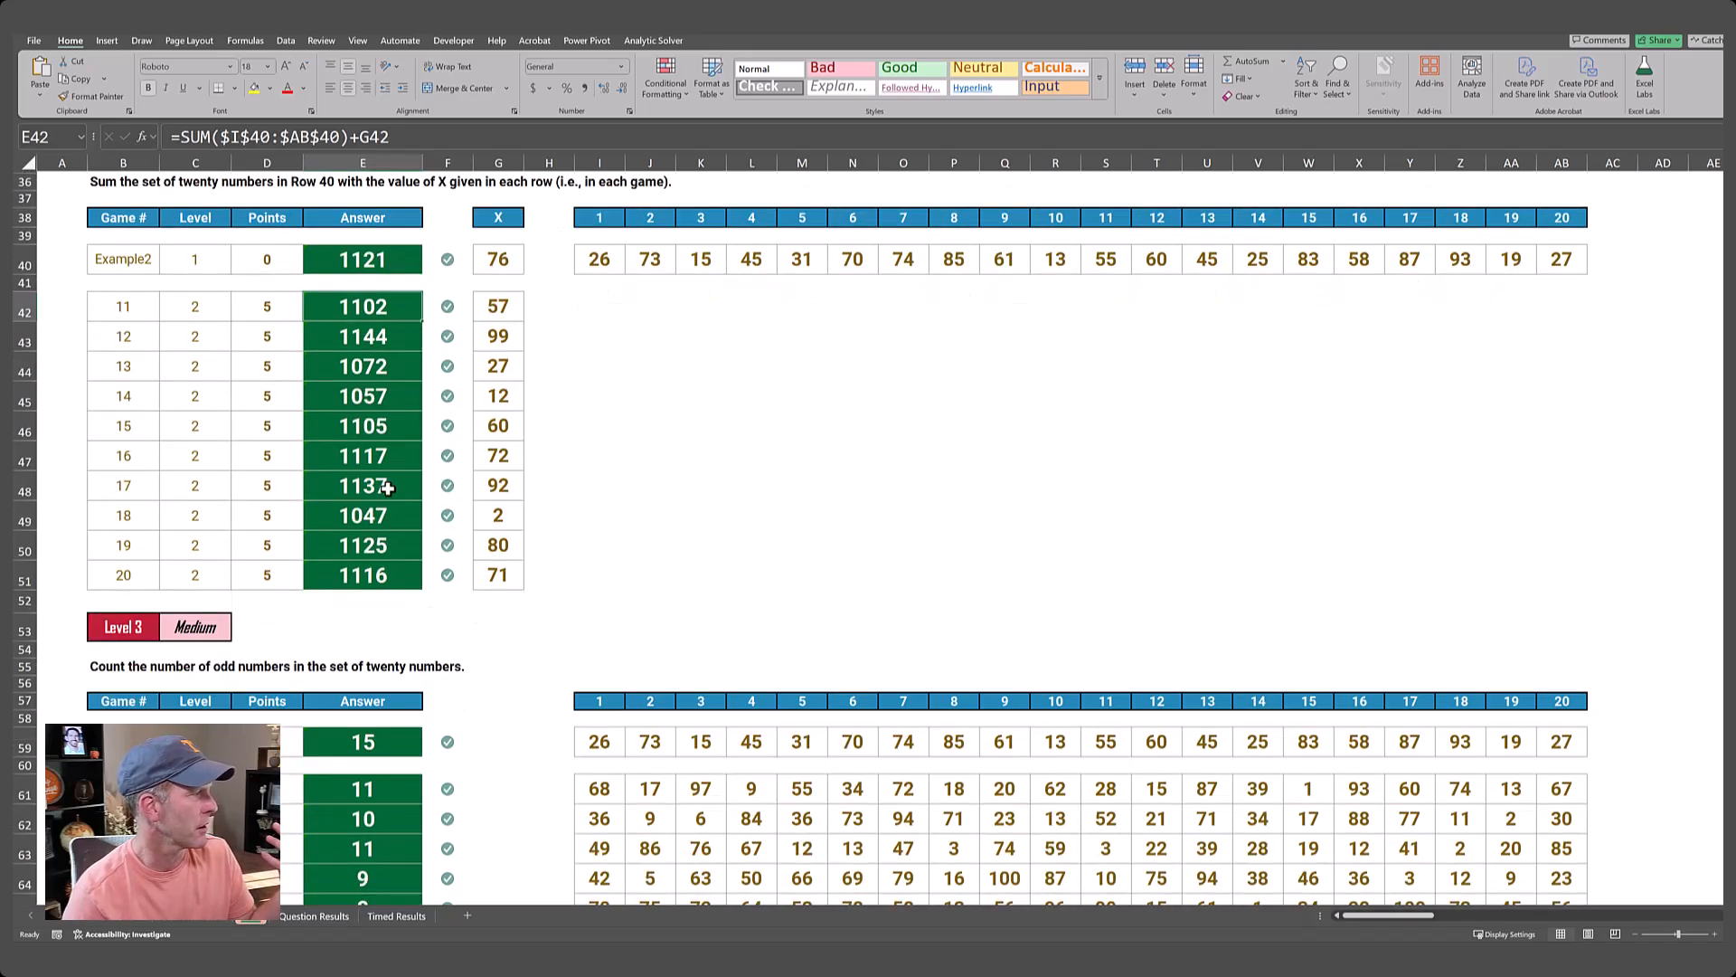
{"action": "scroll", "coordinate": [388, 489], "scroll_direction": "down", "scroll_amount": 2}
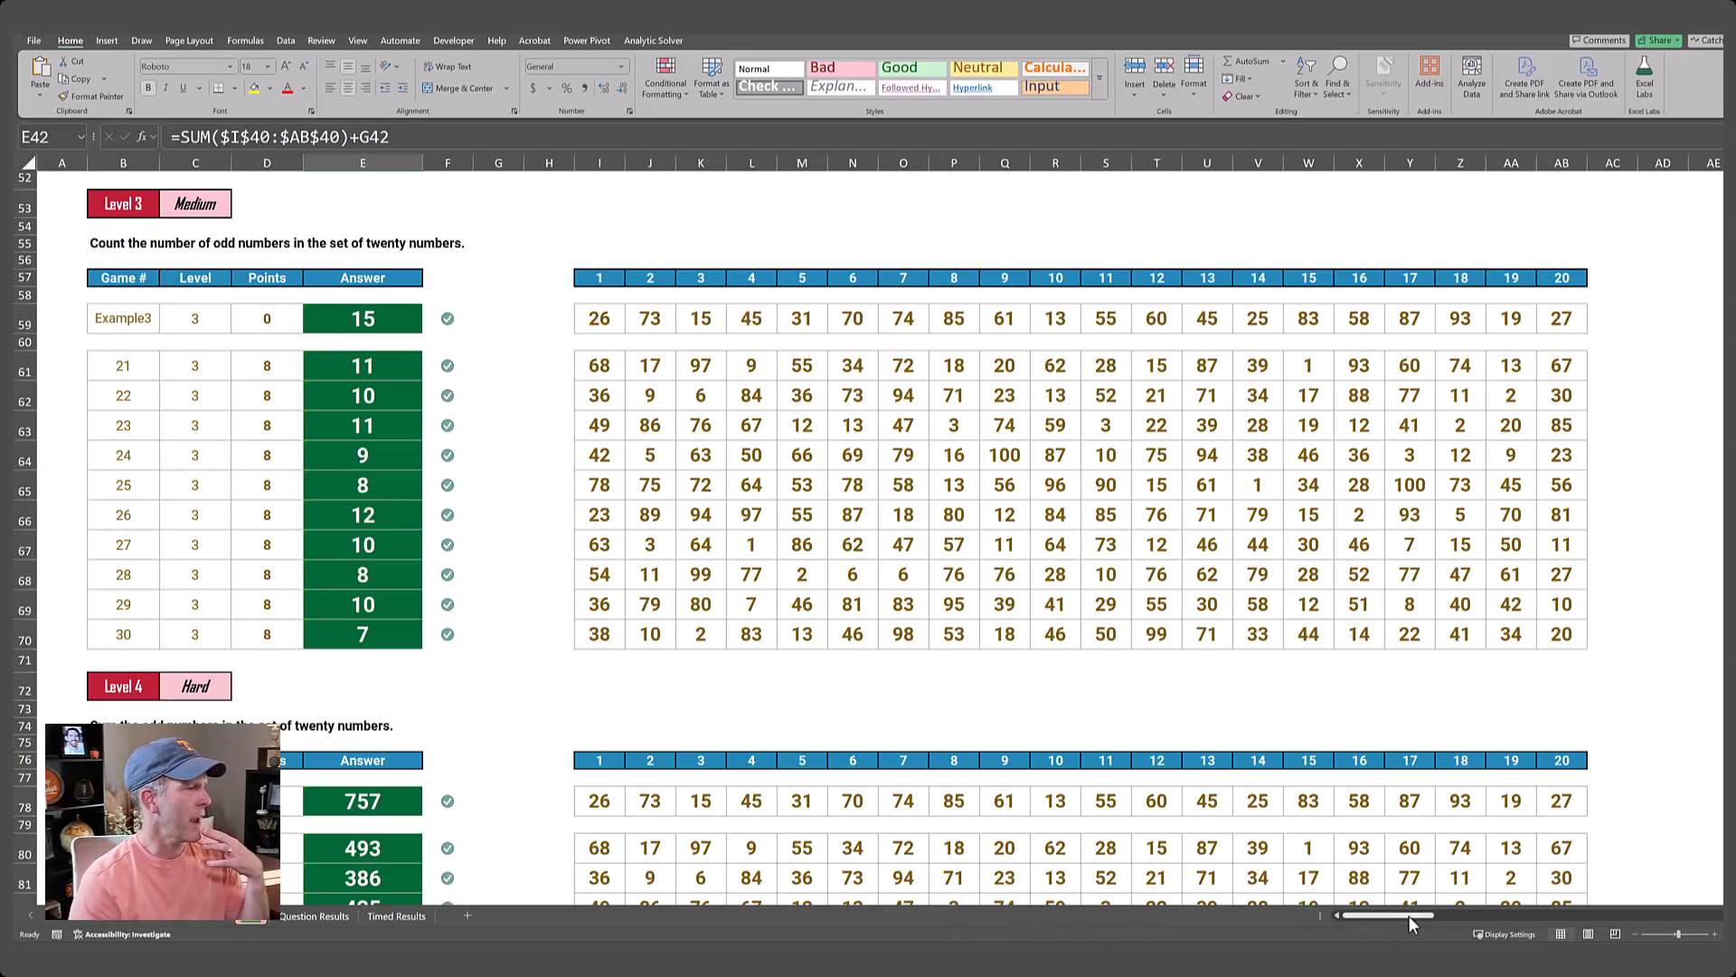
{"action": "left_click_drag", "start_coordinate": [1409, 915], "coordinate": [1492, 913]}
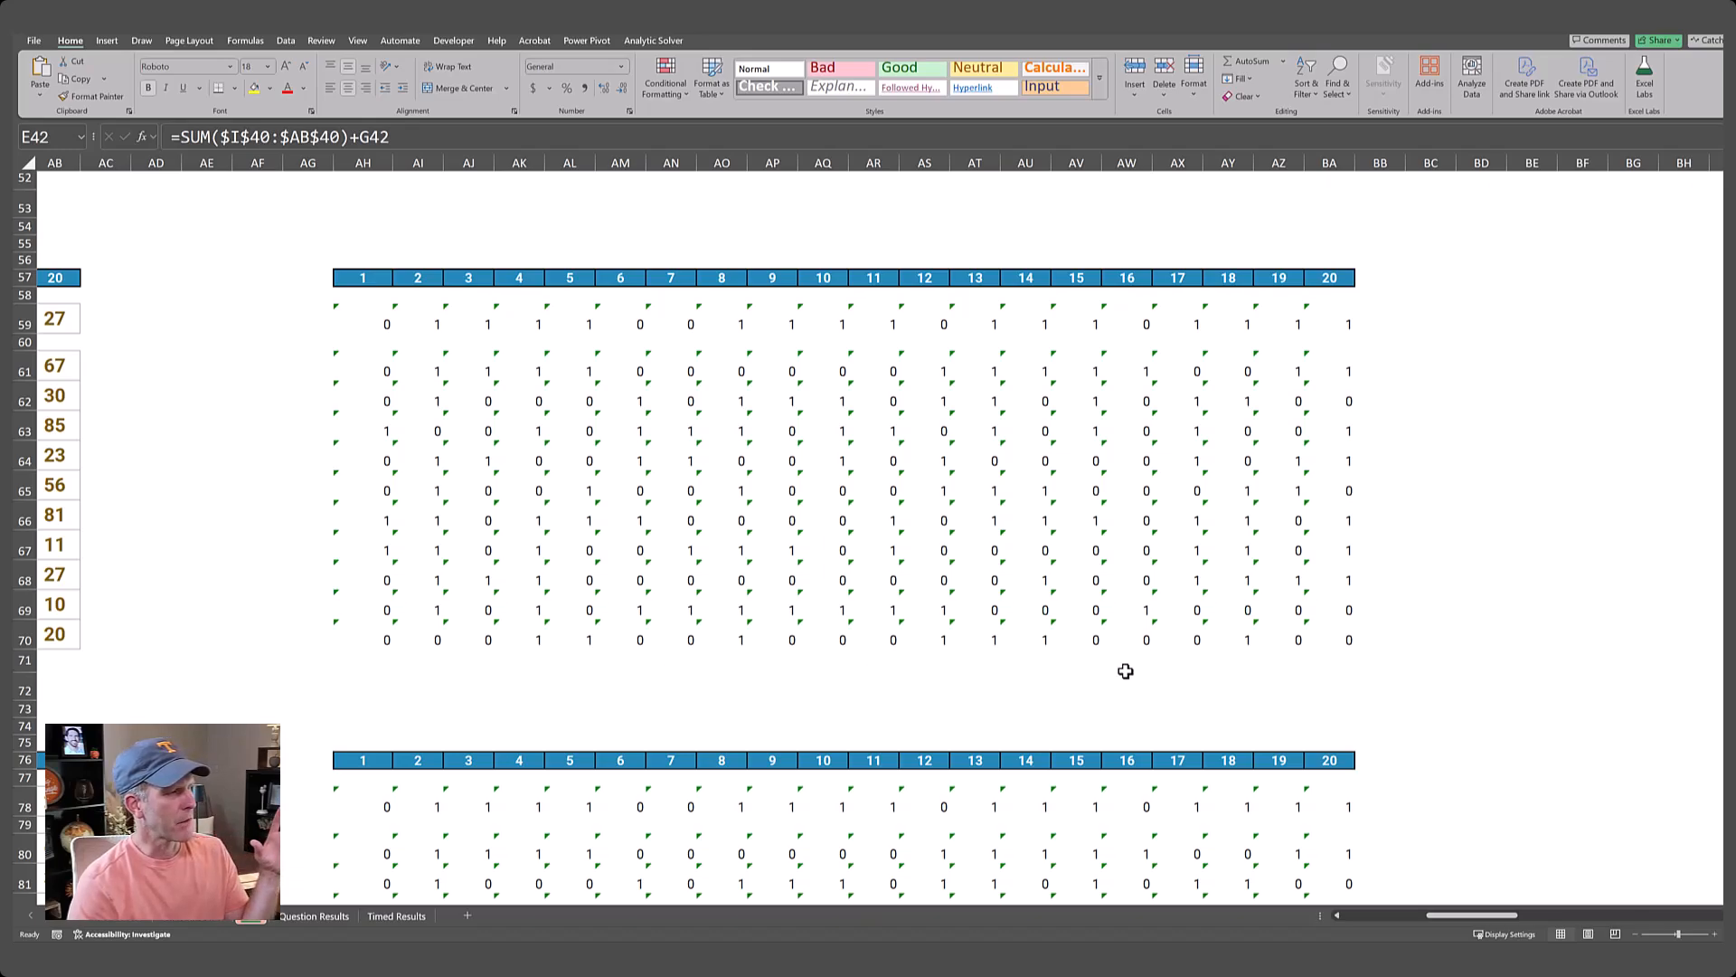
{"action": "scroll", "coordinate": [1125, 671], "scroll_direction": "down", "scroll_amount": 9}
{"action": "scroll", "coordinate": [1125, 671], "scroll_direction": "down", "scroll_amount": 17}
{"action": "scroll", "coordinate": [1125, 671], "scroll_direction": "down", "scroll_amount": 11}
{"action": "scroll", "coordinate": [1125, 671], "scroll_direction": "up", "scroll_amount": 17}
{"action": "scroll", "coordinate": [1125, 671], "scroll_direction": "up", "scroll_amount": 18}
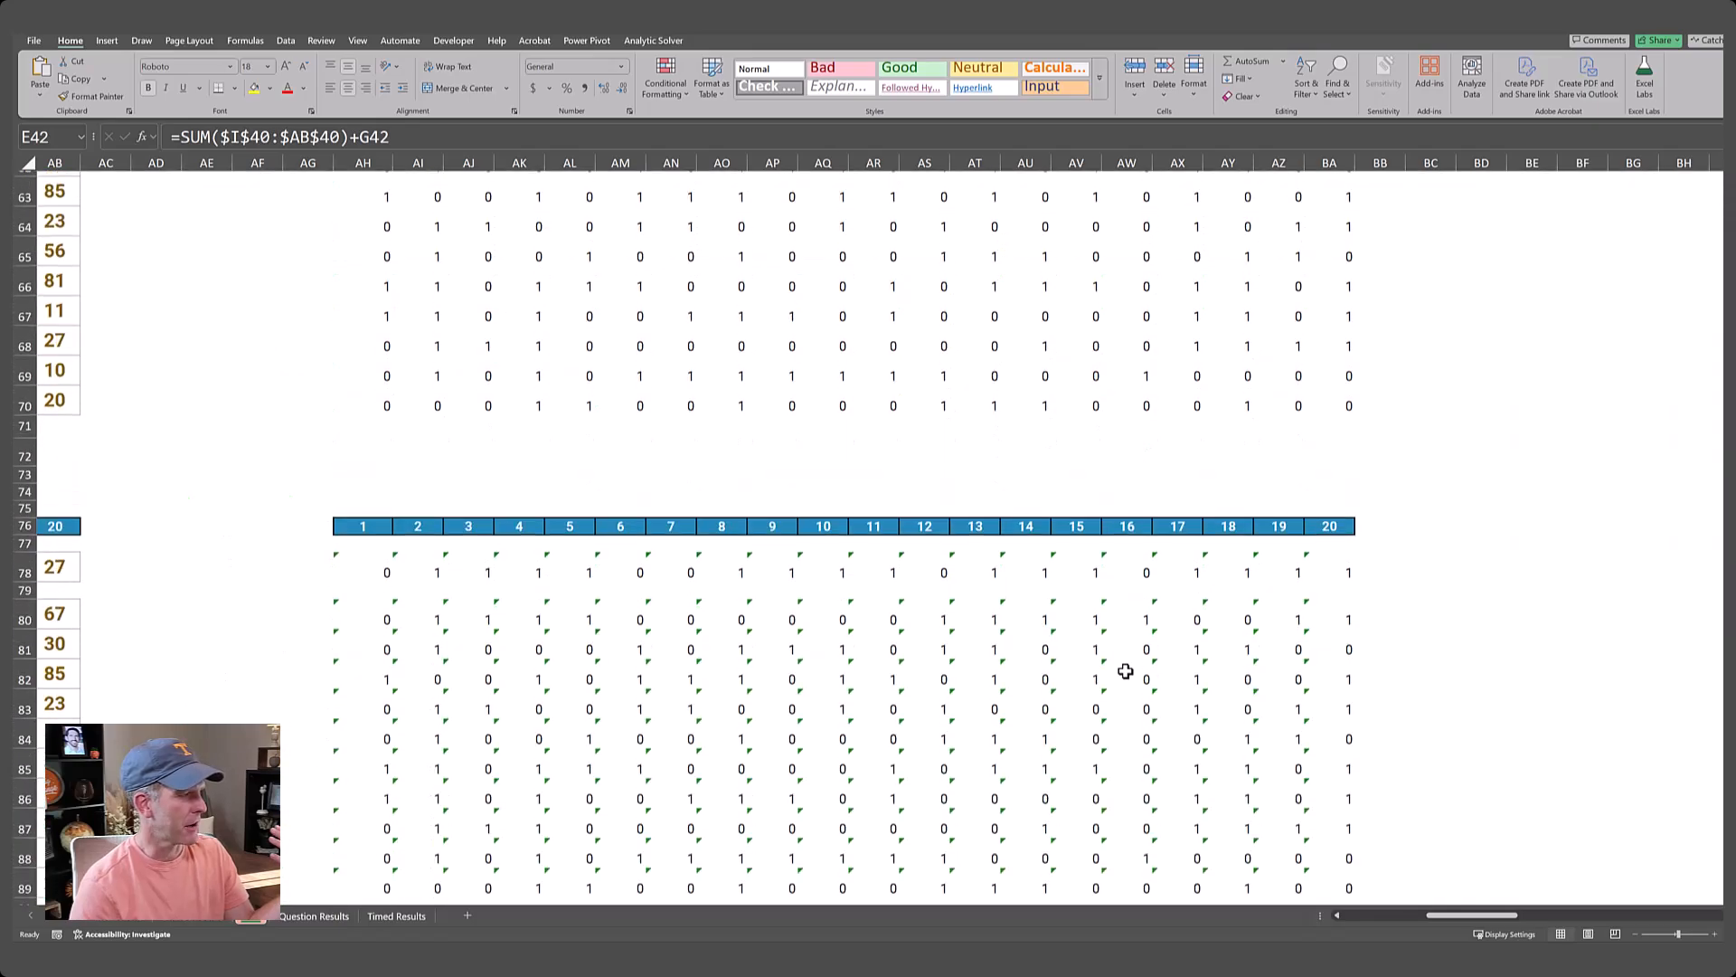
{"action": "scroll", "coordinate": [1125, 671], "scroll_direction": "up", "scroll_amount": 4}
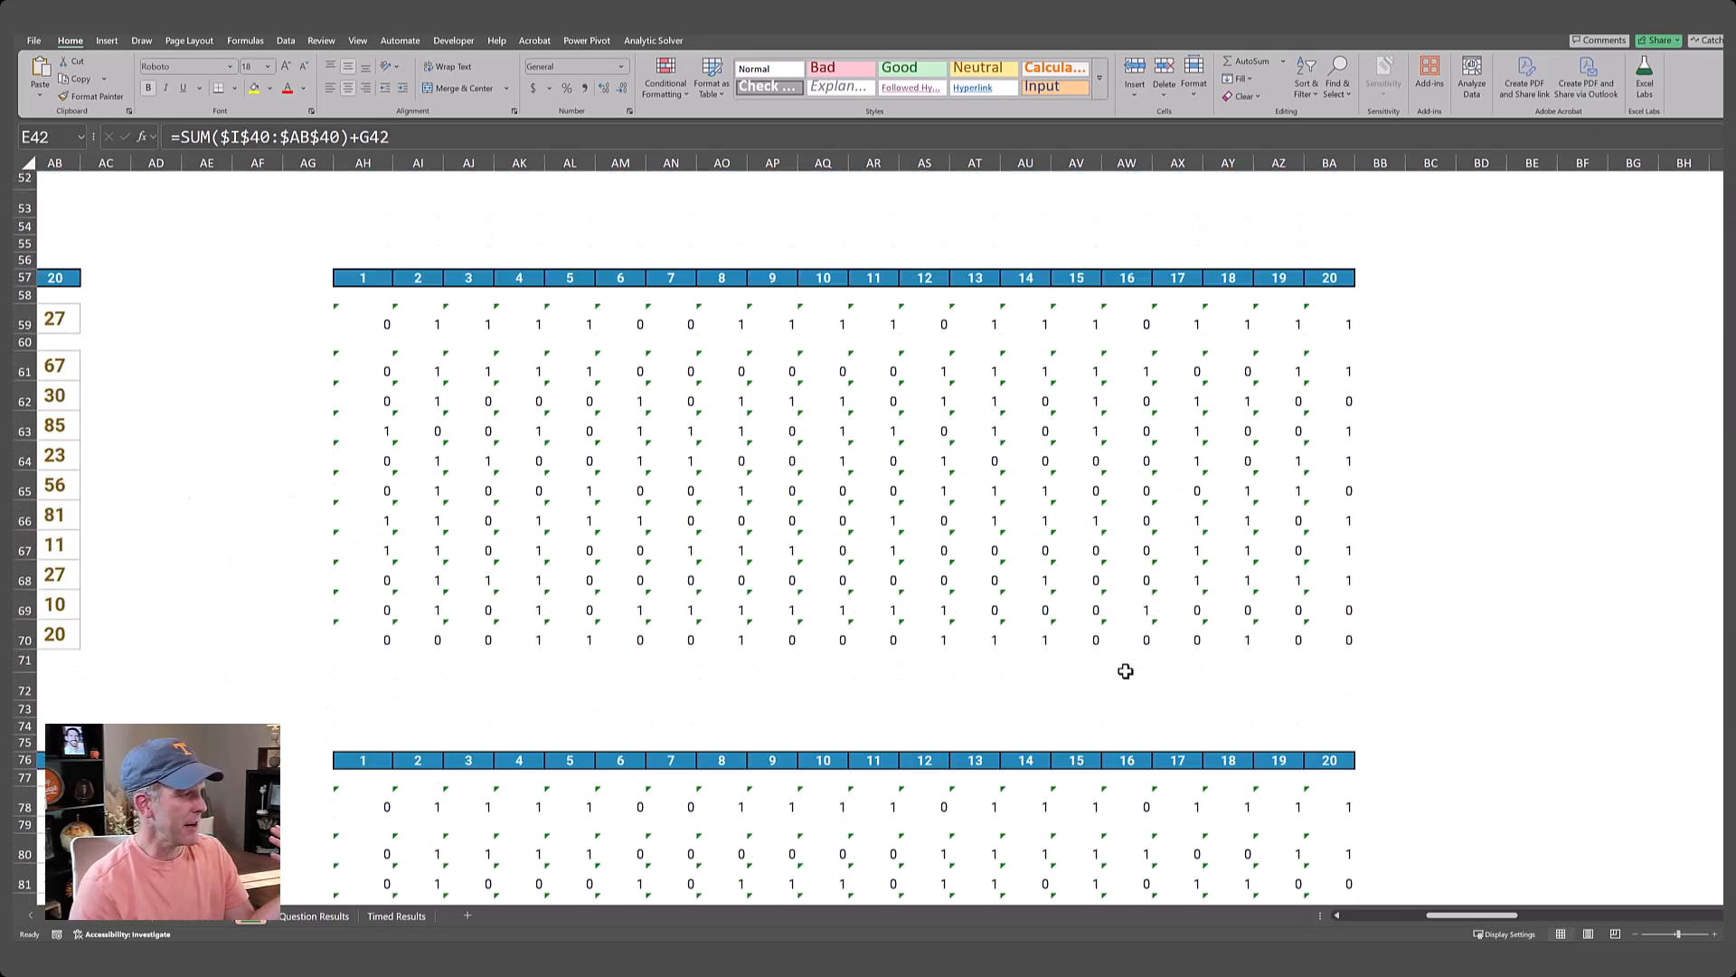
{"action": "left_click_drag", "start_coordinate": [1472, 912], "coordinate": [1372, 915]}
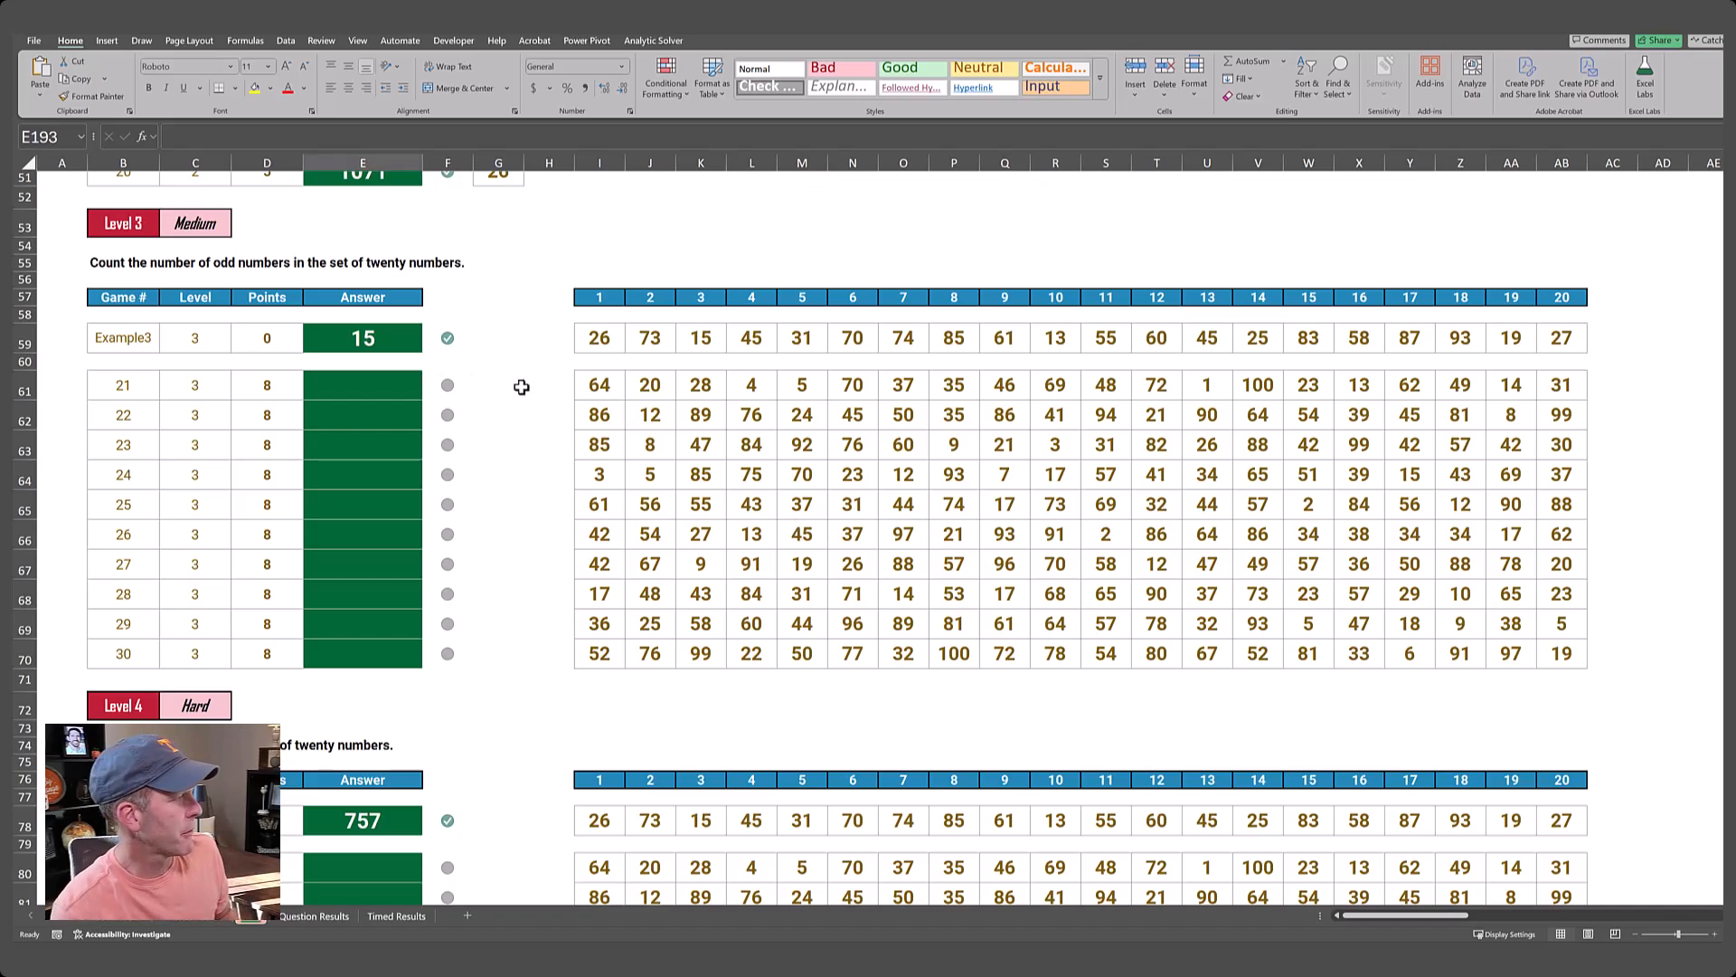
Highlight the Level 3 game labels in B59:B70 and their sets of twenty numbers in I59:AB70 for review.
{"action": "scroll", "coordinate": [522, 387], "scroll_direction": "down", "scroll_amount": 1}
{"action": "scroll", "coordinate": [520, 384], "scroll_direction": "up", "scroll_amount": 2}
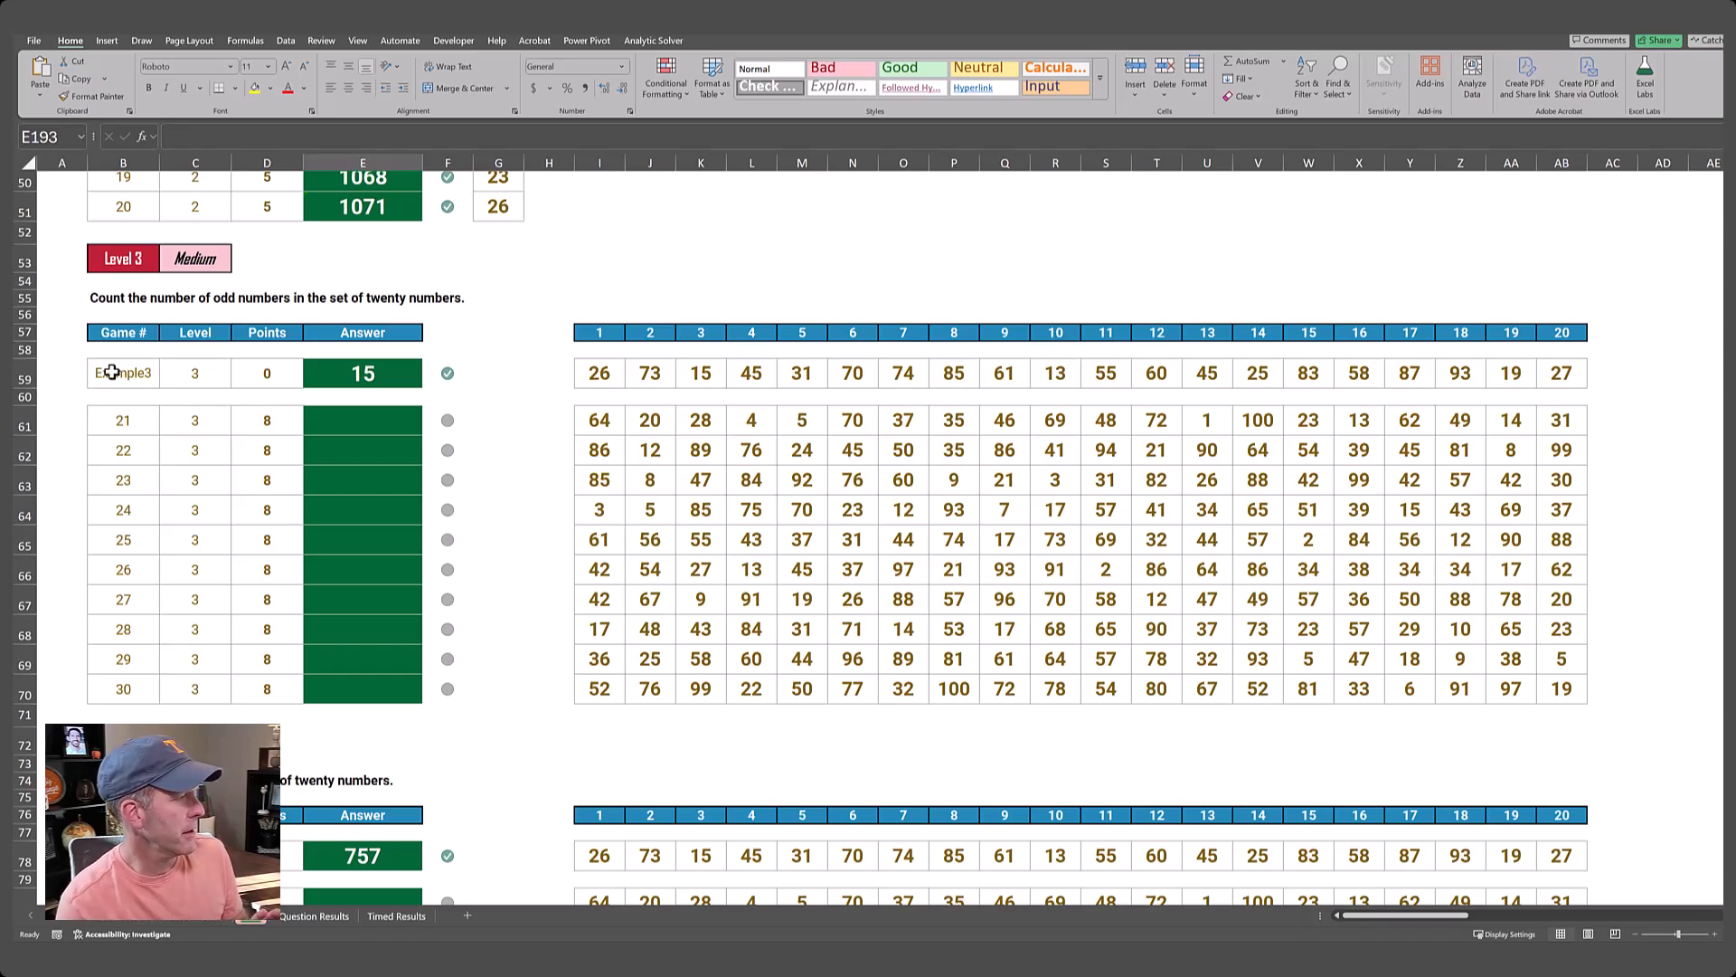
{"action": "left_click_drag", "start_coordinate": [123, 375], "coordinate": [145, 691]}
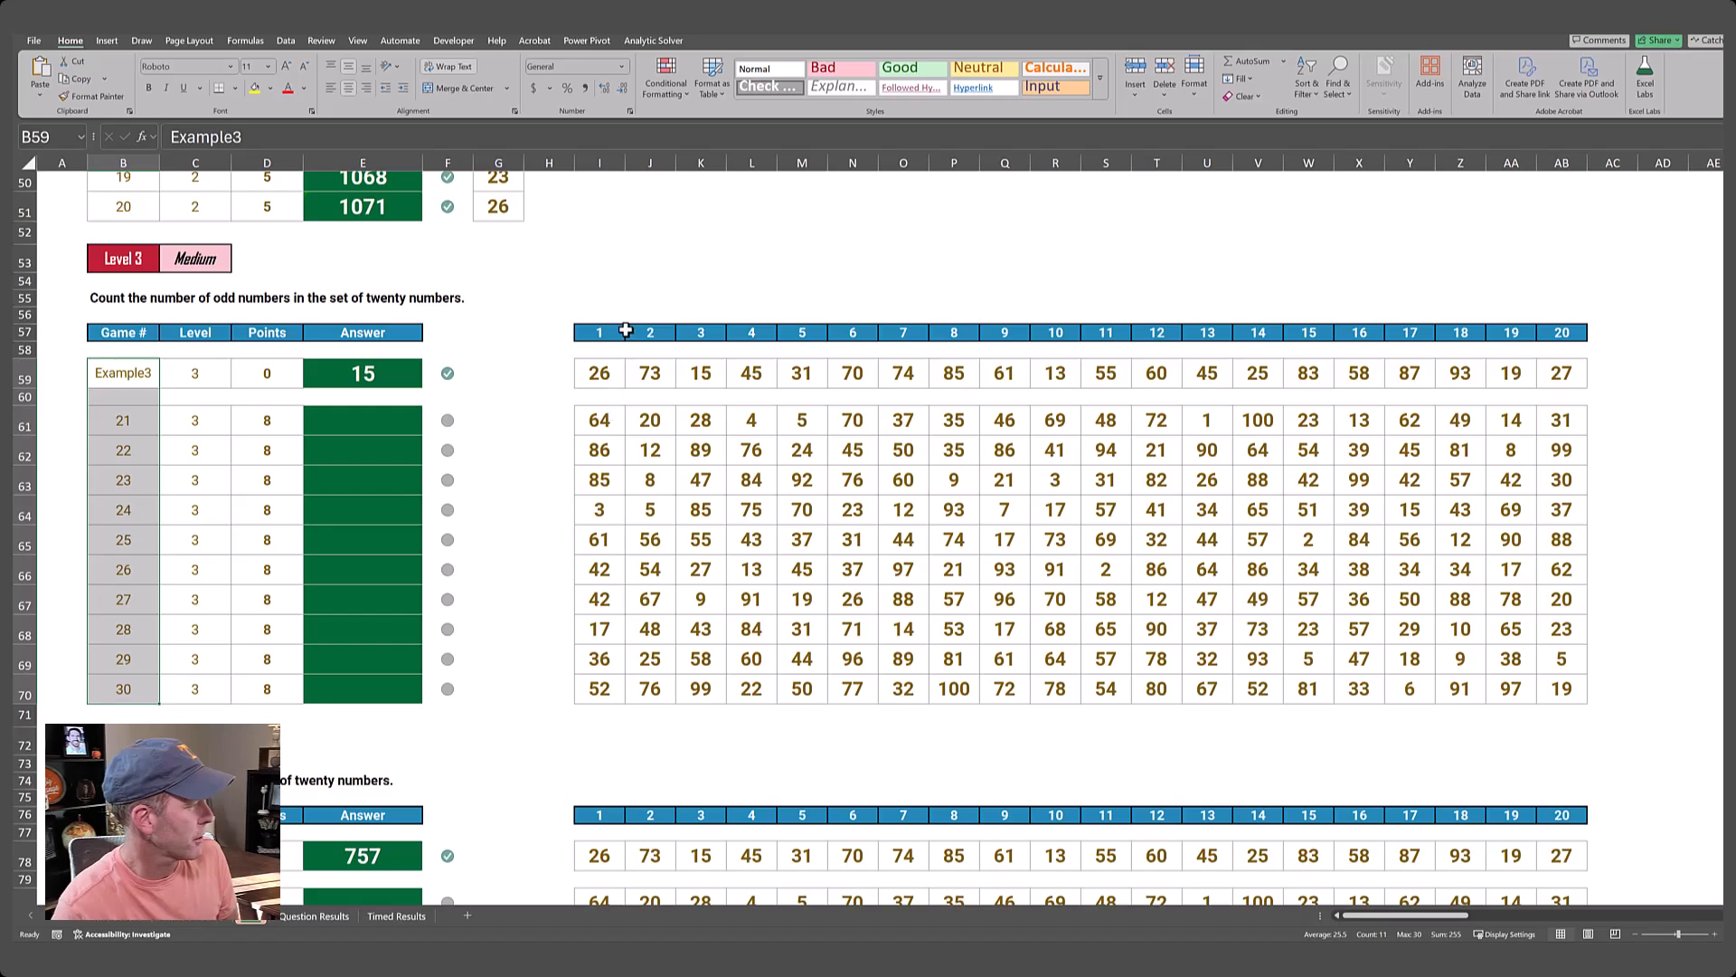
{"action": "left_click_drag", "start_coordinate": [600, 372], "coordinate": [1560, 683]}
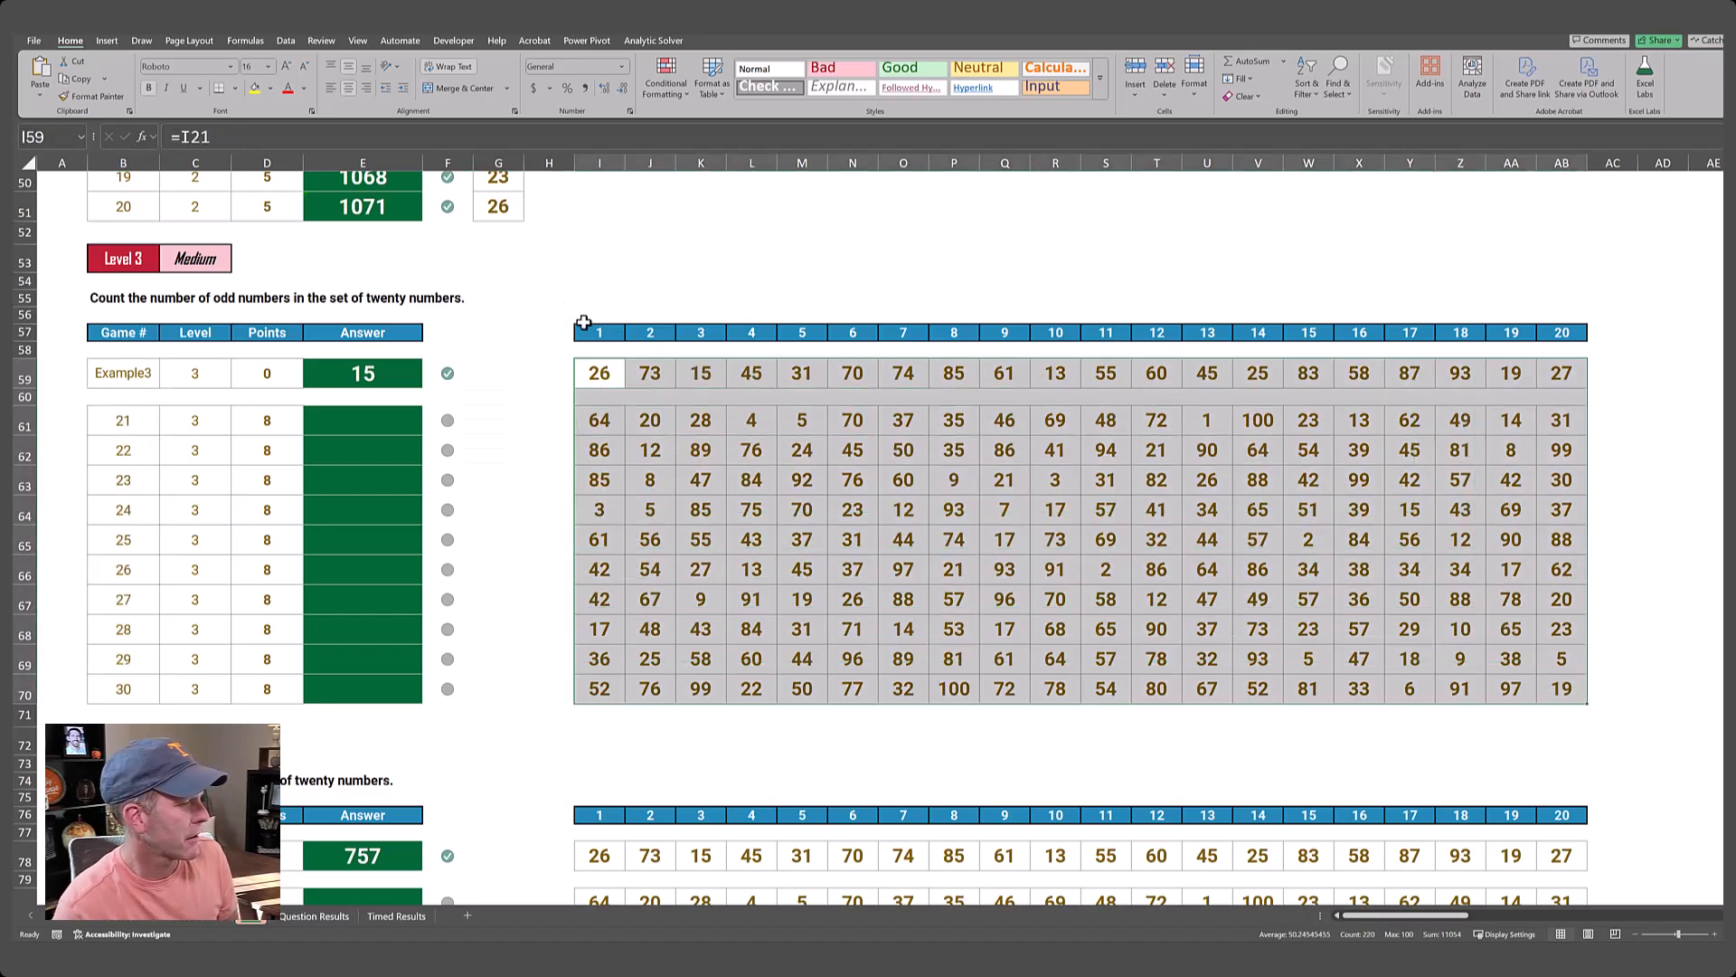
Copy the Level 3 column headers 1 to 20 from I57:AB57 into the blank area starting at AI57.
{"action": "left_click", "coordinate": [589, 331]}
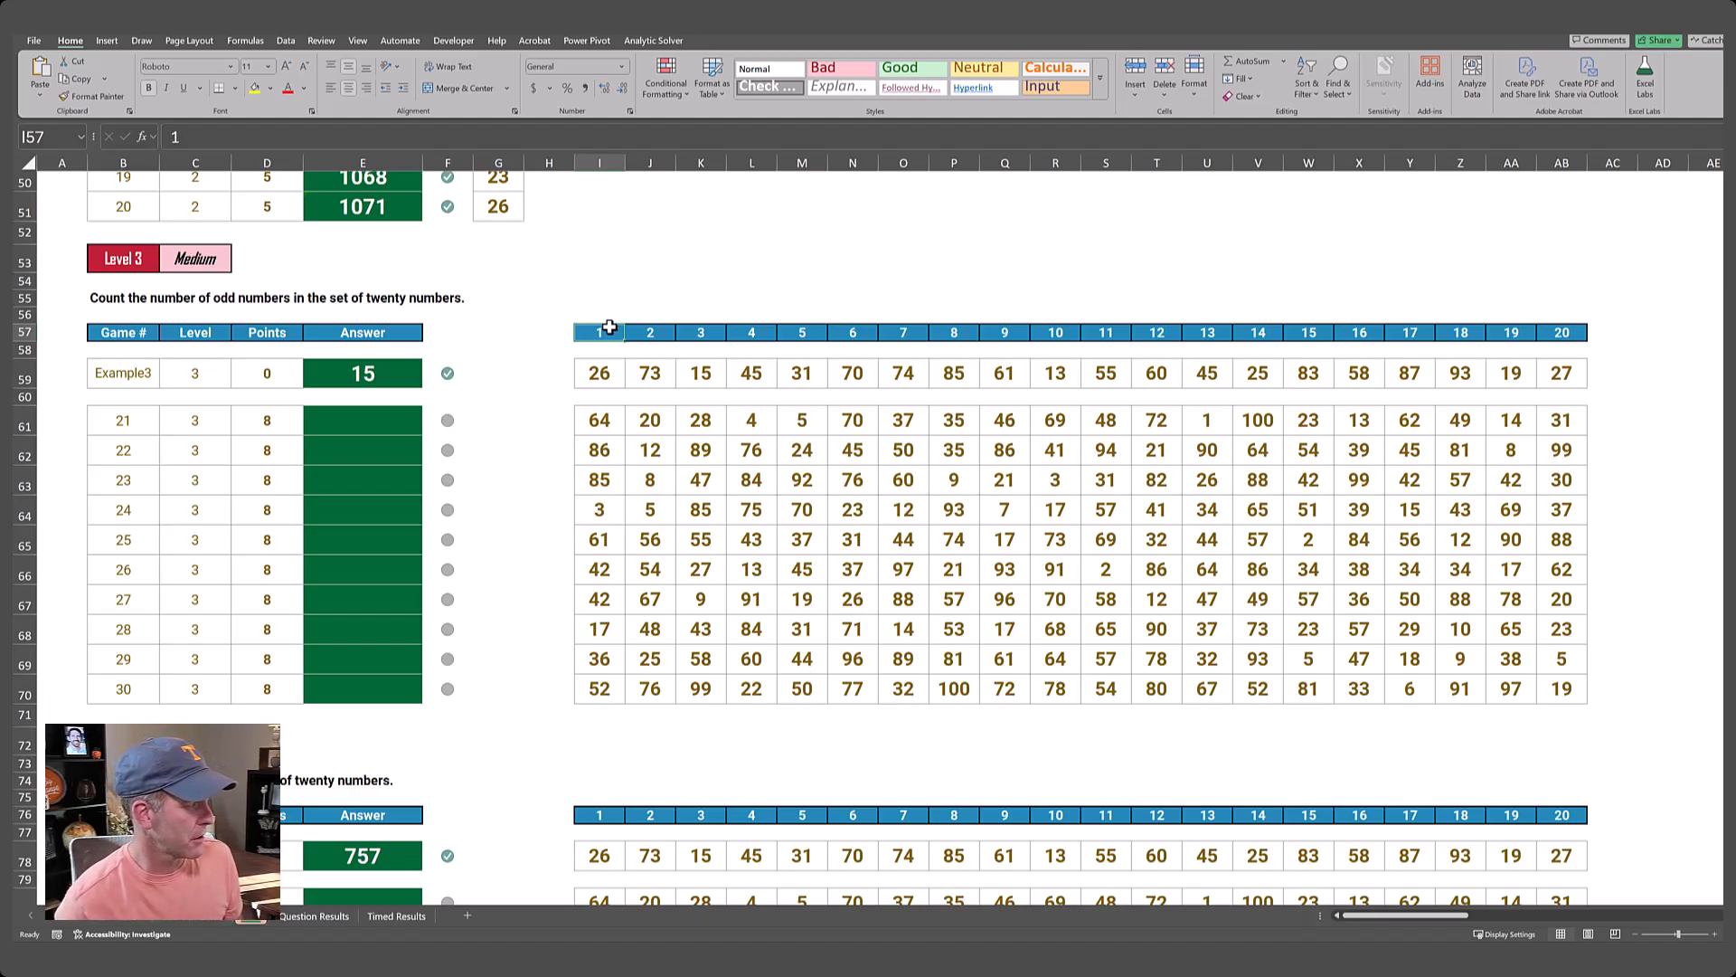
{"action": "key", "text": "ctrl+shift+Right"}
{"action": "key", "text": "ctrl+c"}
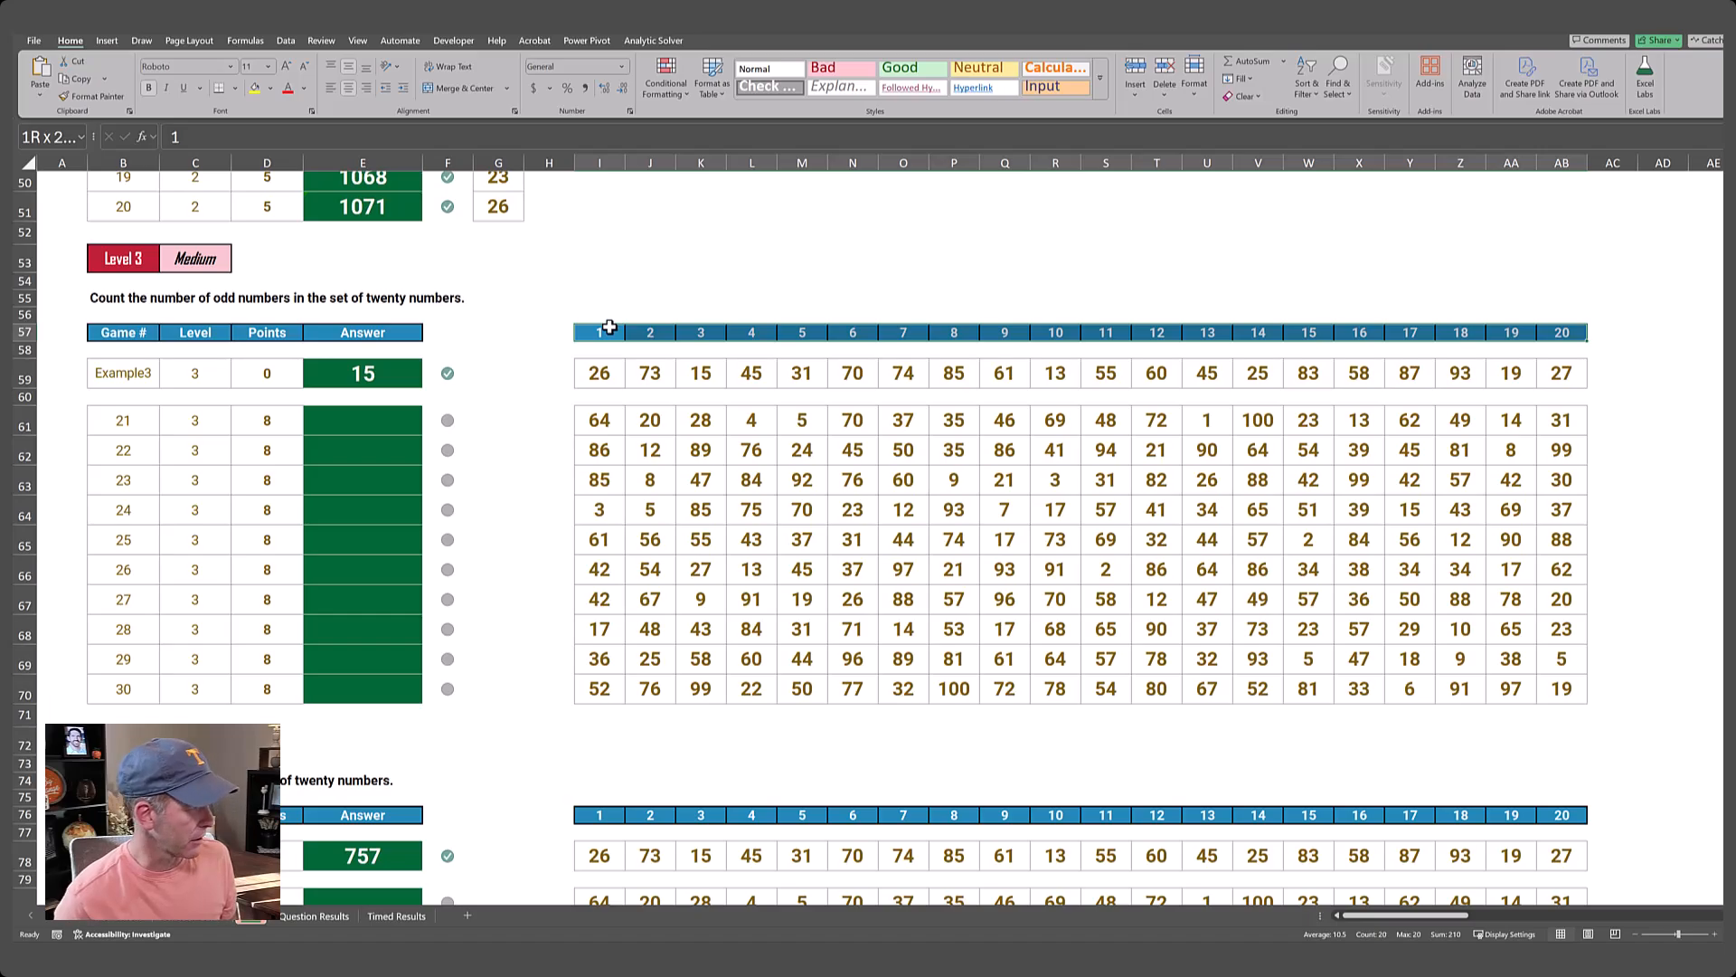
{"action": "key", "text": "Right"}
{"action": "key", "text": "Right"}
{"action": "key", "text": "Right"}
{"action": "key", "text": "Right"}
{"action": "key", "text": "Right"}
{"action": "key", "text": "Right"}
{"action": "key", "text": "Right"}
{"action": "key", "text": "Right"}
{"action": "key", "text": "Right"}
{"action": "key", "text": "Right"}
{"action": "key", "text": "Right"}
{"action": "key", "text": "Right"}
{"action": "key", "text": "Right"}
{"action": "key", "text": "Right"}
{"action": "key", "text": "Right"}
{"action": "key", "text": "Right"}
{"action": "key", "text": "Right"}
{"action": "key", "text": "Right"}
{"action": "key", "text": "Right"}
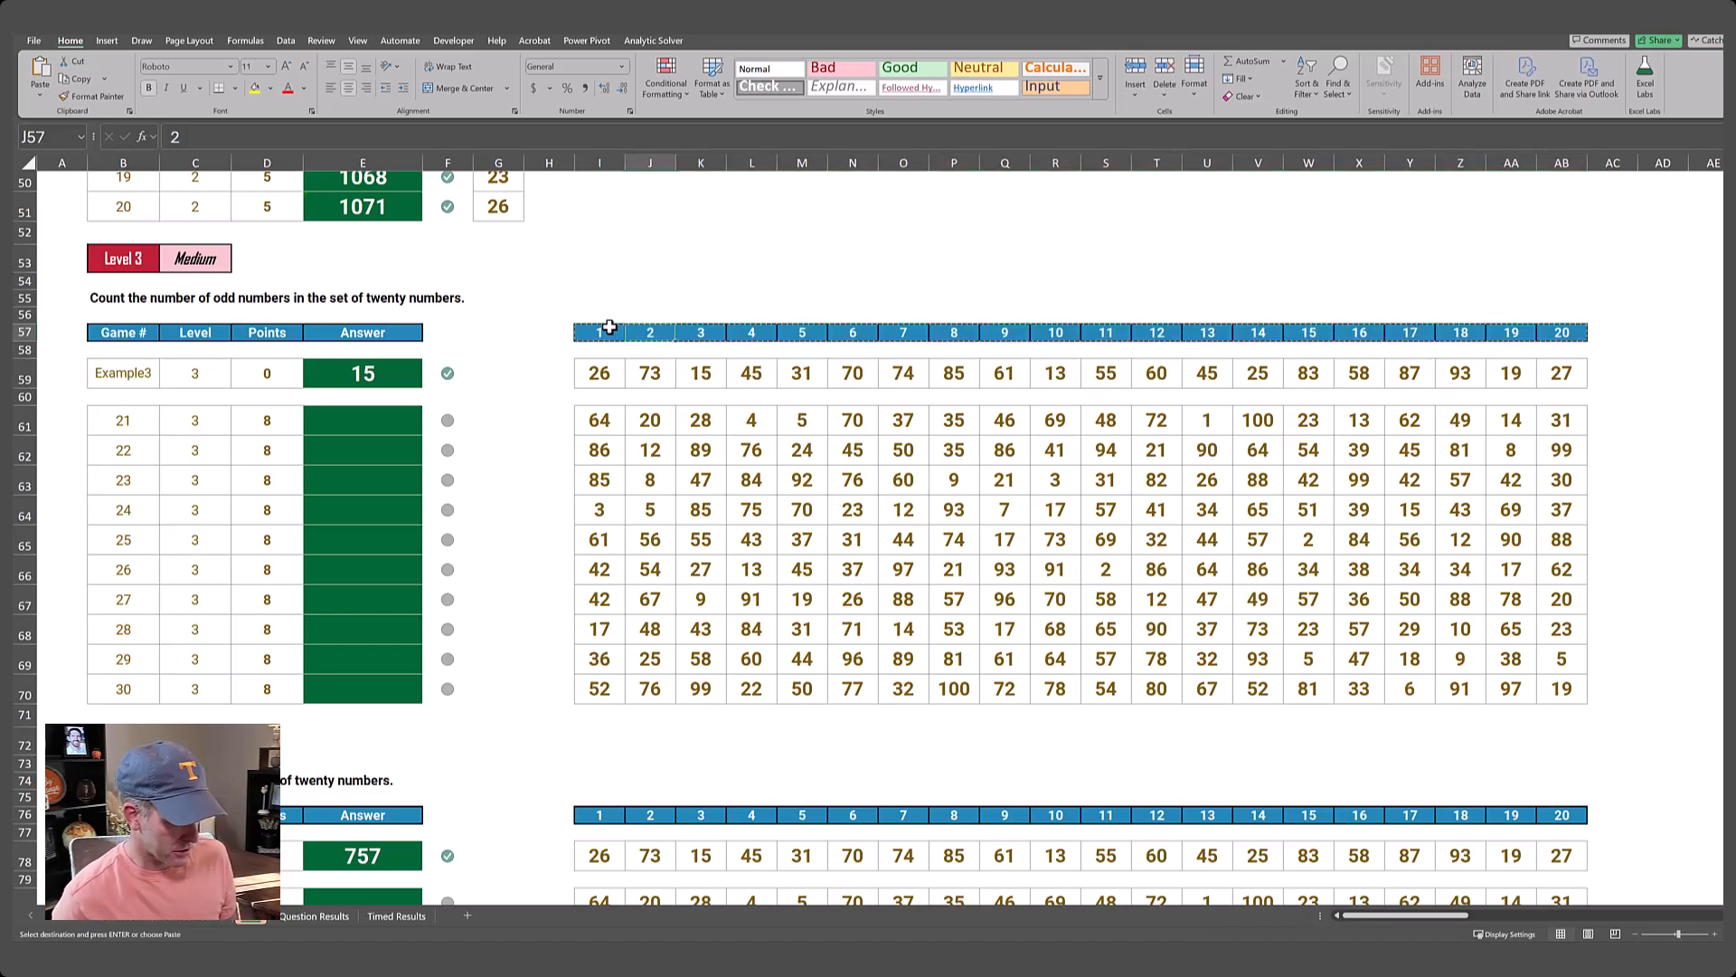
{"action": "key", "text": "Right"}
{"action": "key", "text": "Right"}
{"action": "key", "text": "Right"}
{"action": "key", "text": "Right"}
{"action": "key", "text": "Right"}
{"action": "key", "text": "Right"}
{"action": "key", "text": "Right"}
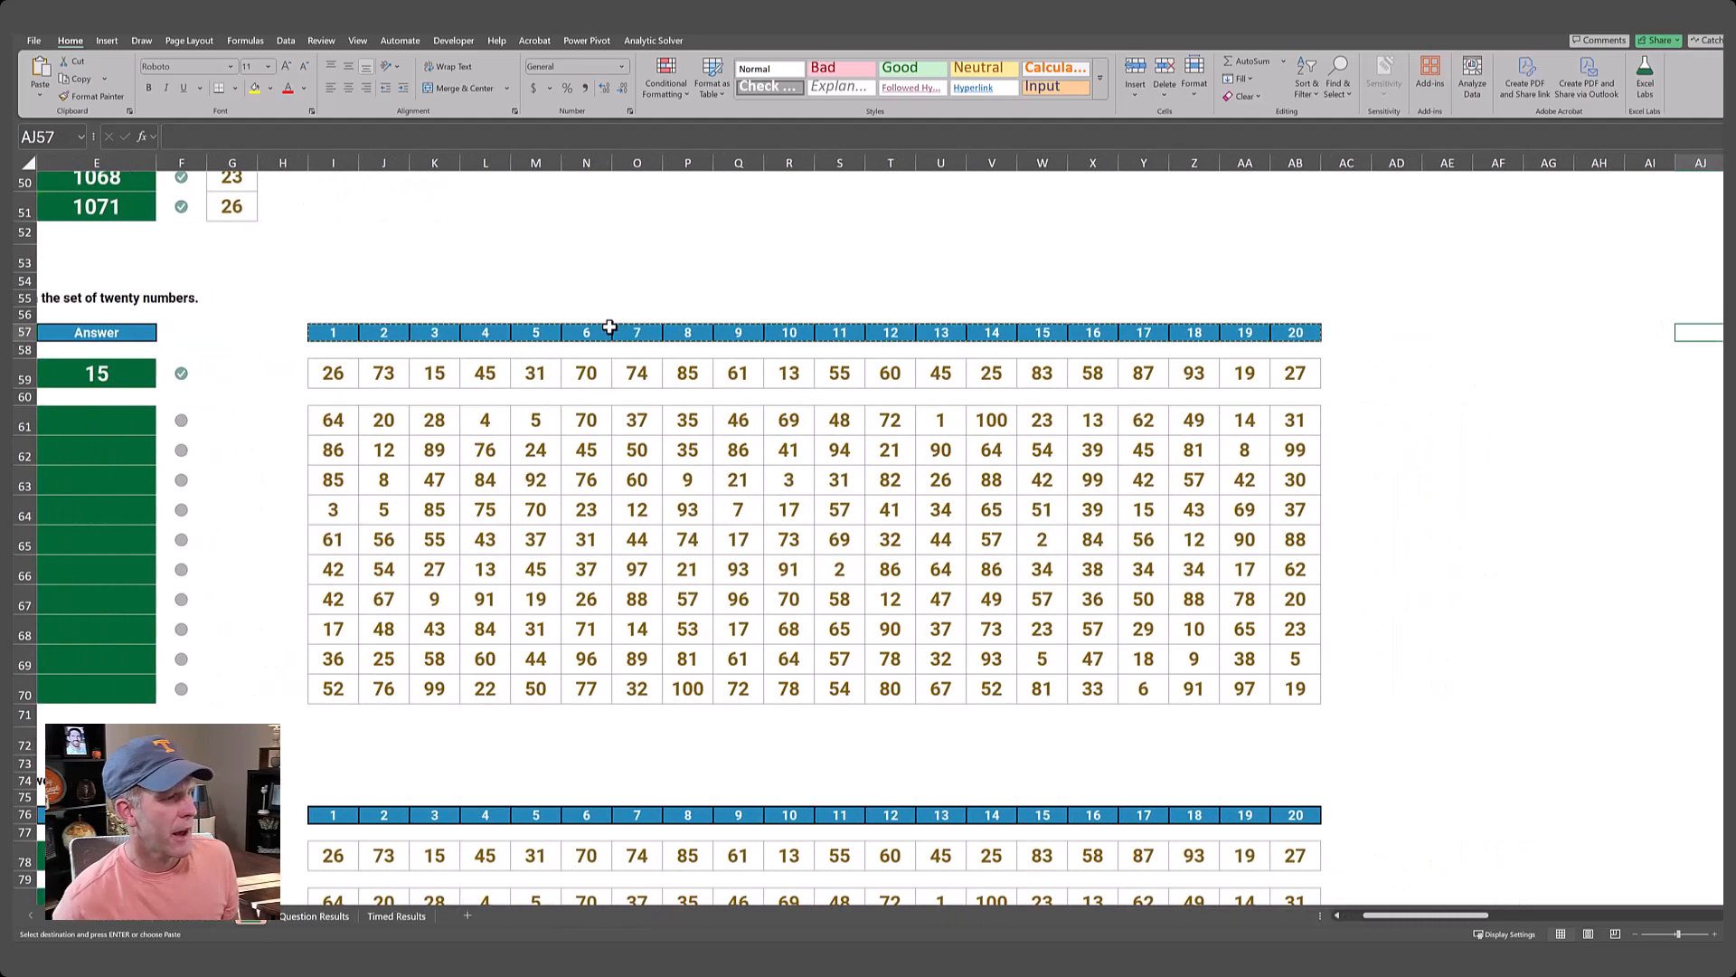
{"action": "key", "text": "ctrl+v"}
{"action": "key", "text": "Right"}
{"action": "key", "text": "Right"}
{"action": "key", "text": "Right"}
{"action": "key", "text": "Left"}
{"action": "key", "text": "Left"}
{"action": "key", "text": "Left"}
{"action": "key", "text": "Left"}
{"action": "key", "text": "Left"}
{"action": "key", "text": "Left"}
{"action": "key", "text": "Left"}
{"action": "key", "text": "Left"}
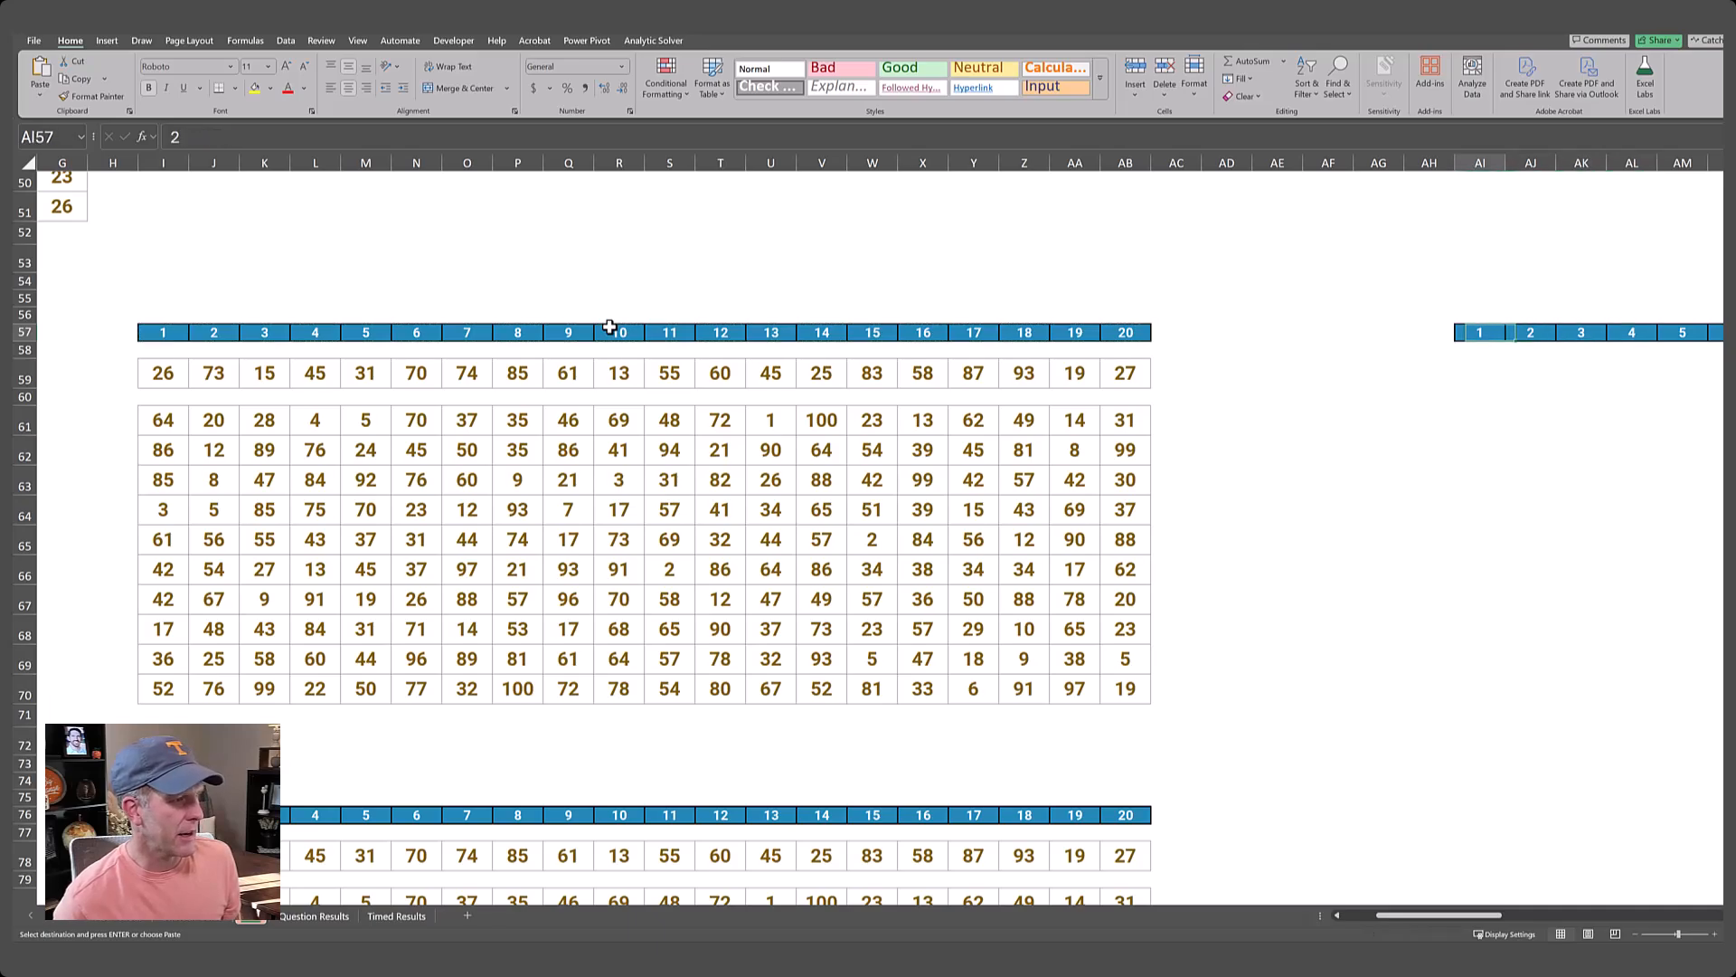
Clear the copy selection and enter Example3 in AD57 as the game label to look up.
{"action": "key", "text": "Down"}
{"action": "key", "text": "Down"}
{"action": "key", "text": "Escape"}
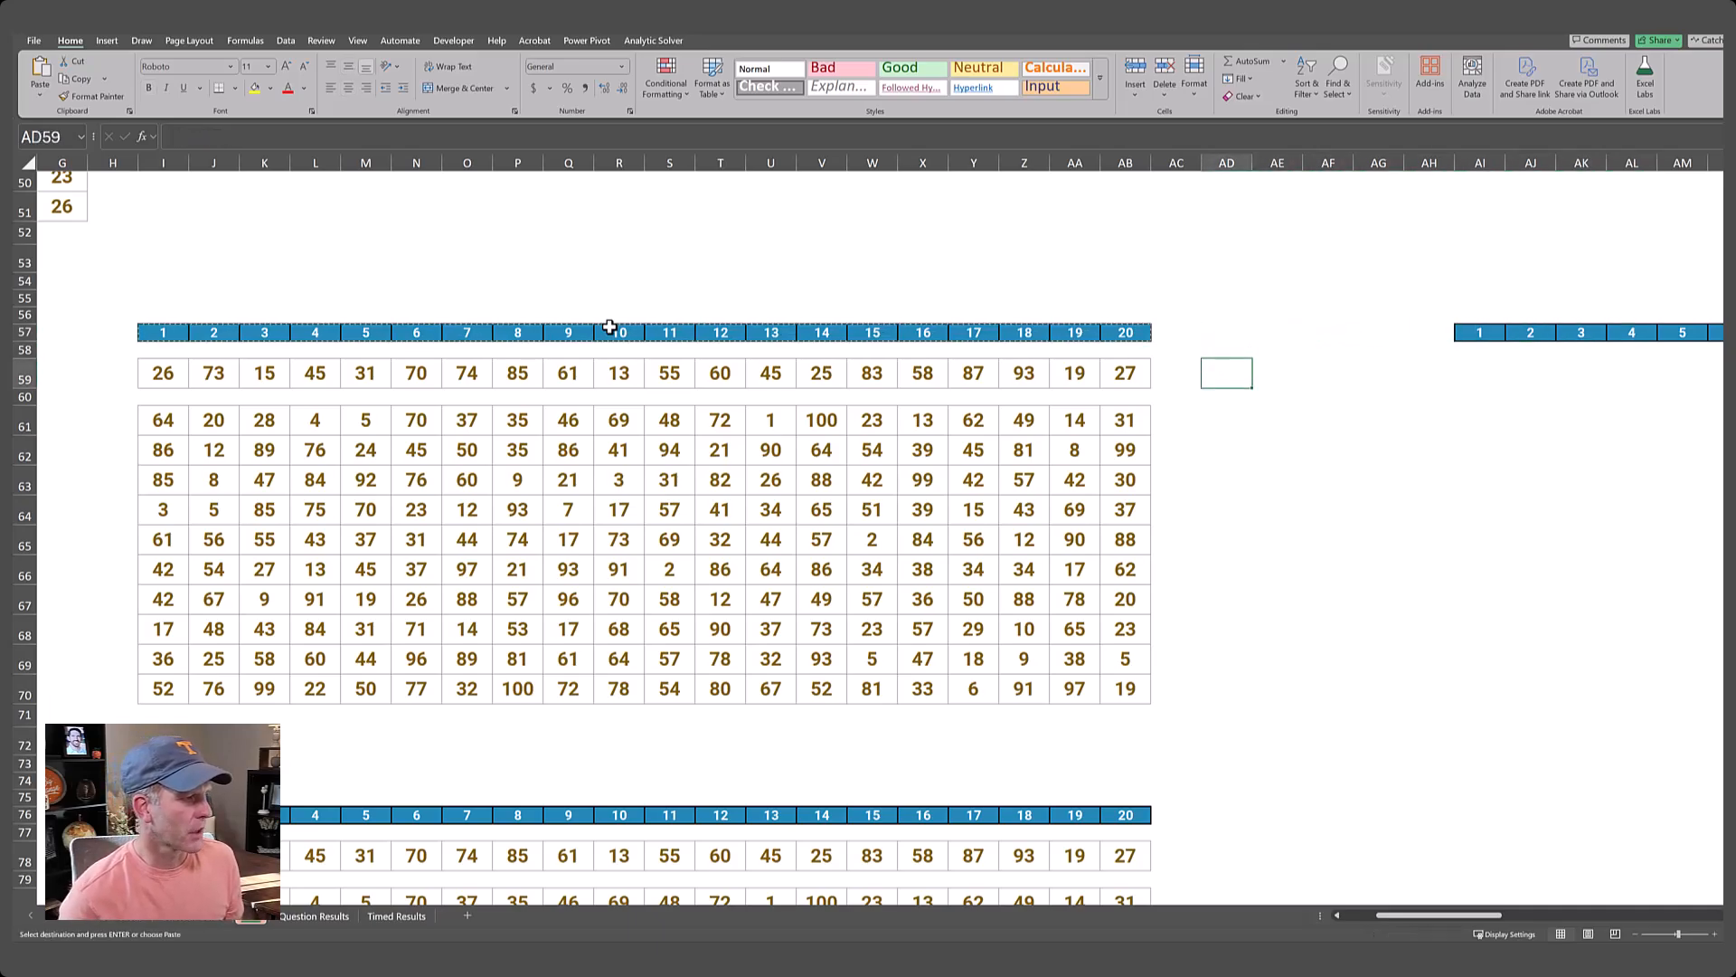
{"action": "key", "text": "Up"}
{"action": "key", "text": "Up"}
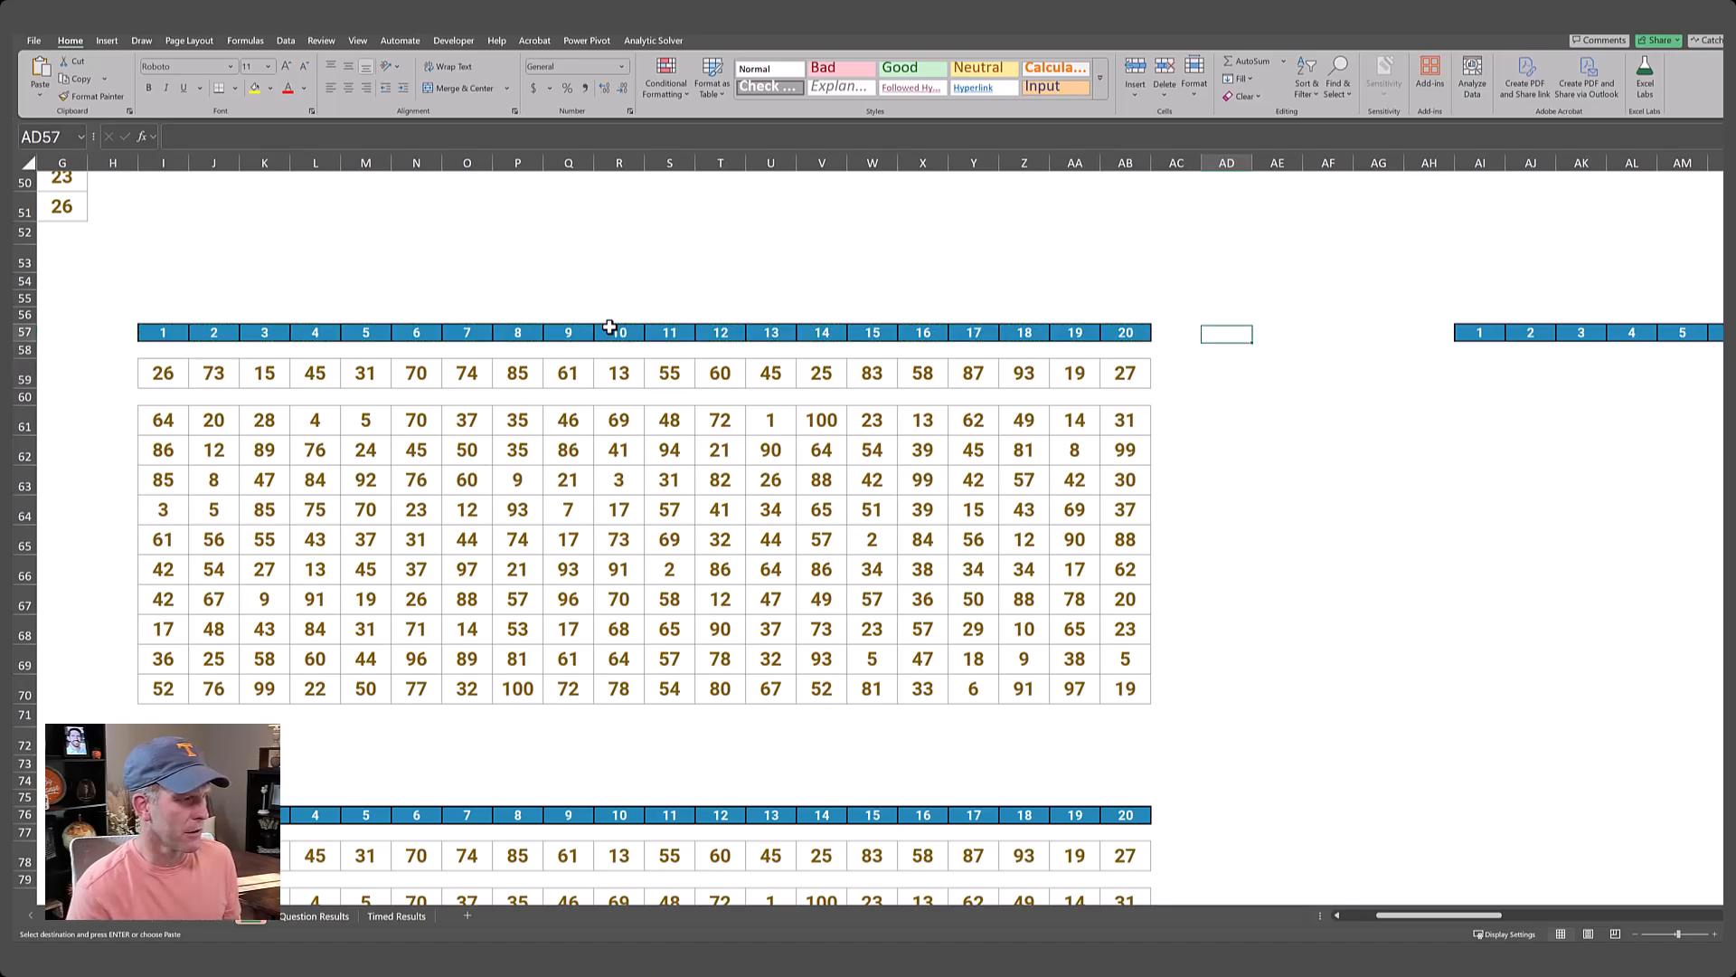
{"action": "type", "text": "Example"}
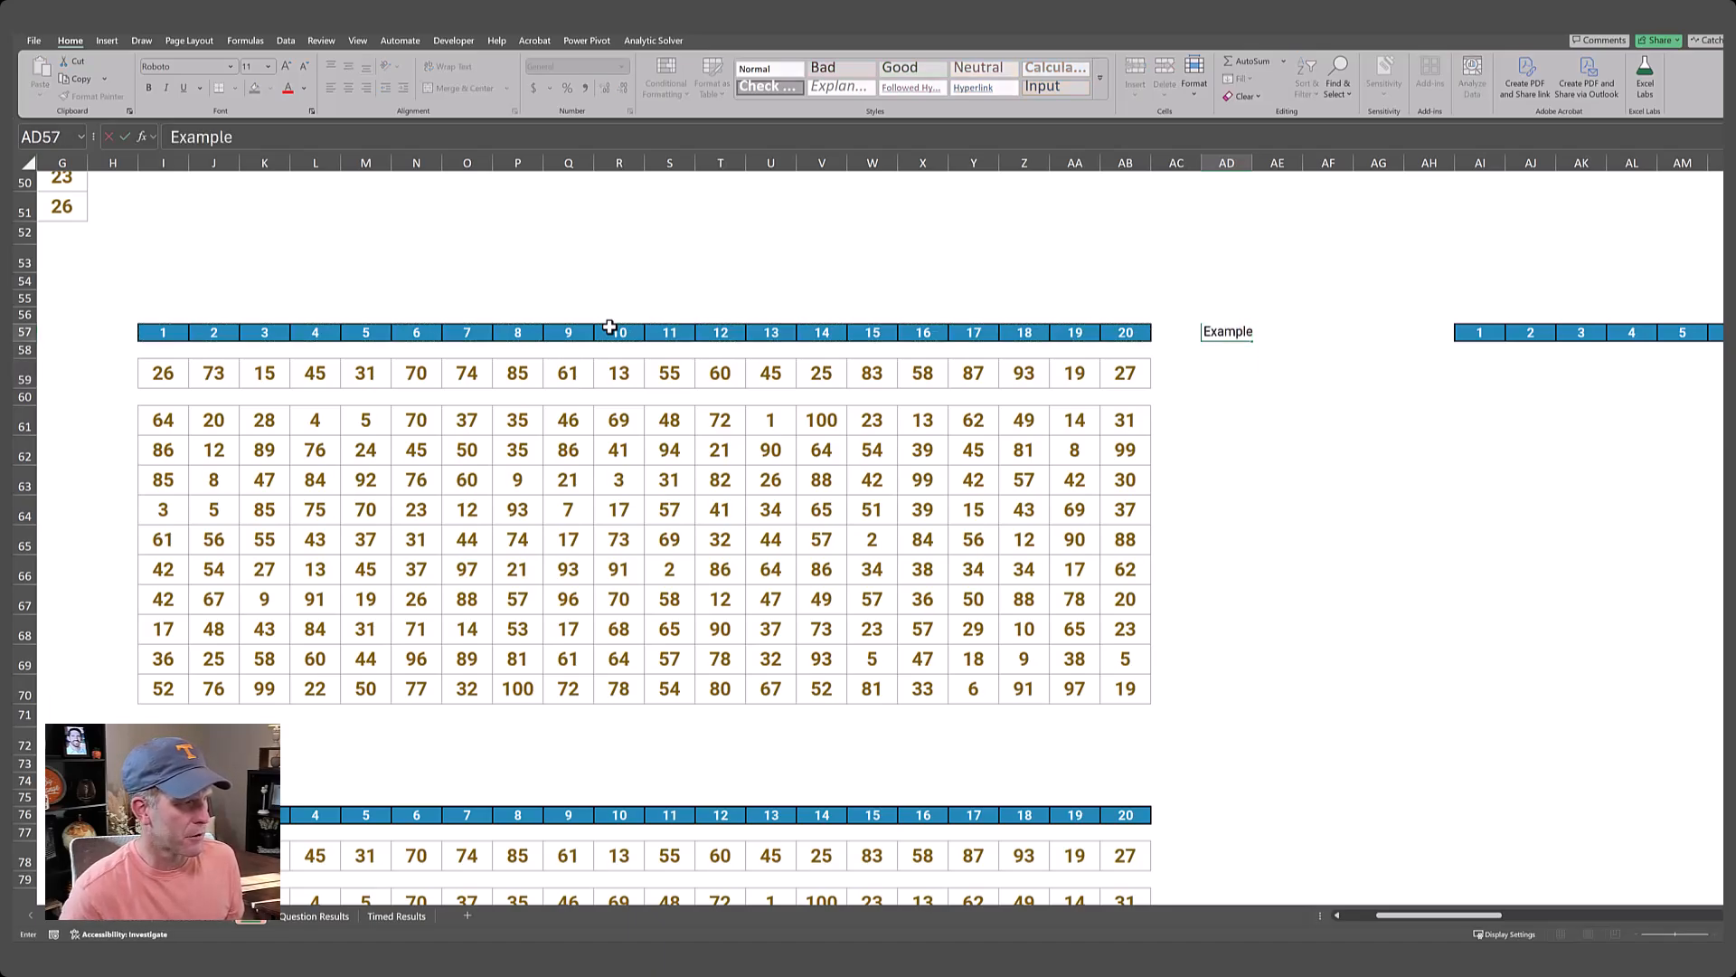
{"action": "type", "text": "3"}
{"action": "key", "text": "Return"}
Begin an XLOOKUP formula in AI59, under the copied header 1, with AD57 as the lookup value.
{"action": "key", "text": "Down"}
{"action": "key", "text": "Right"}
{"action": "key", "text": "Right"}
{"action": "key", "text": "Right"}
{"action": "key", "text": "Right"}
{"action": "key", "text": "Right"}
{"action": "key", "text": "Up"}
{"action": "key", "text": "Up"}
{"action": "key", "text": "Down"}
{"action": "key", "text": "Down"}
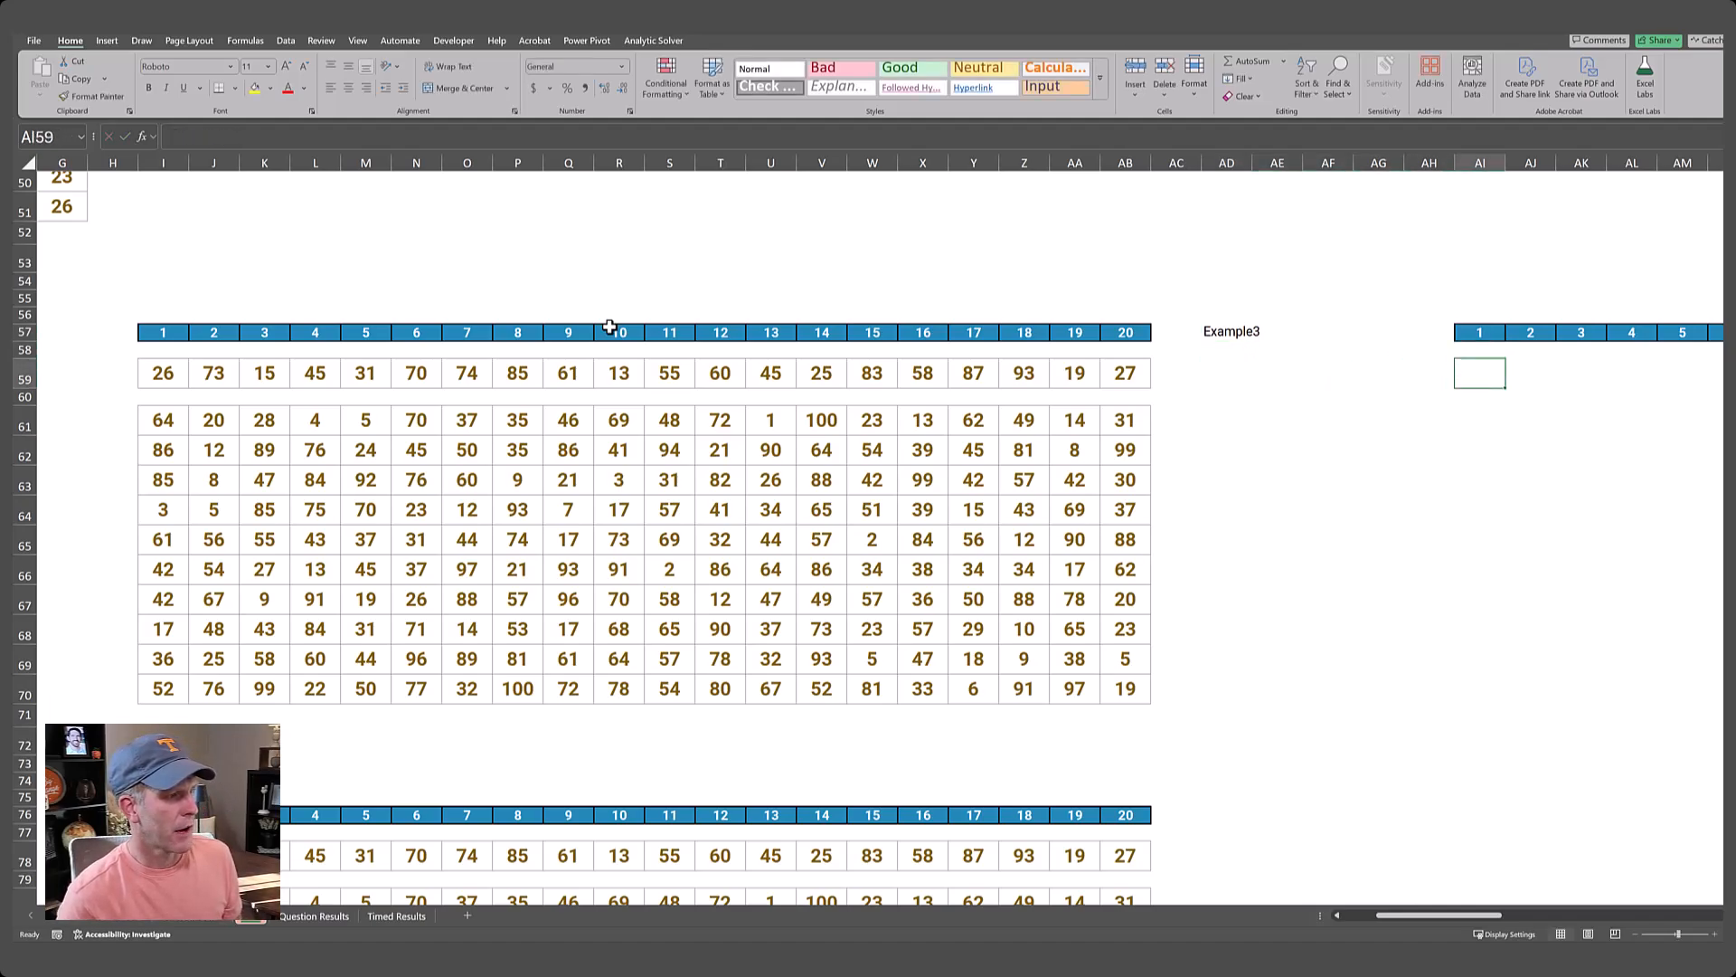
{"action": "type", "text": "xlo"}
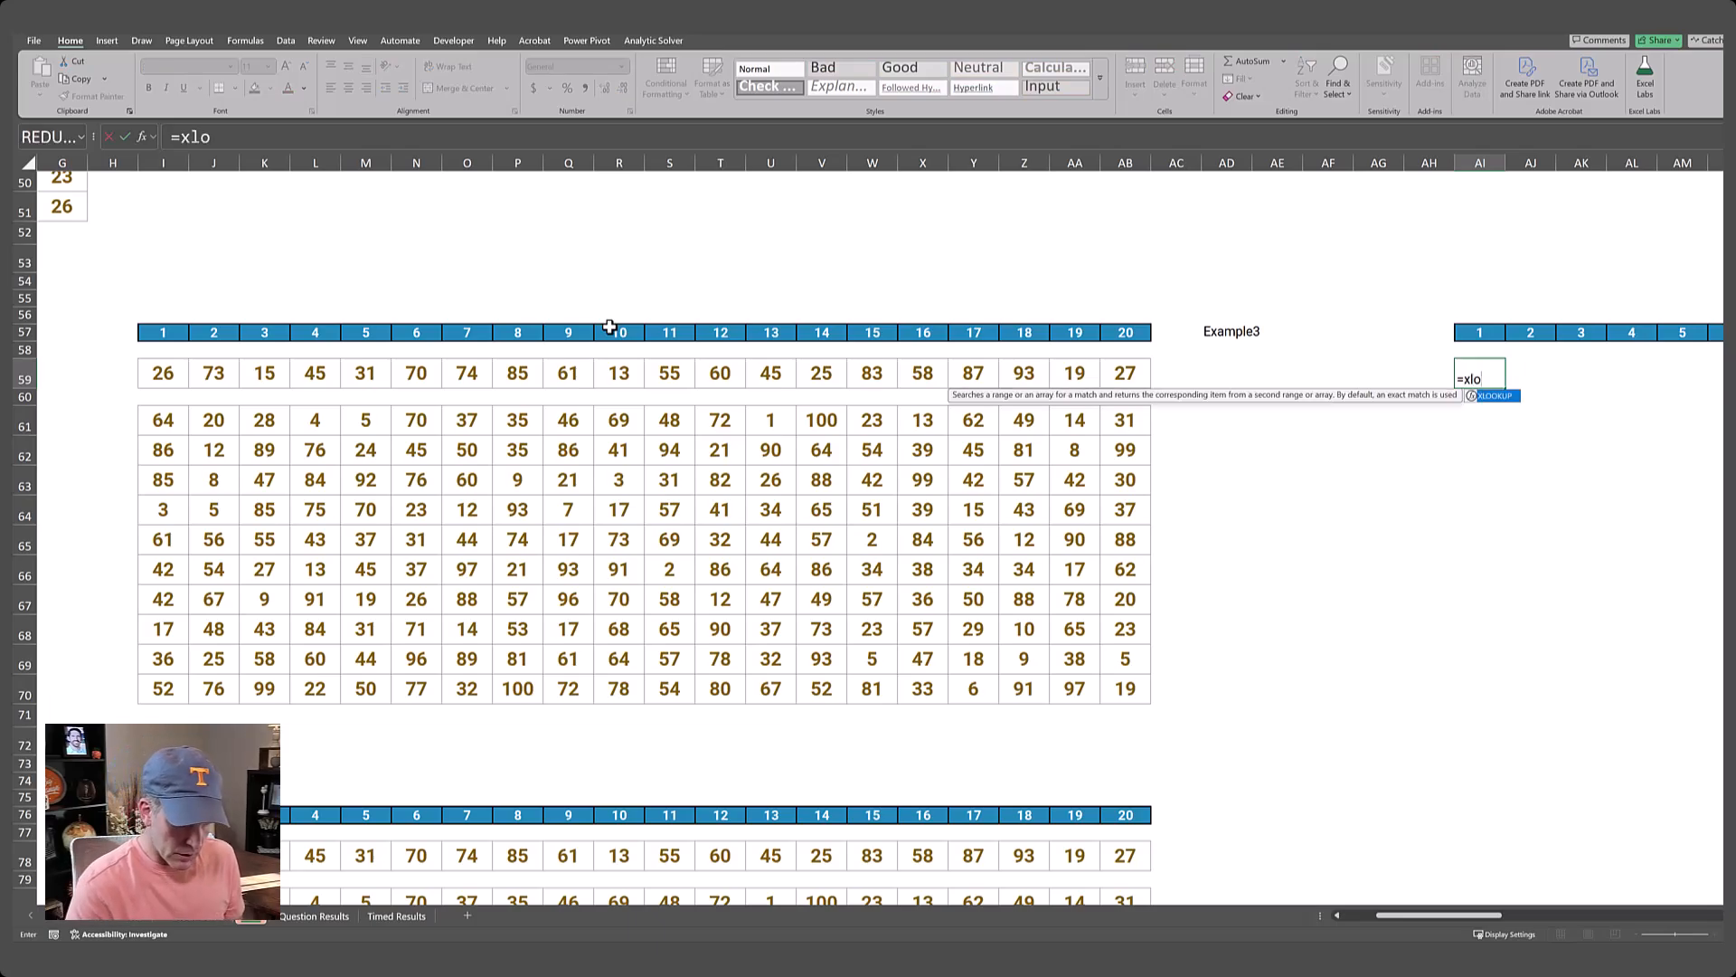
{"action": "type", "text": "okup("}
{"action": "key", "text": "Left"}
{"action": "key", "text": "Left"}
{"action": "key", "text": "Left"}
{"action": "key", "text": "Left"}
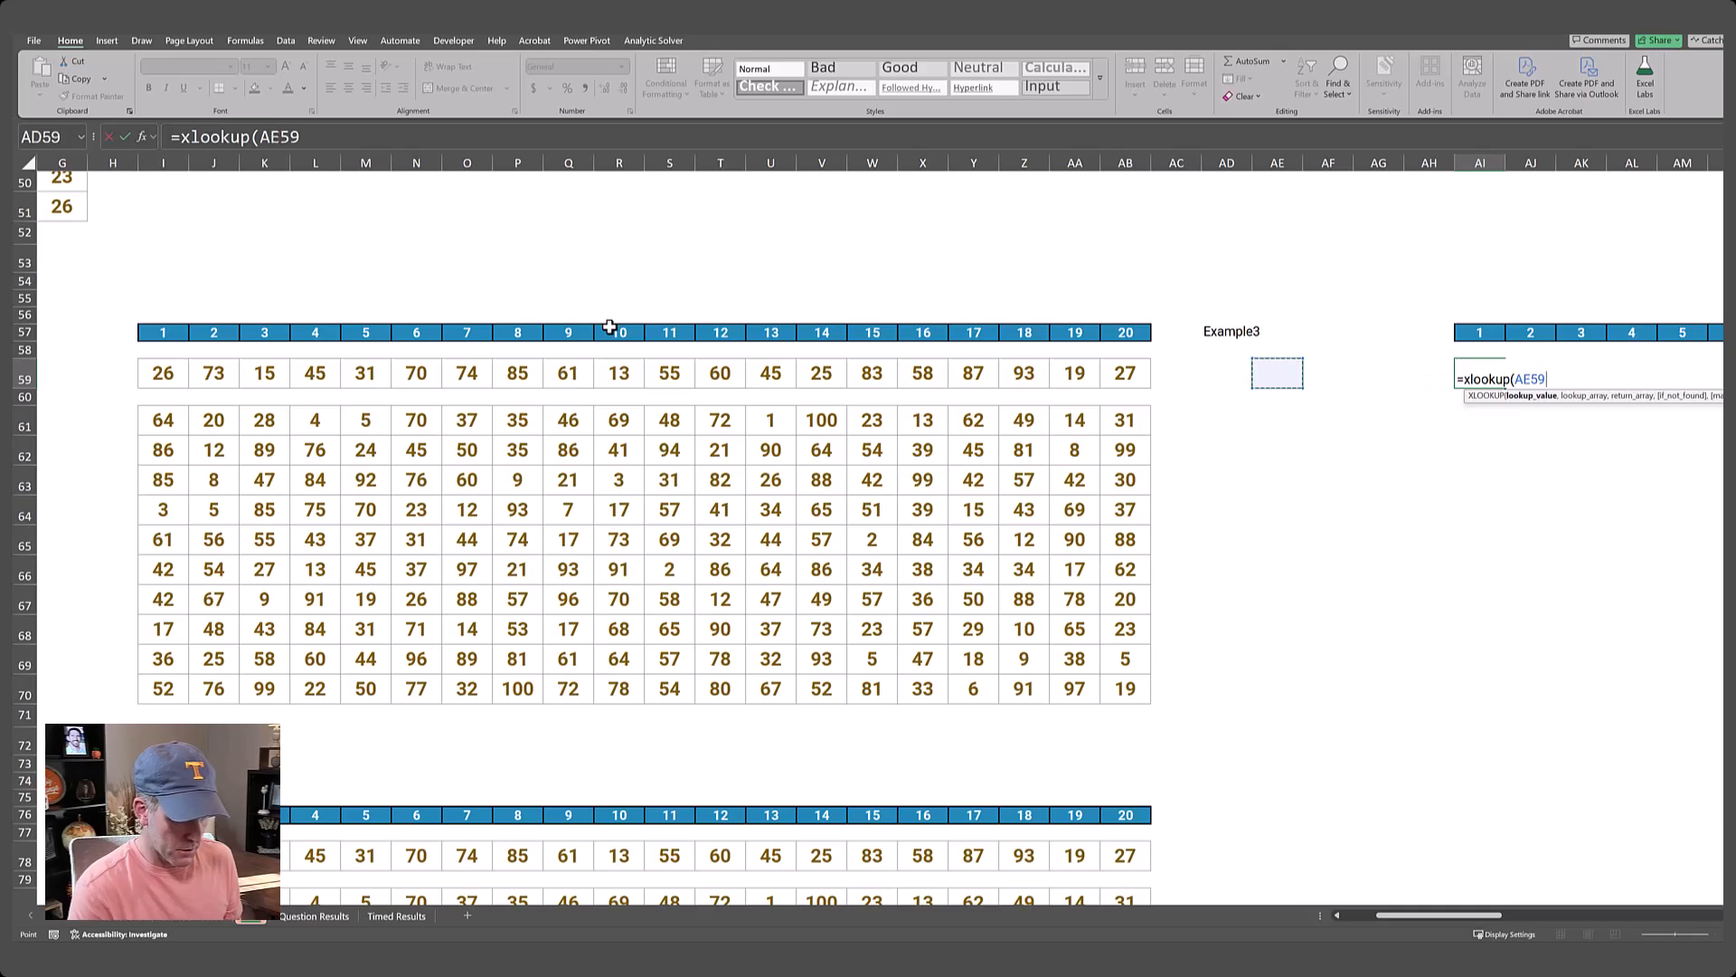
{"action": "key", "text": "Left"}
{"action": "key", "text": "Up"}
{"action": "key", "text": "Up"}
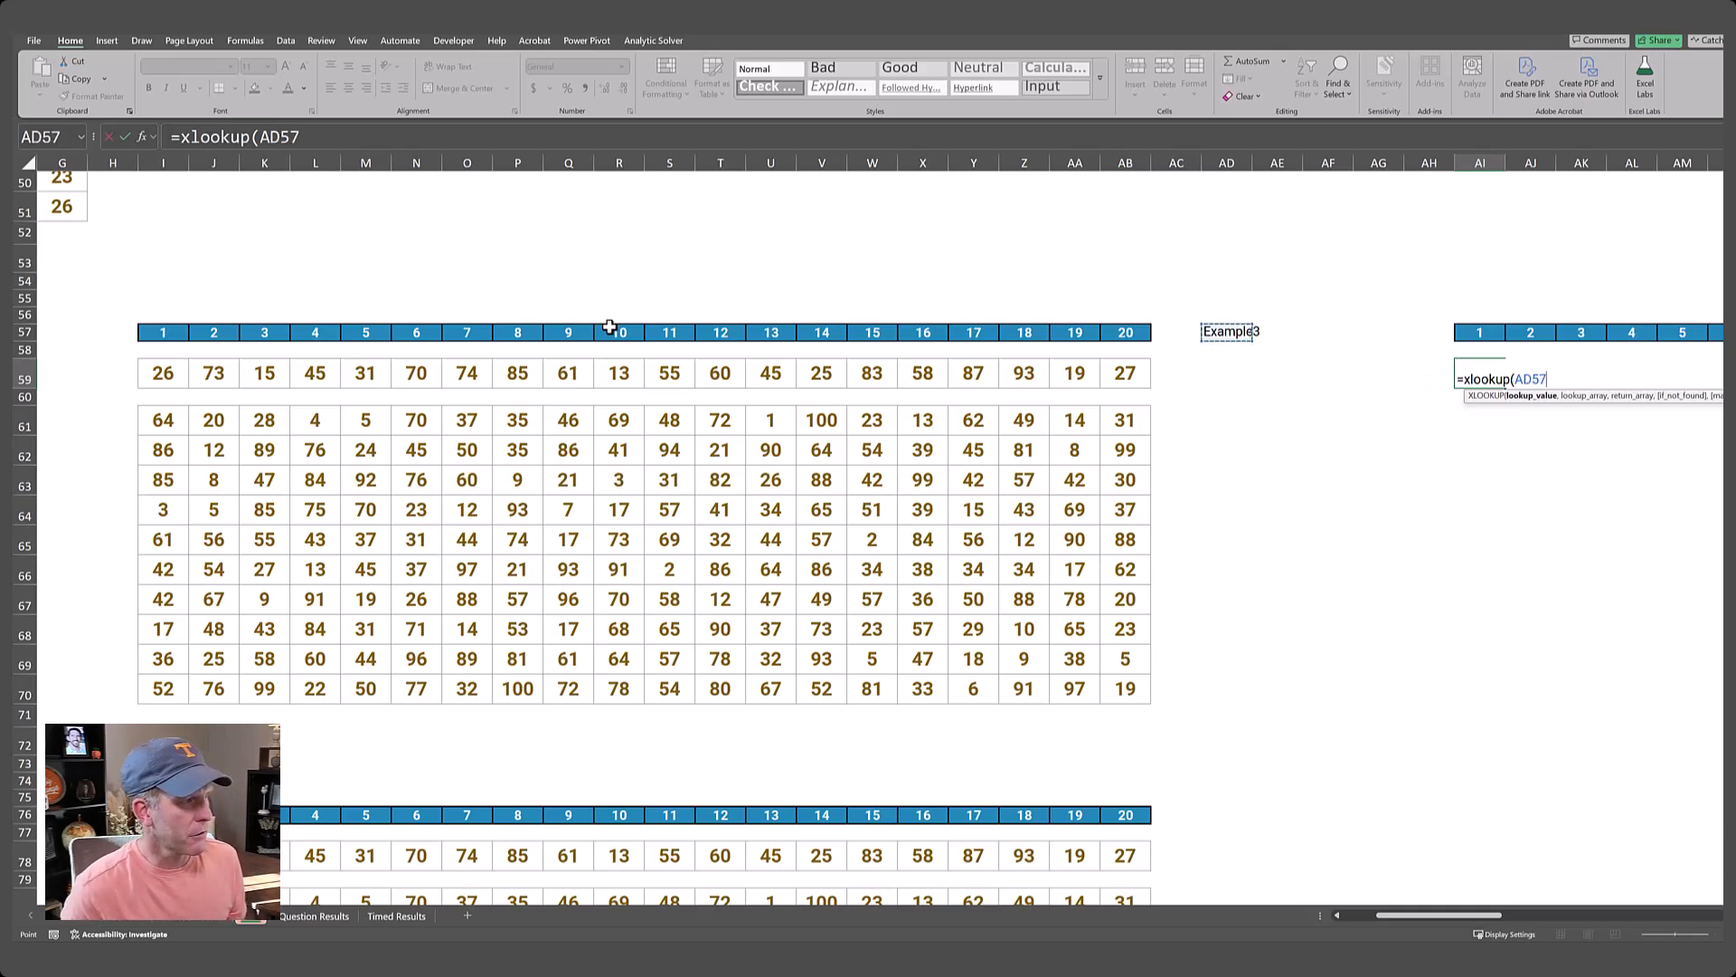
Set the XLOOKUP lookup array to the Level 3 game labels in B59:B70.
{"action": "type", "text": ","}
{"action": "key", "text": "ctrl+Left"}
{"action": "key", "text": "ctrl+Left"}
{"action": "key", "text": "ctrl+Left"}
{"action": "key", "text": "ctrl+Left"}
{"action": "key", "text": "ctrl+Left"}
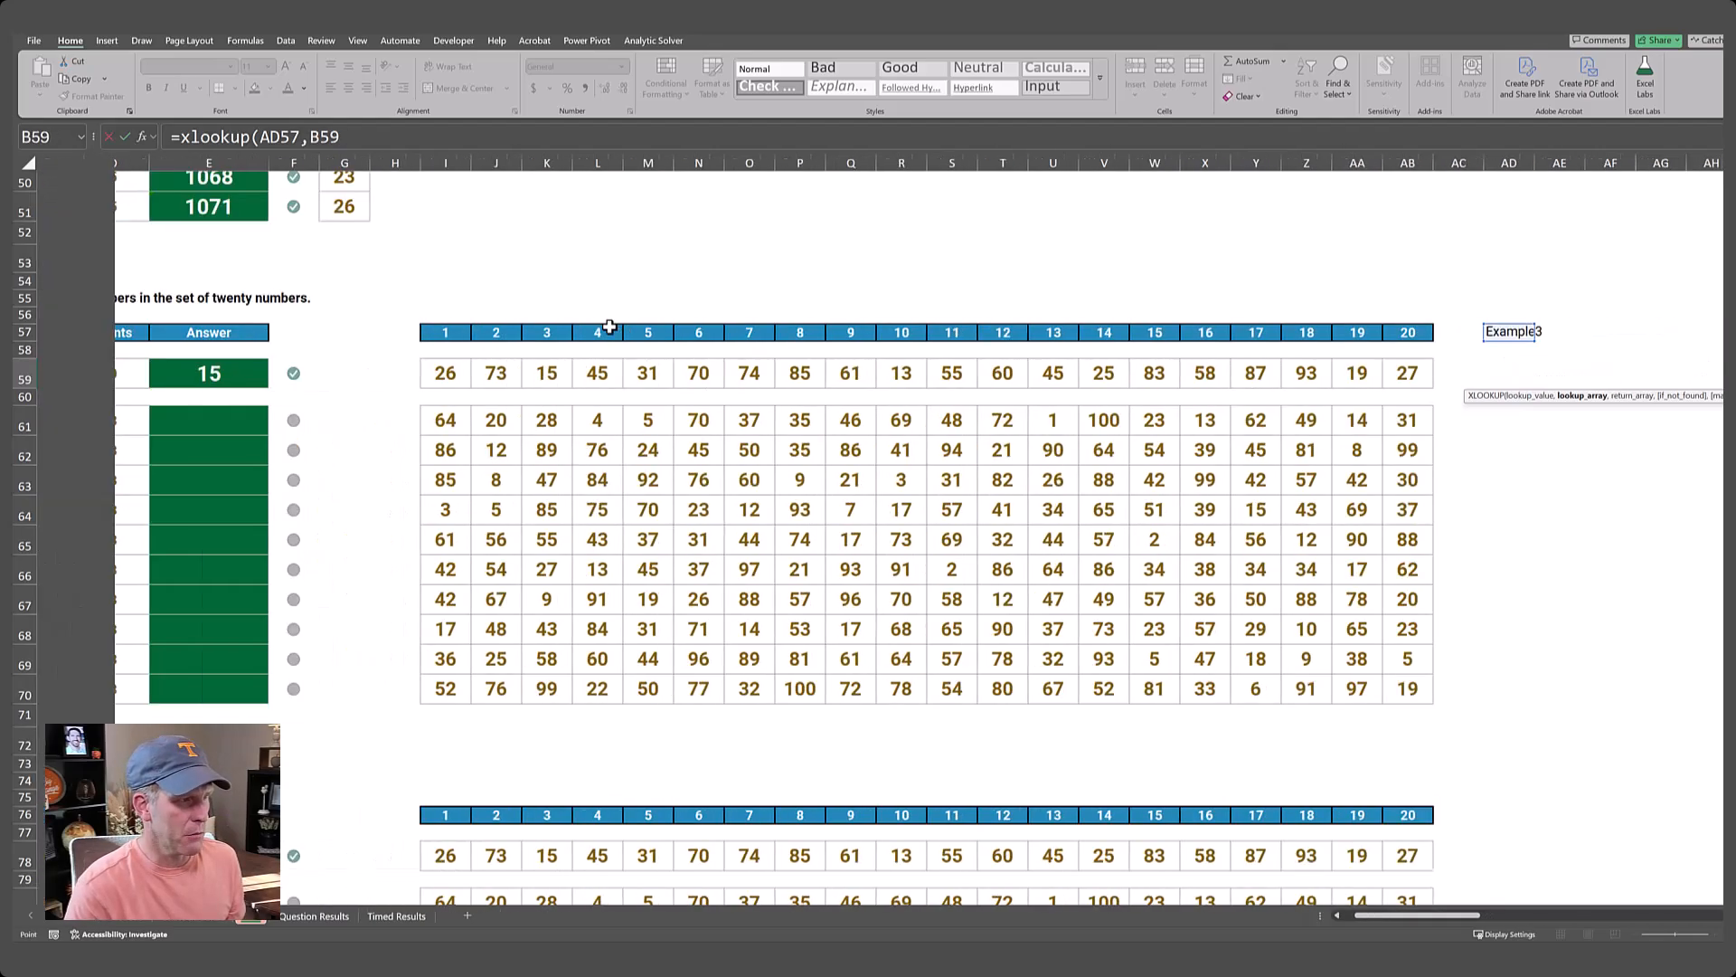
{"action": "key", "text": "Right"}
{"action": "key", "text": "ctrl+shift+Down"}
{"action": "key", "text": "ctrl+shift+Down"}
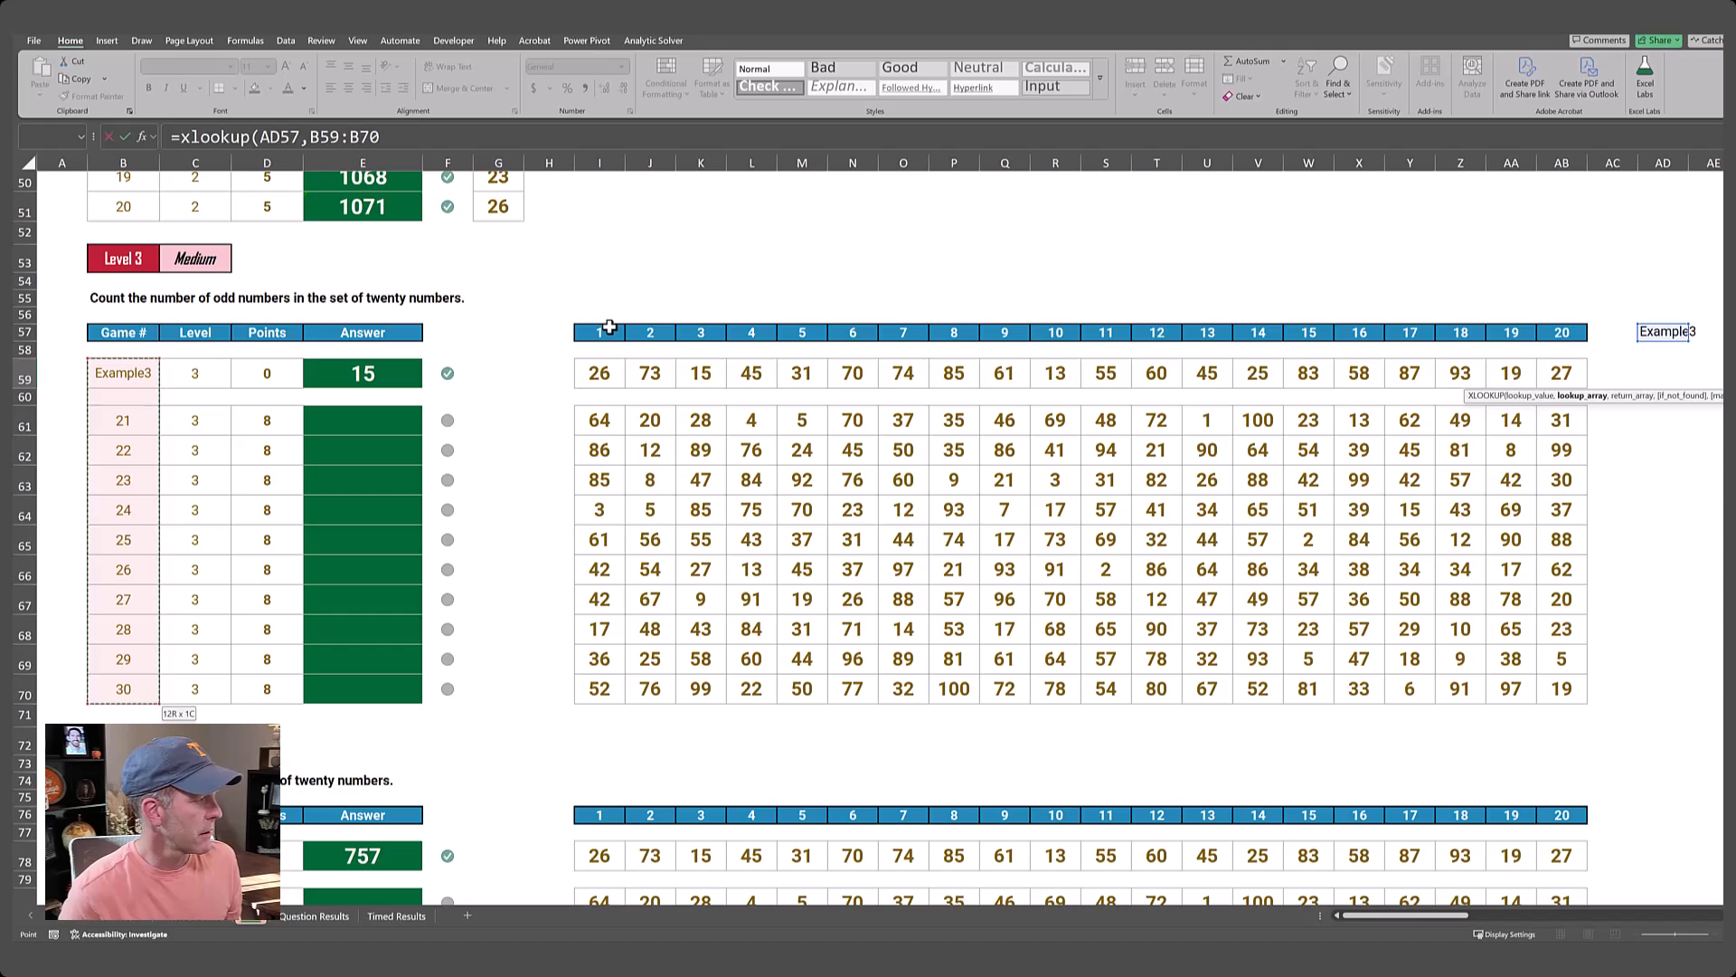
{"action": "type", "text": ","}
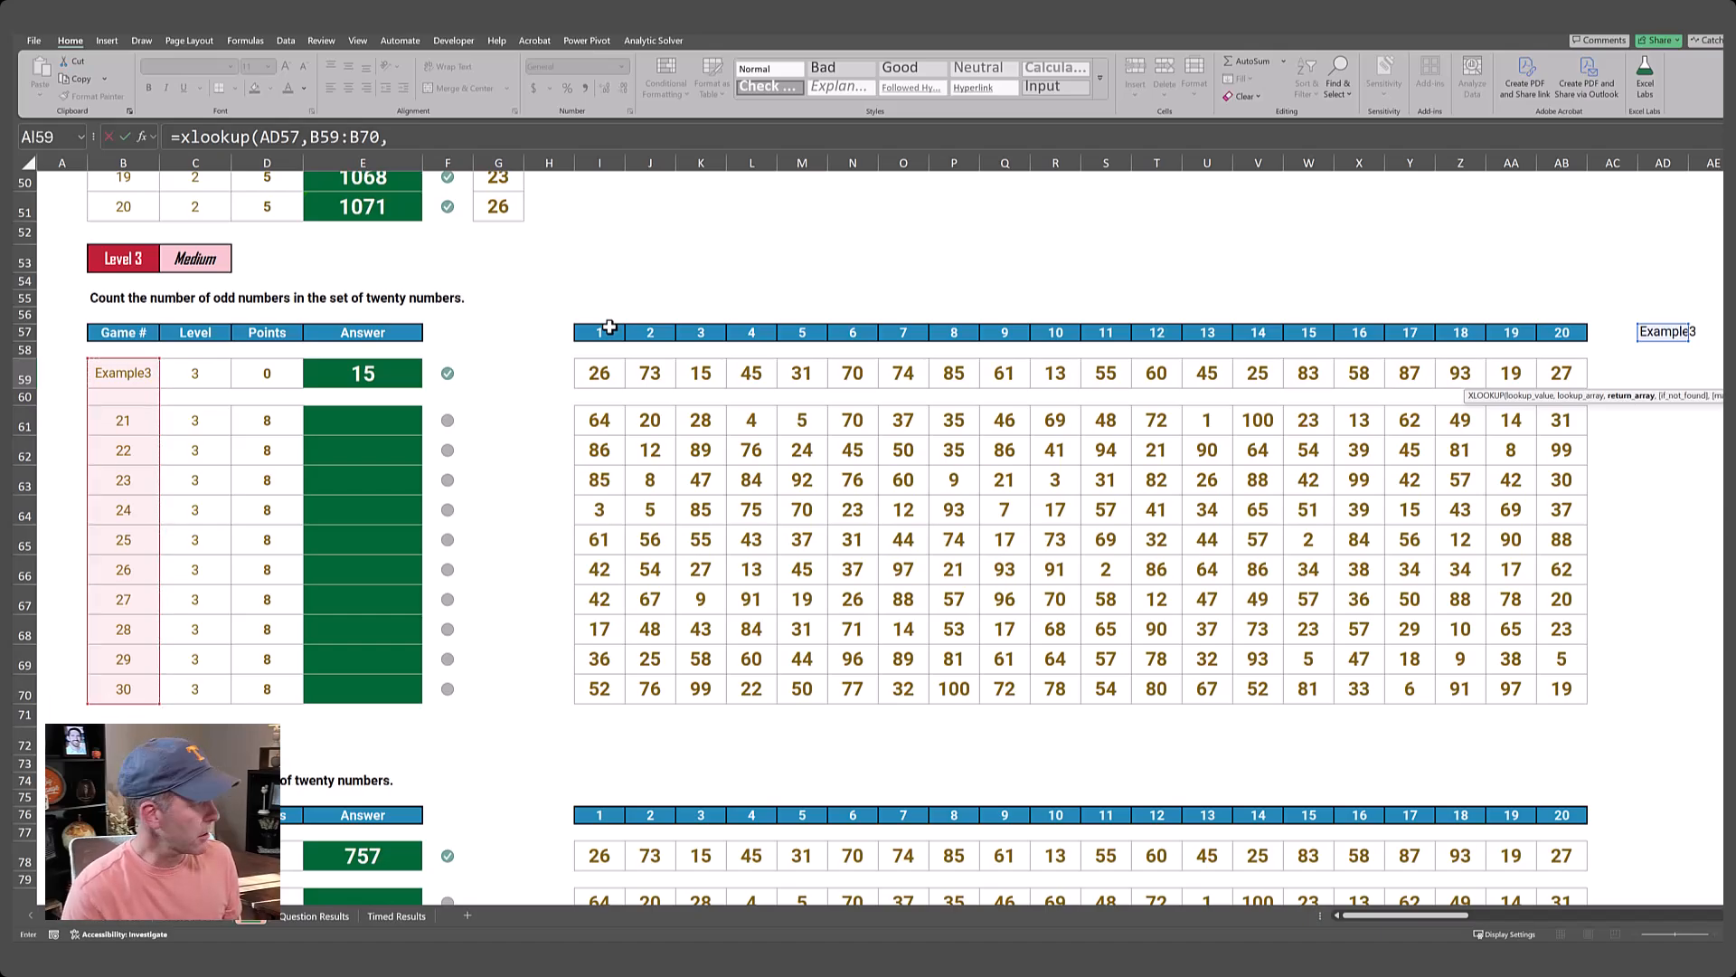
Complete the XLOOKUP with I59:AB70 as the return array and check the row of numbers under the copied headers.
{"action": "key", "text": "Left"}
{"action": "key", "text": "Left"}
{"action": "key", "text": "Left"}
{"action": "key", "text": "Left"}
{"action": "key", "text": "Left"}
{"action": "key", "text": "Left"}
{"action": "key", "text": "Left"}
{"action": "key", "text": "ctrl+Left"}
{"action": "key", "text": "ctrl+shift+Right"}
{"action": "key", "text": "shift+Down"}
{"action": "key", "text": "shift+Down"}
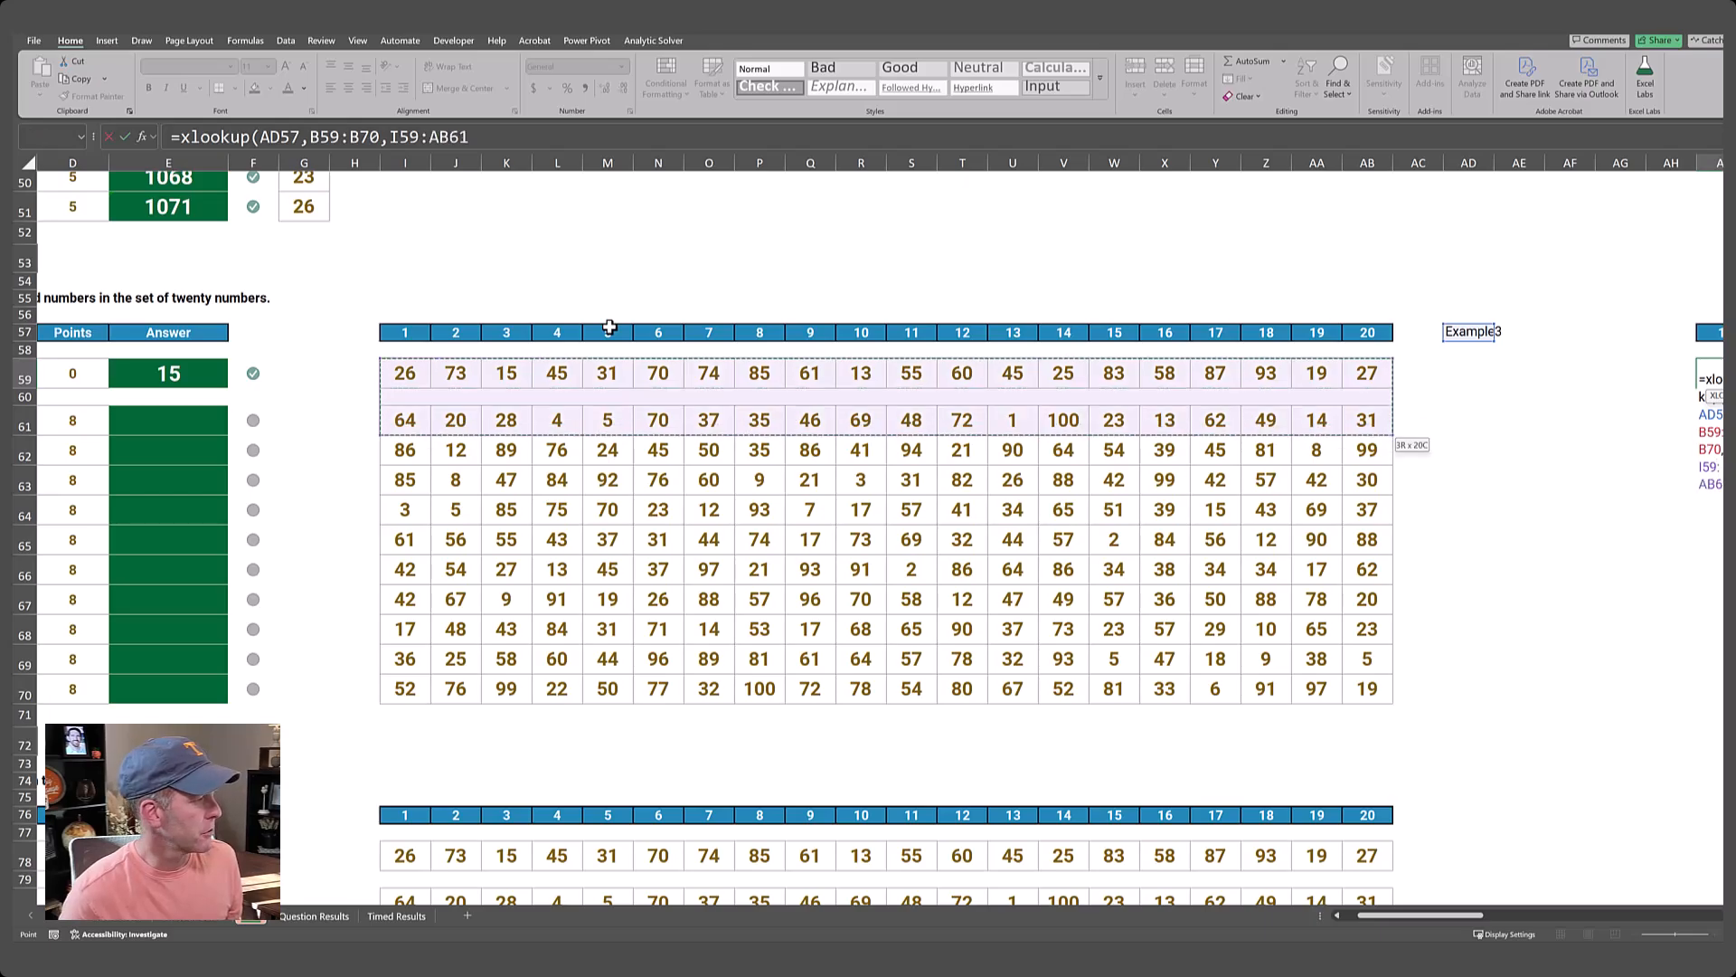
{"action": "key", "text": "ctrl+shift+Down"}
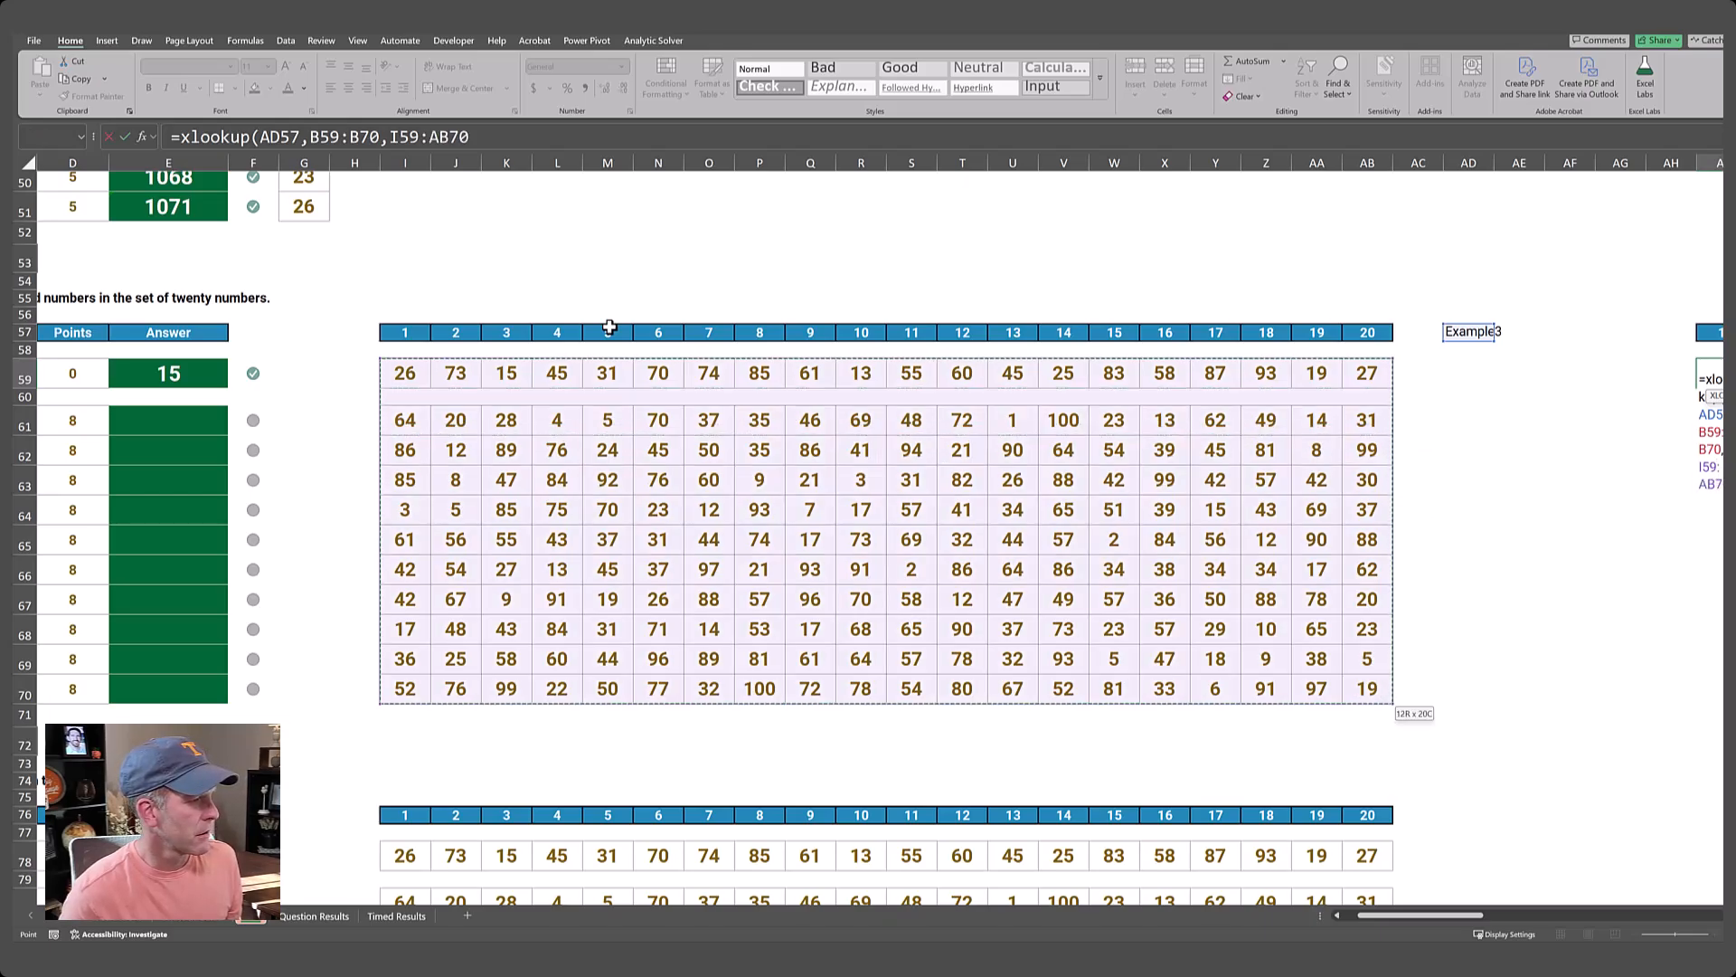
{"action": "key", "text": "Tab"}
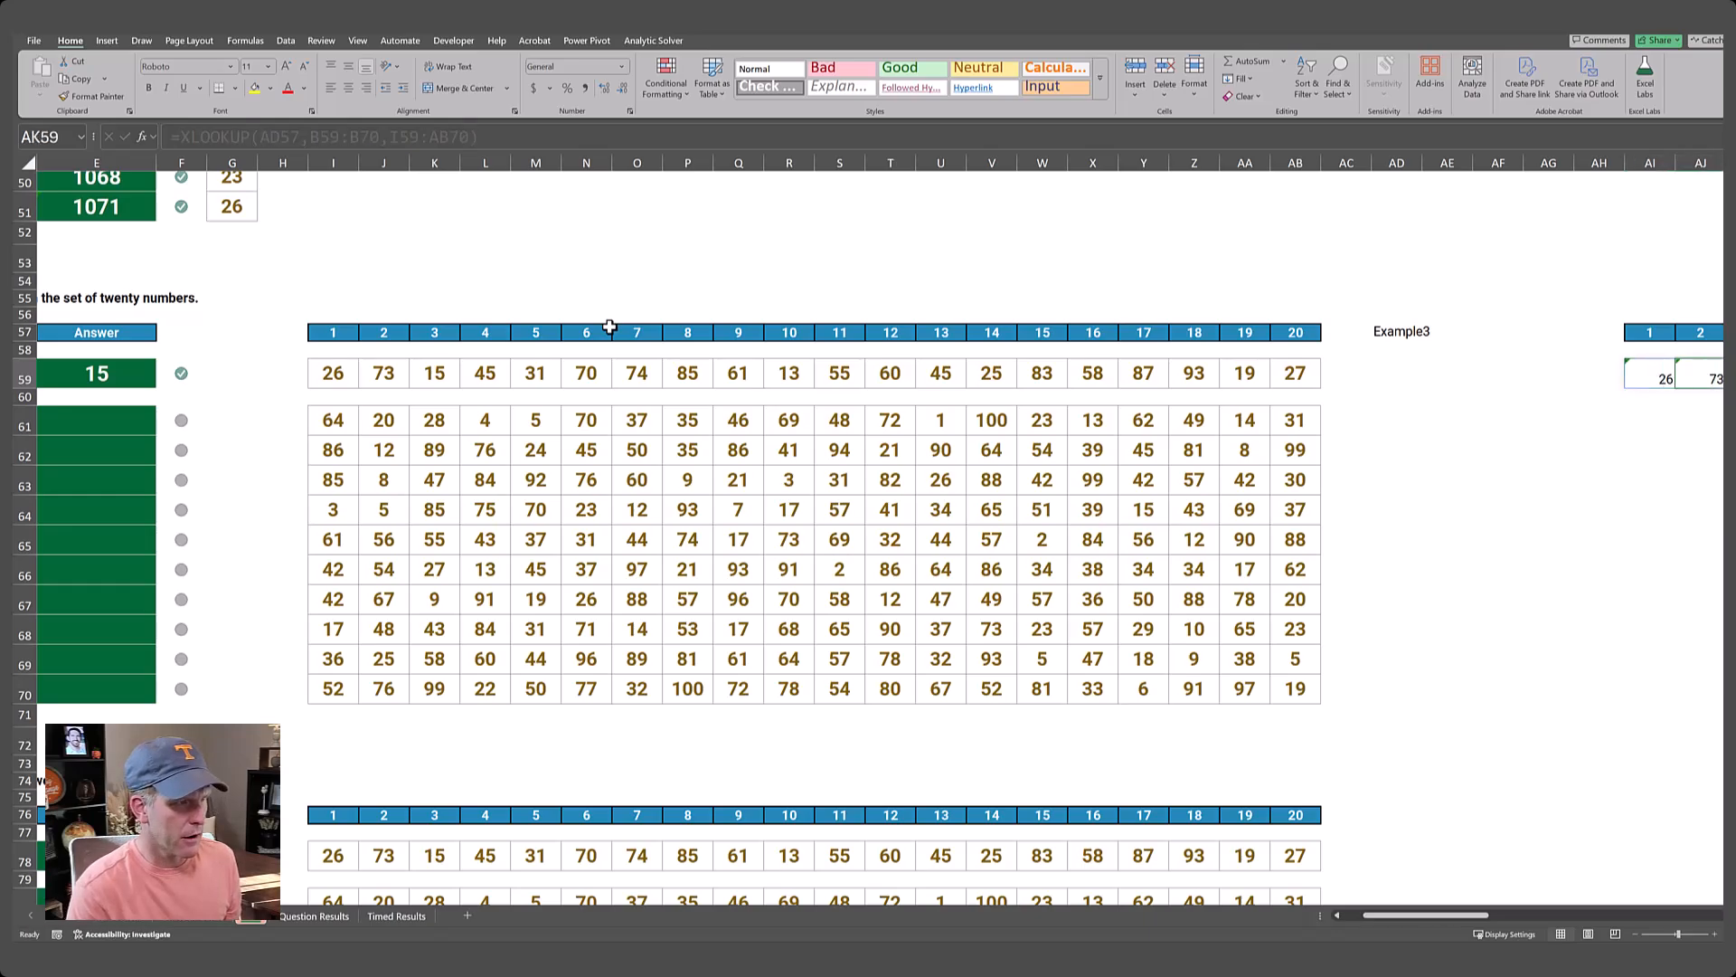
{"action": "key", "text": "Right"}
{"action": "key", "text": "Right"}
{"action": "key", "text": "Right"}
{"action": "key", "text": "Right"}
{"action": "key", "text": "Right"}
{"action": "key", "text": "Right"}
{"action": "key", "text": "Right"}
{"action": "key", "text": "Right"}
{"action": "key", "text": "Right"}
{"action": "key", "text": "Right"}
{"action": "key", "text": "Right"}
{"action": "key", "text": "Right"}
{"action": "key", "text": "Right"}
{"action": "key", "text": "Right"}
{"action": "key", "text": "Right"}
{"action": "key", "text": "Right"}
{"action": "key", "text": "Right"}
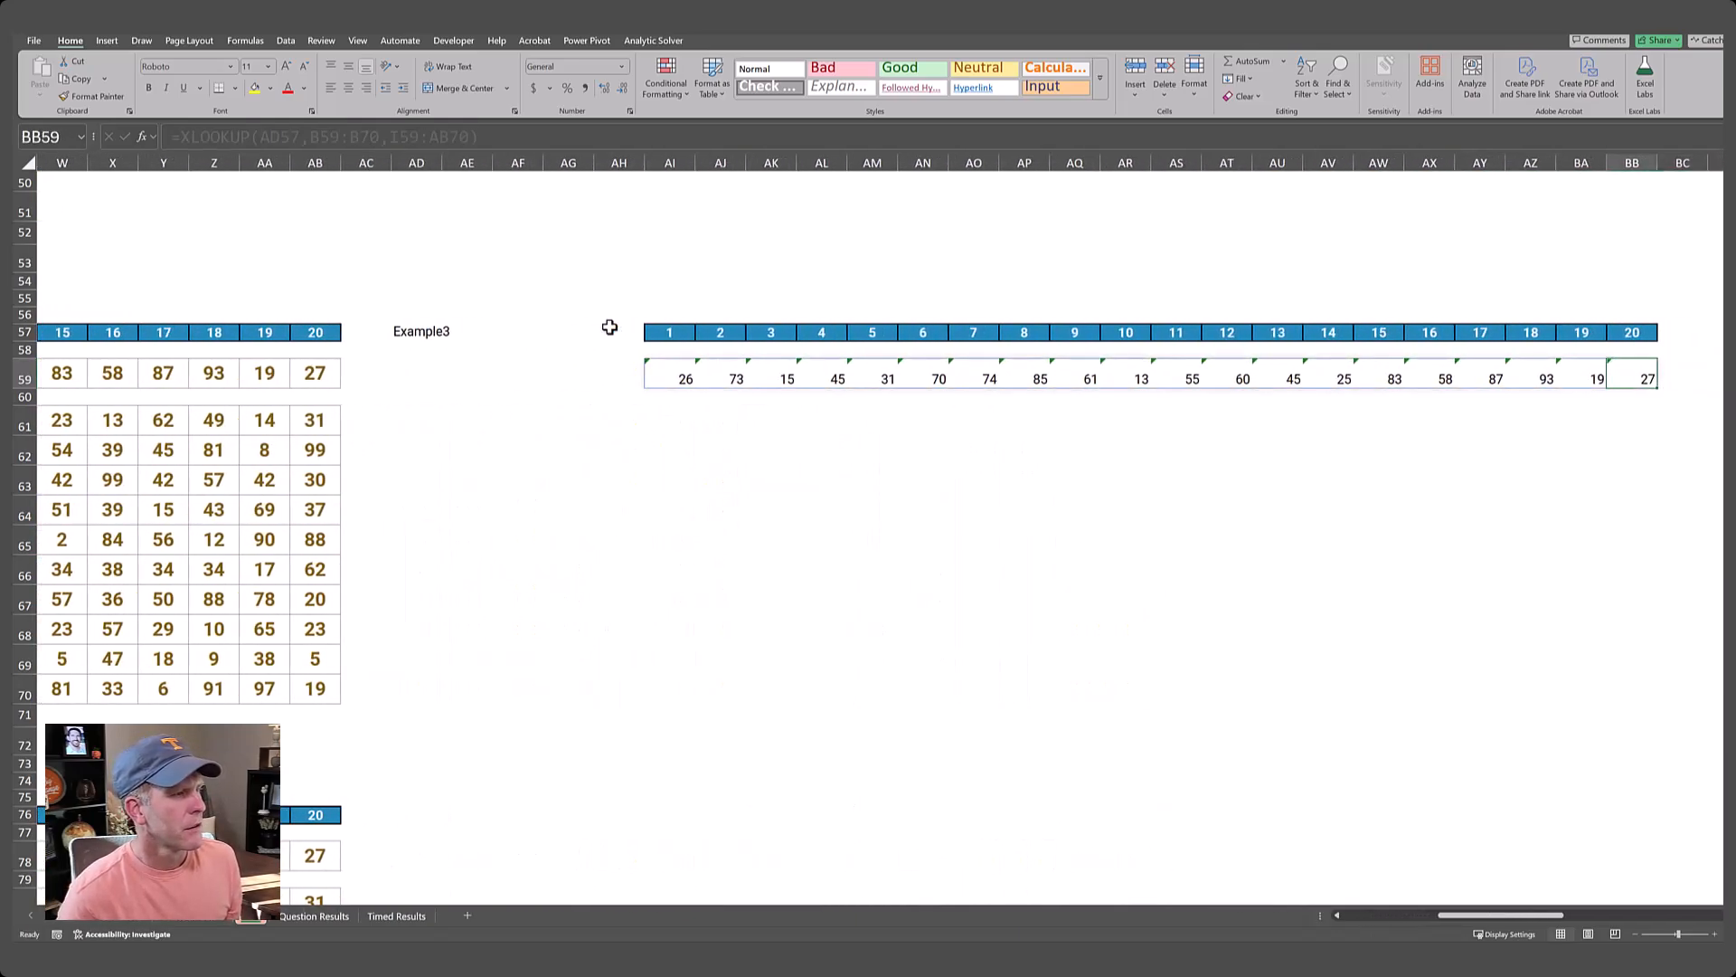
Test the lookup with game number 21 in AD57 and set the cell back to Example3.
{"action": "left_click", "coordinate": [431, 334]}
{"action": "type", "text": "21"}
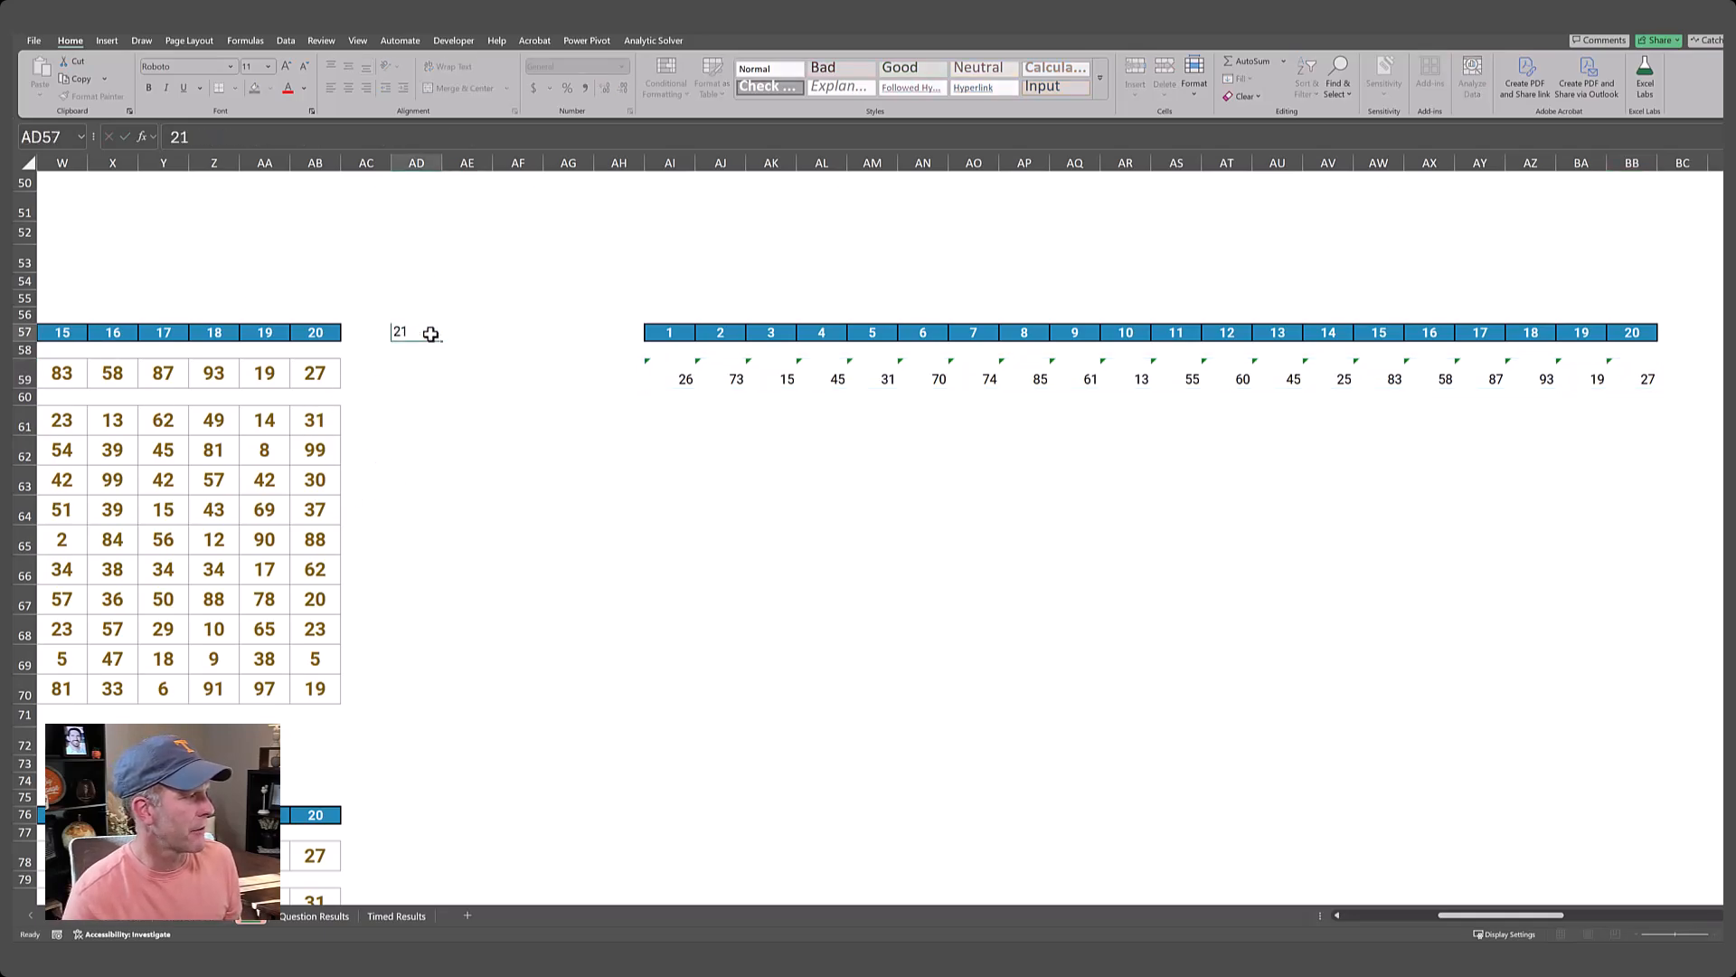
{"action": "key", "text": "Return"}
{"action": "left_click", "coordinate": [431, 334]}
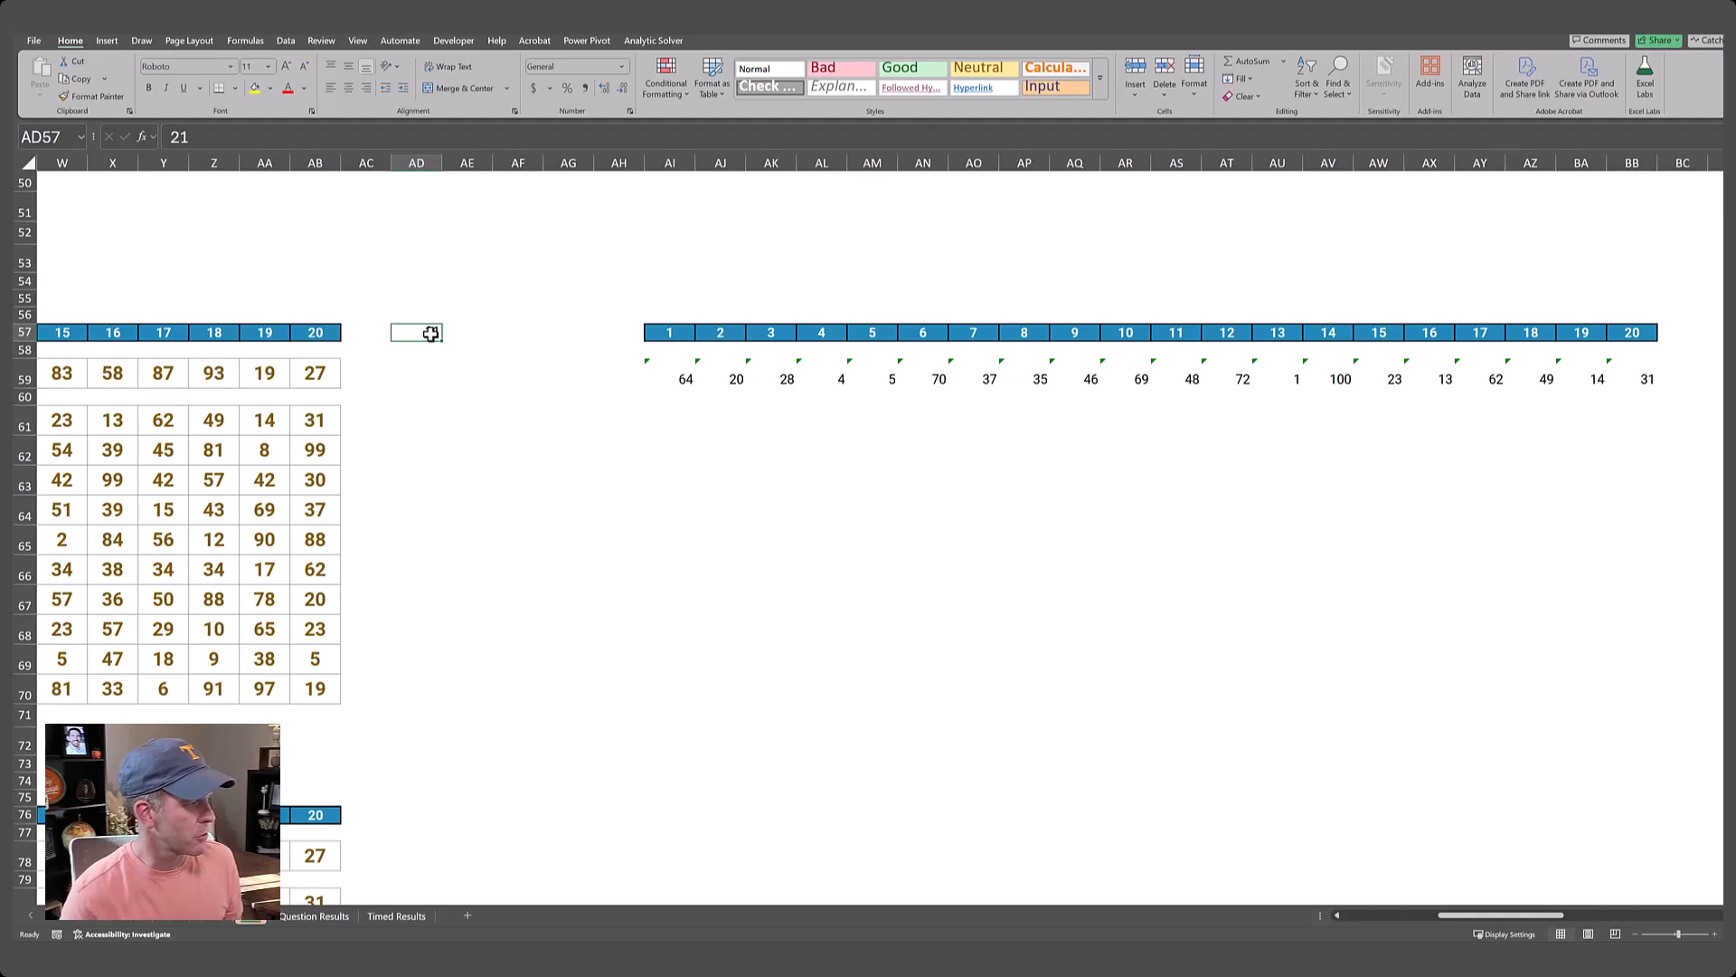
{"action": "type", "text": "Example3"}
{"action": "key", "text": "Return"}
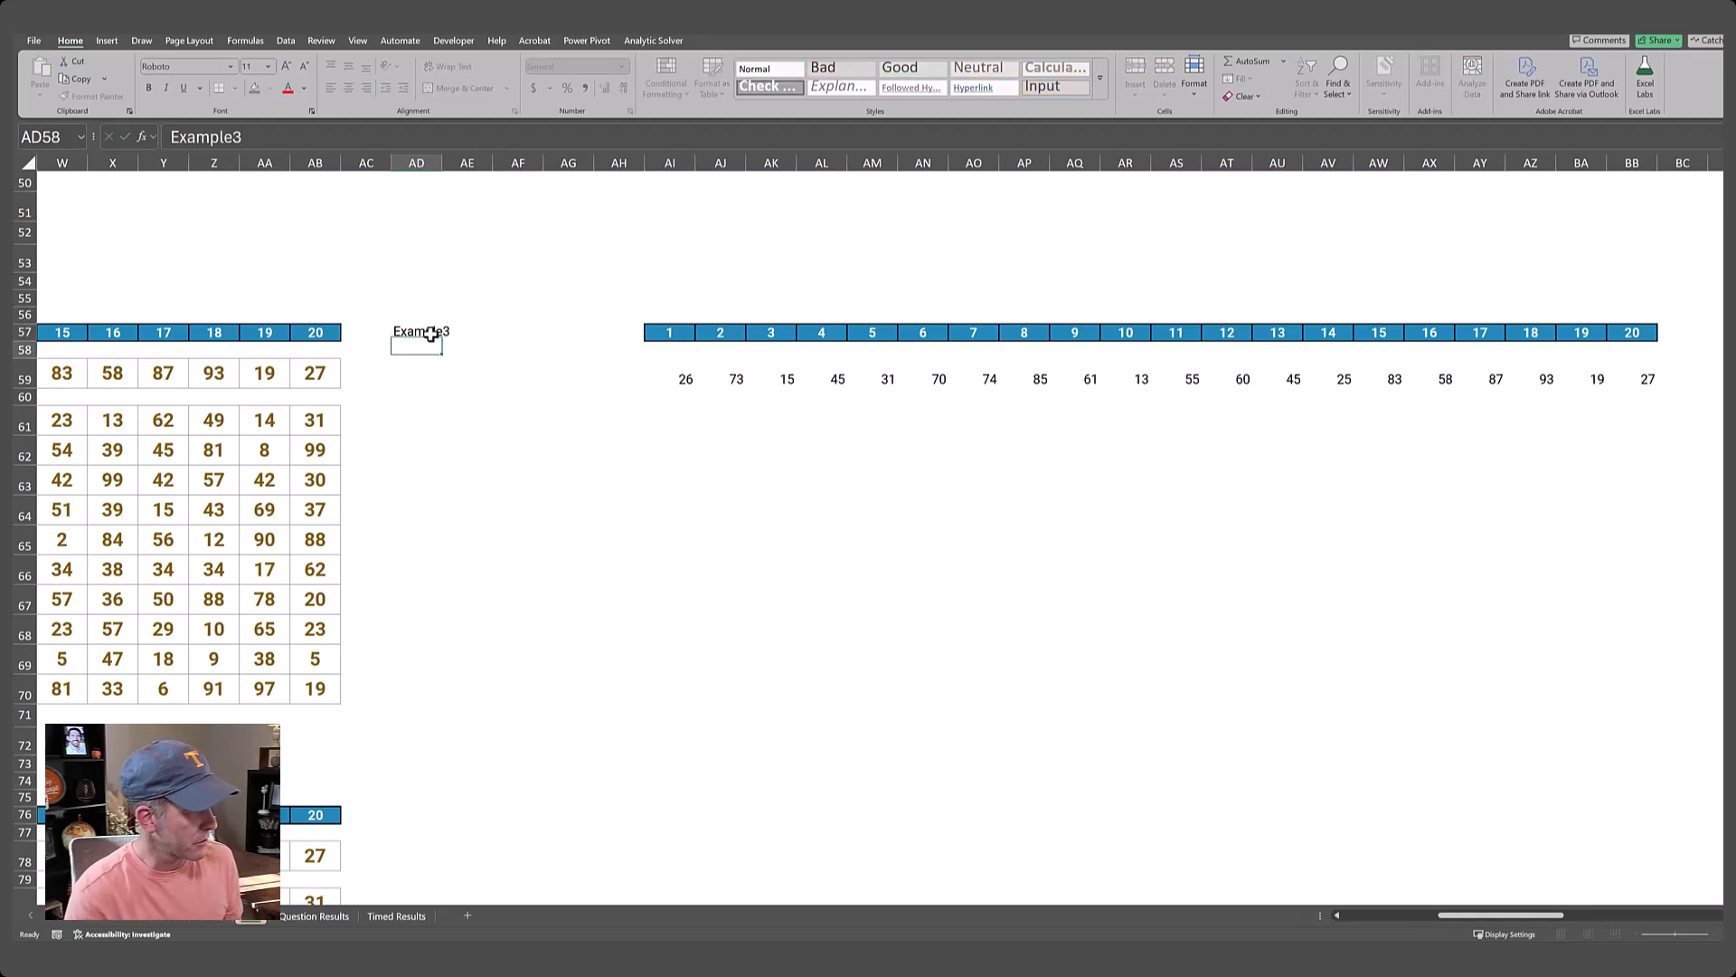
Review the Level 3 instruction and game table, comparing the Example3 row with the helper area on row 57.
{"action": "key", "text": "Down"}
{"action": "key", "text": "Right"}
{"action": "key", "text": "Right"}
{"action": "key", "text": "Right"}
{"action": "key", "text": "Right"}
{"action": "key", "text": "Down"}
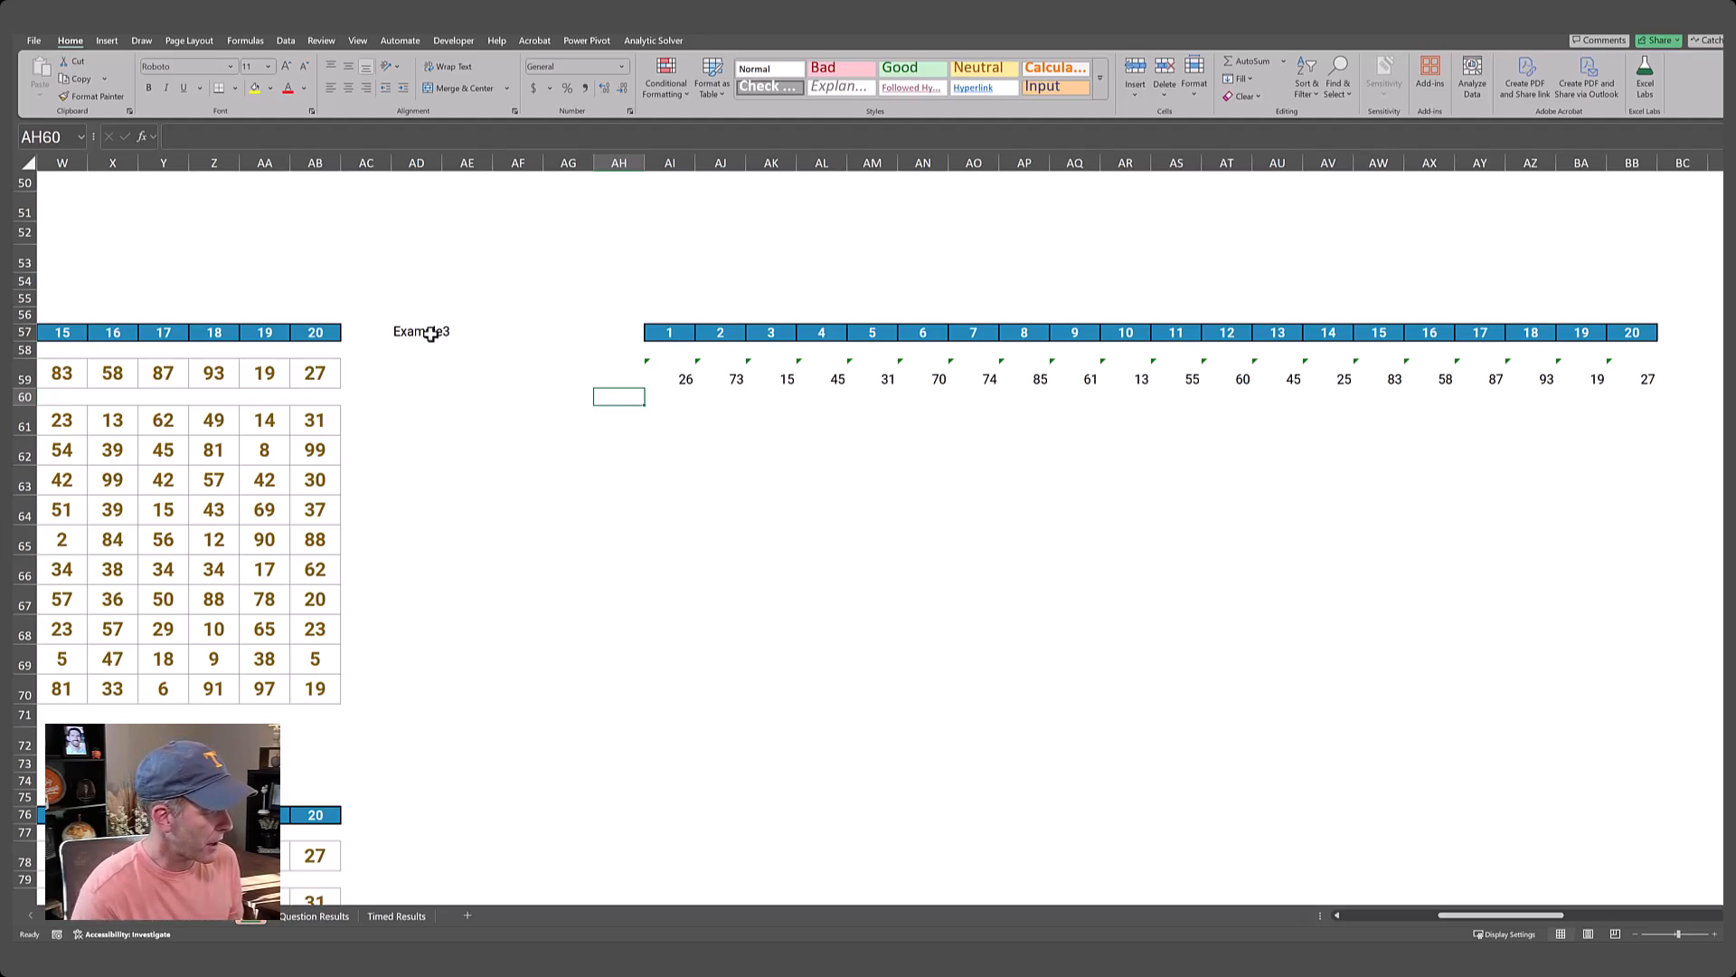
{"action": "key", "text": "Home"}
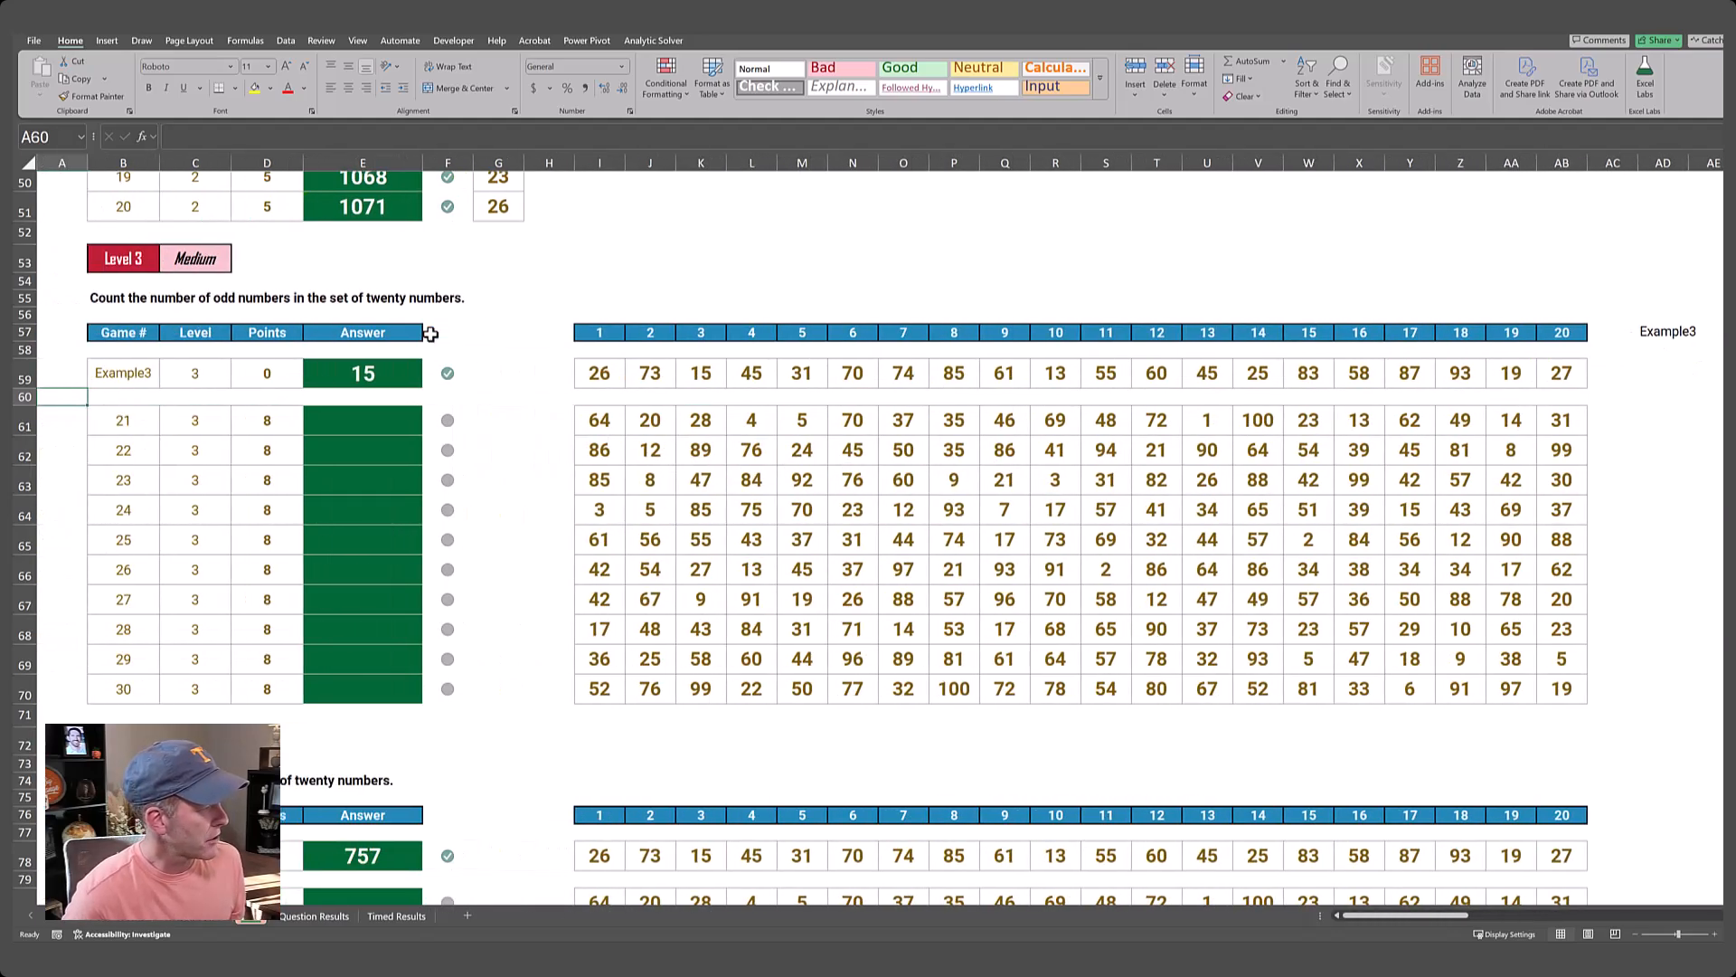
{"action": "key", "text": "ctrl+Right"}
{"action": "key", "text": "ctrl+Left"}
{"action": "key", "text": "Up"}
{"action": "key", "text": "ctrl+Right"}
{"action": "key", "text": "ctrl+Up"}
{"action": "key", "text": "ctrl+Down"}
{"action": "key", "text": "ctrl+Down"}
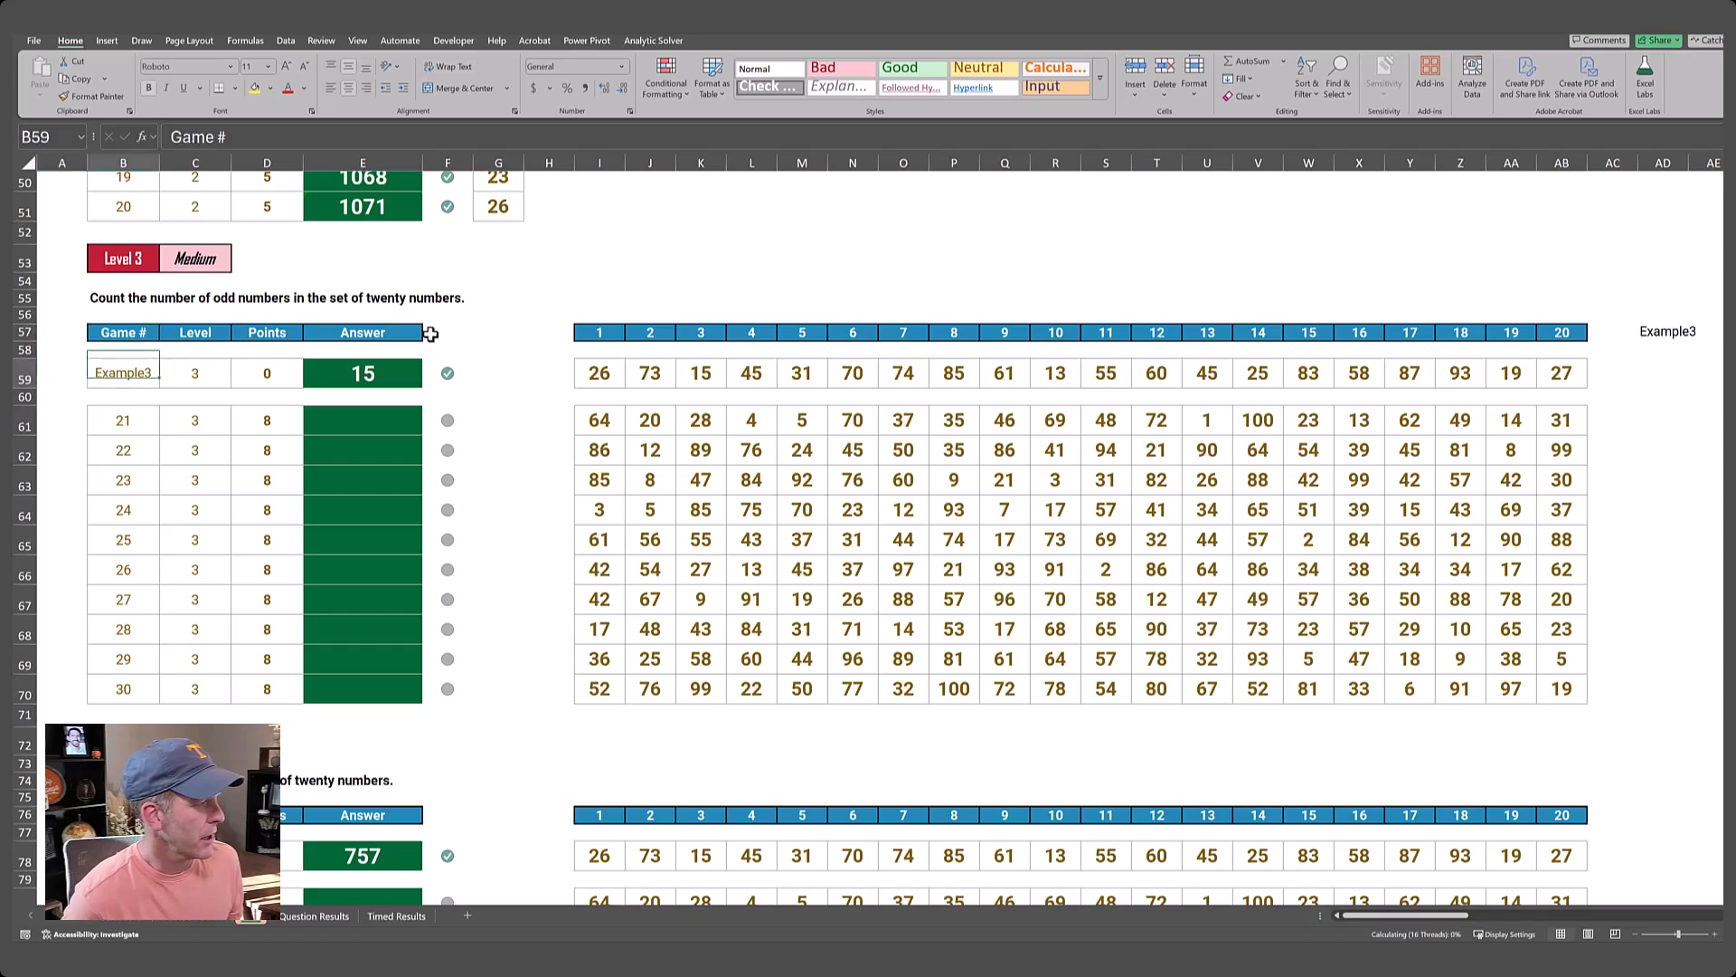
{"action": "key", "text": "ctrl+Up"}
{"action": "key", "text": "ctrl+Up"}
{"action": "key", "text": "ctrl+Up"}
{"action": "key", "text": "ctrl+Down"}
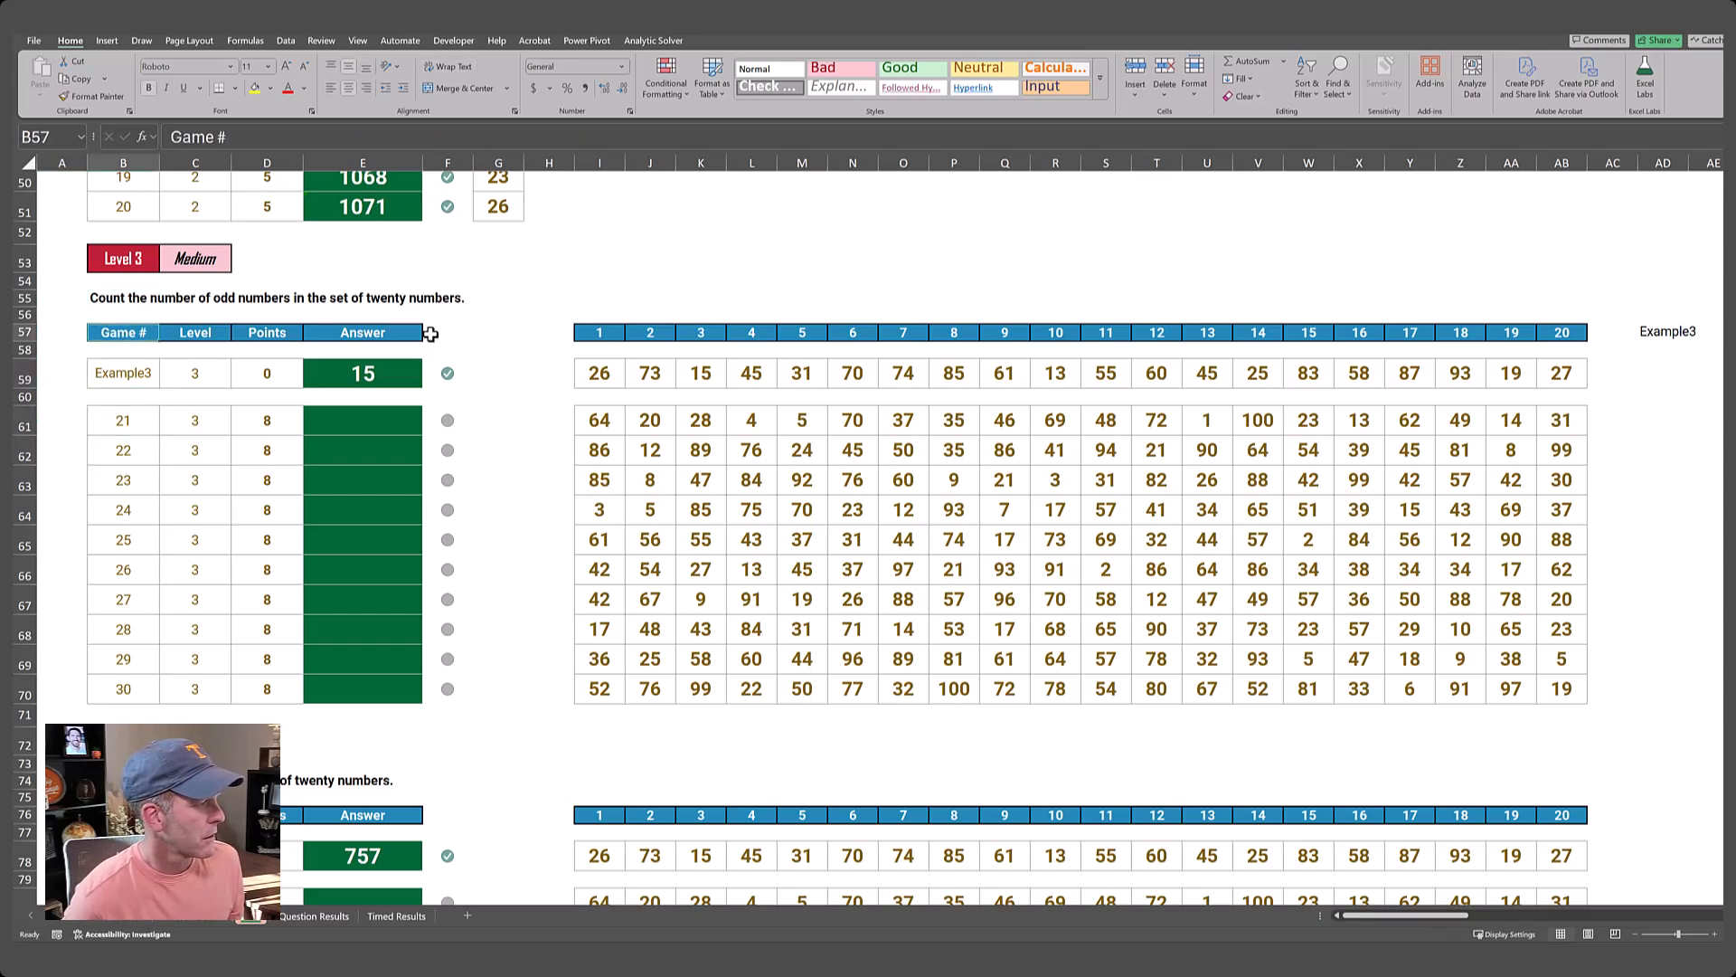
{"action": "key", "text": "ctrl+Right"}
{"action": "key", "text": "ctrl+Right"}
{"action": "key", "text": "ctrl+Right"}
{"action": "key", "text": "ctrl+Right"}
{"action": "key", "text": "ctrl+Right"}
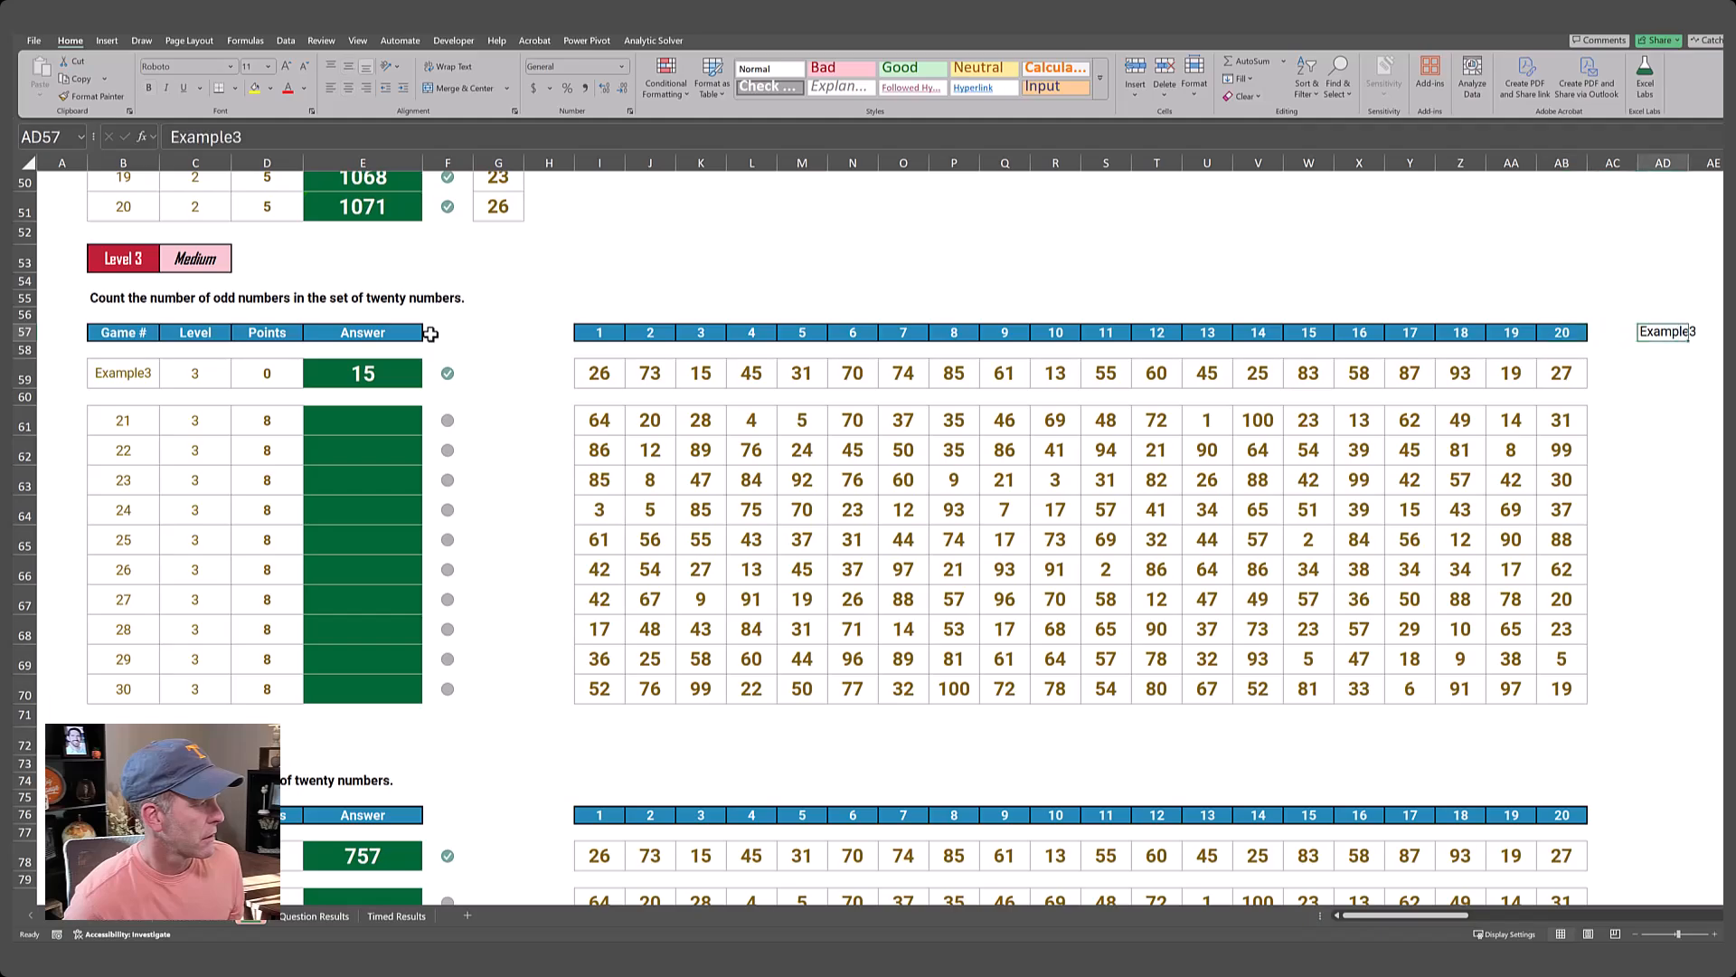
Label cell AH60, beside the row beneath the retrieved numbers, as "isodd".
{"action": "key", "text": "Down"}
{"action": "key", "text": "Down"}
{"action": "key", "text": "Down"}
{"action": "key", "text": "Left"}
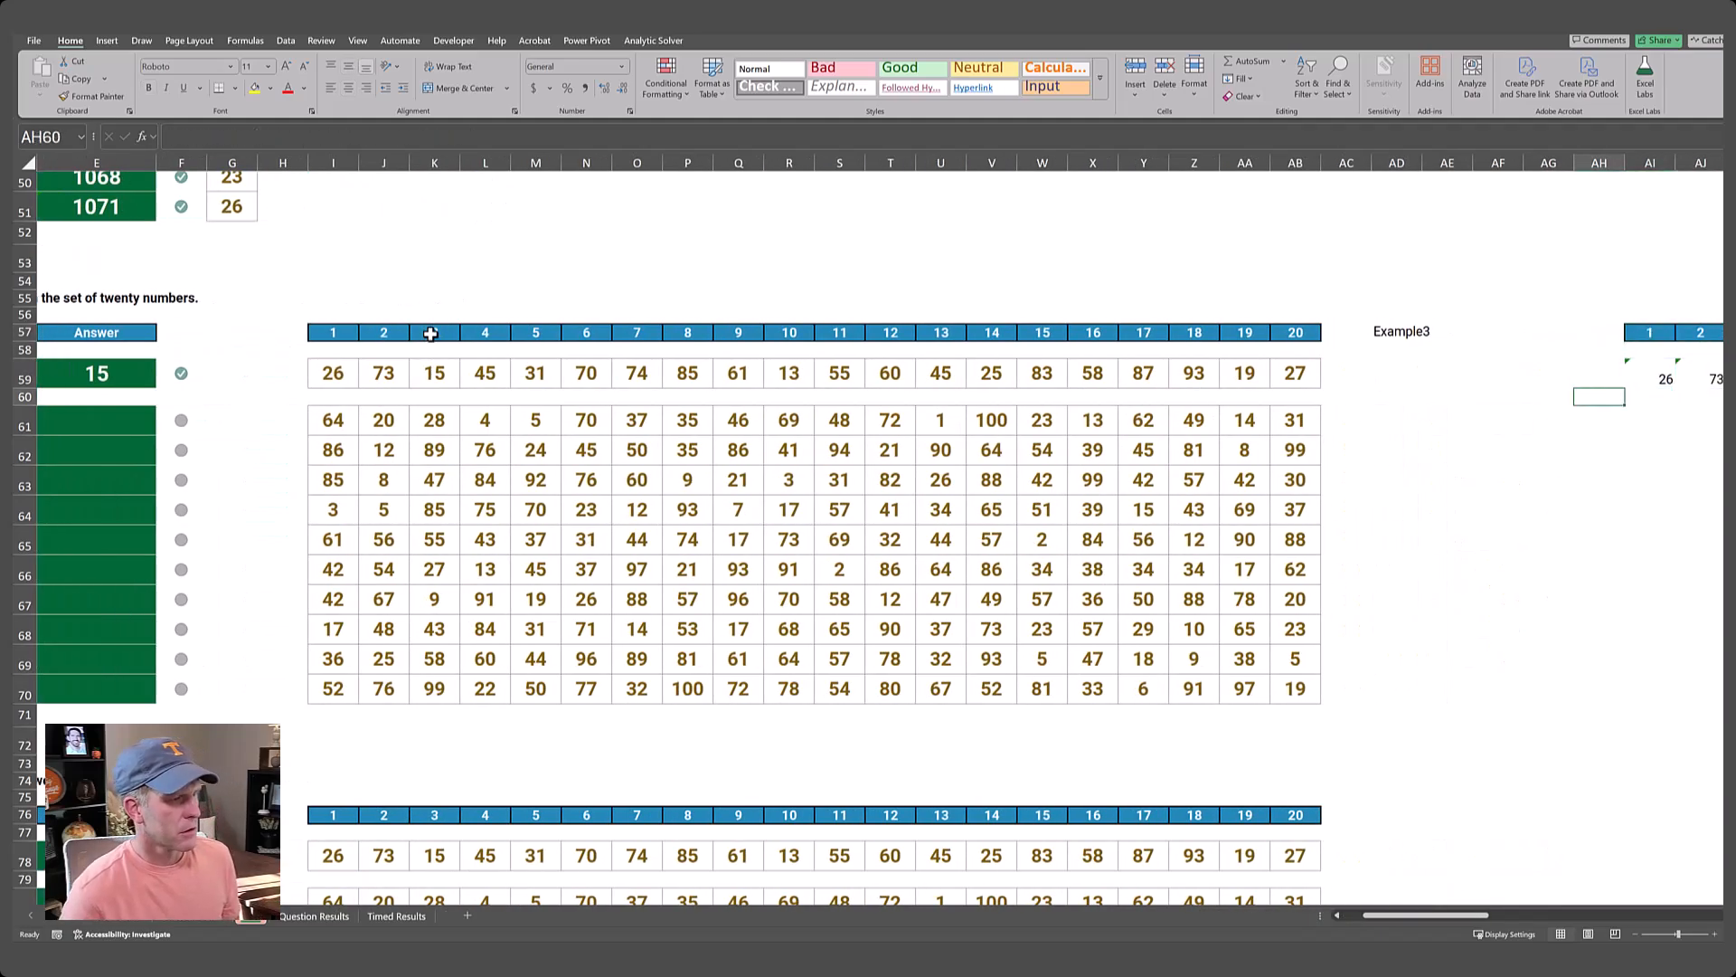
{"action": "type", "text": "isodd"}
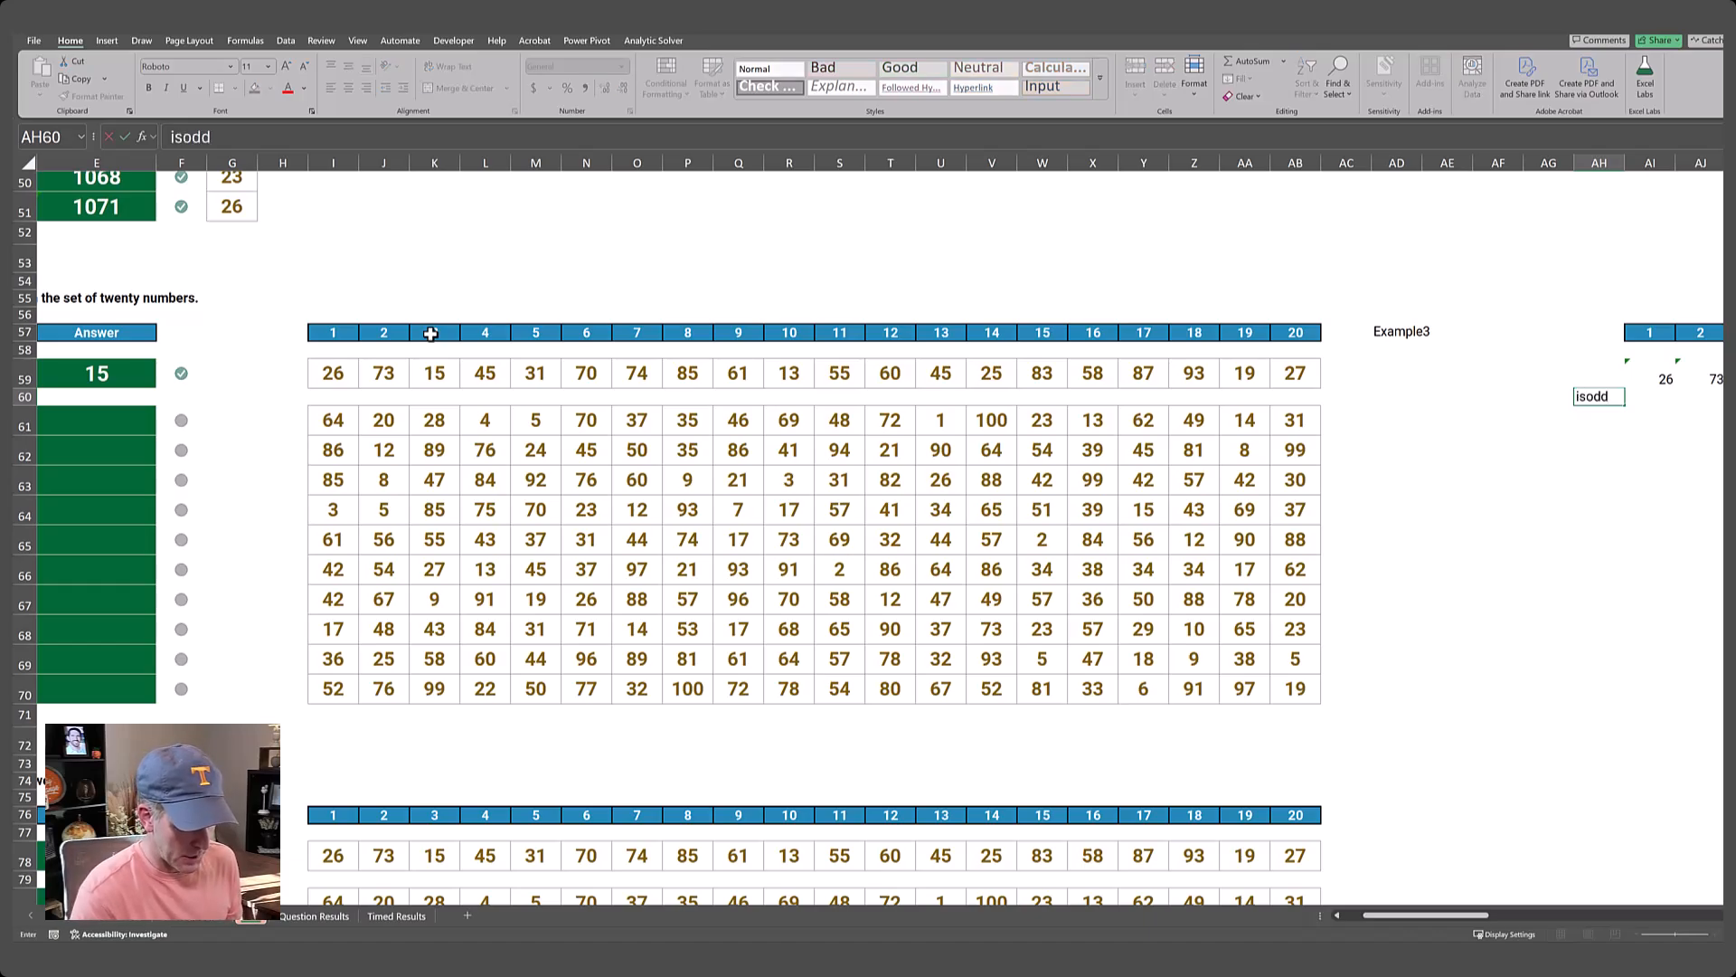
{"action": "key", "text": "Tab"}
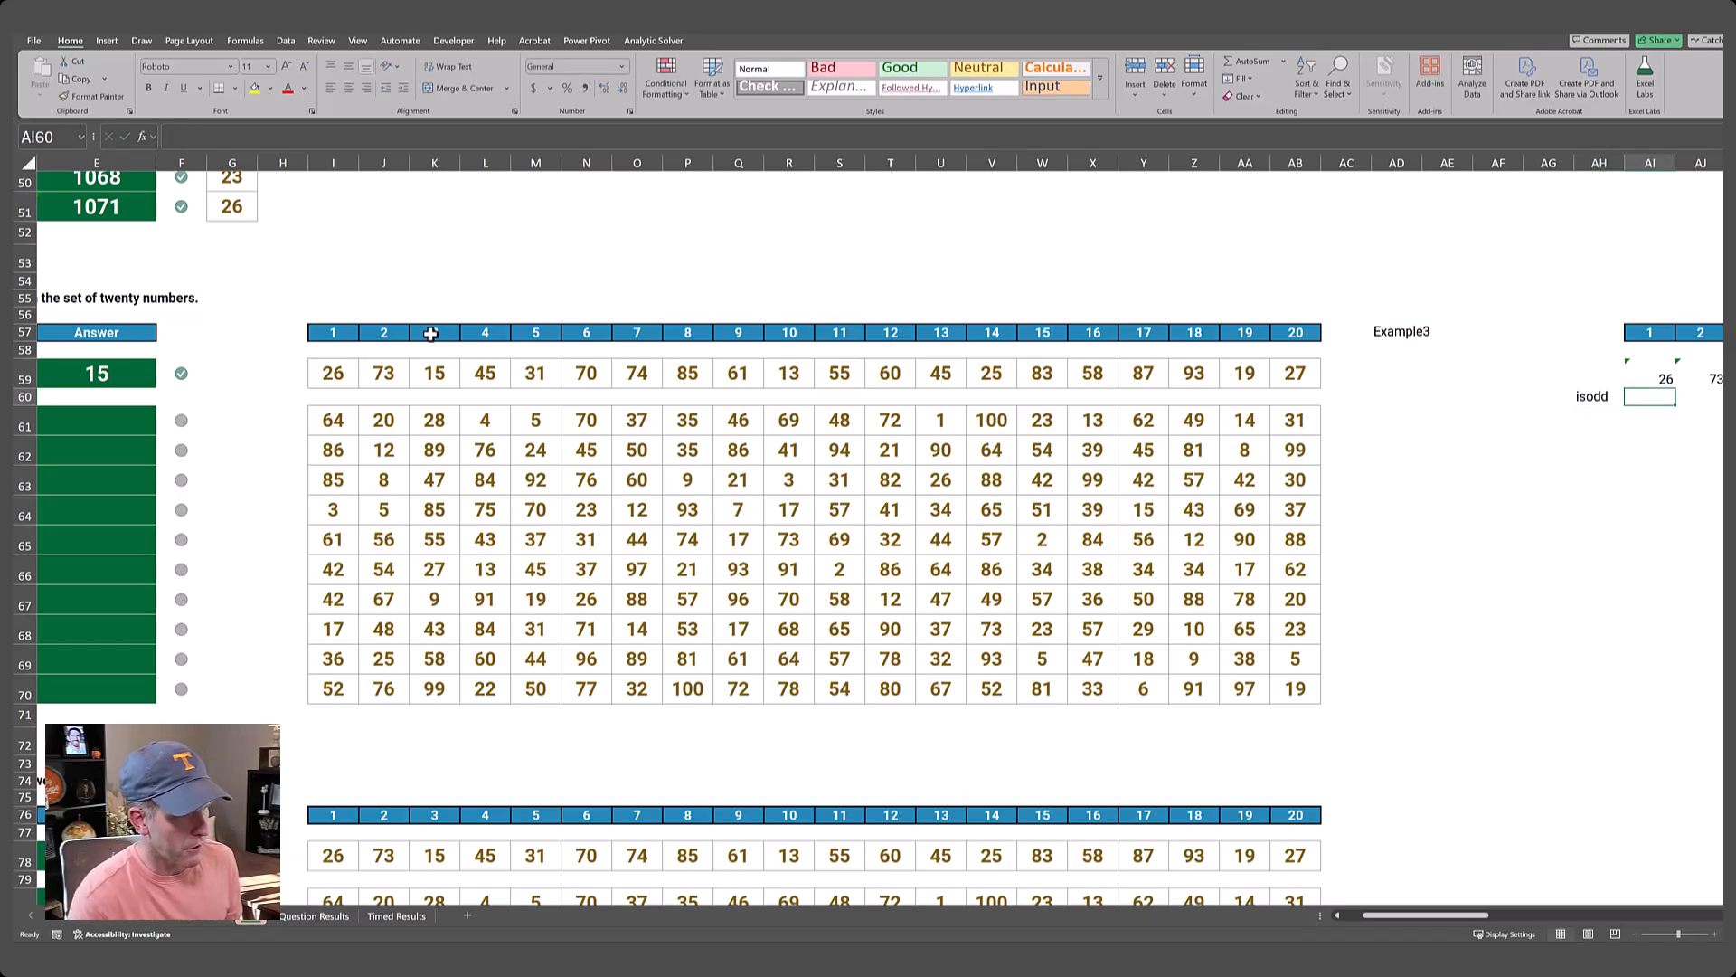
Enter an ISODD formula in AI60 that references the whole spilled number row, AI59#.
{"action": "type", "text": "="}
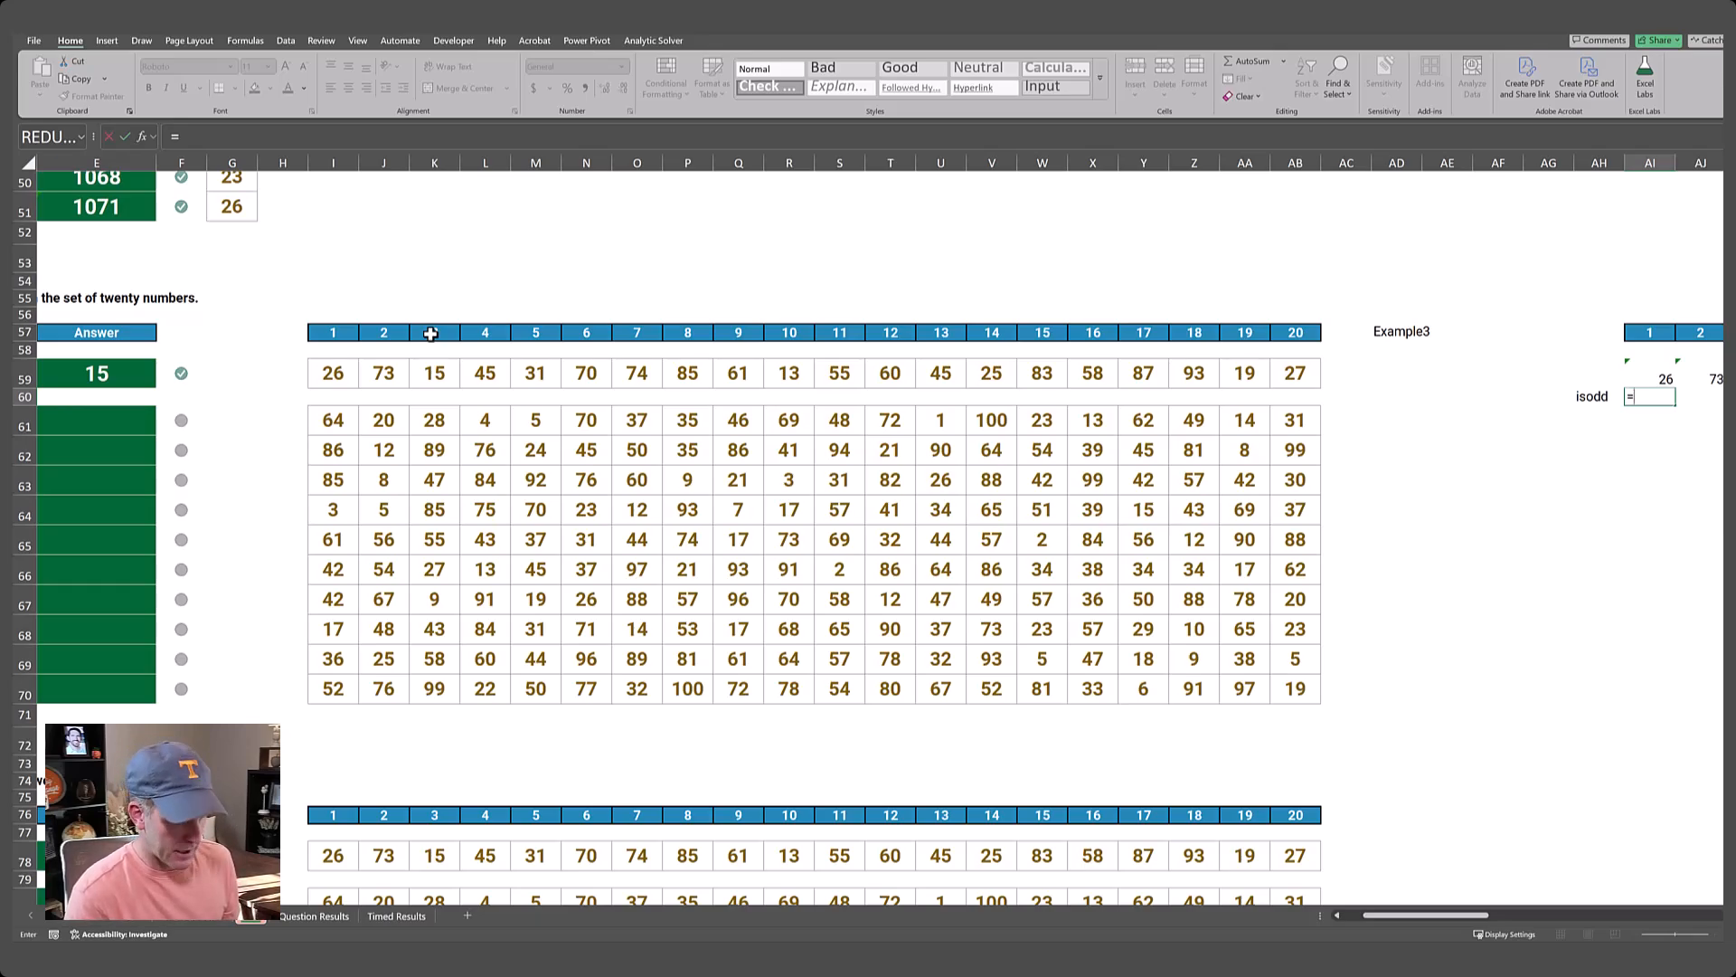
{"action": "type", "text": "isodd"}
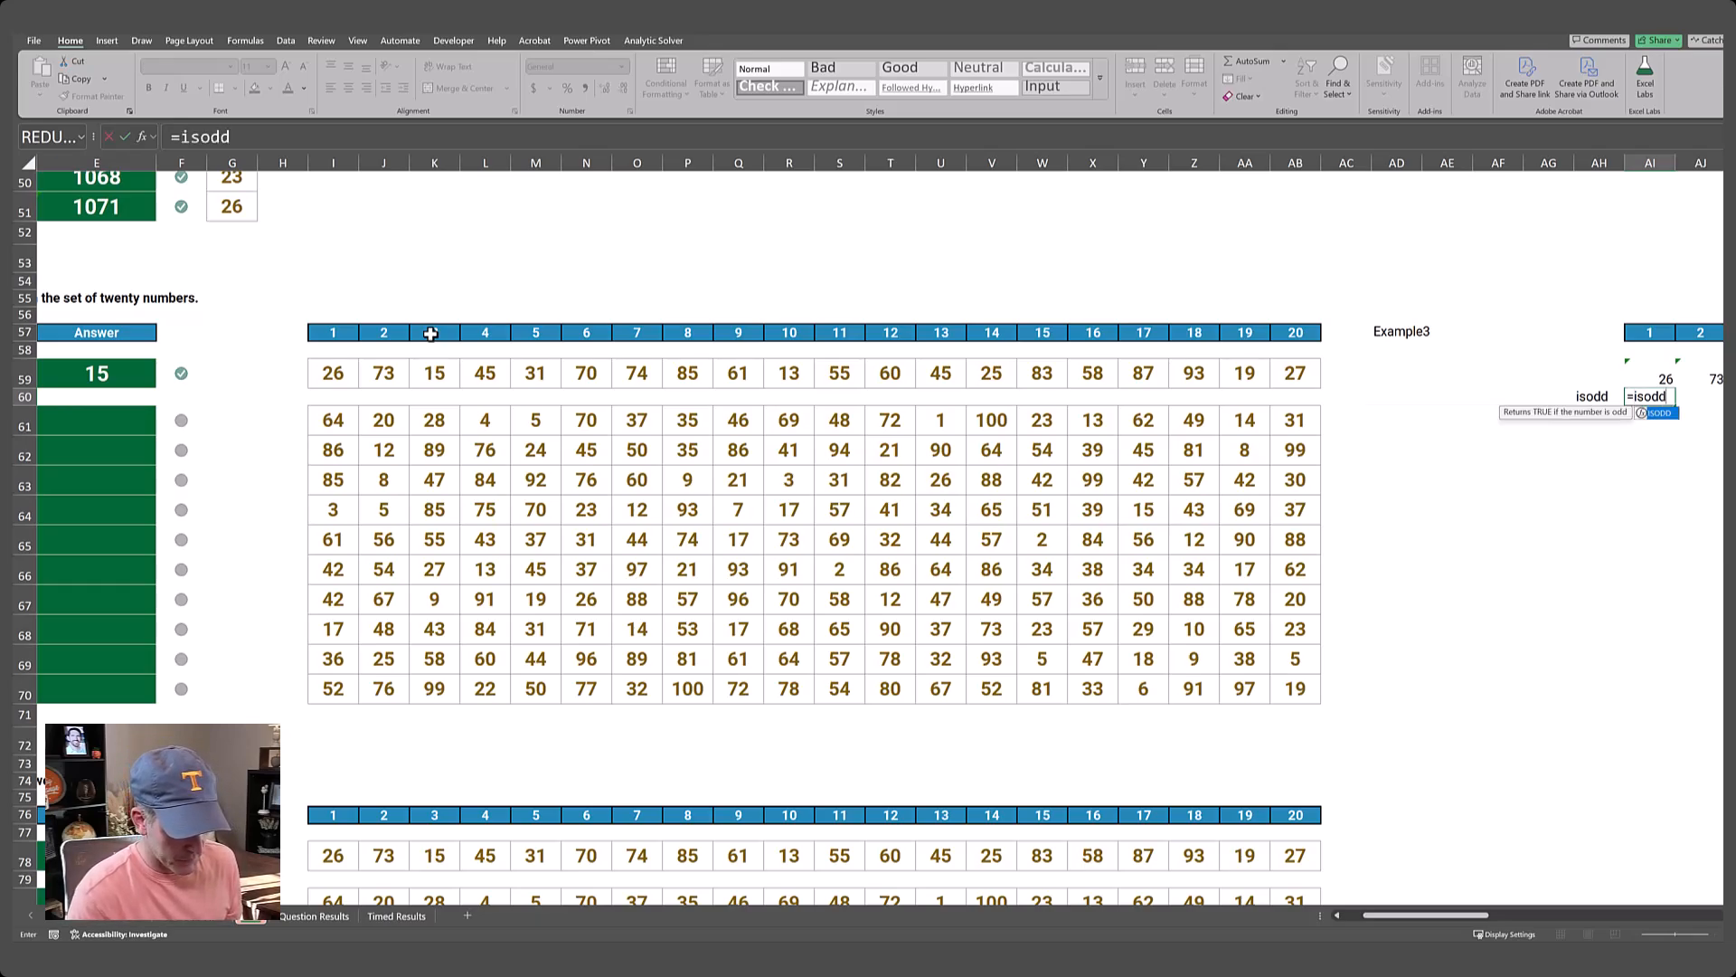
{"action": "type", "text": "("}
{"action": "key", "text": "Up"}
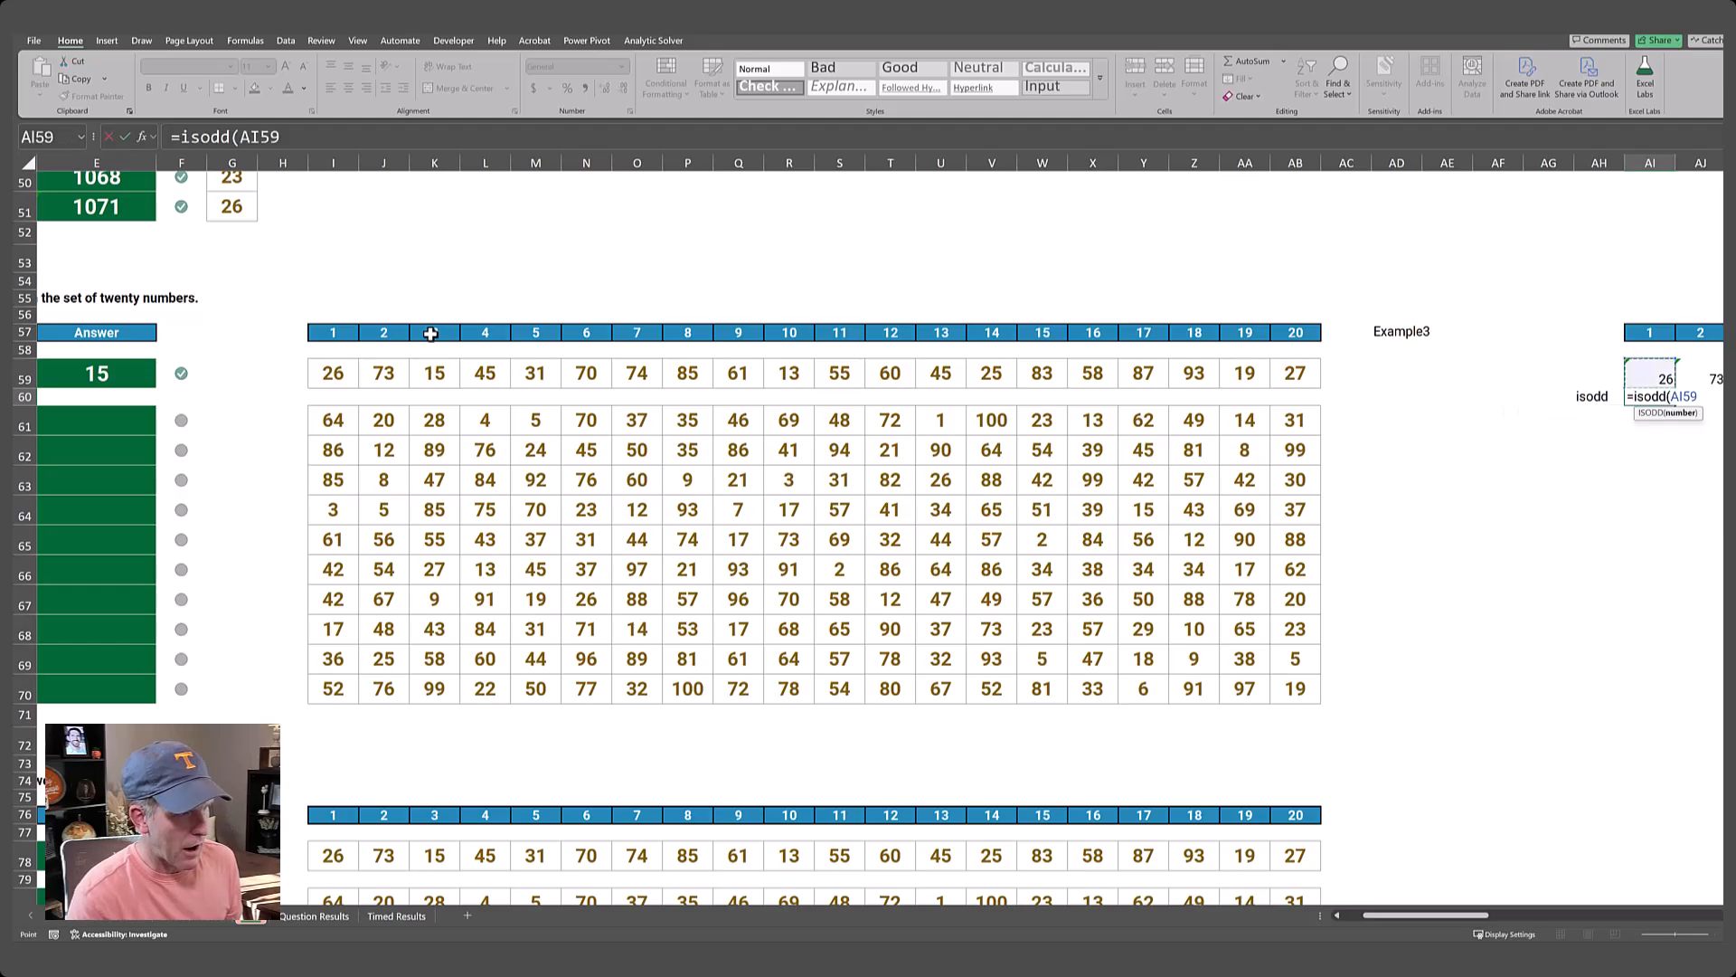
{"action": "key", "text": "ctrl+shift+Right"}
{"action": "type", "text": ")"}
{"action": "key", "text": "ctrl+Return"}
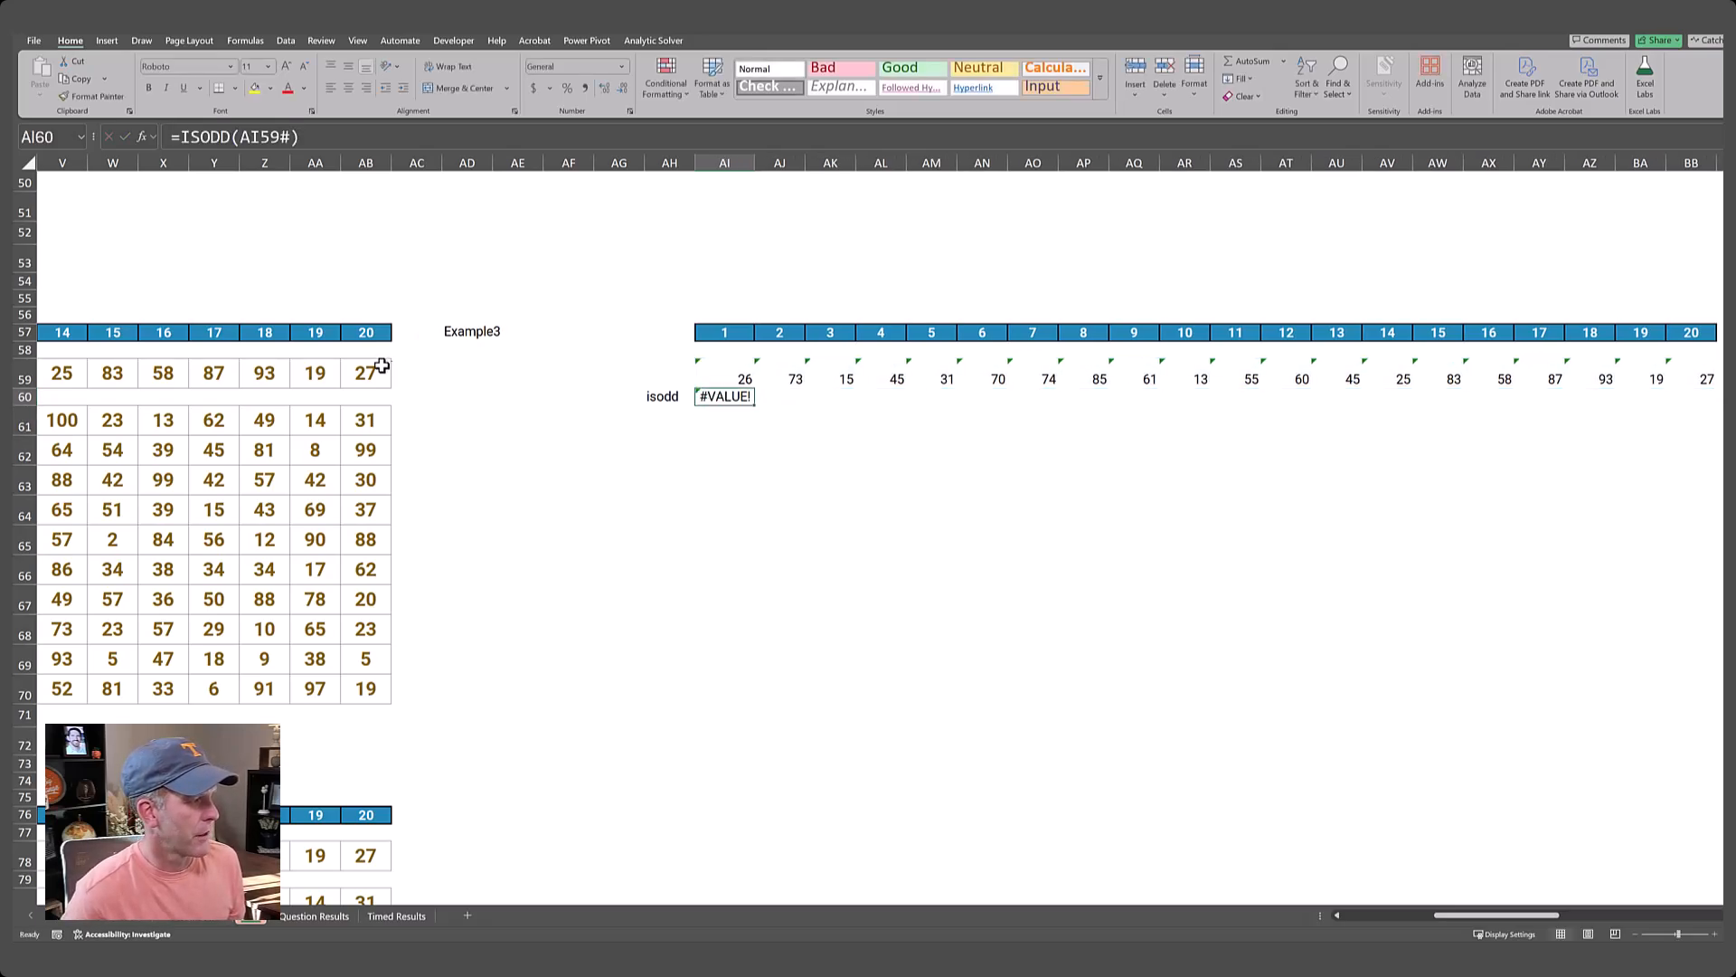
Add a plus sign before the spilled reference in AI60, making the formula =ISODD(+AI59#).
{"action": "left_click", "coordinate": [240, 138]}
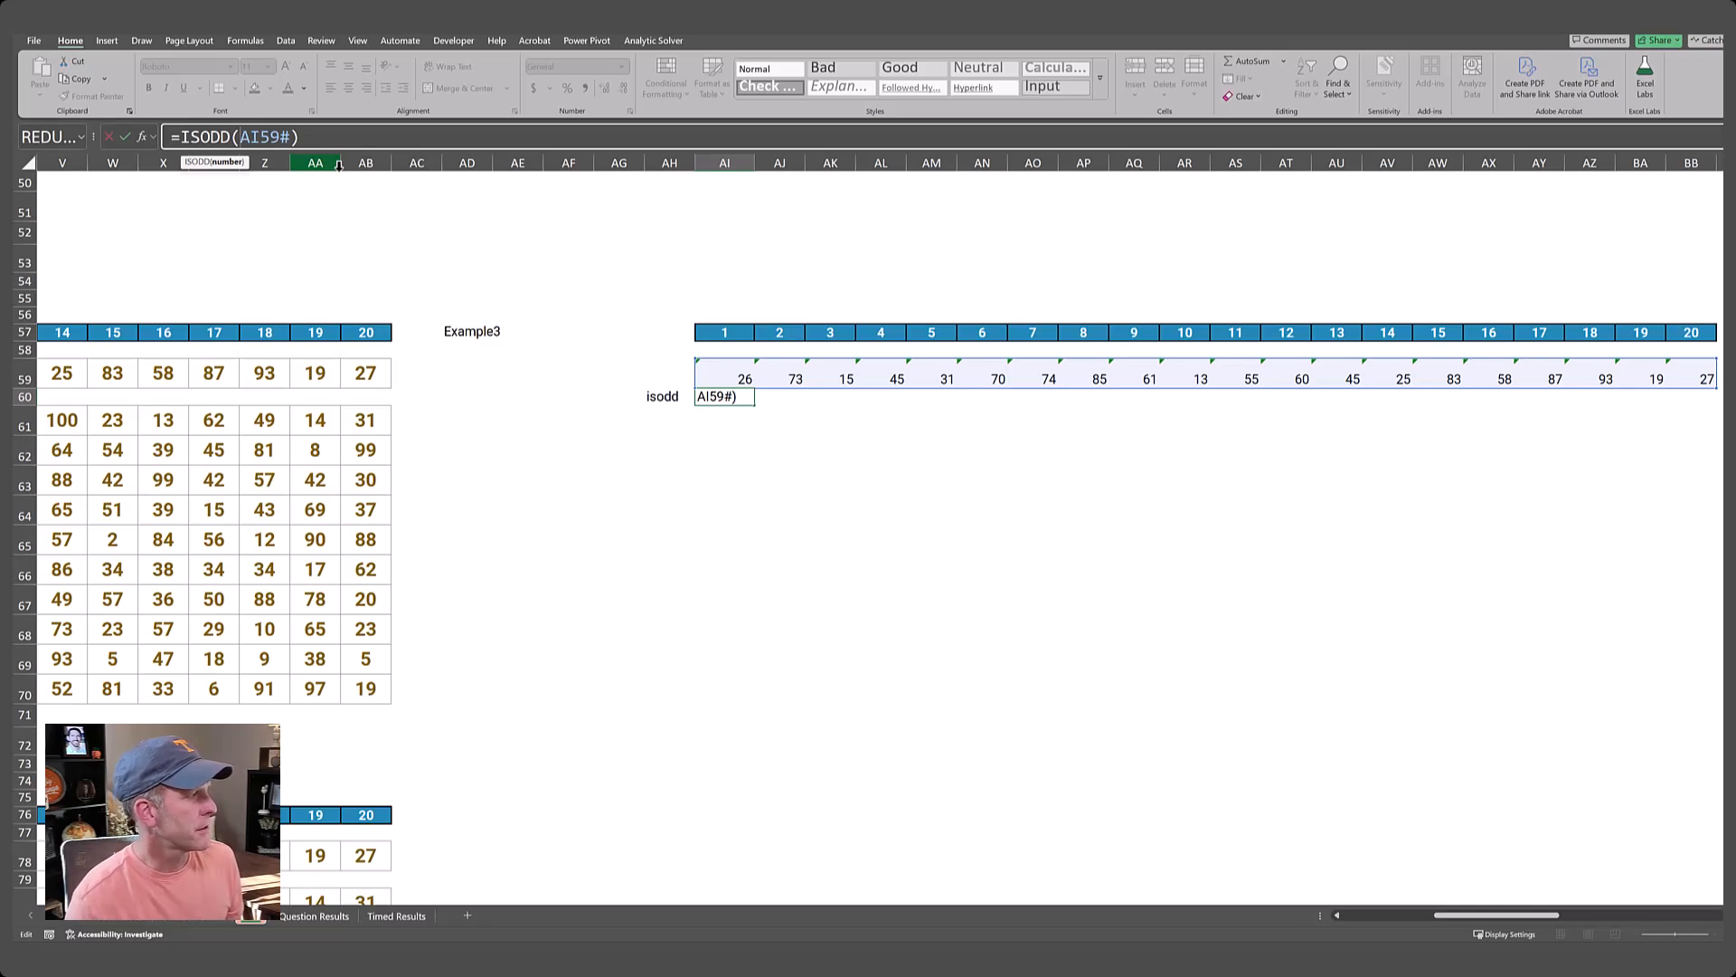
{"action": "type", "text": "+"}
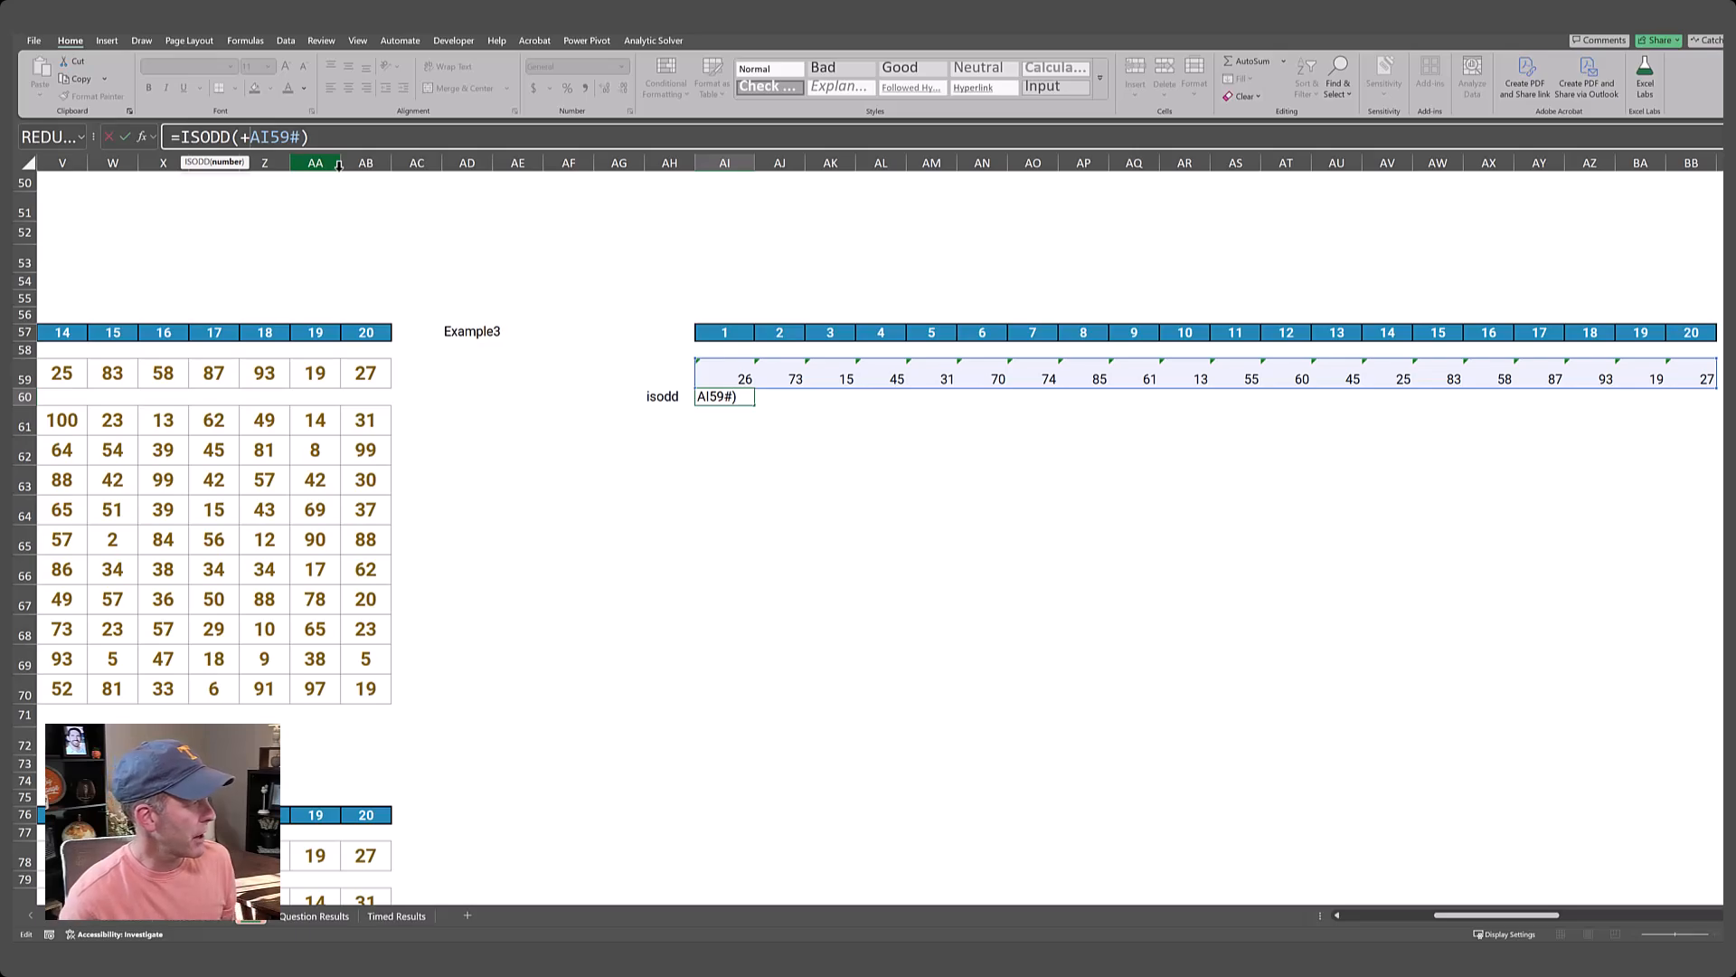
{"action": "key", "text": "Return"}
{"action": "key", "text": "Up"}
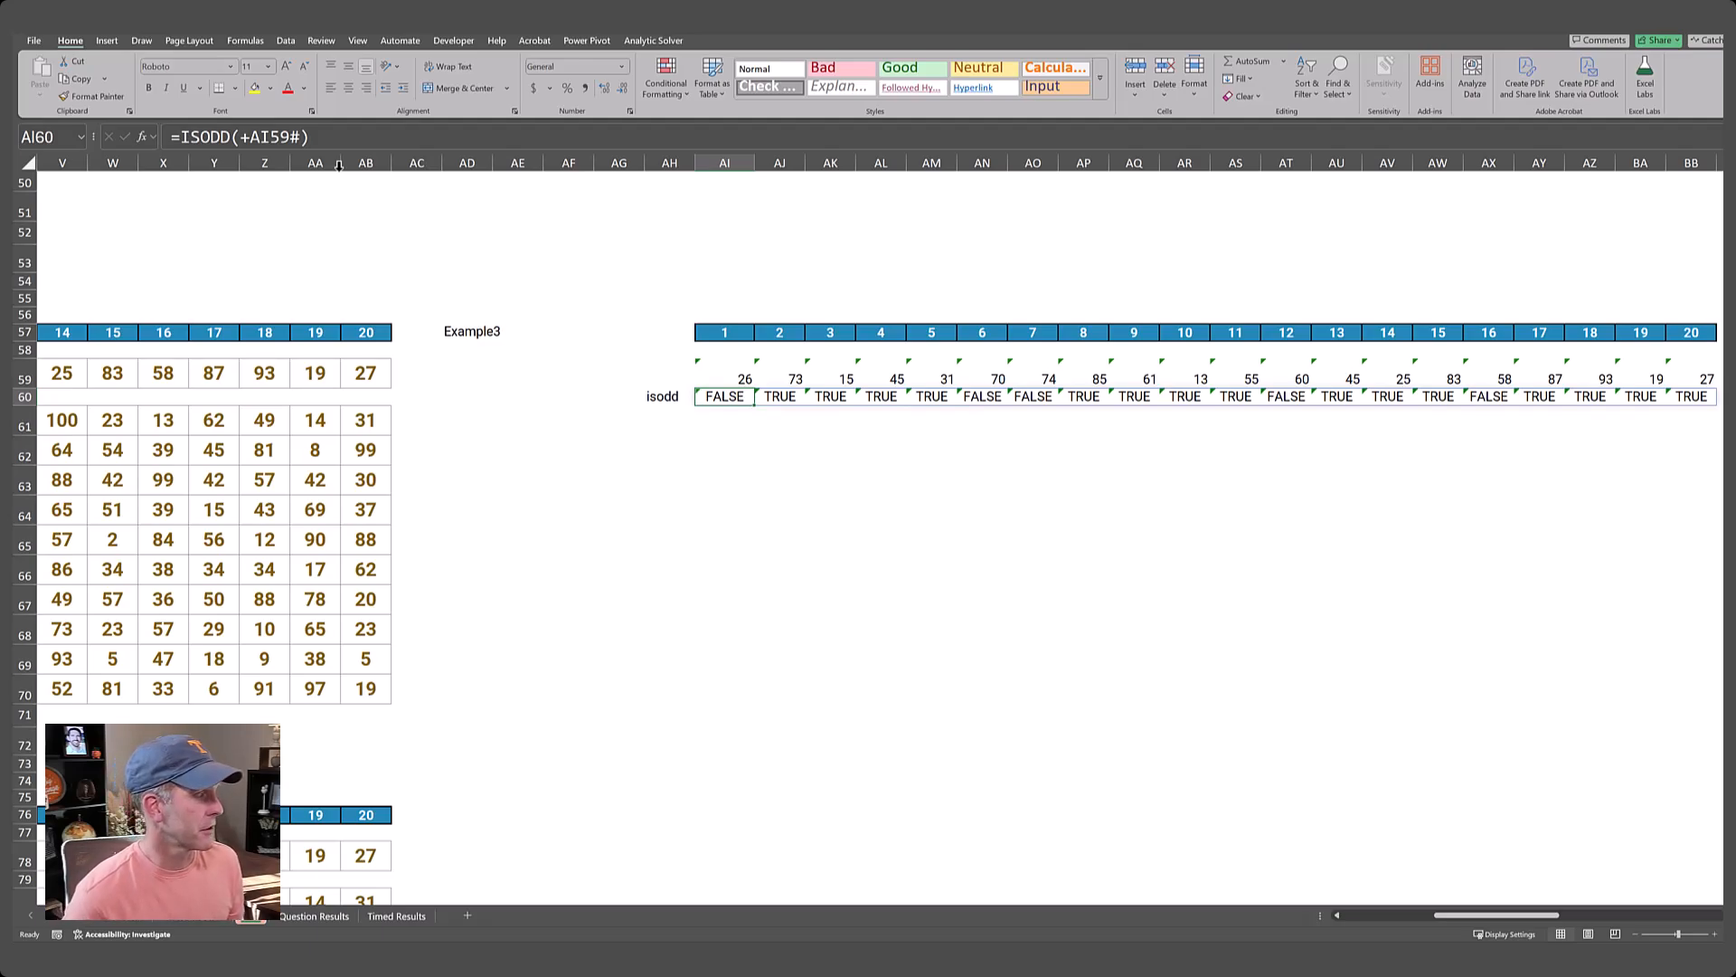
{"action": "key", "text": "Right"}
{"action": "key", "text": "Left"}
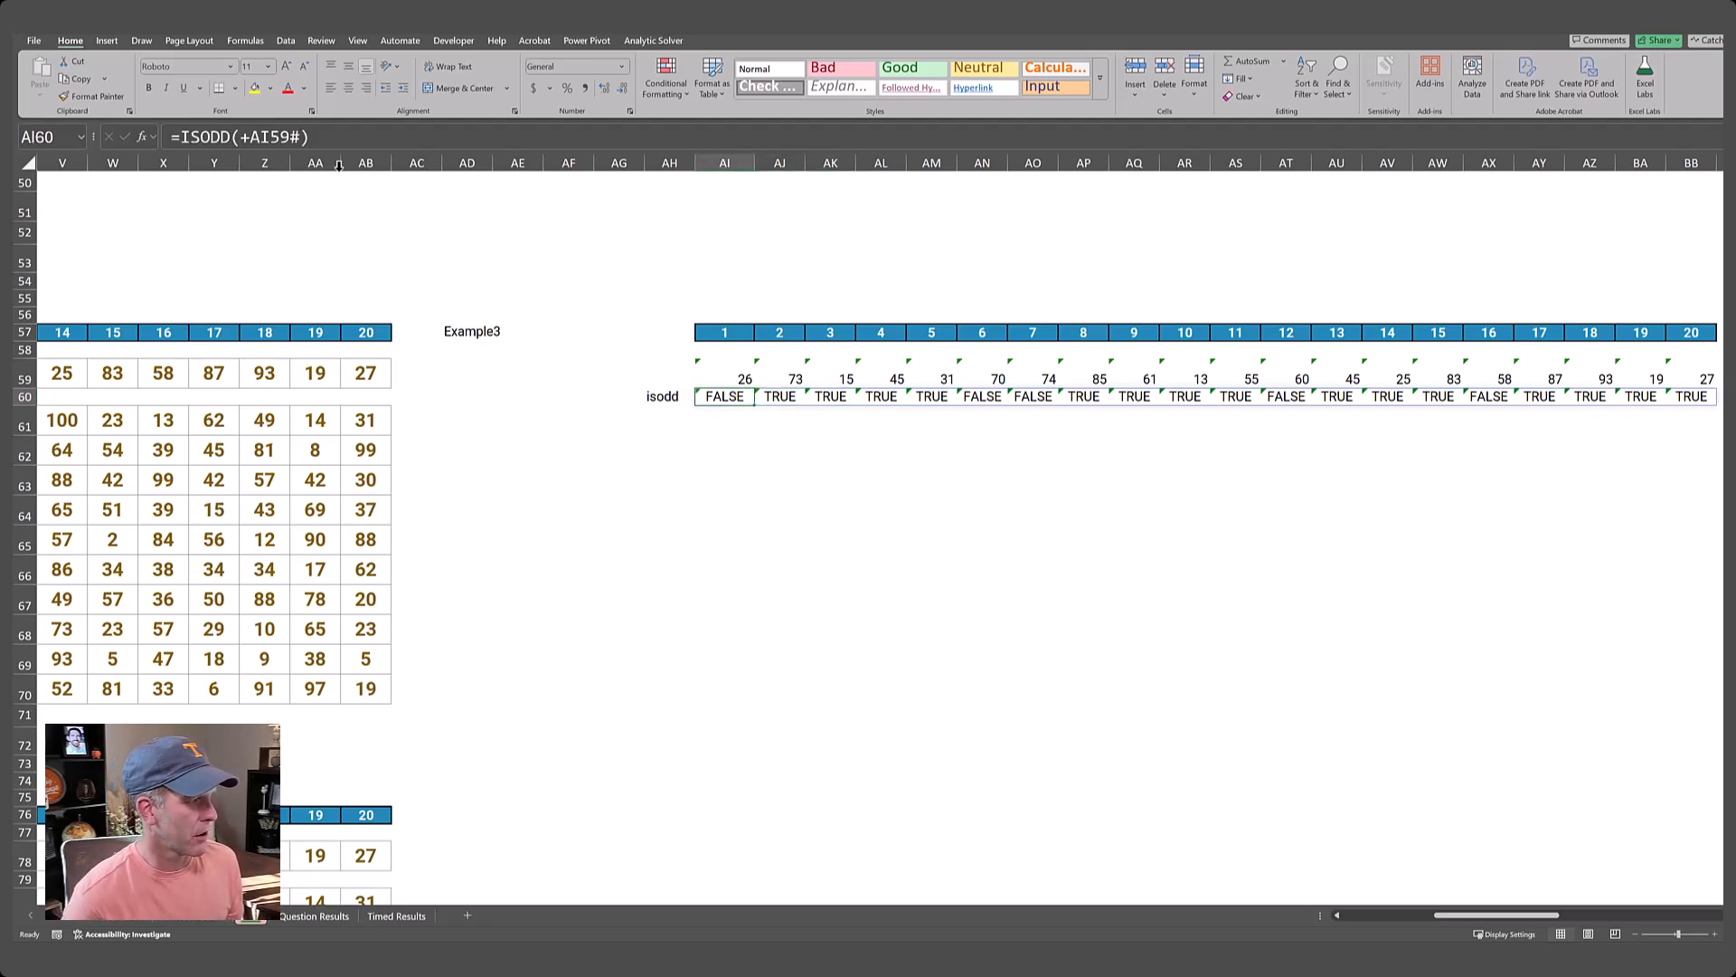
Multiply the AI60 formula by 1, as =ISODD(+AI59#)*1, to convert the logical values to numbers.
{"action": "left_click", "coordinate": [343, 136]}
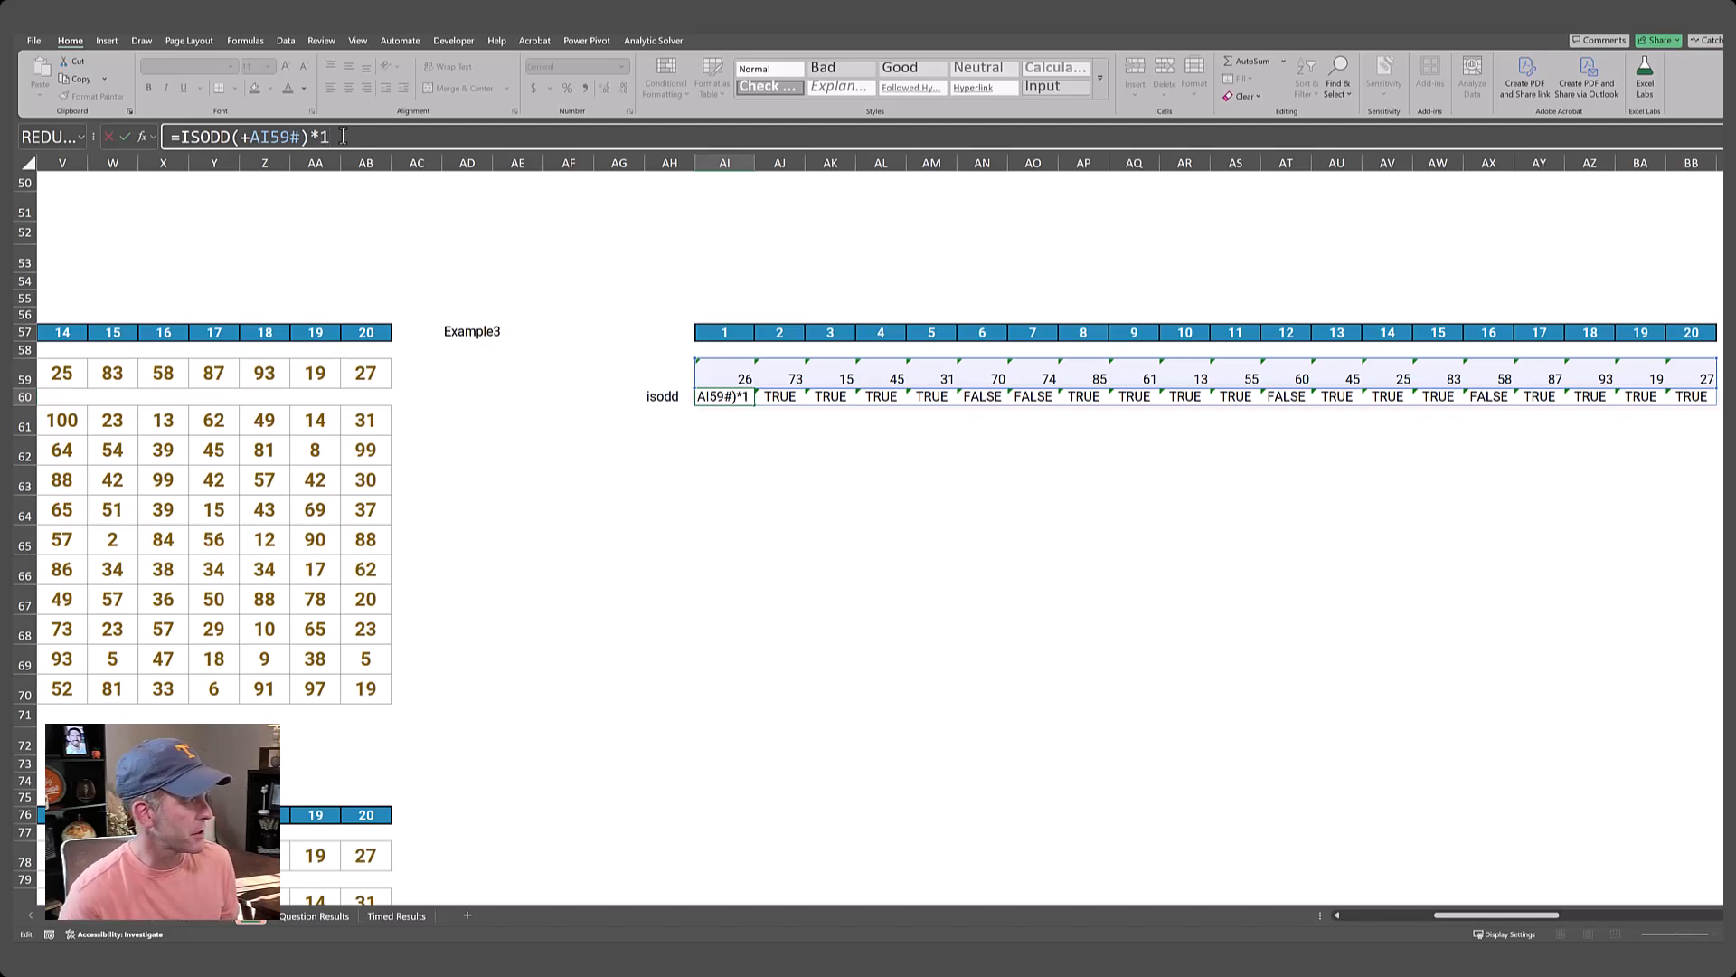
{"action": "key", "text": "Return"}
{"action": "key", "text": "Up"}
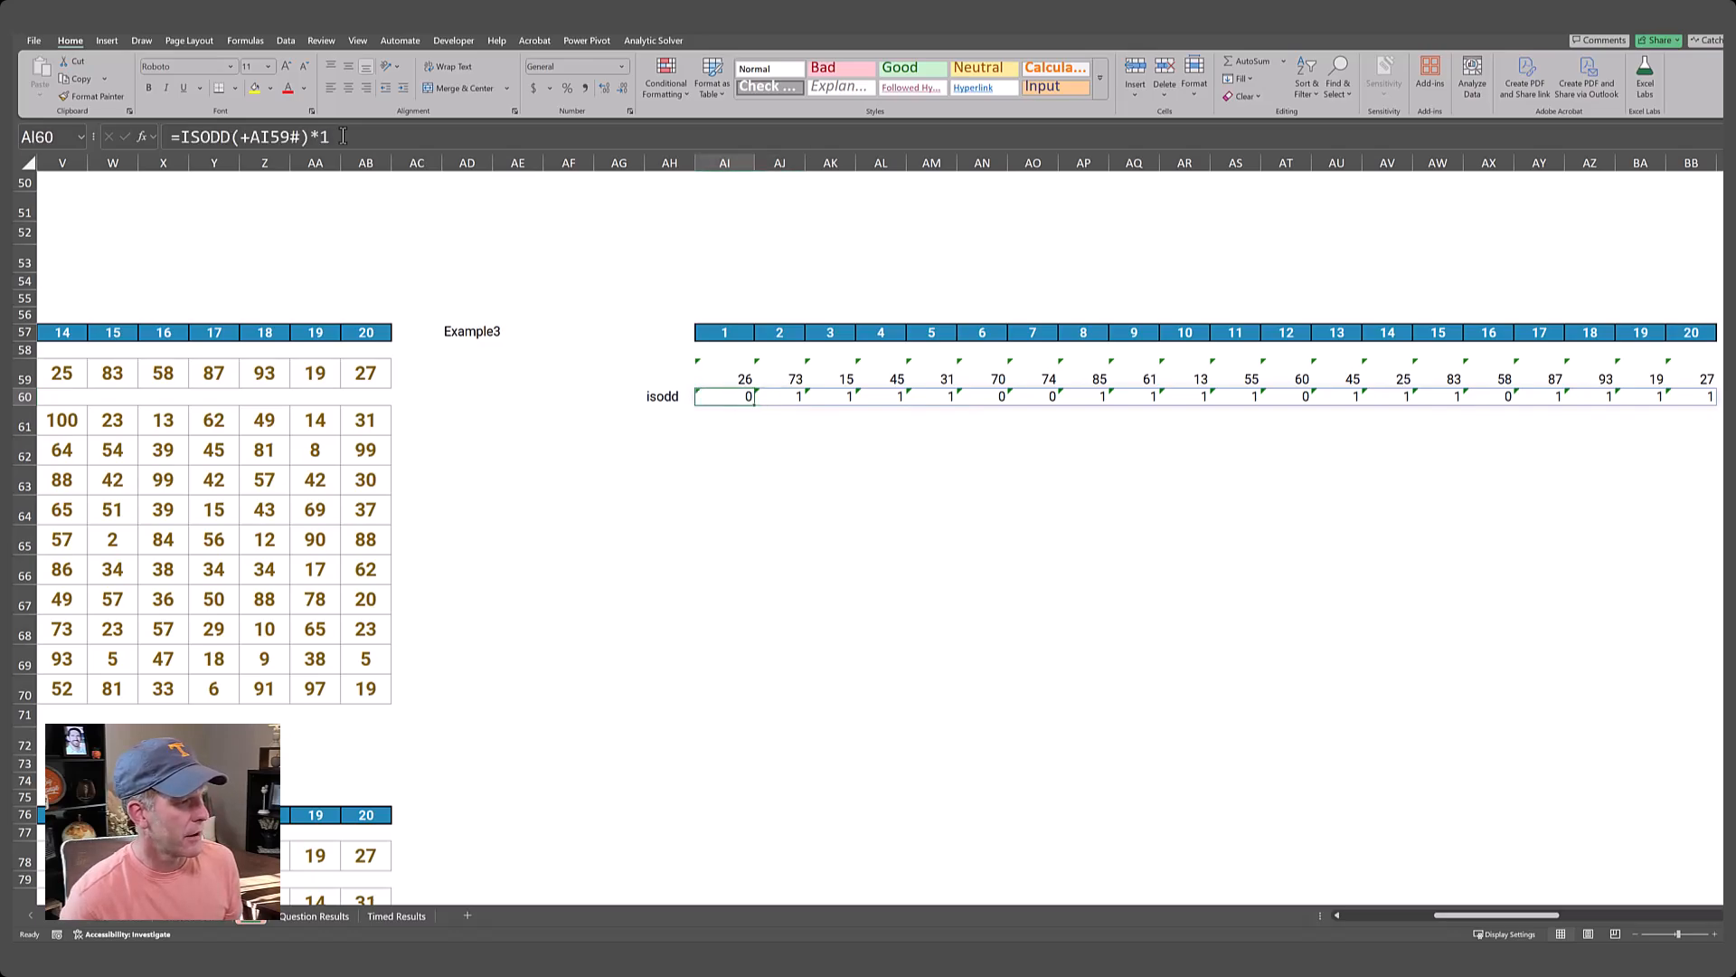
{"action": "key", "text": "Down"}
{"action": "key", "text": "Up"}
Label cell AH61, directly below the isodd label, as "sum".
{"action": "key", "text": "Down"}
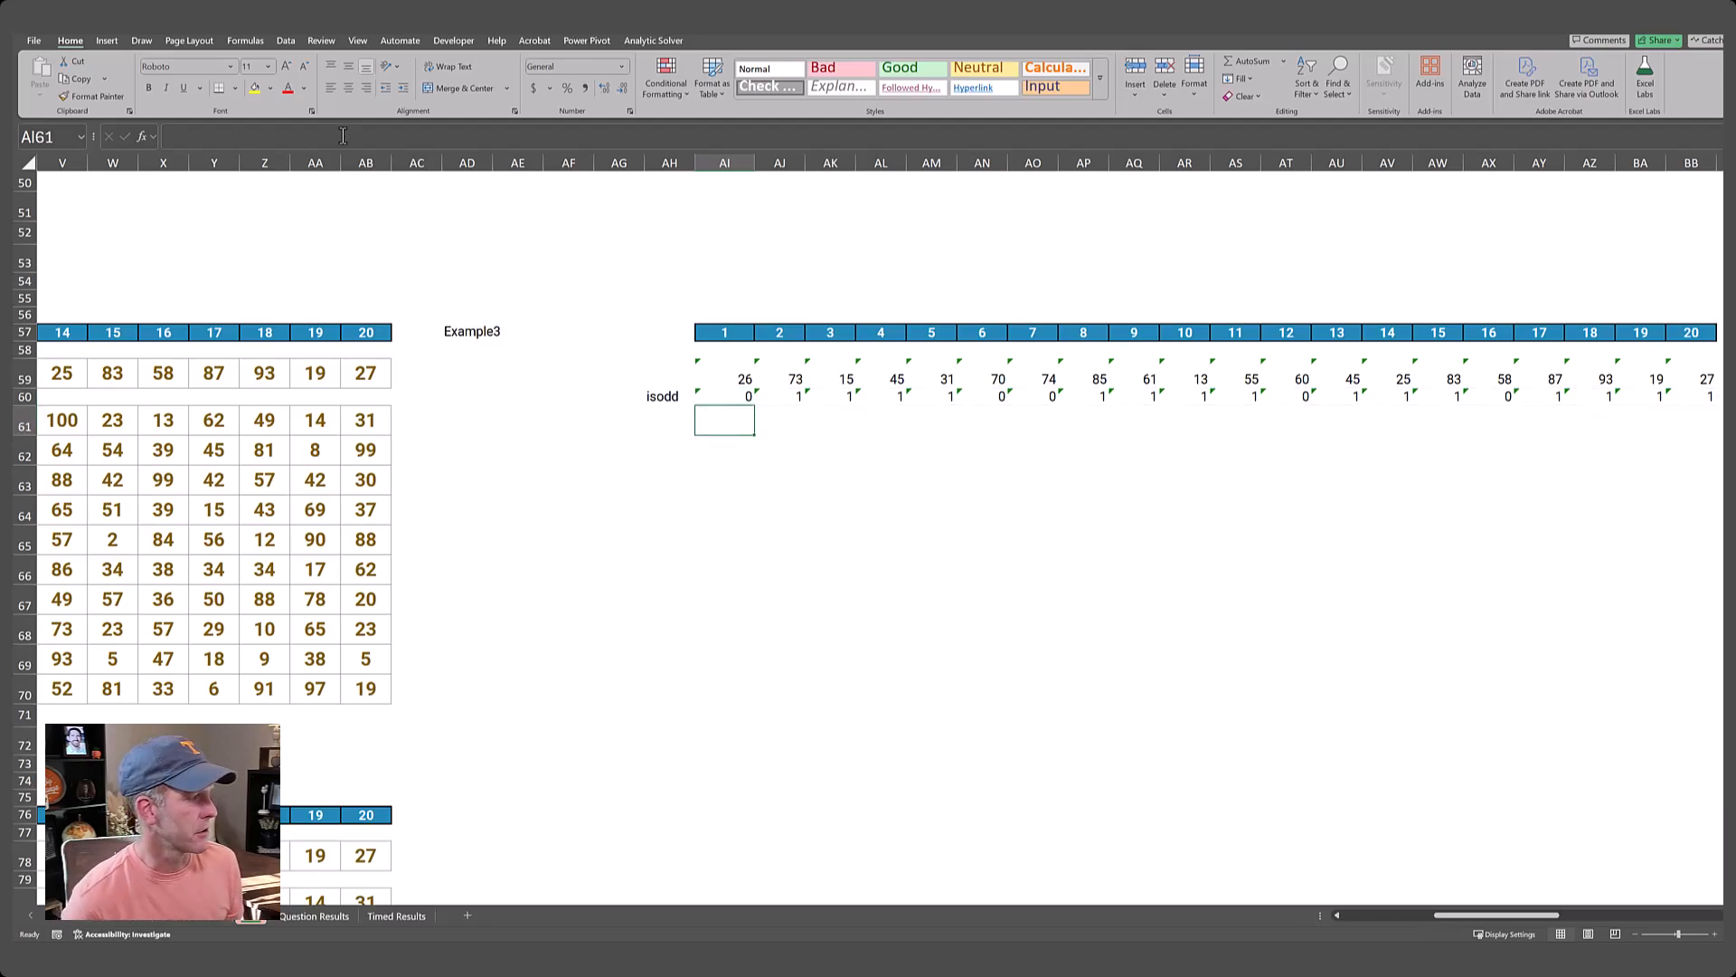
{"action": "key", "text": "Left"}
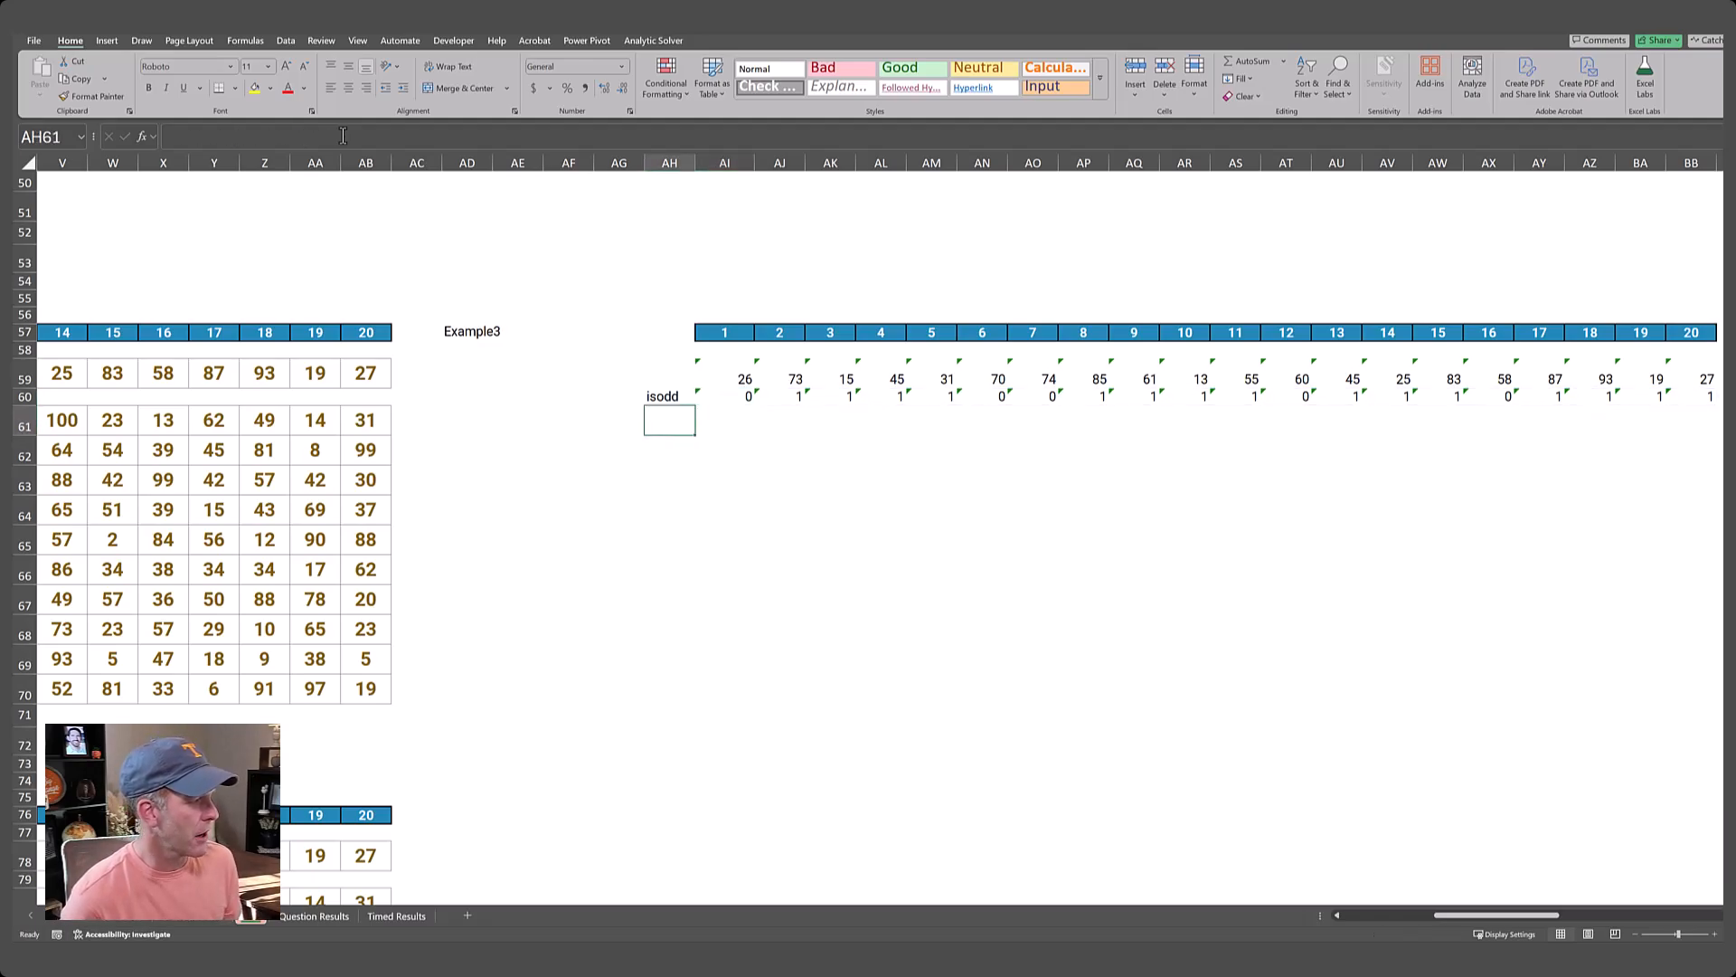
{"action": "type", "text": "sum"}
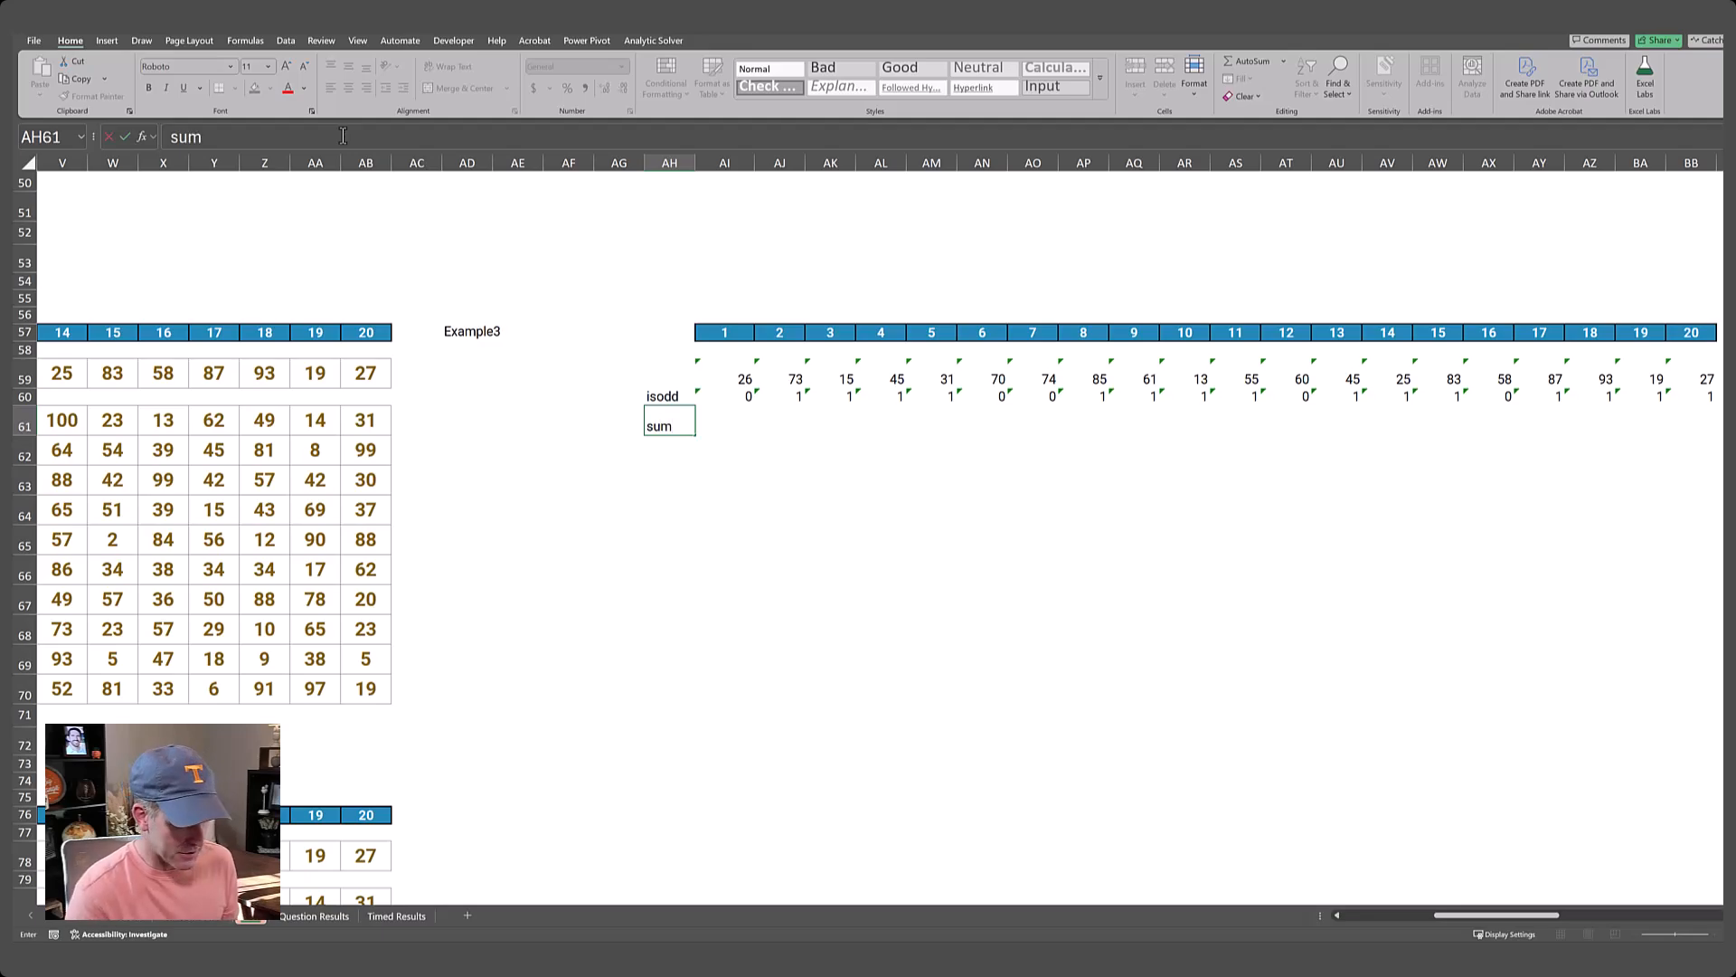
{"action": "key", "text": "Tab"}
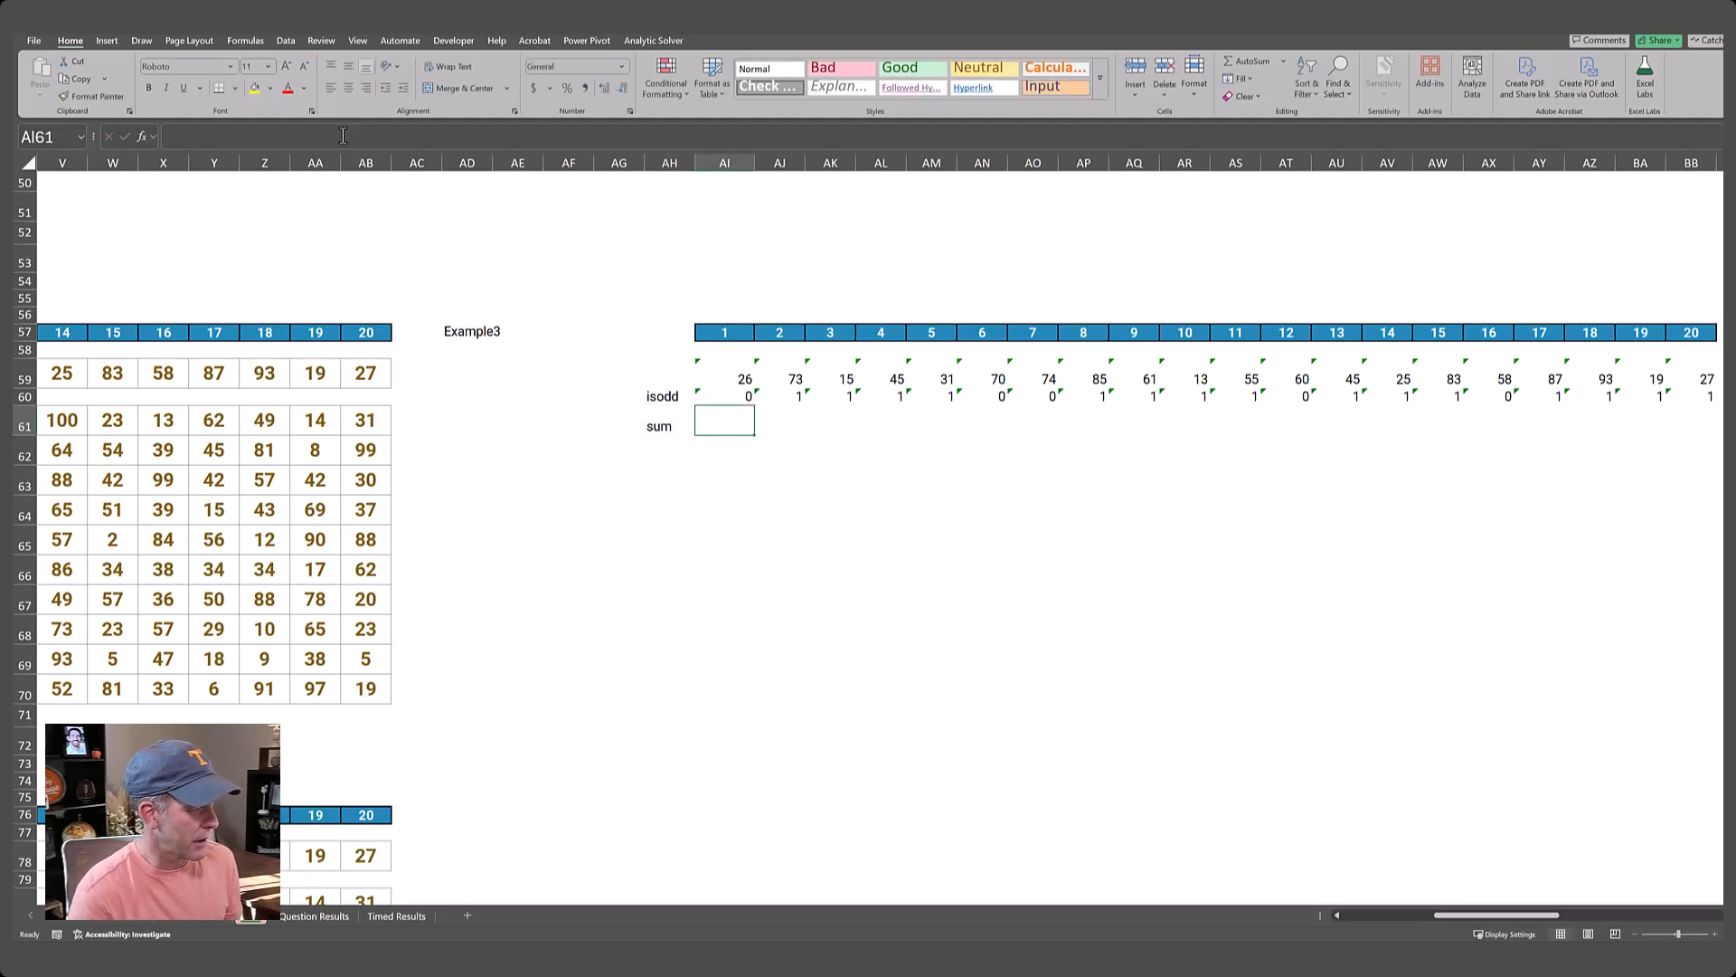
Enter a SUM formula in AI61 that totals the whole isodd row starting at AI60.
{"action": "type", "text": "=sum("}
{"action": "key", "text": "Up"}
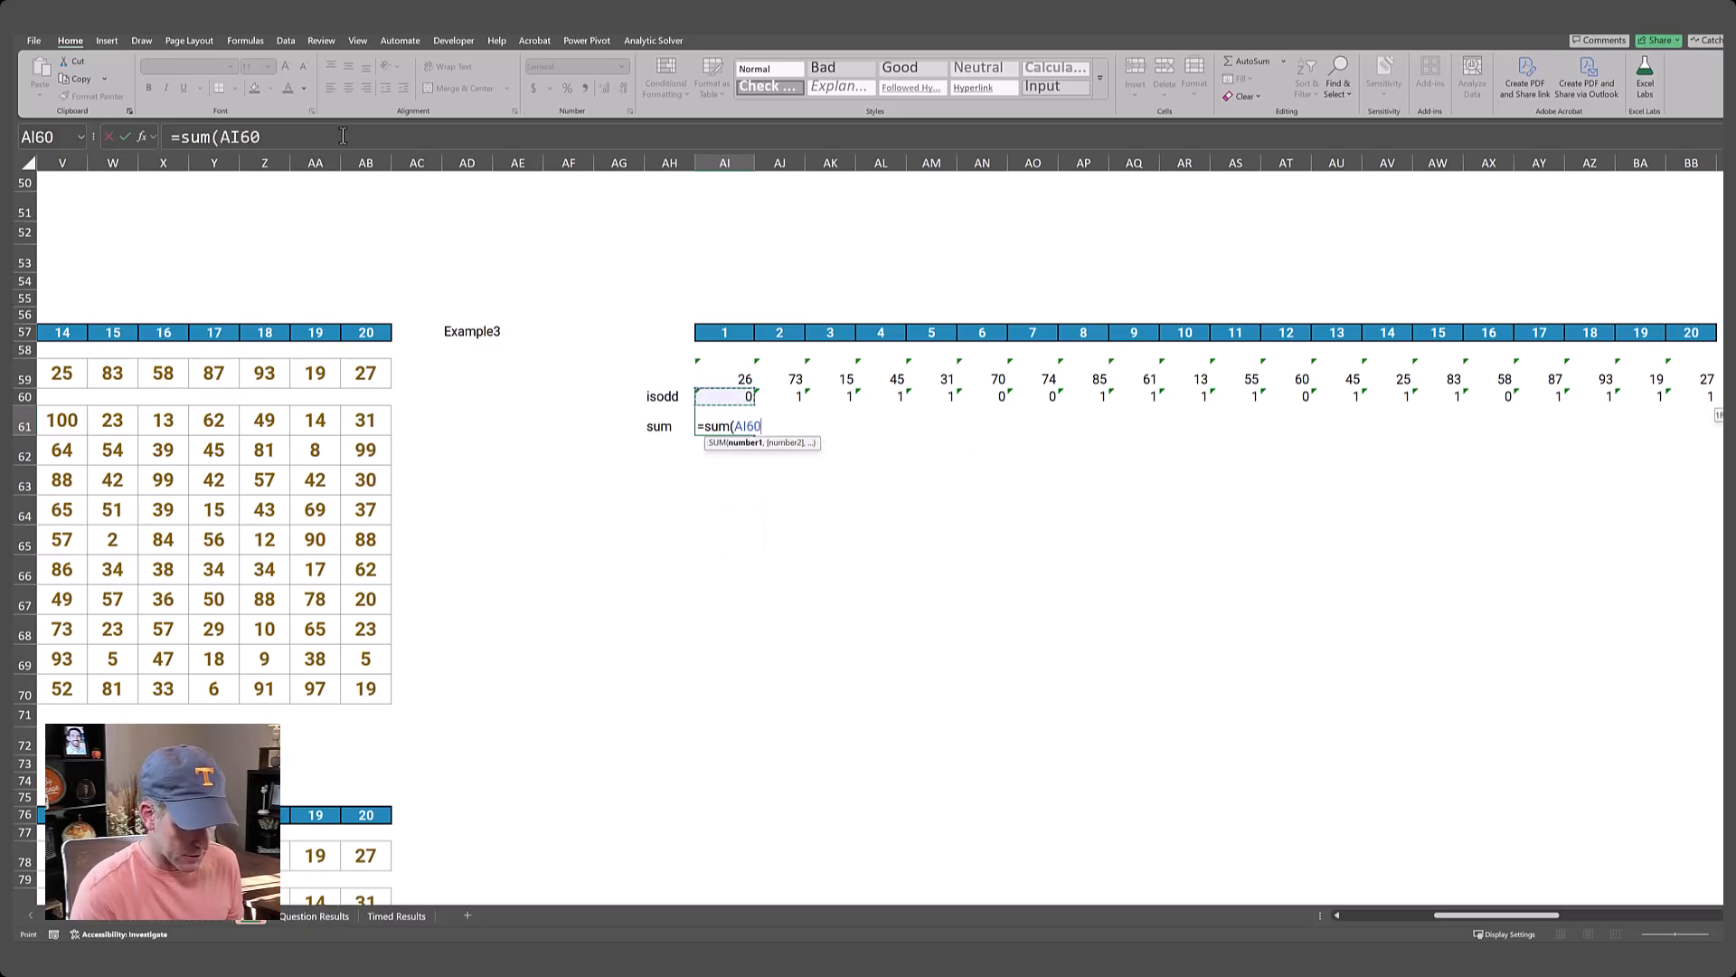
{"action": "key", "text": "ctrl+shift+Right"}
{"action": "type", "text": ")"}
{"action": "key", "text": "Return"}
{"action": "key", "text": "Up"}
Compare the sum in AI61 with the Example3 answer in the Level 3 game table.
{"action": "key", "text": "ctrl+Left"}
{"action": "key", "text": "ctrl+Left"}
{"action": "key", "text": "ctrl+Left"}
{"action": "key", "text": "ctrl+Left"}
{"action": "key", "text": "ctrl+Left"}
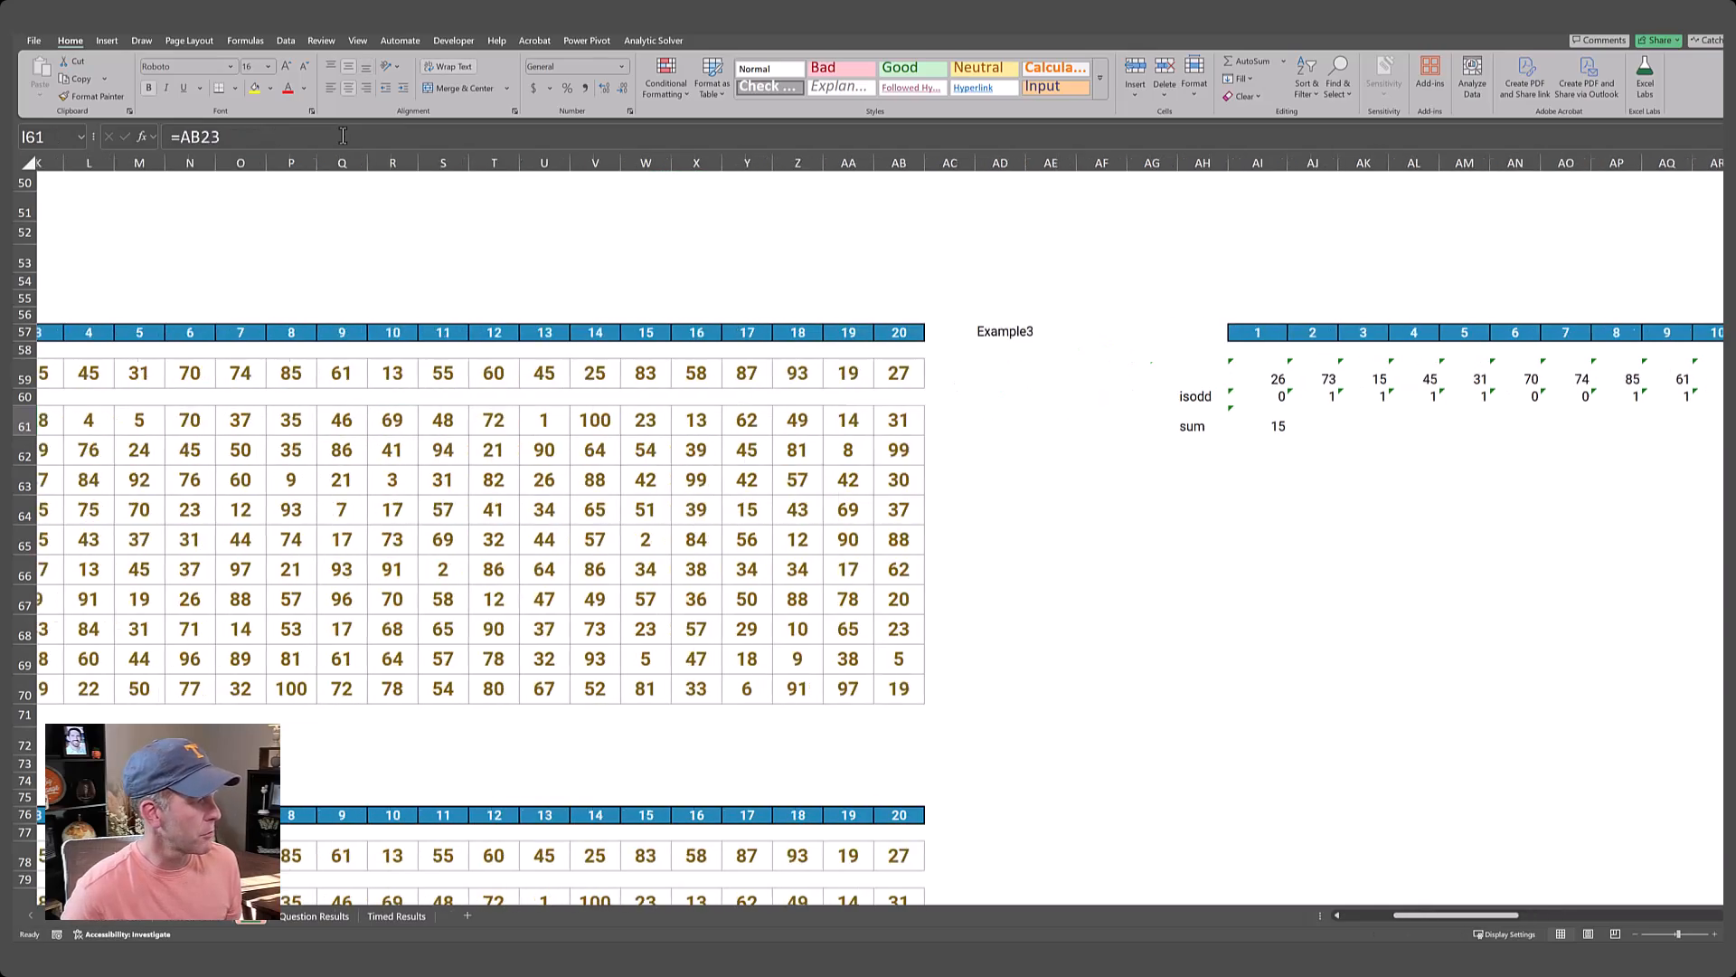
{"action": "key", "text": "Up"}
{"action": "key", "text": "Up"}
{"action": "key", "text": "Right"}
{"action": "key", "text": "Right"}
{"action": "key", "text": "ctrl+Right"}
{"action": "key", "text": "ctrl+Right"}
{"action": "key", "text": "ctrl+Right"}
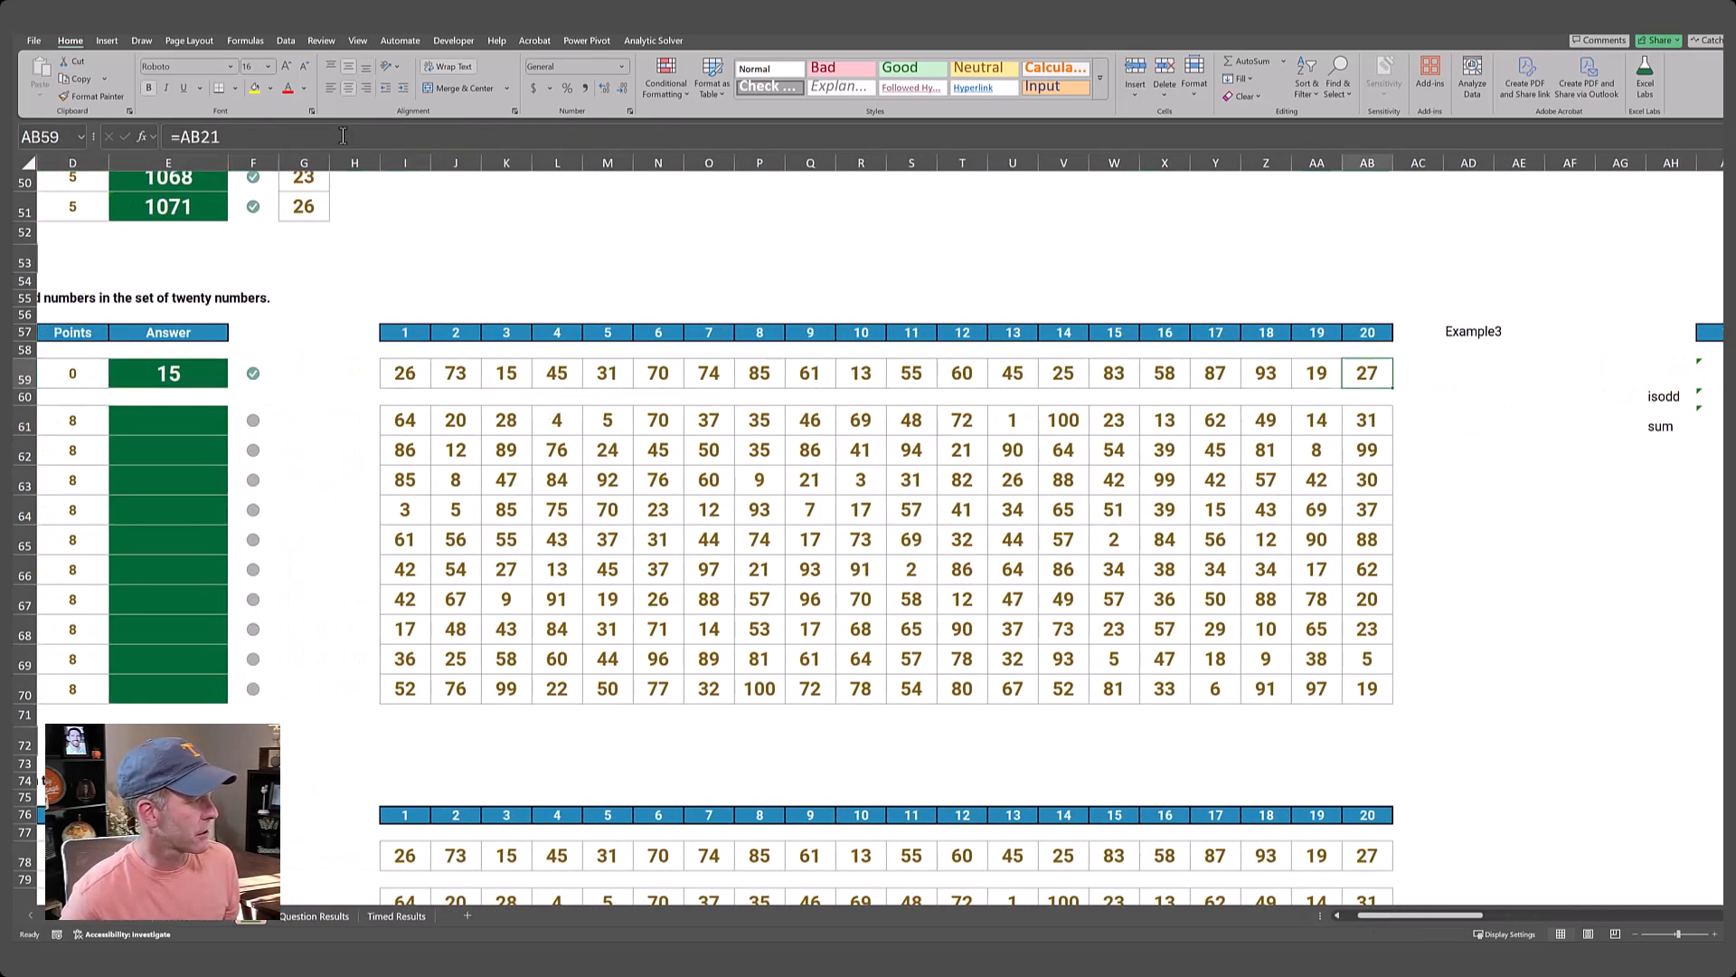
{"action": "key", "text": "Right"}
{"action": "key", "text": "Left"}
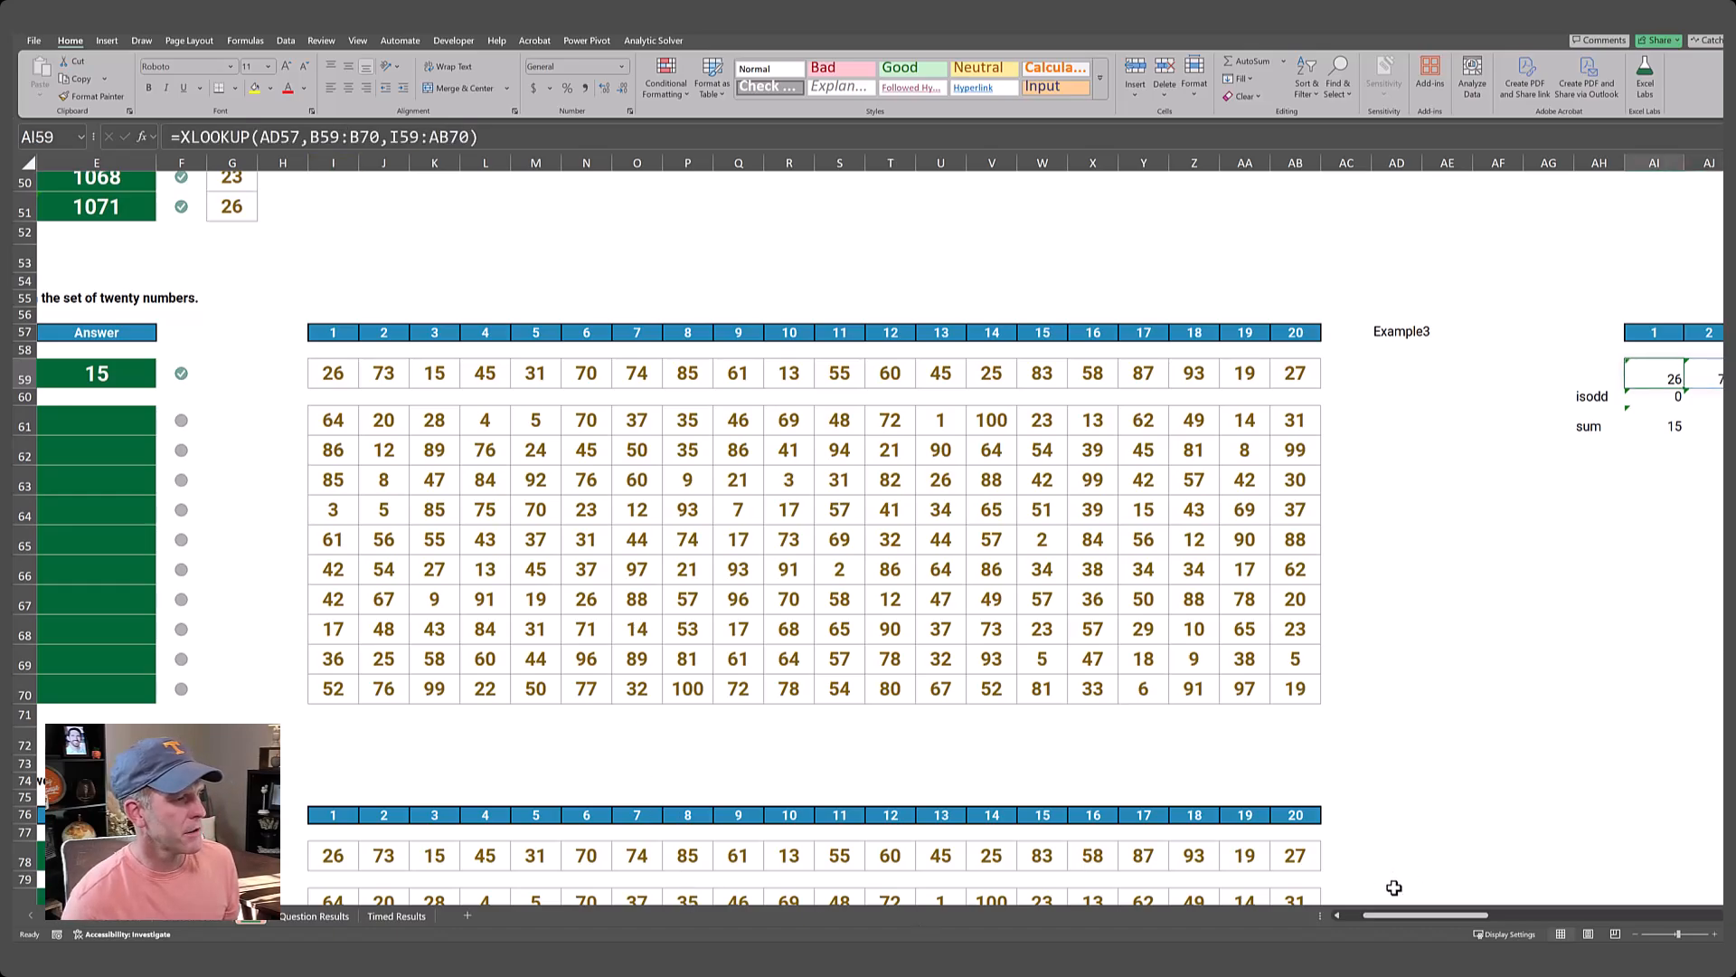
Enter =SEQUENCE(10,1,21) in AD61 to list the Level 3 game numbers 21 to 30 down the column.
{"action": "left_click_drag", "start_coordinate": [1429, 913], "coordinate": [1473, 924]}
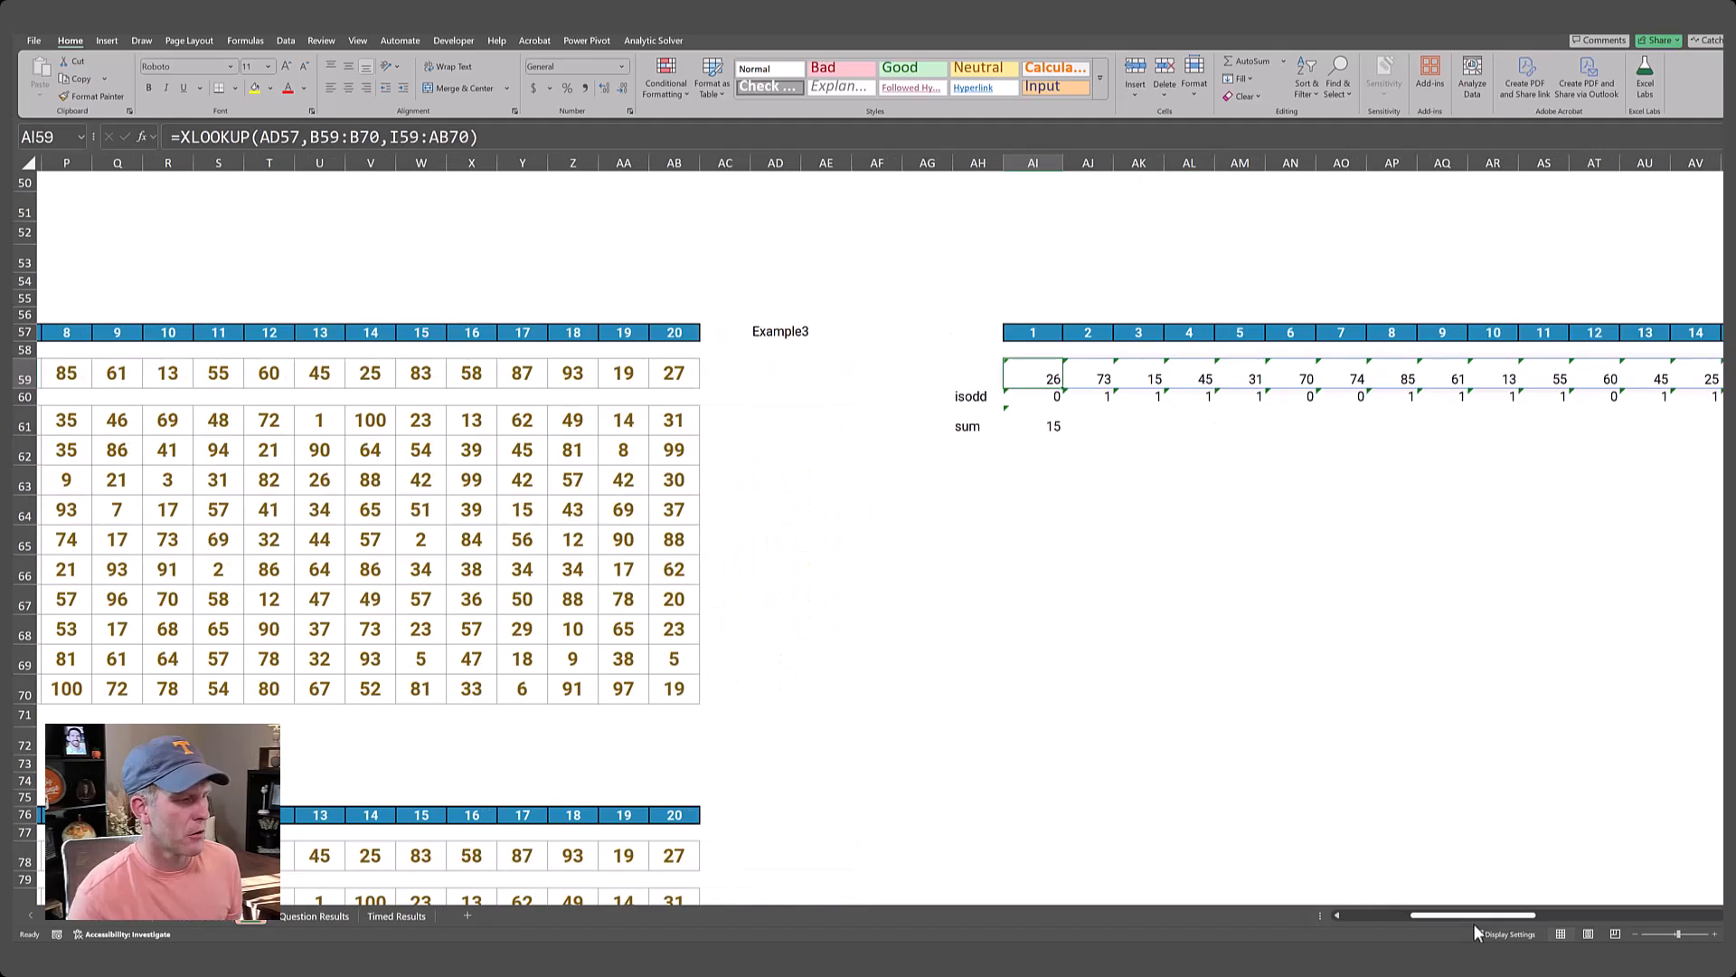
{"action": "left_click", "coordinate": [786, 426]}
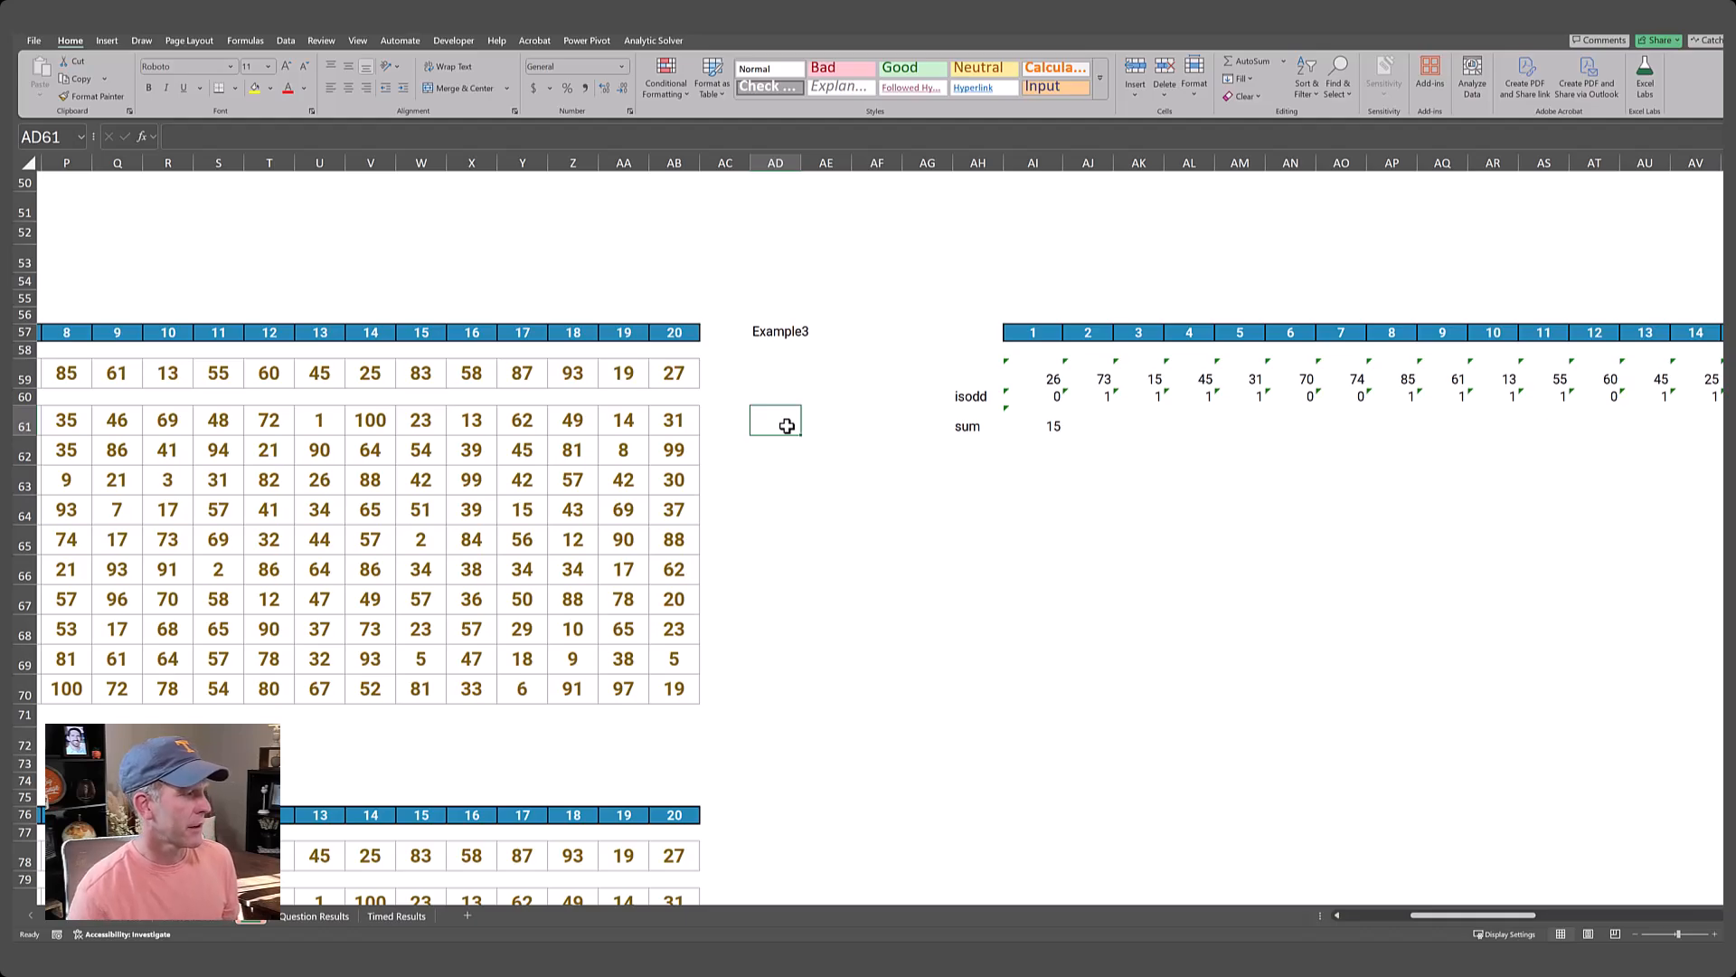
{"action": "key", "text": "Up"}
{"action": "key", "text": "Up"}
{"action": "key", "text": "Up"}
{"action": "key", "text": "Up"}
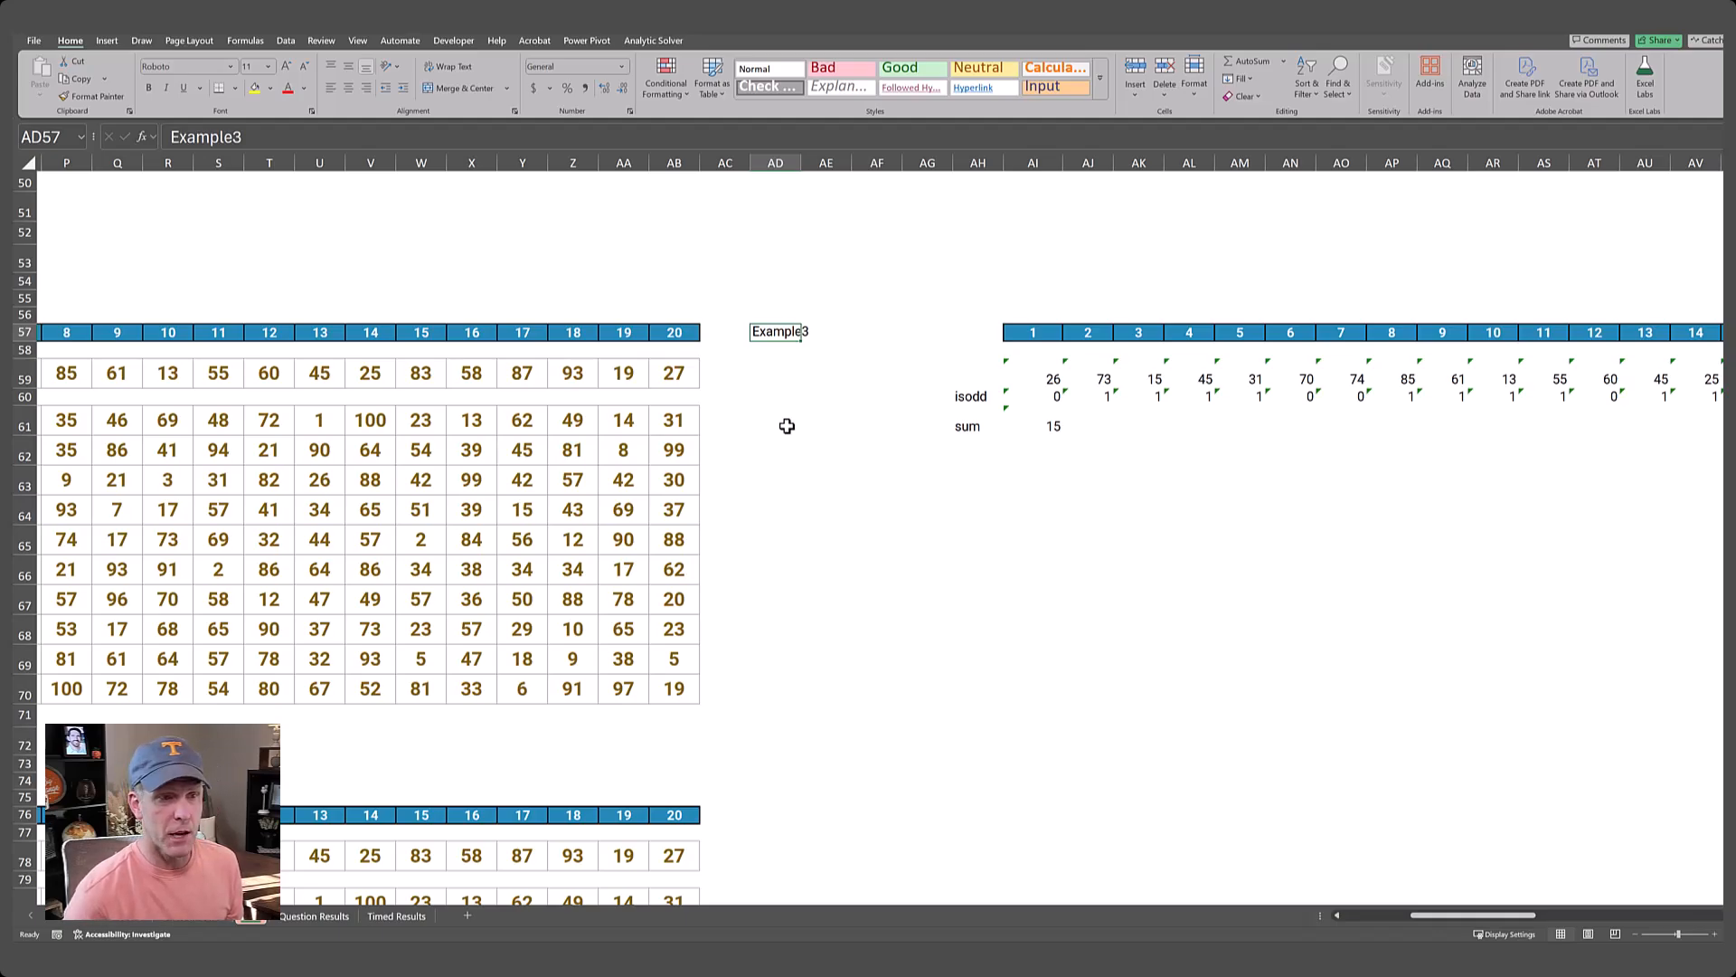
{"action": "key", "text": "Down"}
{"action": "key", "text": "Down"}
{"action": "key", "text": "Down"}
{"action": "key", "text": "Down"}
{"action": "key", "text": "Down"}
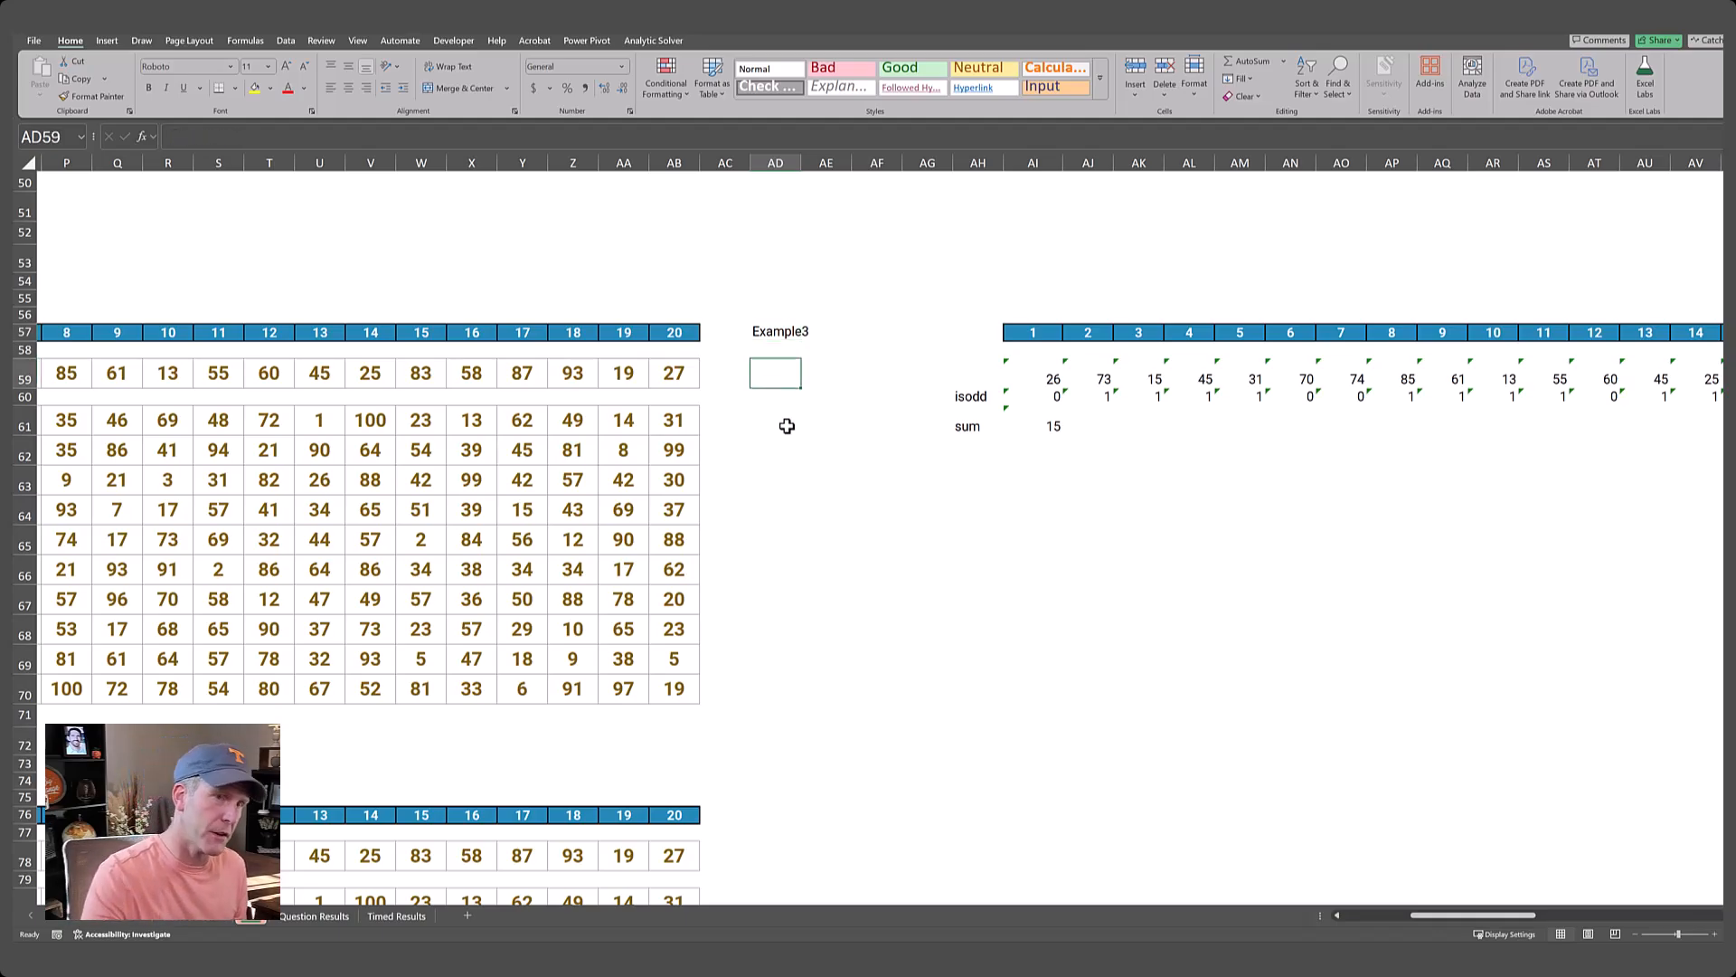
{"action": "key", "text": "Up"}
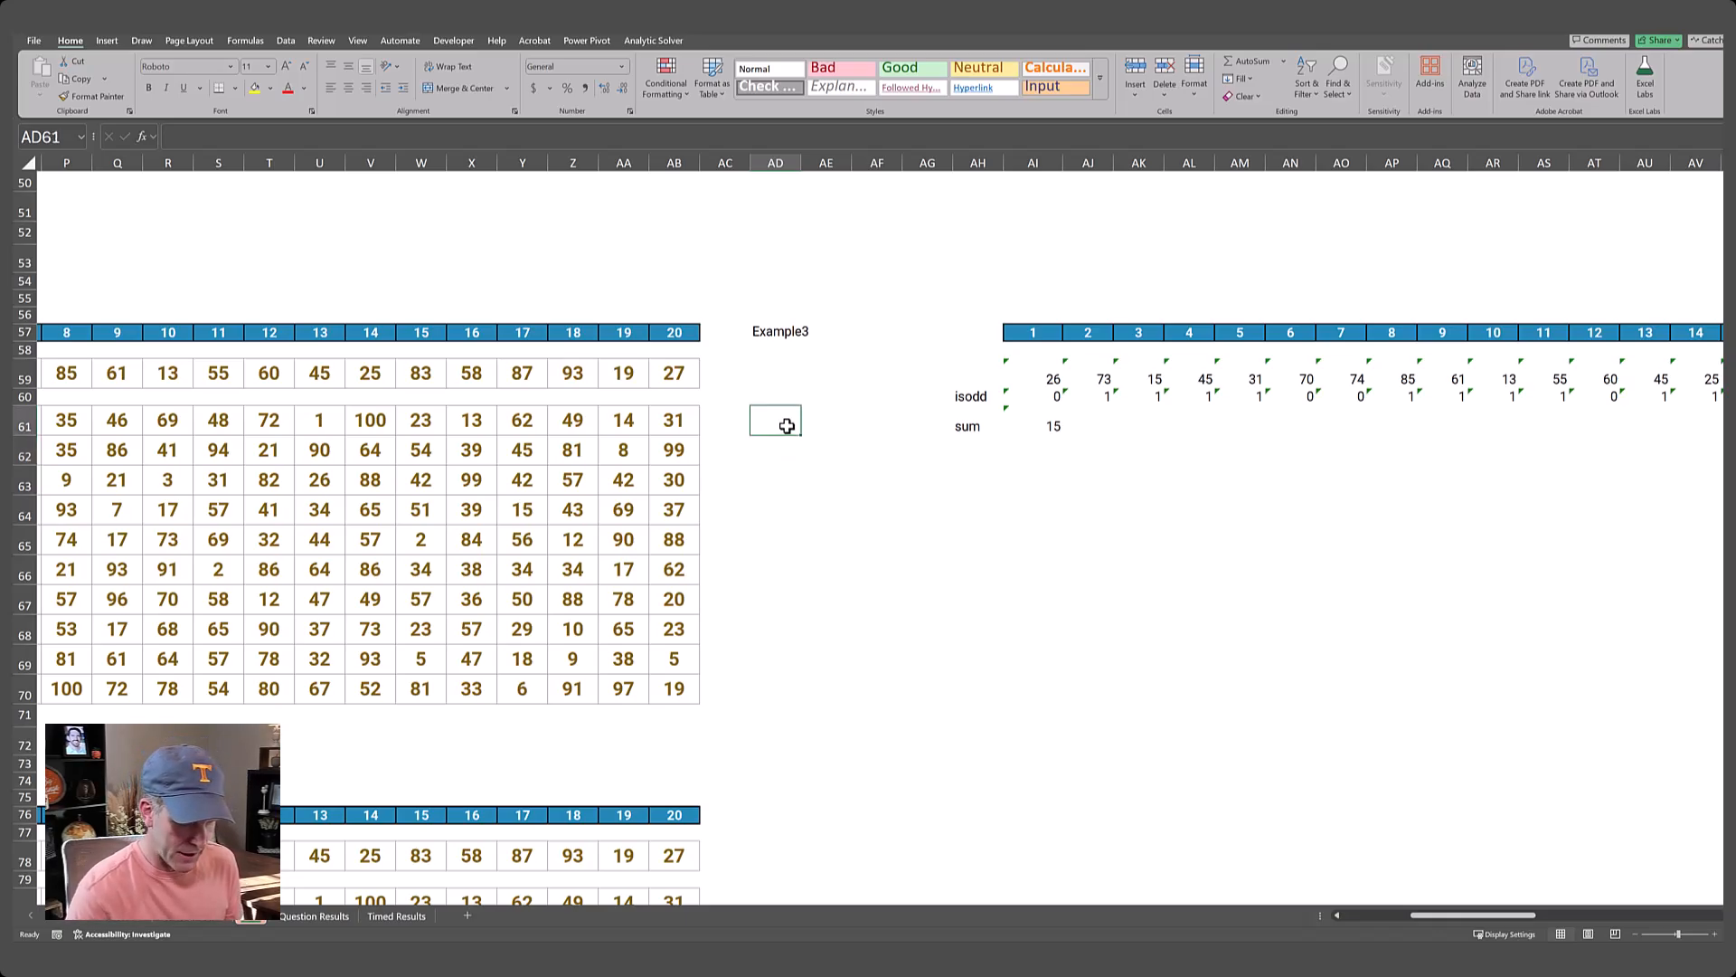
{"action": "type", "text": "=seque"}
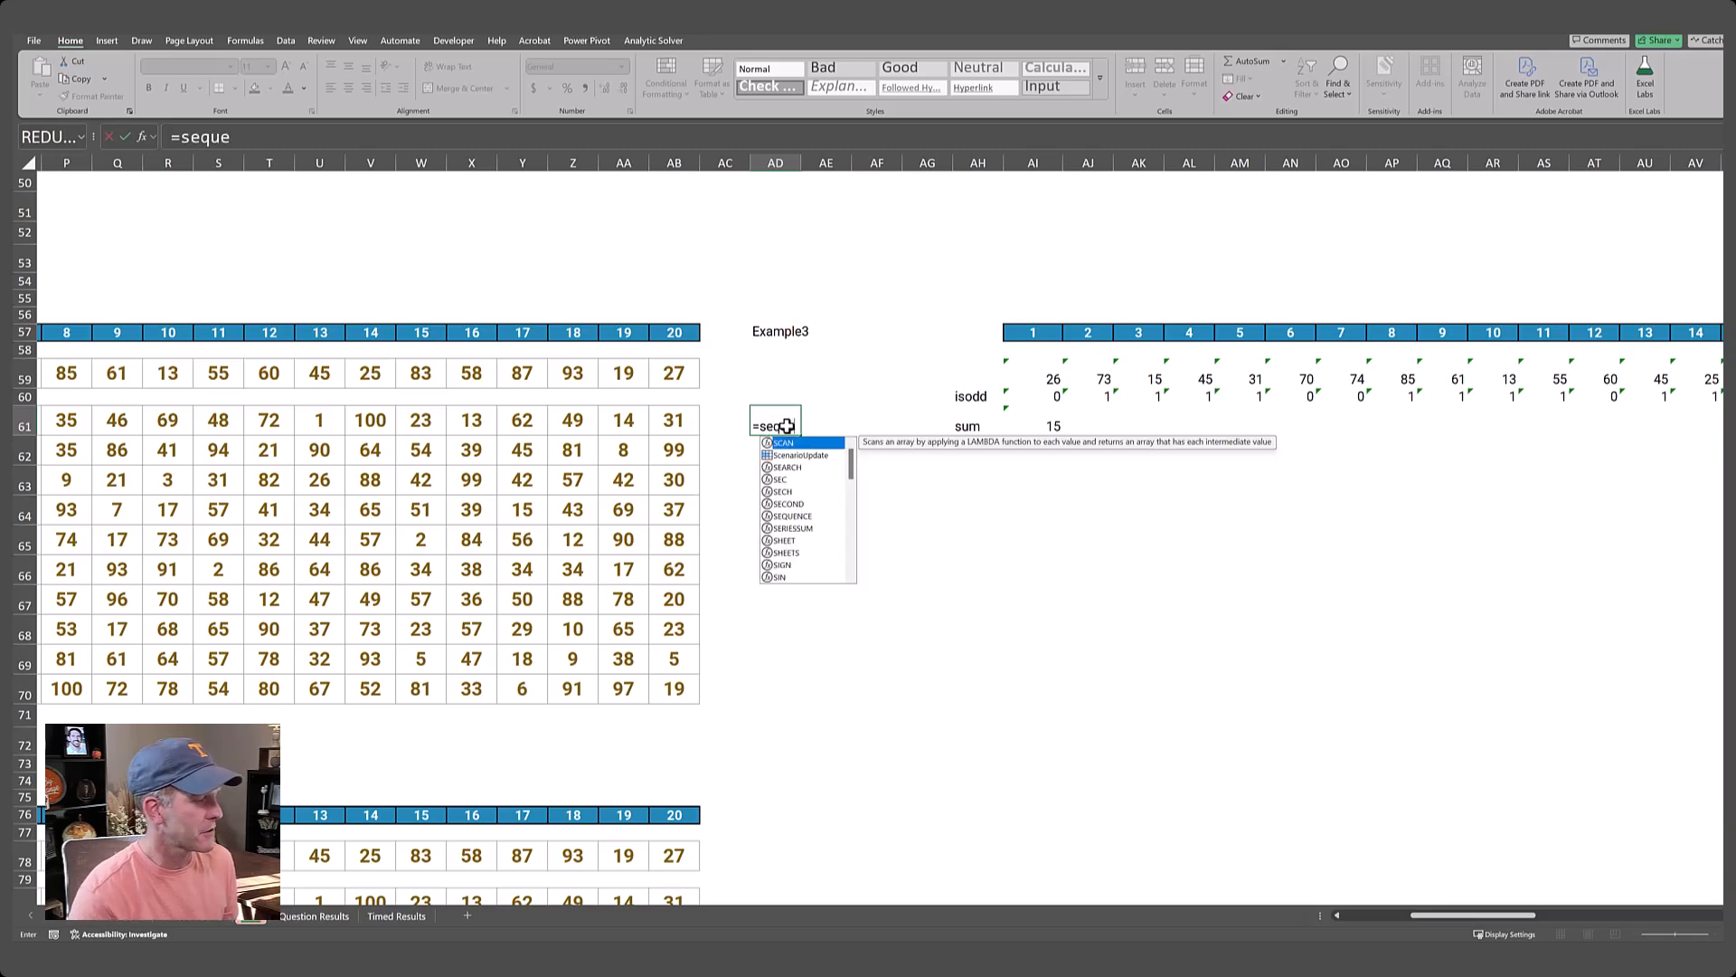
{"action": "type", "text": "nce("}
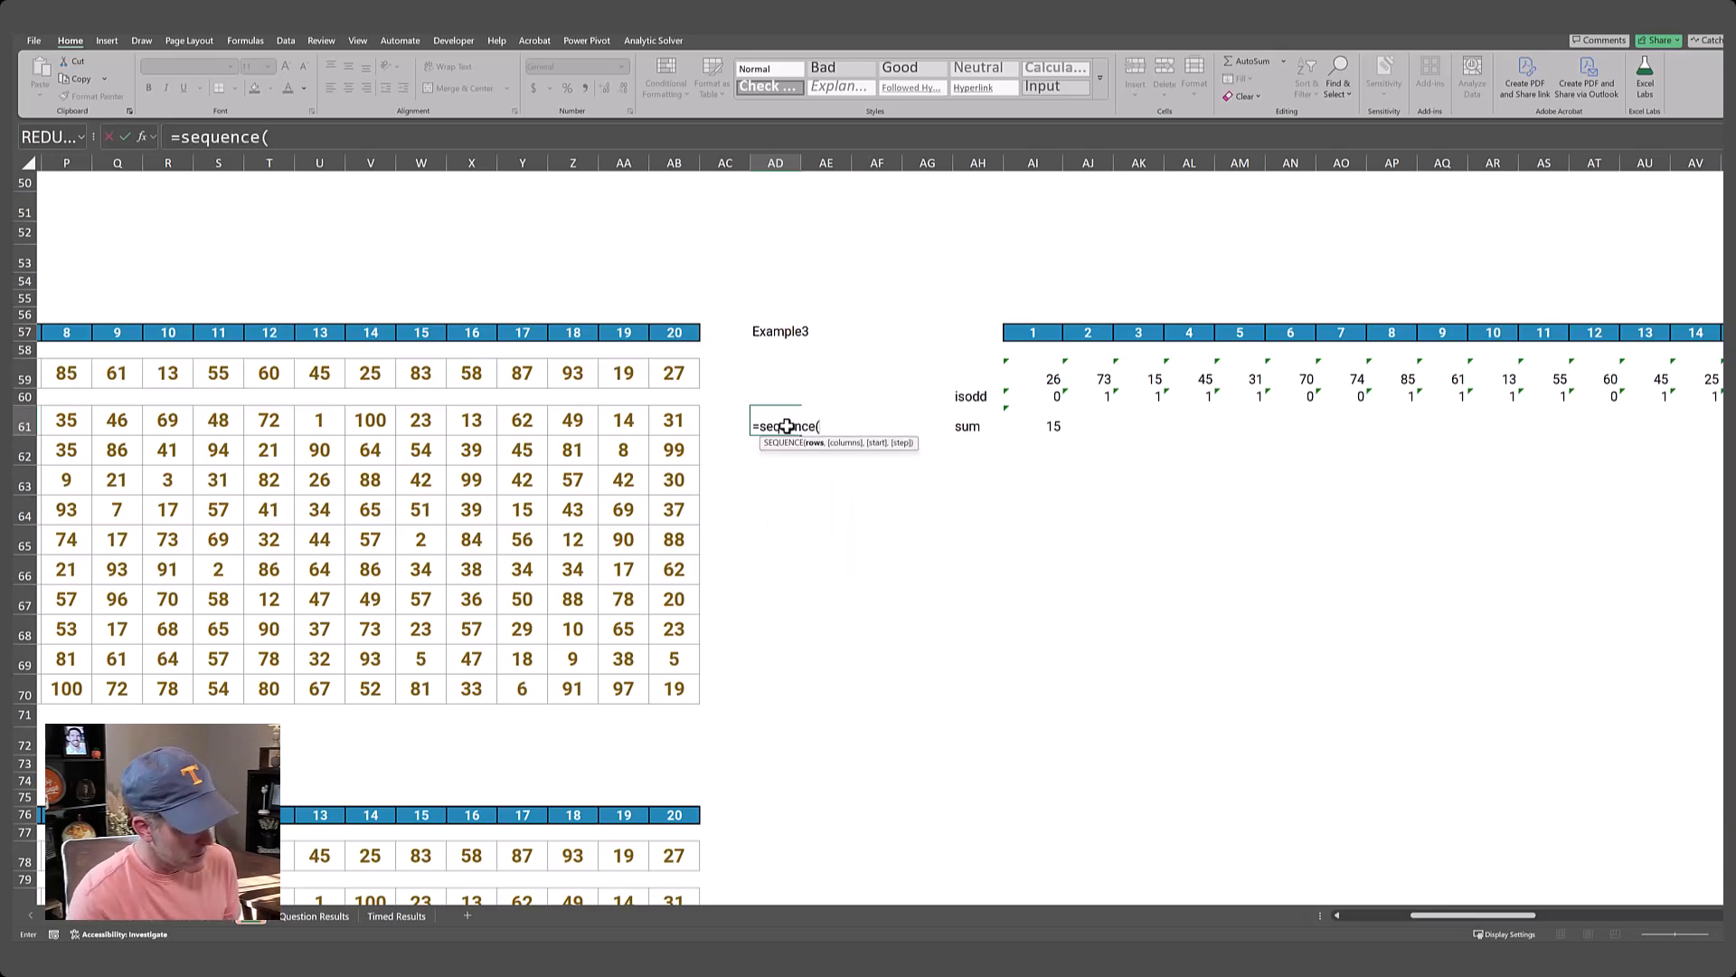
{"action": "type", "text": "10,1,"}
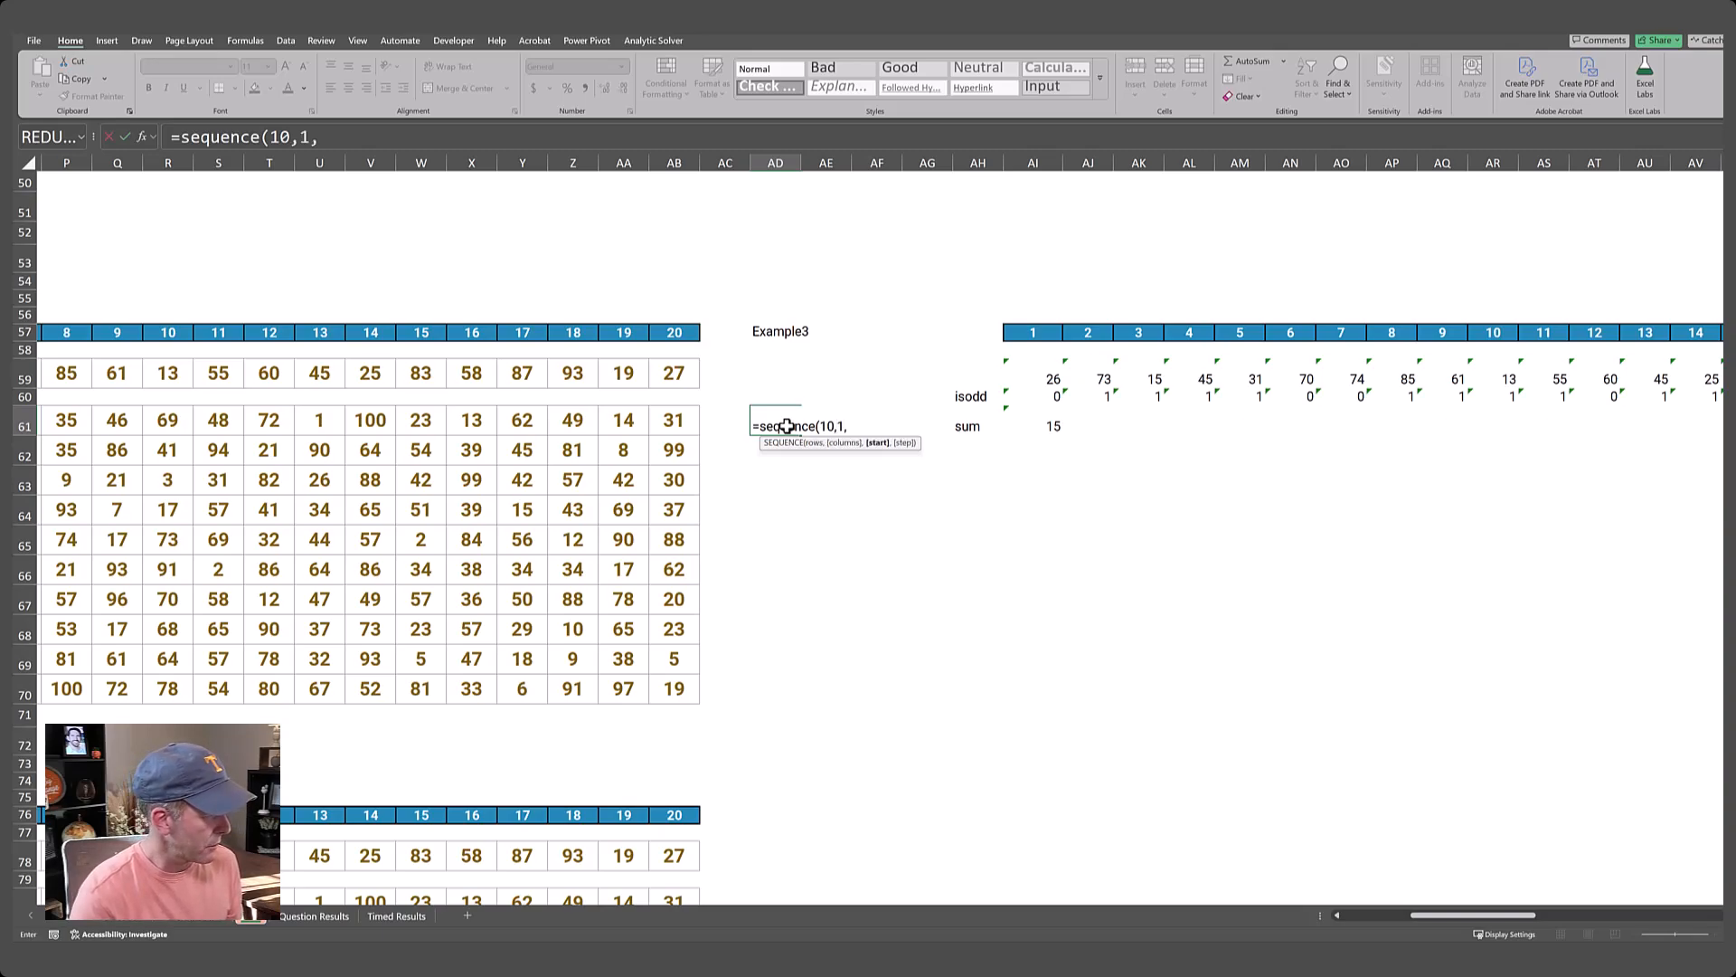
{"action": "type", "text": "21"}
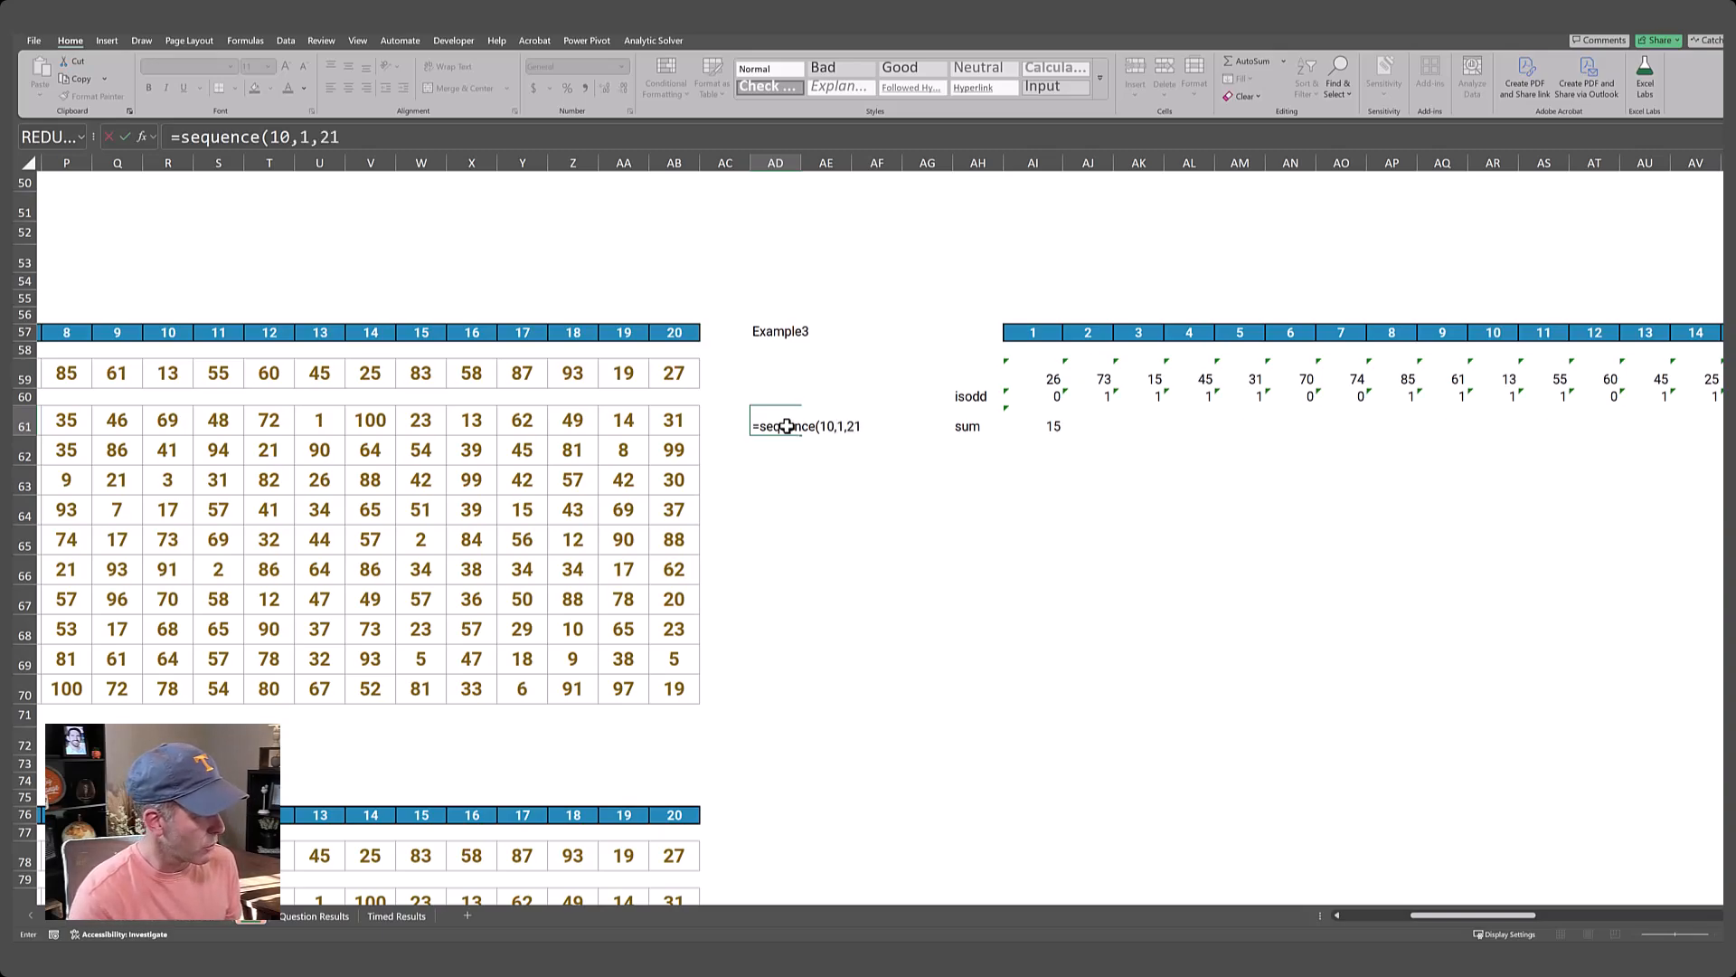
{"action": "key", "text": "ctrl+Return"}
Link AE60, above and beside the game number list, to the sum cell with =AI61.
{"action": "key", "text": "Up"}
{"action": "key", "text": "Right"}
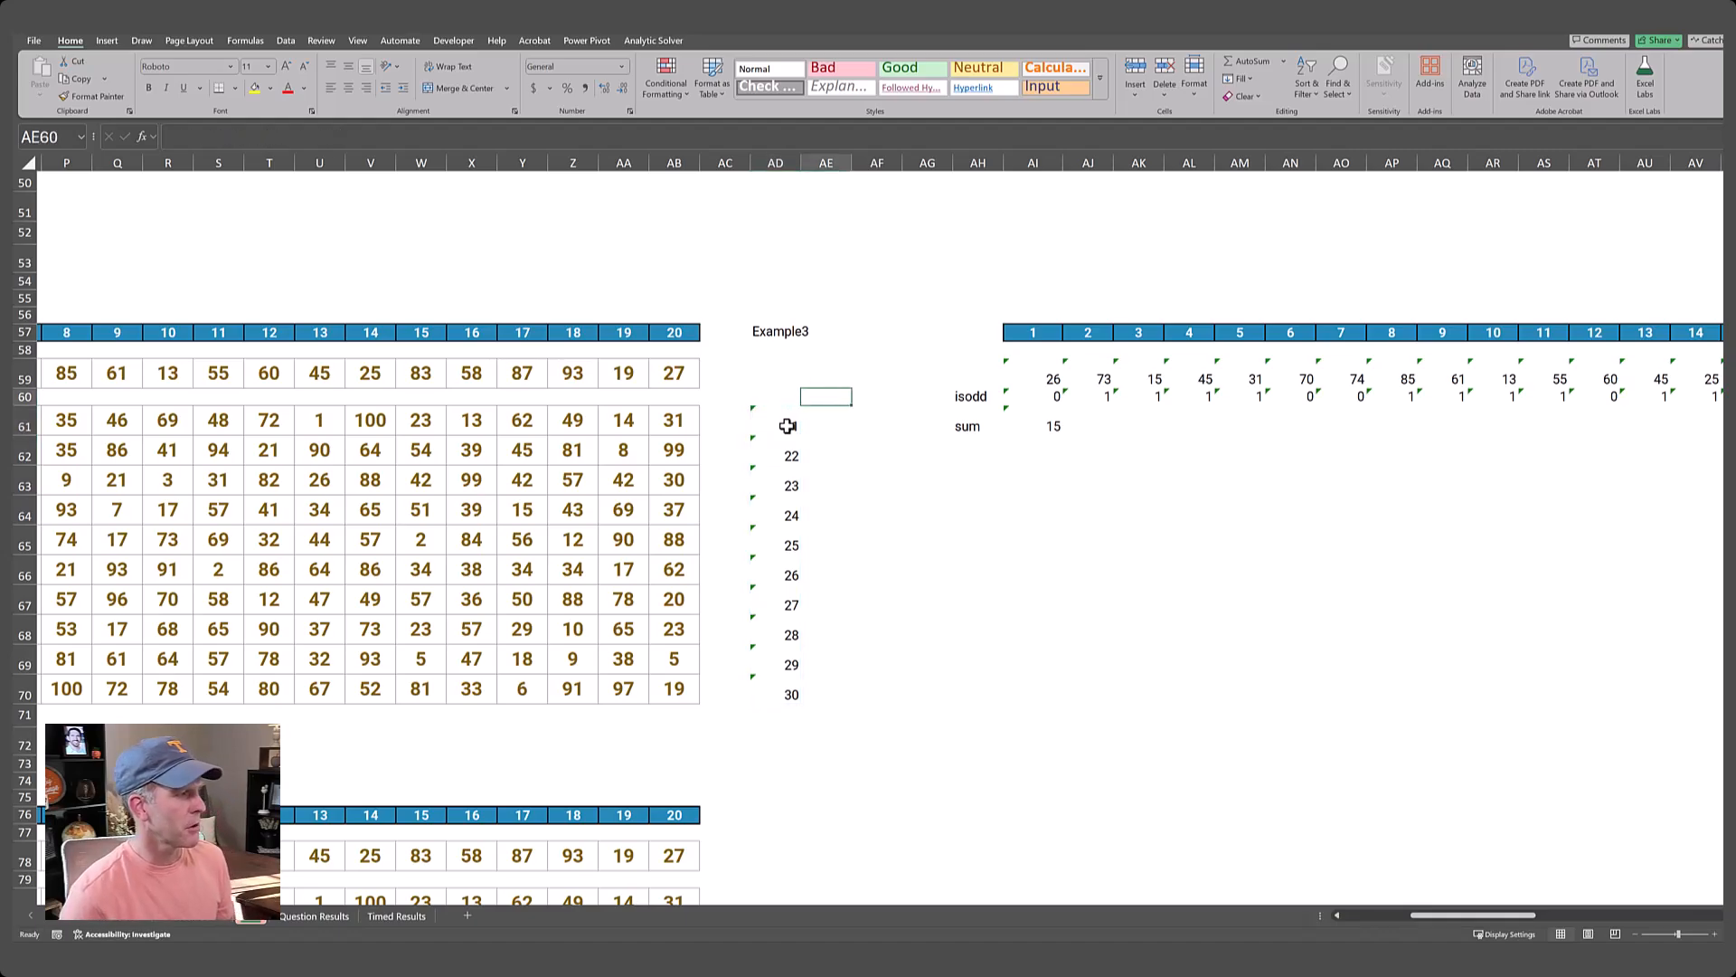
{"action": "type", "text": "="}
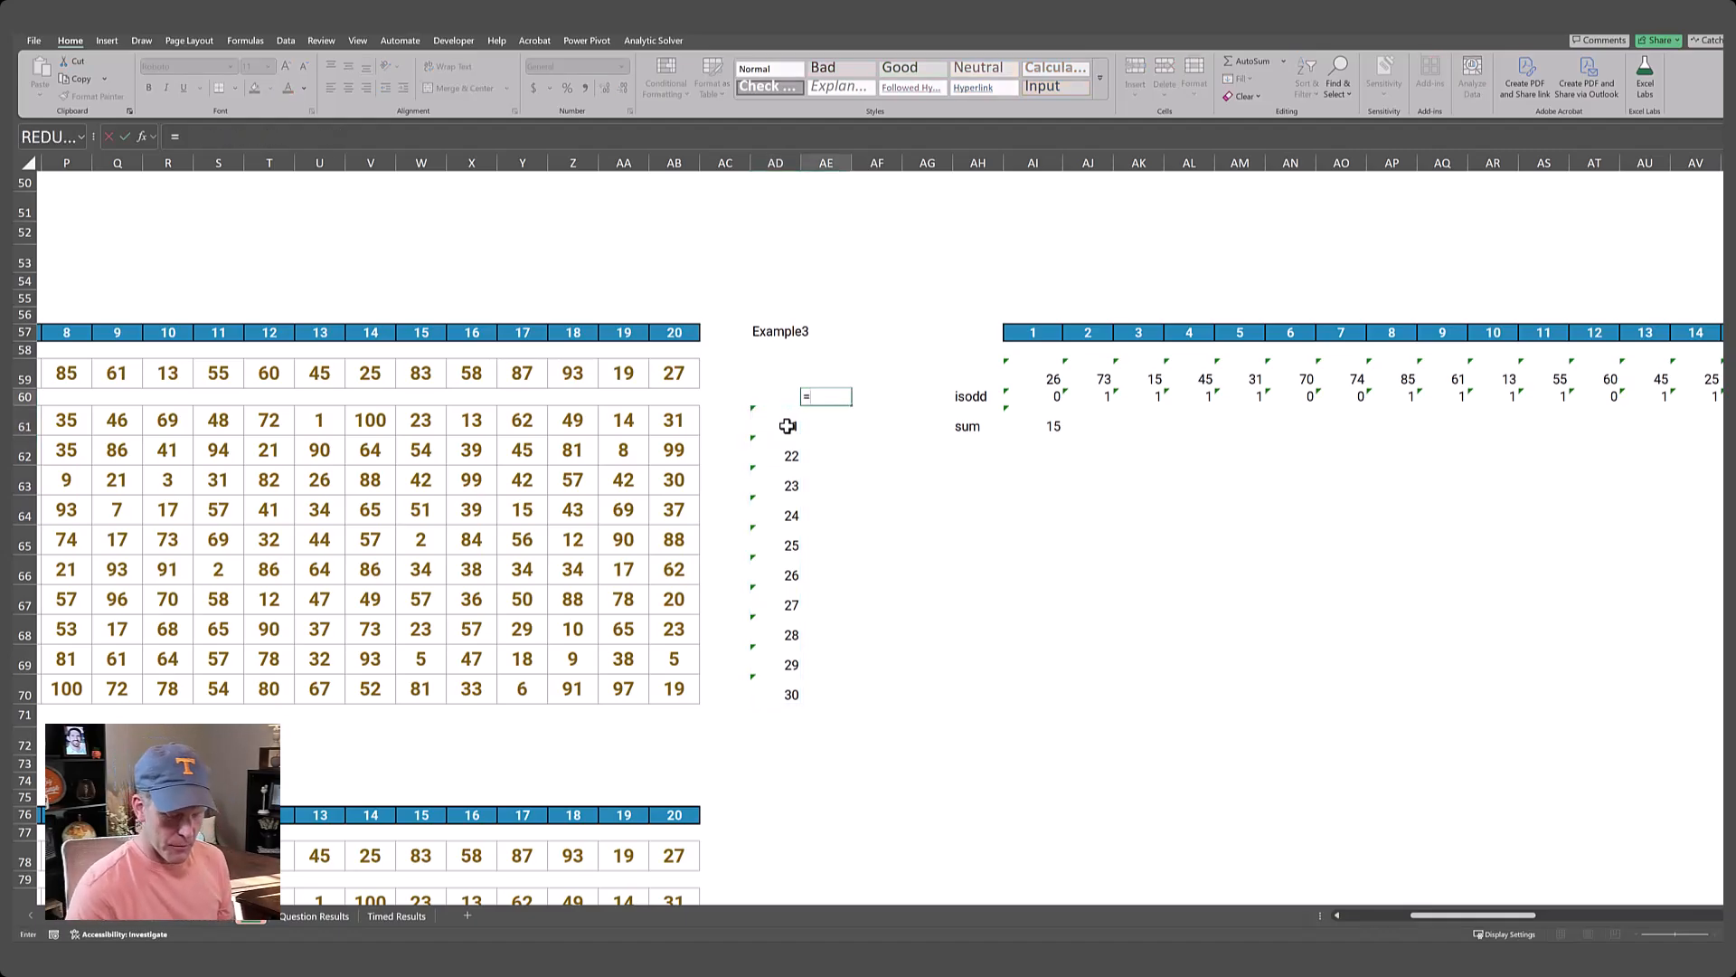
{"action": "key", "text": "Right"}
{"action": "key", "text": "Right"}
{"action": "key", "text": "Right"}
{"action": "key", "text": "Right"}
{"action": "key", "text": "Down"}
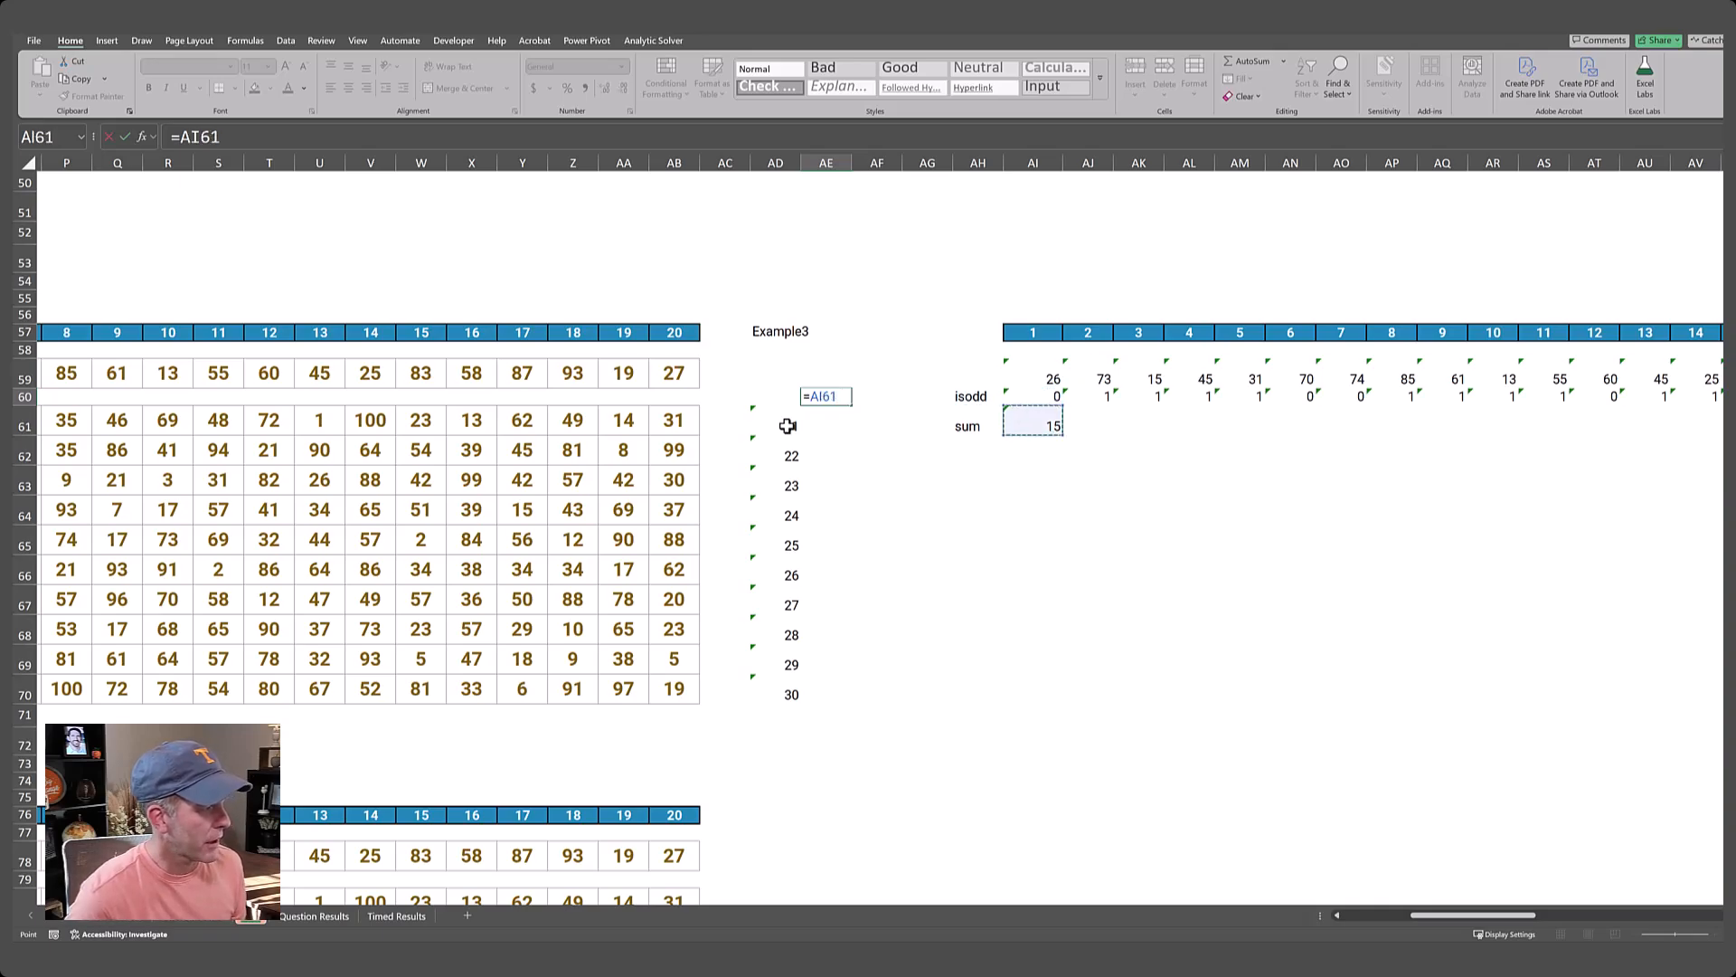
{"action": "key", "text": "ctrl+Return"}
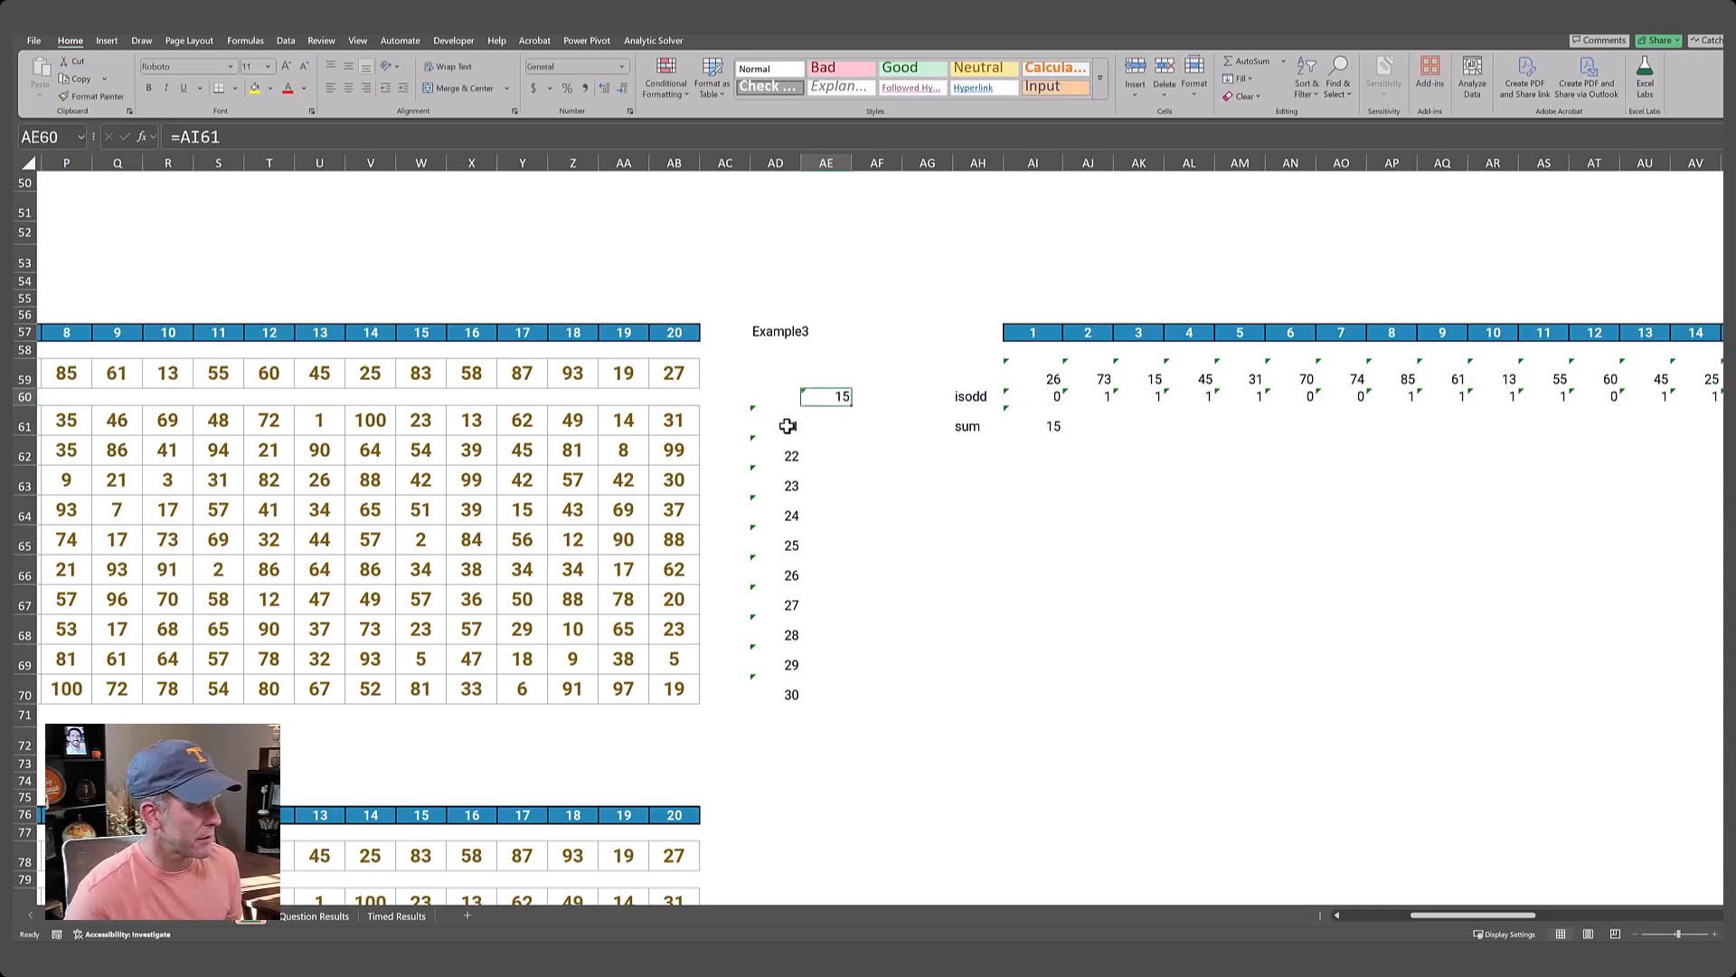
Create a data table over AD60:AE70 with AD57 as the column input cell, and recalculate it.
{"action": "key", "text": "shift+Left"}
{"action": "key", "text": "shift+Down"}
{"action": "key", "text": "shift+Down"}
{"action": "key", "text": "shift+Down"}
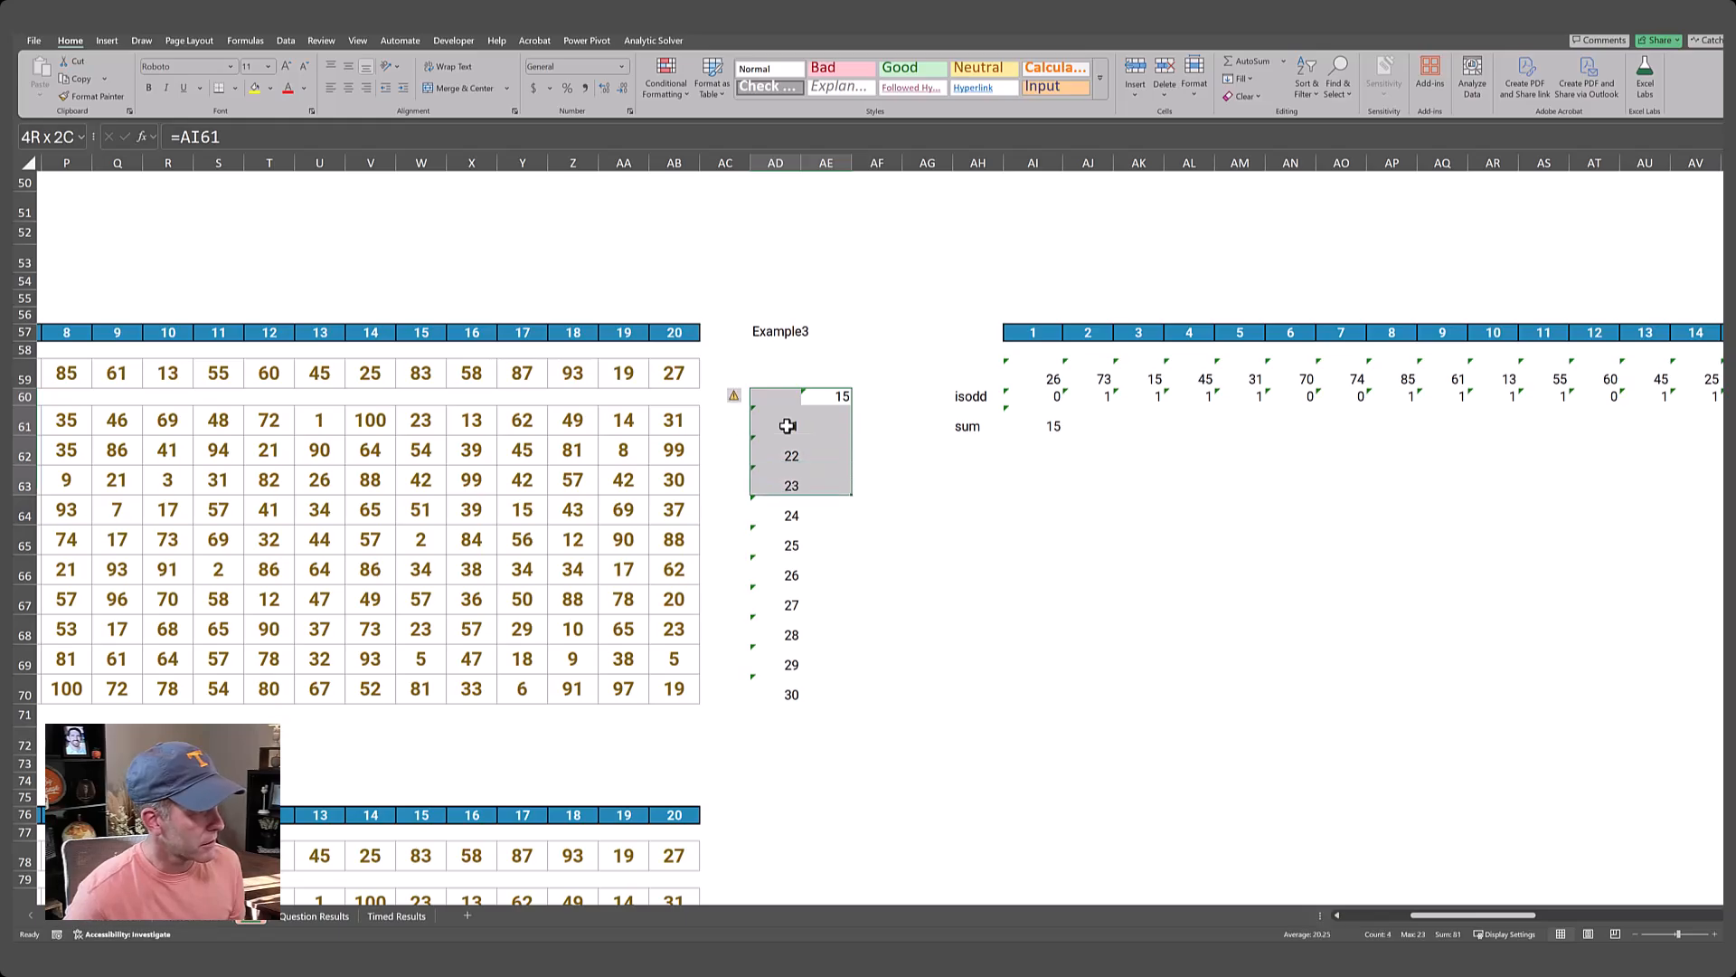
{"action": "key", "text": "shift+Down"}
{"action": "key", "text": "shift+Down"}
{"action": "key", "text": "shift+Down"}
{"action": "key", "text": "shift+Down"}
{"action": "key", "text": "shift+Down"}
{"action": "key", "text": "shift+Down"}
{"action": "key", "text": "shift+Down"}
{"action": "key", "text": "shift+Down"}
{"action": "key", "text": "shift+Down"}
{"action": "key", "text": "shift+Down"}
{"action": "key", "text": "shift+Down"}
{"action": "key", "text": "shift+Down"}
{"action": "key", "text": "shift+Up"}
{"action": "key", "text": "shift+Up"}
{"action": "key", "text": "shift+Up"}
{"action": "key", "text": "shift+Up"}
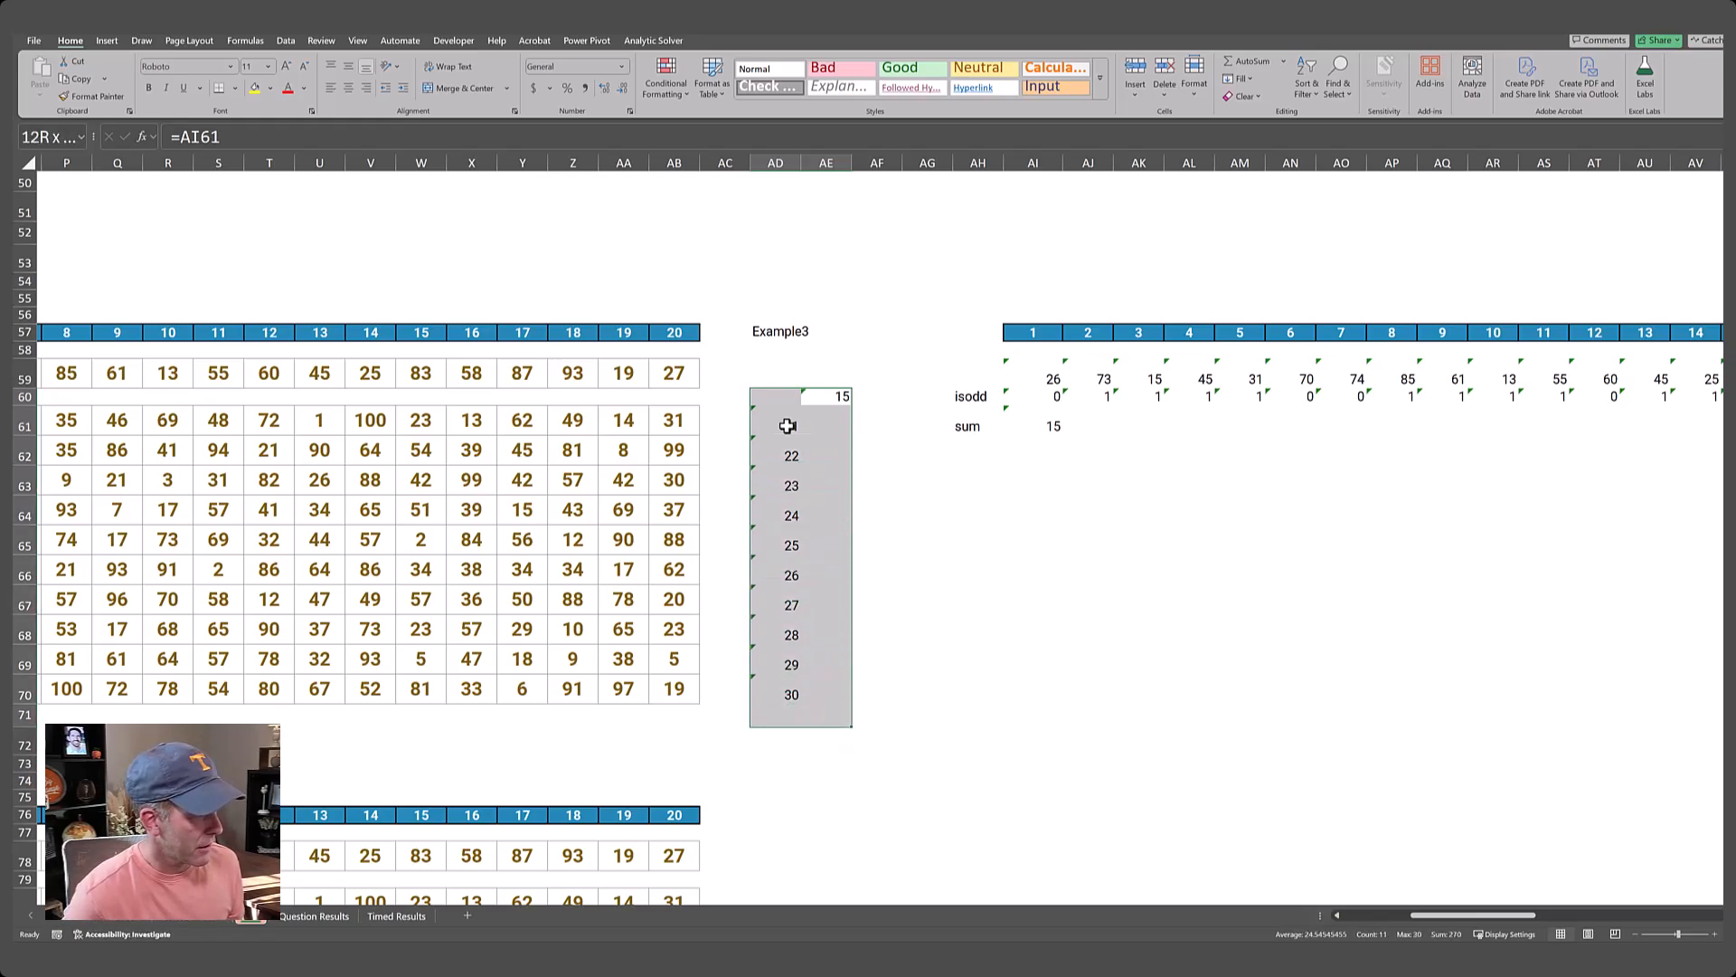
{"action": "key", "text": "shift+Up"}
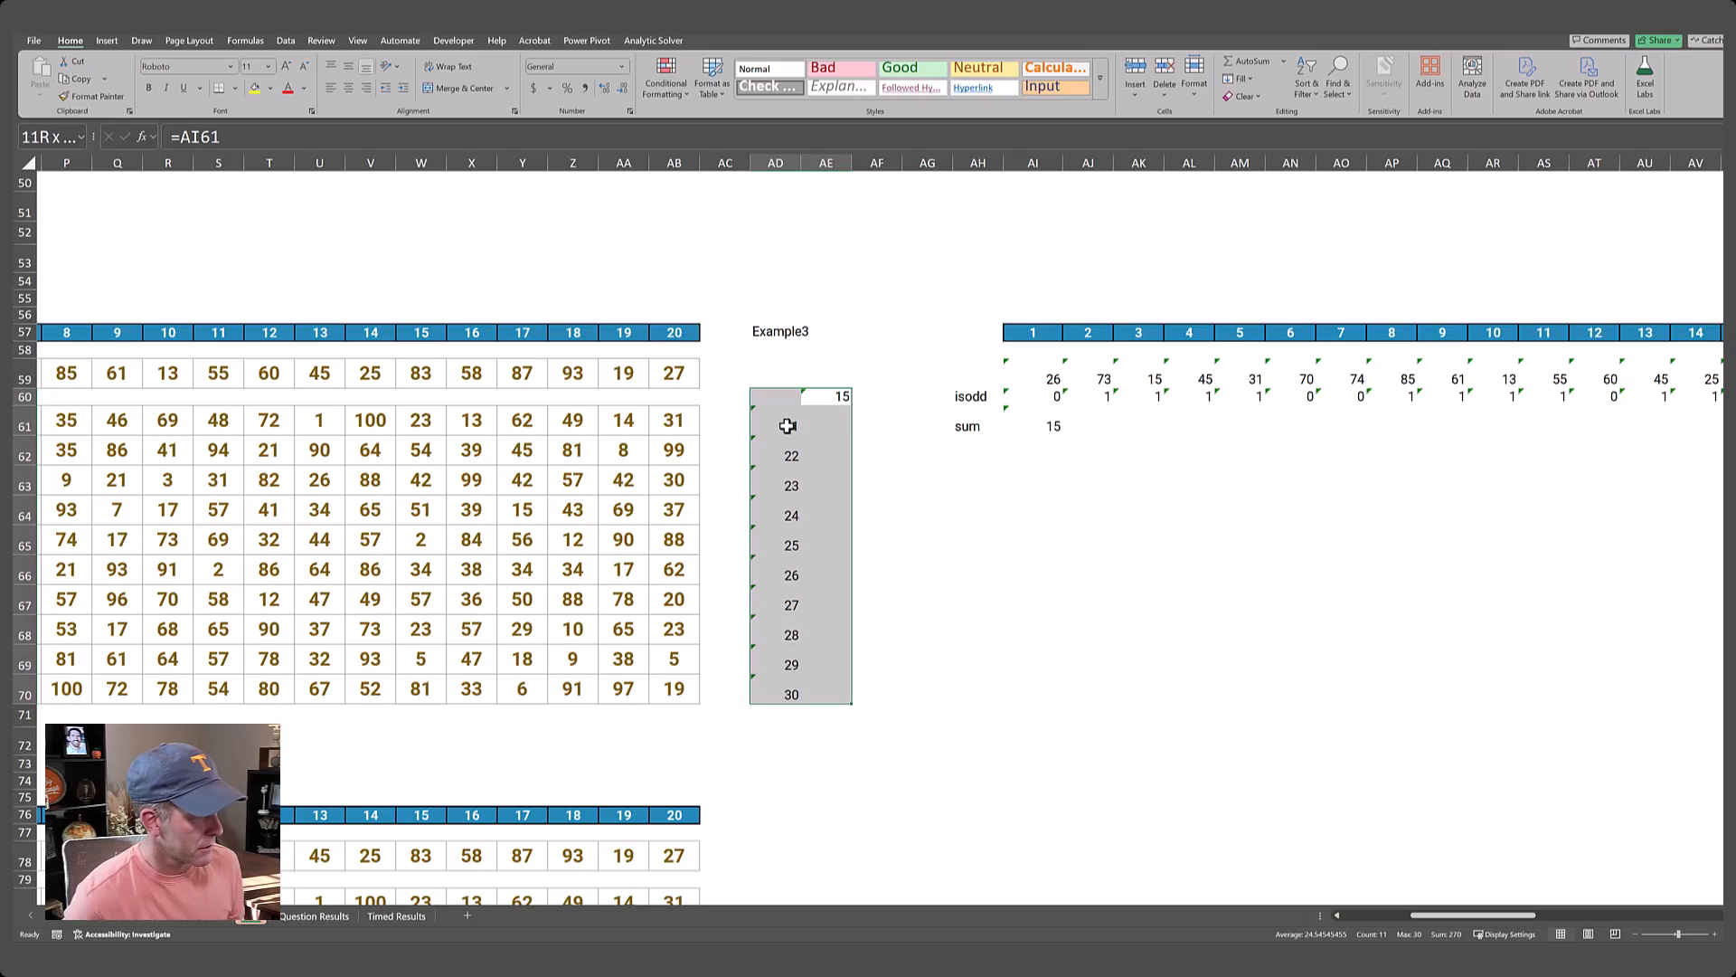
{"action": "key", "text": "alt+d"}
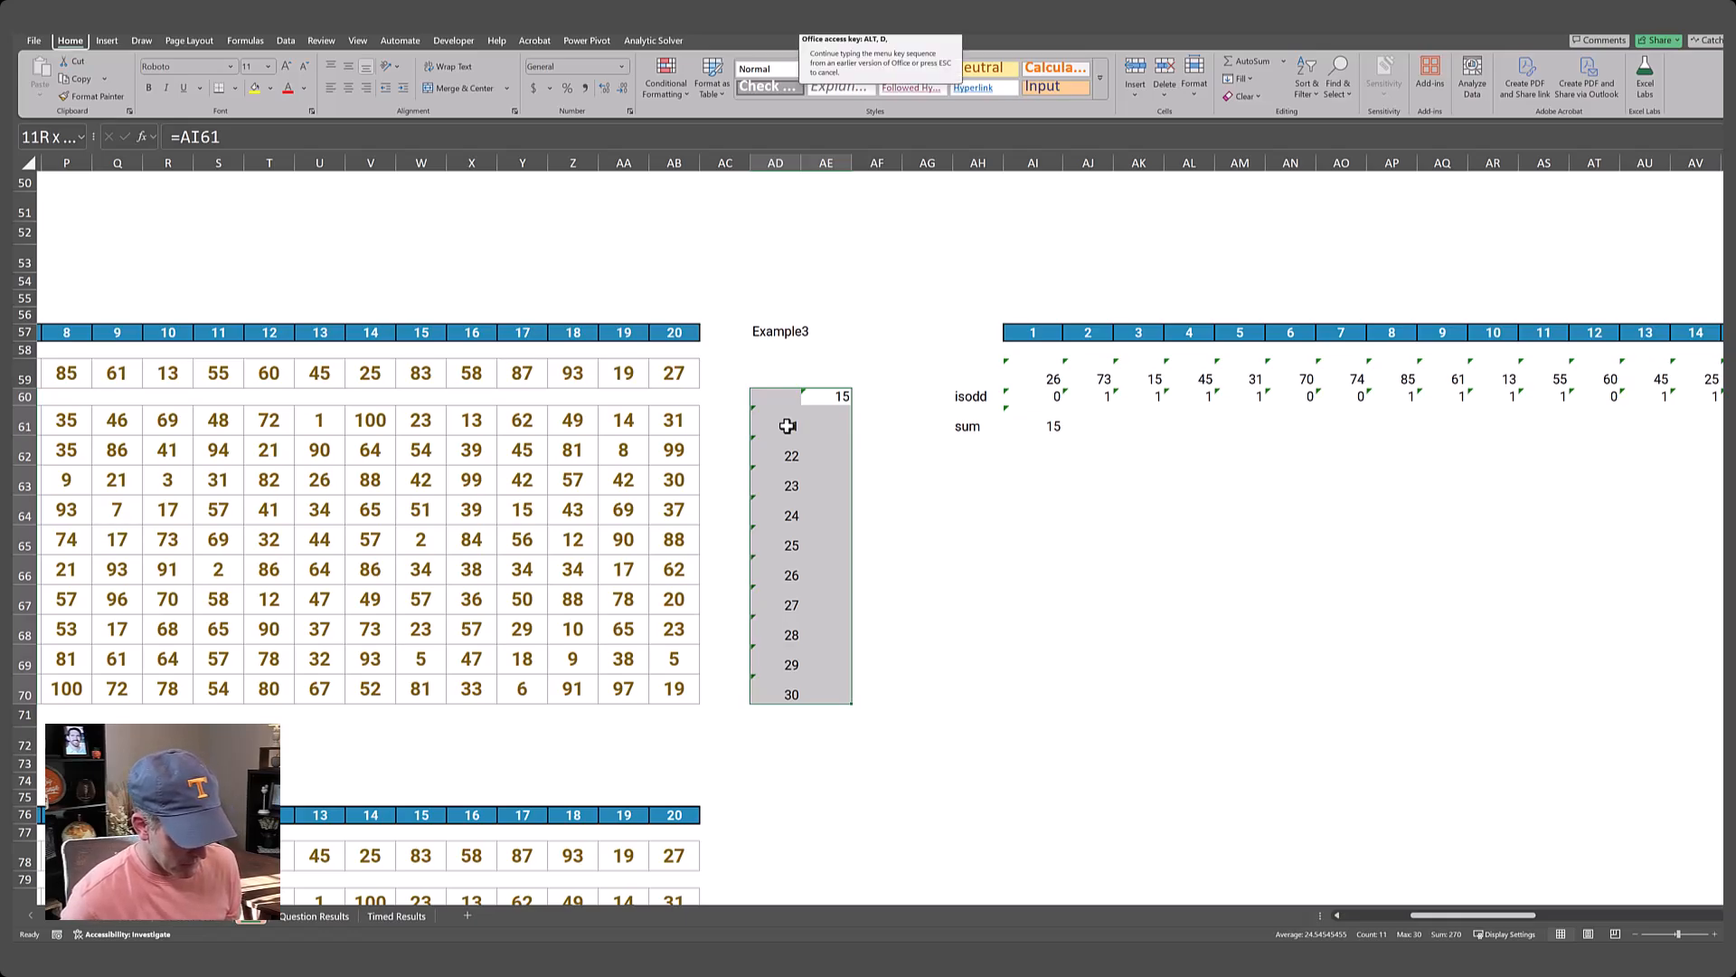
{"action": "key", "text": "t"}
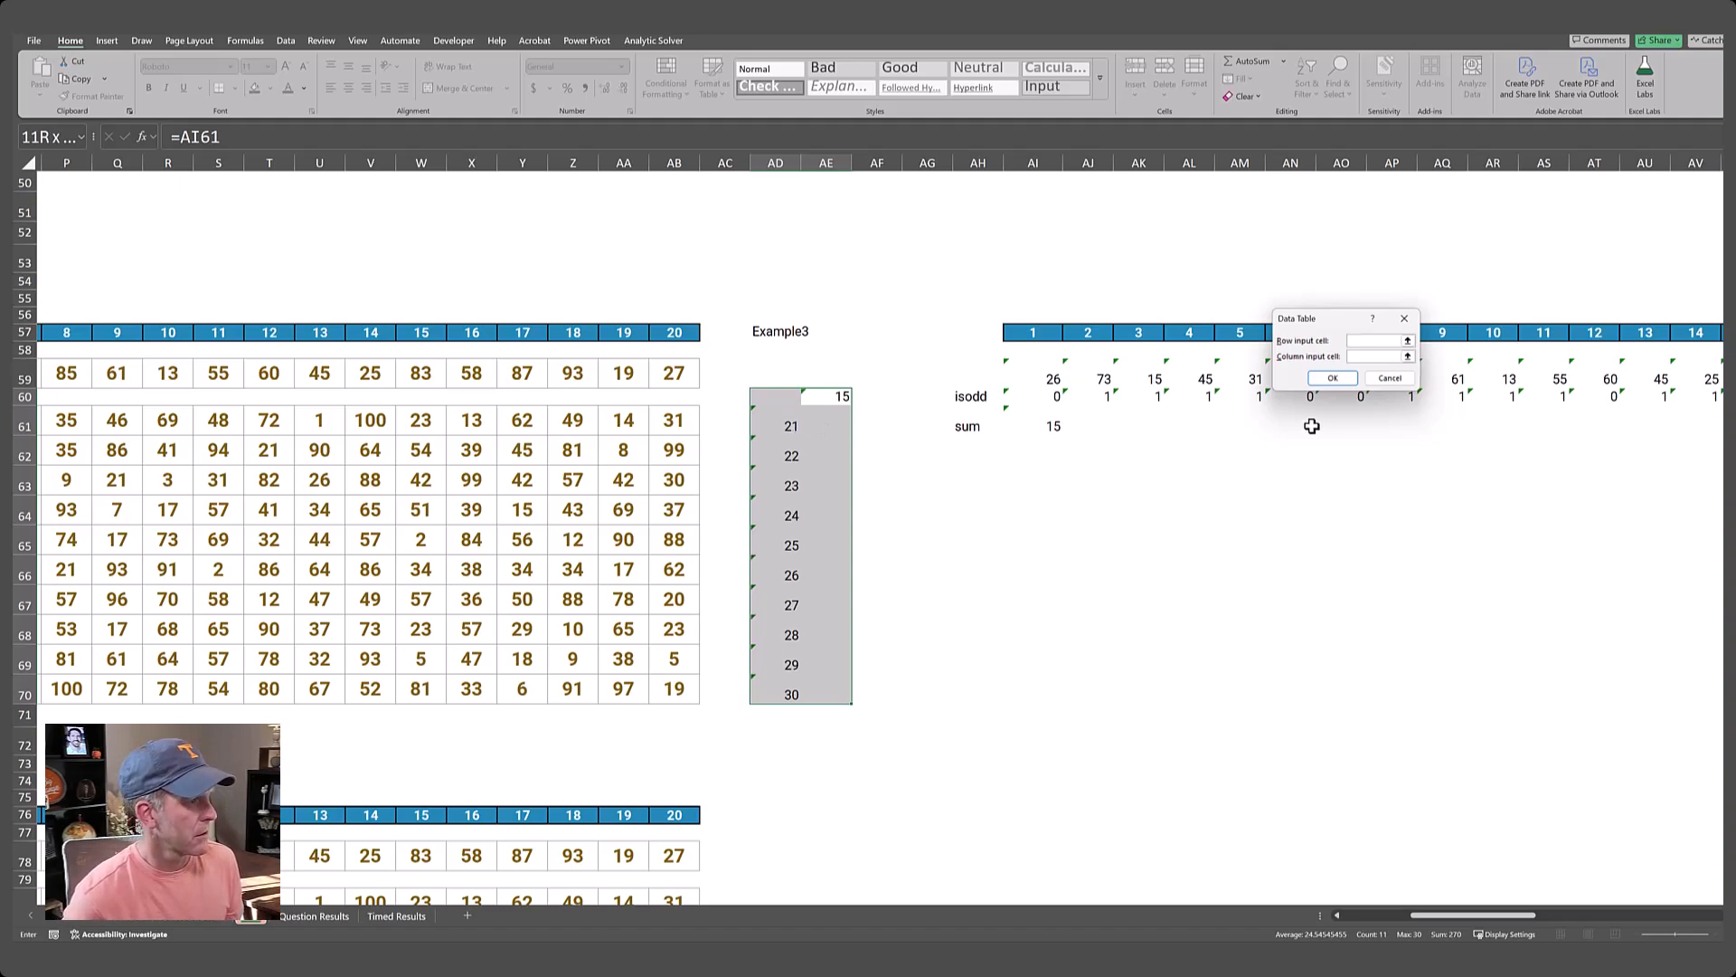
{"action": "left_click", "coordinate": [1371, 356]}
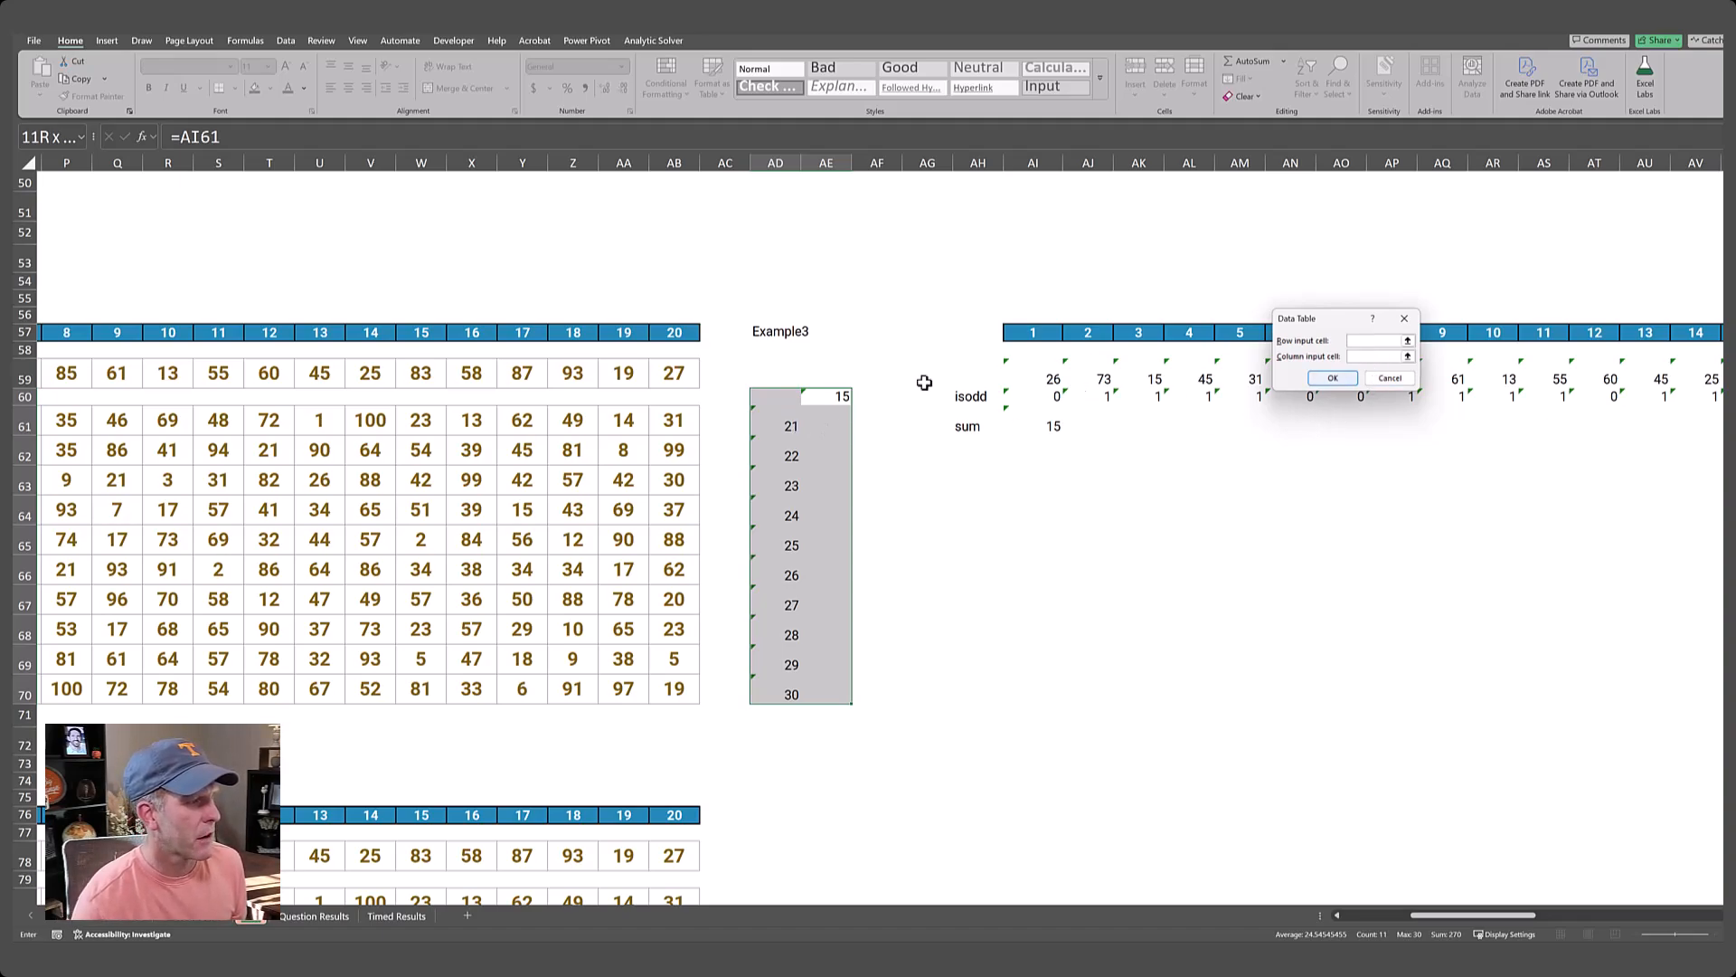
{"action": "left_click", "coordinate": [782, 331]}
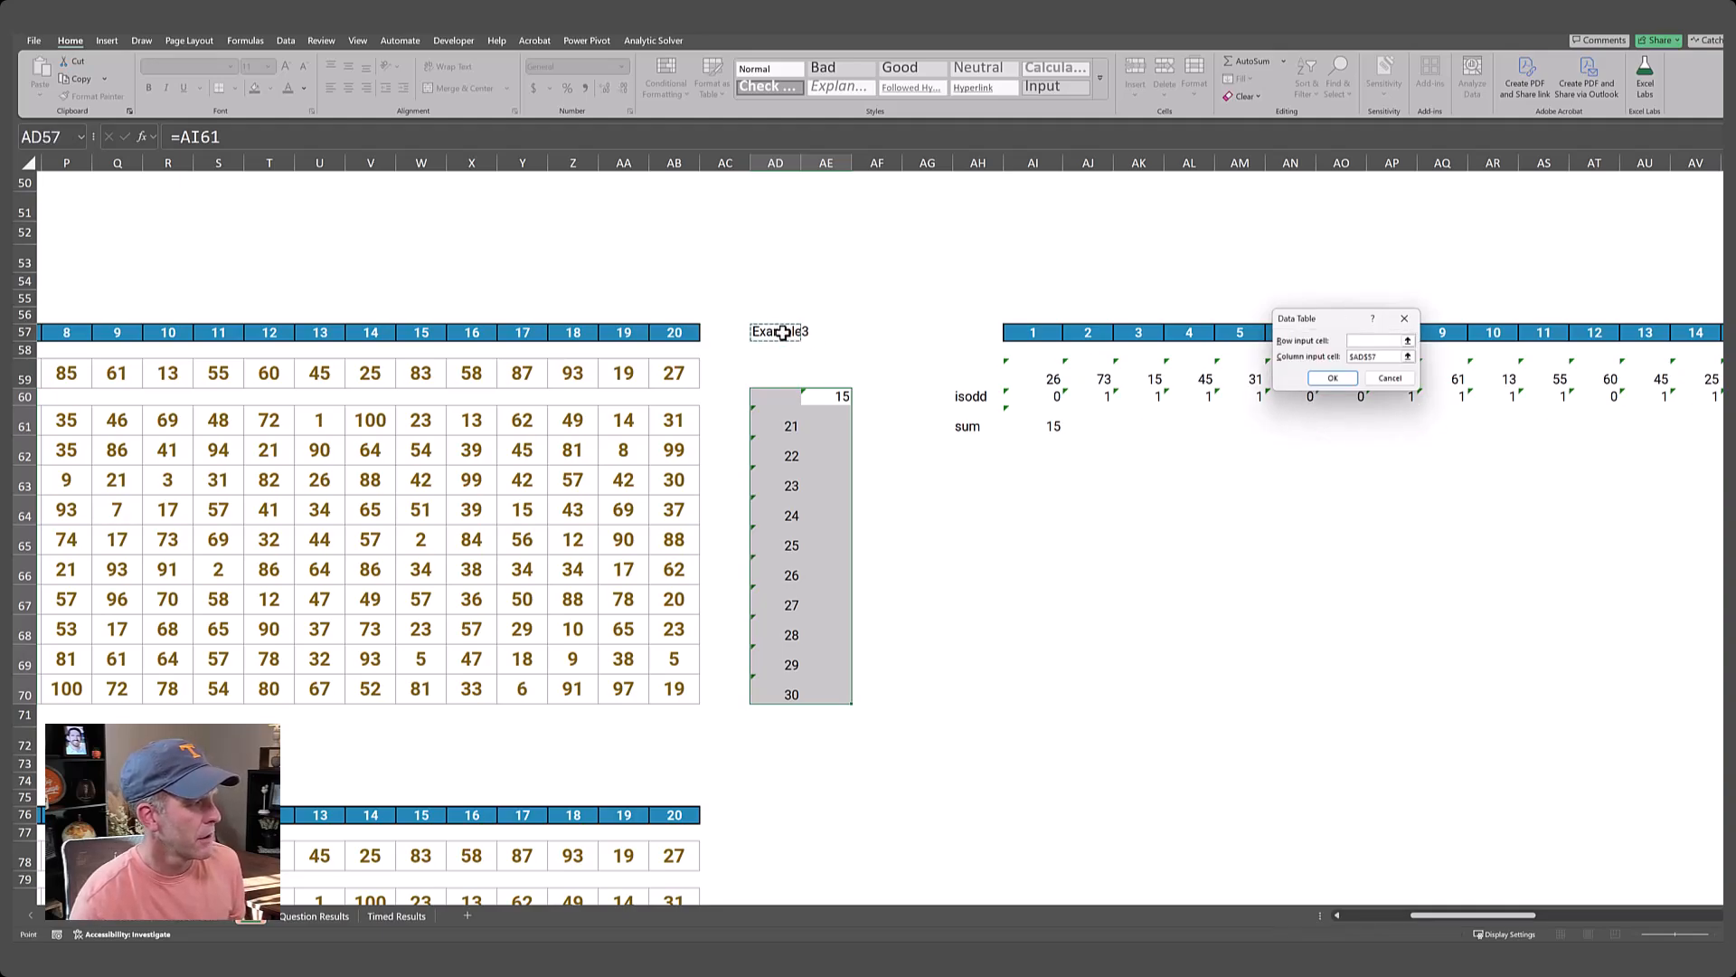
{"action": "key", "text": "Return"}
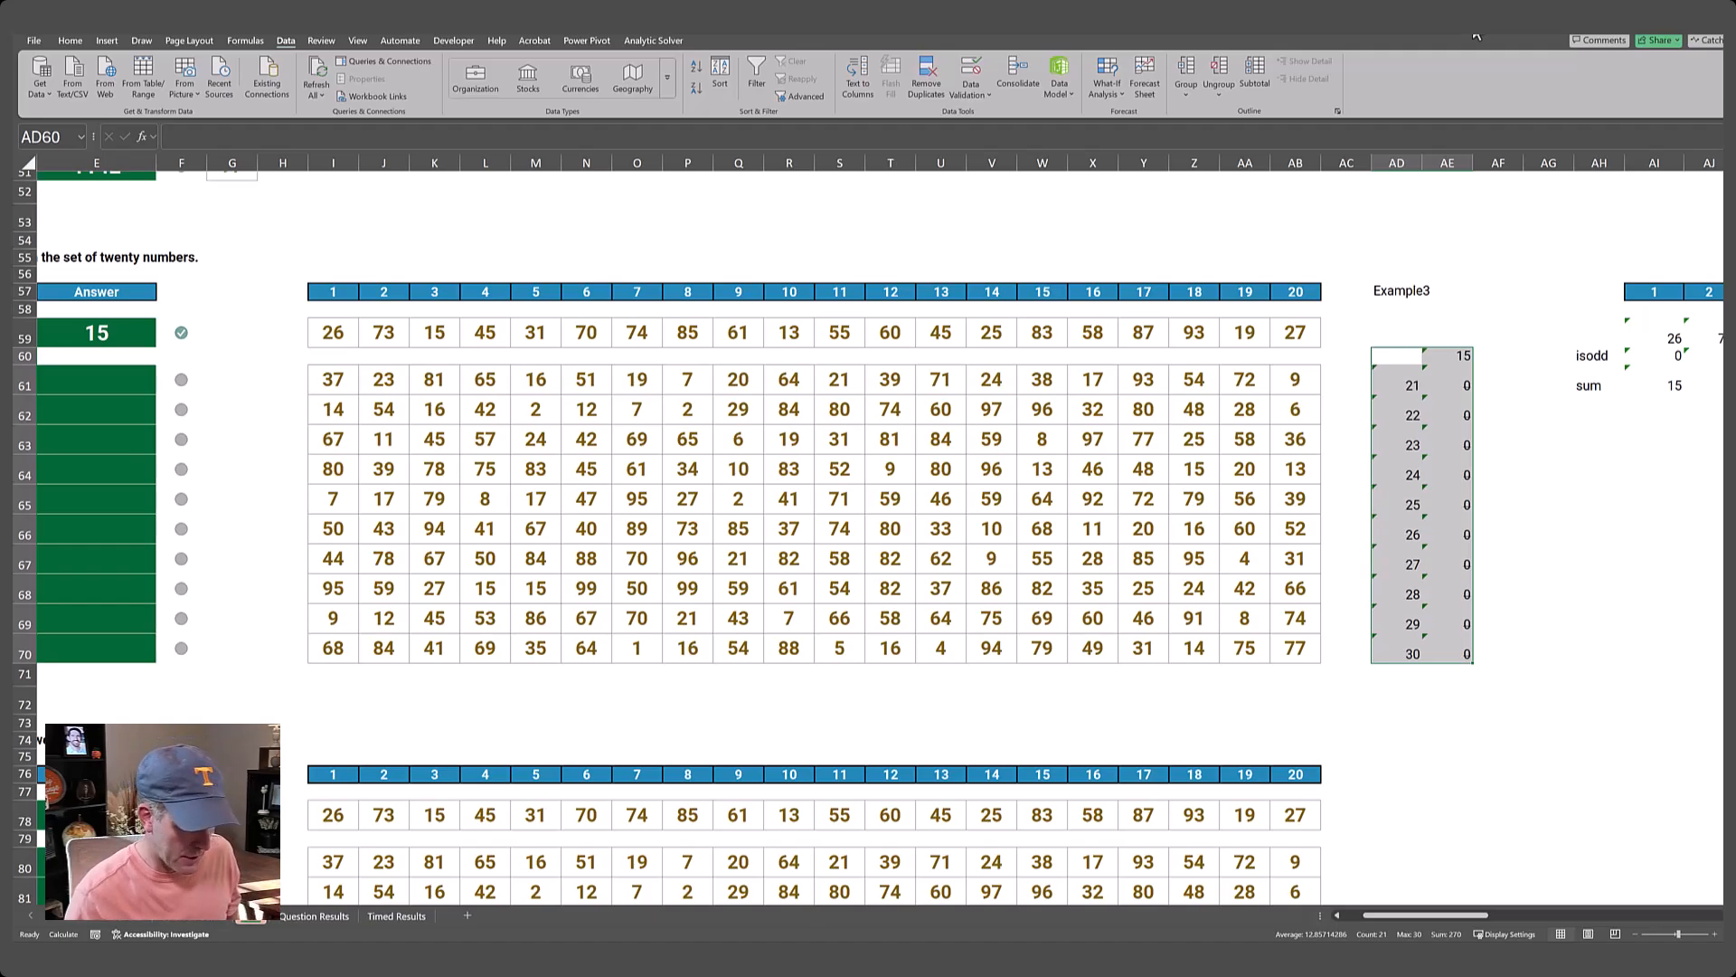
{"action": "key", "text": "F9"}
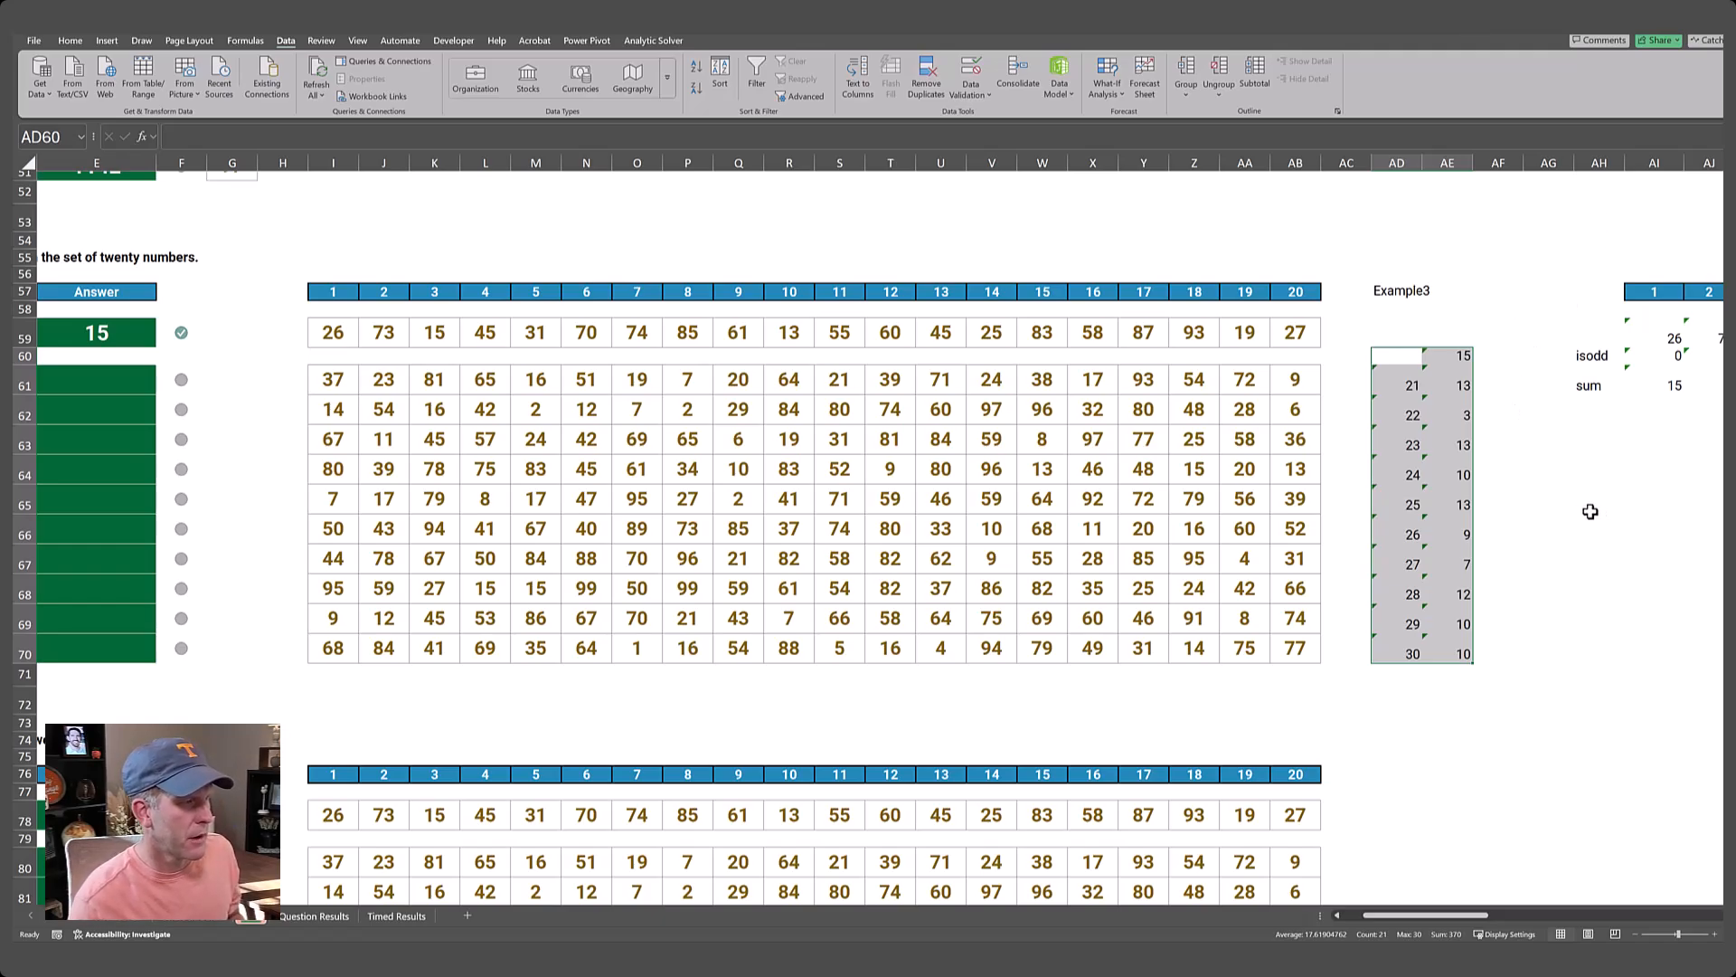
Copy the data table results in AE61:AE70 and paste them as values into the Level 3 Answer column from E61.
{"action": "left_click", "coordinate": [1572, 581]}
{"action": "left_click", "coordinate": [1460, 355]}
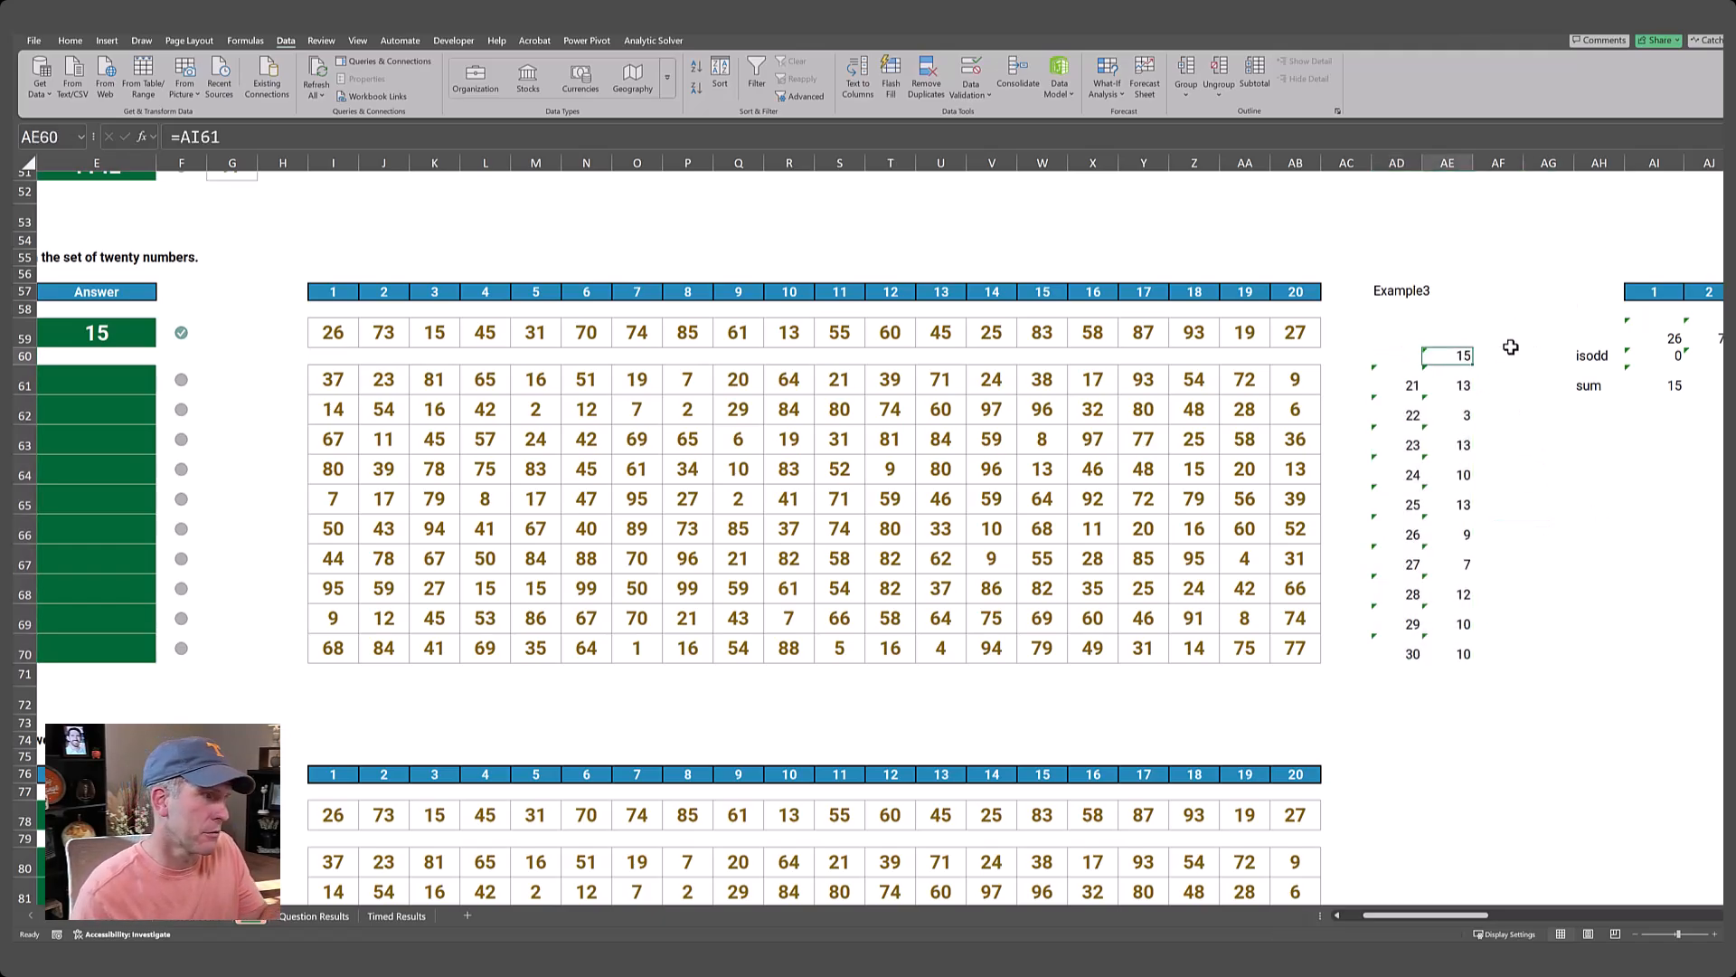
{"action": "key", "text": "ctrl+shift+Down"}
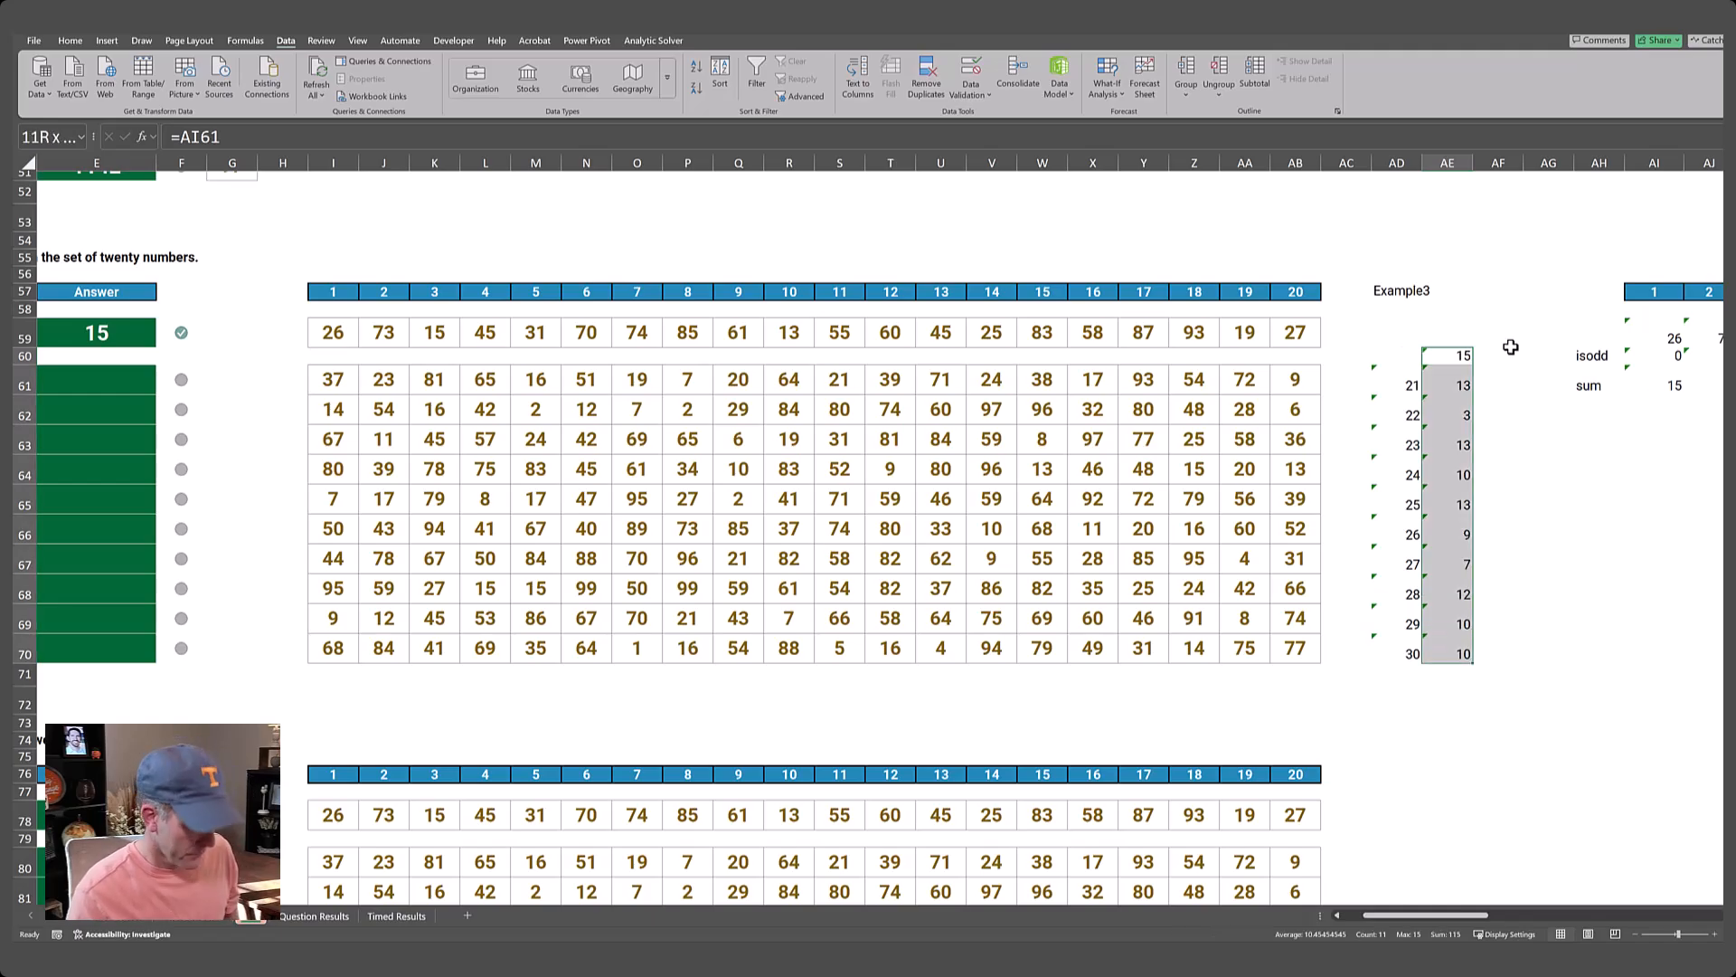
{"action": "key", "text": "Down"}
{"action": "key", "text": "ctrl+shift+Down"}
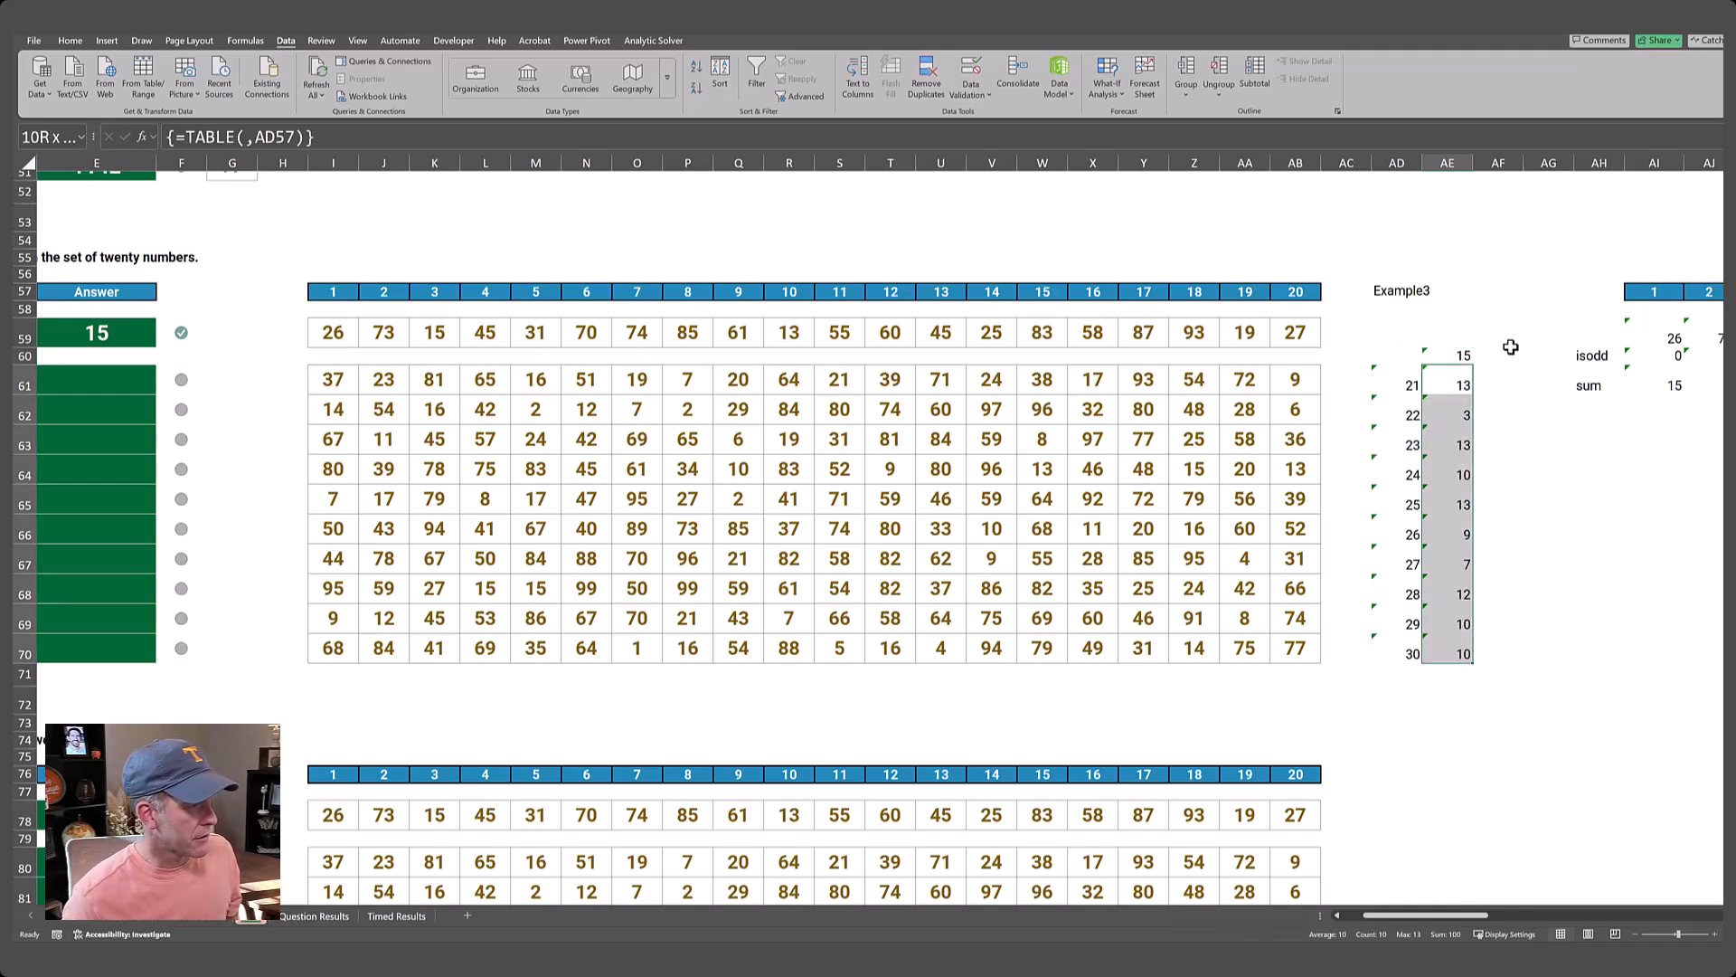
{"action": "key", "text": "ctrl+c"}
{"action": "key", "text": "ctrl+Left"}
{"action": "key", "text": "ctrl+Left"}
{"action": "key", "text": "ctrl+Left"}
{"action": "key", "text": "ctrl+Left"}
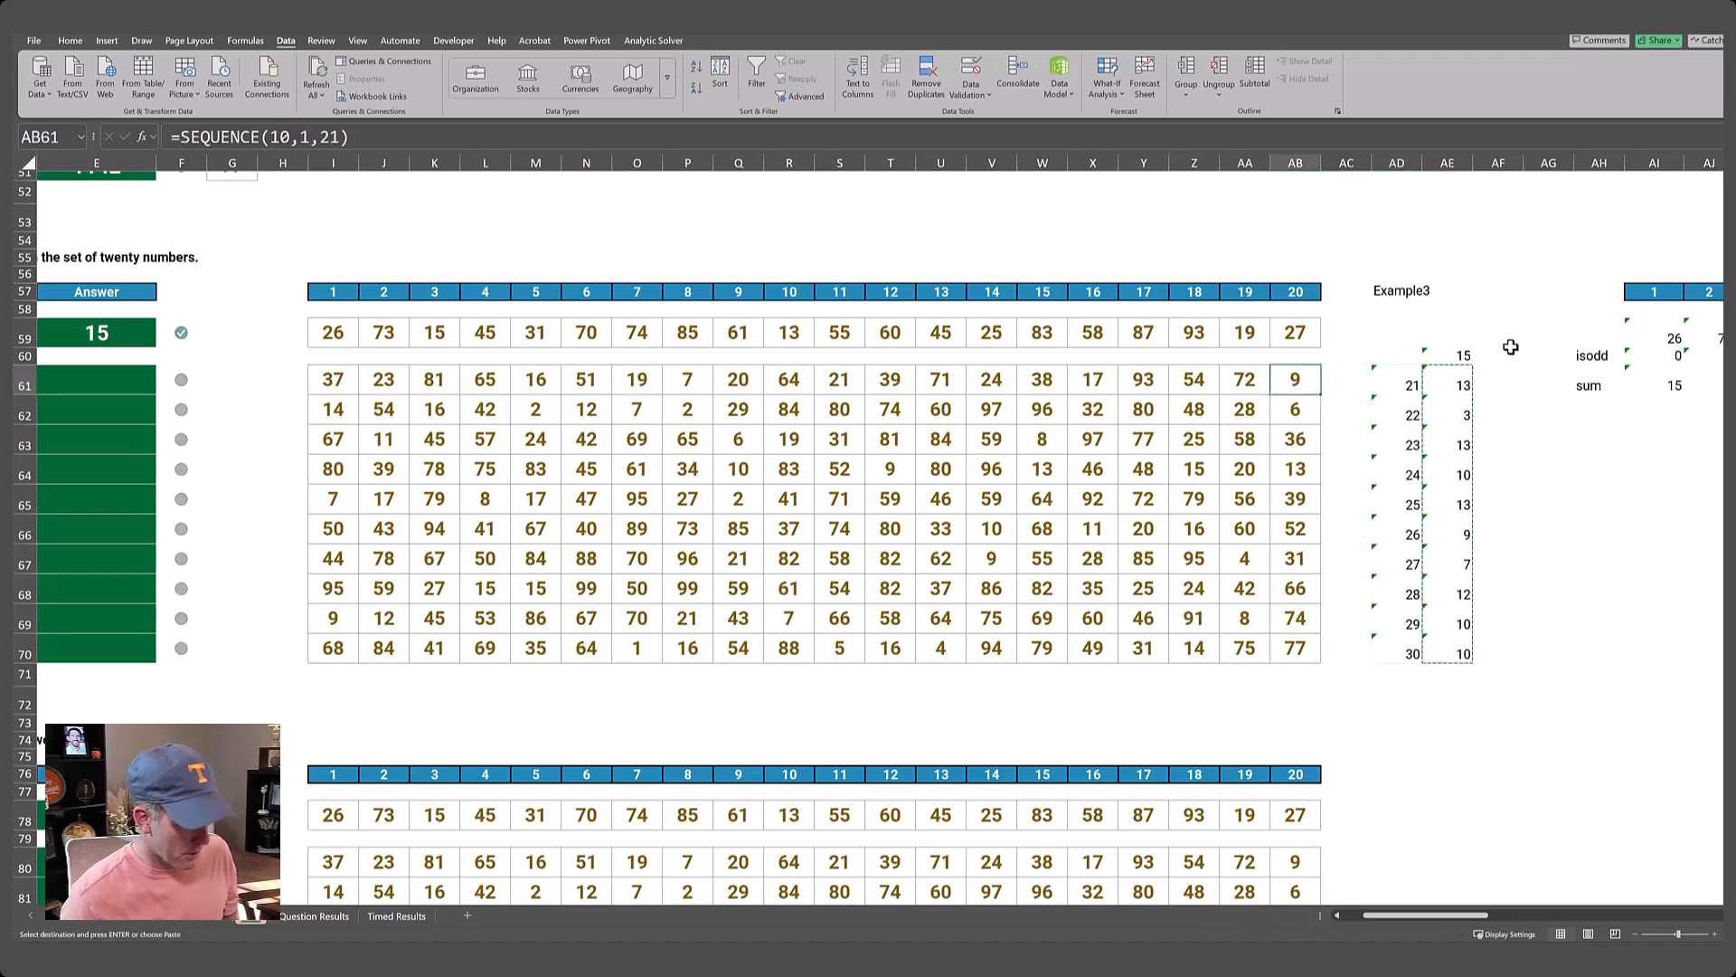
{"action": "key", "text": "ctrl+Left"}
{"action": "key", "text": "Right"}
{"action": "key", "text": "Right"}
{"action": "key", "text": "Right"}
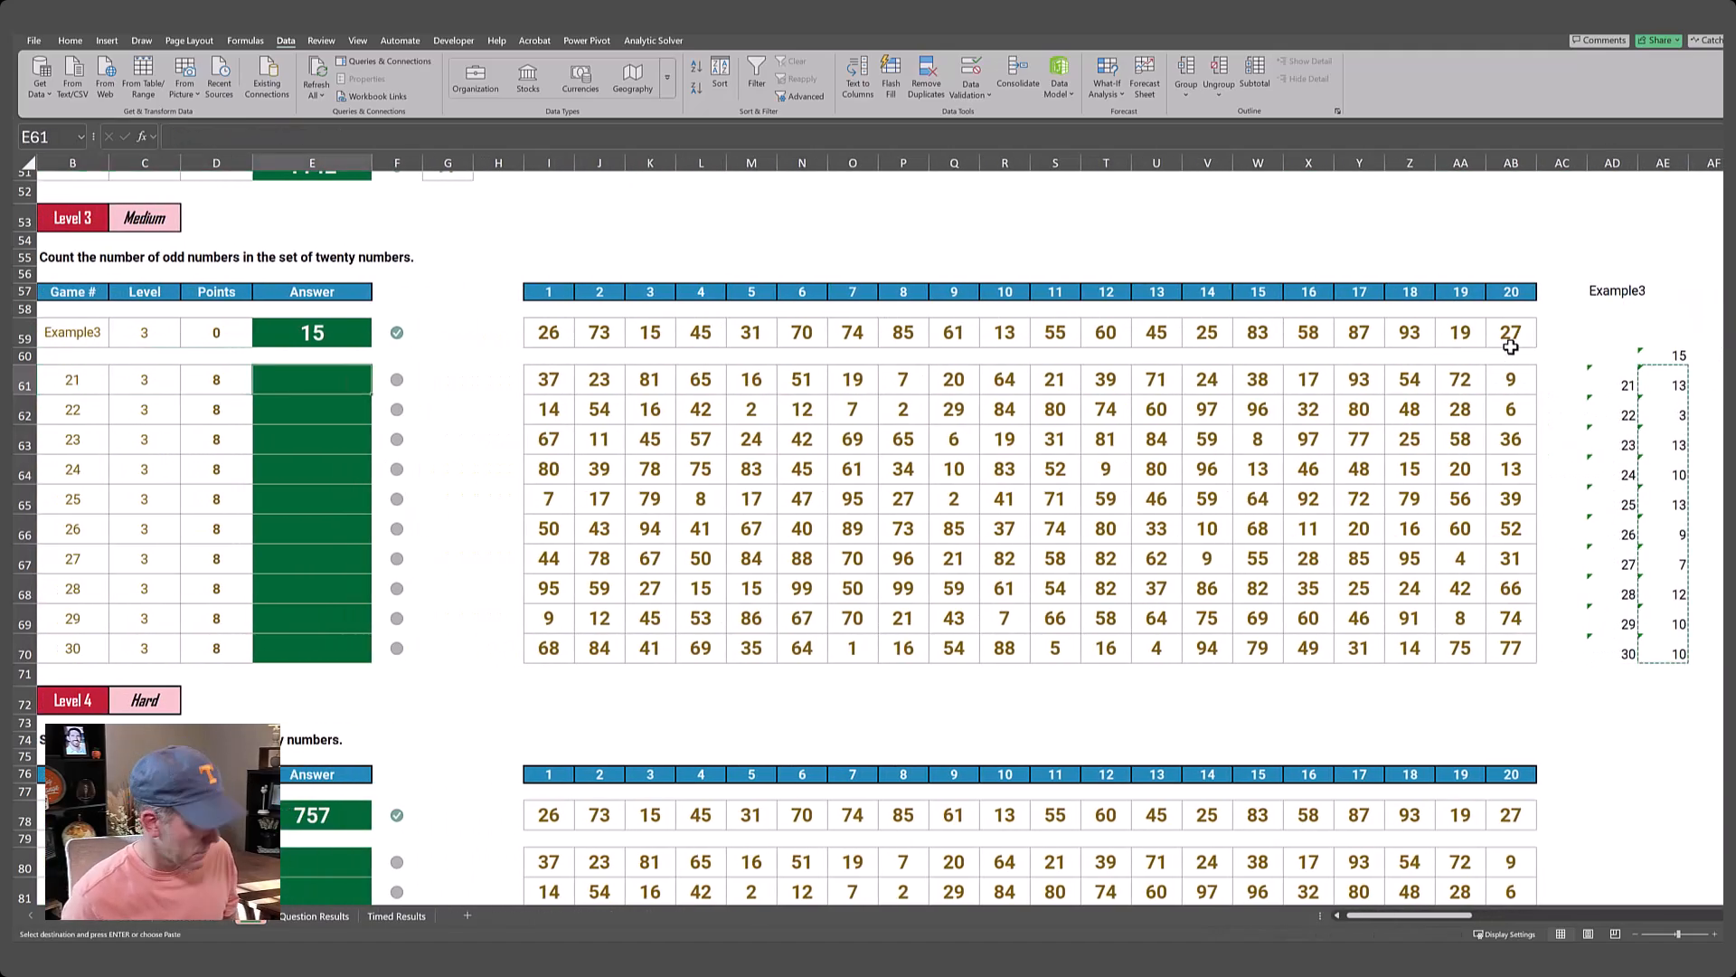
{"action": "key", "text": "alt+e"}
{"action": "key", "text": "s"}
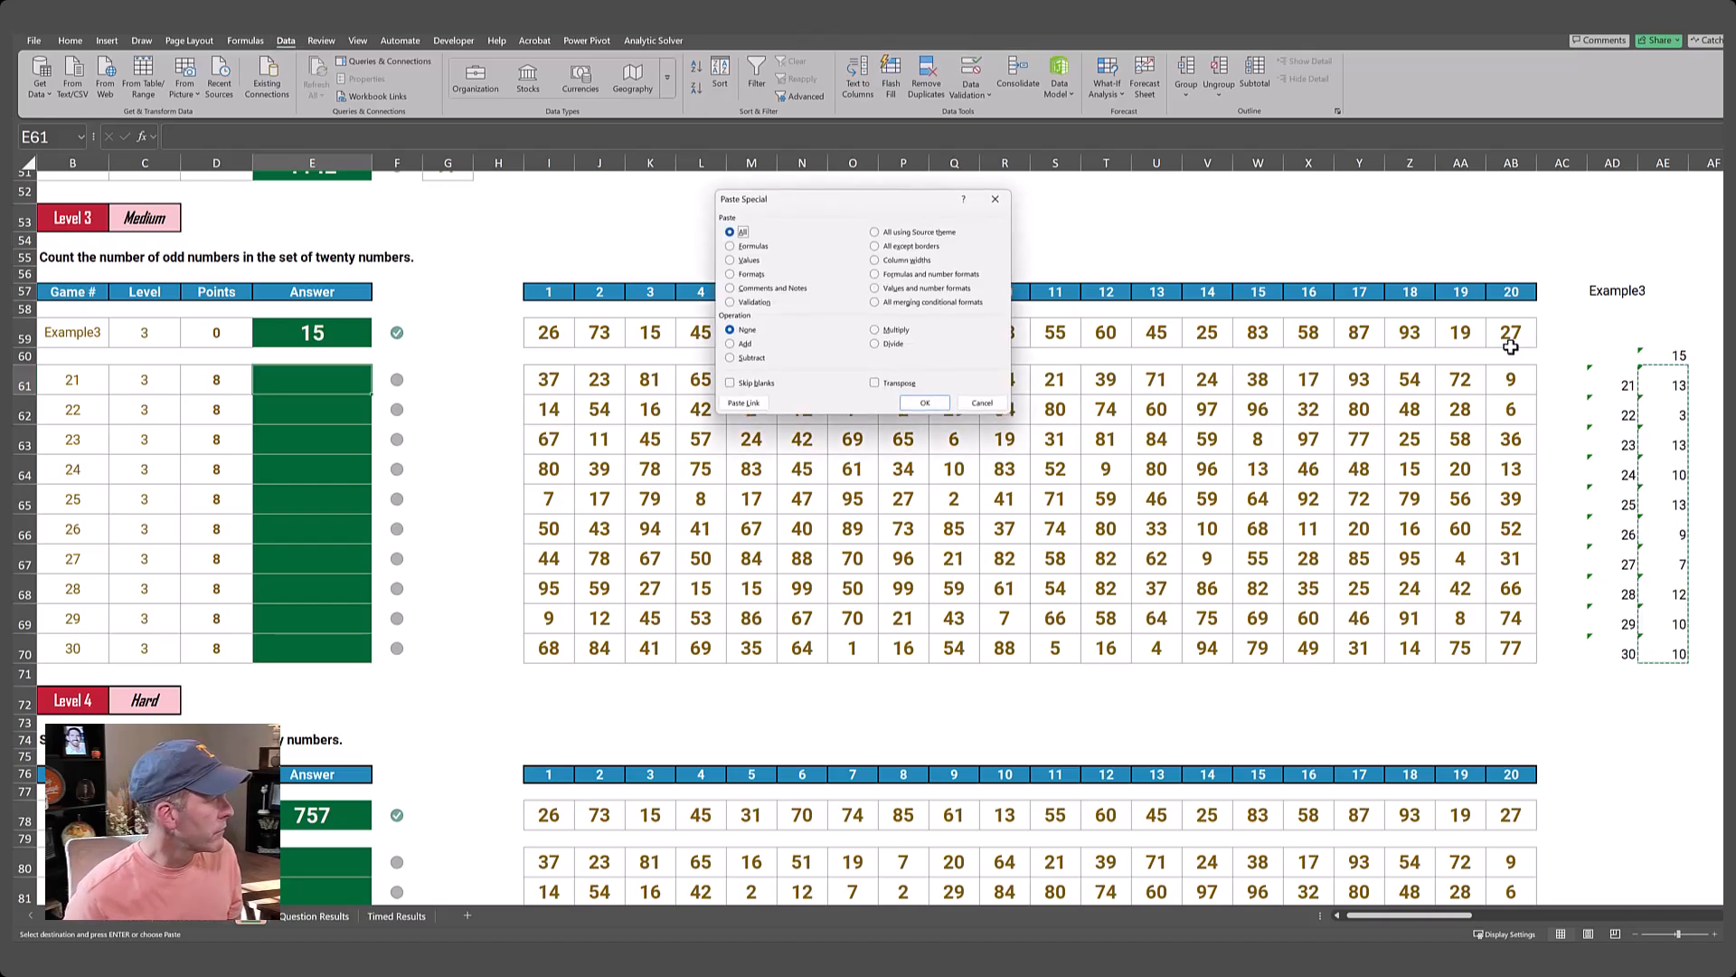
{"action": "key", "text": "v"}
{"action": "key", "text": "Return"}
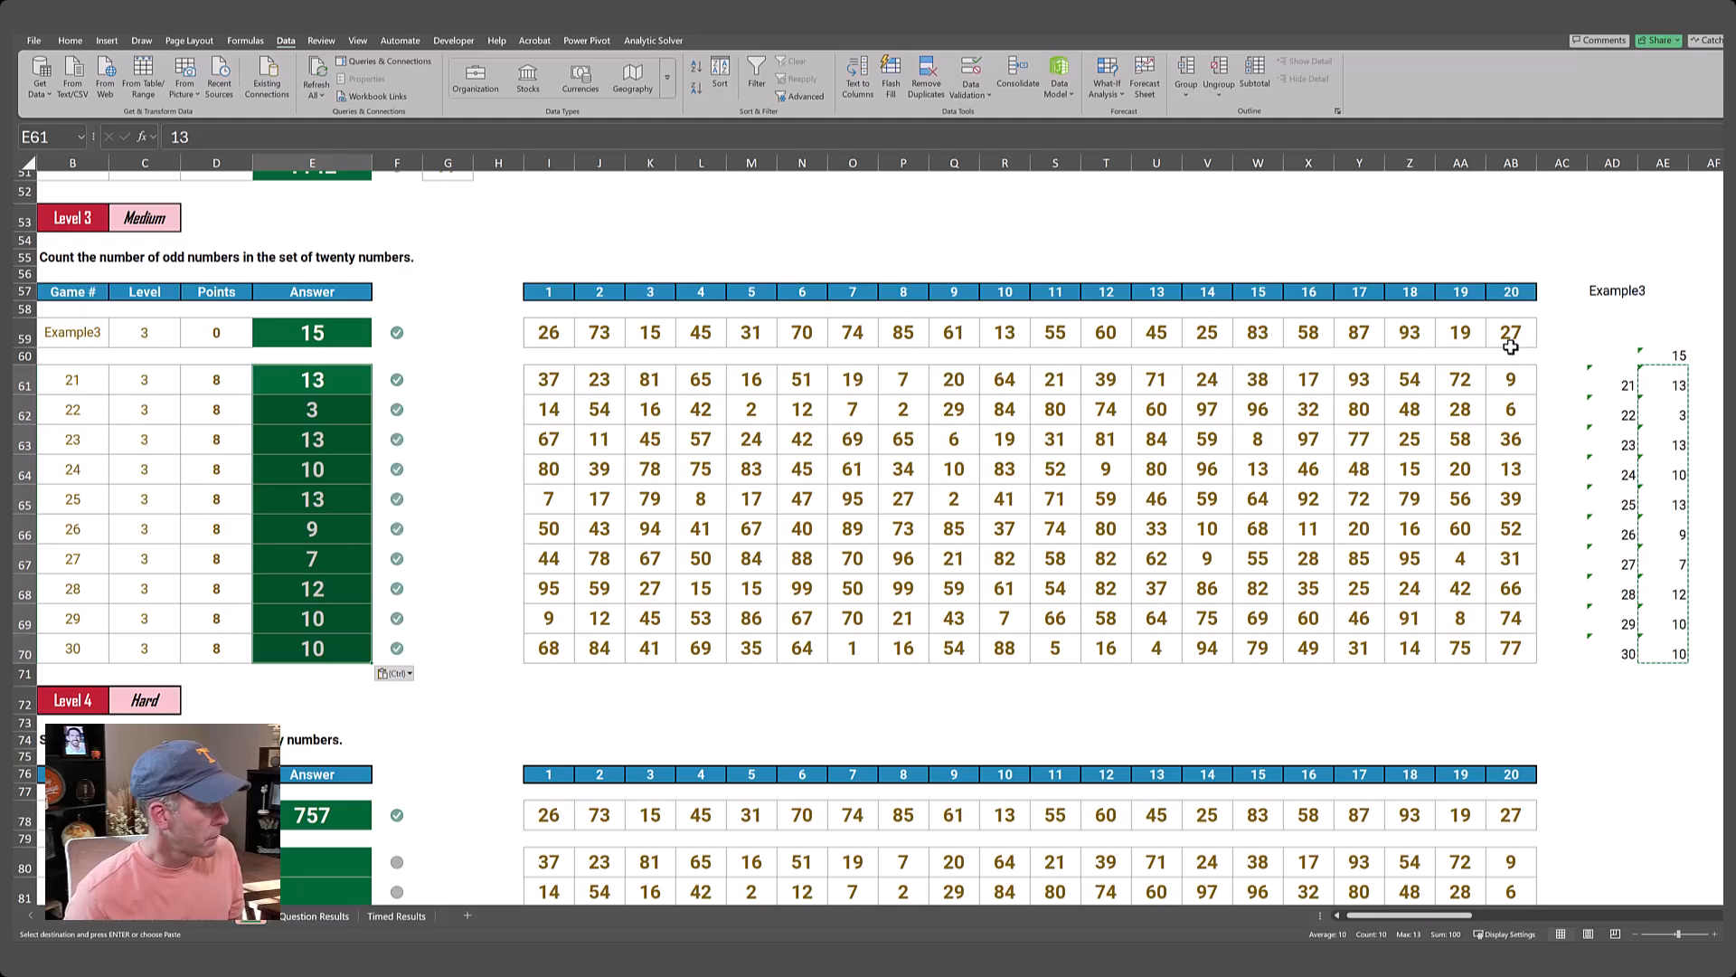
Check the Level 3 answer marks and compare the Level 3 instruction in B55 with the Level 4 instruction in B74.
{"action": "key", "text": "Right"}
{"action": "key", "text": "Right"}
{"action": "key", "text": "Left"}
{"action": "key", "text": "Left"}
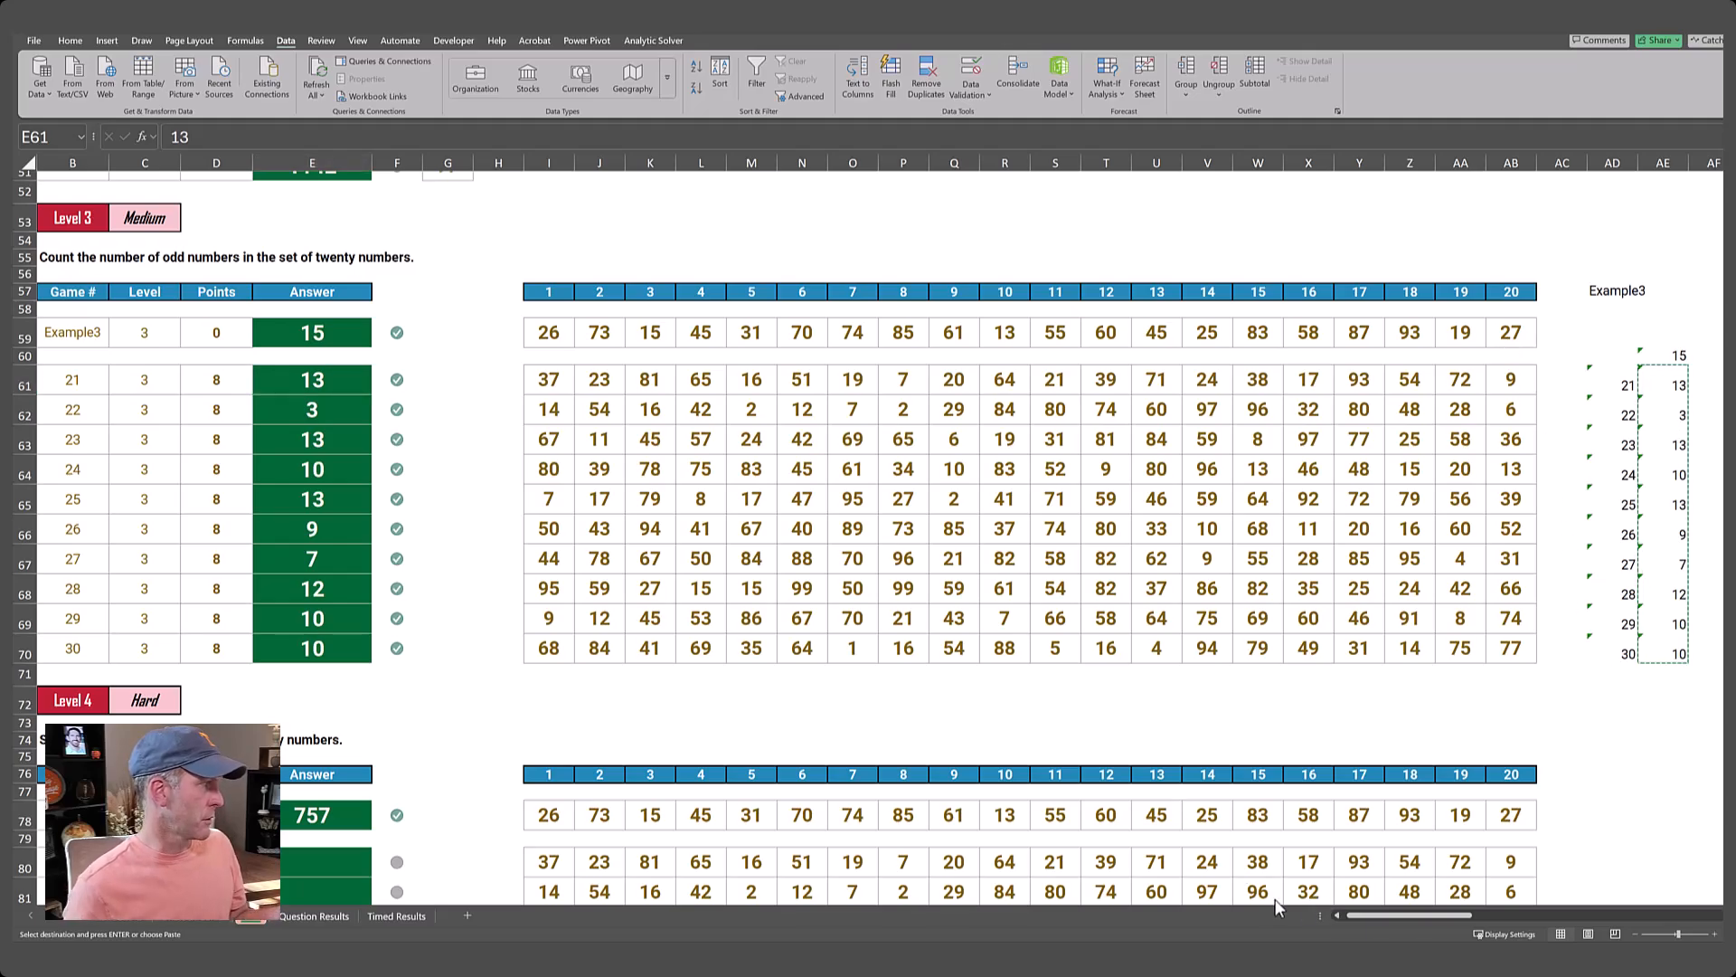
{"action": "left_click", "coordinate": [1337, 914]}
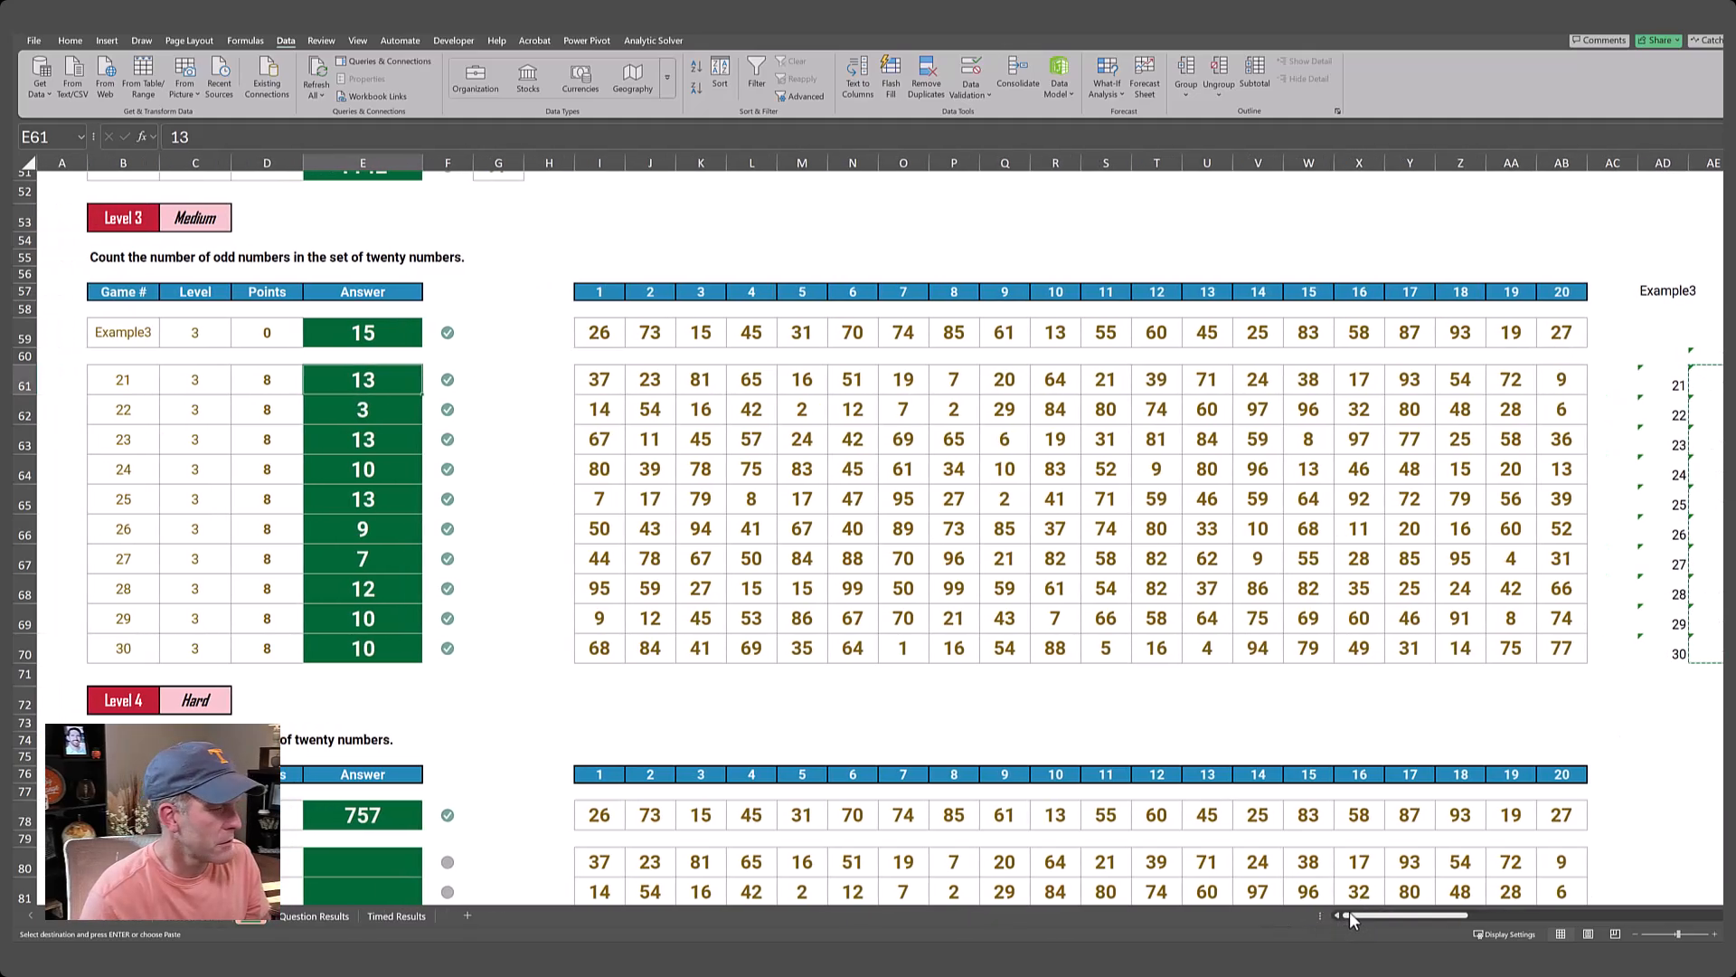
{"action": "left_click", "coordinate": [110, 258]}
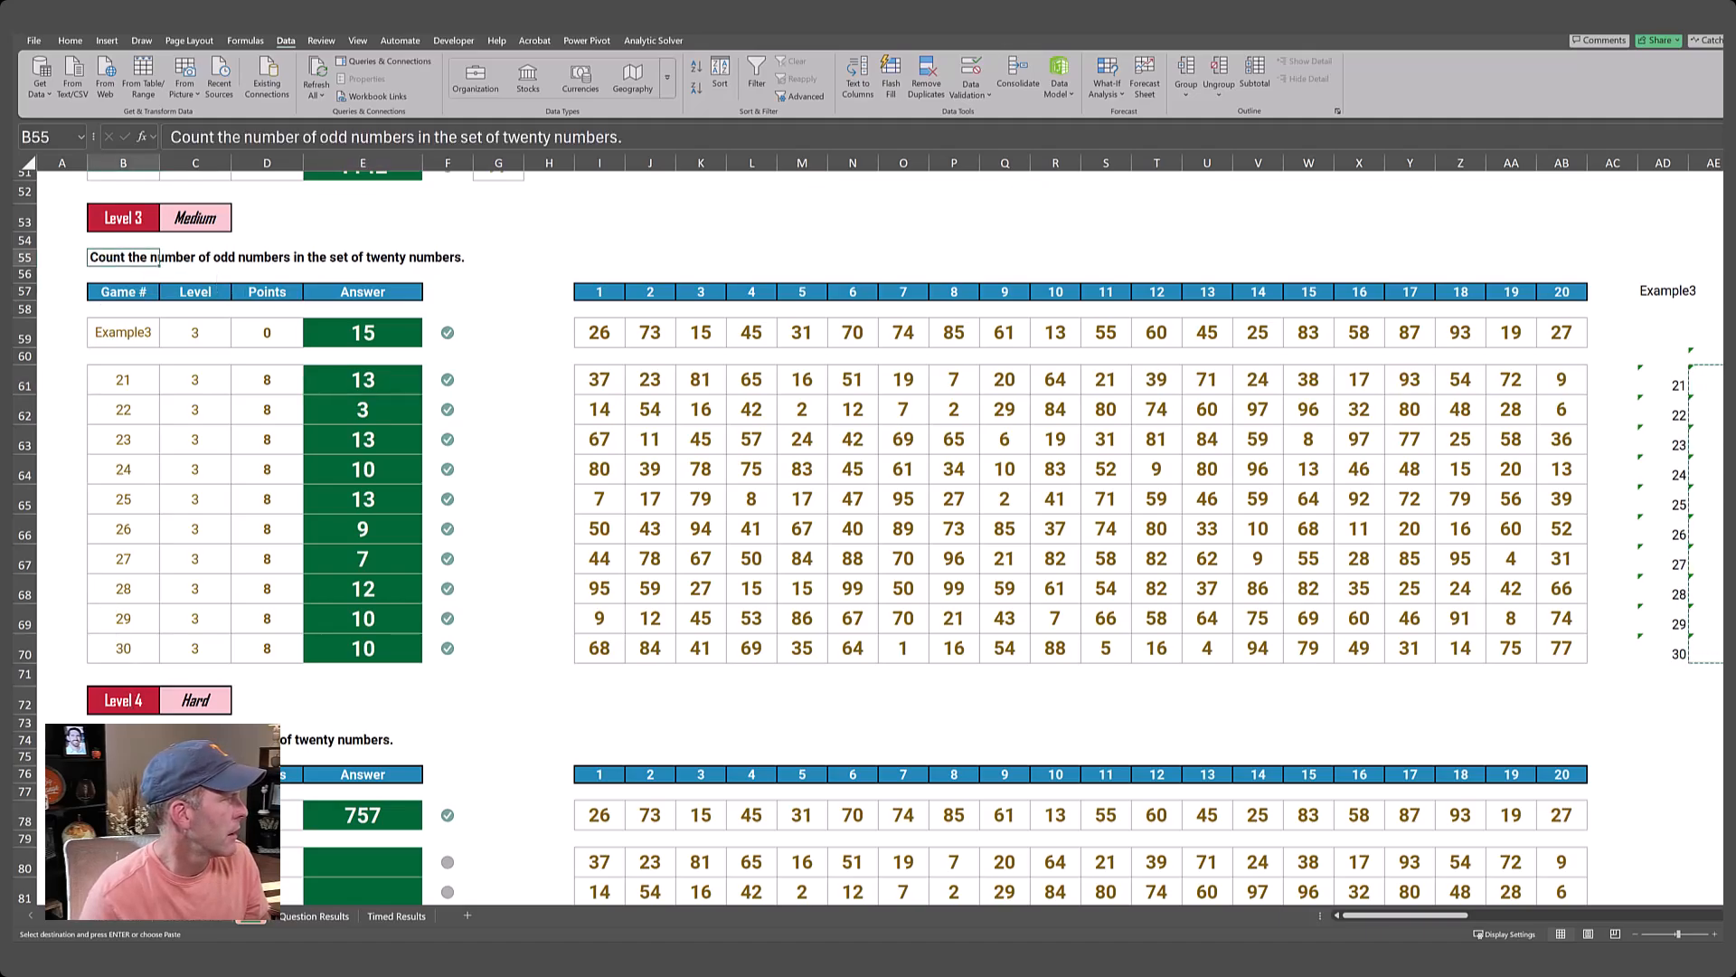
{"action": "left_click", "coordinate": [125, 740]}
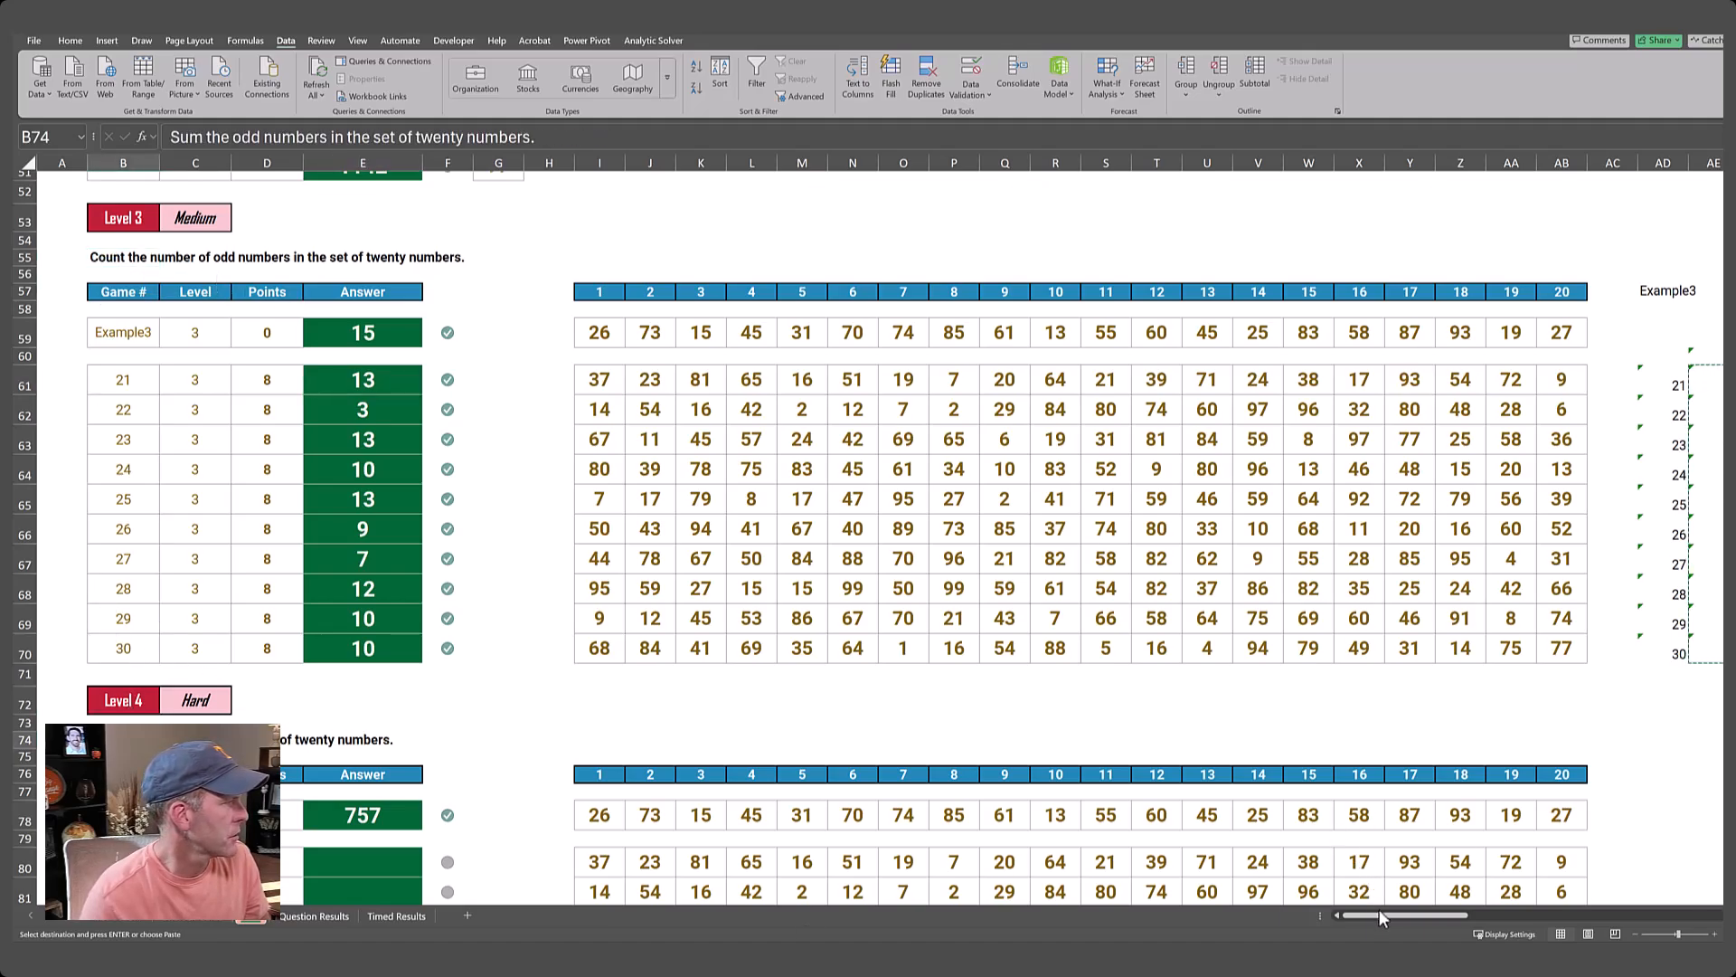
Copy the Level 3 helper block AH57:BB60, with number headers, looked-up row and isodd row, to Level 4 starting at AH76.
{"action": "left_click_drag", "start_coordinate": [1381, 913], "coordinate": [1444, 922]}
{"action": "left_click_drag", "start_coordinate": [1049, 292], "coordinate": [1650, 355]}
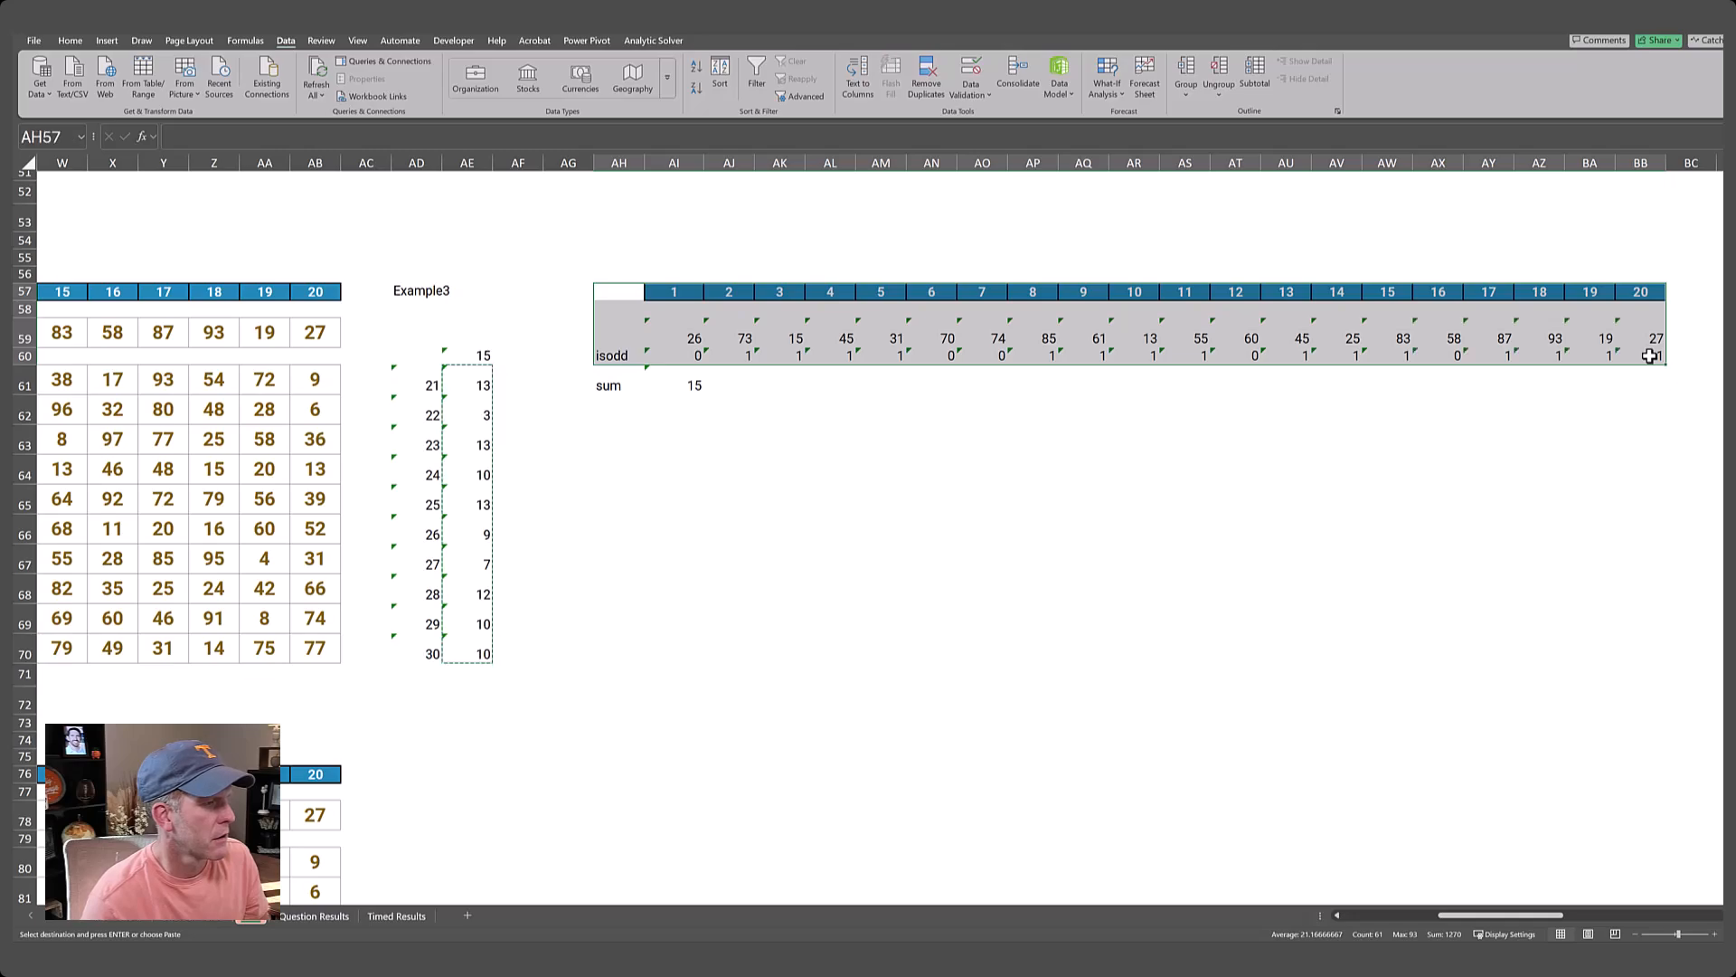
{"action": "key", "text": "ctrl+c"}
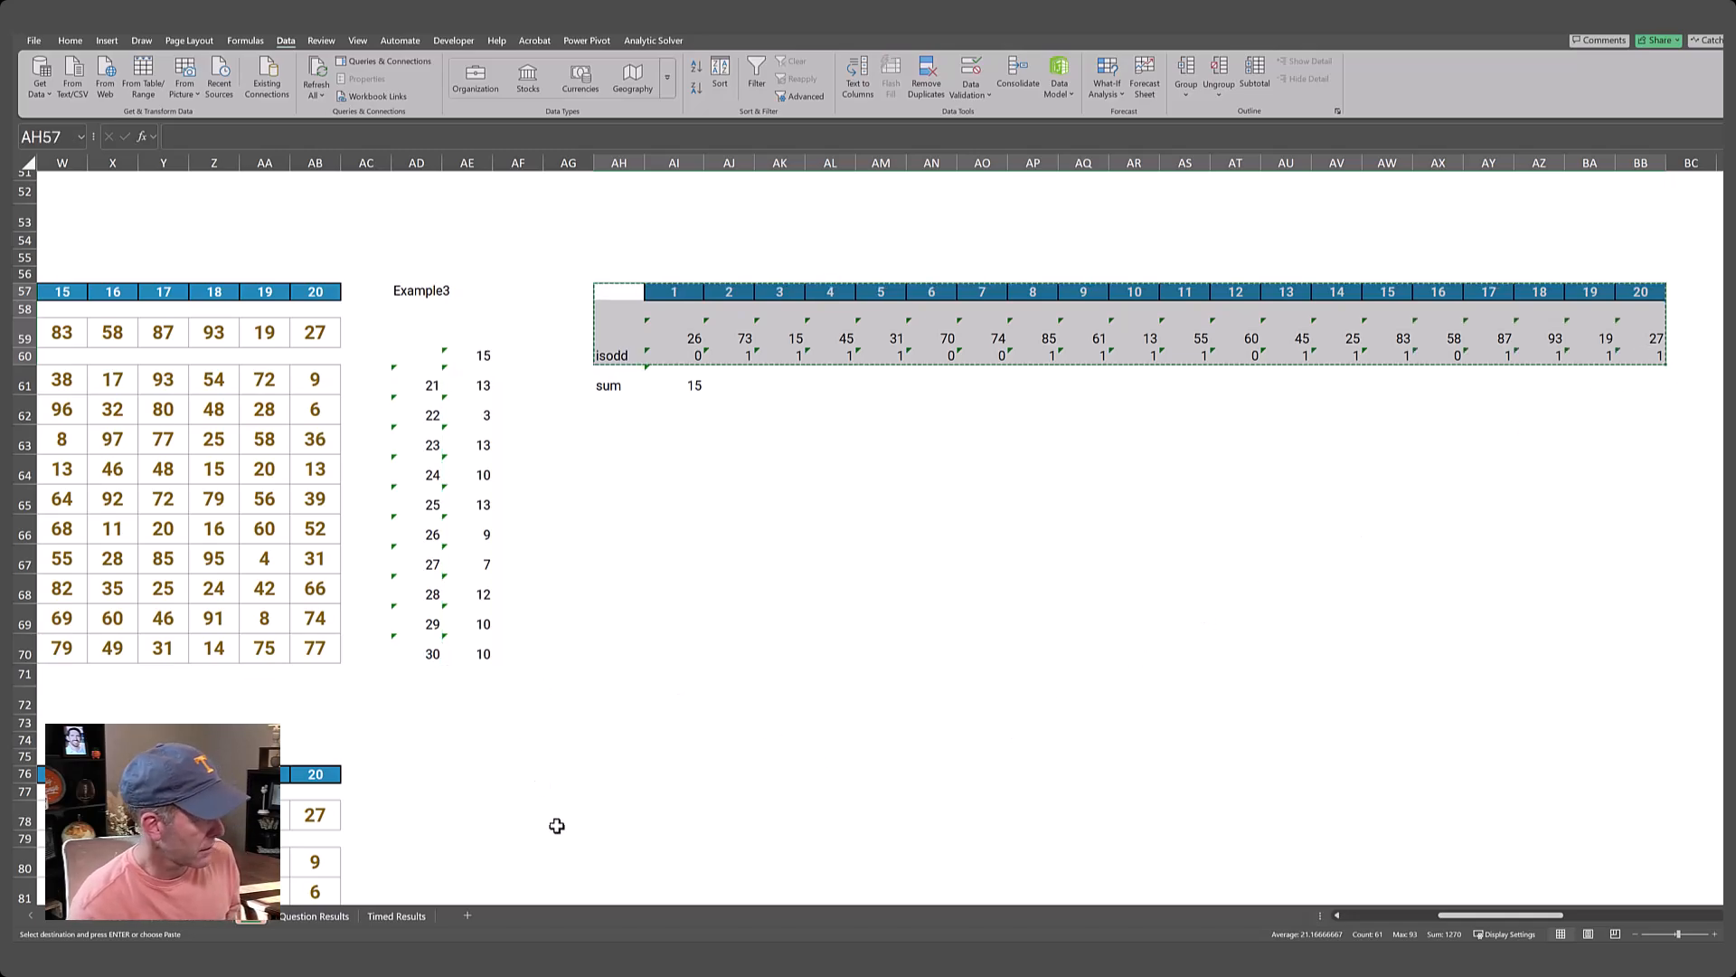
{"action": "key", "text": "Down"}
{"action": "key", "text": "Down"}
{"action": "key", "text": "Down"}
{"action": "key", "text": "Down"}
{"action": "key", "text": "Down"}
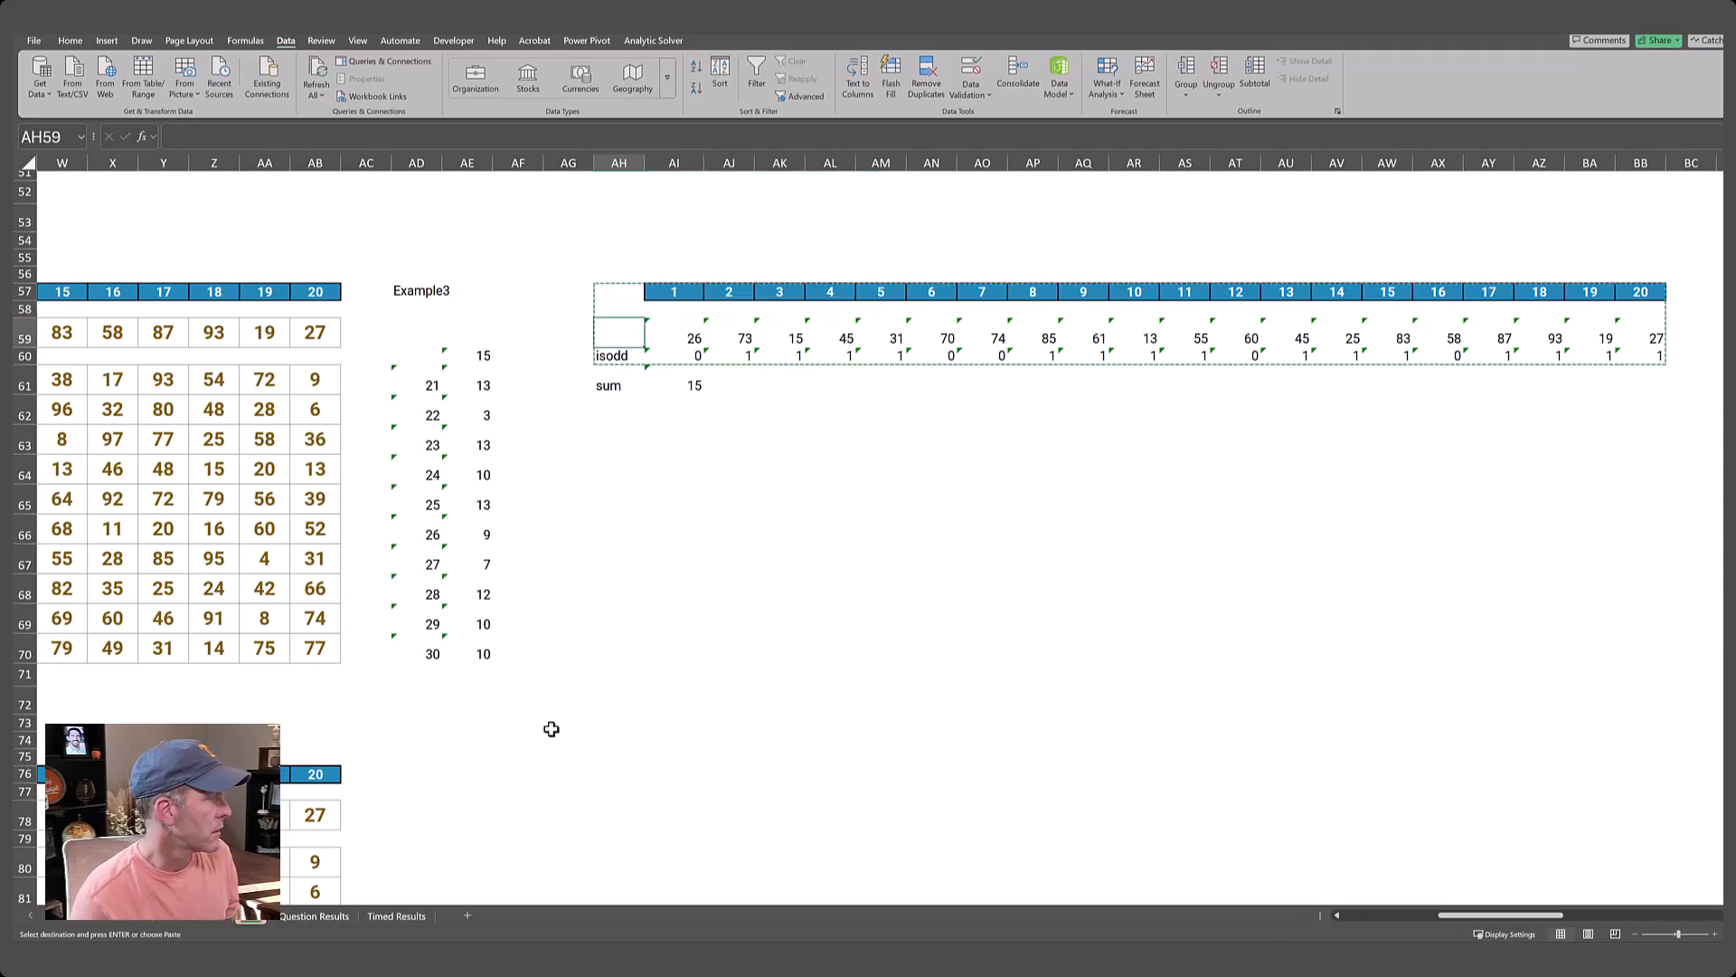
{"action": "key", "text": "Down"}
{"action": "key", "text": "Down"}
{"action": "key", "text": "Down"}
{"action": "key", "text": "Down"}
{"action": "key", "text": "Down"}
{"action": "key", "text": "Down"}
{"action": "key", "text": "Down"}
{"action": "key", "text": "Down"}
{"action": "key", "text": "Down"}
{"action": "key", "text": "Down"}
{"action": "key", "text": "Down"}
{"action": "key", "text": "Down"}
{"action": "key", "text": "Down"}
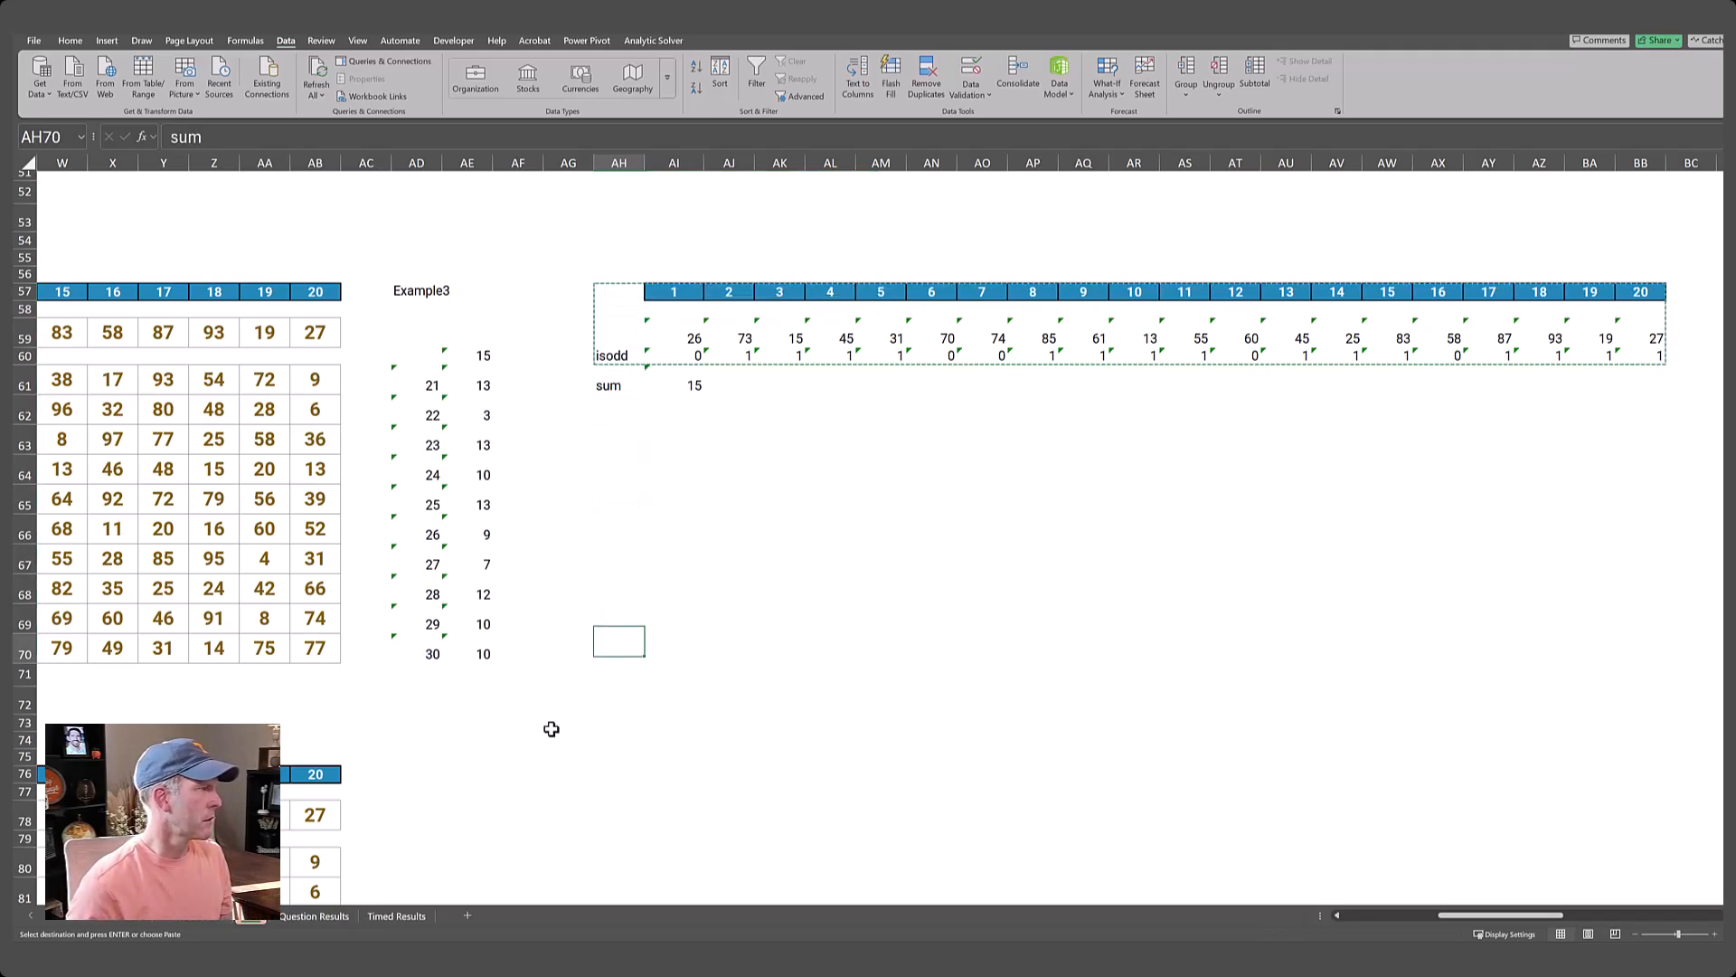
{"action": "key", "text": "Down"}
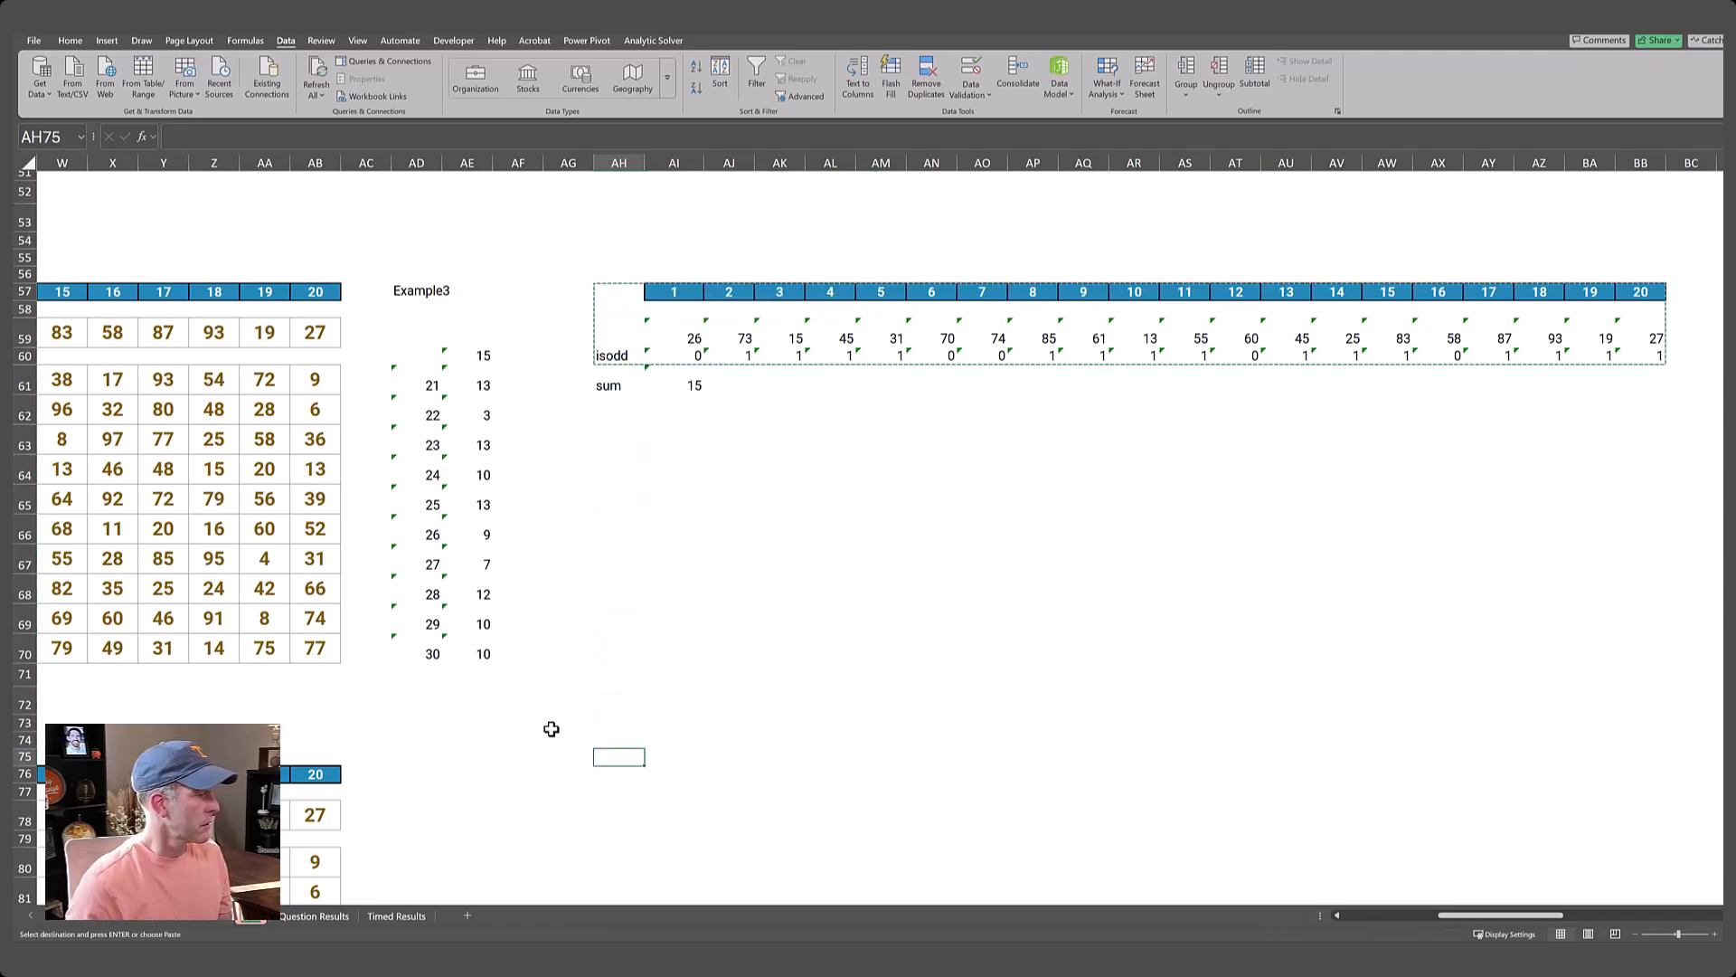
{"action": "key", "text": "ctrl+v"}
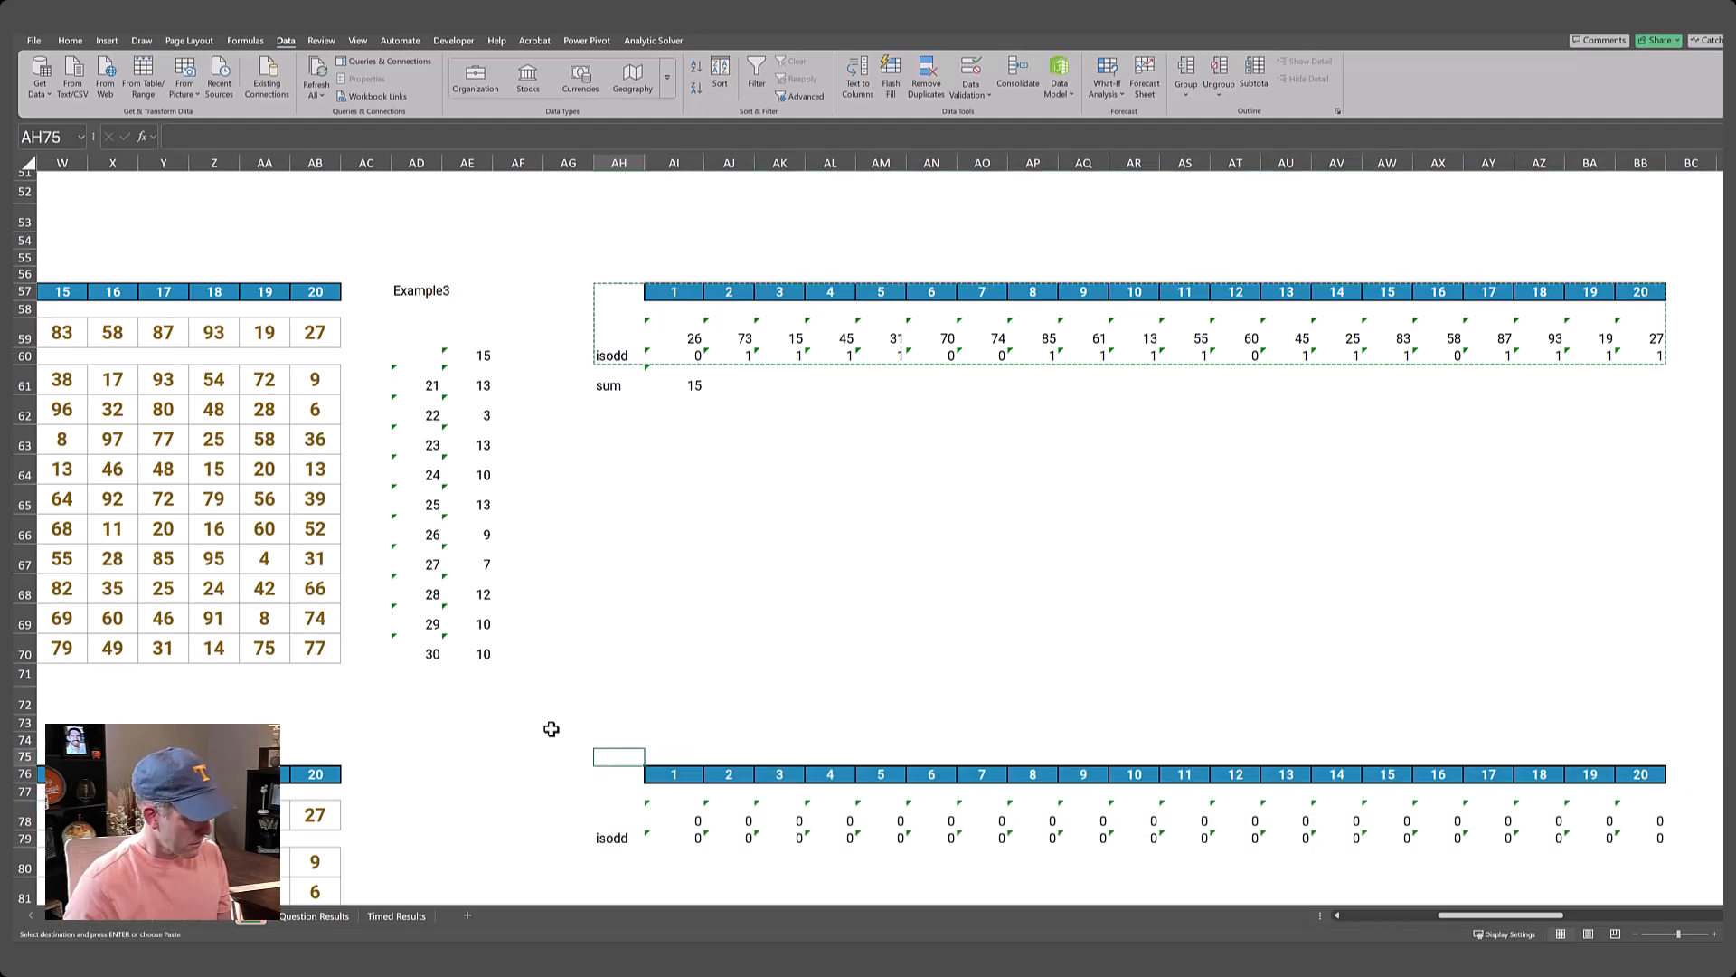
Enter Example4 in AD76 as the lookup value for the Level 4 helper rows.
{"action": "key", "text": "Left"}
{"action": "key", "text": "Left"}
{"action": "key", "text": "Left"}
{"action": "key", "text": "Left"}
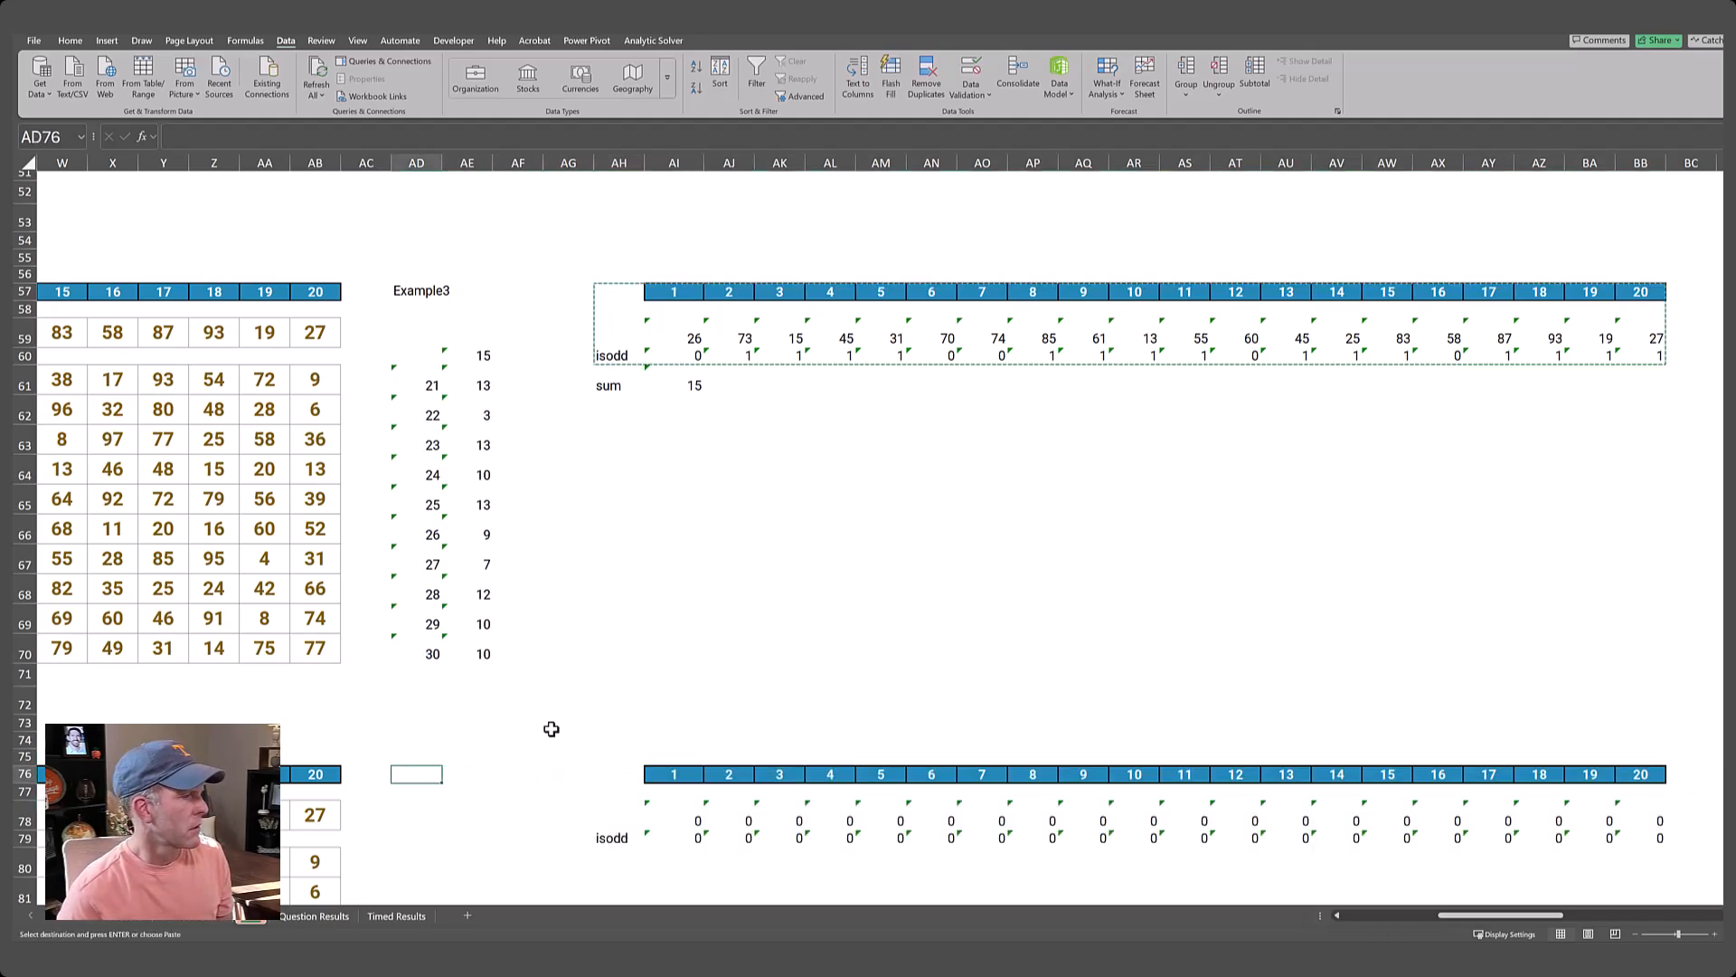
{"action": "type", "text": "Example"}
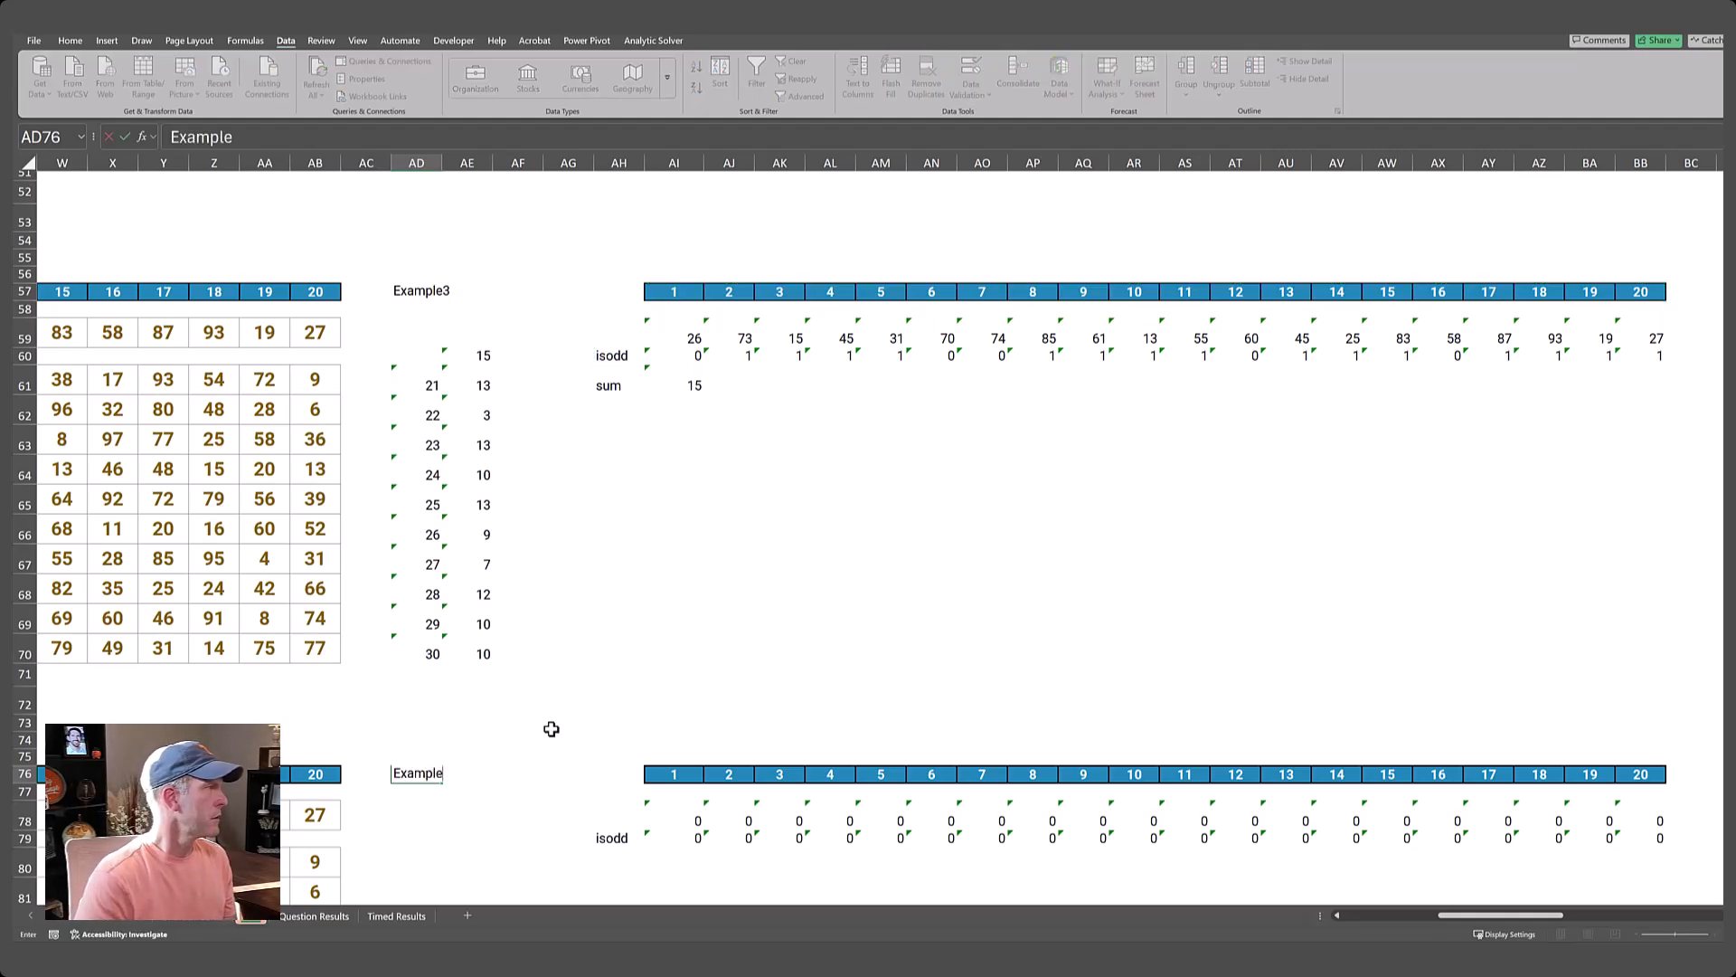
{"action": "type", "text": "4"}
{"action": "key", "text": "Return"}
Check the copied XLOOKUP formula in AI78 and the Level 4 numbers it returns.
{"action": "key", "text": "Down"}
{"action": "key", "text": "Up"}
{"action": "key", "text": "Right"}
{"action": "key", "text": "Down"}
{"action": "key", "text": "Down"}
{"action": "key", "text": "Up"}
{"action": "key", "text": "Up"}
{"action": "key", "text": "Down"}
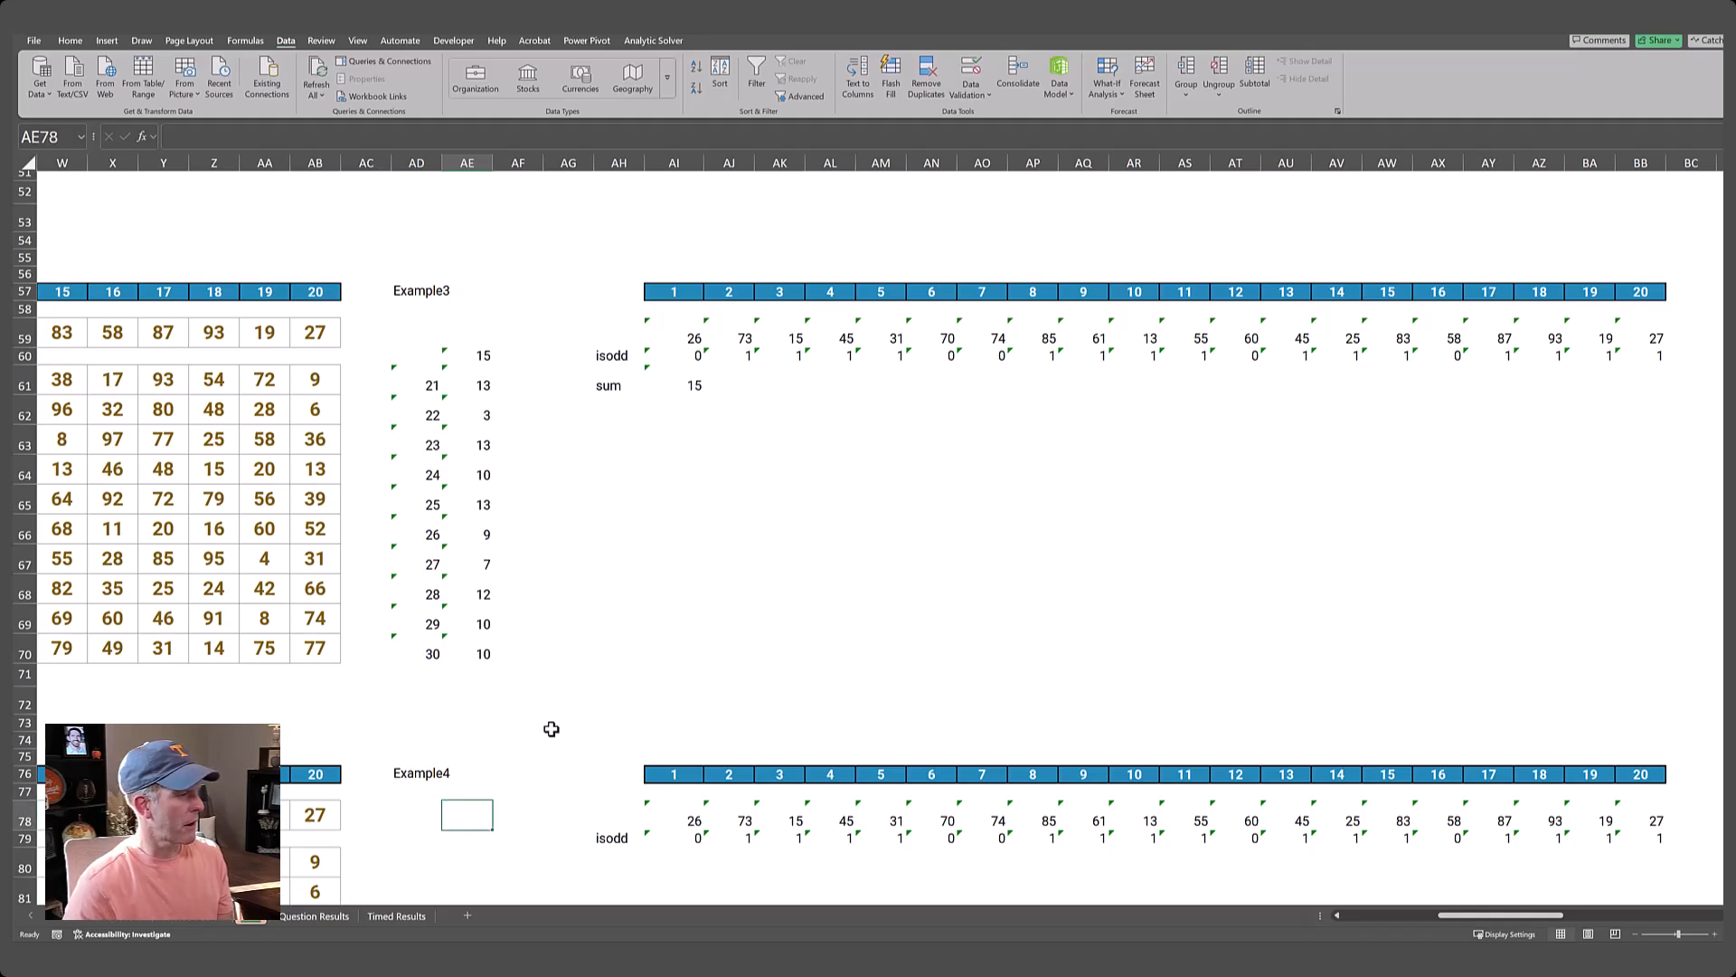
{"action": "key", "text": "Right"}
{"action": "key", "text": "Right"}
{"action": "key", "text": "Right"}
{"action": "key", "text": "Right"}
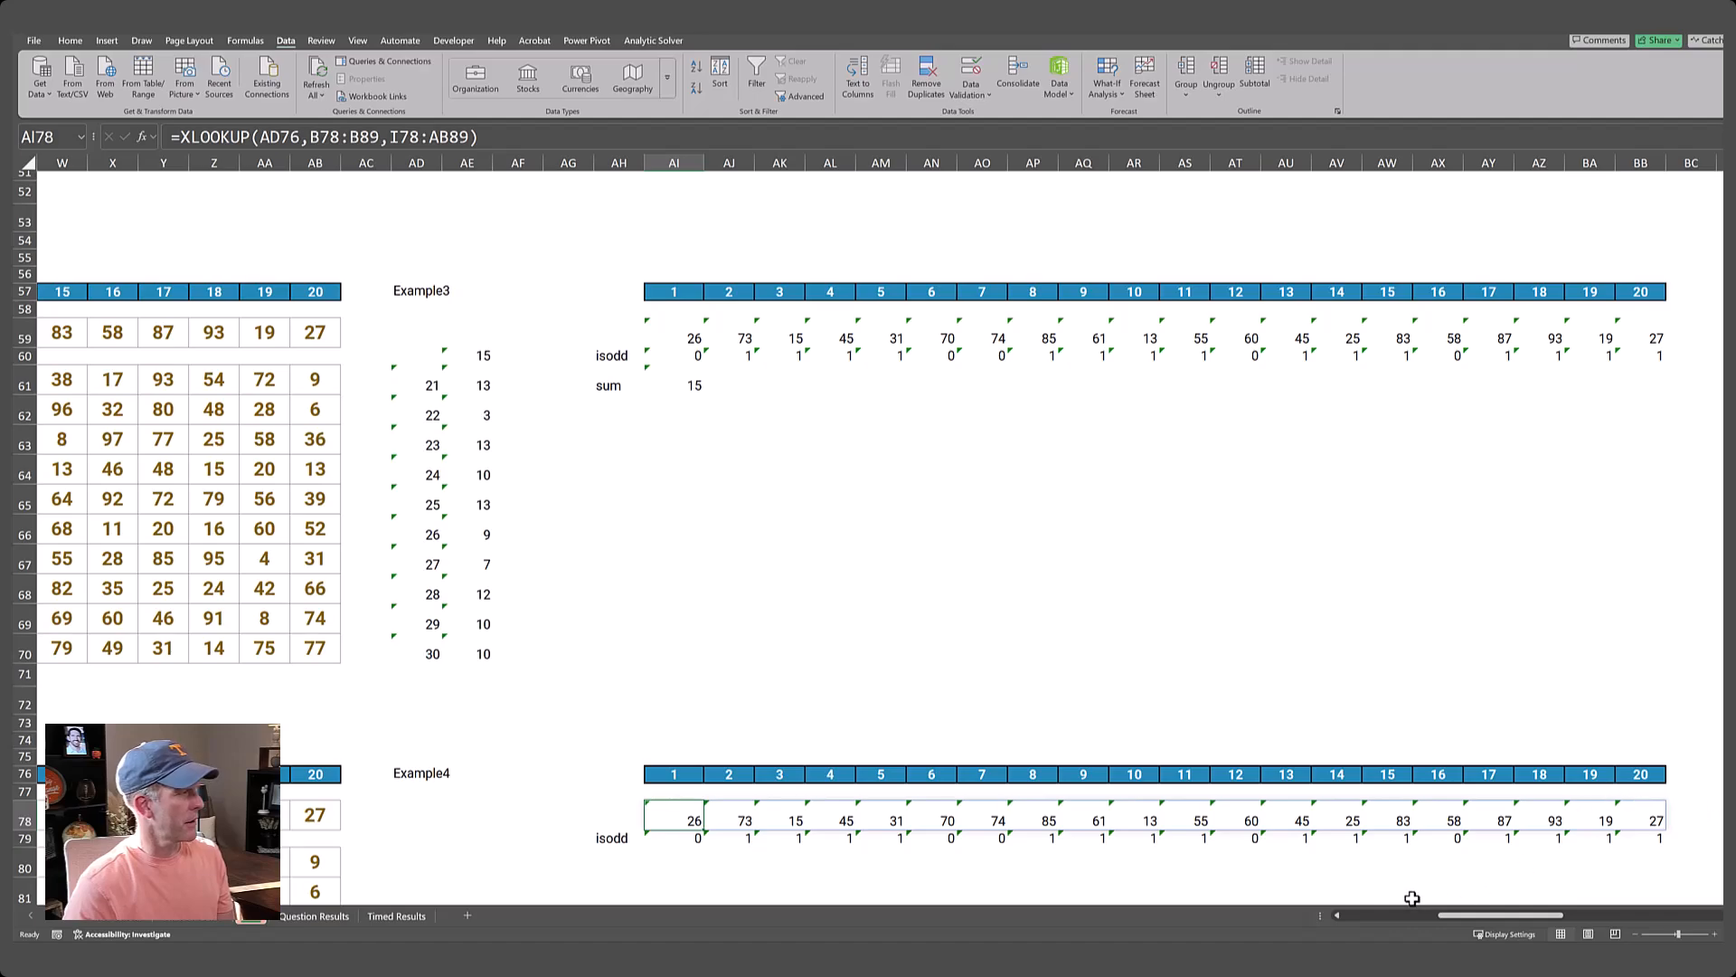
{"action": "key", "text": "Left"}
{"action": "key", "text": "Left"}
{"action": "key", "text": "Left"}
{"action": "key", "text": "Left"}
{"action": "key", "text": "Left"}
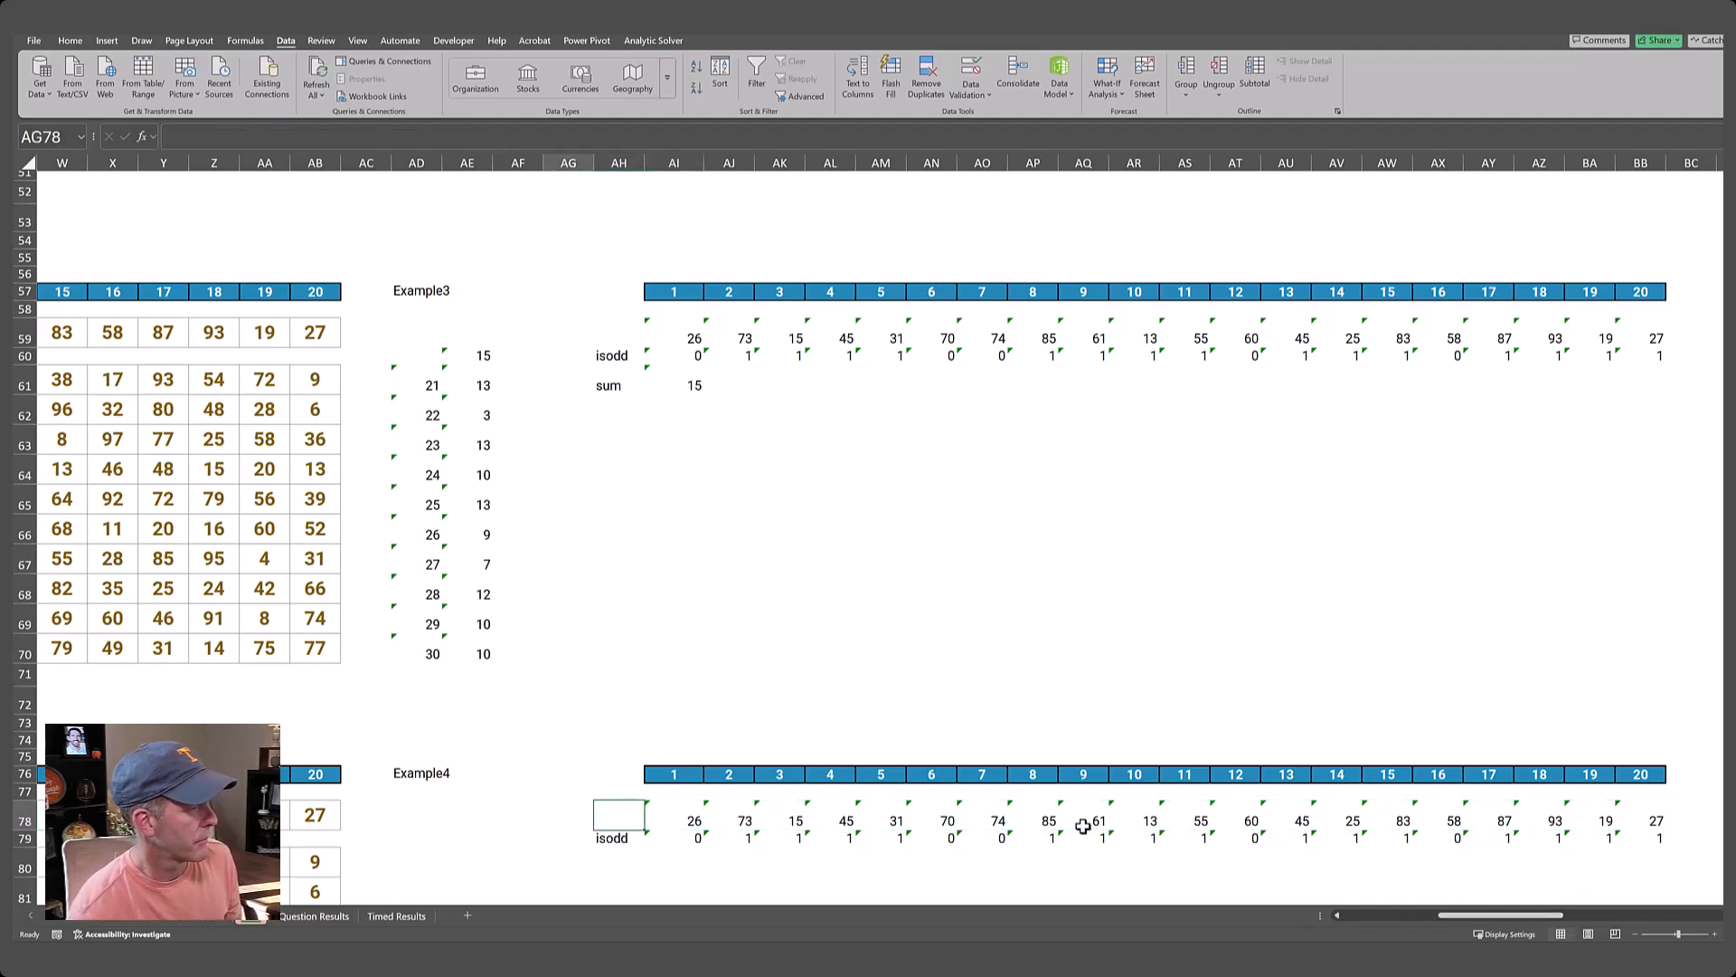
Set the lookup value in AD76 to game 31 to test the Level 4 lookup.
{"action": "key", "text": "Up"}
{"action": "key", "text": "Up"}
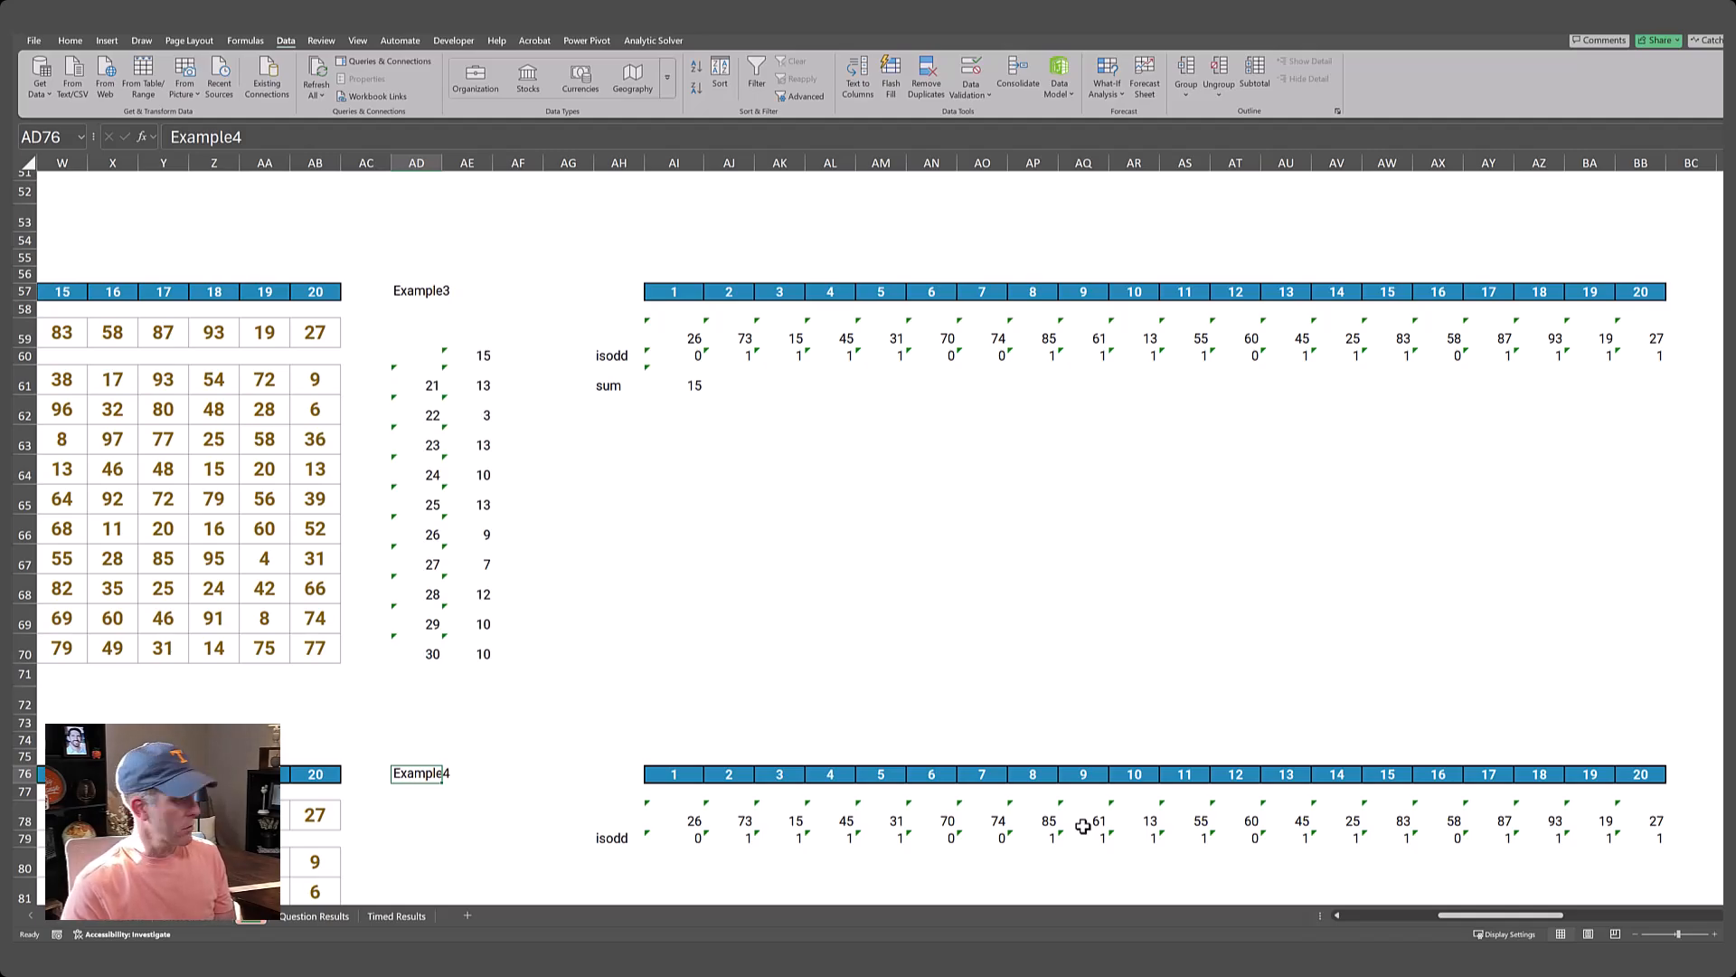
{"action": "type", "text": "31"}
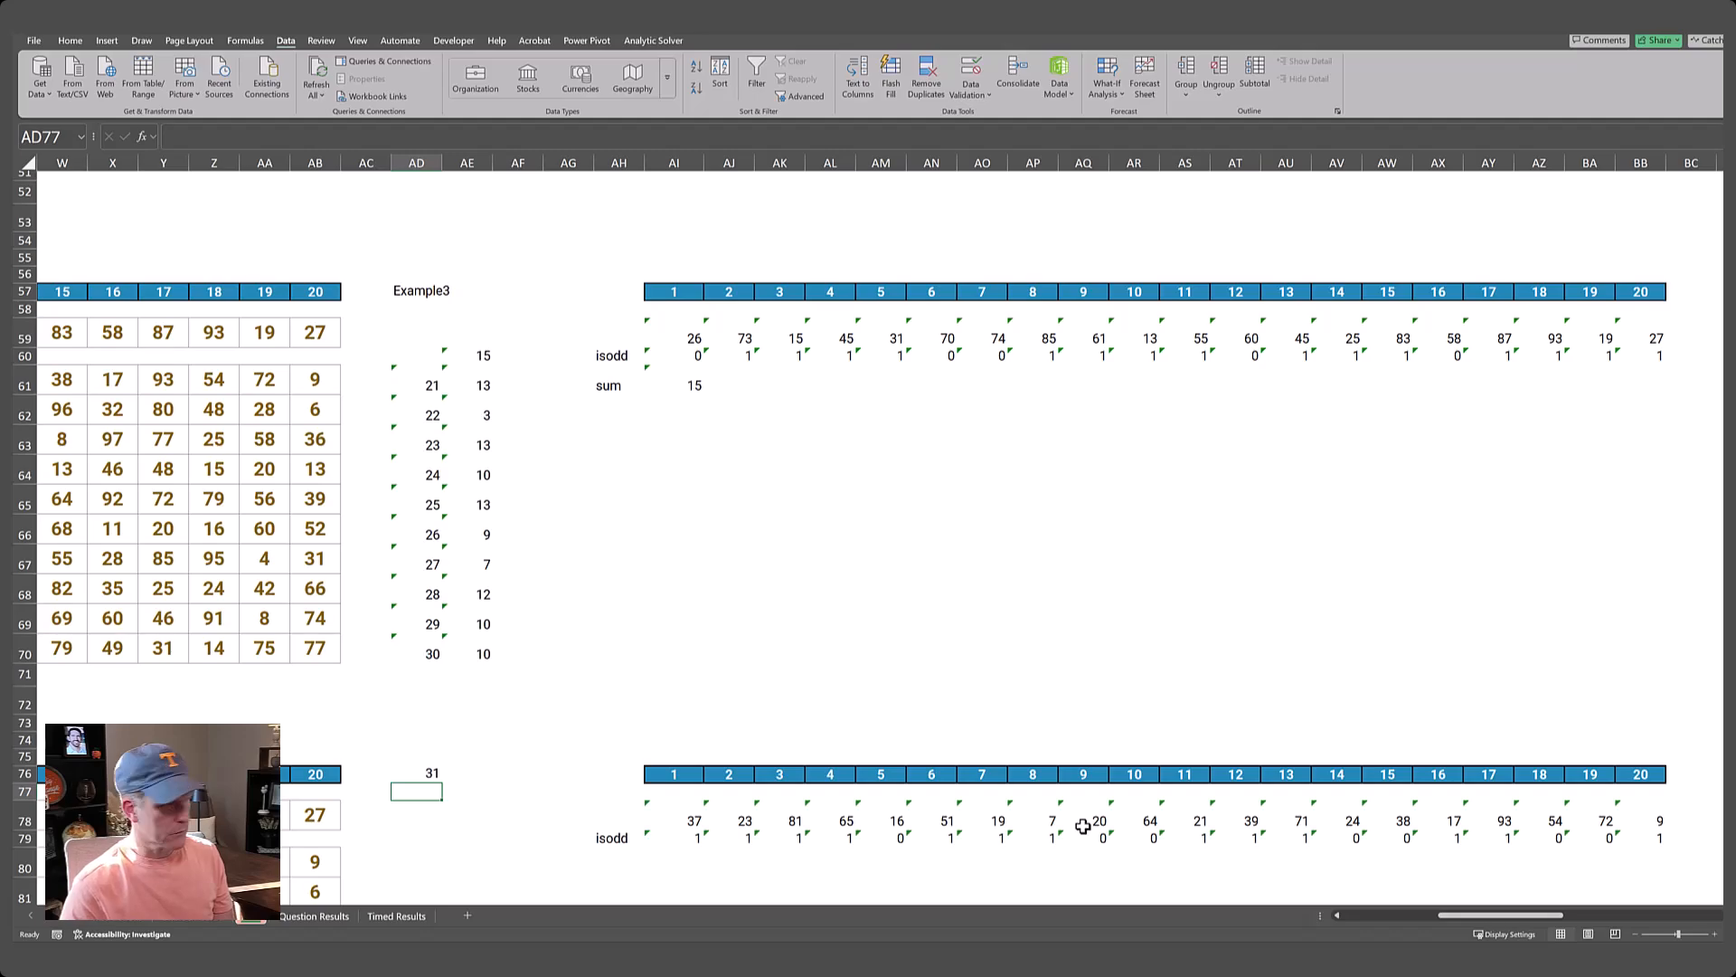
Compare the Level 4 source numbers with the looked-up row starting at AI78.
{"action": "key", "text": "Left"}
{"action": "key", "text": "Down"}
{"action": "key", "text": "Down"}
{"action": "key", "text": "Up"}
{"action": "key", "text": "Left"}
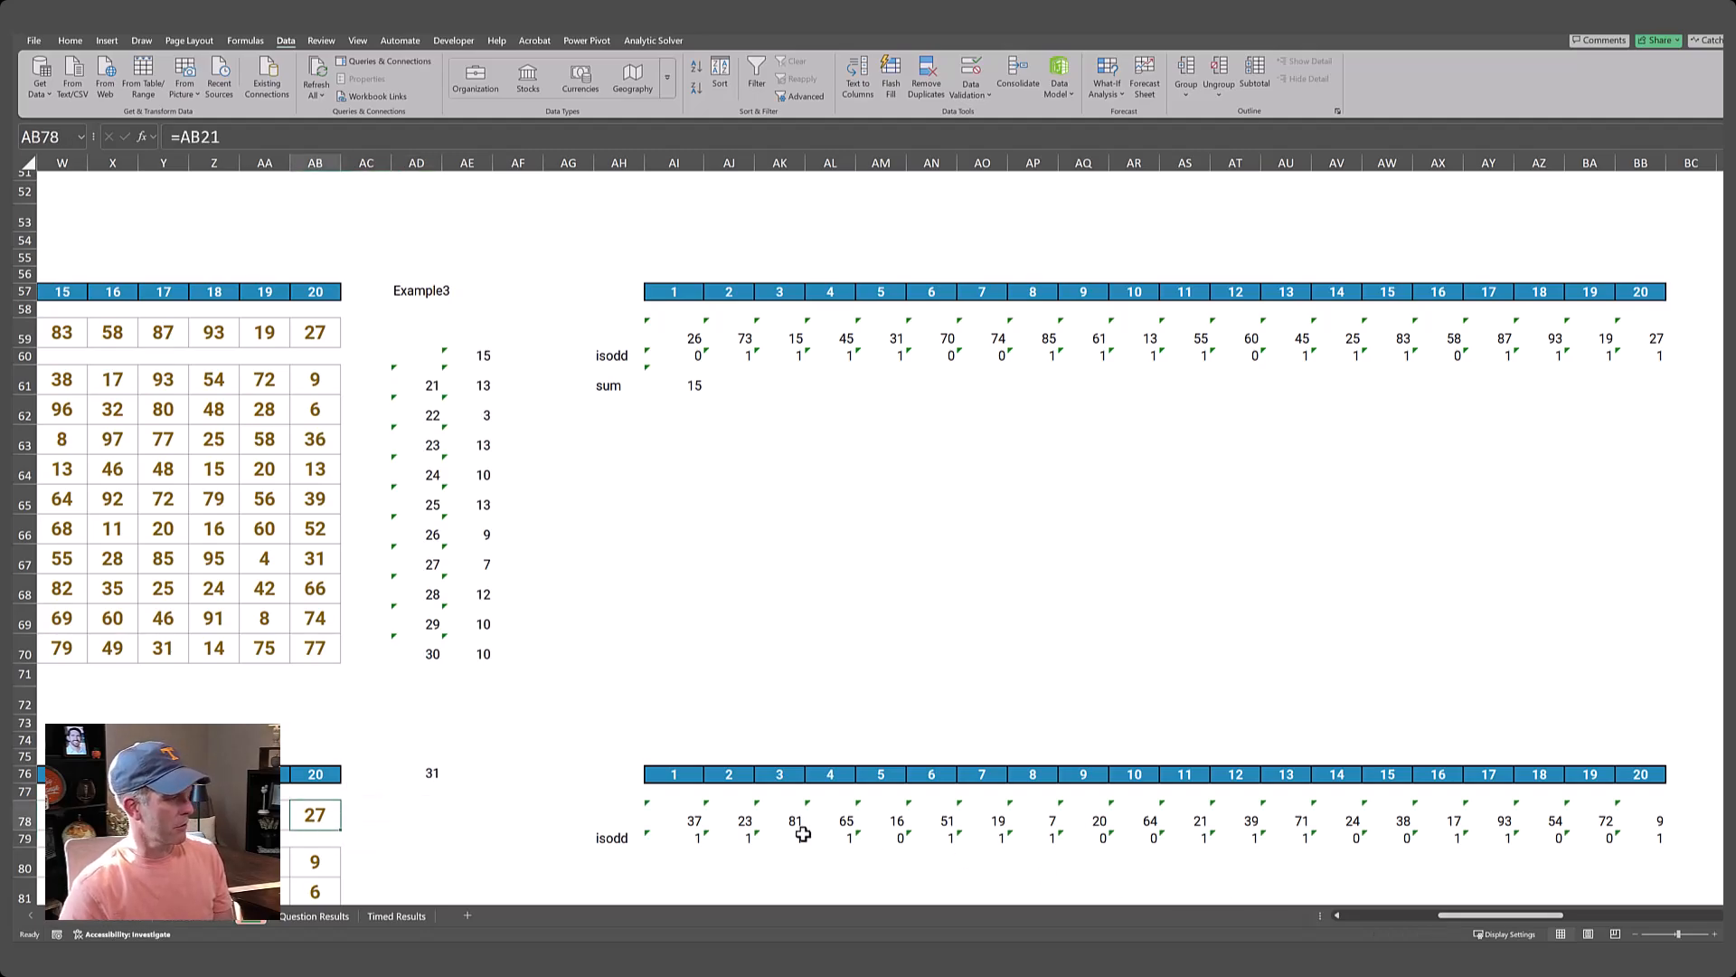
{"action": "key", "text": "ctrl+Left"}
{"action": "key", "text": "ctrl+Left"}
{"action": "key", "text": "ctrl+Right"}
{"action": "key", "text": "ctrl+Right"}
{"action": "key", "text": "ctrl+Right"}
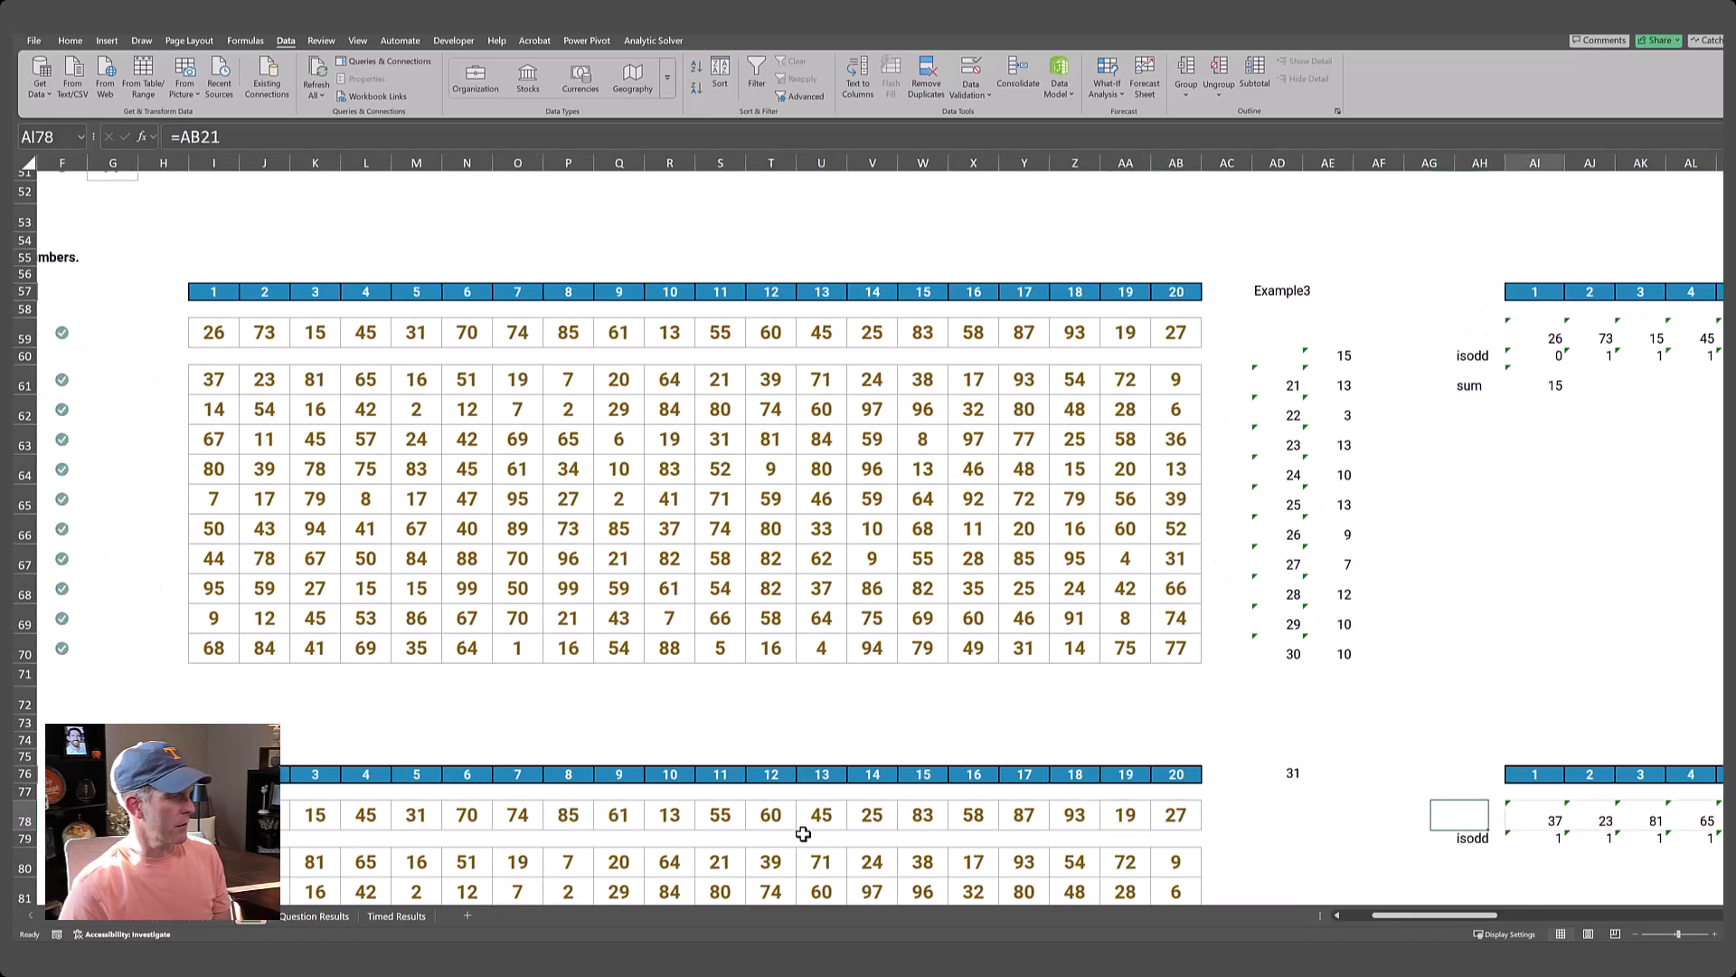
Label AH80, below the Level 4 isodd label, as the sumproduct row.
{"action": "scroll", "coordinate": [803, 833], "scroll_direction": "down", "scroll_amount": 1}
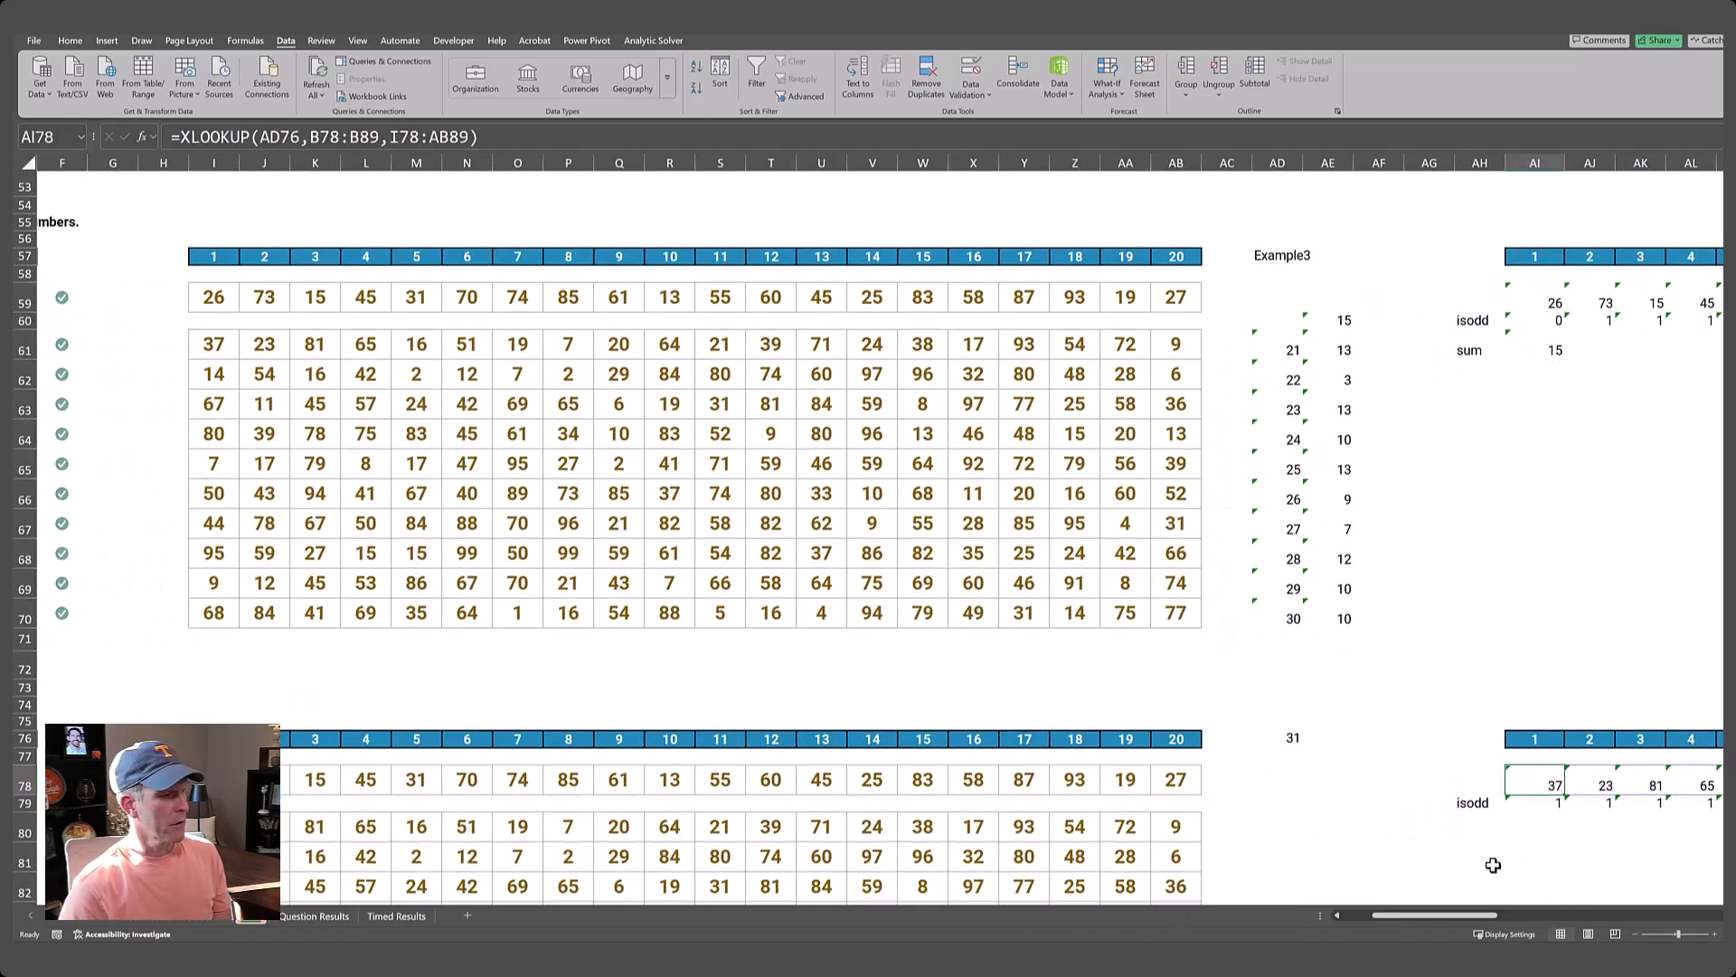
{"action": "left_click", "coordinate": [1473, 824]}
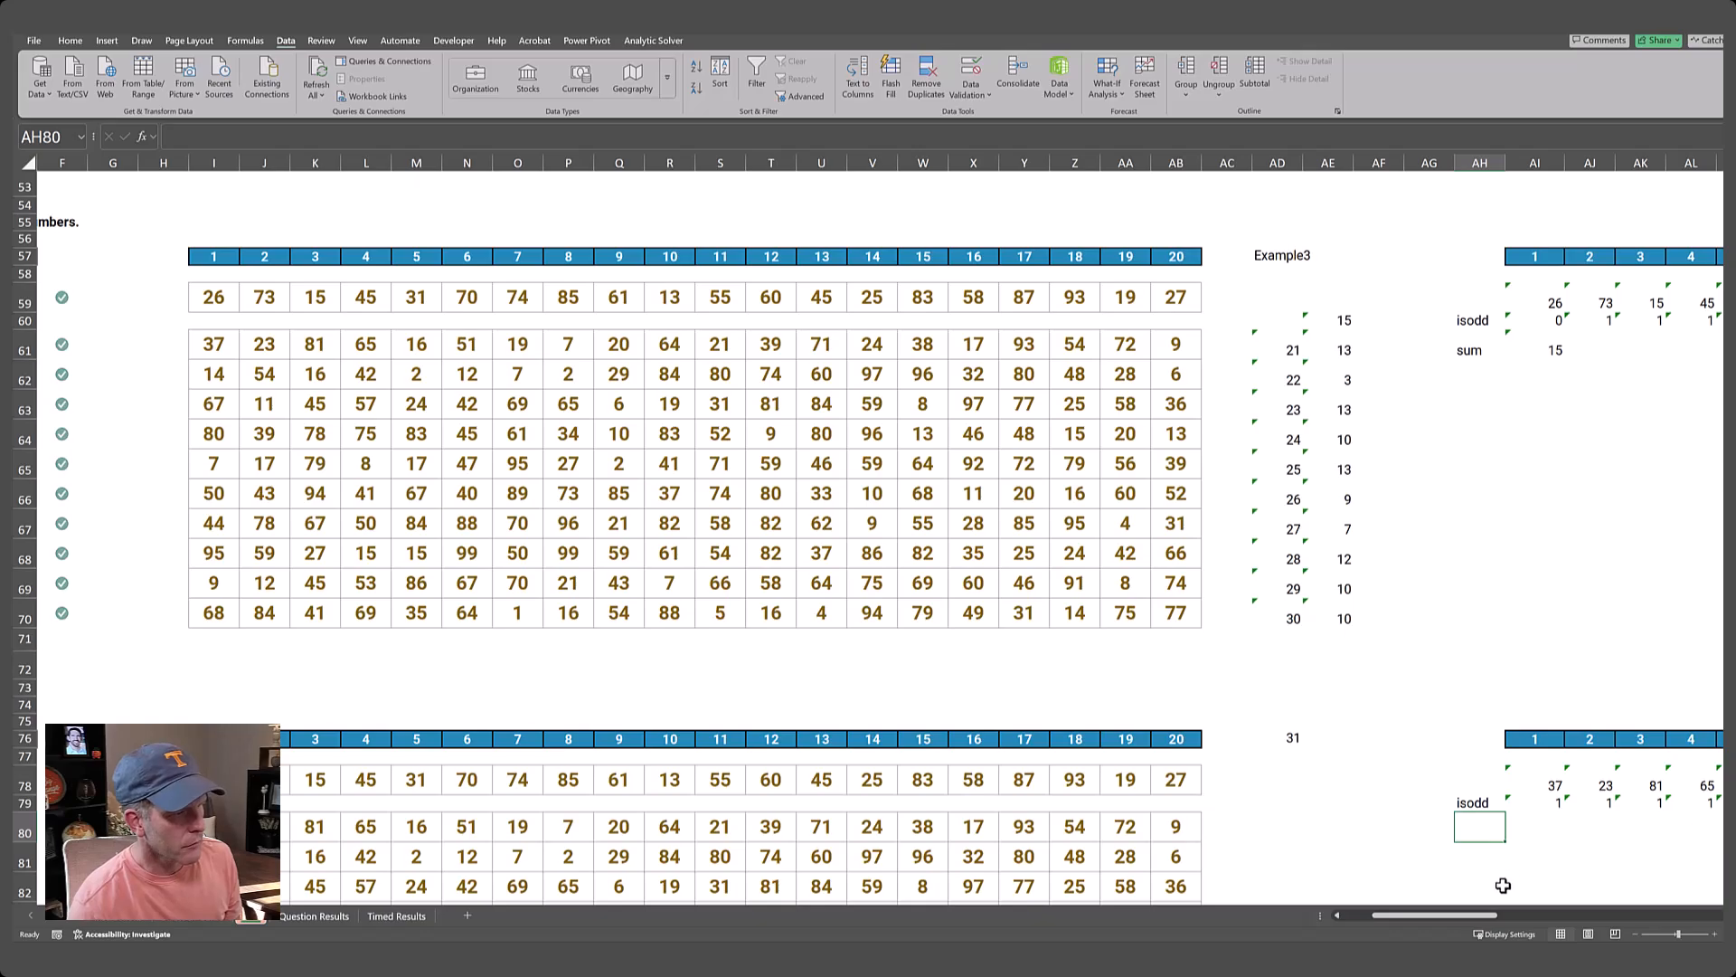
{"action": "left_click_drag", "start_coordinate": [1491, 919], "coordinate": [1562, 915]}
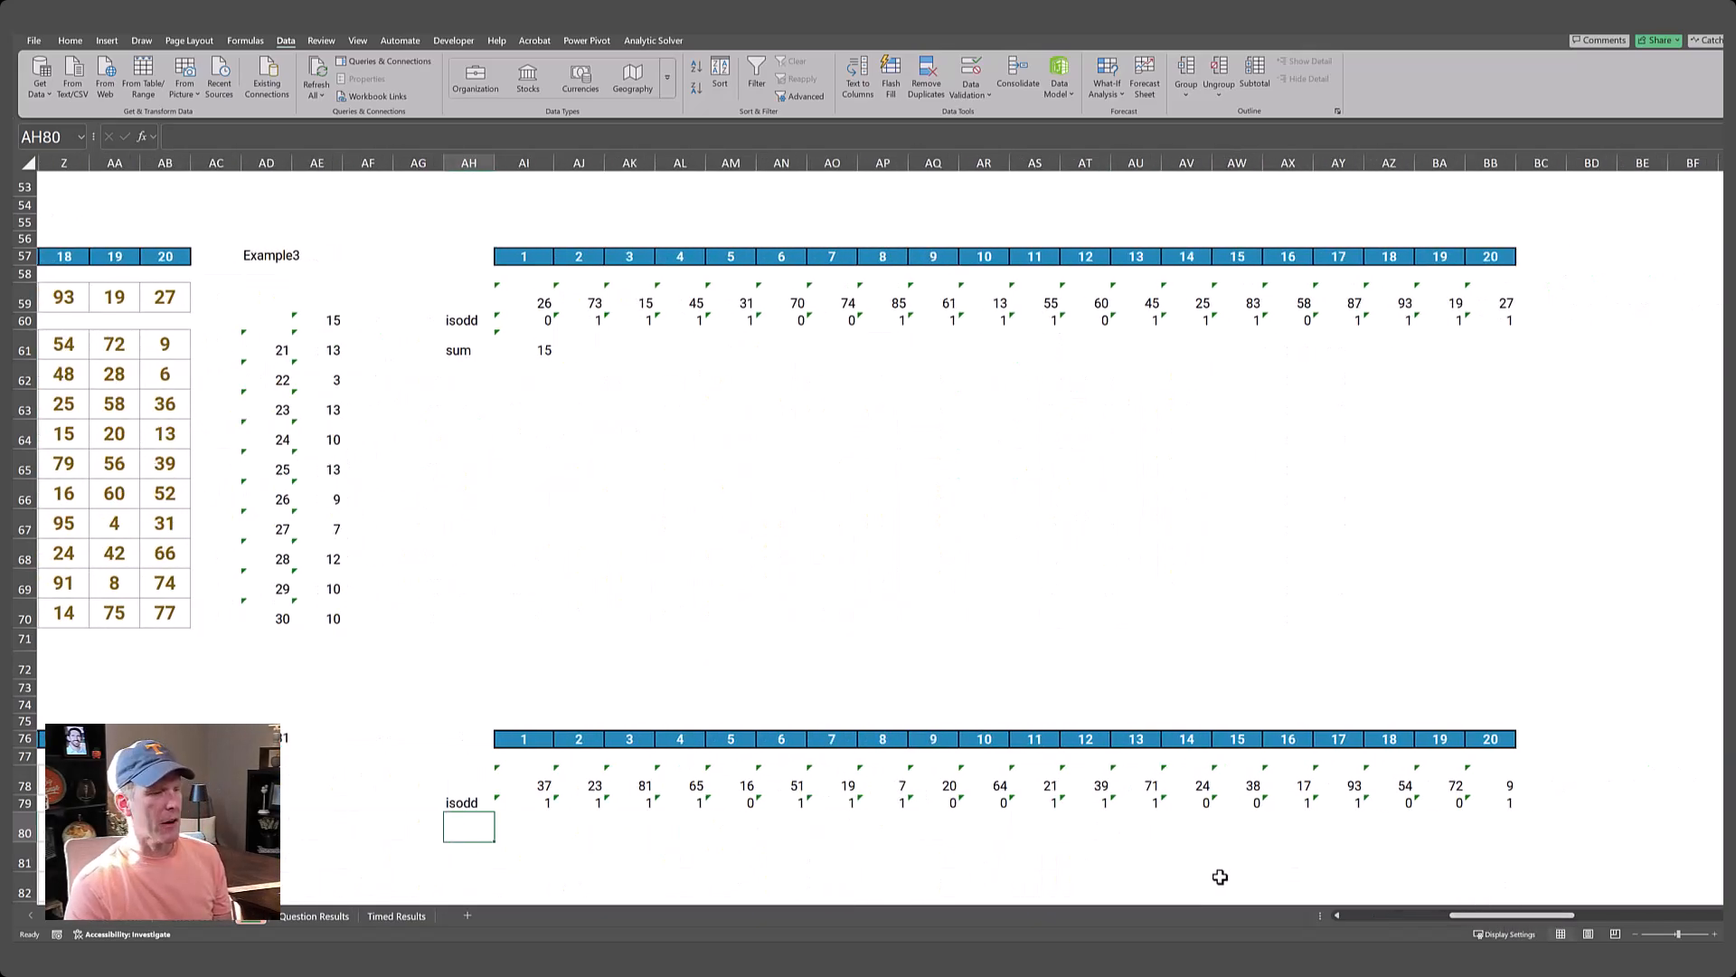
{"action": "scroll", "coordinate": [1021, 848], "scroll_direction": "down", "scroll_amount": 1}
{"action": "scroll", "coordinate": [1021, 848], "scroll_direction": "down", "scroll_amount": 3}
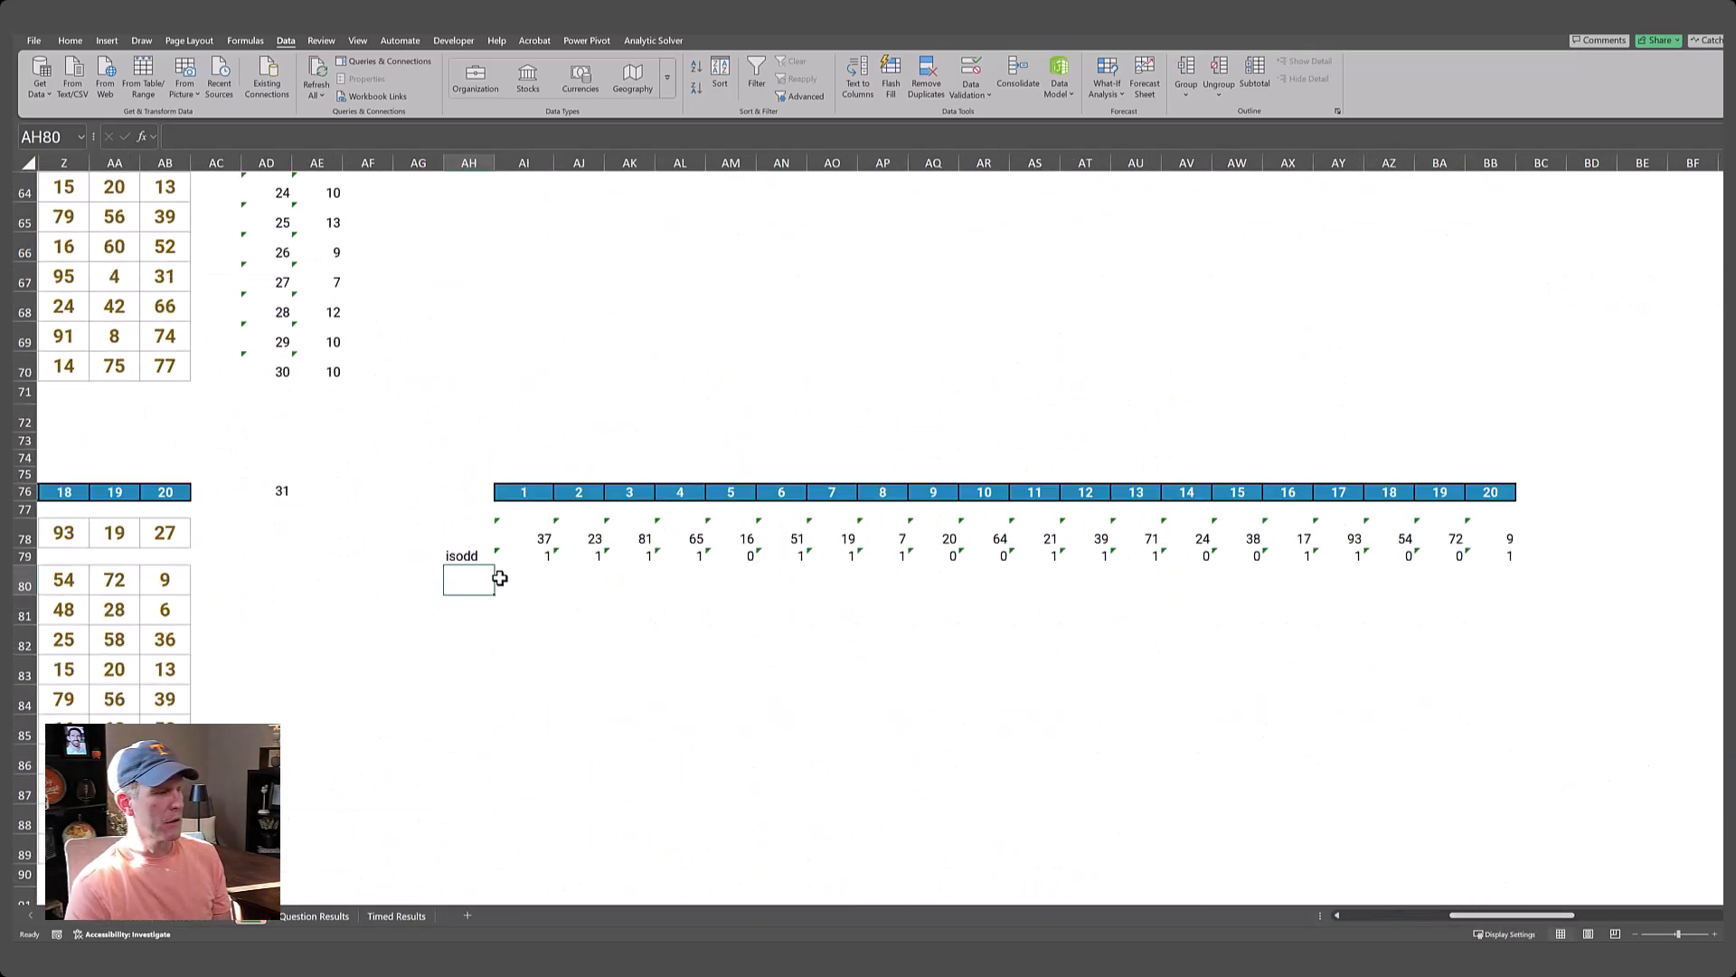
{"action": "type", "text": "sumpro"}
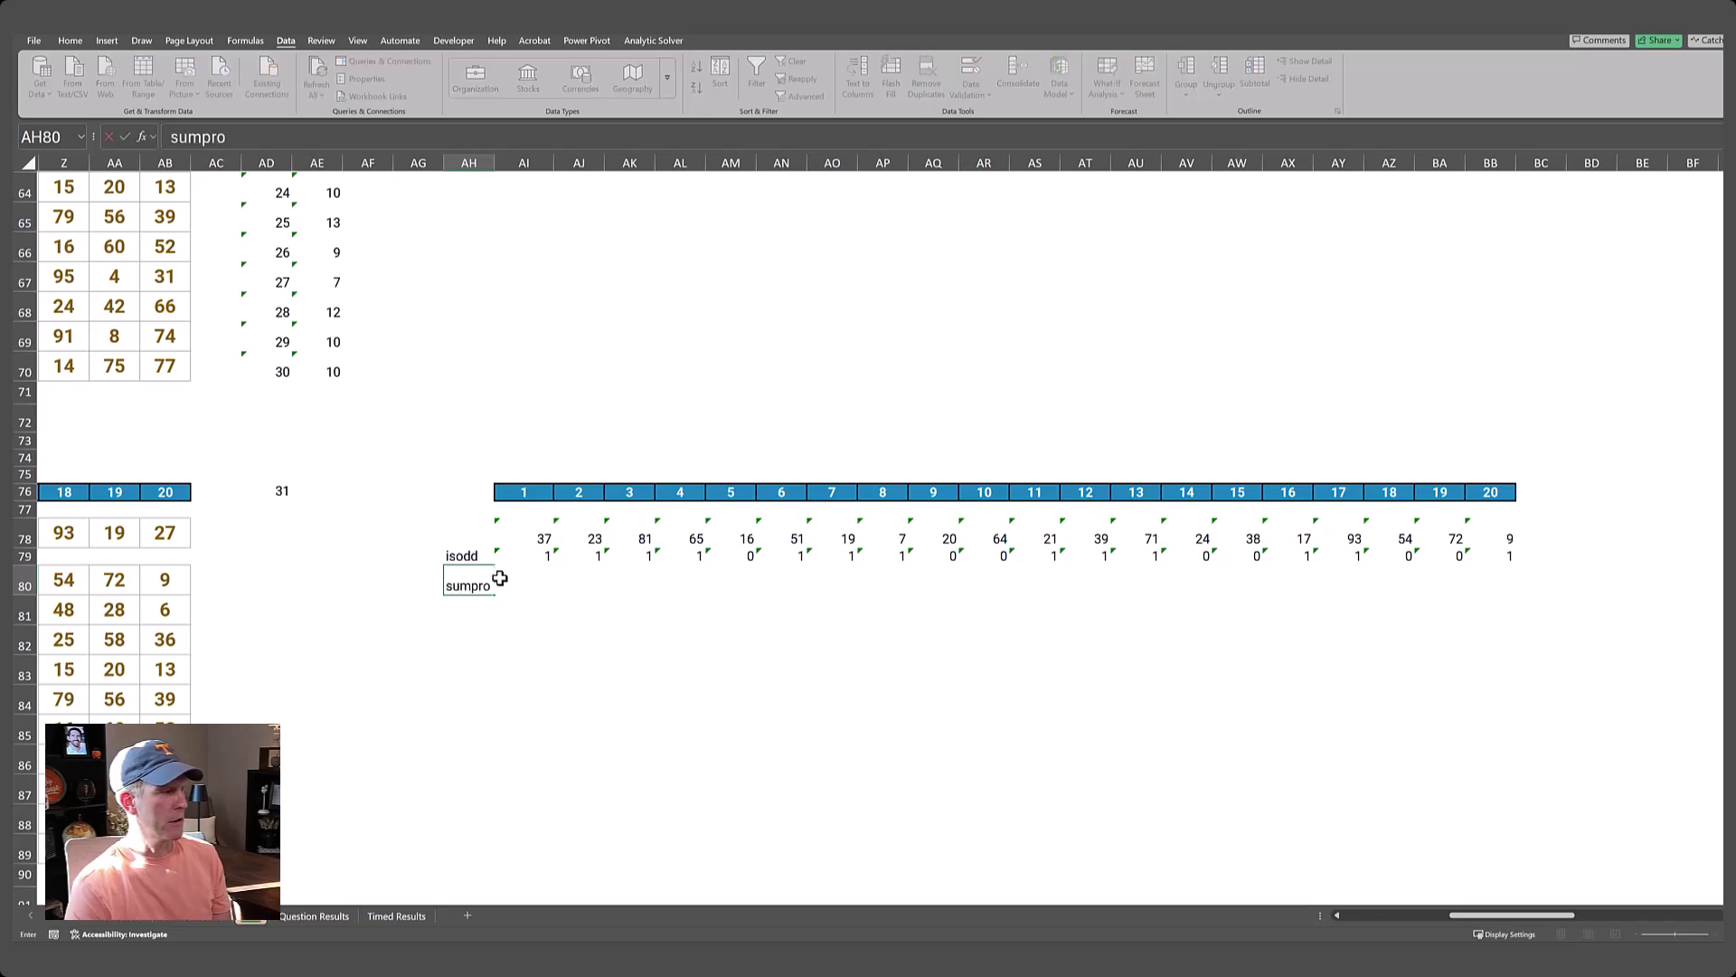
{"action": "key", "text": "Up"}
{"action": "key", "text": "Down"}
Multiply and total the looked-up numbers and isodd flags in AI80 with =SUMPRODUCT(AI78#,AI79#).
{"action": "key", "text": "Right"}
{"action": "type", "text": "=sukmpro"}
{"action": "key", "text": "BackSpace"}
{"action": "key", "text": "BackSpace"}
{"action": "type", "text": "mprocu"}
{"action": "key", "text": "BackSpace"}
{"action": "key", "text": "BackSpace"}
{"action": "type", "text": "duct("}
{"action": "key", "text": "Up"}
{"action": "key", "text": "Up"}
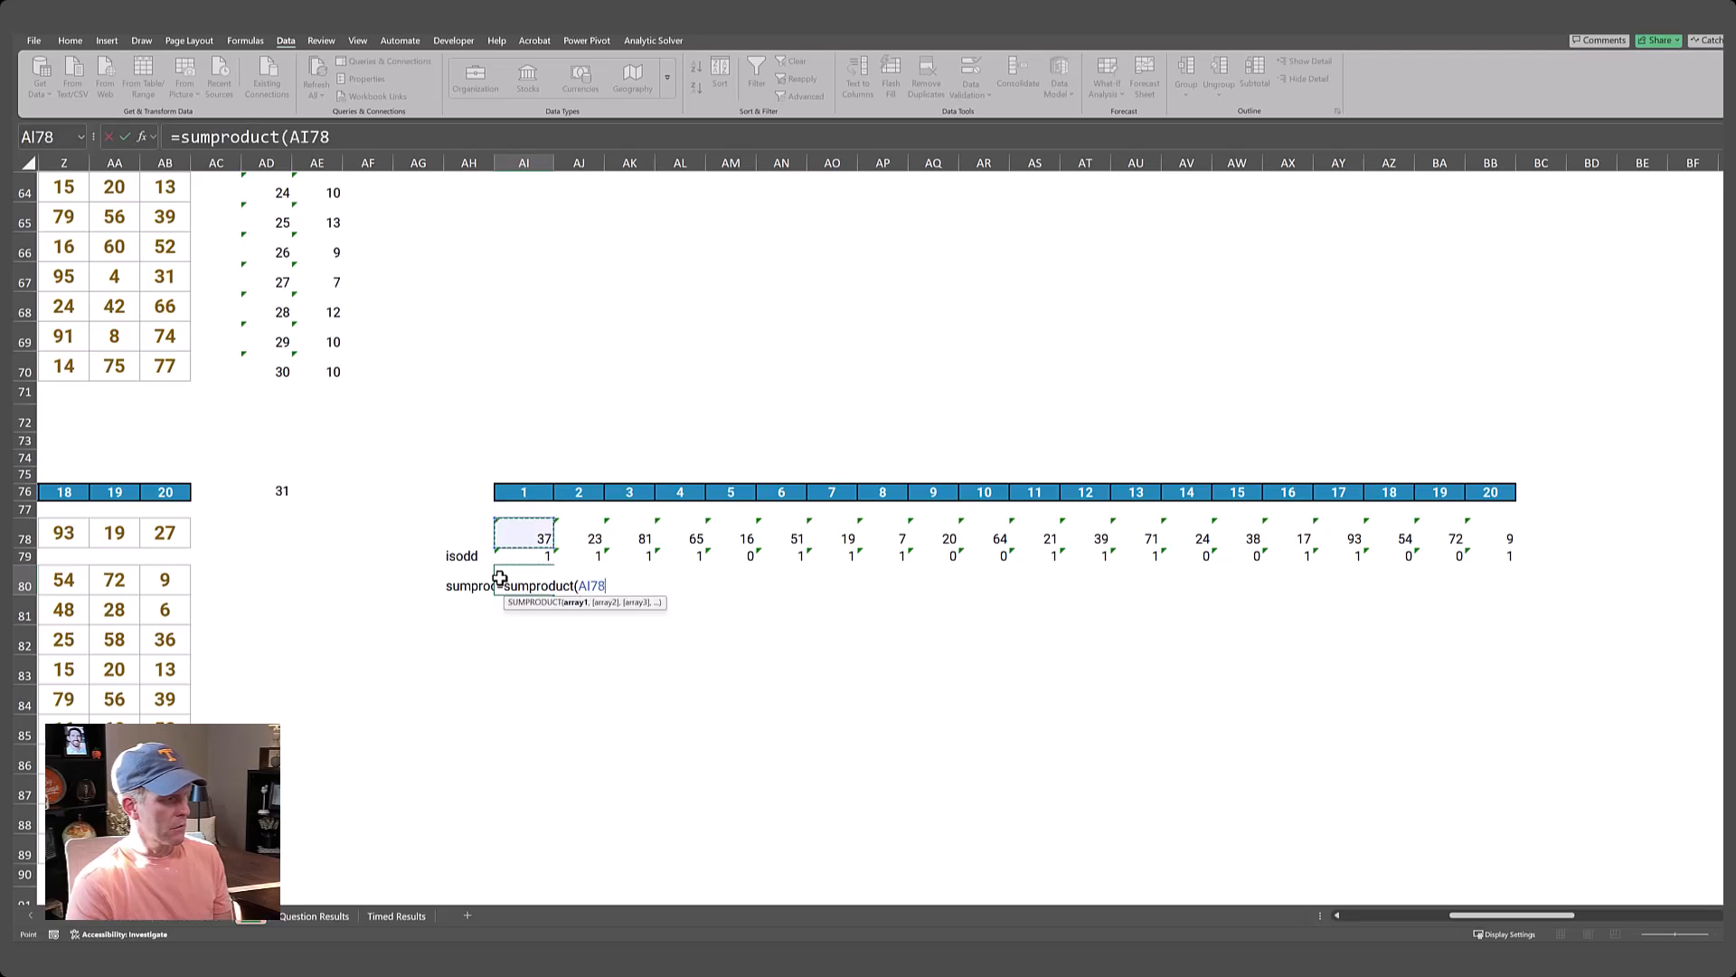
{"action": "key", "text": "ctrl+shift+Right"}
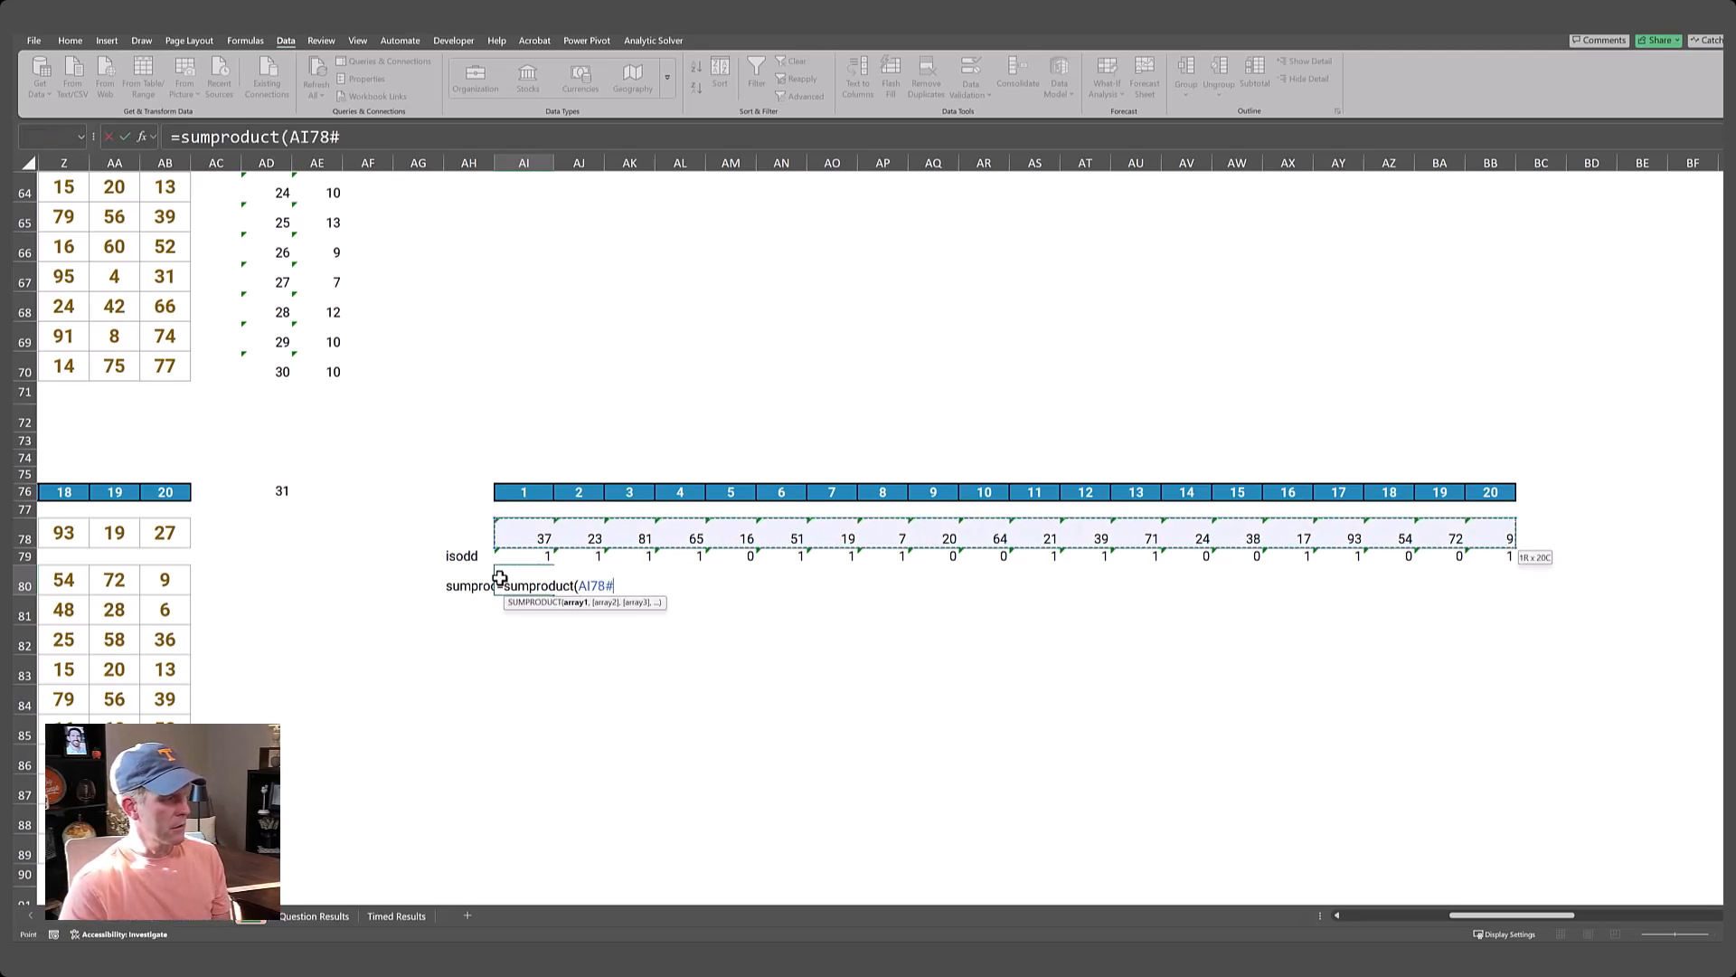
{"action": "type", "text": ","}
{"action": "key", "text": "Down"}
{"action": "key", "text": "Up"}
{"action": "key", "text": "Up"}
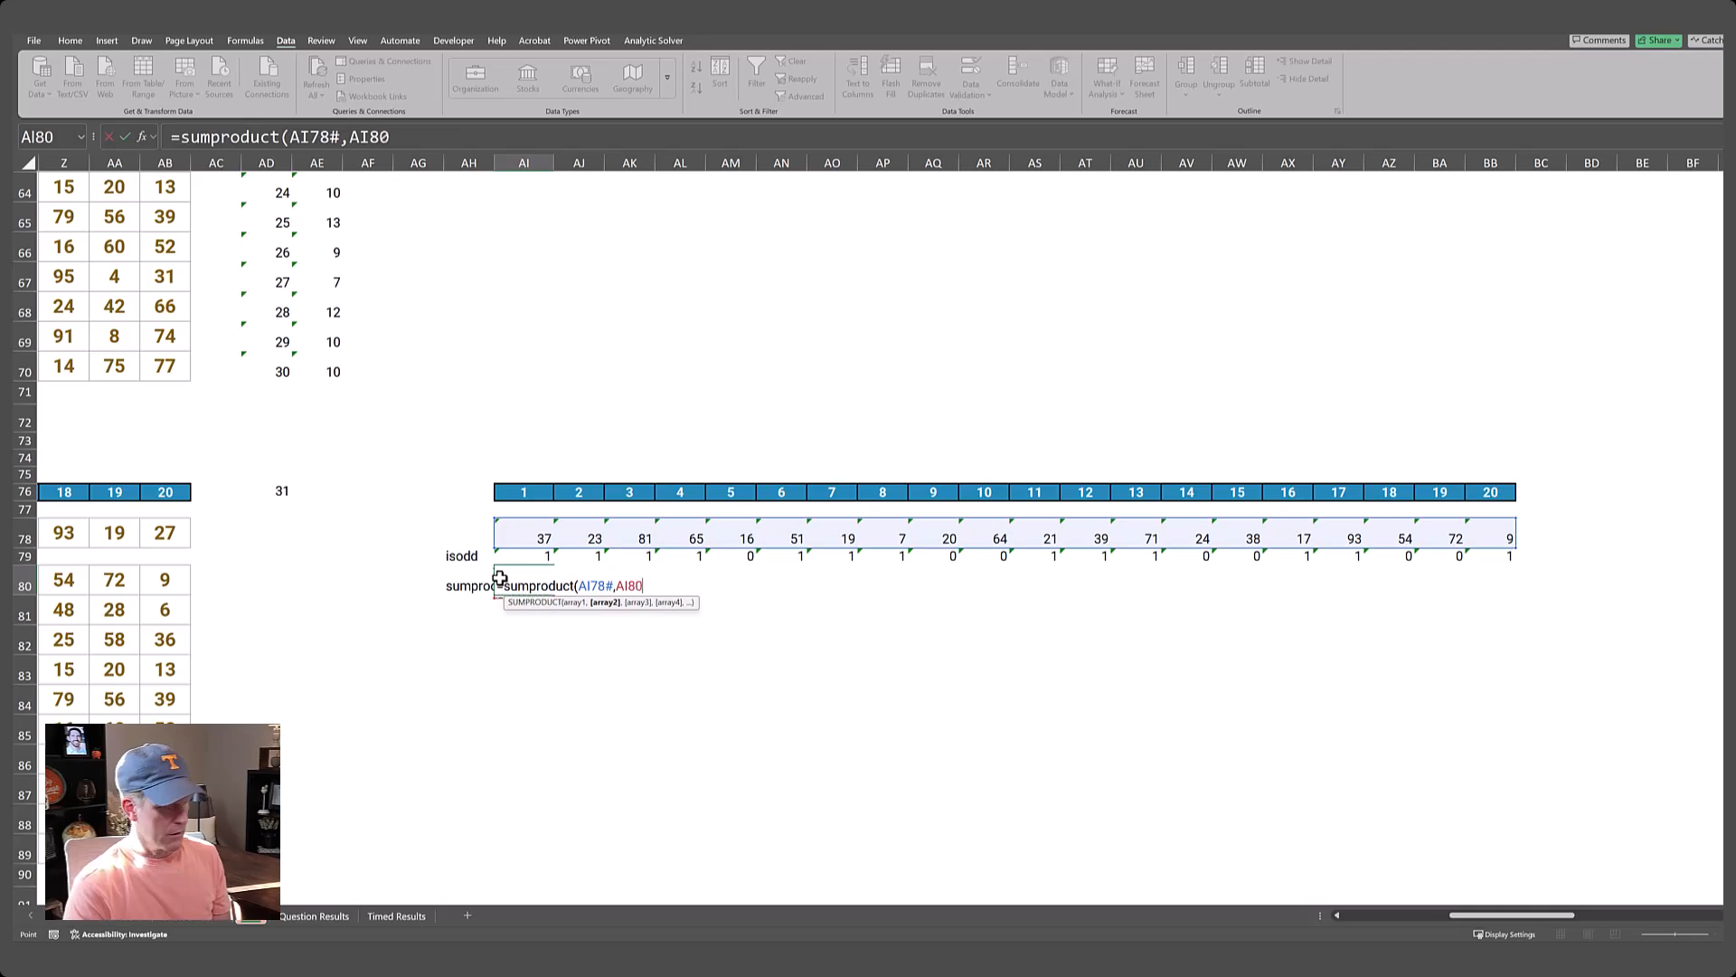
{"action": "key", "text": "ctrl+shift+Right"}
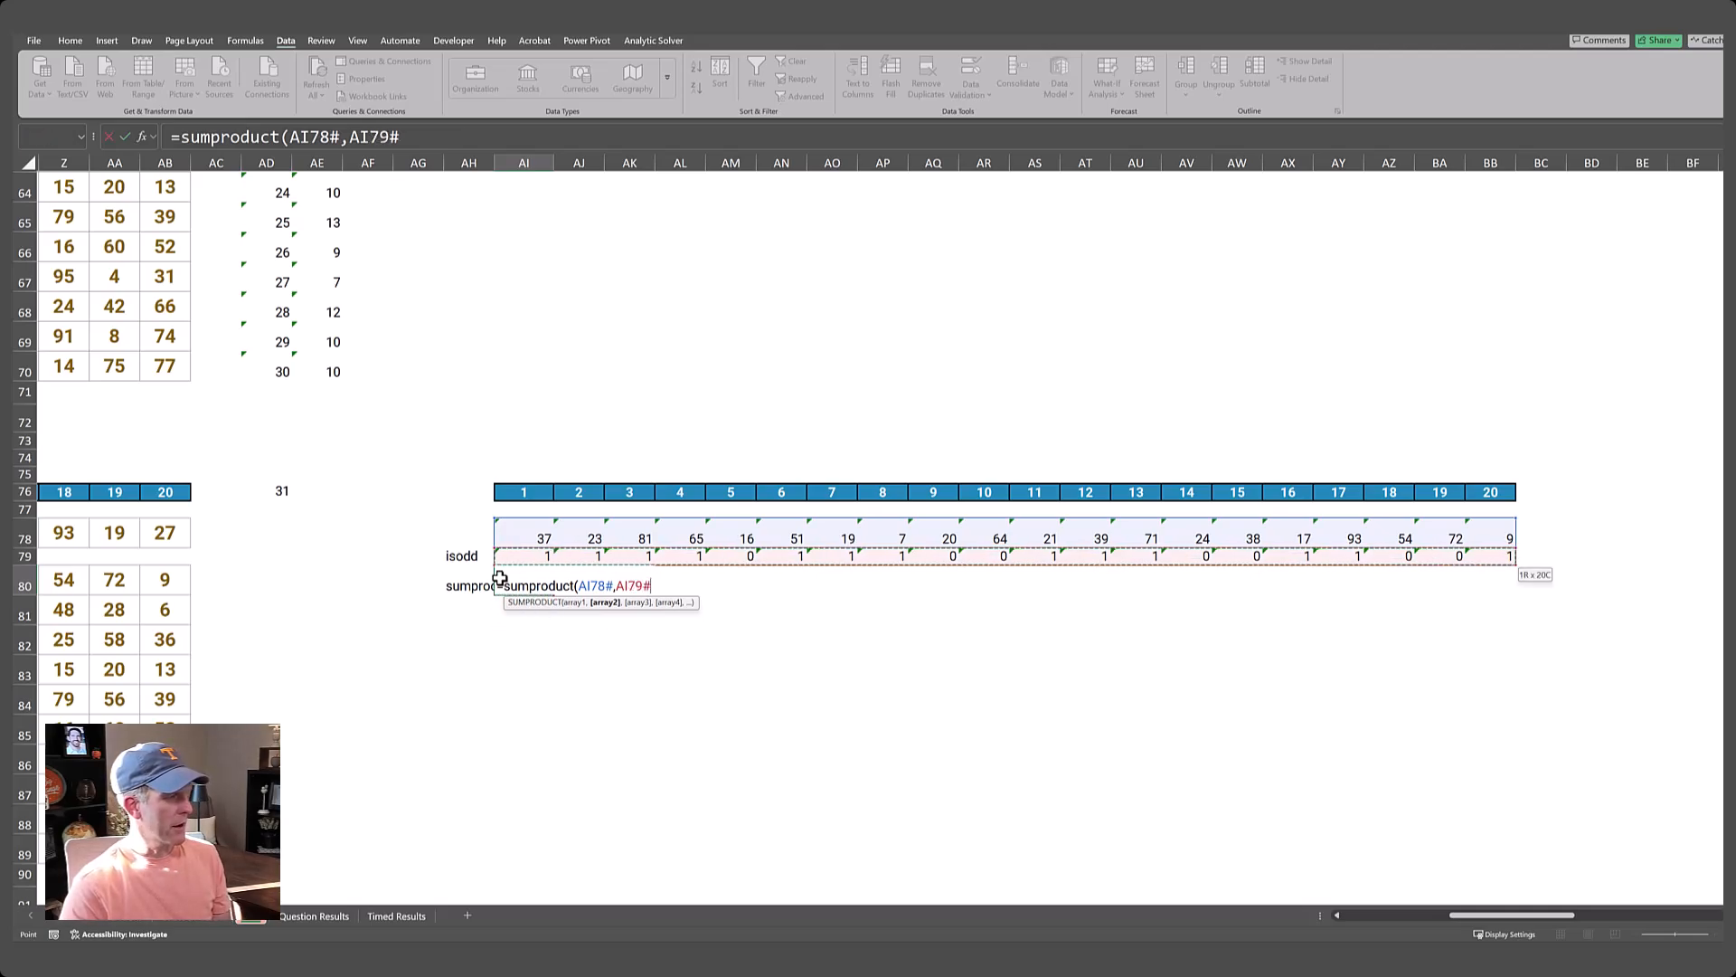
{"action": "type", "text": ")"}
{"action": "key", "text": "Return"}
Set the lookup value in AD76 back to Example4.
{"action": "key", "text": "Up"}
{"action": "key", "text": "Left"}
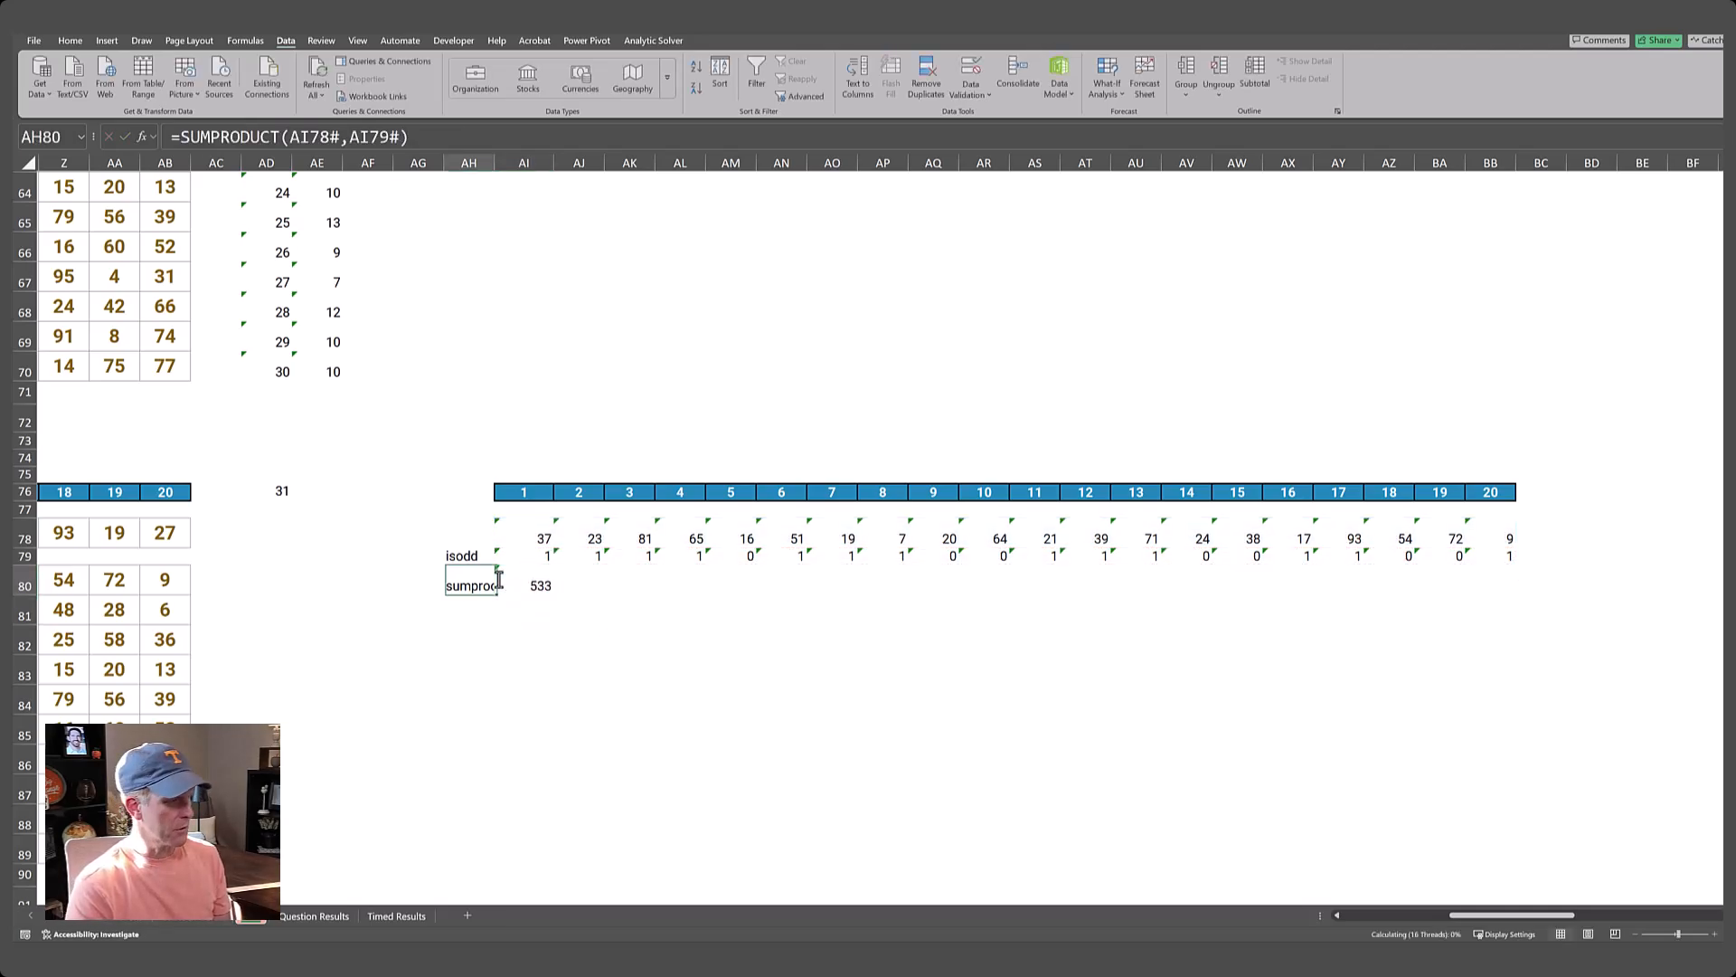
{"action": "key", "text": "ctrl+Left"}
{"action": "key", "text": "ctrl+Left"}
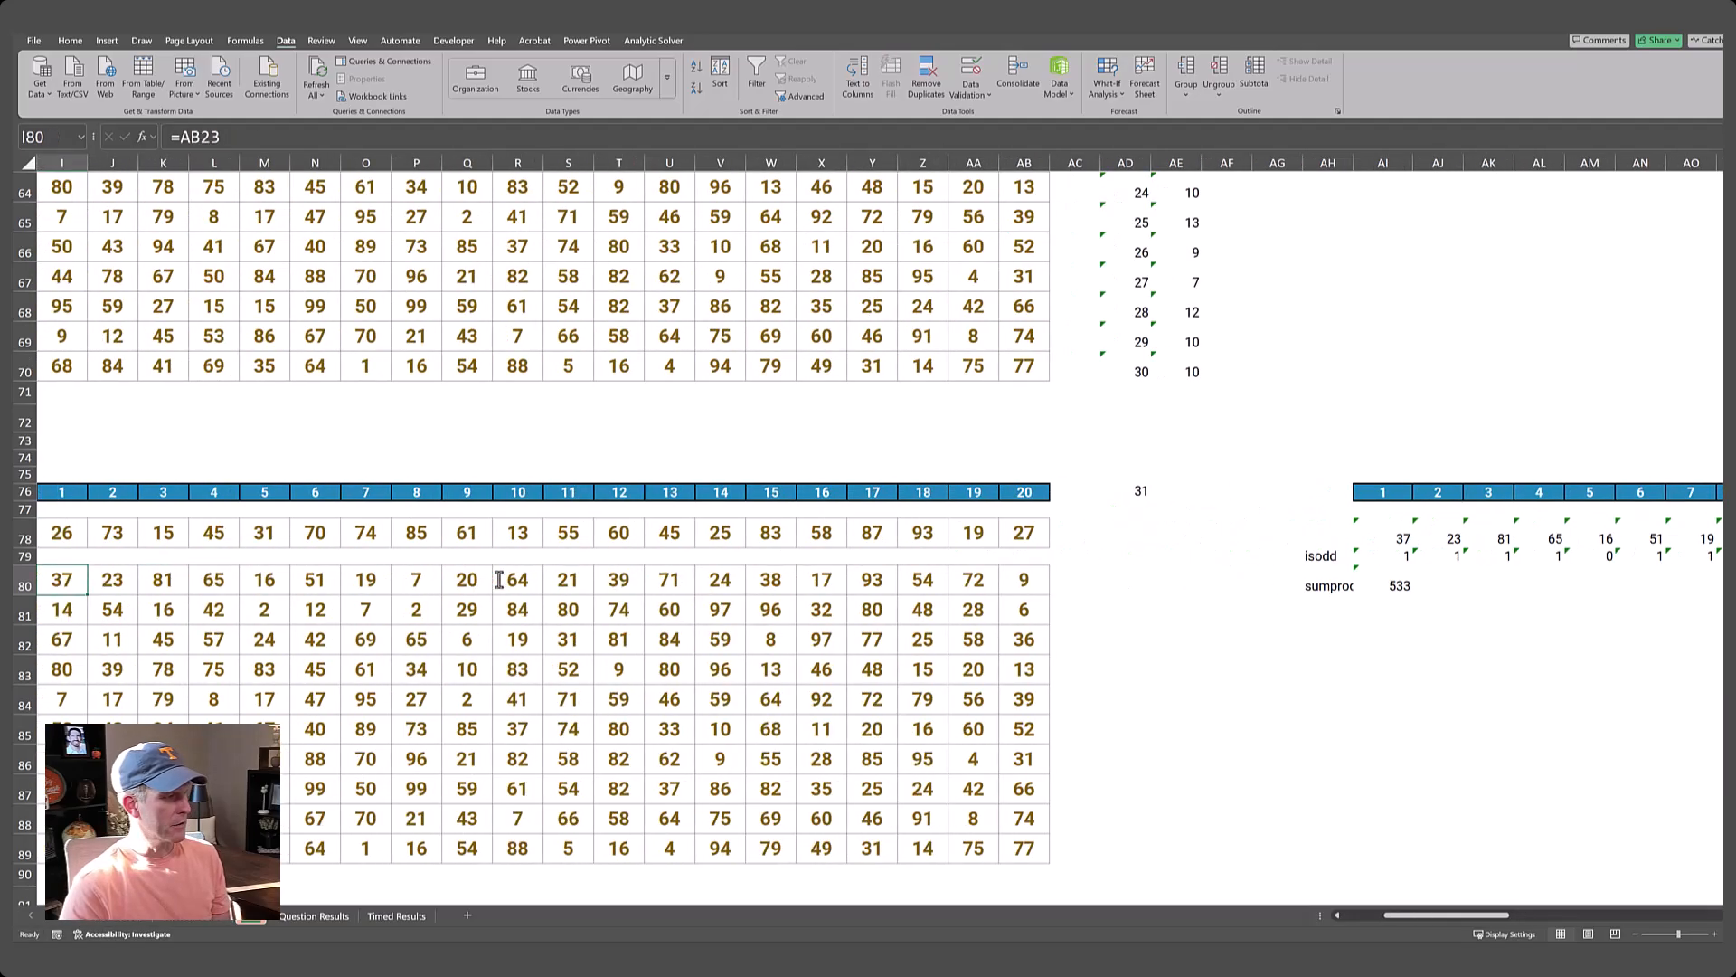
{"action": "key", "text": "ctrl+Left"}
{"action": "key", "text": "ctrl+Up"}
{"action": "key", "text": "ctrl+Right"}
{"action": "key", "text": "ctrl+Right"}
{"action": "key", "text": "Right"}
{"action": "key", "text": "Right"}
{"action": "key", "text": "Up"}
{"action": "key", "text": "Up"}
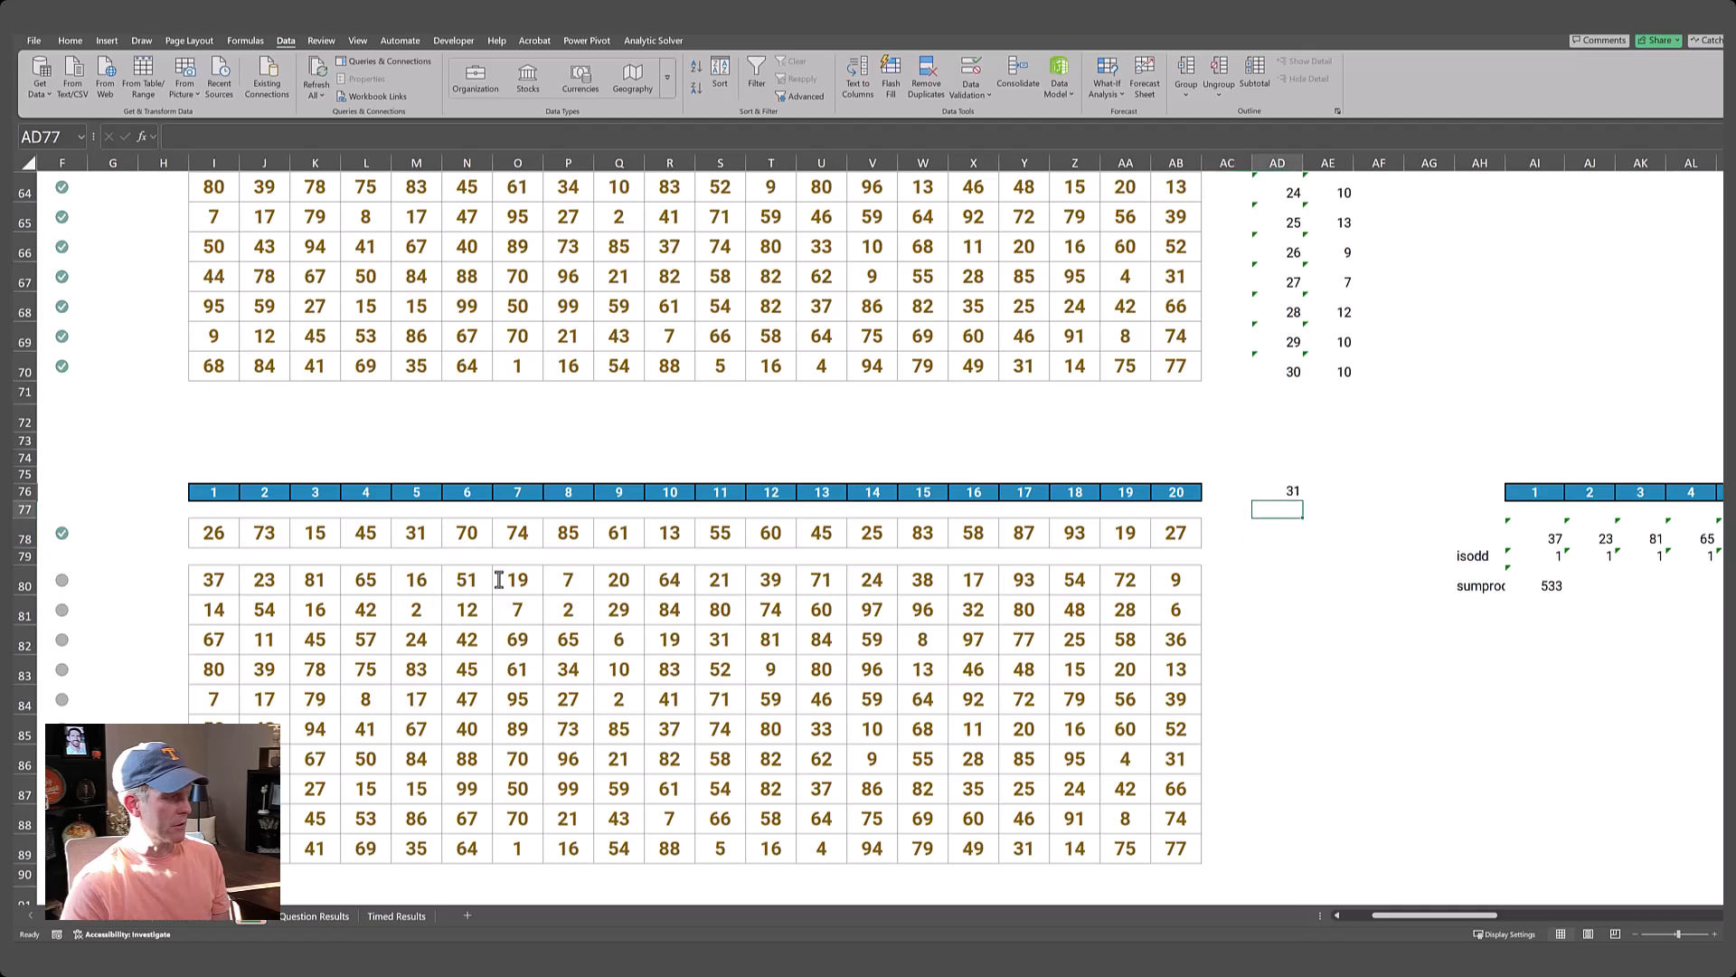
{"action": "type", "text": "Example4"}
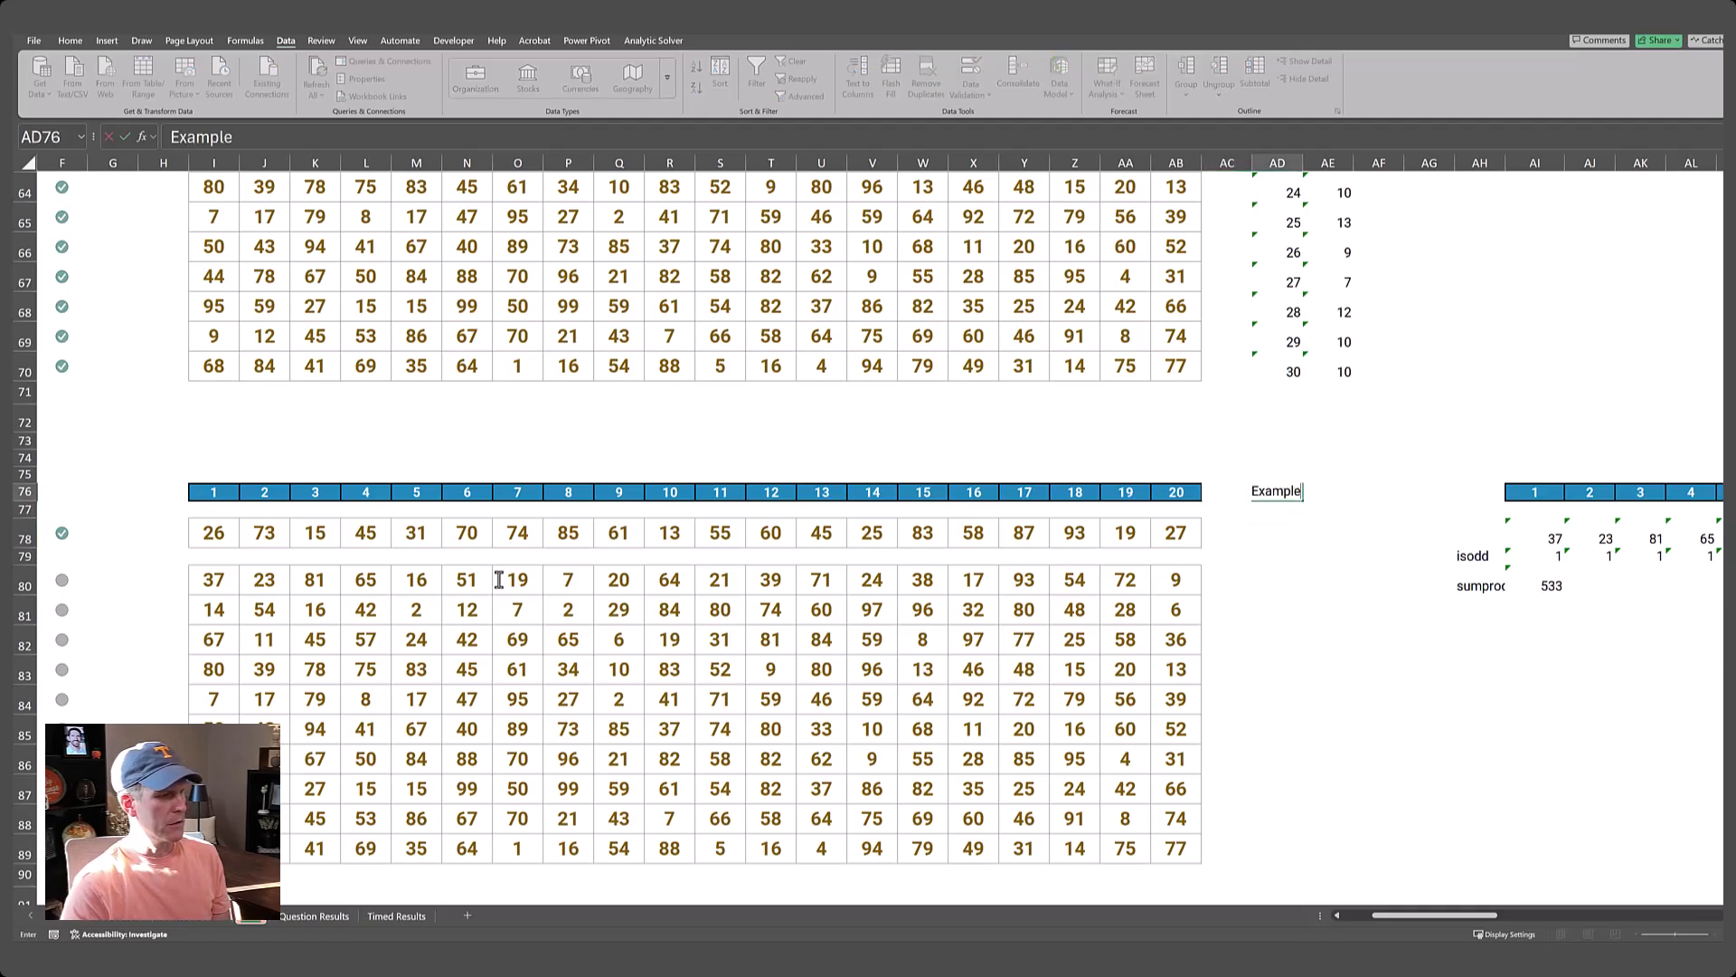
{"action": "key", "text": "Return"}
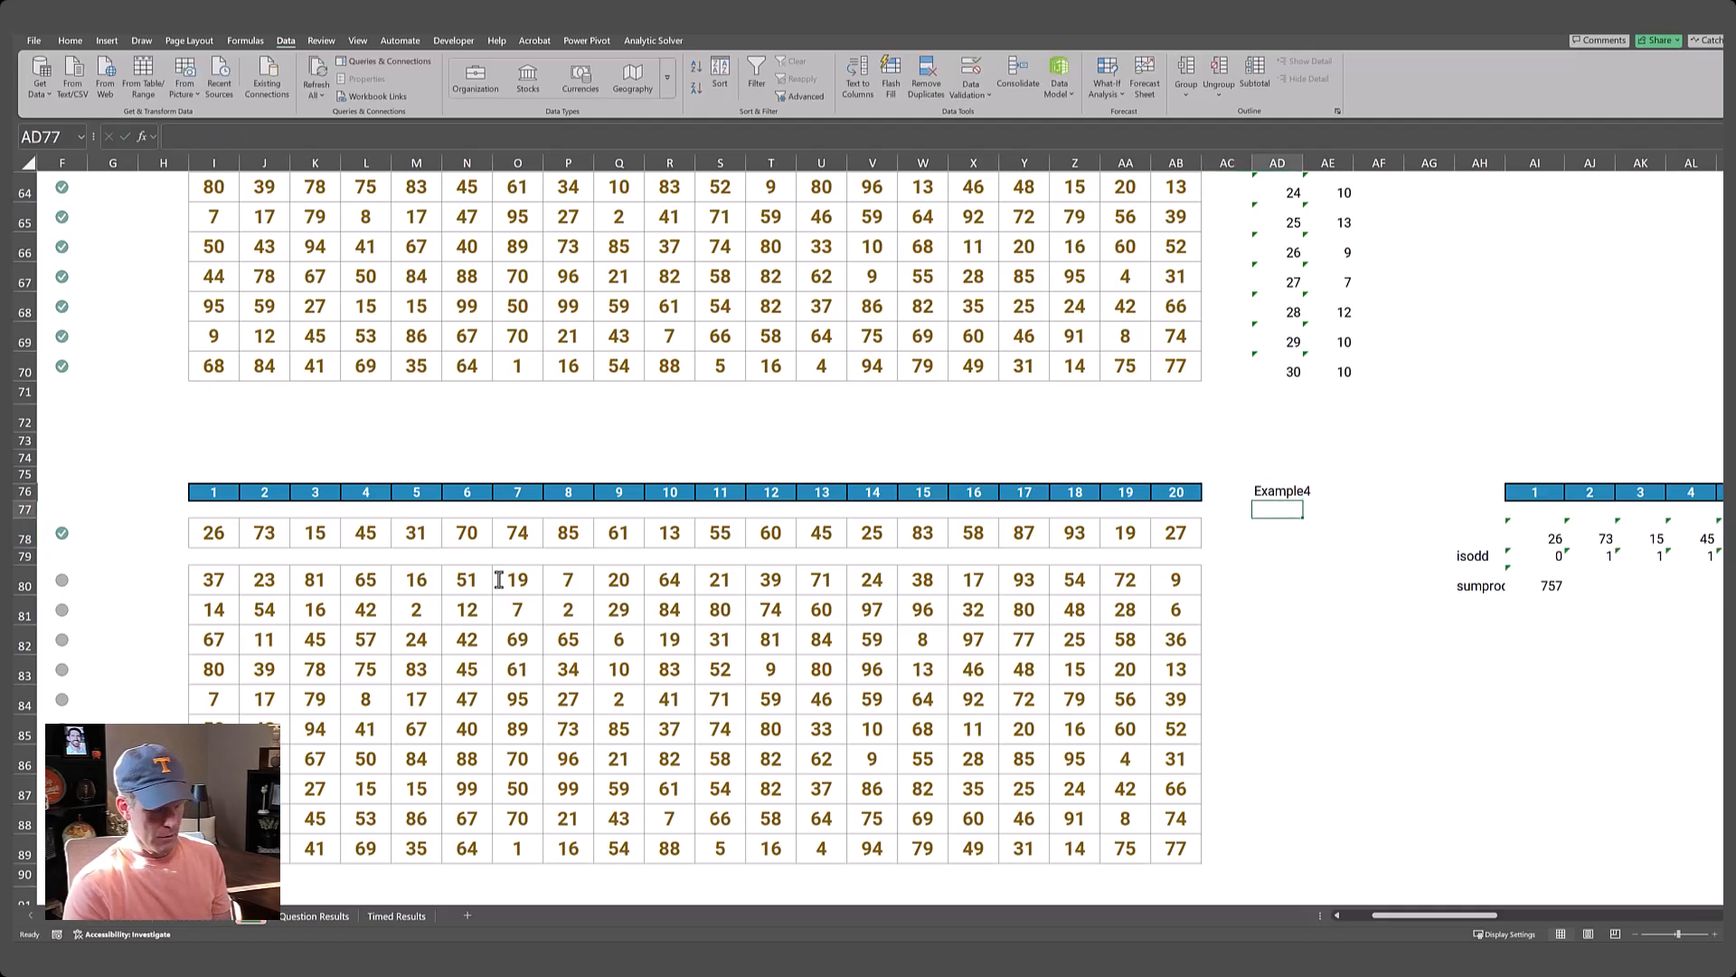
Check the given Example4 answer in the Level 4 Answer column against the sumproduct result.
{"action": "key", "text": "Home"}
{"action": "key", "text": "Down"}
{"action": "key", "text": "Right"}
{"action": "key", "text": "Right"}
{"action": "key", "text": "Right"}
{"action": "key", "text": "Right"}
{"action": "key", "text": "Right"}
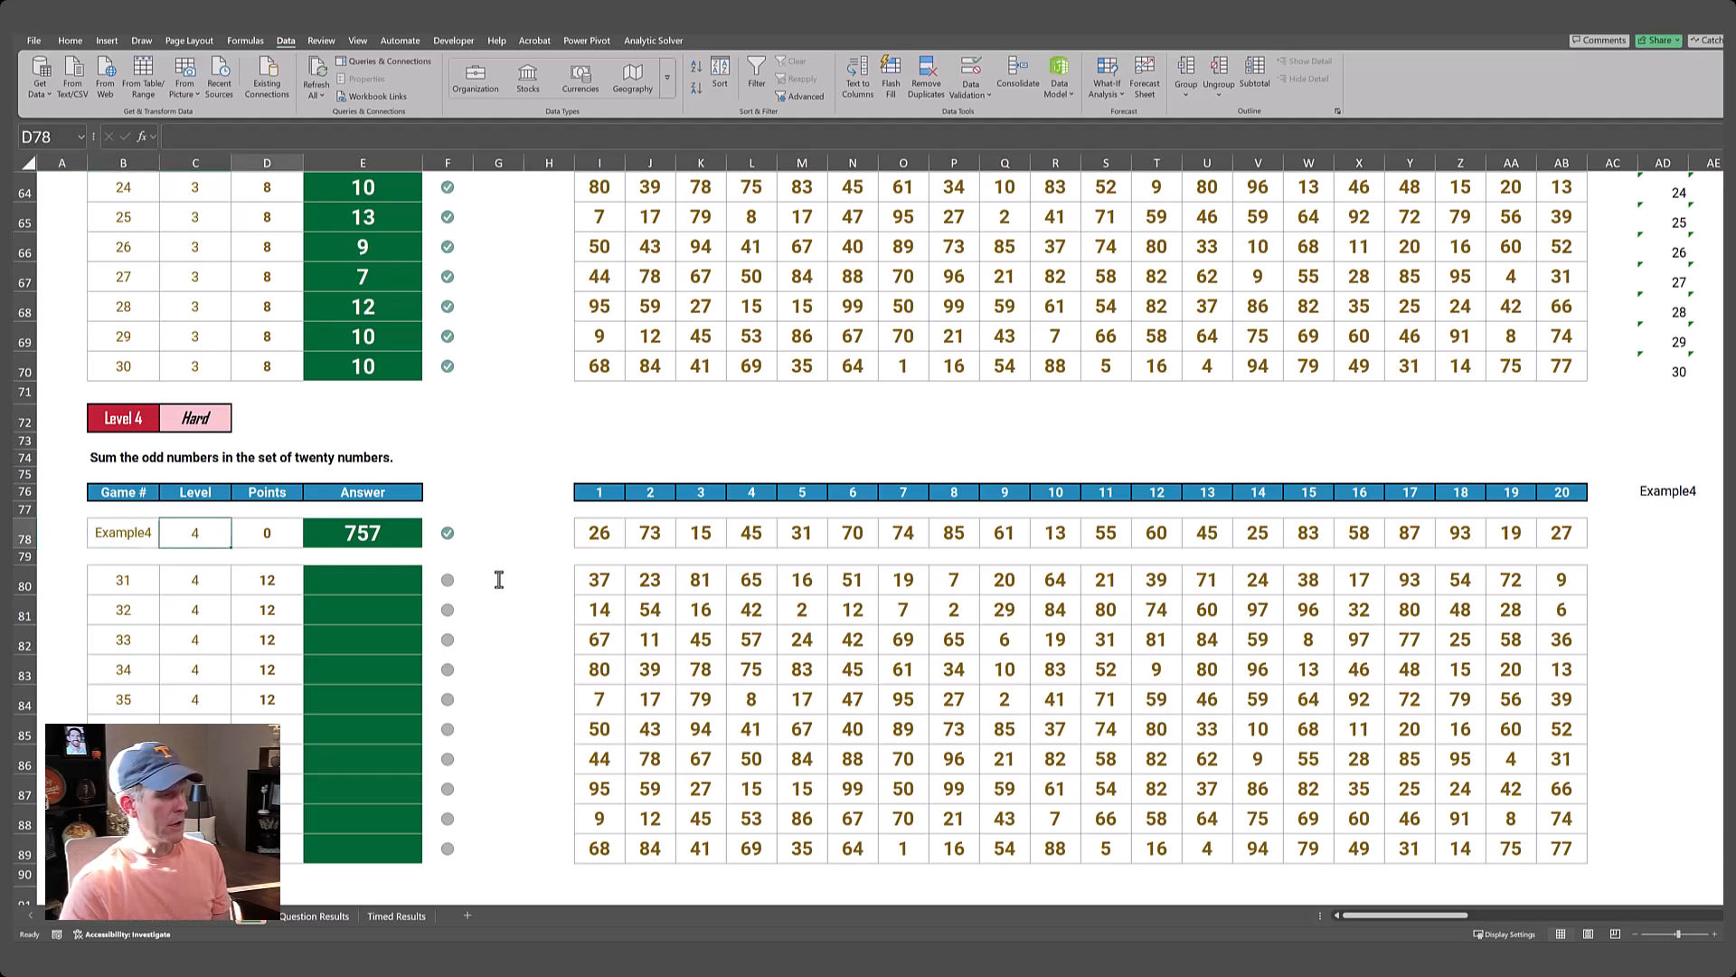
{"action": "key", "text": "ctrl+Right"}
{"action": "key", "text": "ctrl+Right"}
{"action": "key", "text": "ctrl+Right"}
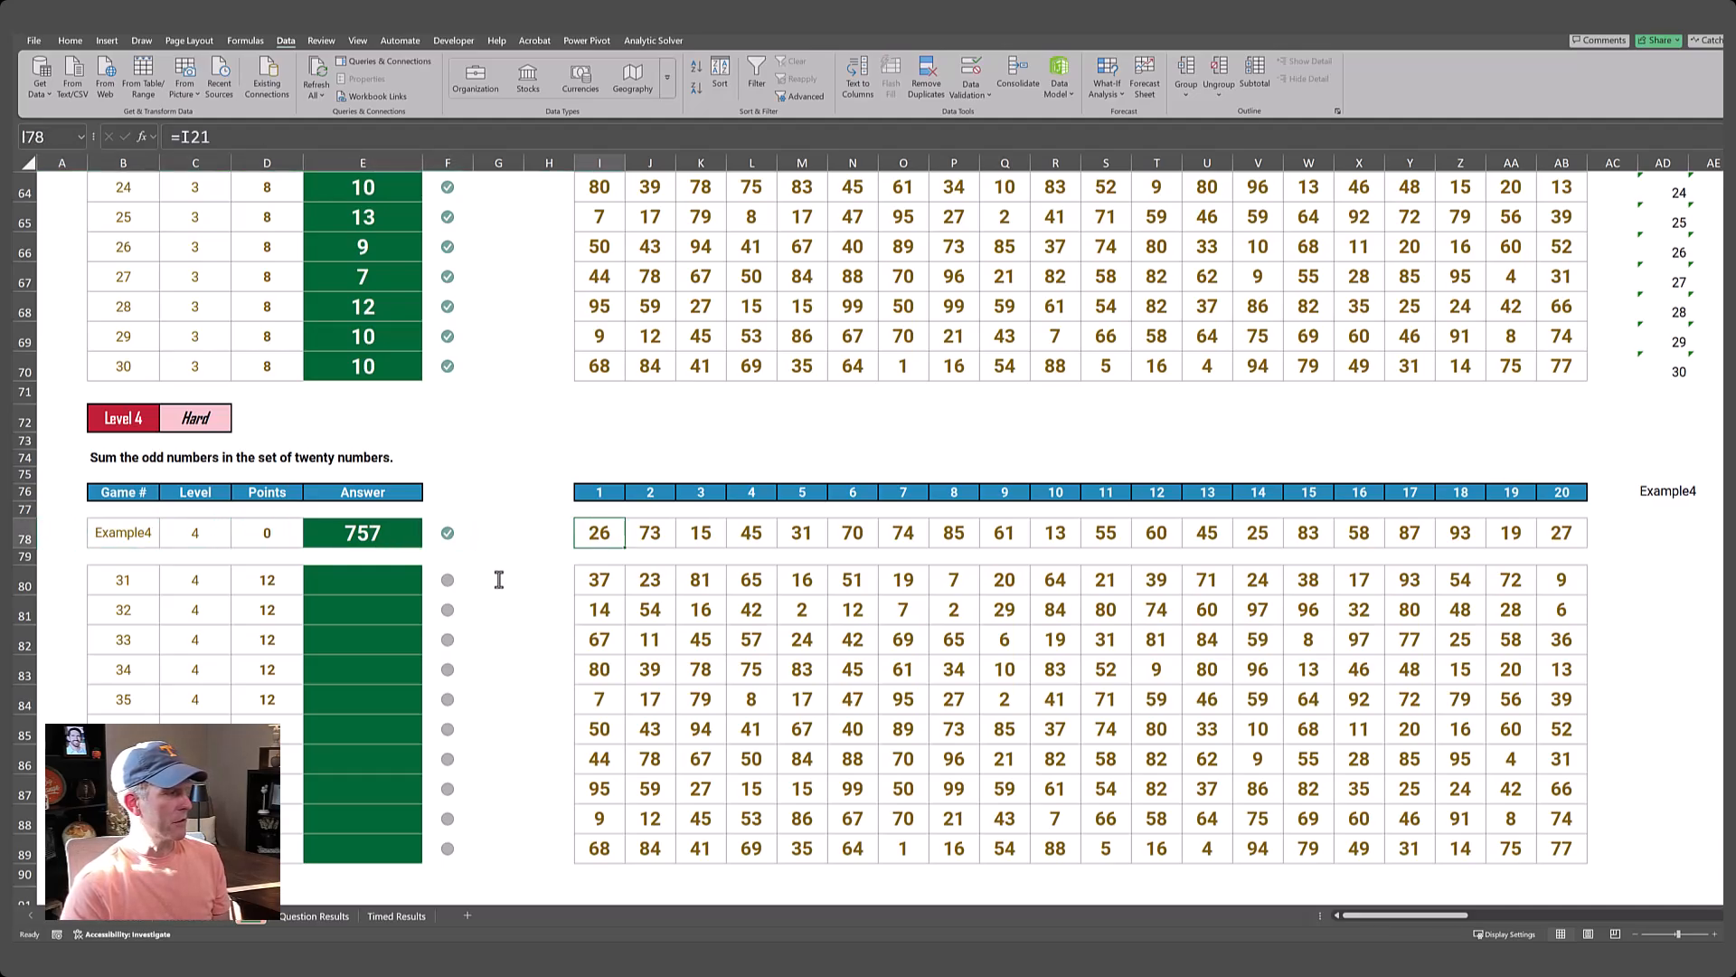
Generate the Level 4 game numbers 31 to 40 from AD80 down with =SEQUENCE(10,1,31).
{"action": "key", "text": "Left"}
{"action": "key", "text": "Left"}
{"action": "key", "text": "Left"}
{"action": "key", "text": "Left"}
{"action": "key", "text": "Left"}
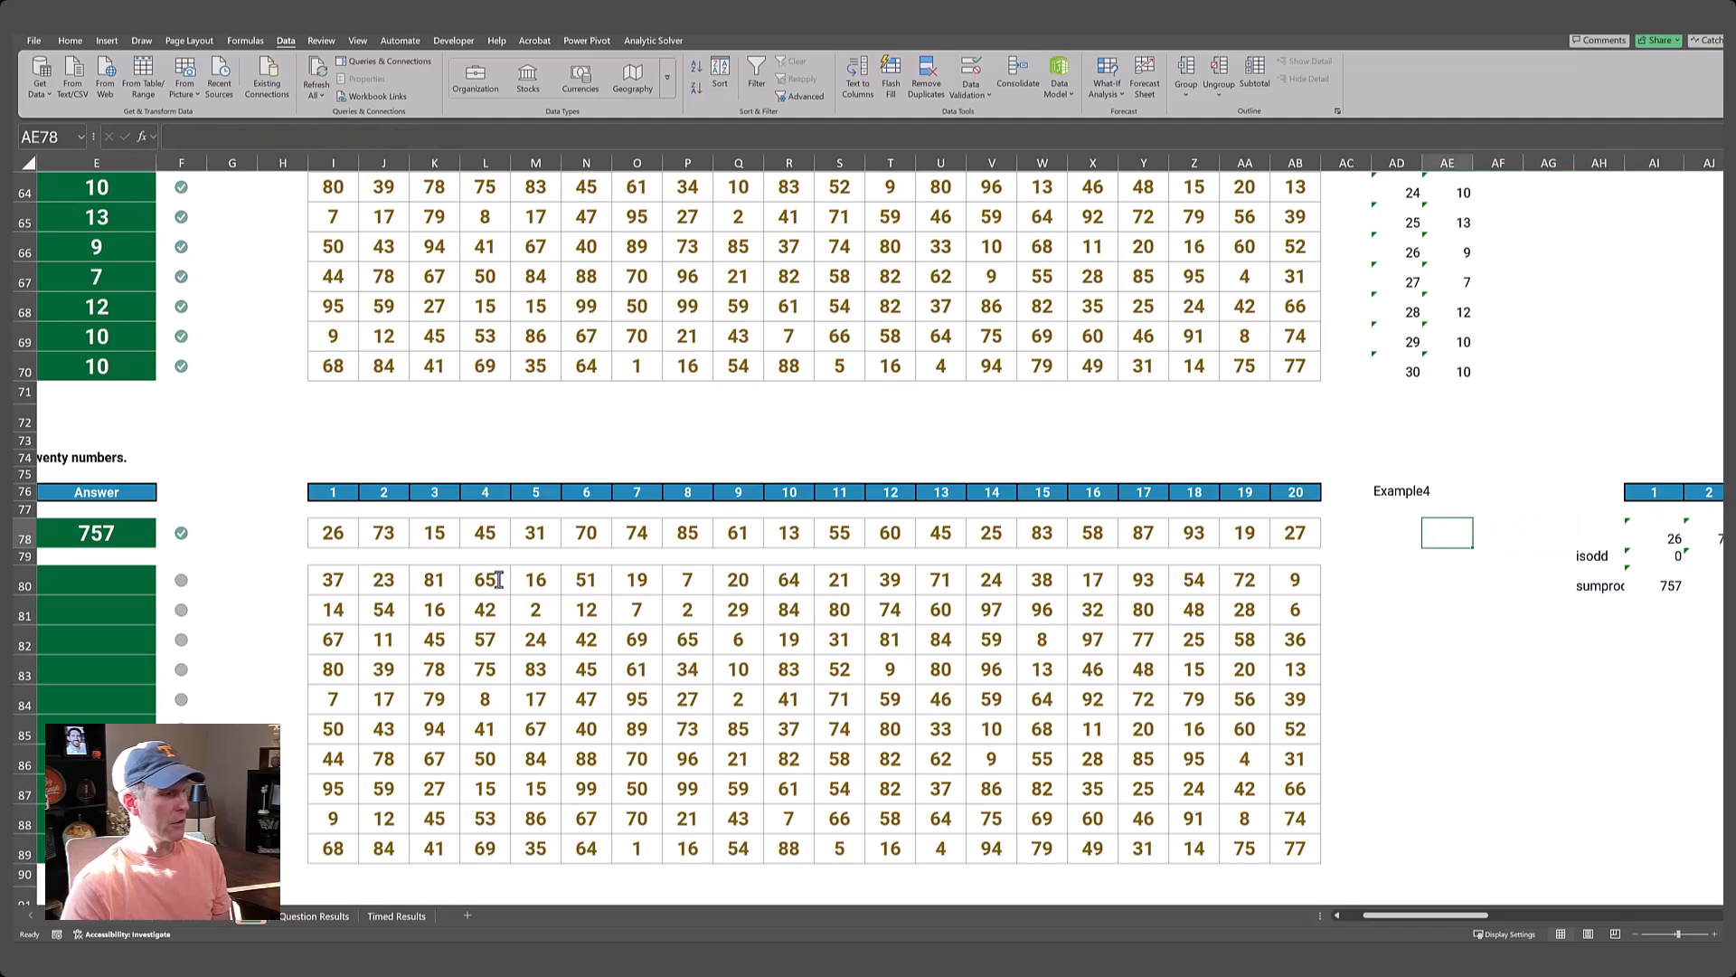
{"action": "key", "text": "Down"}
{"action": "key", "text": "Down"}
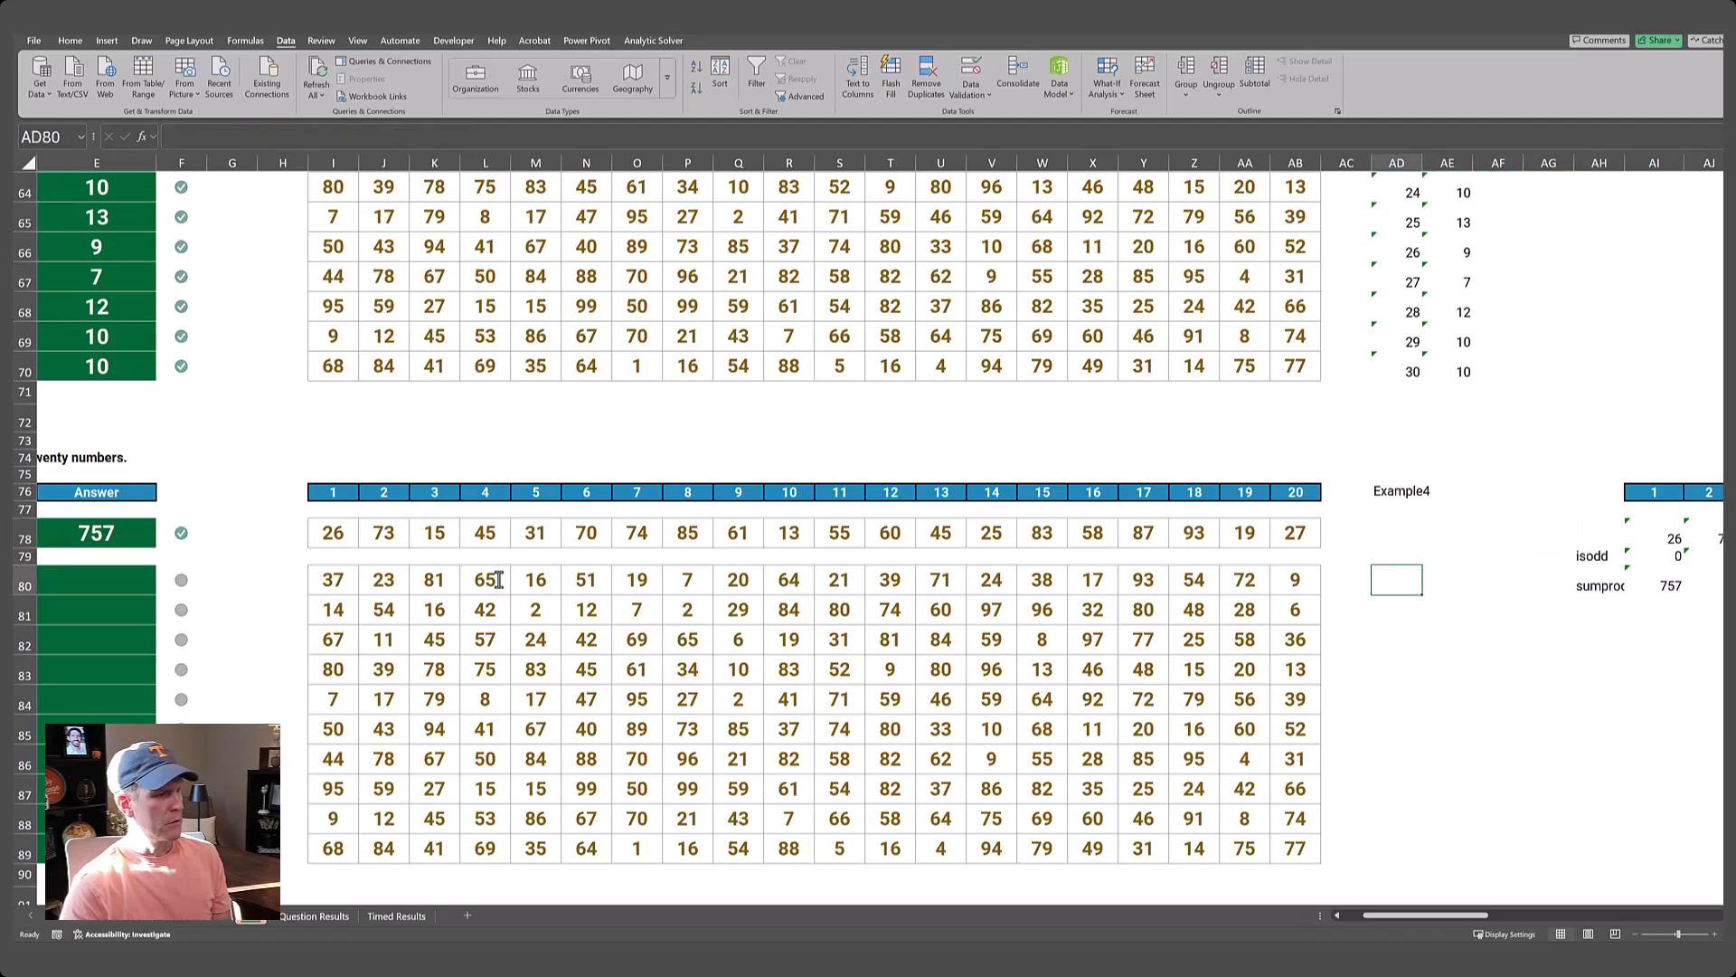
{"action": "type", "text": "=seueqne"}
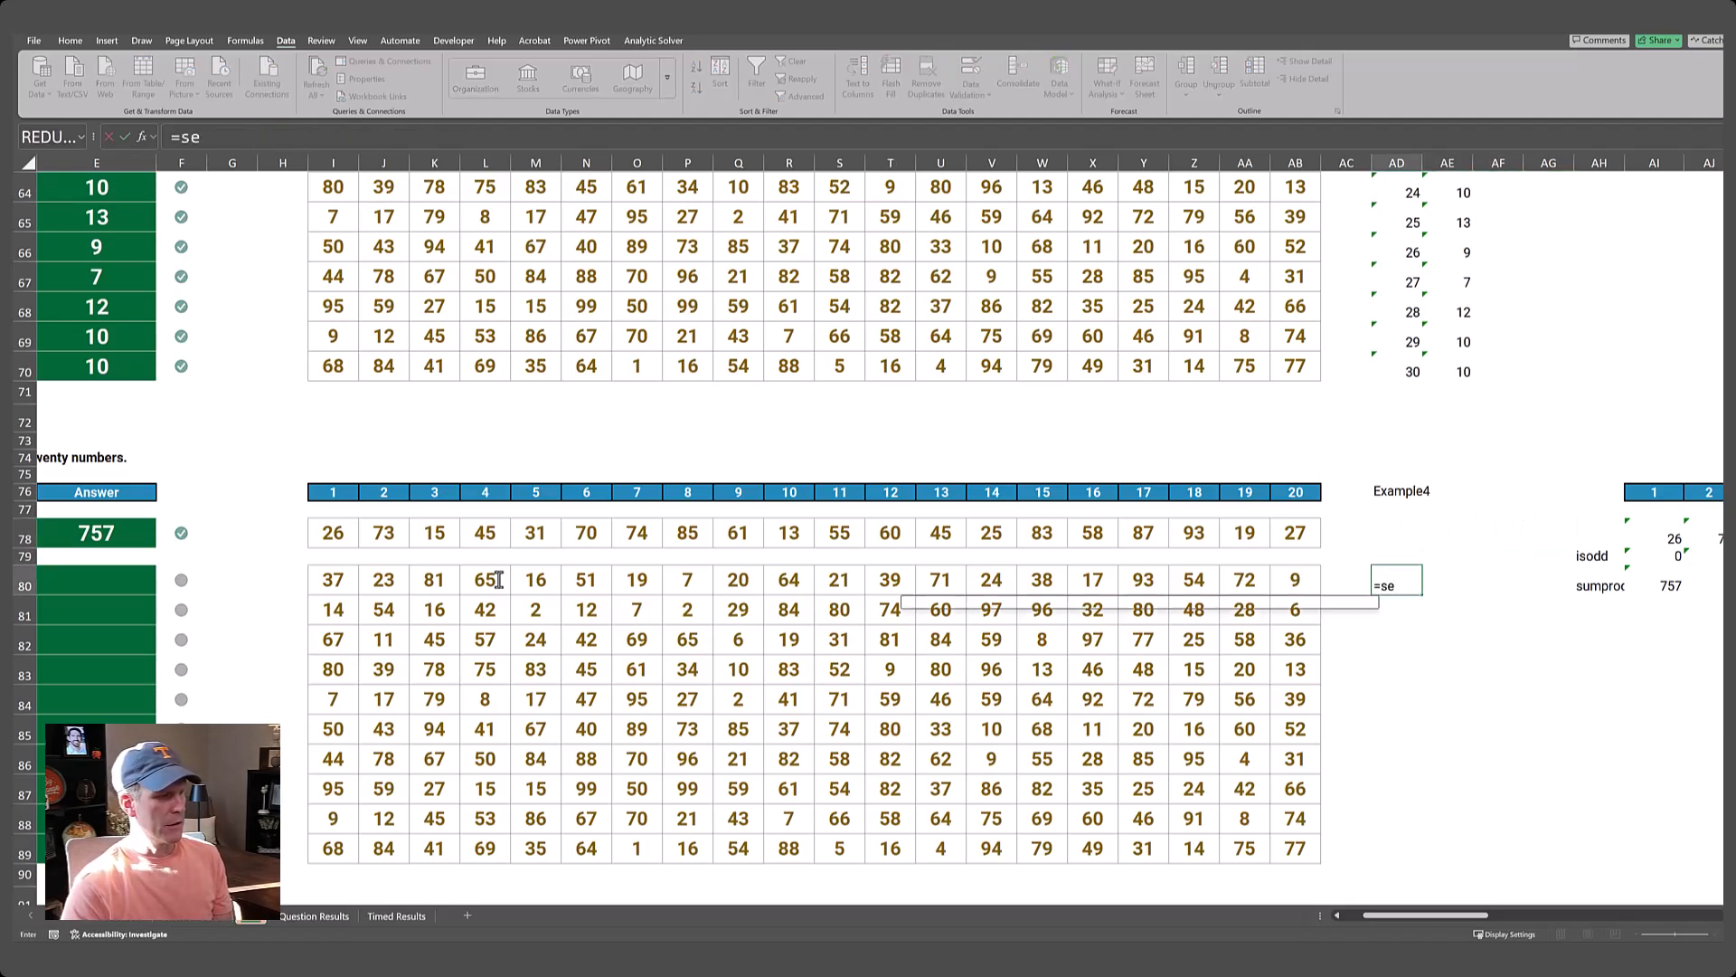
{"action": "key", "text": "BackSpace"}
{"action": "key", "text": "BackSpace"}
{"action": "type", "text": "quence"}
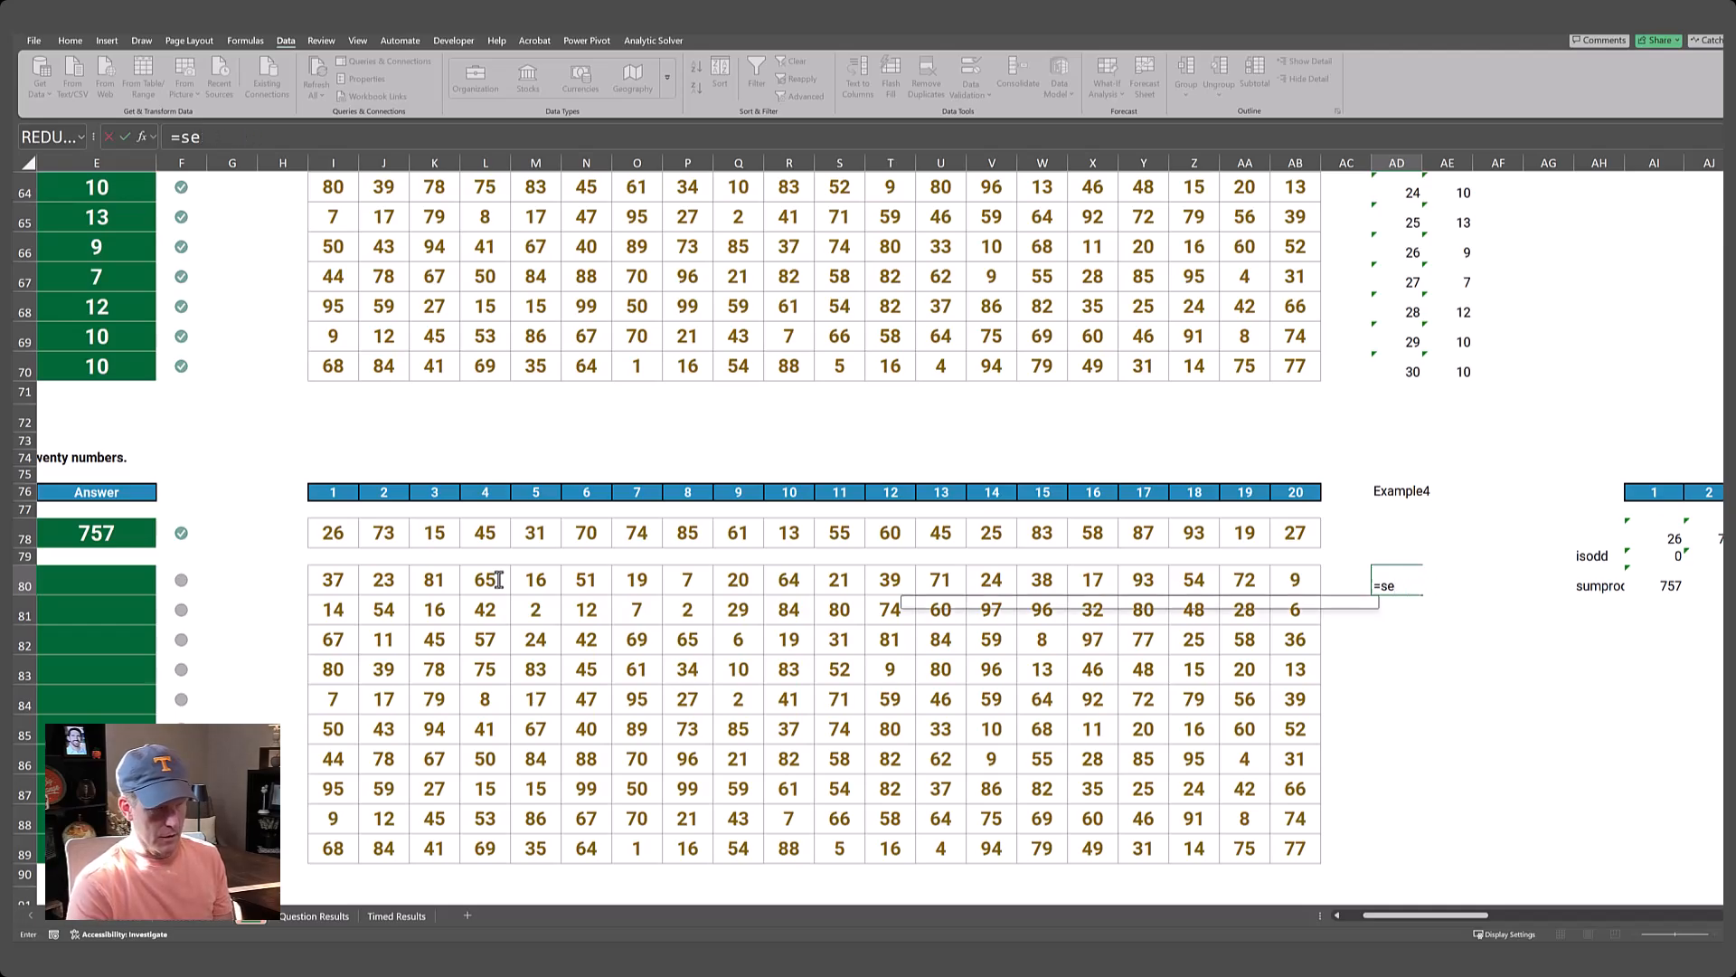
{"action": "type", "text": "(10"}
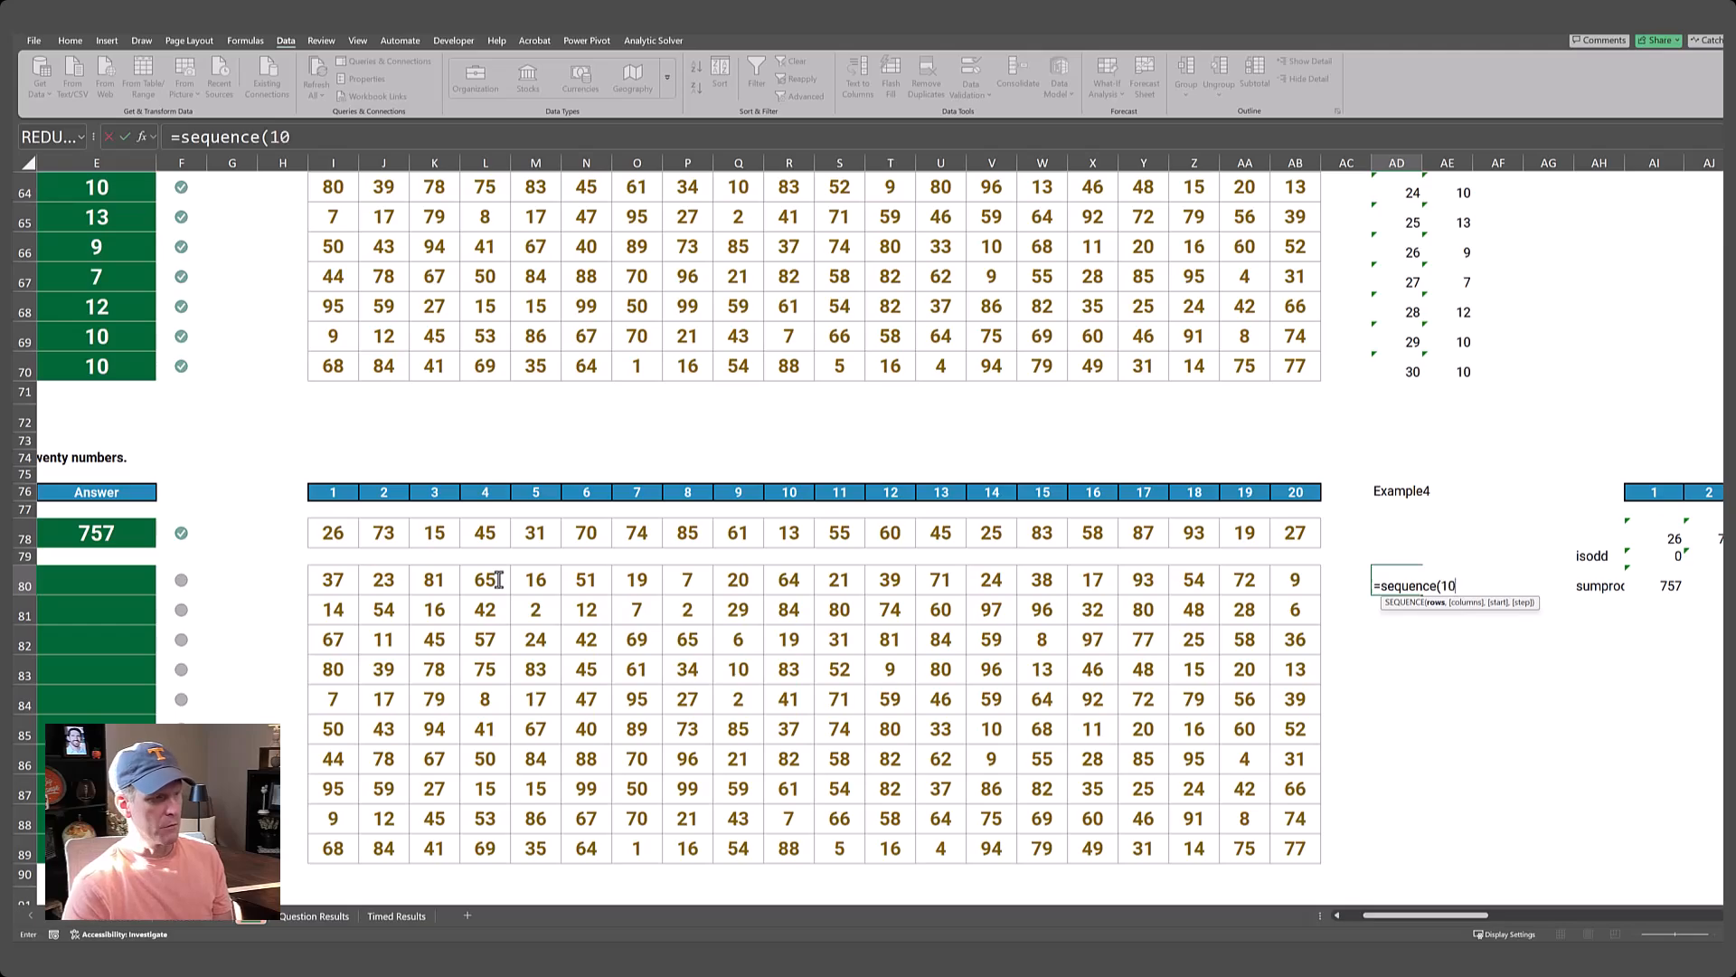
{"action": "type", "text": ",1,"}
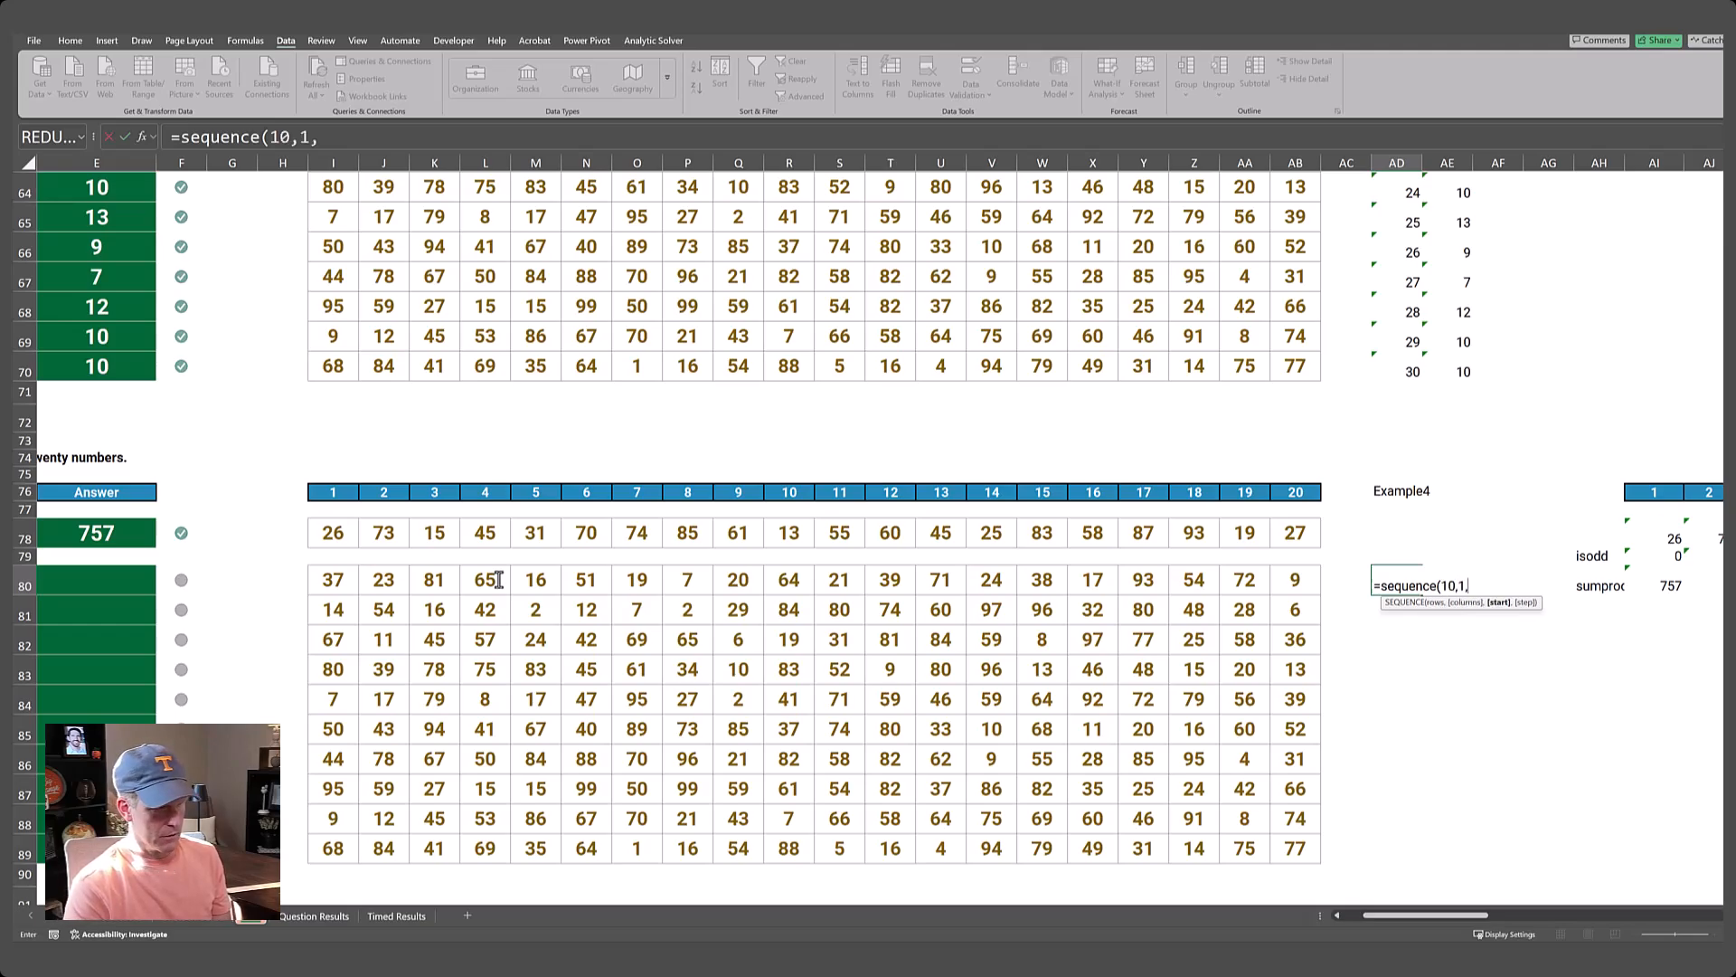
{"action": "type", "text": "31)"}
{"action": "key", "text": "Return"}
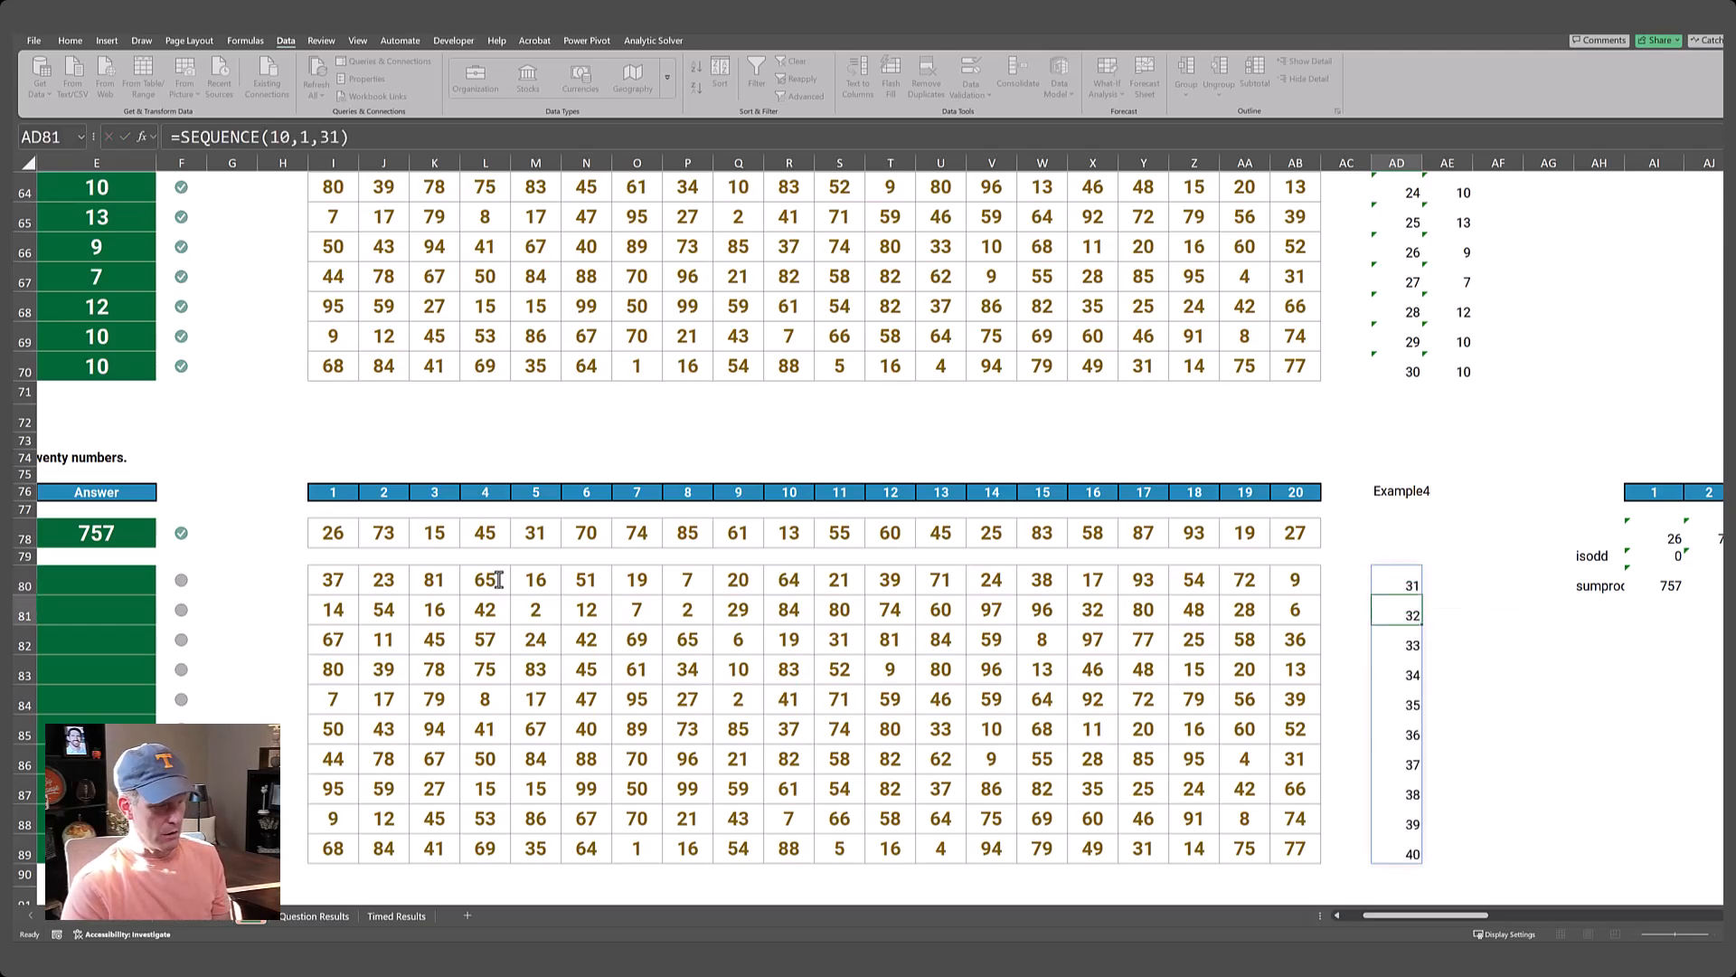
Link AE79, the result cell above the Level 4 game list, to the sumproduct result with =AI80.
{"action": "key", "text": "Up"}
Create a data table over AD79:AE89 with AD76 as the column input cell.
{"action": "key", "text": "Up"}
{"action": "key", "text": "Right"}
{"action": "type", "text": "="}
{"action": "key", "text": "Right"}
{"action": "key", "text": "Right"}
{"action": "key", "text": "Right"}
{"action": "key", "text": "Right"}
{"action": "key", "text": "Down"}
{"action": "key", "text": "Return"}
{"action": "key", "text": "Up"}
{"action": "key", "text": "shift+Left"}
{"action": "key", "text": "shift+Down"}
{"action": "key", "text": "shift+Down"}
{"action": "key", "text": "shift+Down"}
{"action": "key", "text": "shift+Down"}
{"action": "key", "text": "shift+Down"}
{"action": "key", "text": "shift+Down"}
{"action": "key", "text": "shift+Down"}
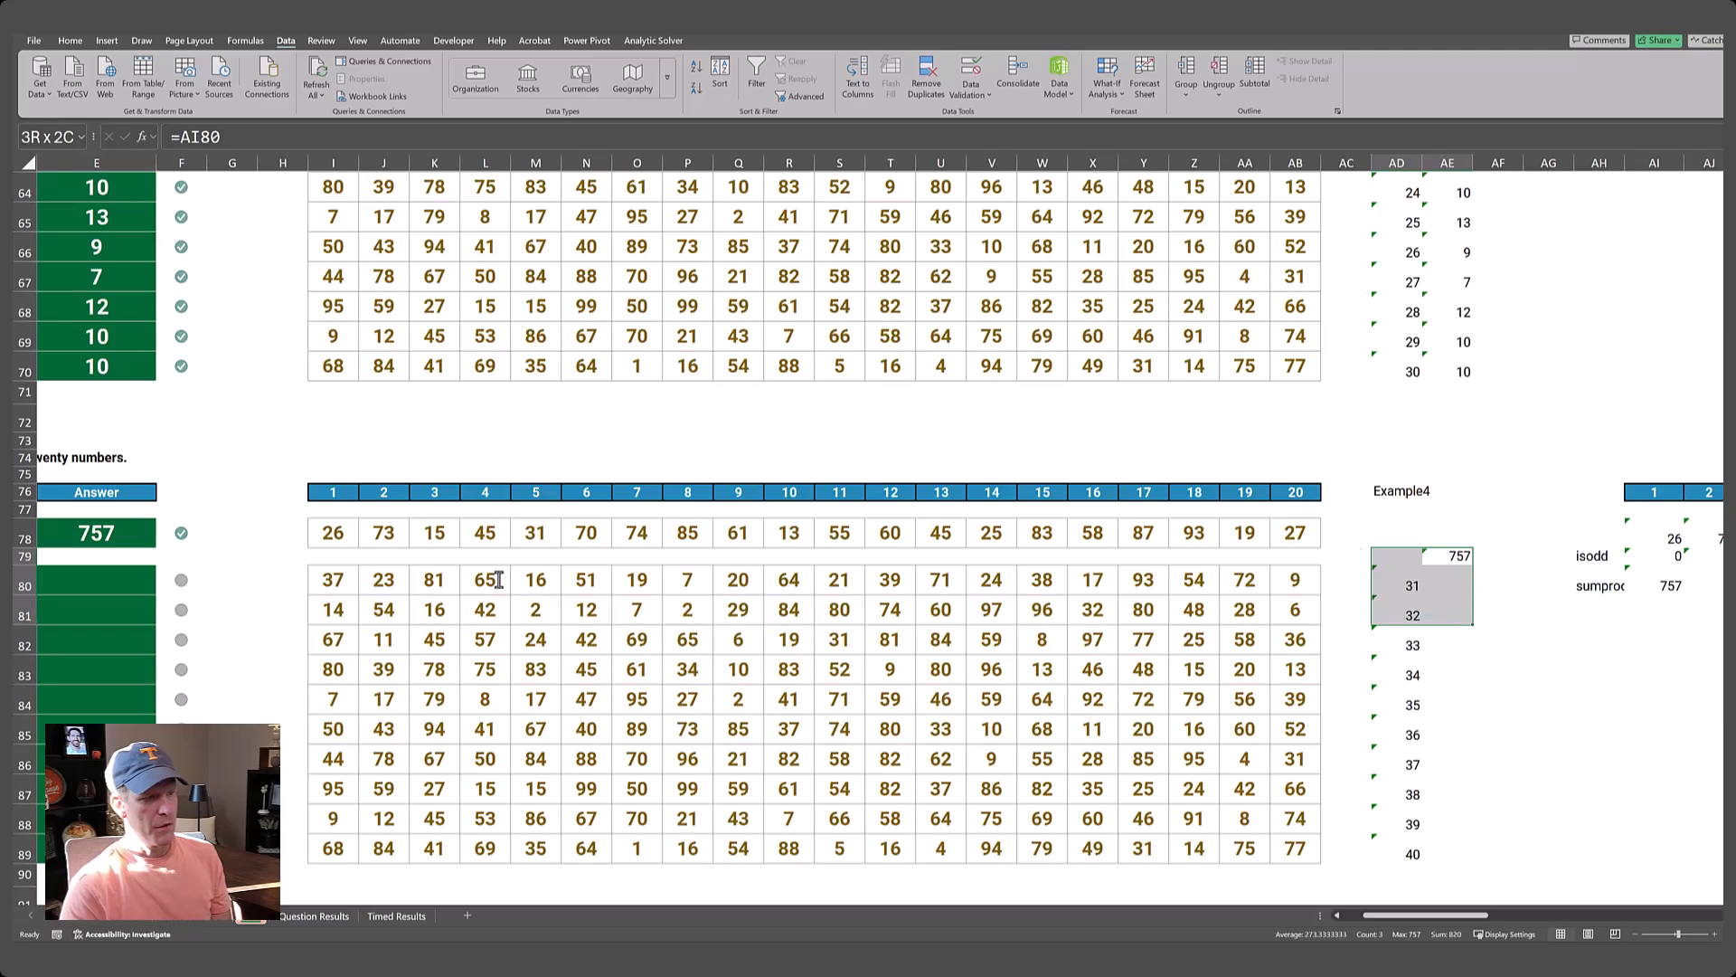
{"action": "key", "text": "shift+Down"}
{"action": "key", "text": "shift+Down"}
{"action": "key", "text": "shift+Down"}
{"action": "key", "text": "shift+Down"}
{"action": "key", "text": "shift+Down"}
{"action": "key", "text": "shift+Down"}
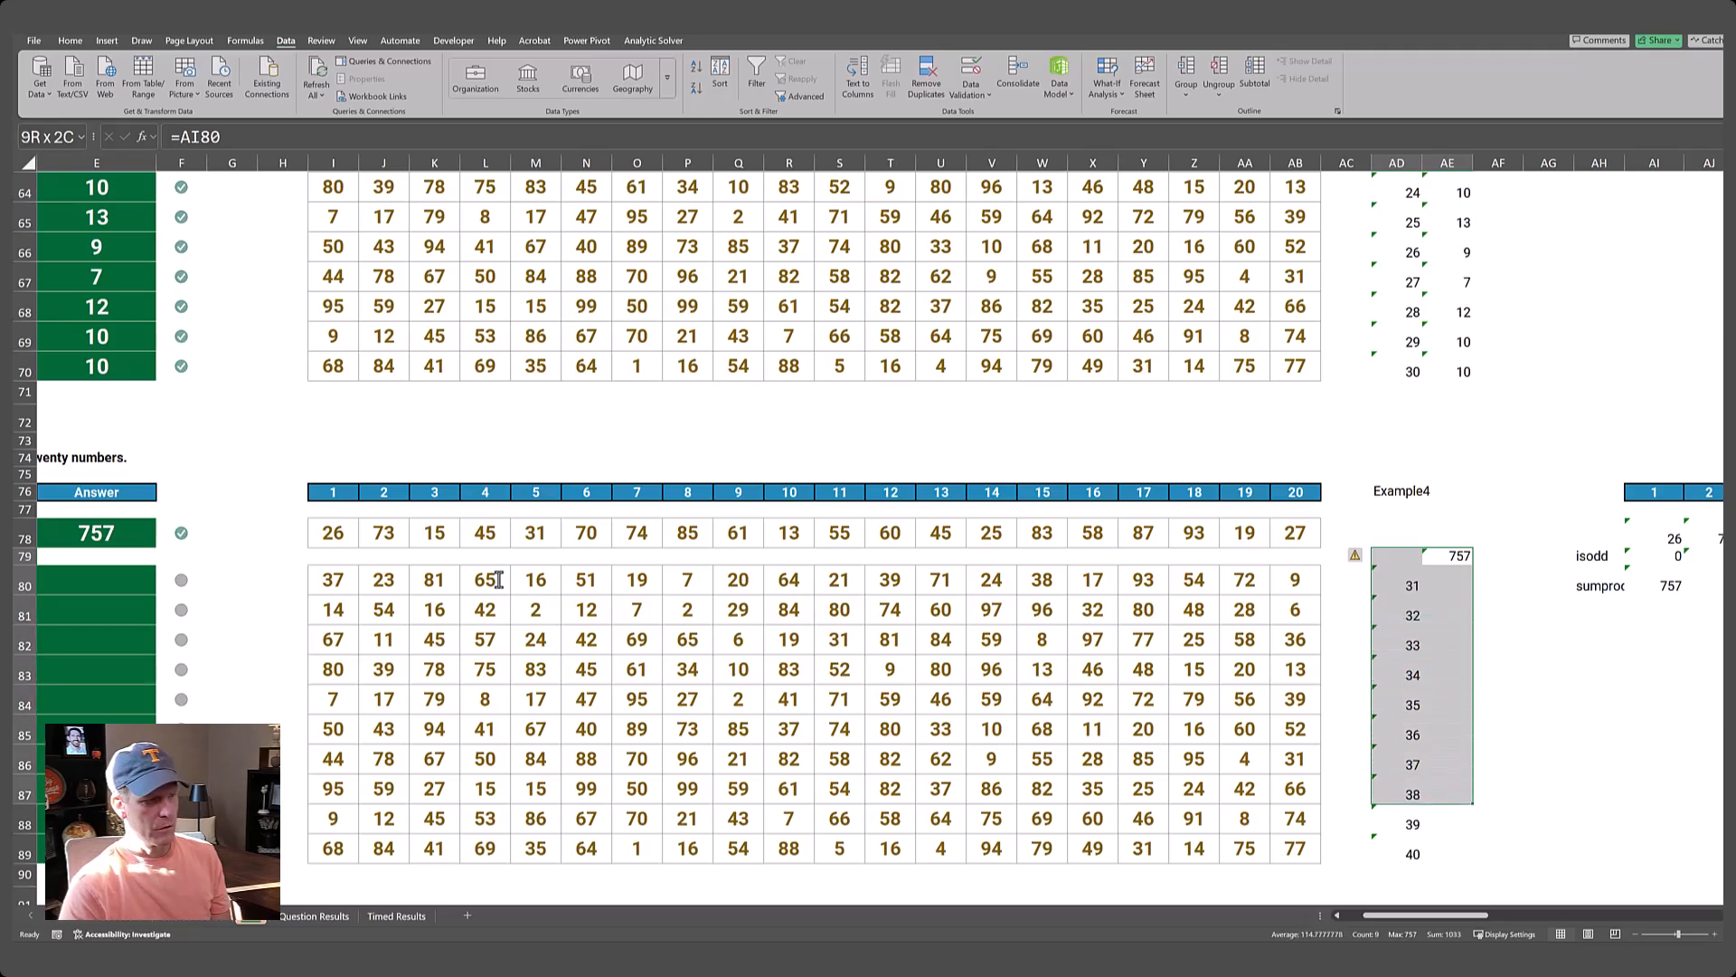
{"action": "key", "text": "shift+Up"}
{"action": "key", "text": "shift+Up"}
{"action": "key", "text": "shift+Up"}
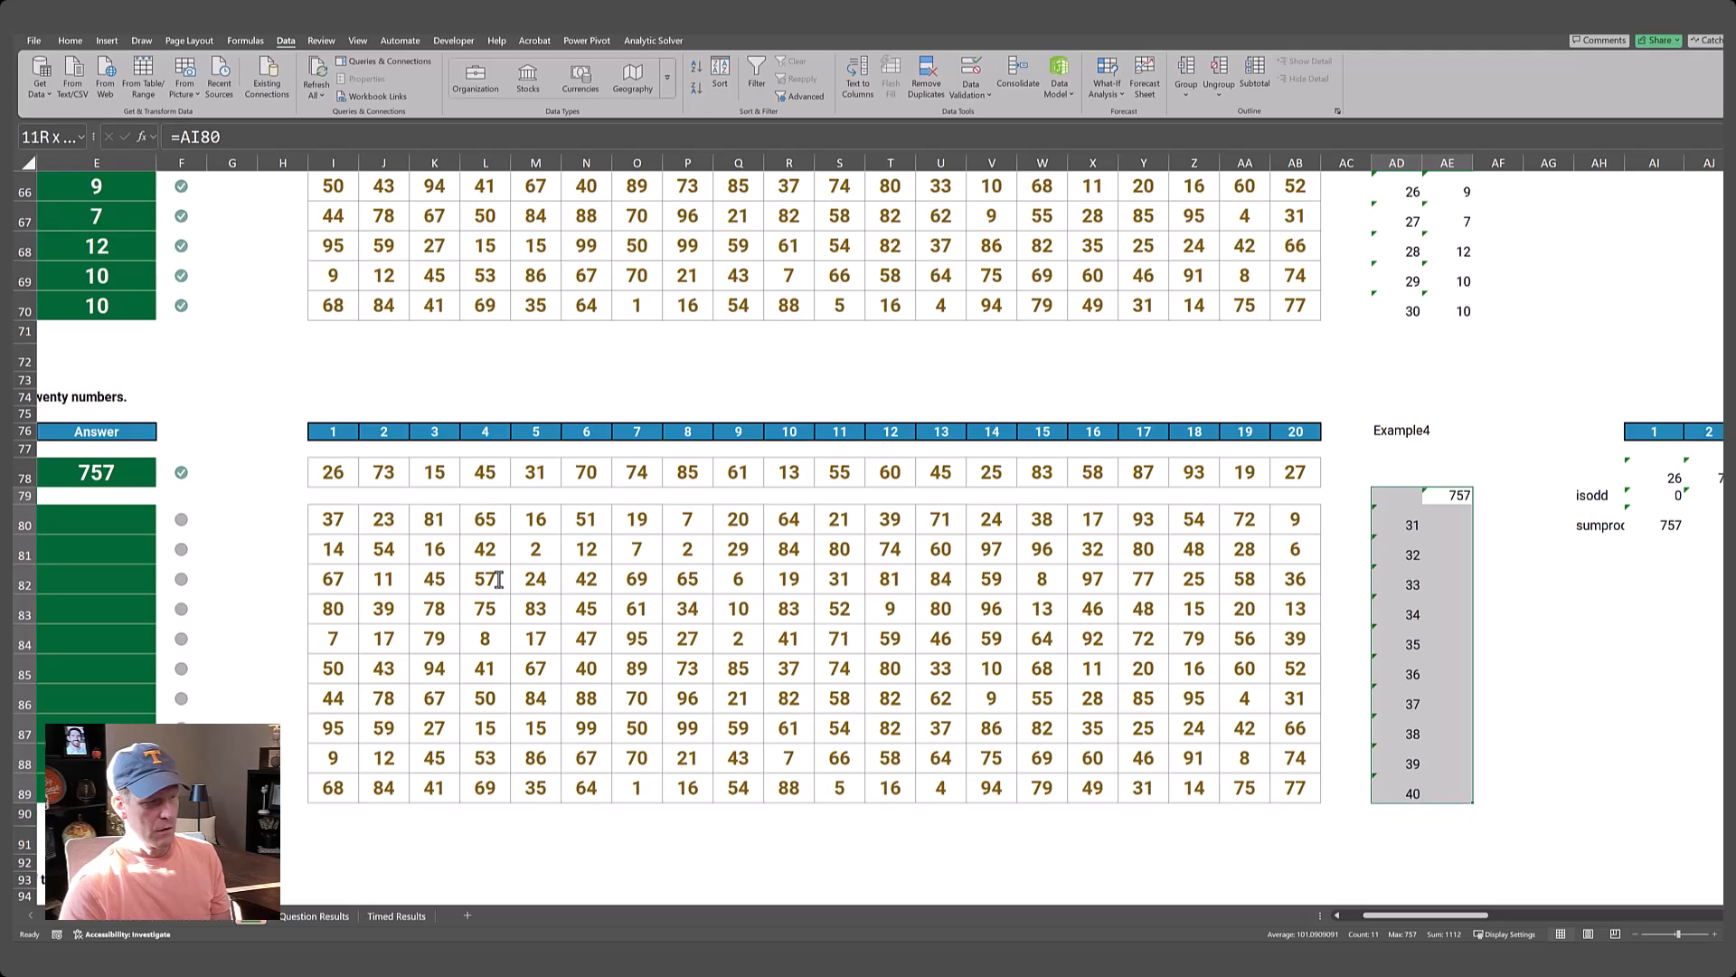
{"action": "key", "text": "alt+d"}
{"action": "key", "text": "t"}
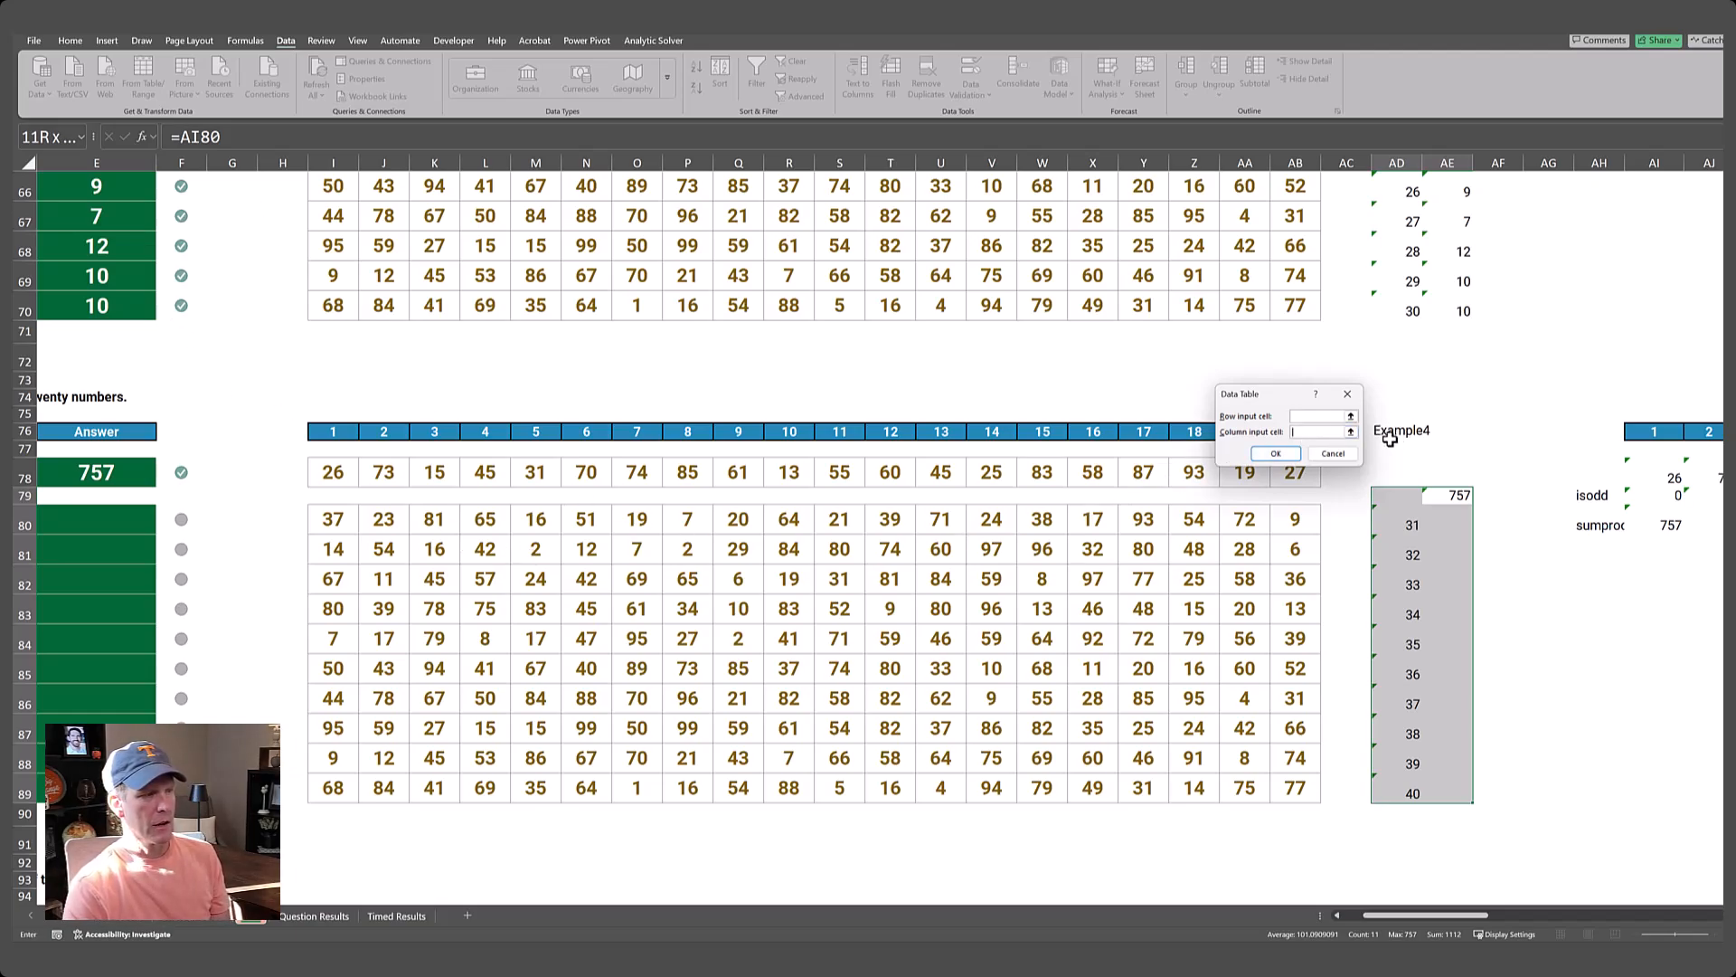
{"action": "left_click", "coordinate": [1352, 433]}
{"action": "left_click", "coordinate": [1391, 434]}
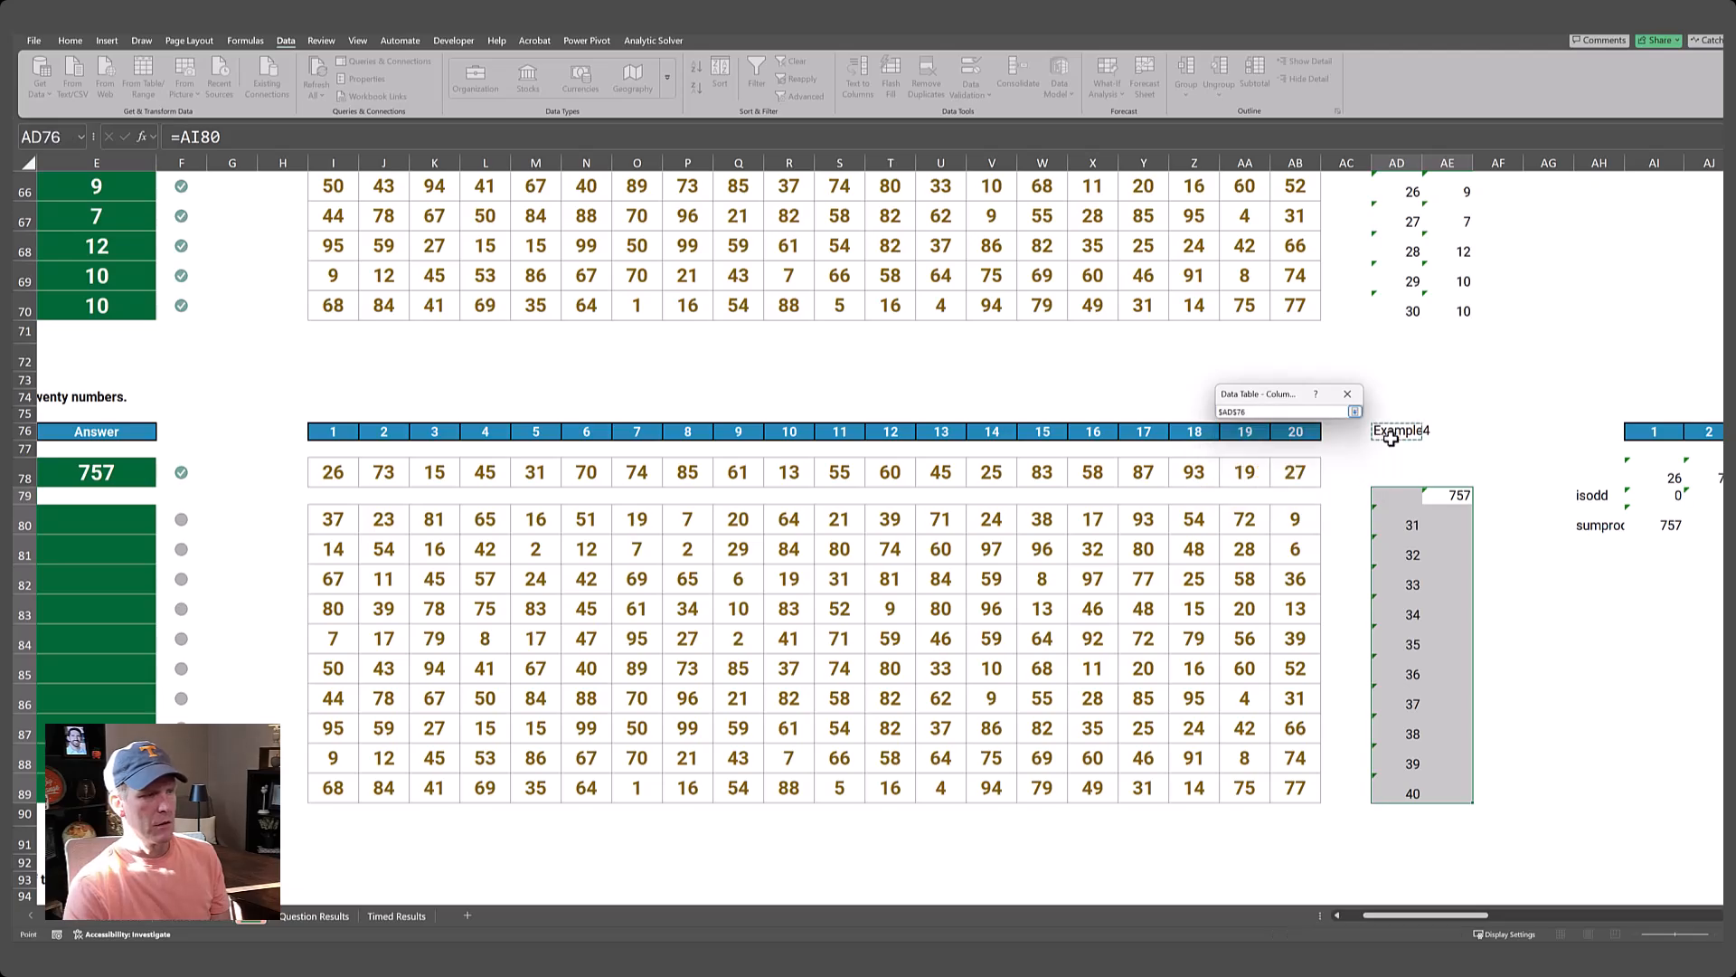
{"action": "key", "text": "Return"}
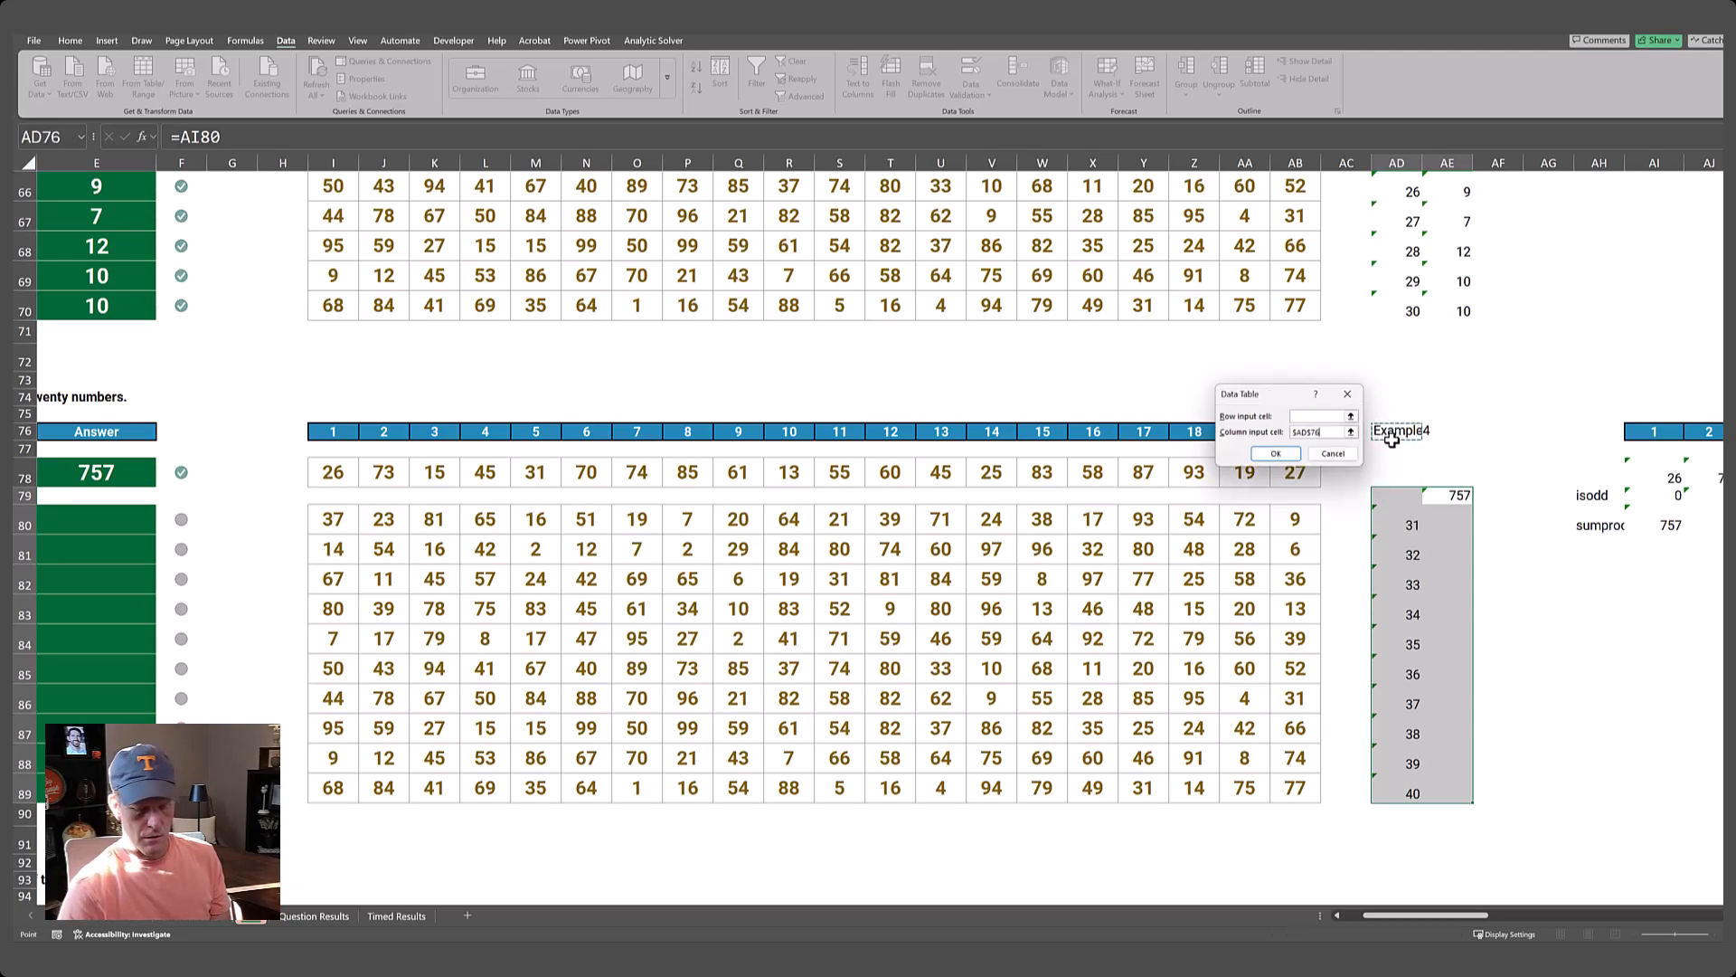
{"action": "key", "text": "Return"}
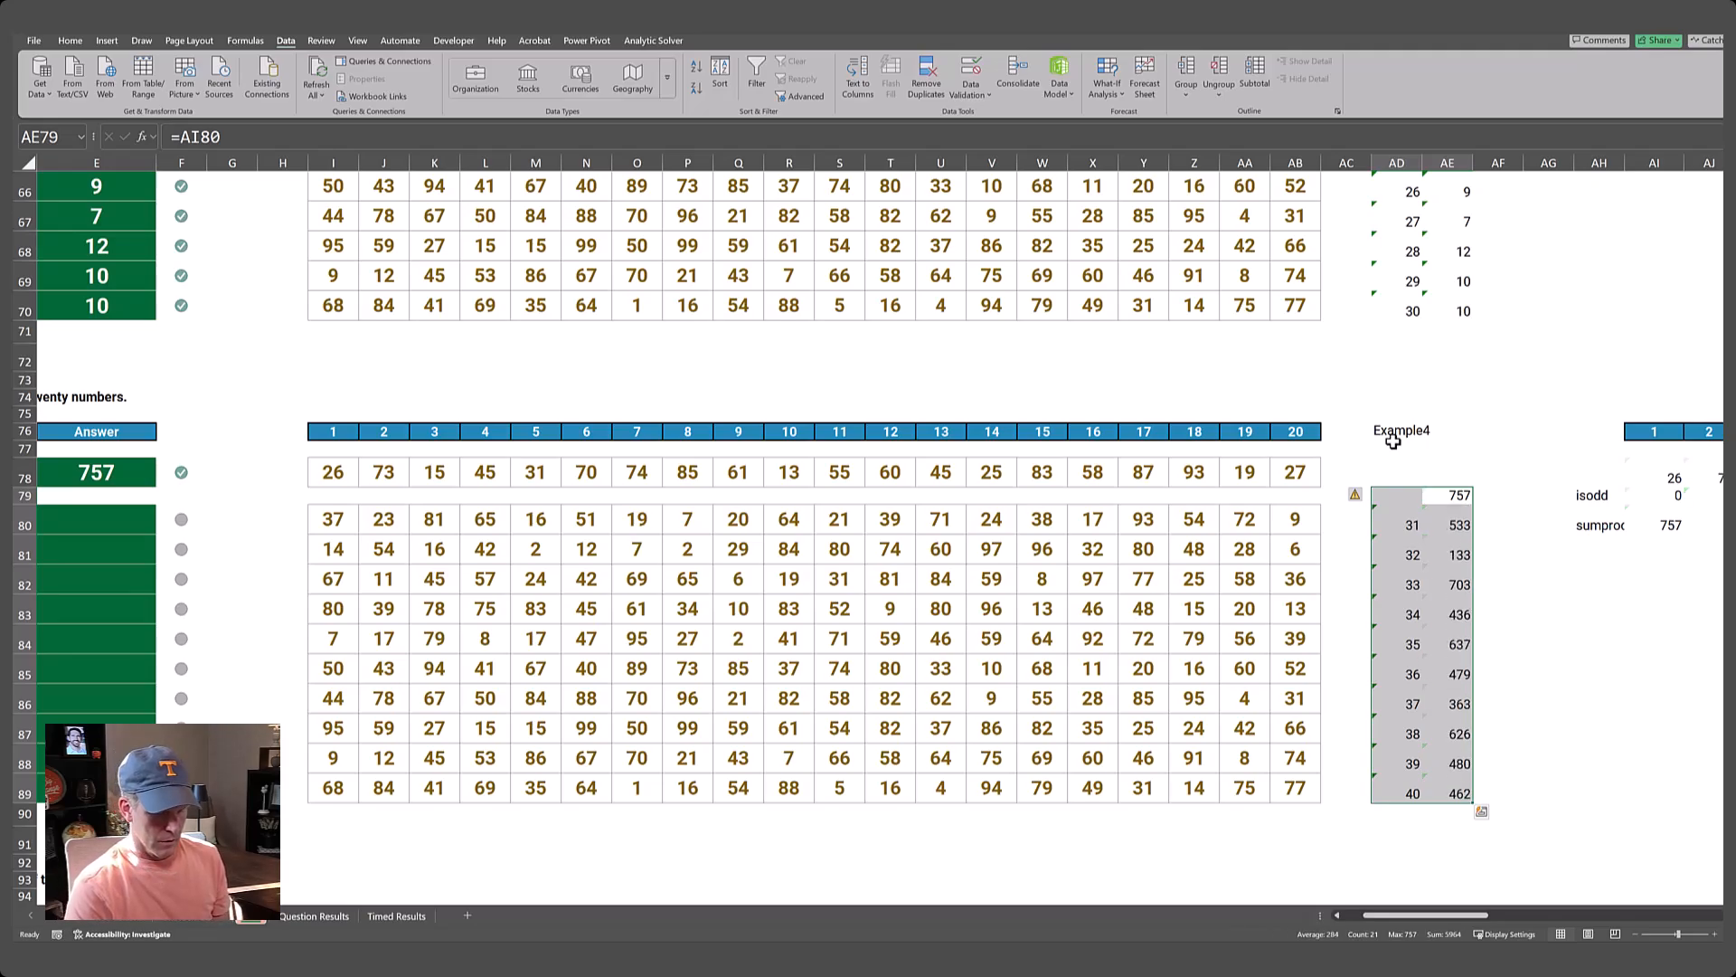
Copy the data table results in AE80:AE89 and paste them as formulas into the Level 4 Answer column from E80.
{"action": "key", "text": "Down"}
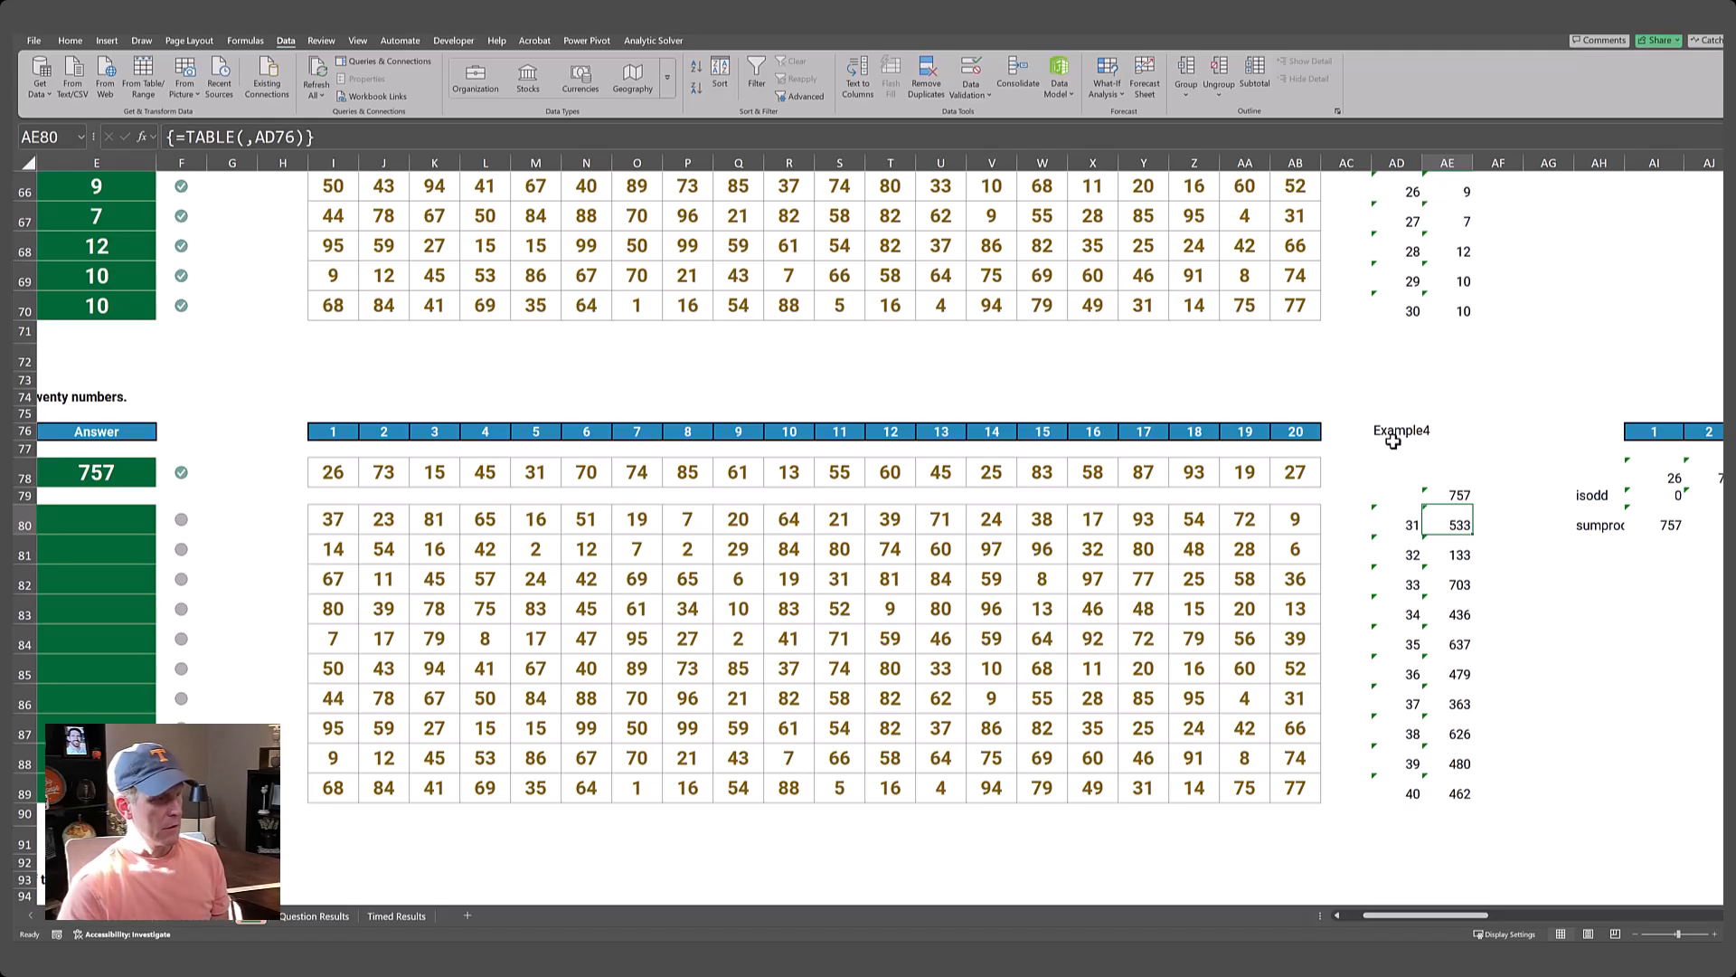
{"action": "key", "text": "ctrl+shift+Down"}
{"action": "key", "text": "ctrl+c"}
{"action": "key", "text": "Left"}
{"action": "key", "text": "ctrl+Left"}
{"action": "key", "text": "ctrl+Left"}
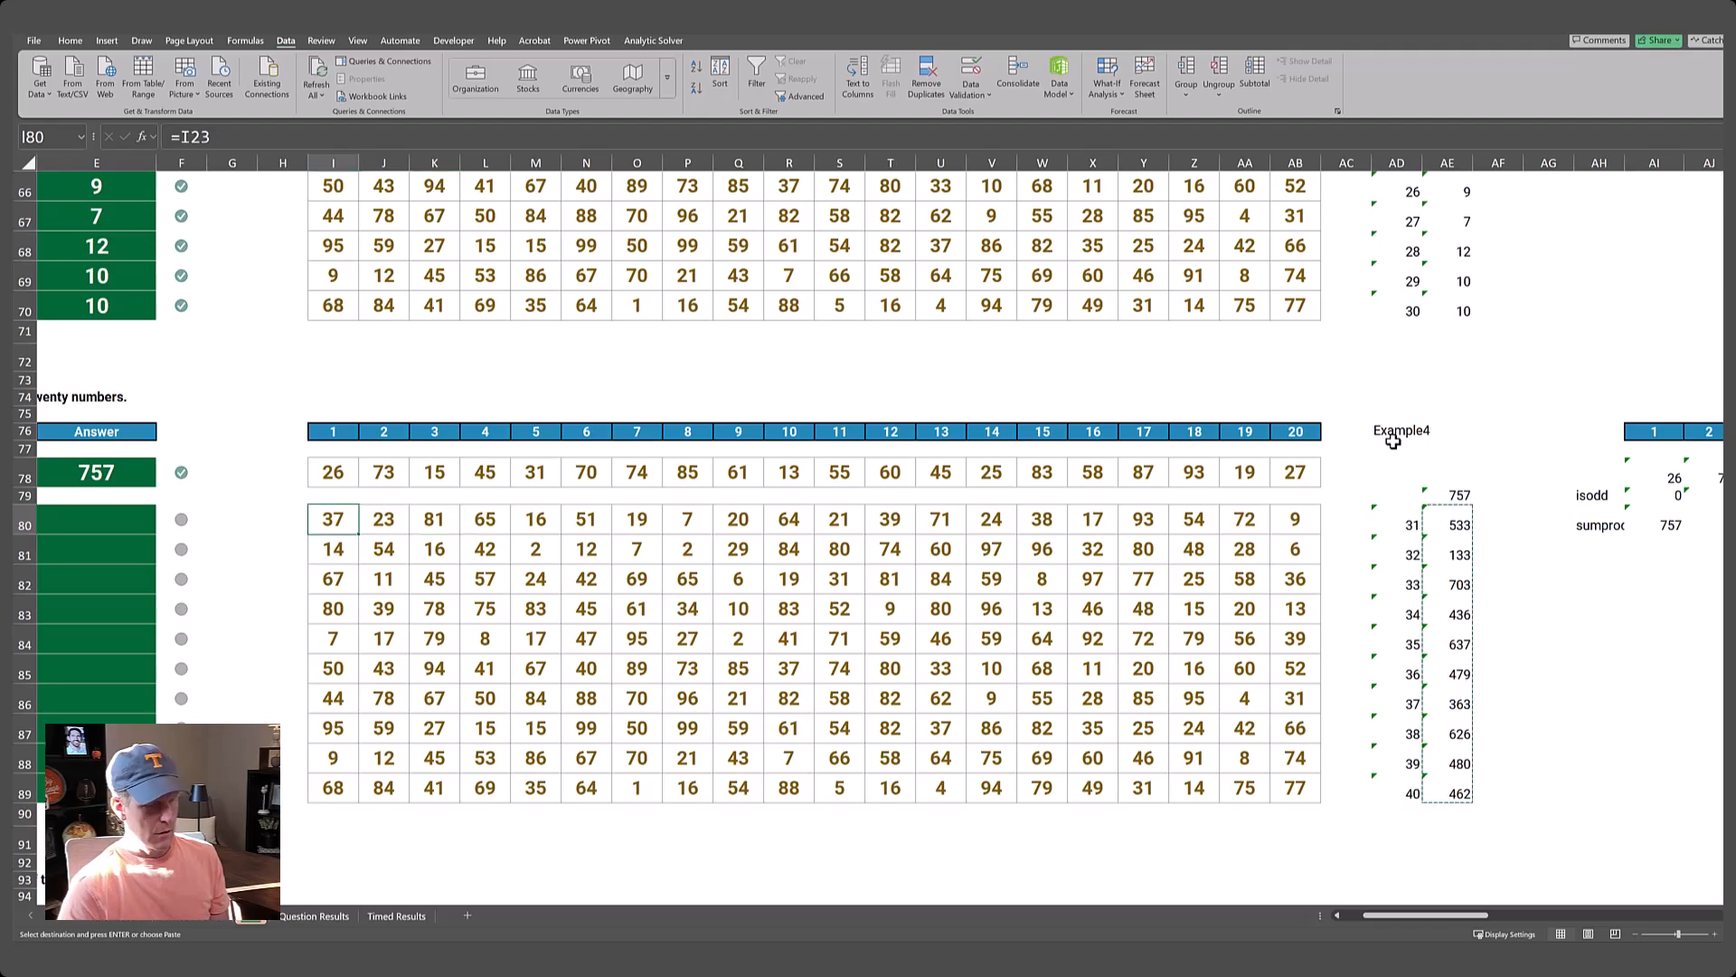
{"action": "key", "text": "ctrl+Left"}
{"action": "key", "text": "ctrl+Left"}
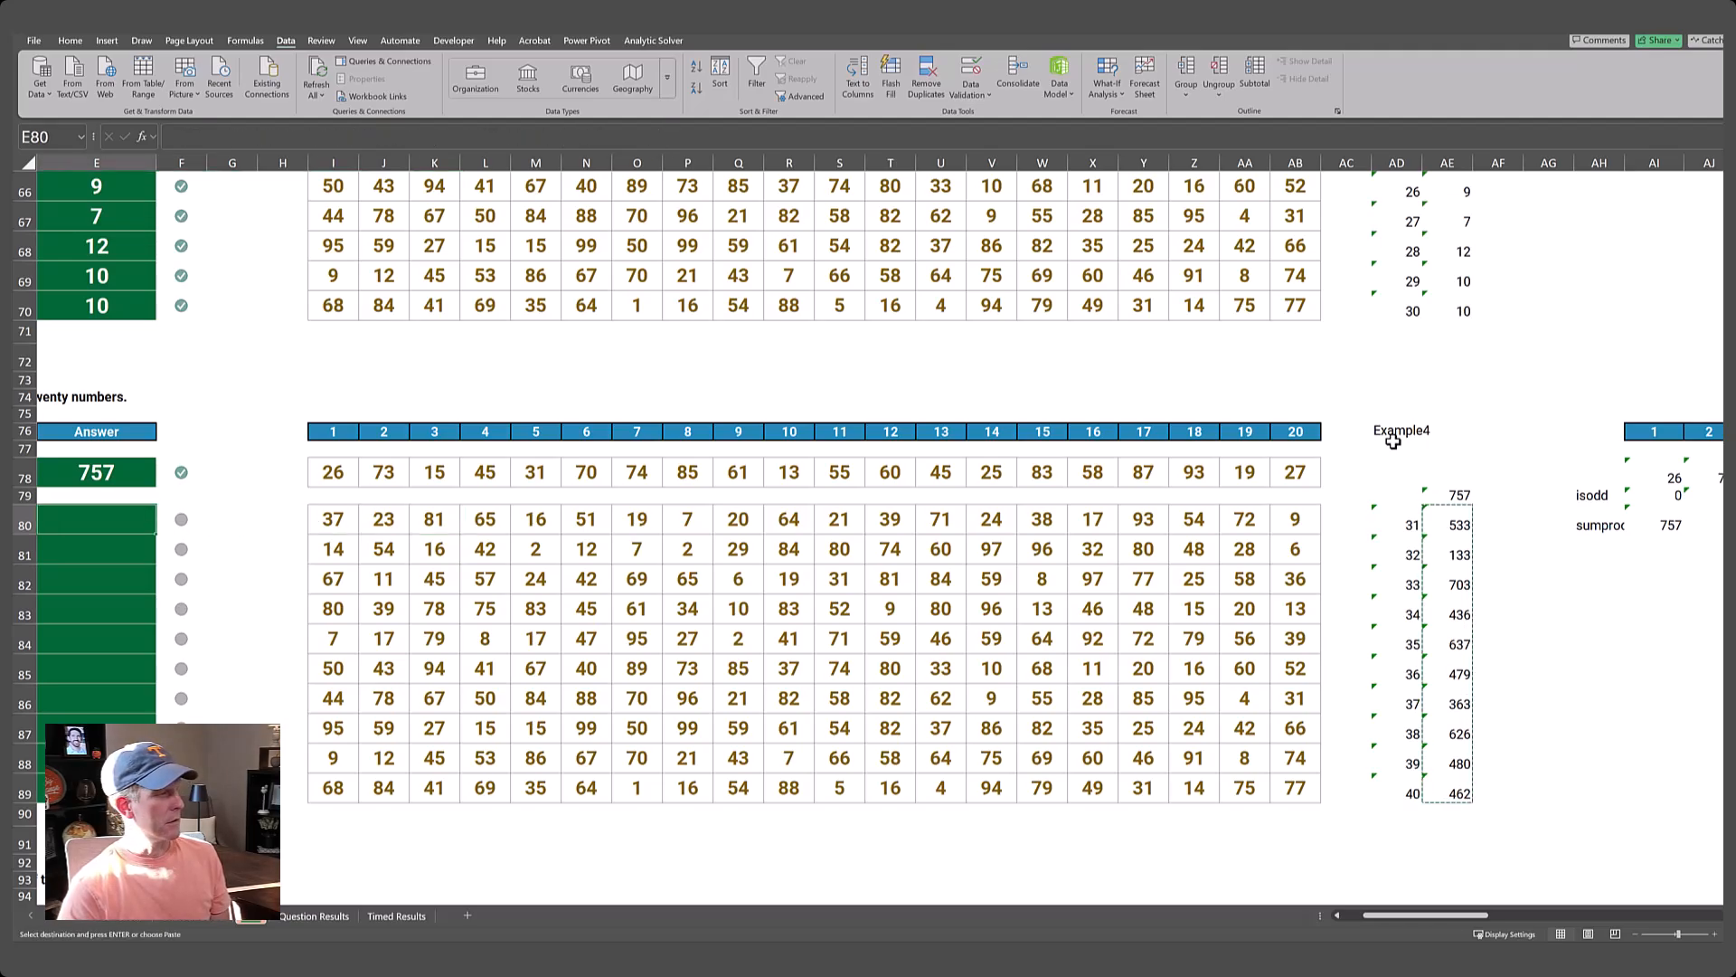
{"action": "key", "text": "alt+e"}
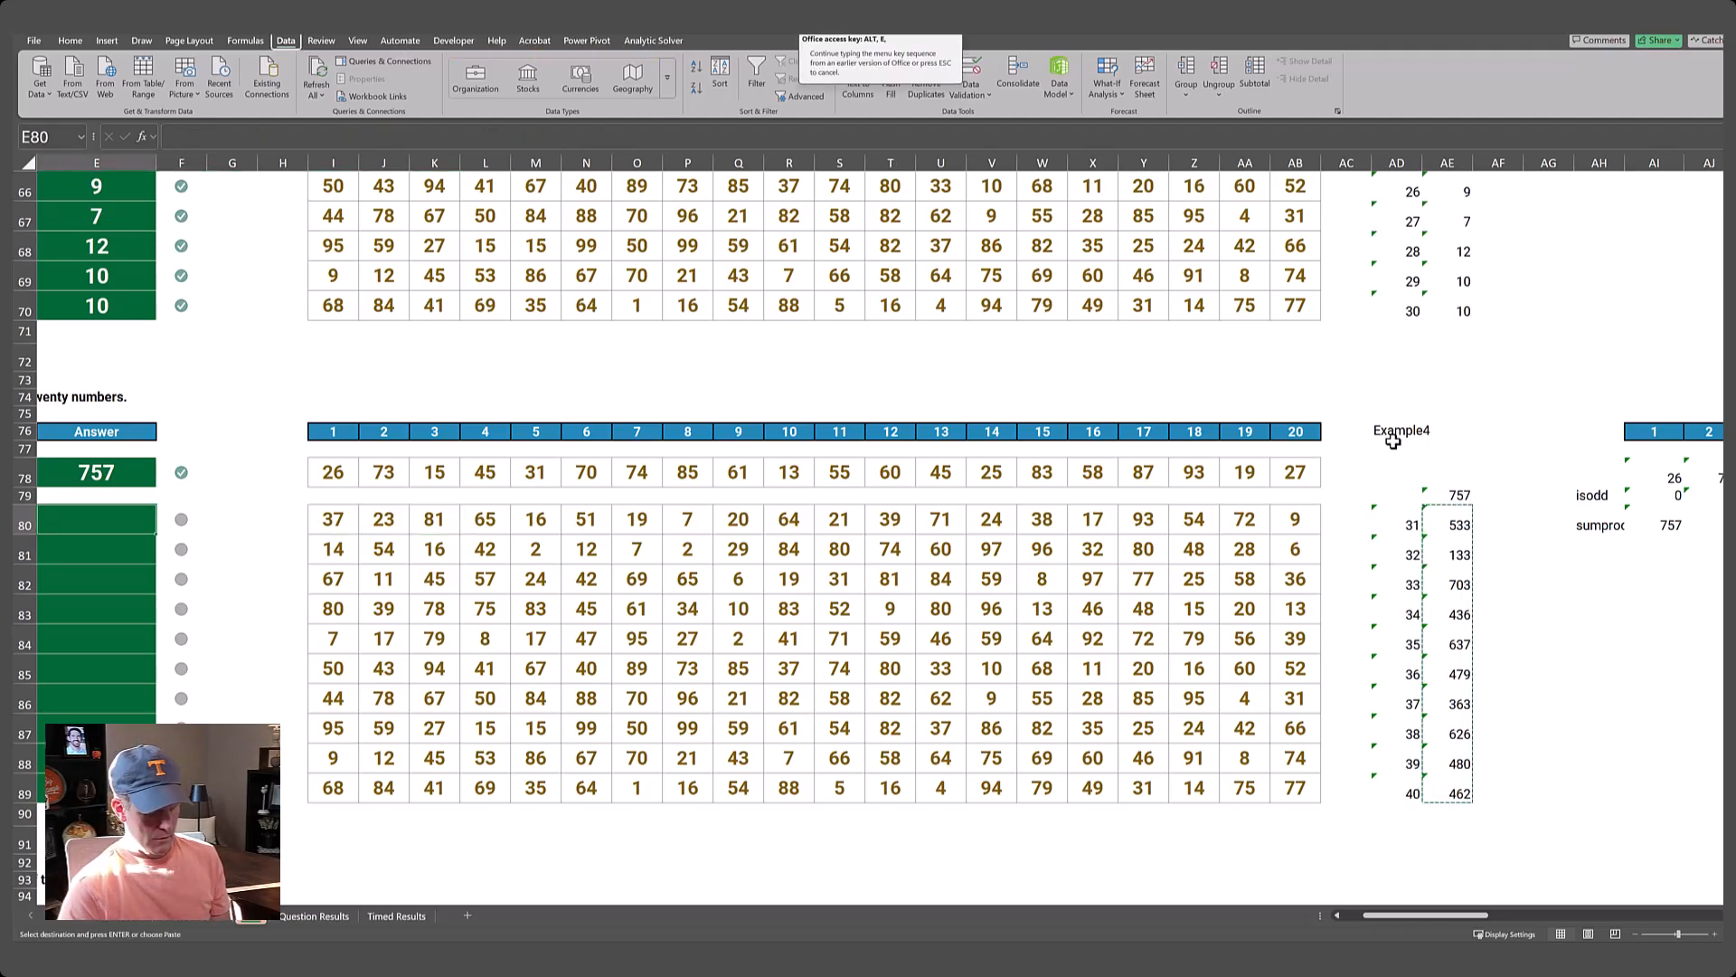
{"action": "key", "text": "s"}
{"action": "key", "text": "t"}
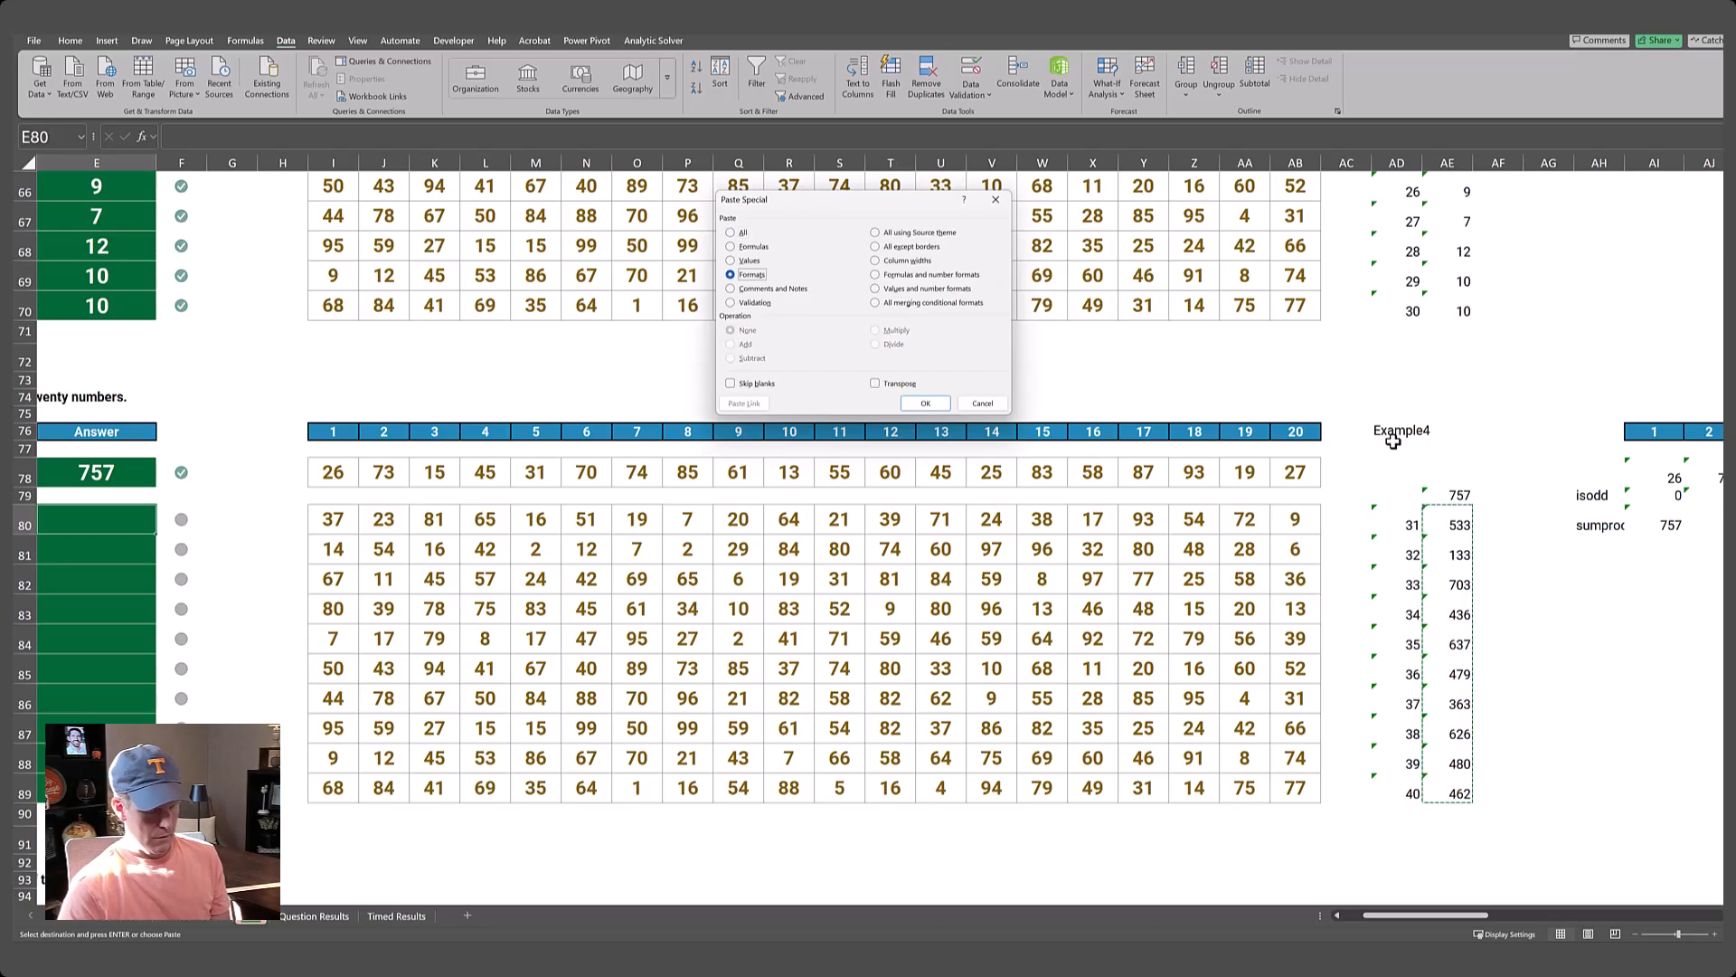
{"action": "key", "text": "f"}
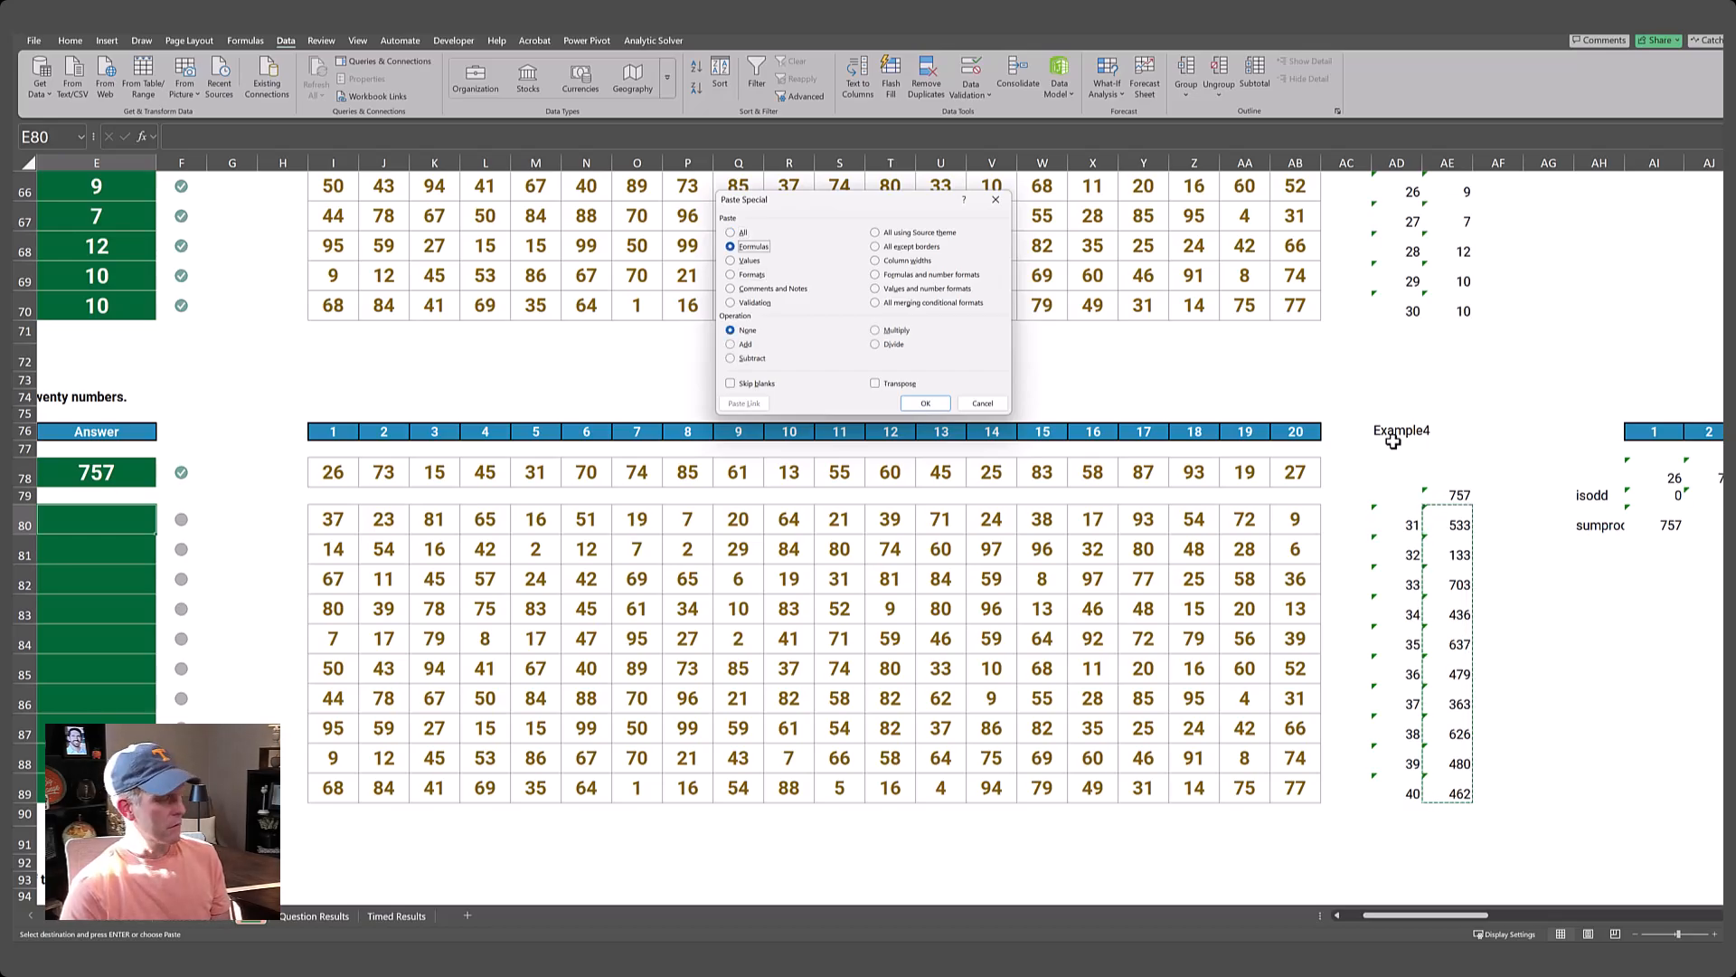
{"action": "key", "text": "Return"}
Copy the Level 7 header row G133:AB133, with X and the numbers 1 to 20, to the helper area starting at AJ133.
{"action": "key", "text": "Home"}
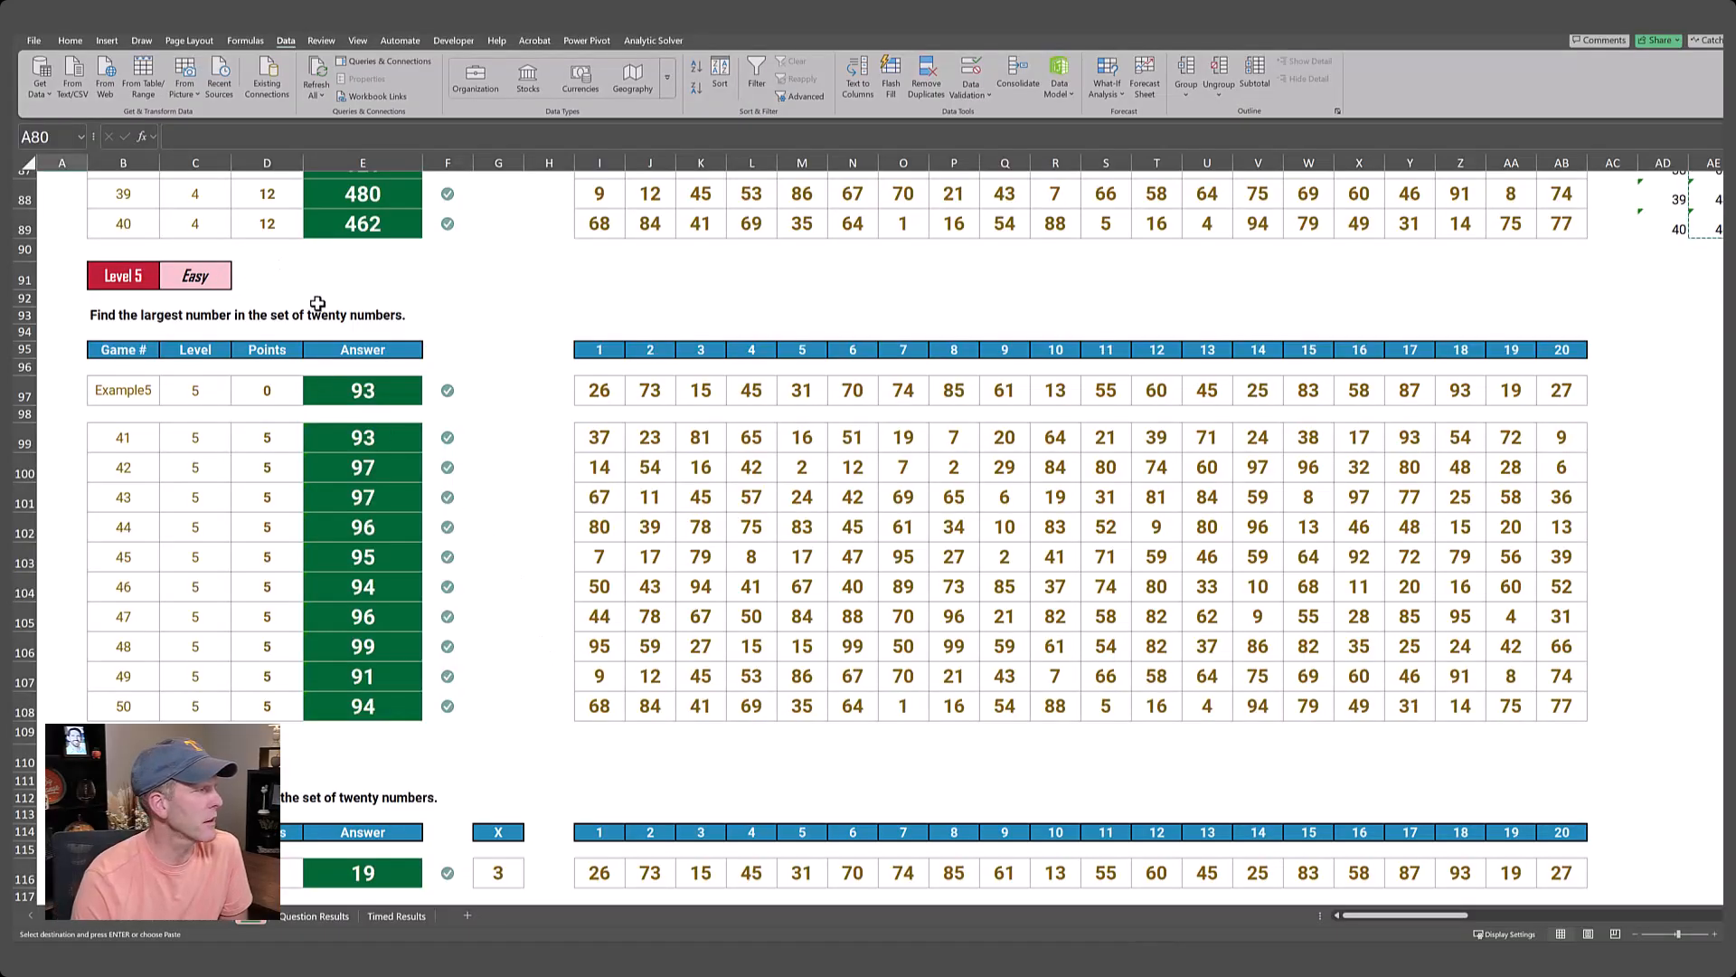
{"action": "scroll", "coordinate": [317, 303], "scroll_direction": "down", "scroll_amount": 7}
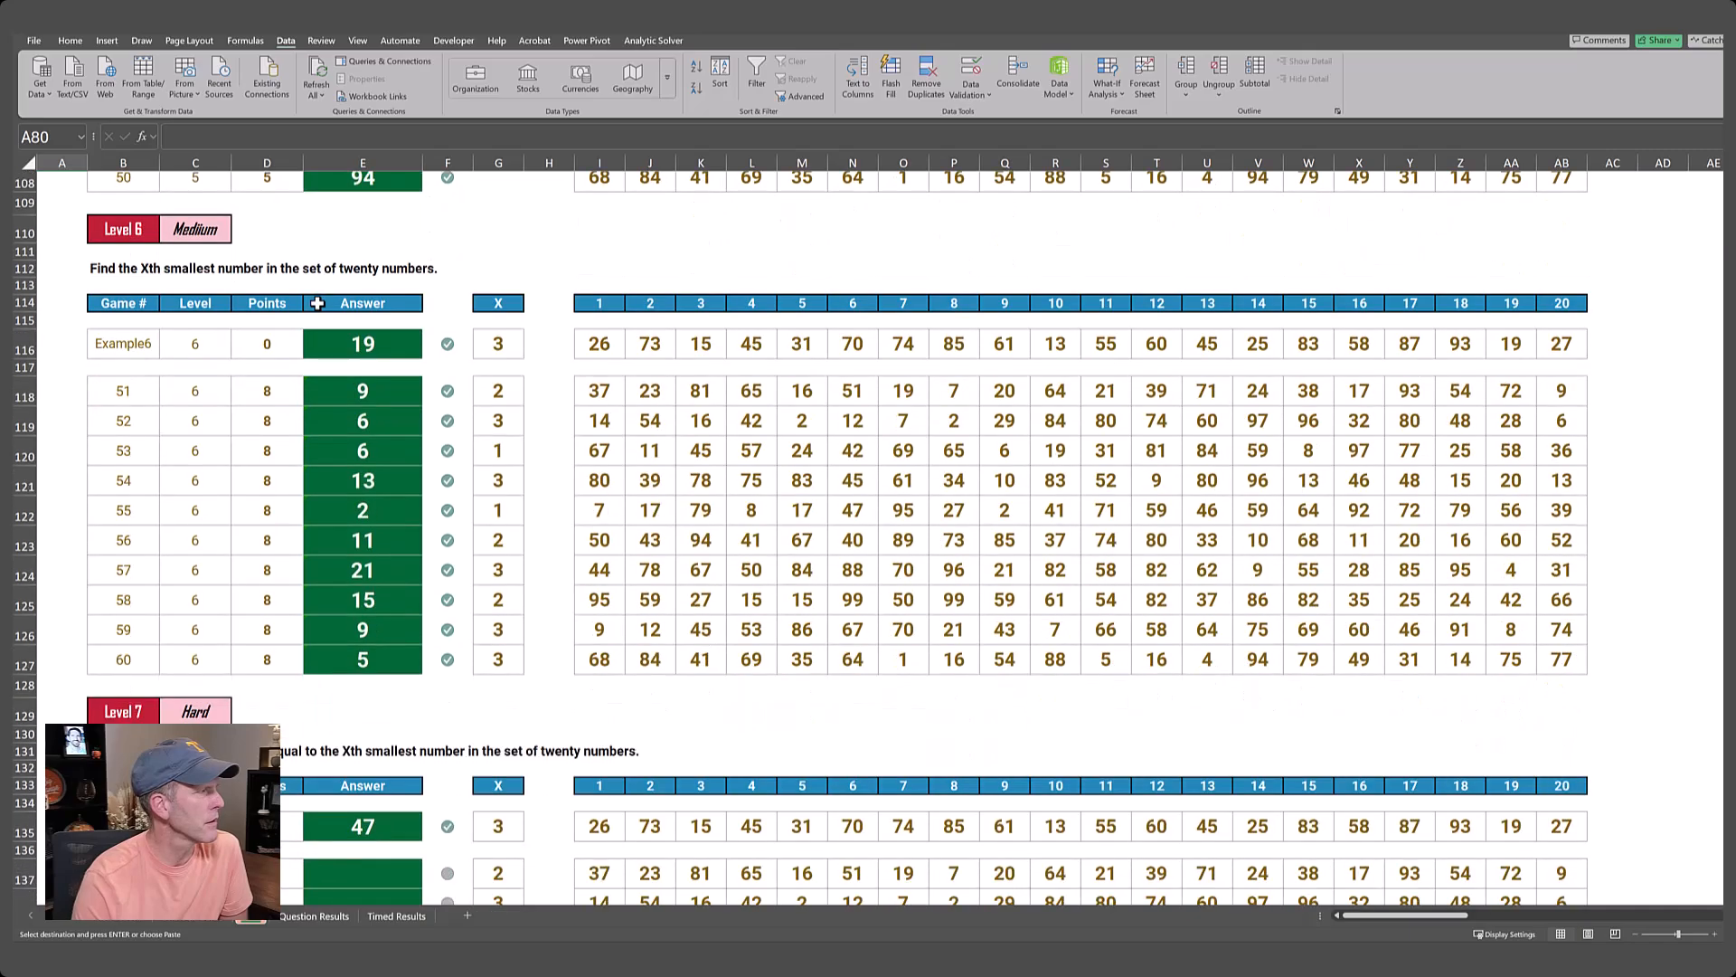
{"action": "scroll", "coordinate": [321, 317], "scroll_direction": "up", "scroll_amount": 7}
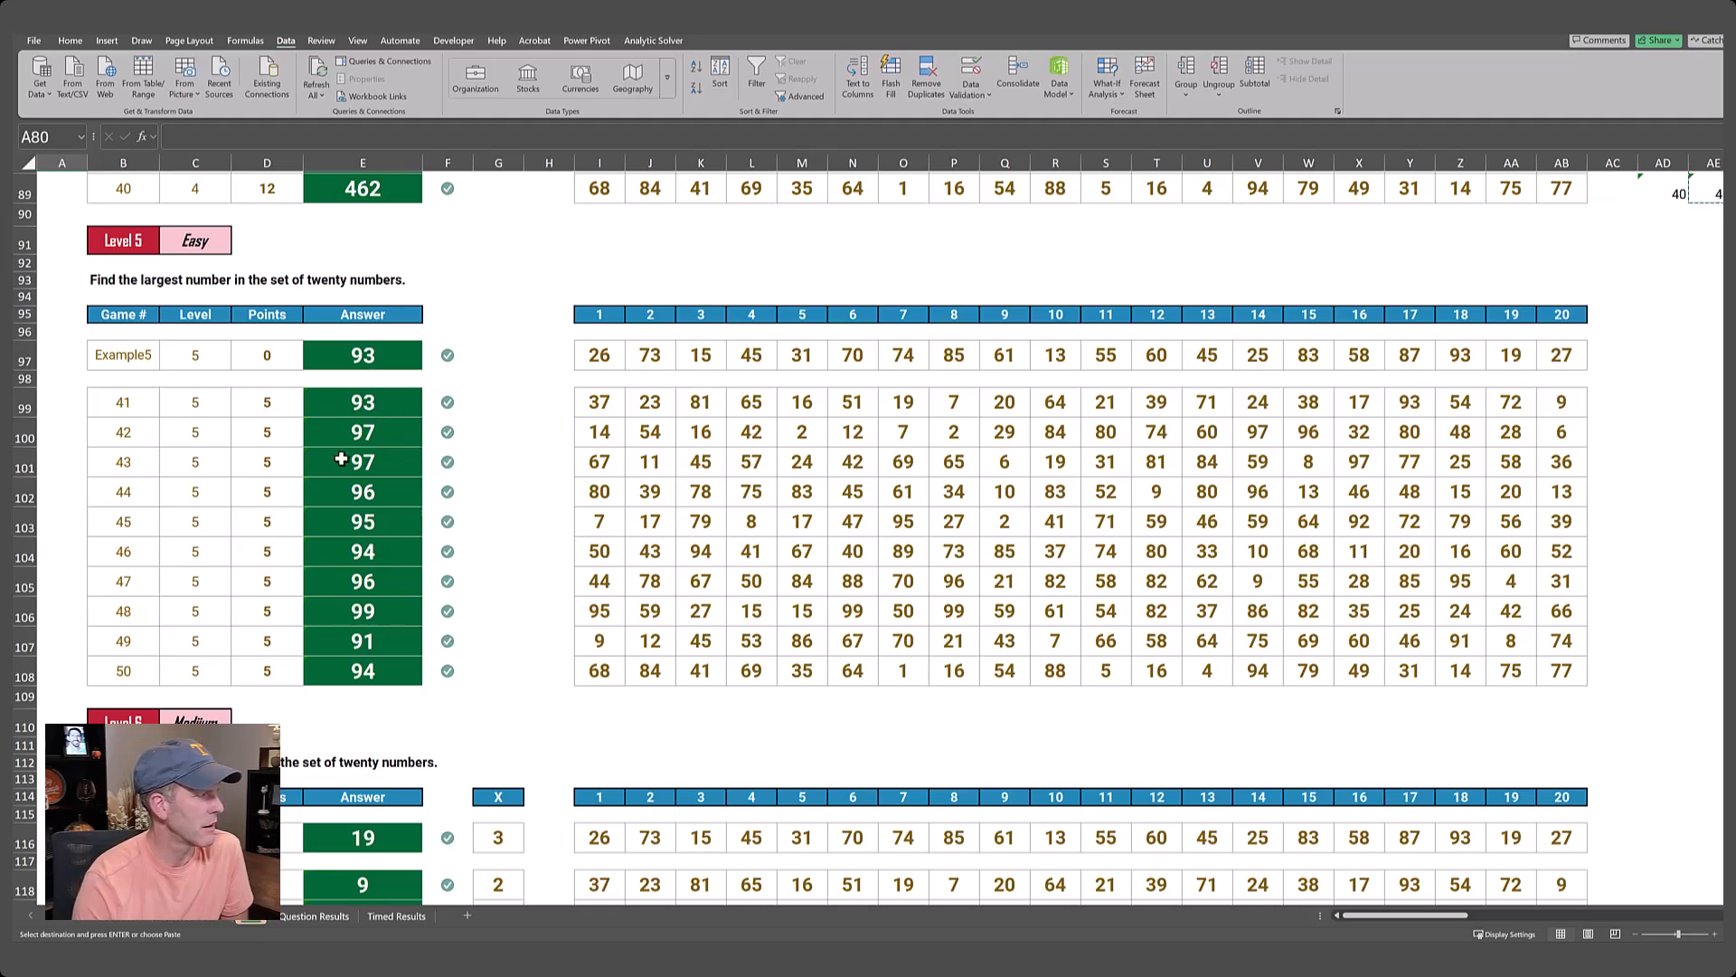
{"action": "scroll", "coordinate": [375, 518], "scroll_direction": "down", "scroll_amount": 9}
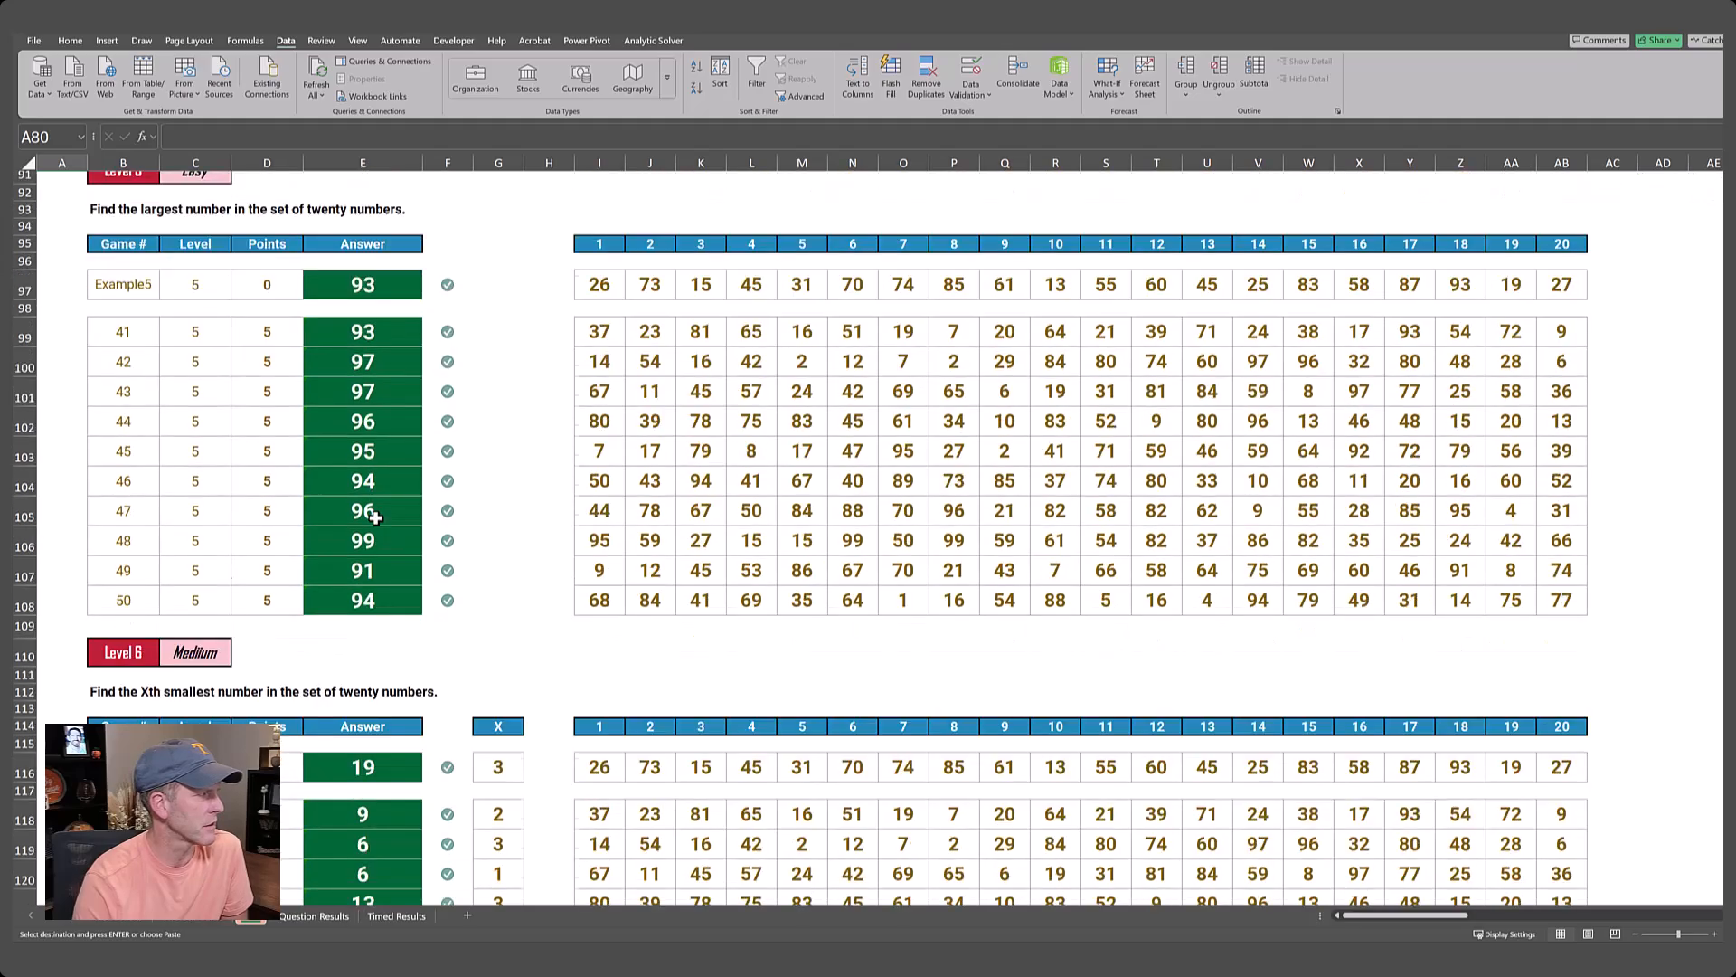
{"action": "scroll", "coordinate": [375, 519], "scroll_direction": "down", "scroll_amount": 4}
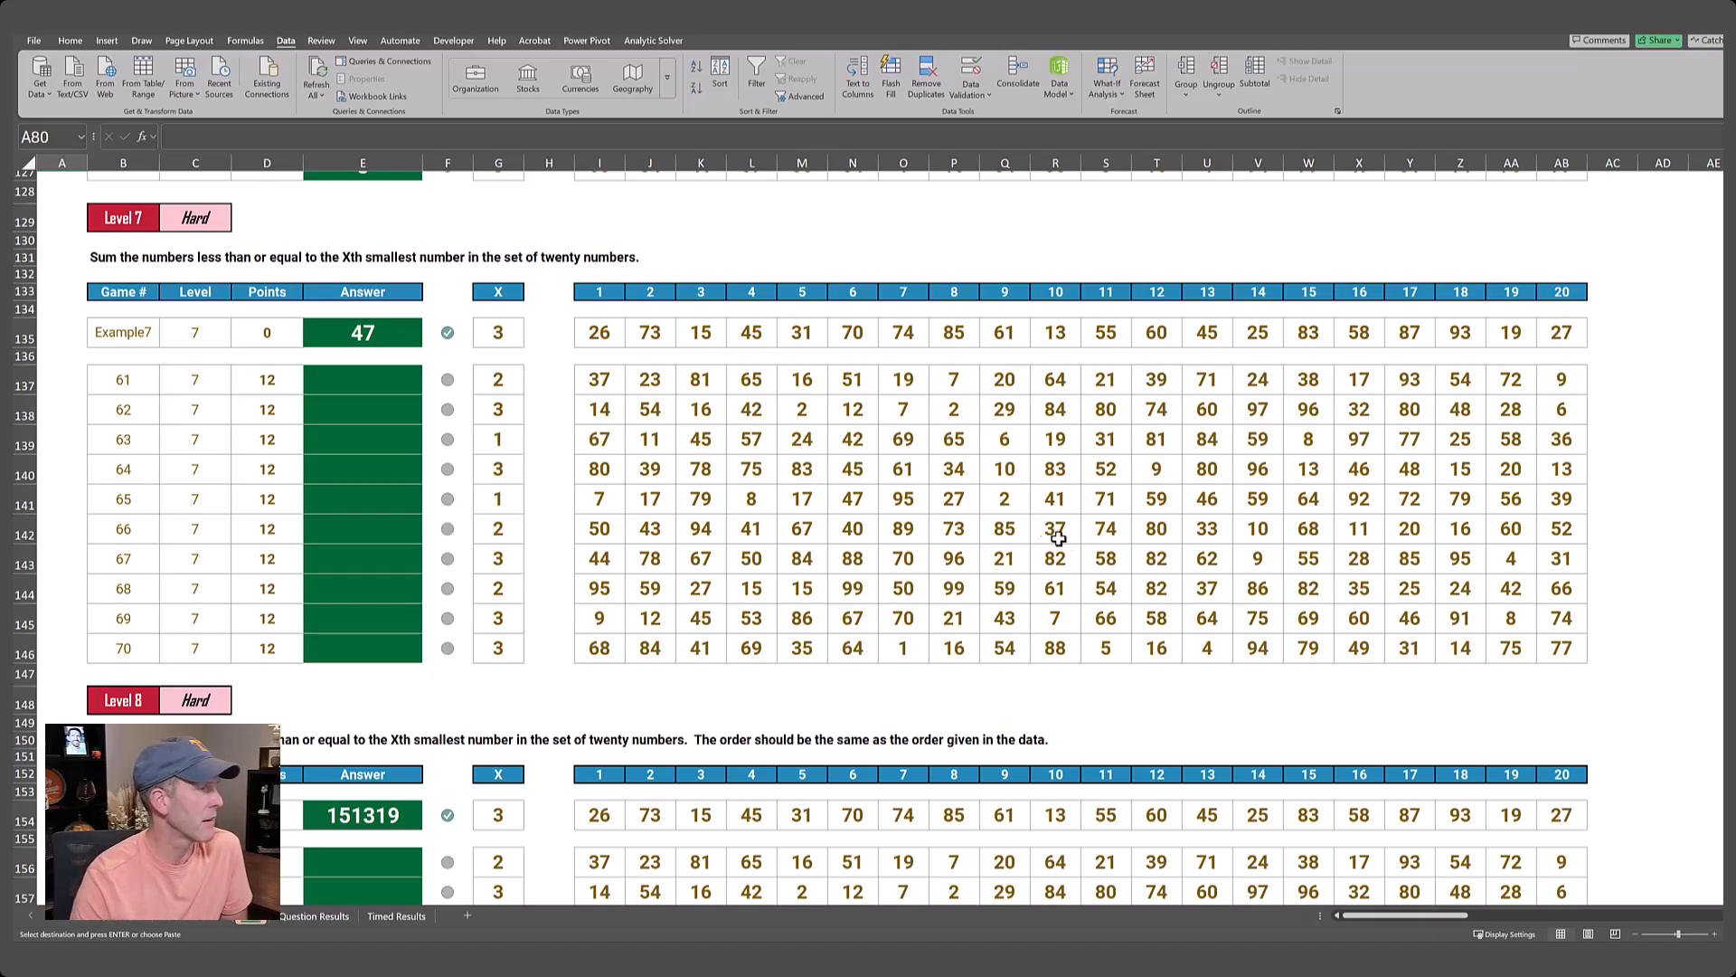
{"action": "left_click_drag", "start_coordinate": [495, 290], "coordinate": [1614, 290]}
{"action": "left_click_drag", "start_coordinate": [495, 292], "coordinate": [1548, 296]}
{"action": "key", "text": "Right"}
{"action": "key", "text": "Right"}
{"action": "key", "text": "Right"}
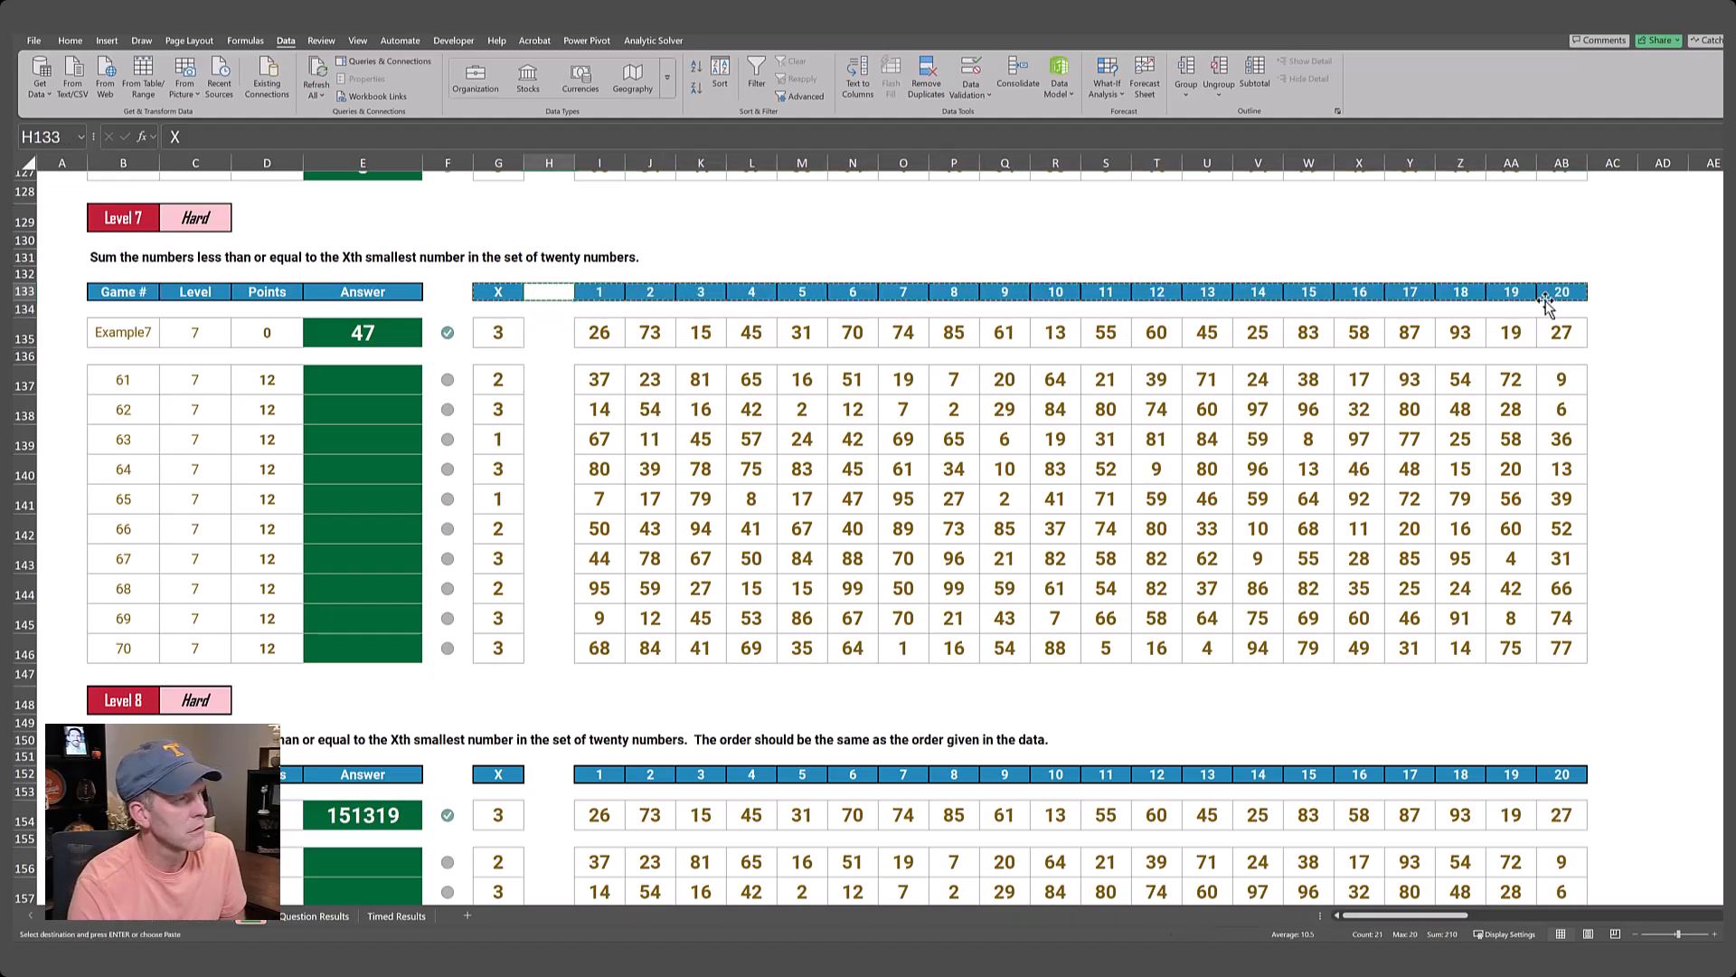
{"action": "key", "text": "Right"}
{"action": "key", "text": "Right"}
{"action": "key", "text": "Right"}
{"action": "key", "text": "ctrl+Right"}
{"action": "key", "text": "Right"}
{"action": "key", "text": "Right"}
{"action": "key", "text": "Right"}
{"action": "key", "text": "Right"}
{"action": "key", "text": "Right"}
{"action": "key", "text": "Right"}
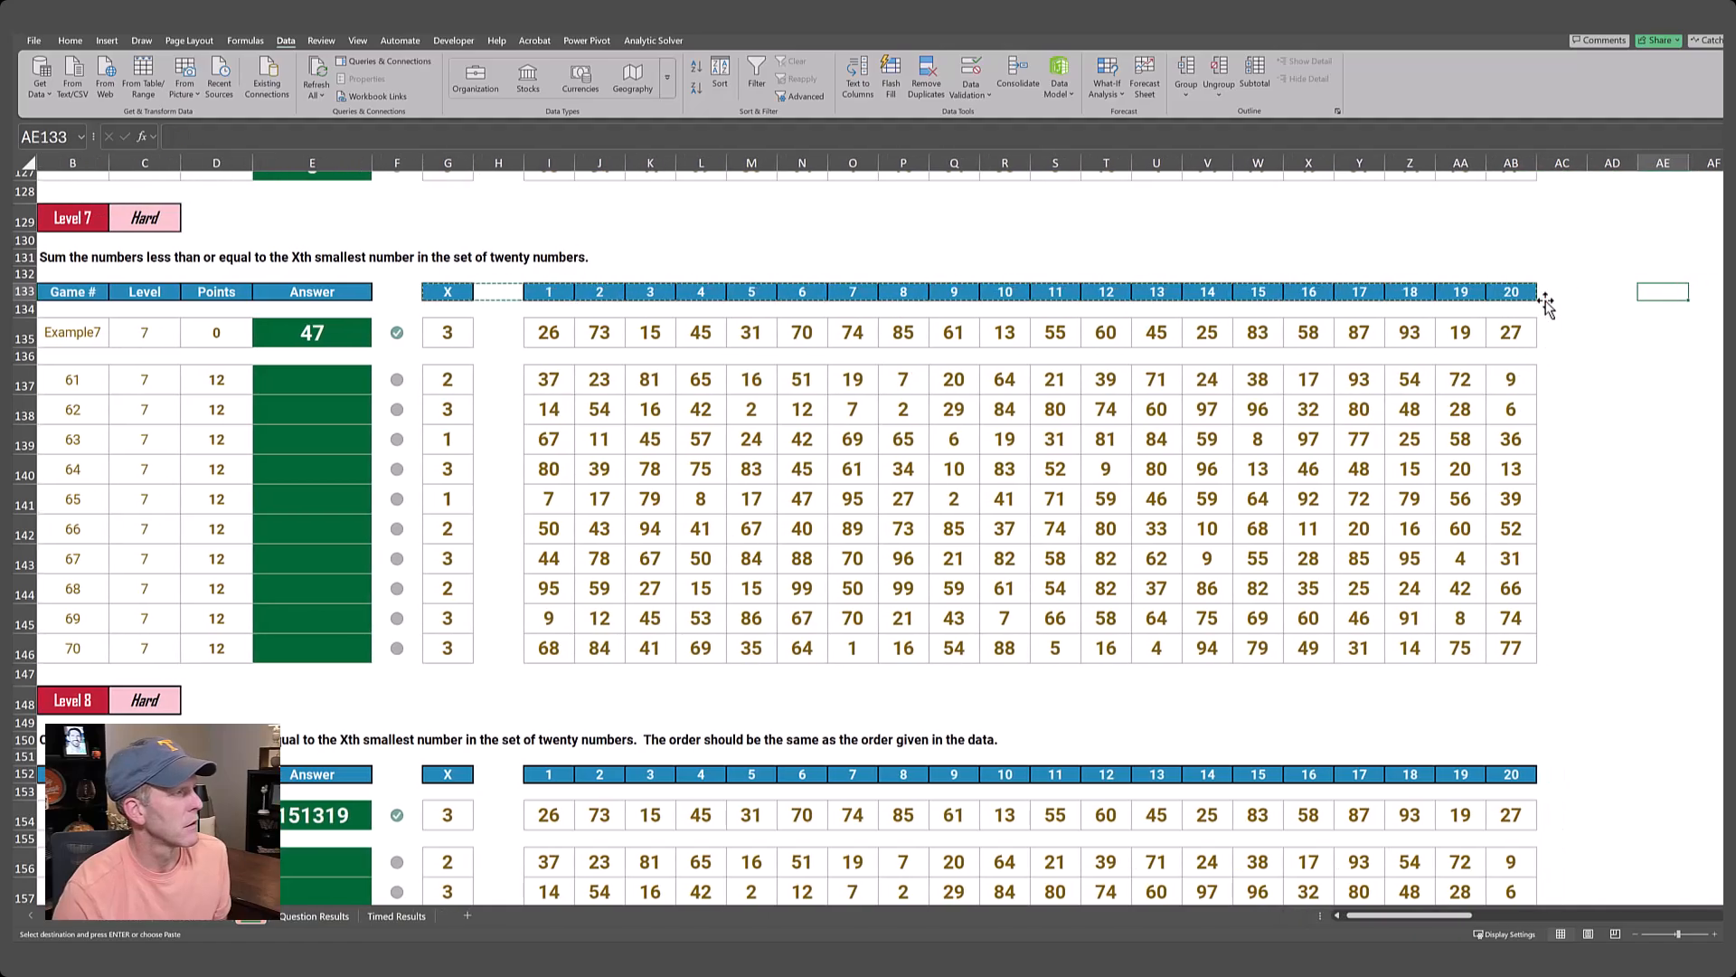
{"action": "key", "text": "Right"}
{"action": "key", "text": "Right"}
{"action": "key", "text": "Right"}
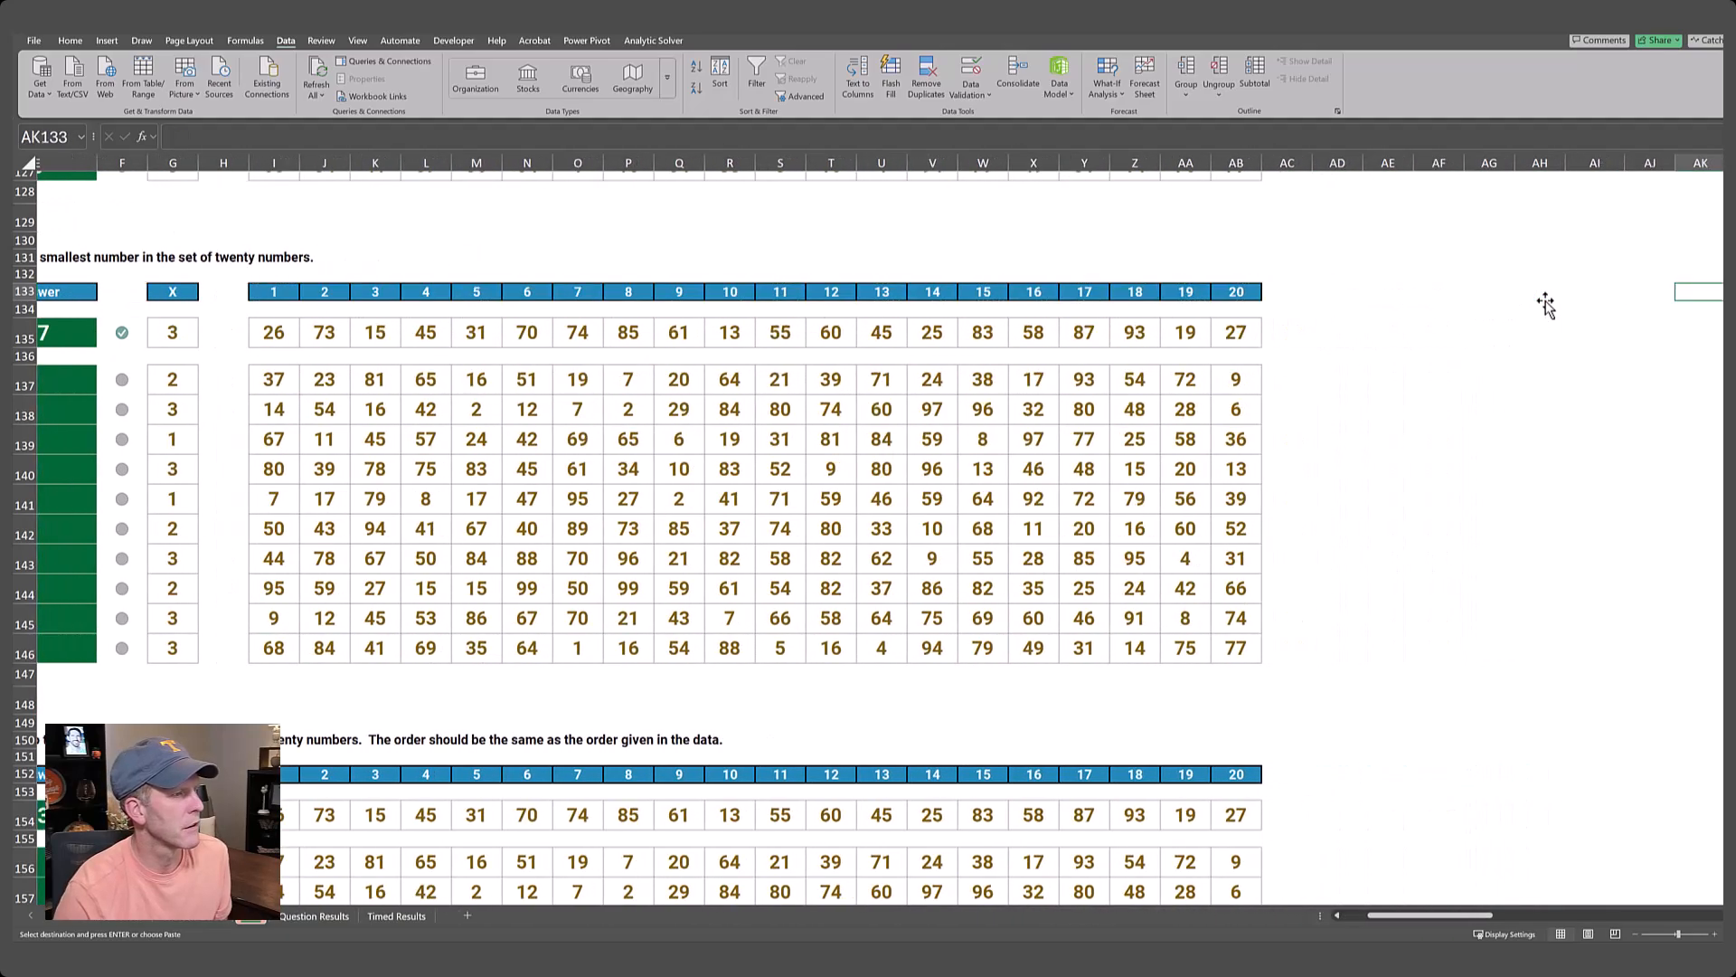
{"action": "key", "text": "Left"}
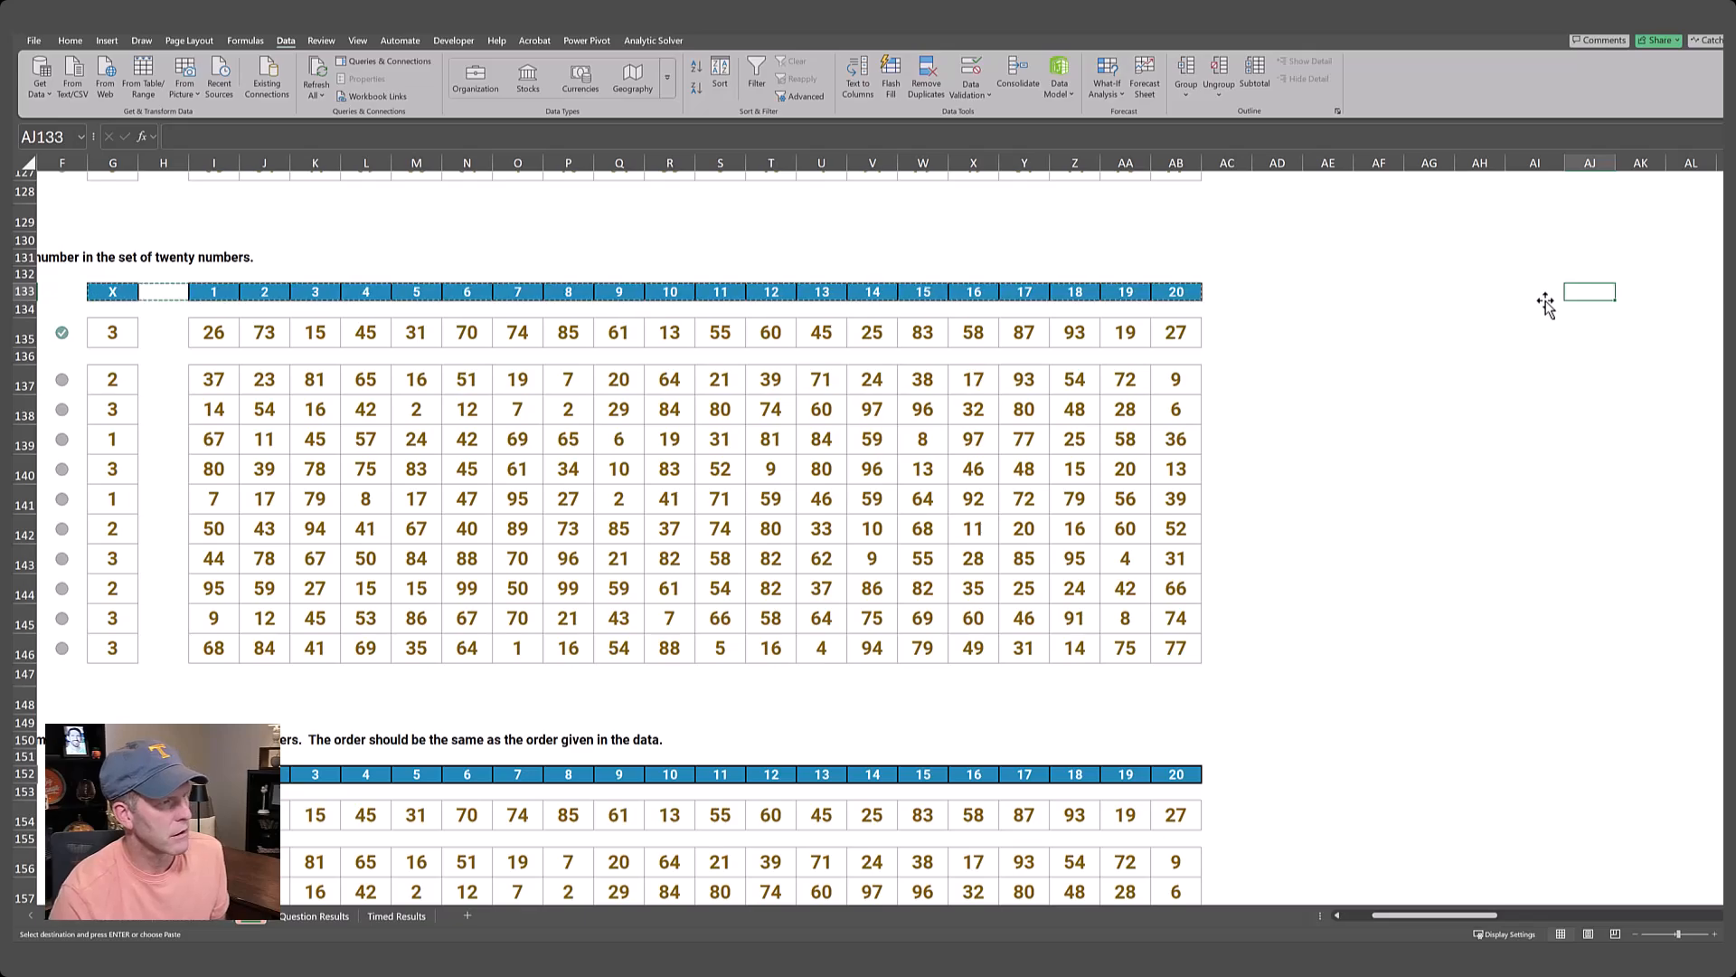
{"action": "key", "text": "ctrl+v"}
Enter Example7 in AD133 as the Level 7 lookup value.
{"action": "key", "text": "Left"}
{"action": "key", "text": "Left"}
{"action": "key", "text": "Left"}
{"action": "key", "text": "Left"}
{"action": "key", "text": "Left"}
{"action": "key", "text": "Left"}
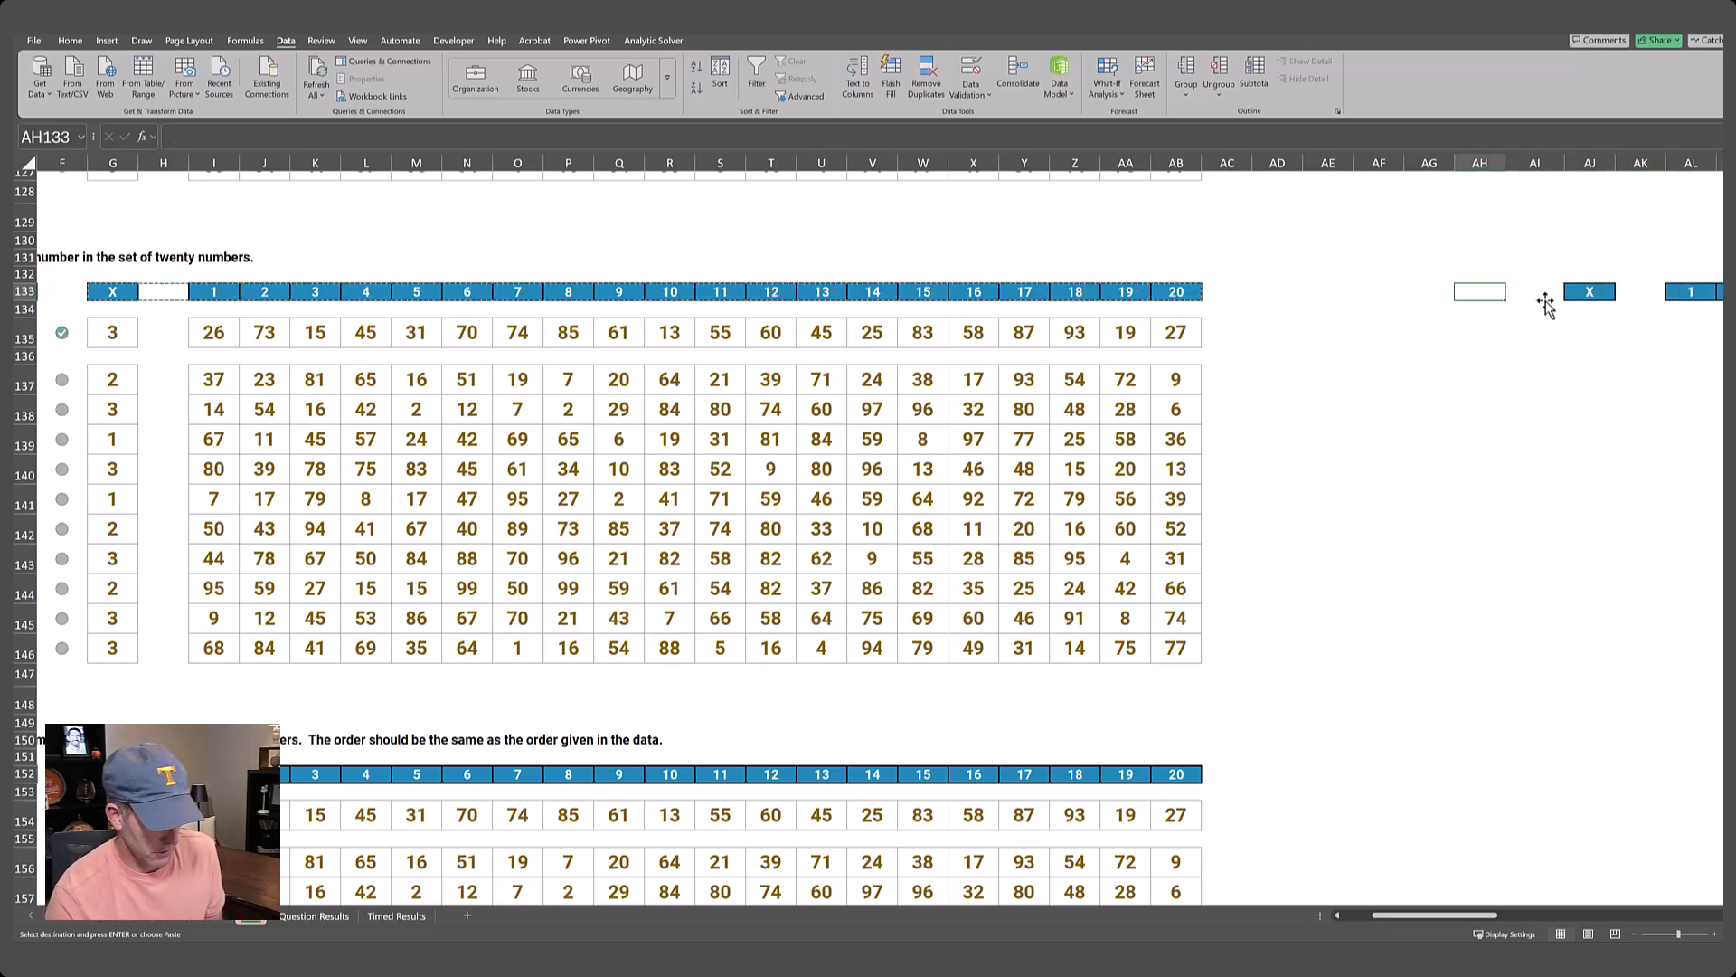
{"action": "key", "text": "Left"}
{"action": "key", "text": "Left"}
{"action": "key", "text": "Right"}
{"action": "key", "text": "Right"}
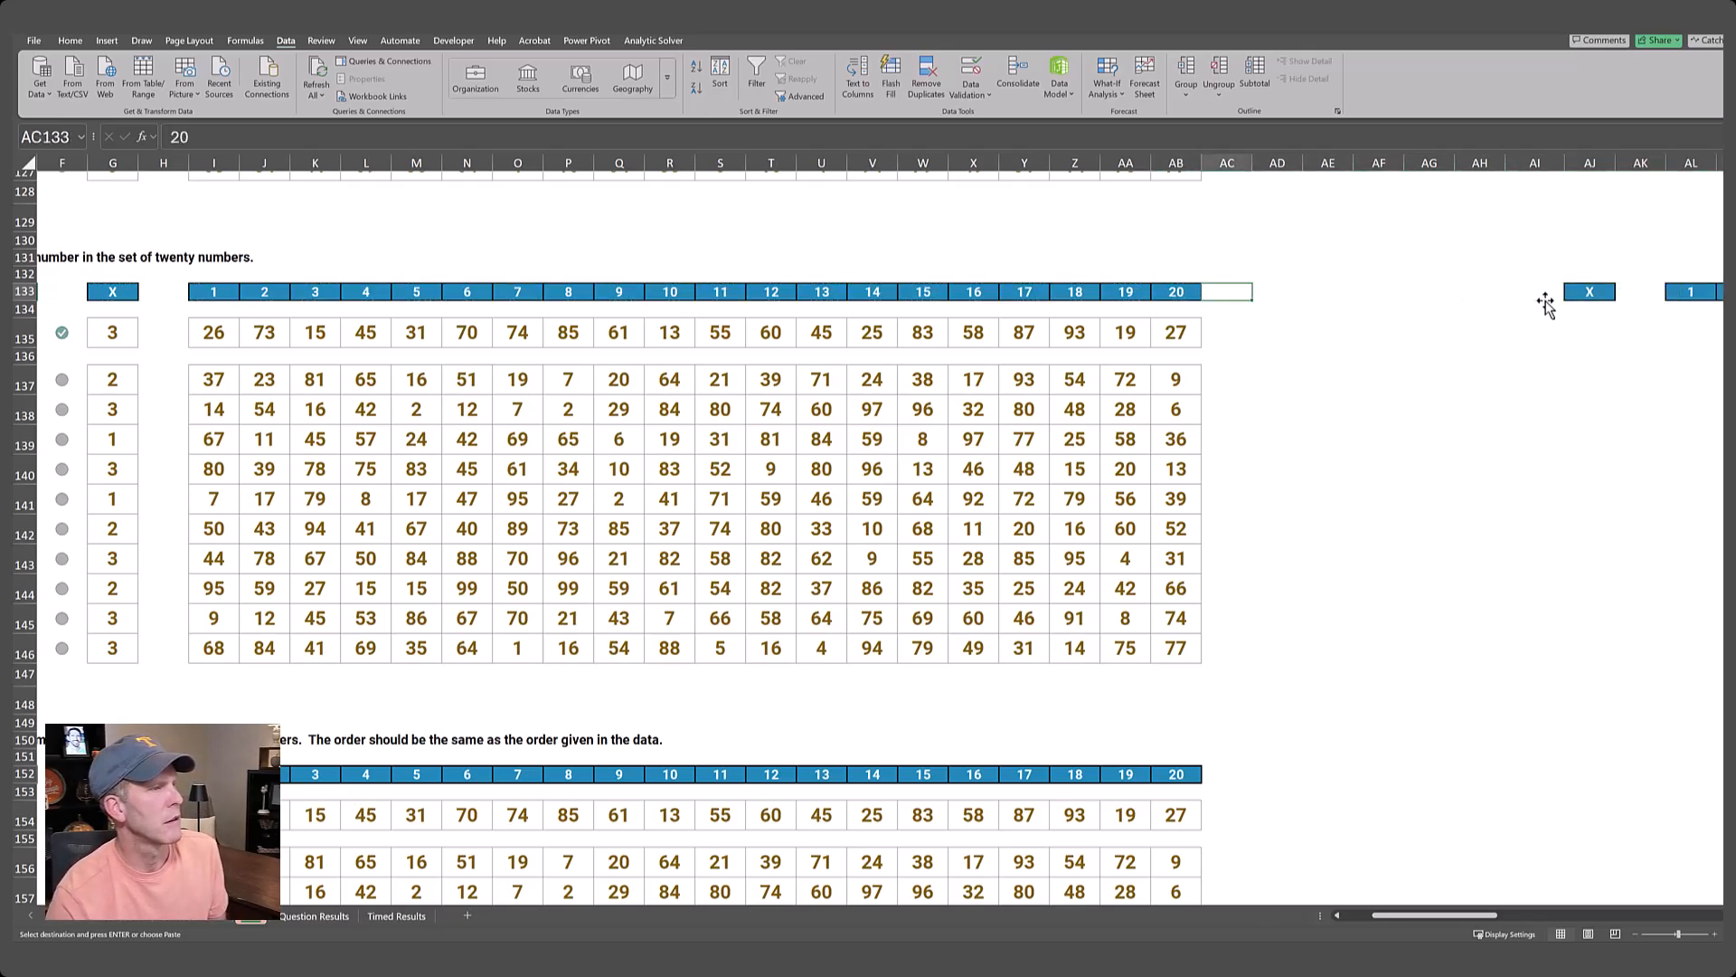
{"action": "key", "text": "Right"}
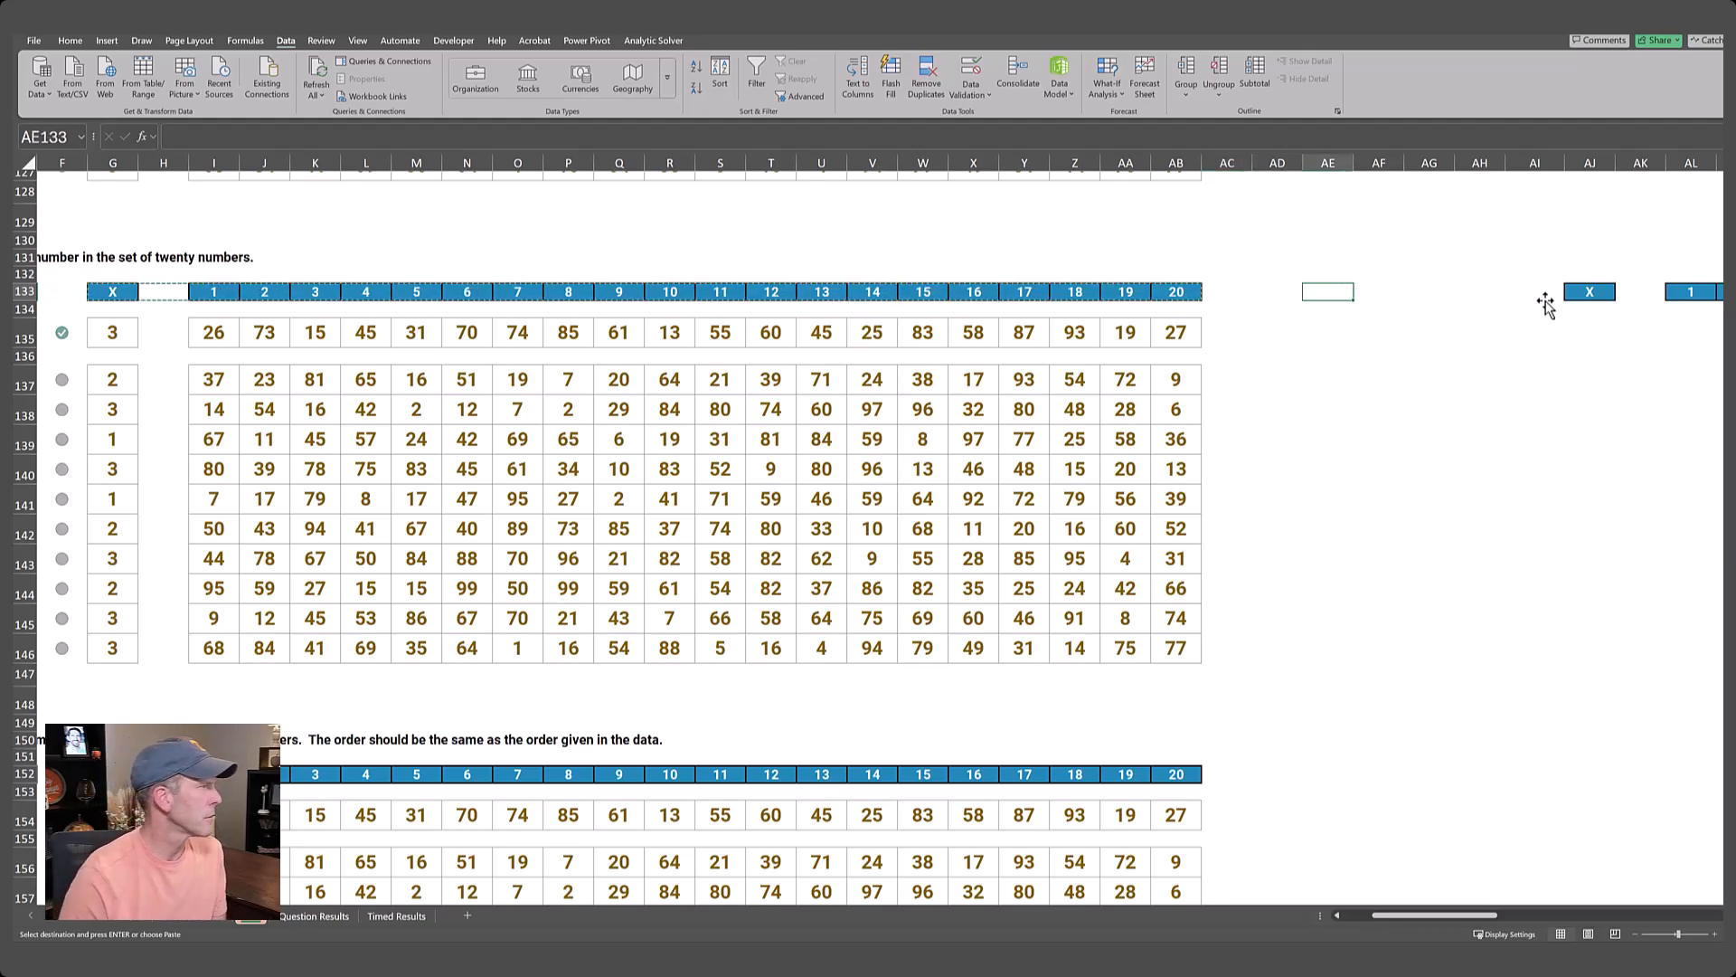
{"action": "key", "text": "Left"}
{"action": "type", "text": "Example"}
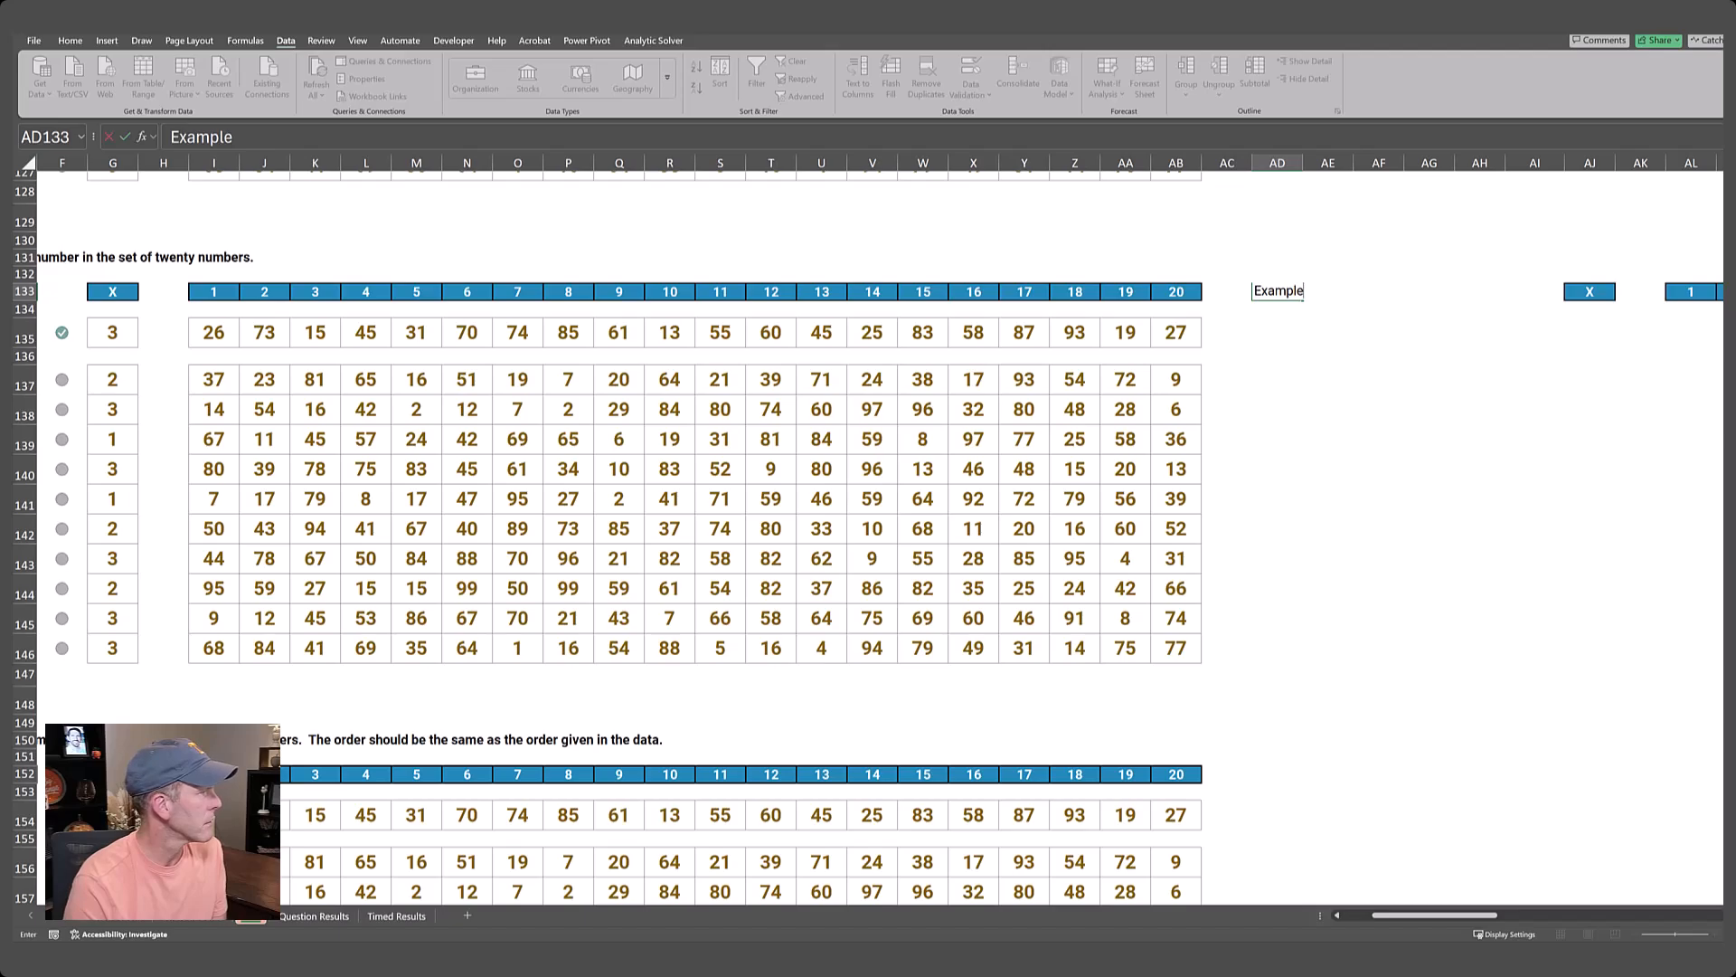
{"action": "left_click_drag", "start_coordinate": [1436, 914], "coordinate": [1412, 882]}
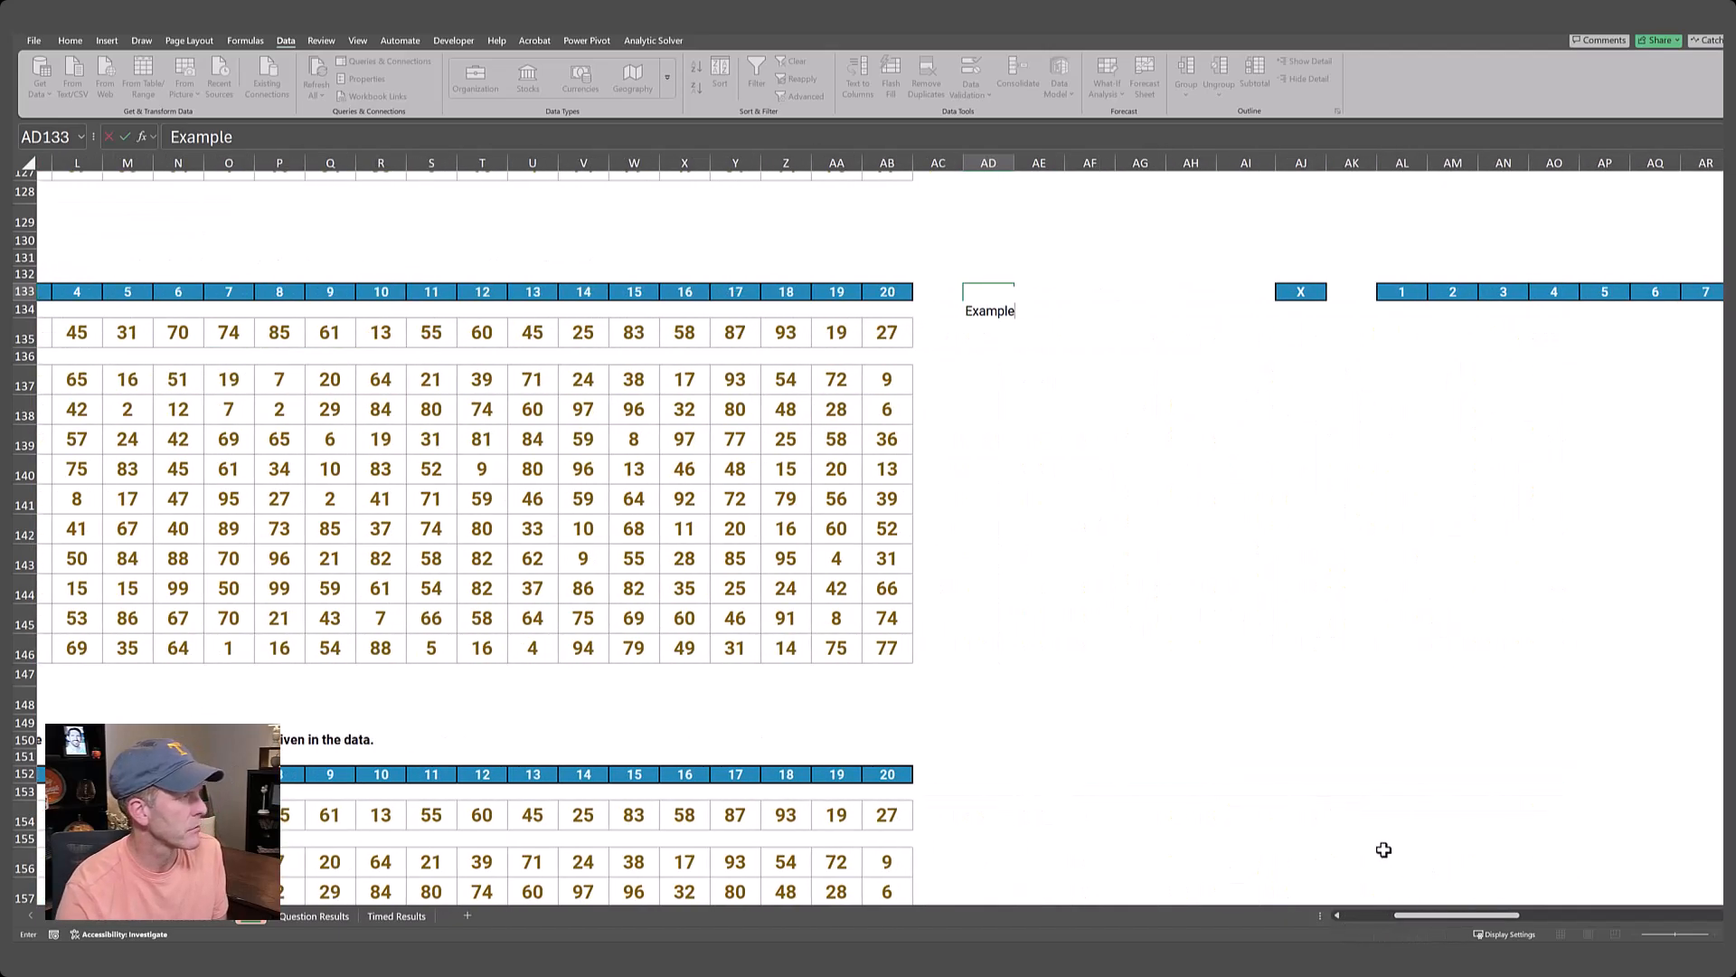
{"action": "type", "text": "7"}
{"action": "key", "text": "Return"}
Begin an XLOOKUP formula in AJ135 with AD133 as the lookup value and the Game # cells B135:B146 as the lookup array.
{"action": "key", "text": "Down"}
{"action": "key", "text": "Right"}
{"action": "key", "text": "Right"}
{"action": "key", "text": "Right"}
{"action": "key", "text": "Right"}
{"action": "key", "text": "Right"}
{"action": "key", "text": "Right"}
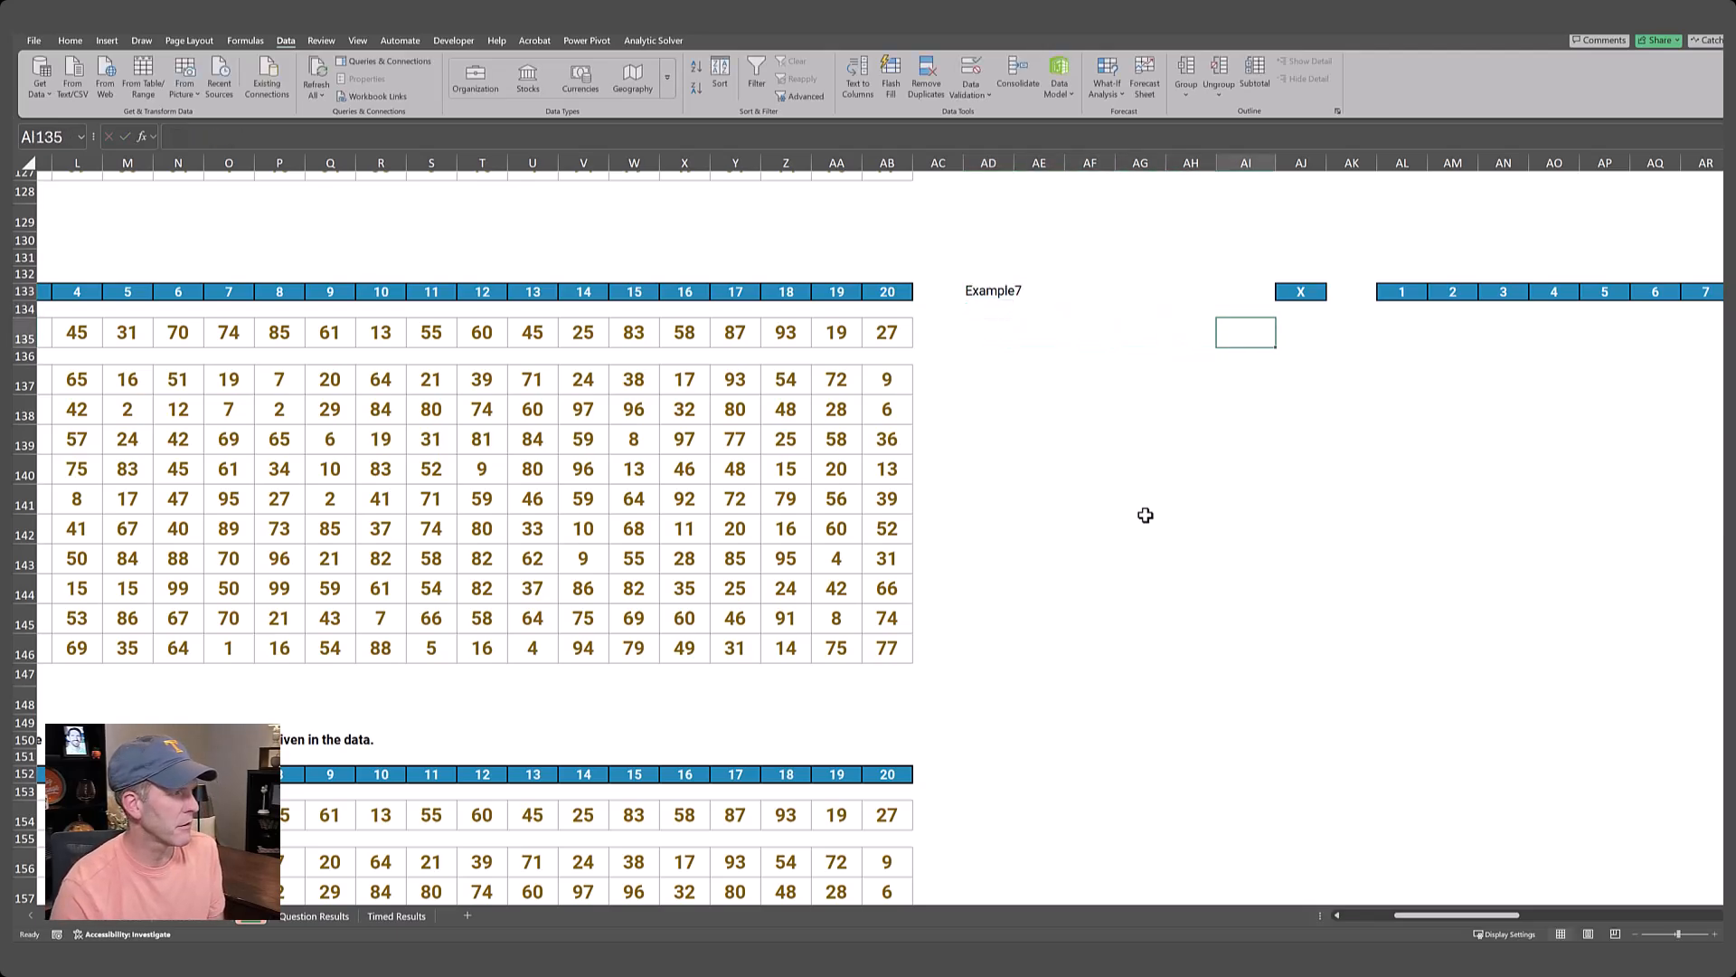
{"action": "type", "text": "="}
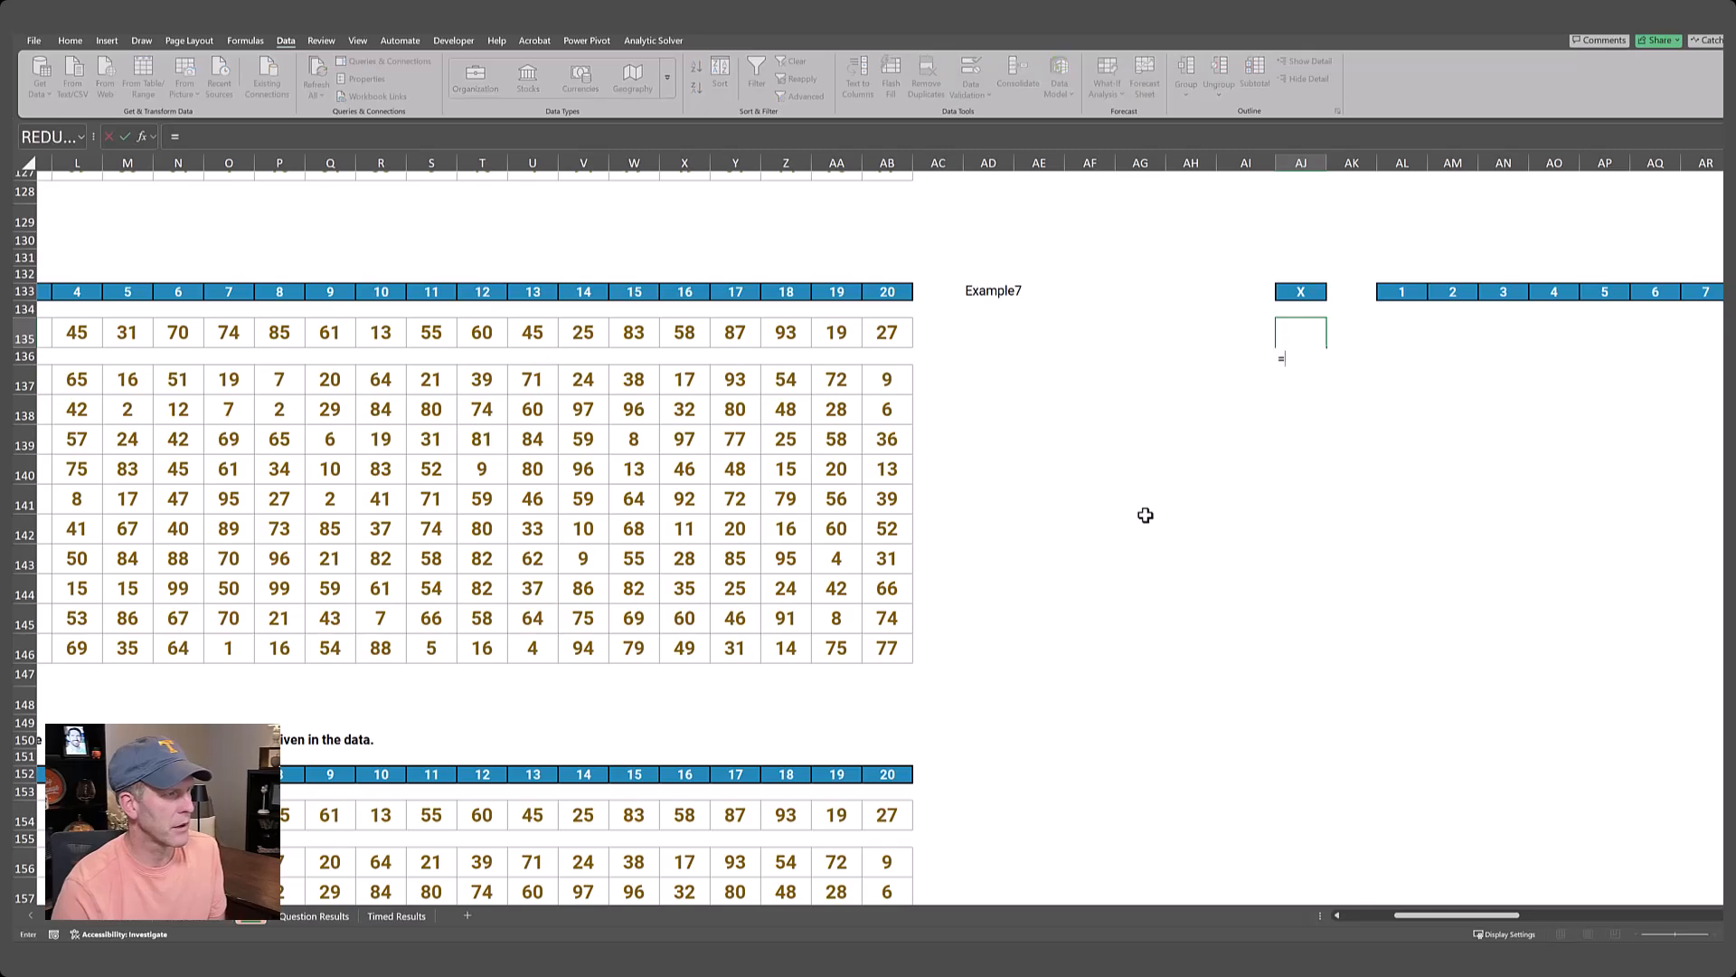
{"action": "type", "text": "xloo"}
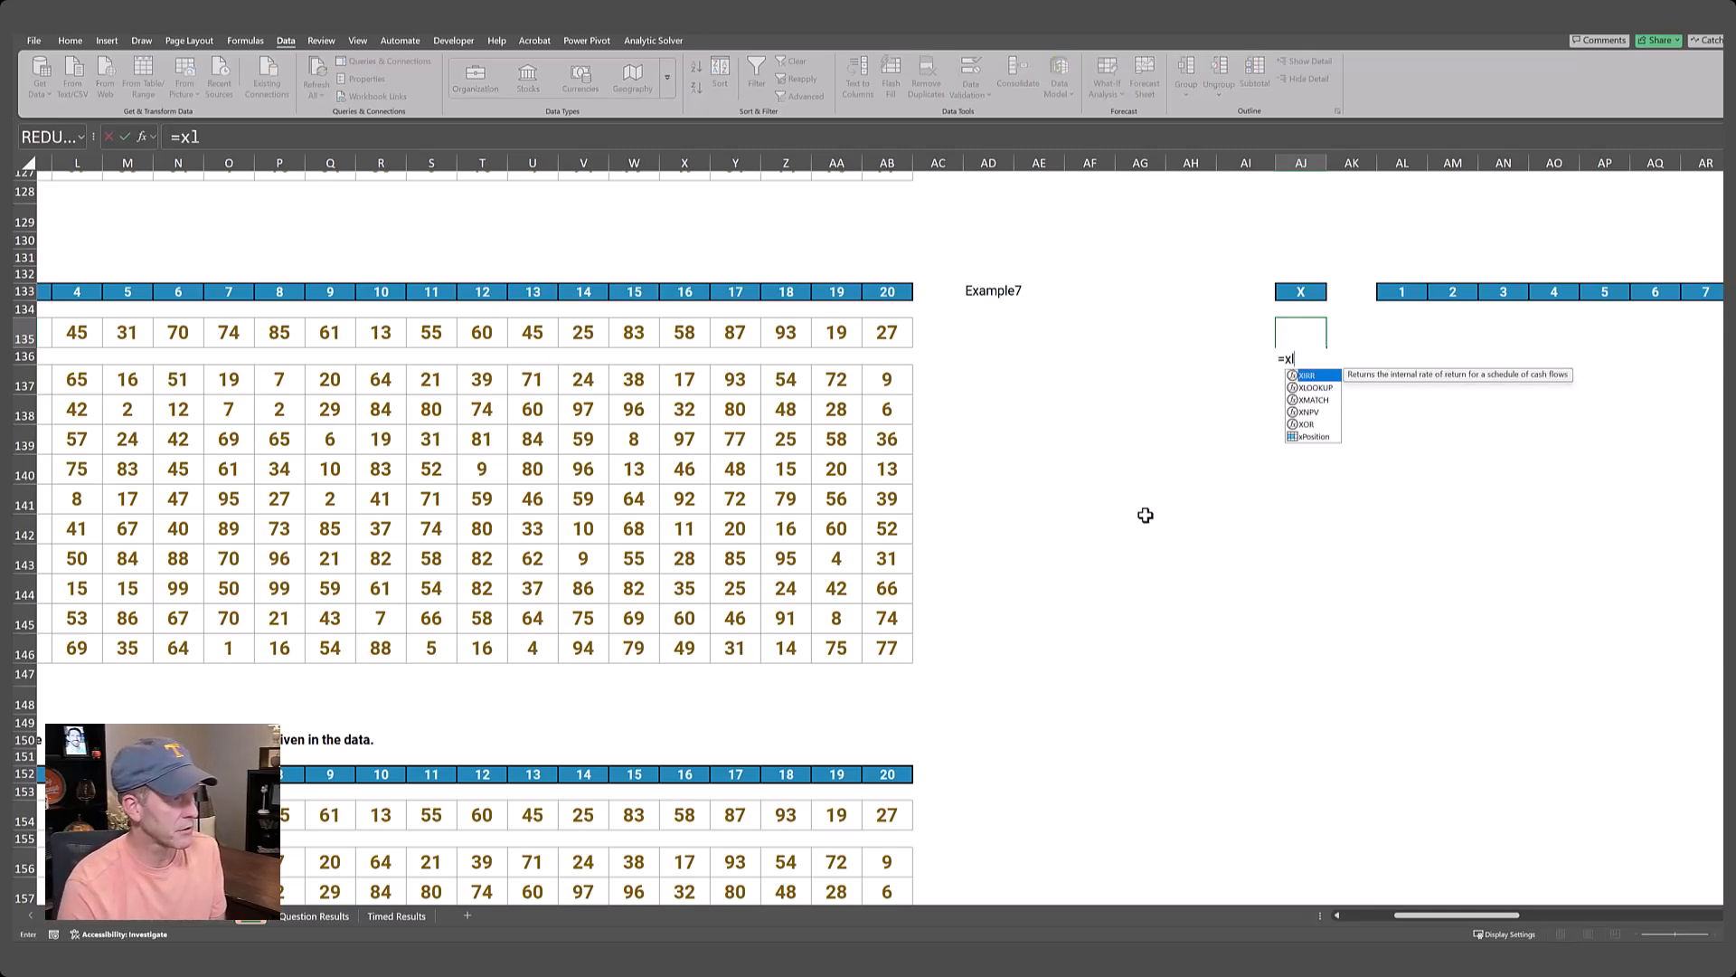
{"action": "type", "text": "kup"}
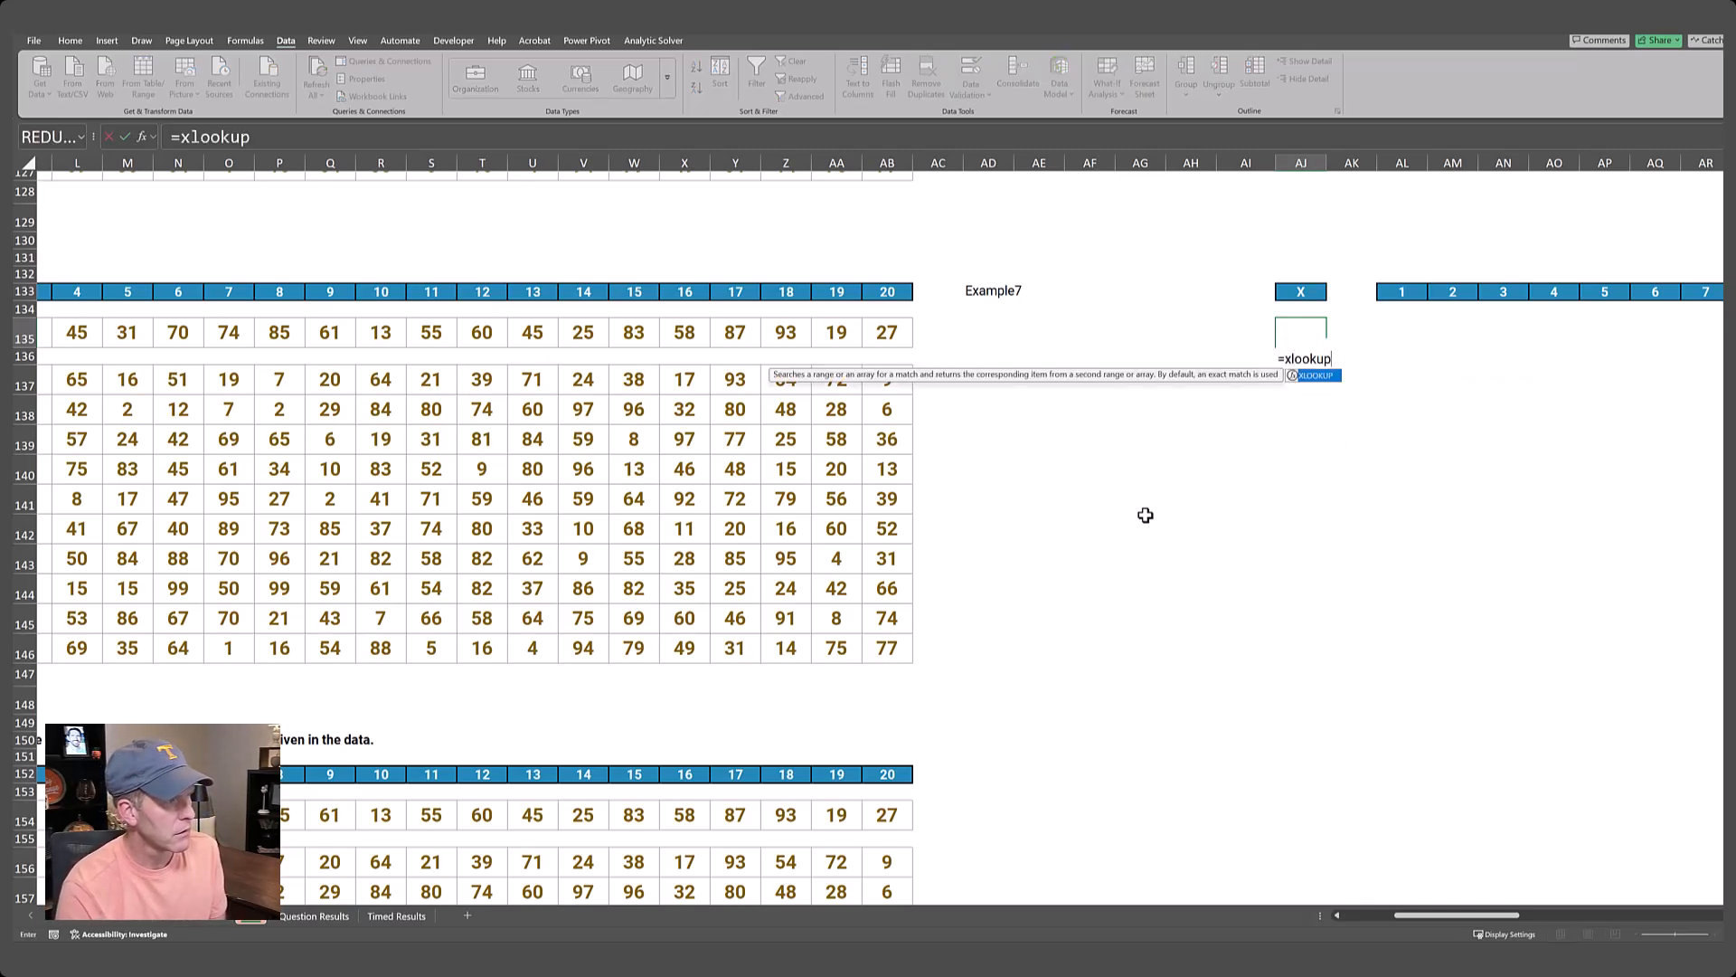
{"action": "type", "text": "("}
{"action": "key", "text": "Left"}
{"action": "key", "text": "Left"}
{"action": "key", "text": "Left"}
{"action": "key", "text": "Left"}
{"action": "key", "text": "Left"}
{"action": "key", "text": "Left"}
{"action": "key", "text": "Up"}
{"action": "key", "text": "Up"}
{"action": "type", "text": ","}
{"action": "key", "text": "ctrl+Left"}
{"action": "key", "text": "Left"}
{"action": "key", "text": "Left"}
{"action": "key", "text": "Left"}
{"action": "key", "text": "Left"}
{"action": "key", "text": "Left"}
{"action": "key", "text": "Left"}
{"action": "key", "text": "Left"}
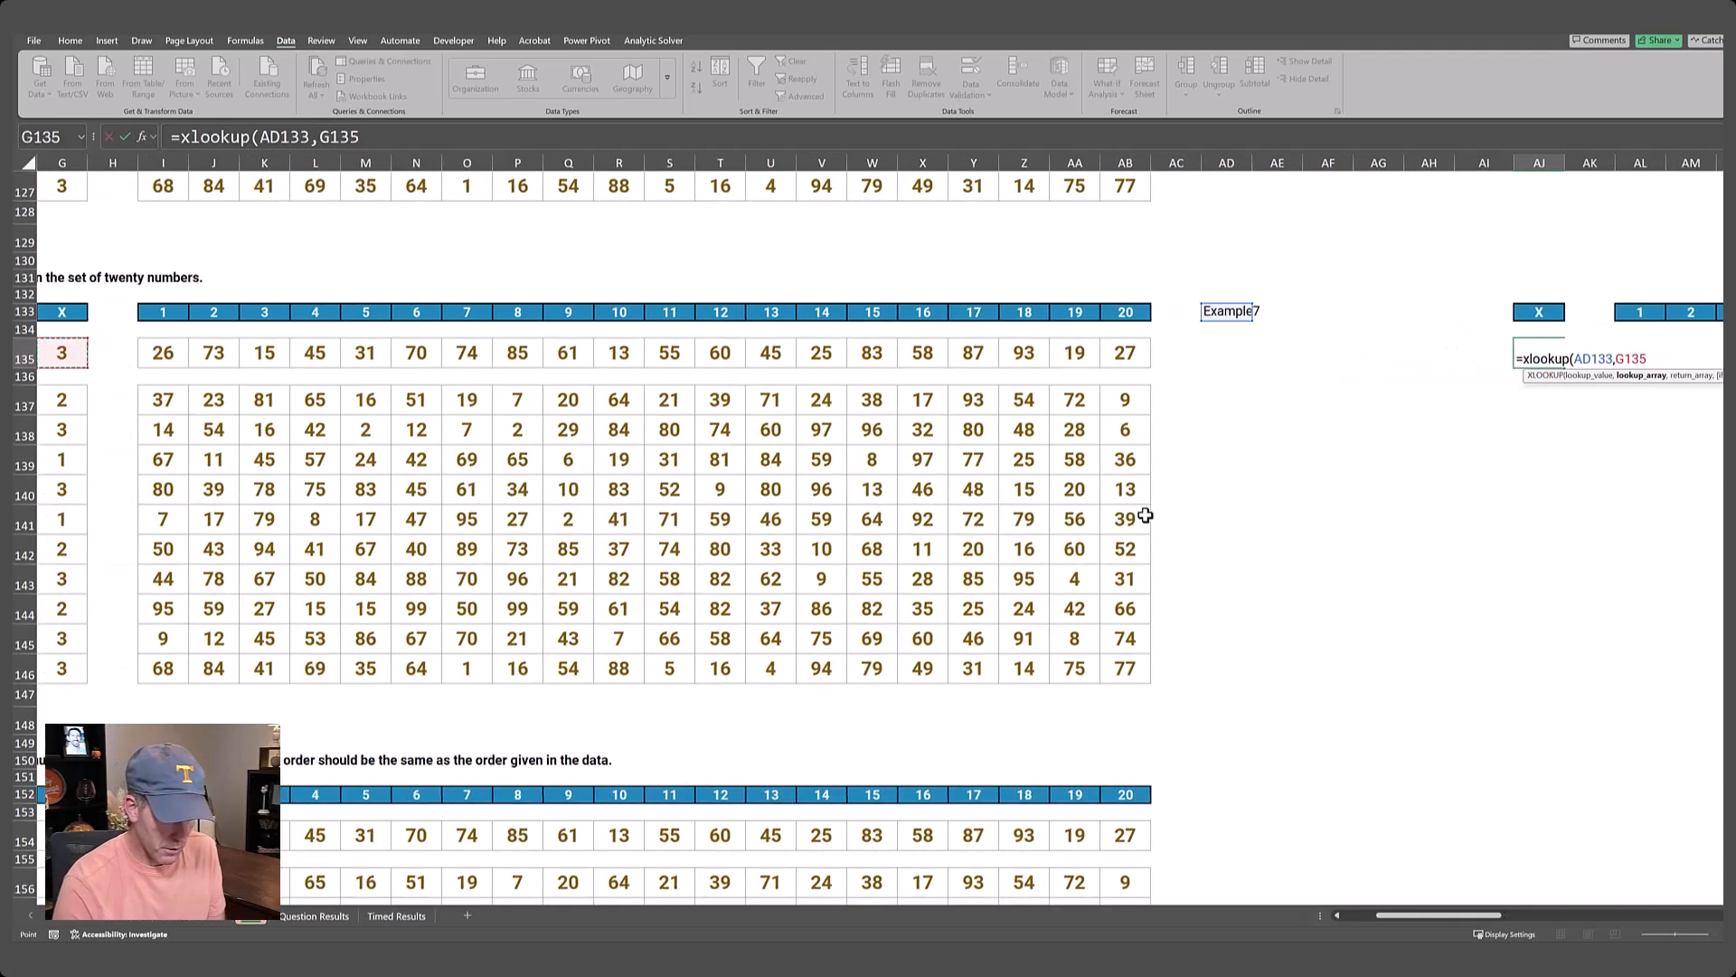
{"action": "key", "text": "ctrl+shift+Down"}
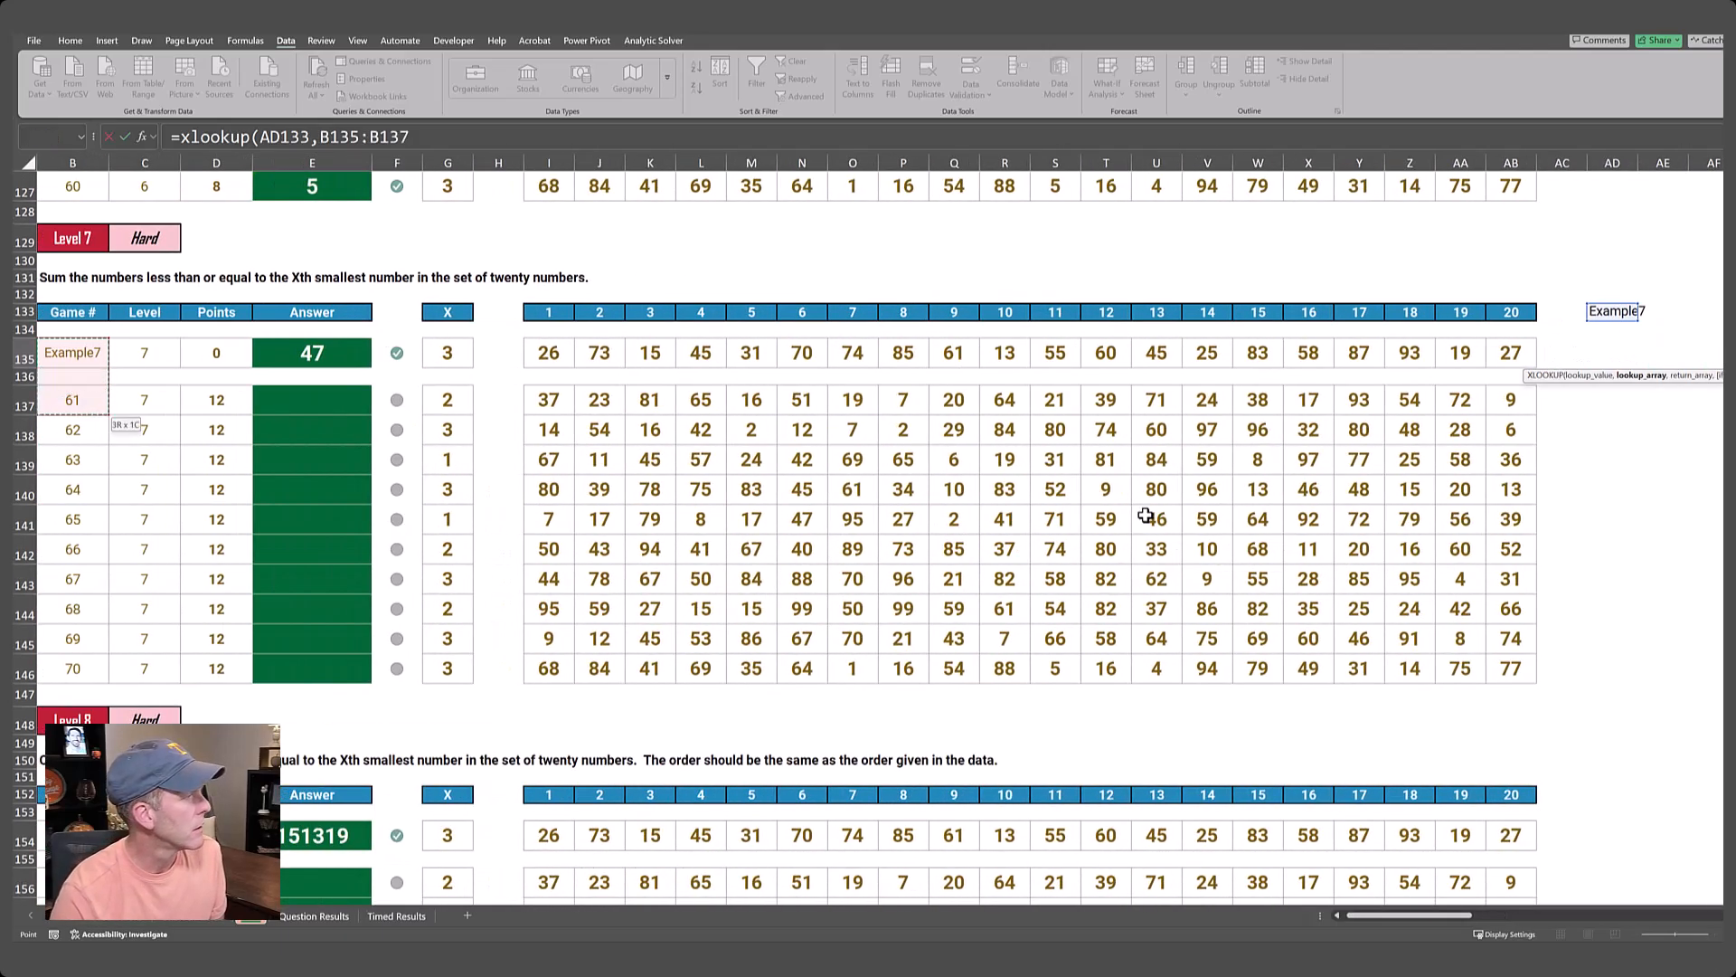
{"action": "key", "text": "ctrl+shift+Down"}
{"action": "type", "text": ","}
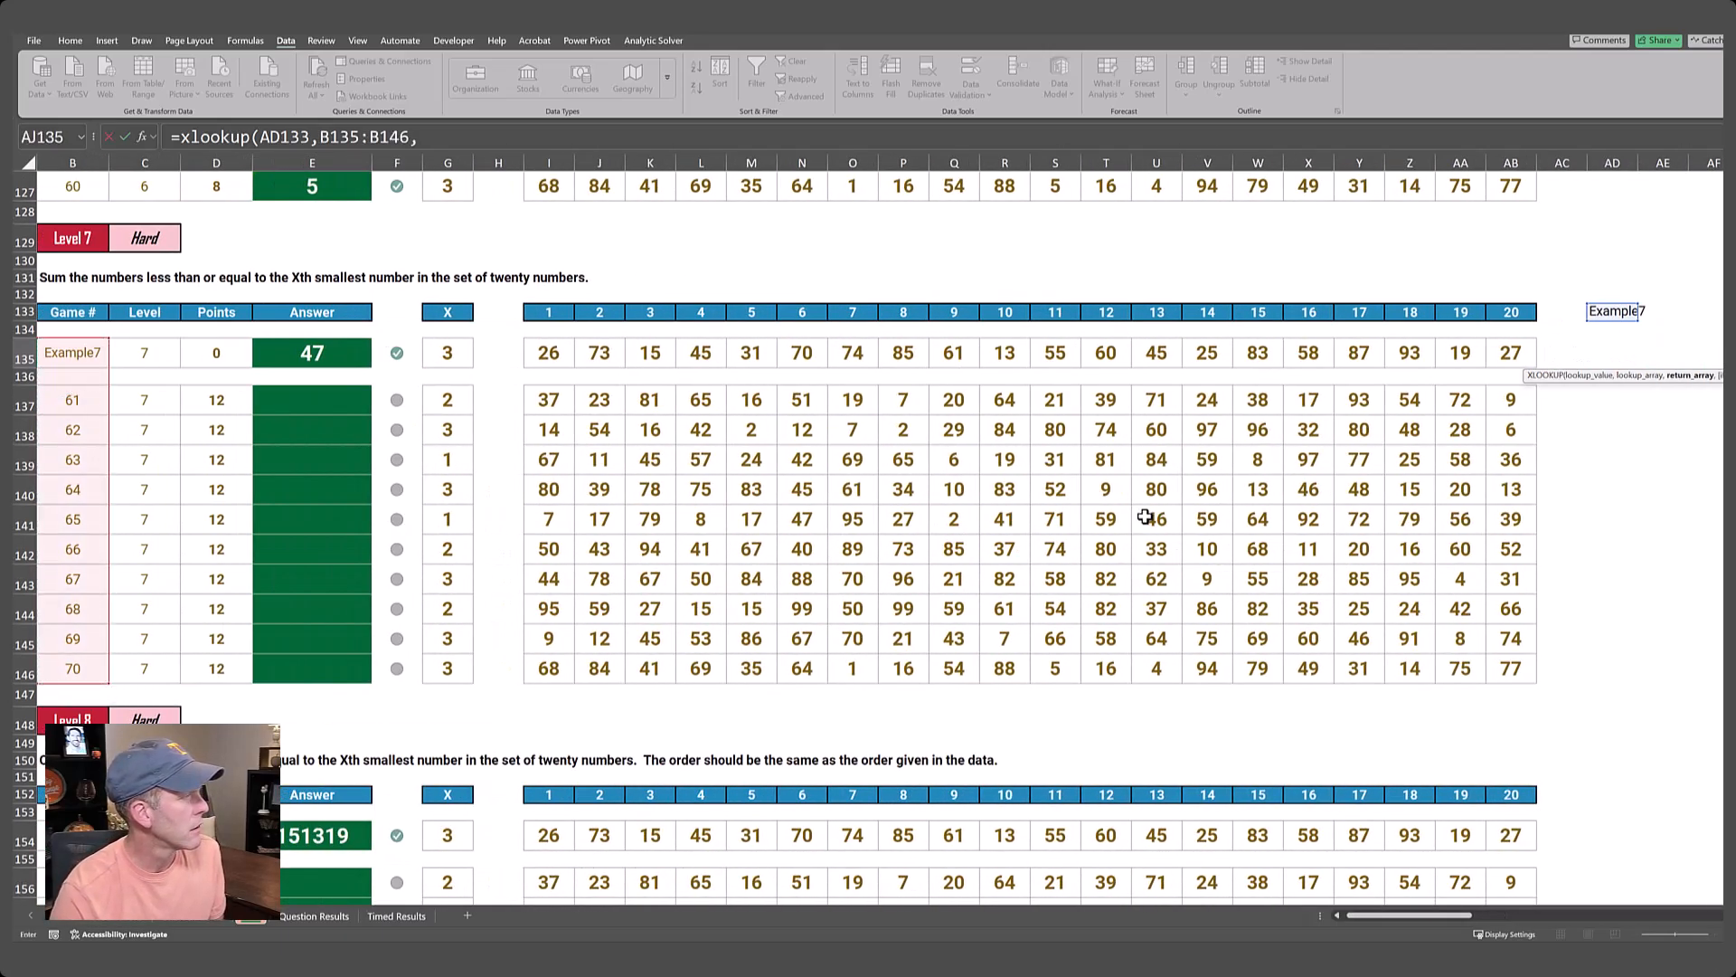
Complete the XLOOKUP formula in AJ135 with G135:AB146 as the return array.
{"action": "key", "text": "Left"}
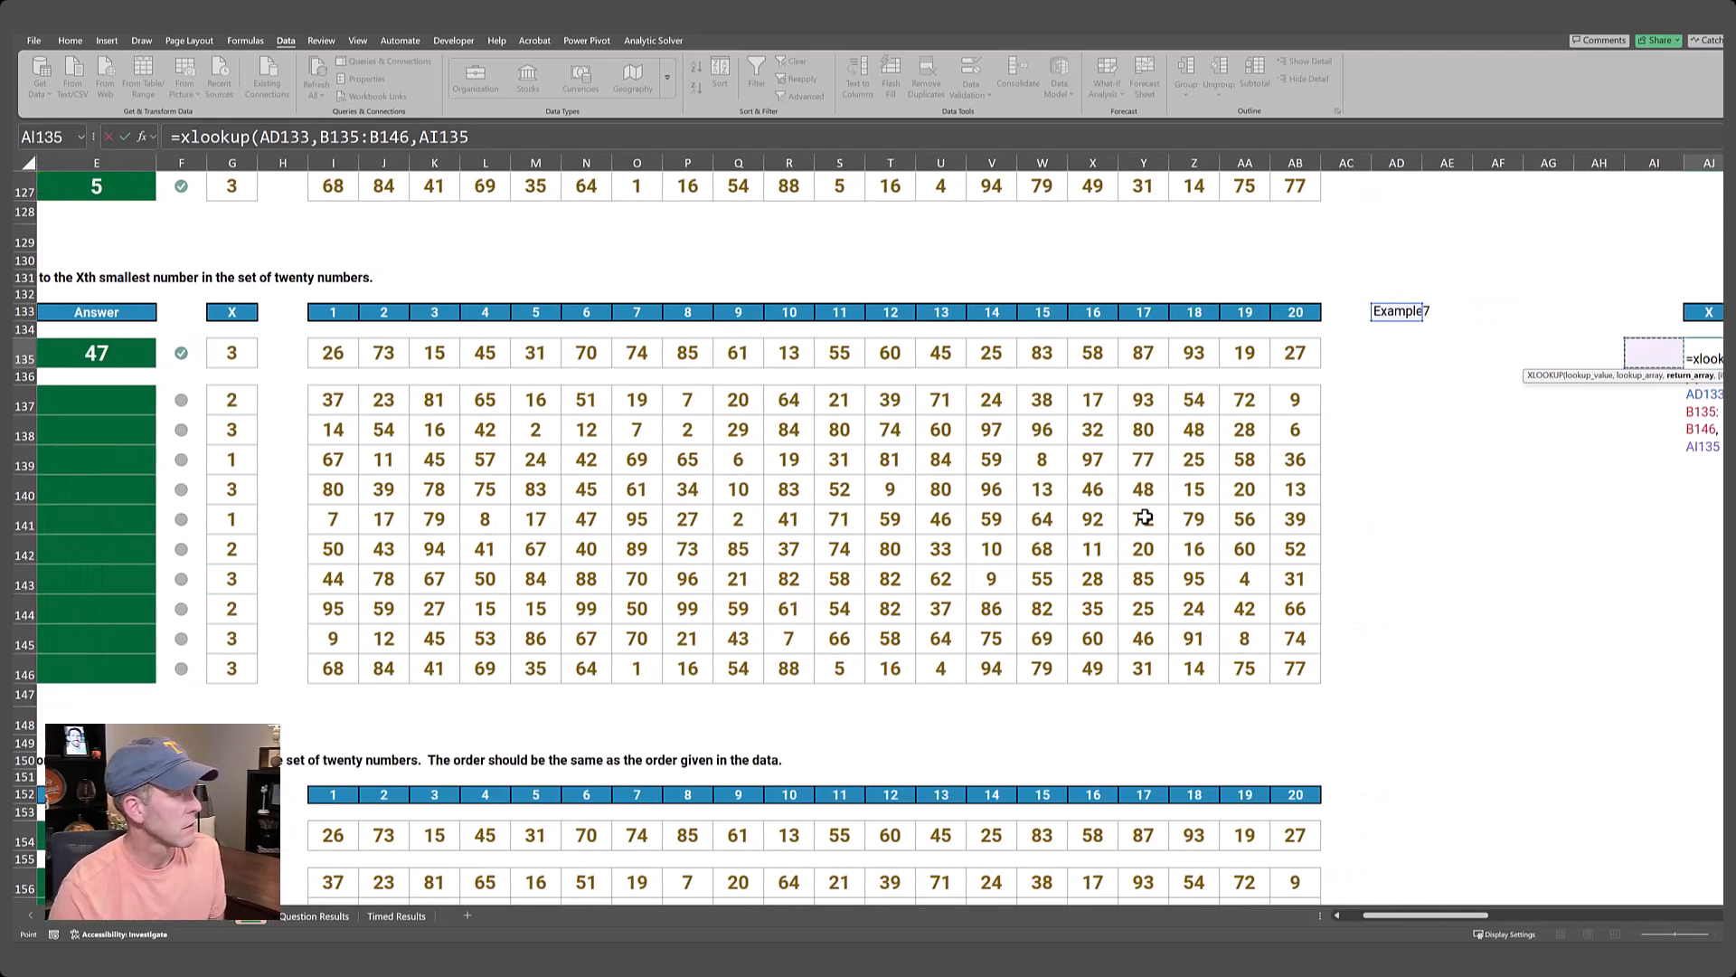
{"action": "key", "text": "Left"}
{"action": "key", "text": "Left"}
{"action": "key", "text": "Left"}
{"action": "key", "text": "Left"}
{"action": "key", "text": "Left"}
{"action": "key", "text": "Left"}
{"action": "key", "text": "Left"}
{"action": "key", "text": "Left"}
{"action": "key", "text": "Left"}
{"action": "key", "text": "Left"}
{"action": "key", "text": "Left"}
{"action": "key", "text": "Left"}
{"action": "key", "text": "Left"}
{"action": "key", "text": "Left"}
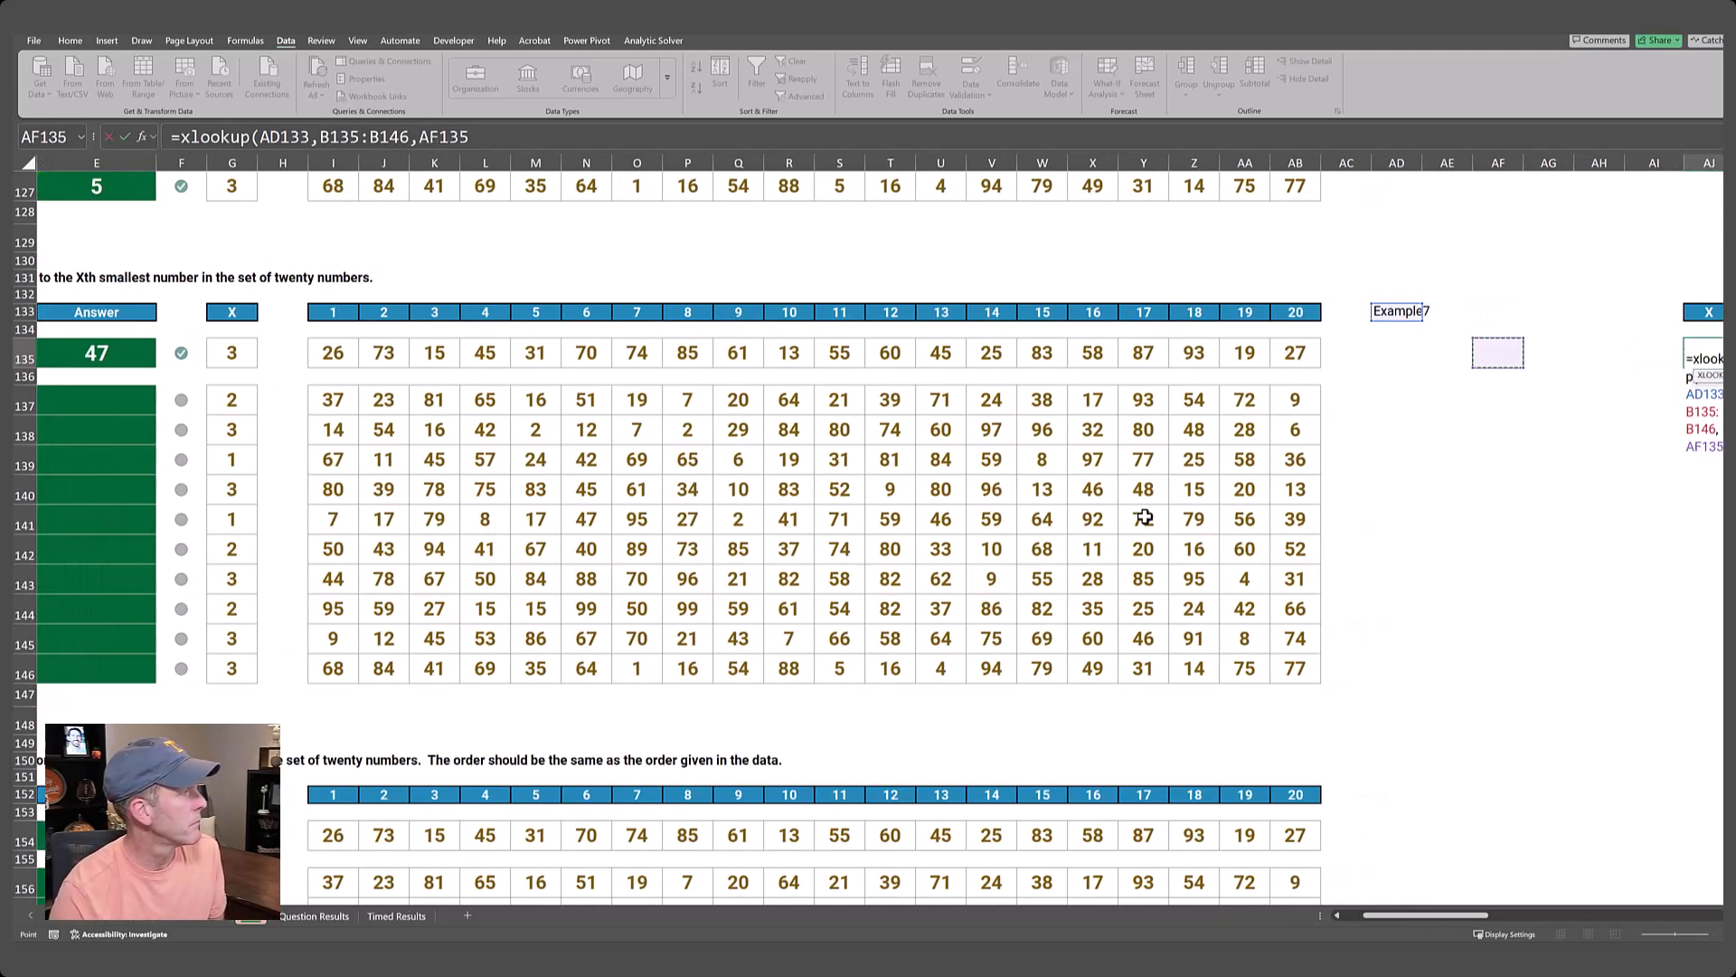
{"action": "key", "text": "Left"}
{"action": "key", "text": "Left"}
{"action": "key", "text": "Left"}
{"action": "key", "text": "Left"}
{"action": "key", "text": "Left"}
{"action": "key", "text": "Left"}
{"action": "key", "text": "Left"}
{"action": "key", "text": "Left"}
{"action": "key", "text": "Left"}
{"action": "key", "text": "Left"}
{"action": "key", "text": "Left"}
{"action": "key", "text": "Left"}
{"action": "key", "text": "Left"}
{"action": "key", "text": "Left"}
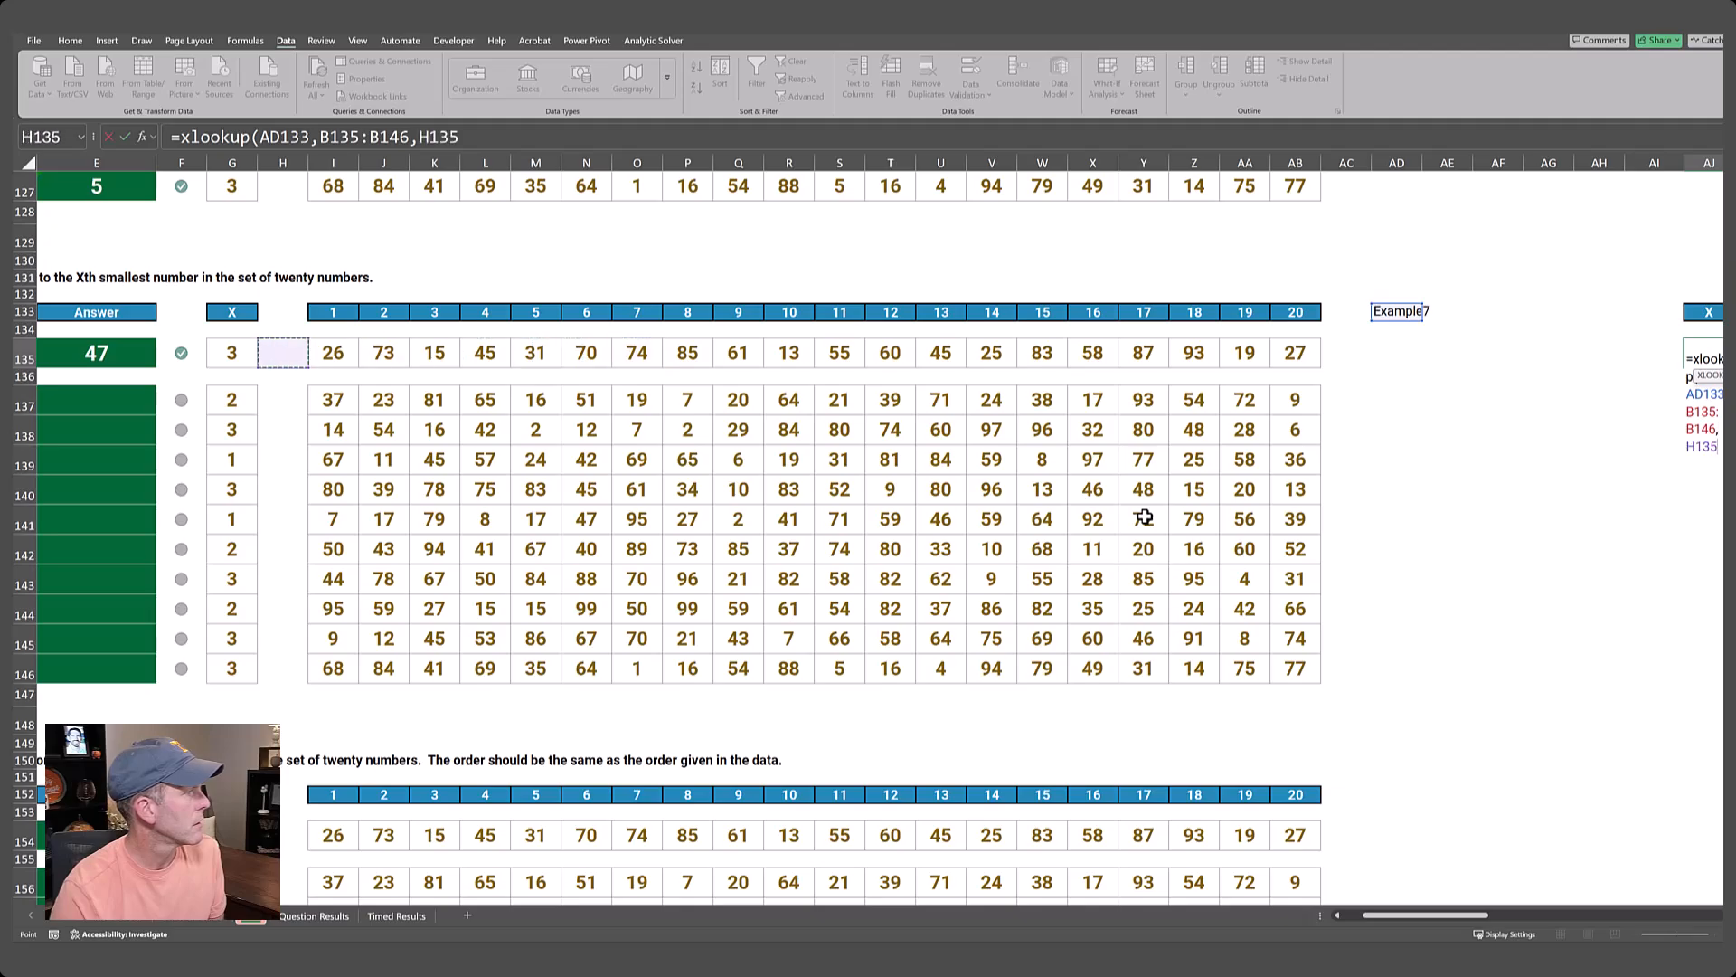
{"action": "key", "text": "ctrl+shift+Down"}
{"action": "key", "text": "ctrl+shift+Down"}
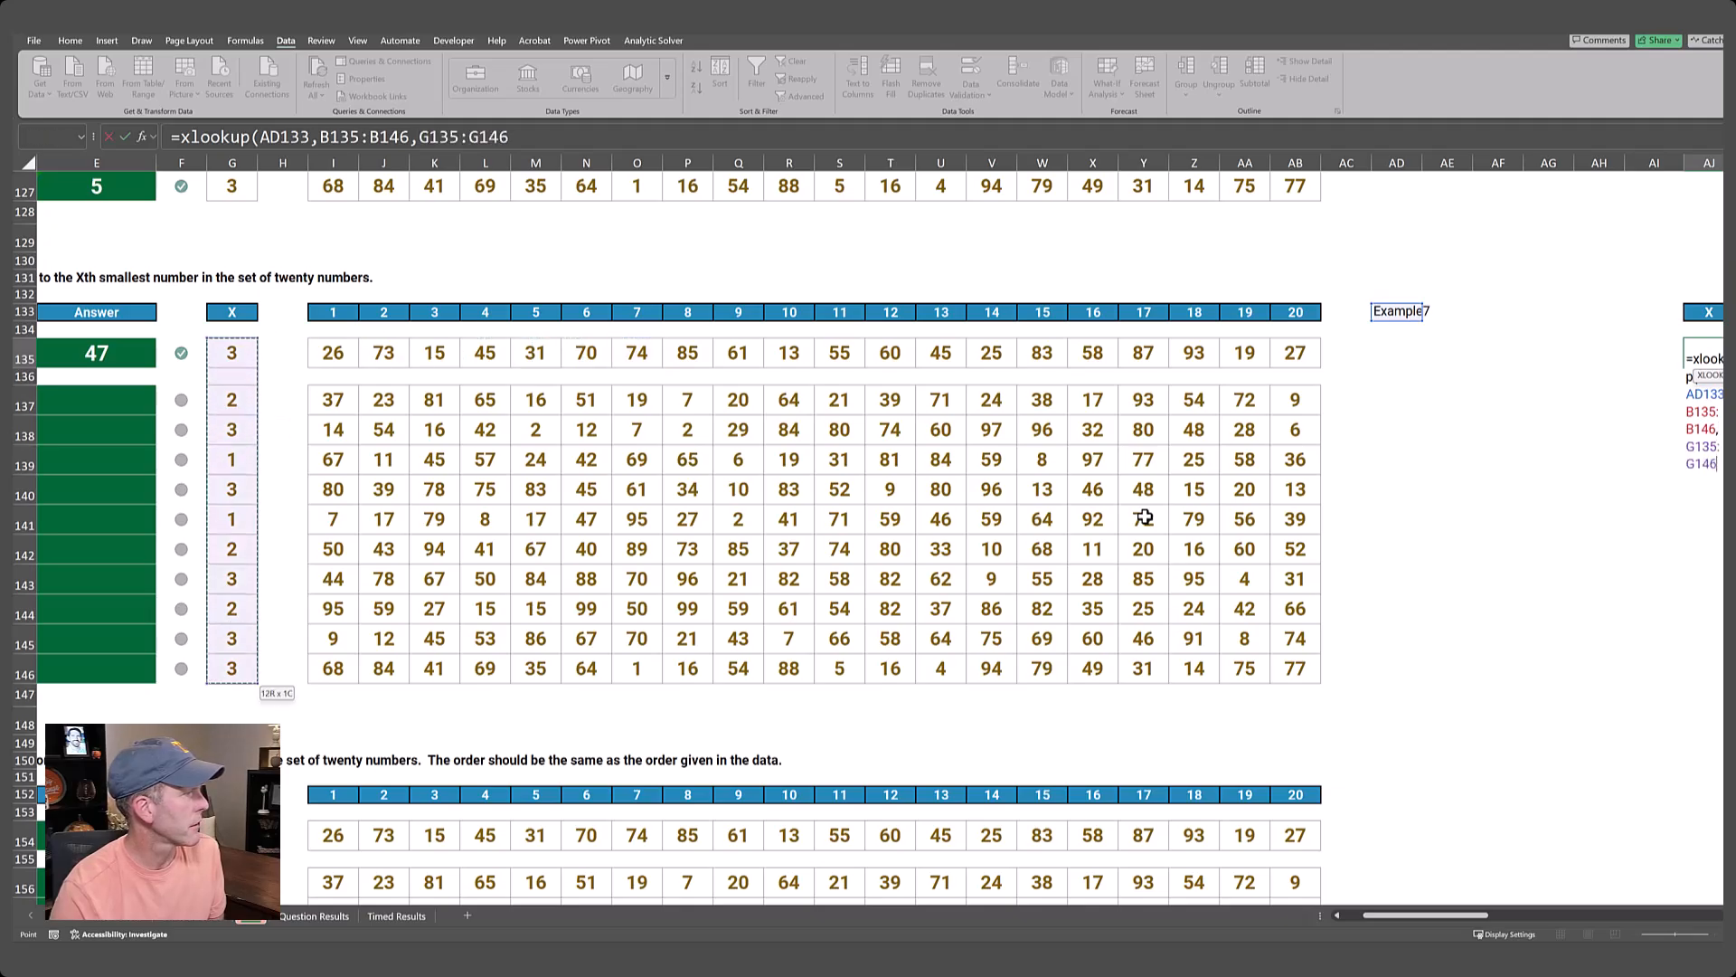
{"action": "key", "text": "ctrl+shift+Right"}
{"action": "key", "text": "ctrl+shift+Right"}
{"action": "type", "text": ")"}
{"action": "key", "text": "ctrl+Return"}
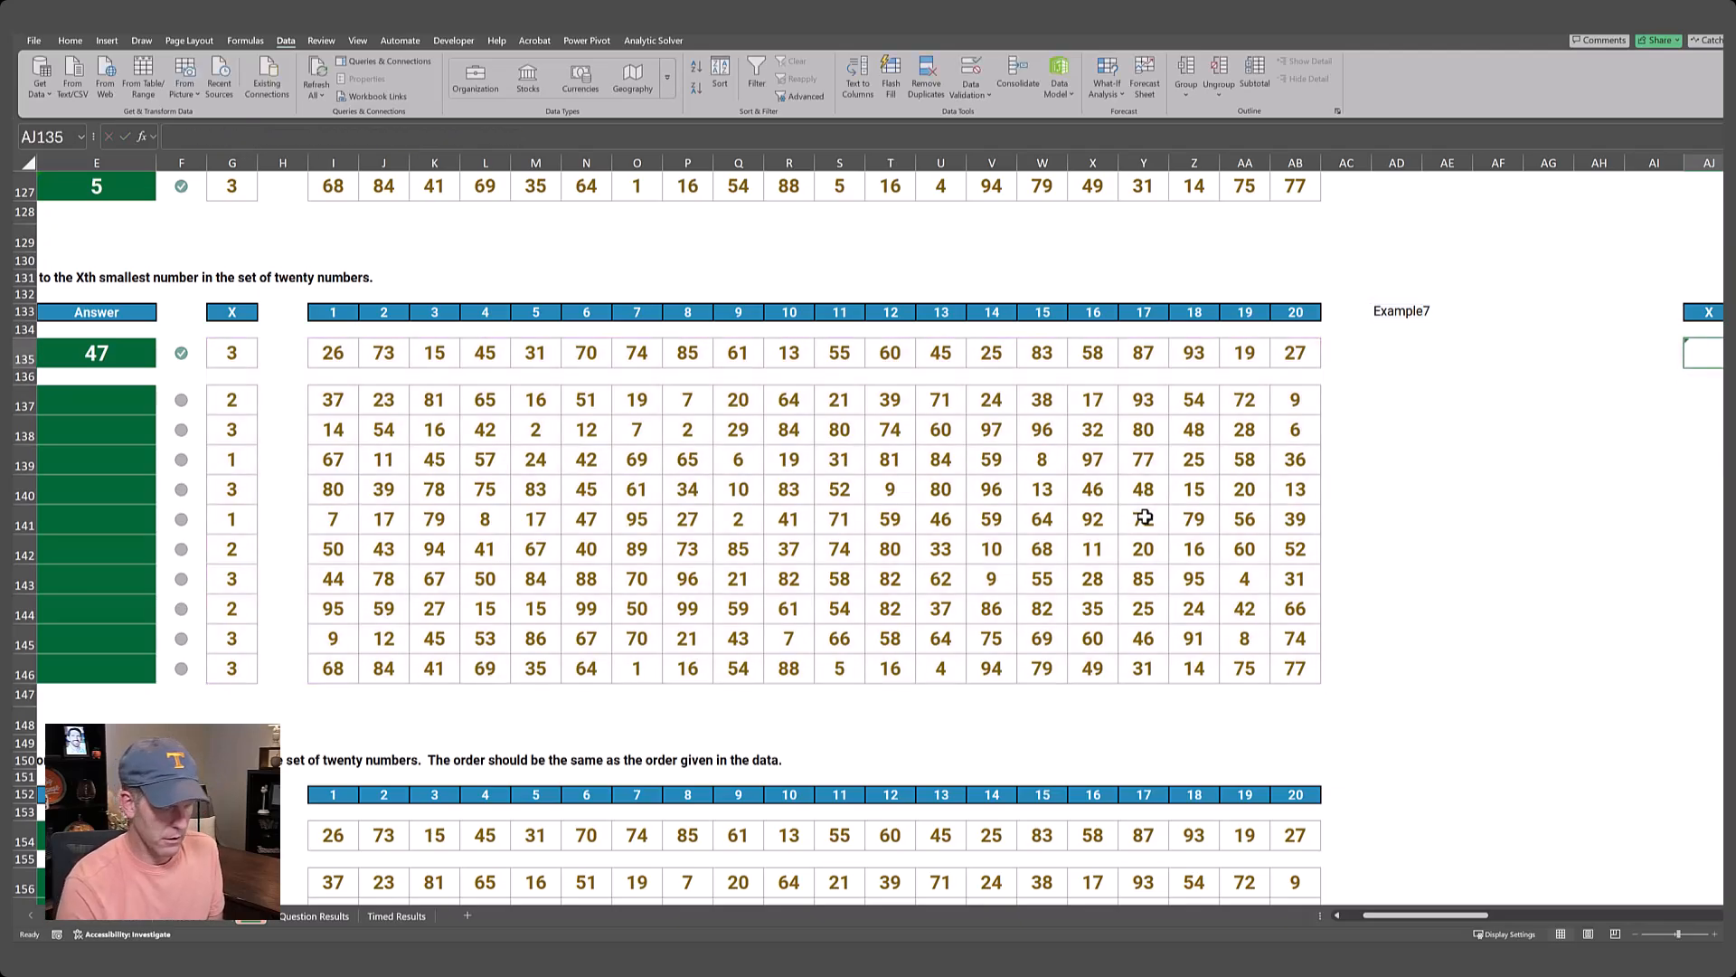
Check the values returned by the lookup along row 135 against the X and numbered headers.
{"action": "key", "text": "Right"}
{"action": "key", "text": "Right"}
{"action": "key", "text": "Right"}
{"action": "key", "text": "Right"}
{"action": "key", "text": "Right"}
{"action": "key", "text": "Right"}
{"action": "key", "text": "Right"}
{"action": "key", "text": "Right"}
{"action": "key", "text": "Right"}
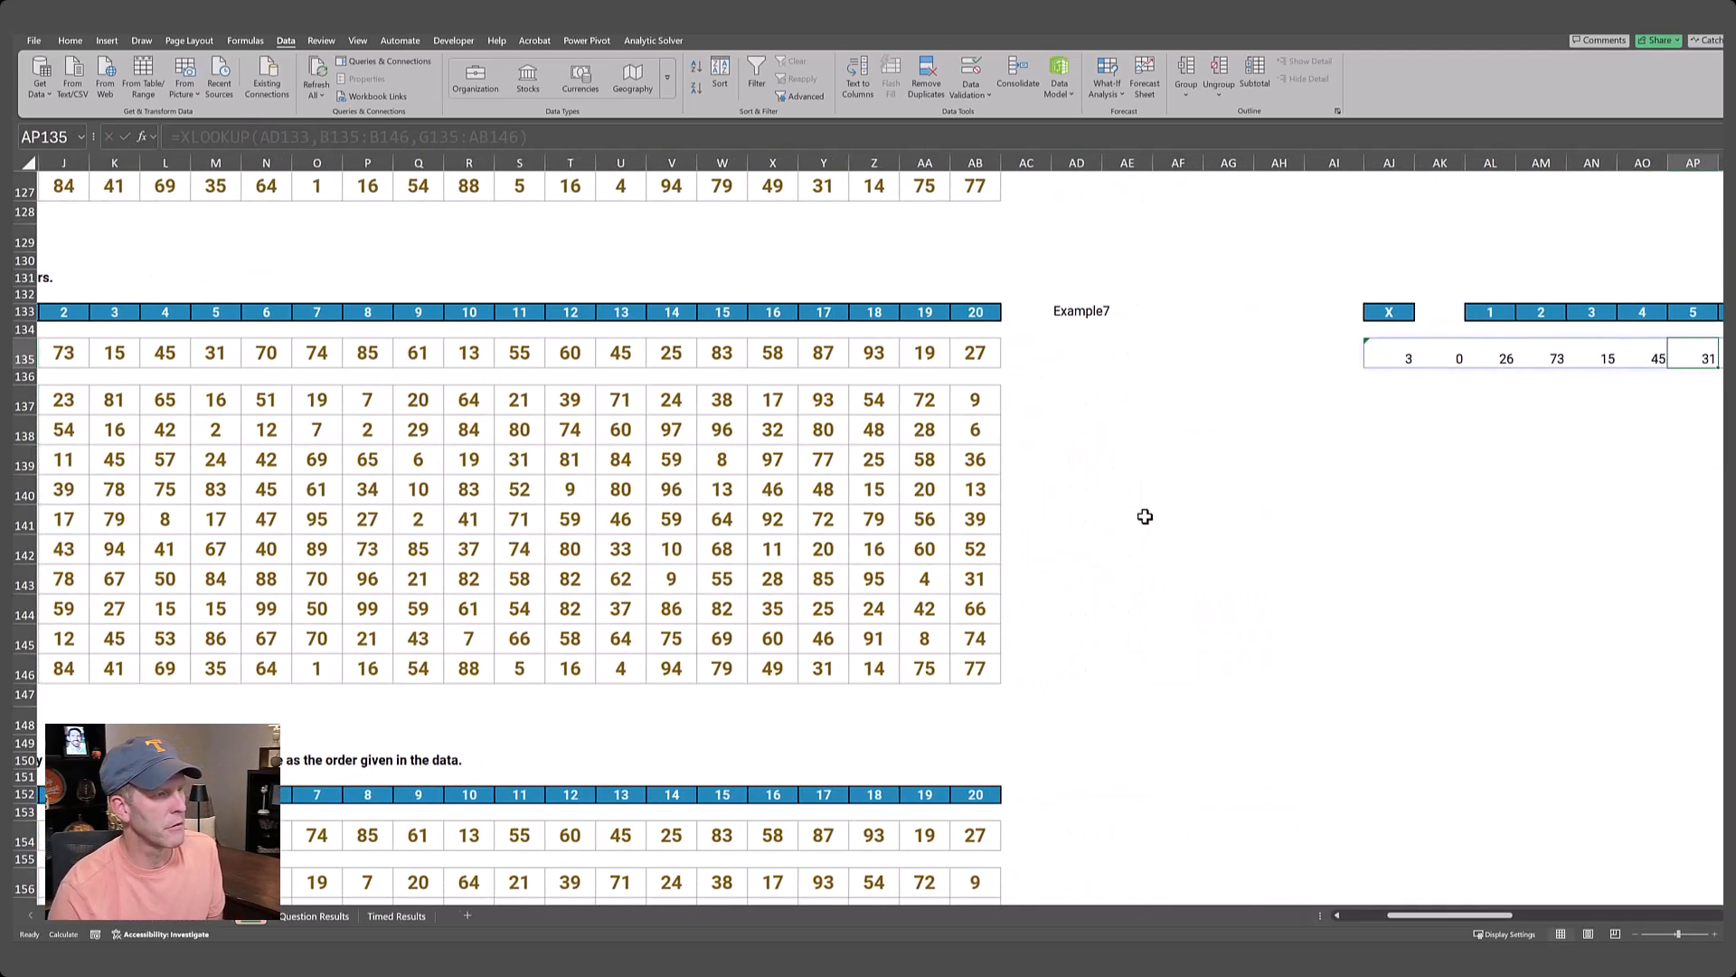
{"action": "key", "text": "Right"}
{"action": "key", "text": "Right"}
{"action": "key", "text": "Right"}
{"action": "key", "text": "Right"}
{"action": "key", "text": "Right"}
{"action": "key", "text": "Right"}
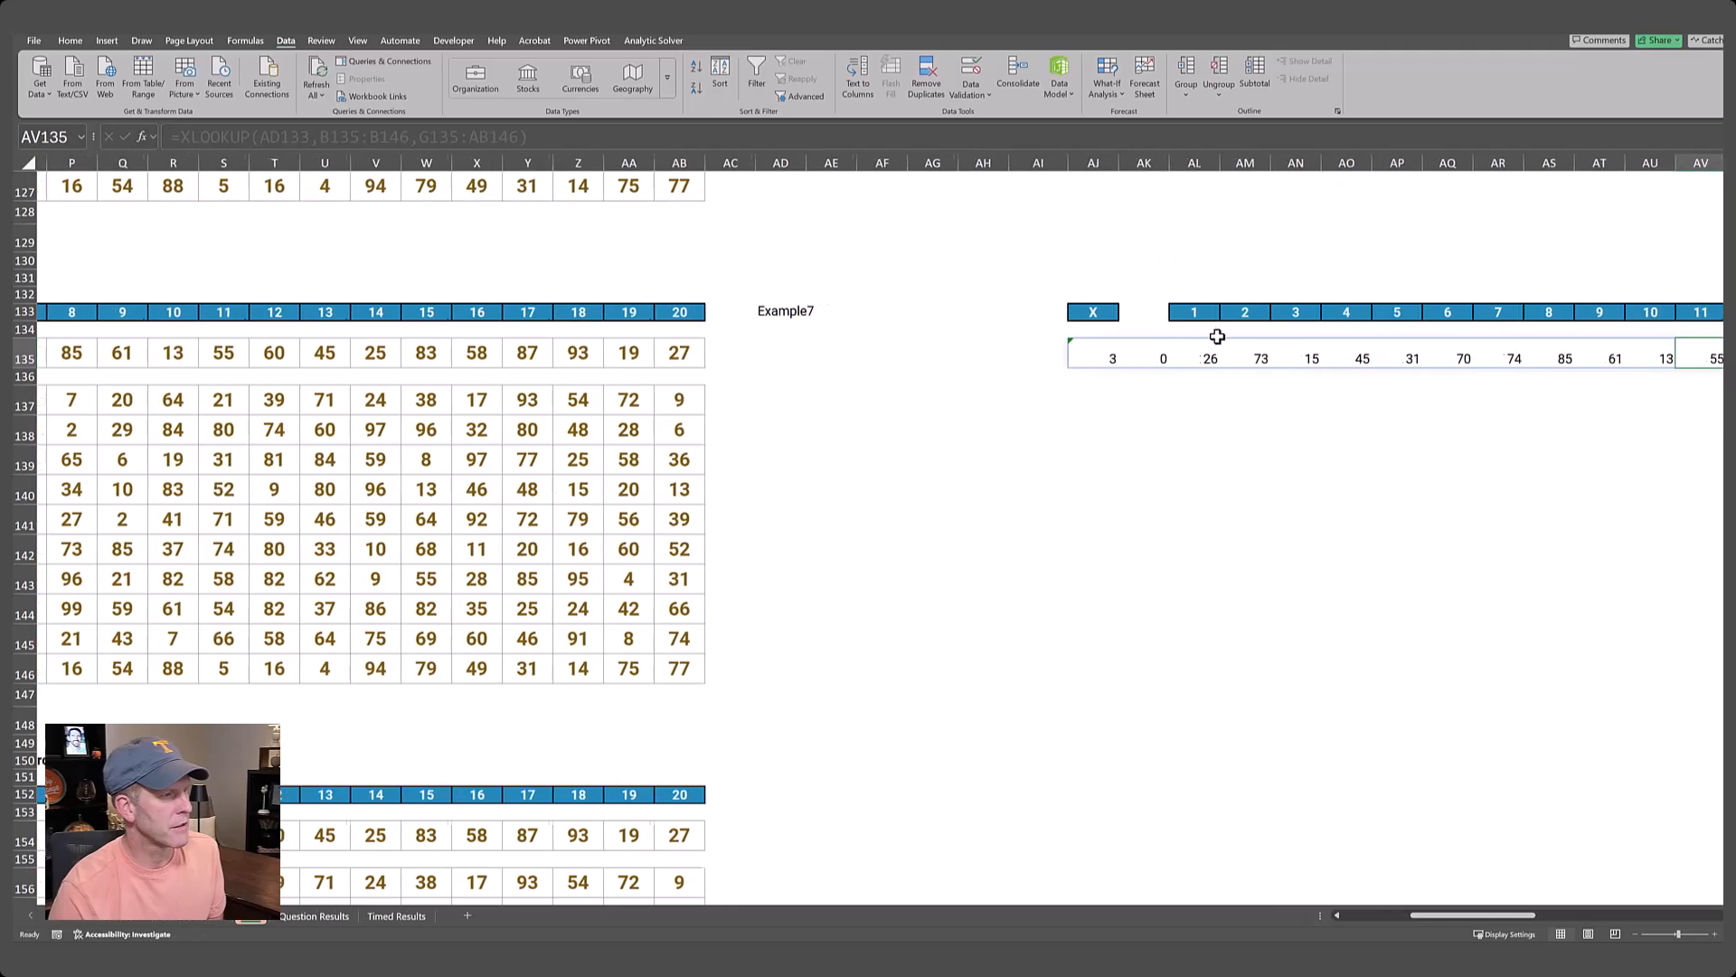
{"action": "left_click", "coordinate": [993, 355]}
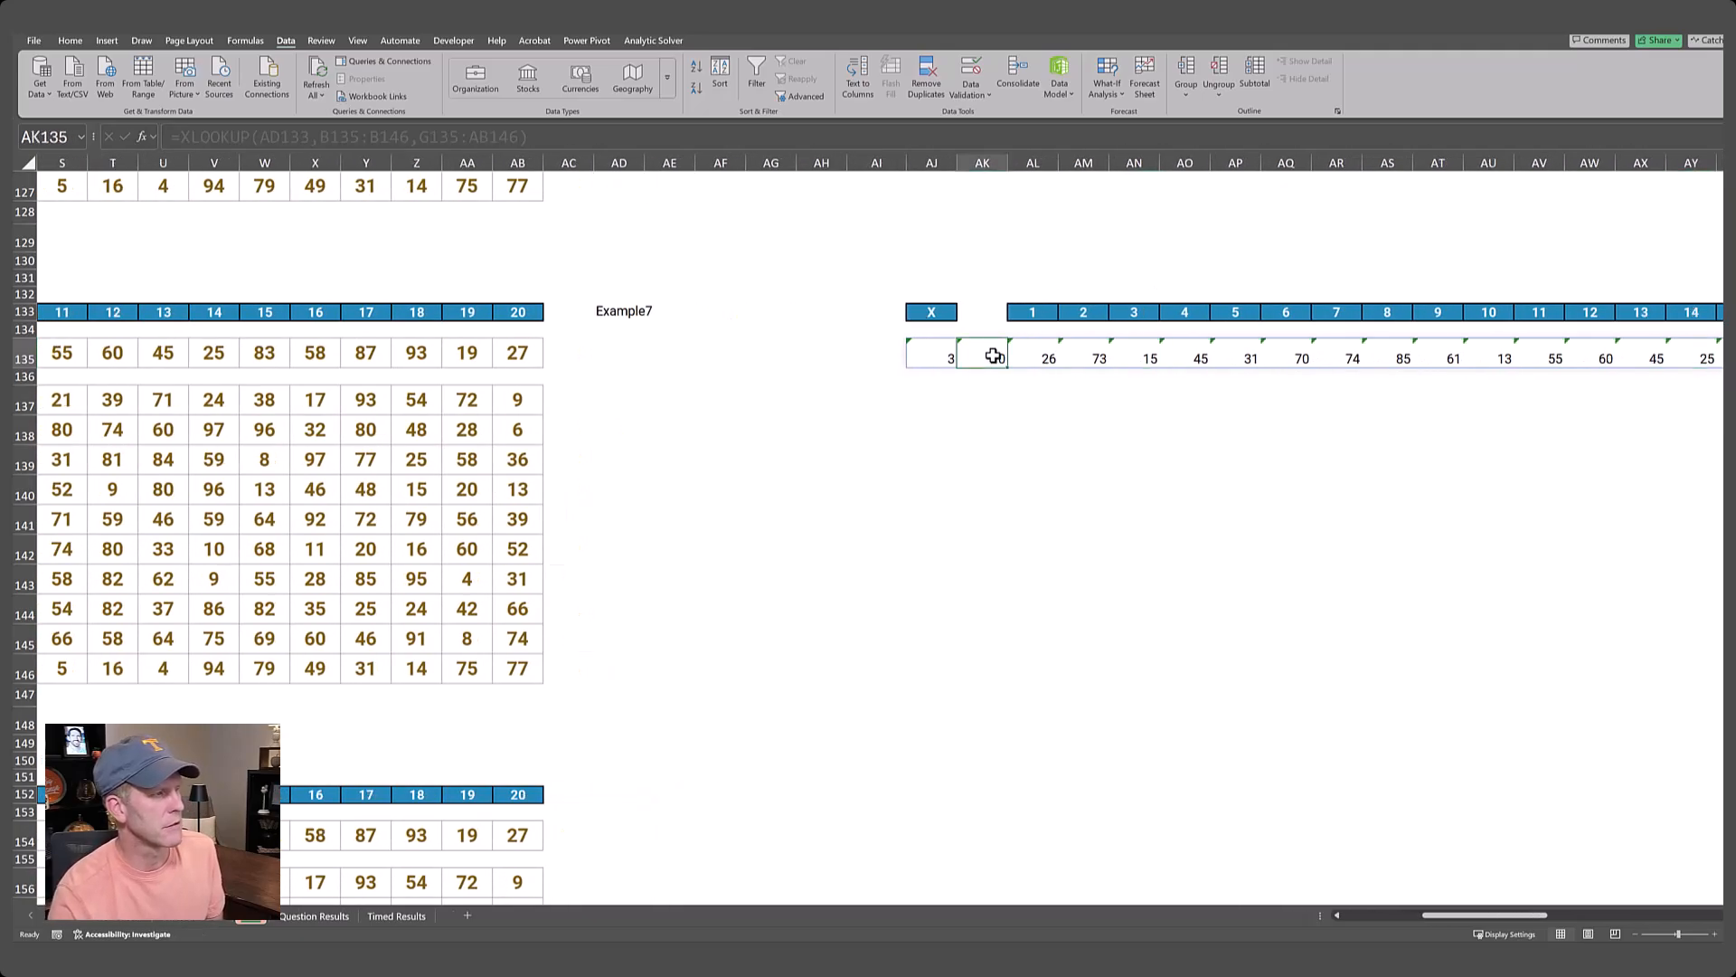
Shade the blank spacer cells AK133:AK139 light grey.
{"action": "left_click_drag", "start_coordinate": [978, 312], "coordinate": [995, 441]}
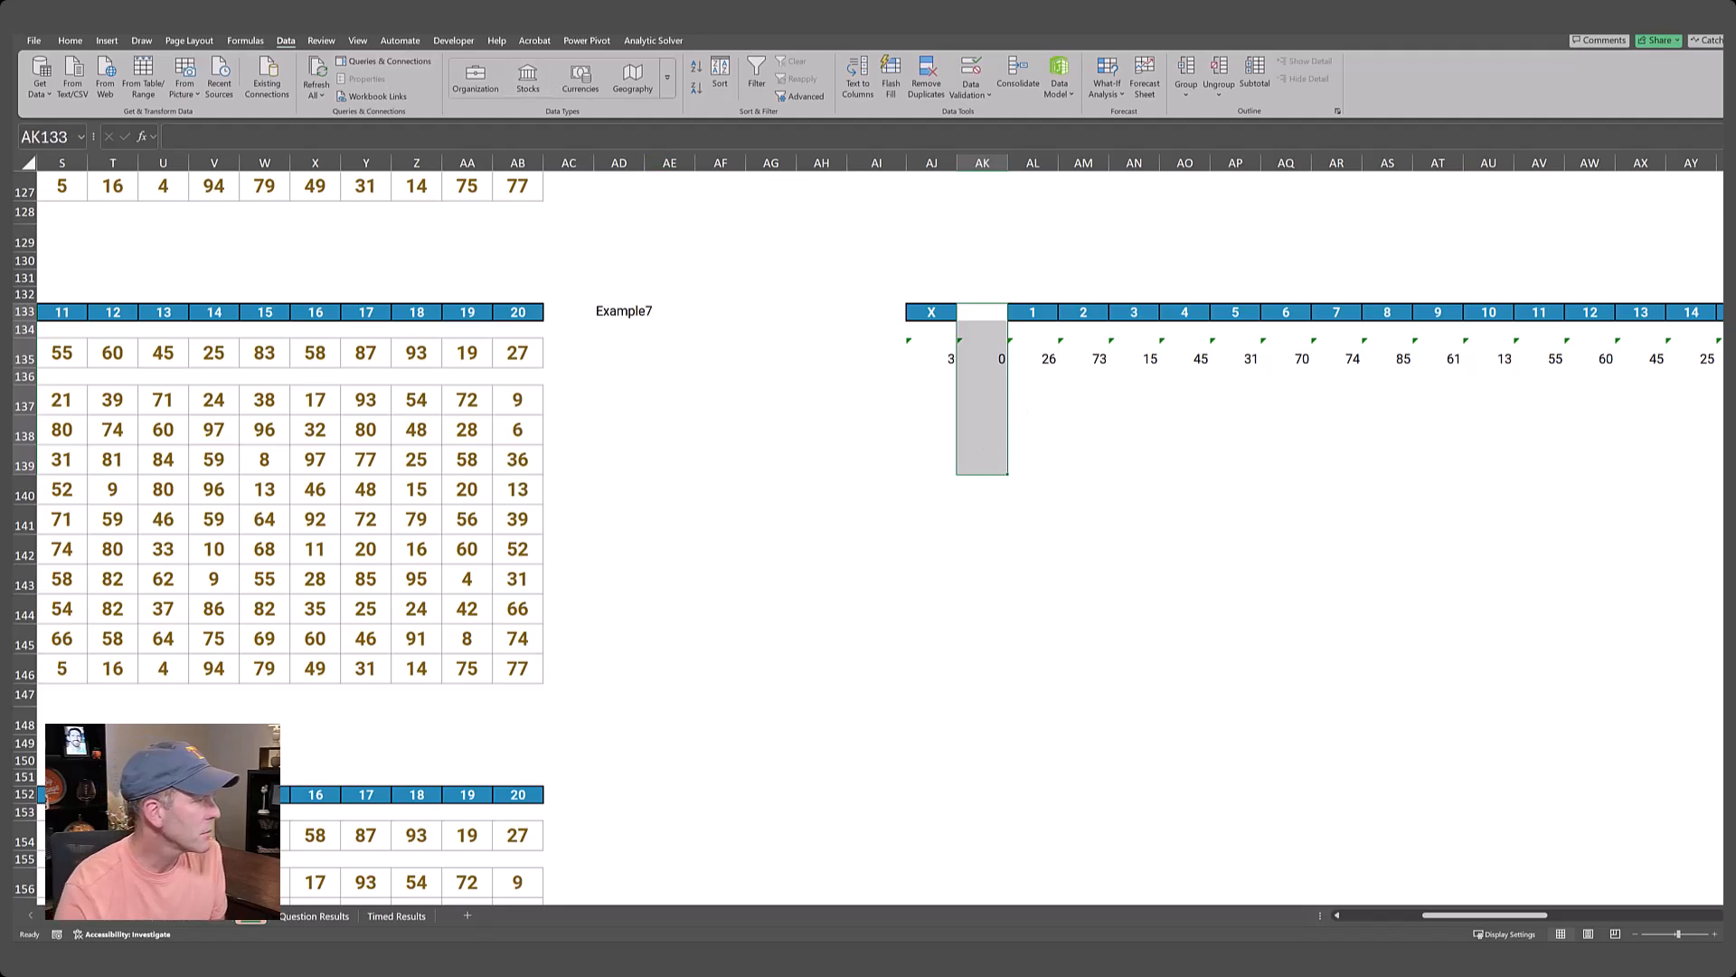
{"action": "right_click", "coordinate": [982, 409]}
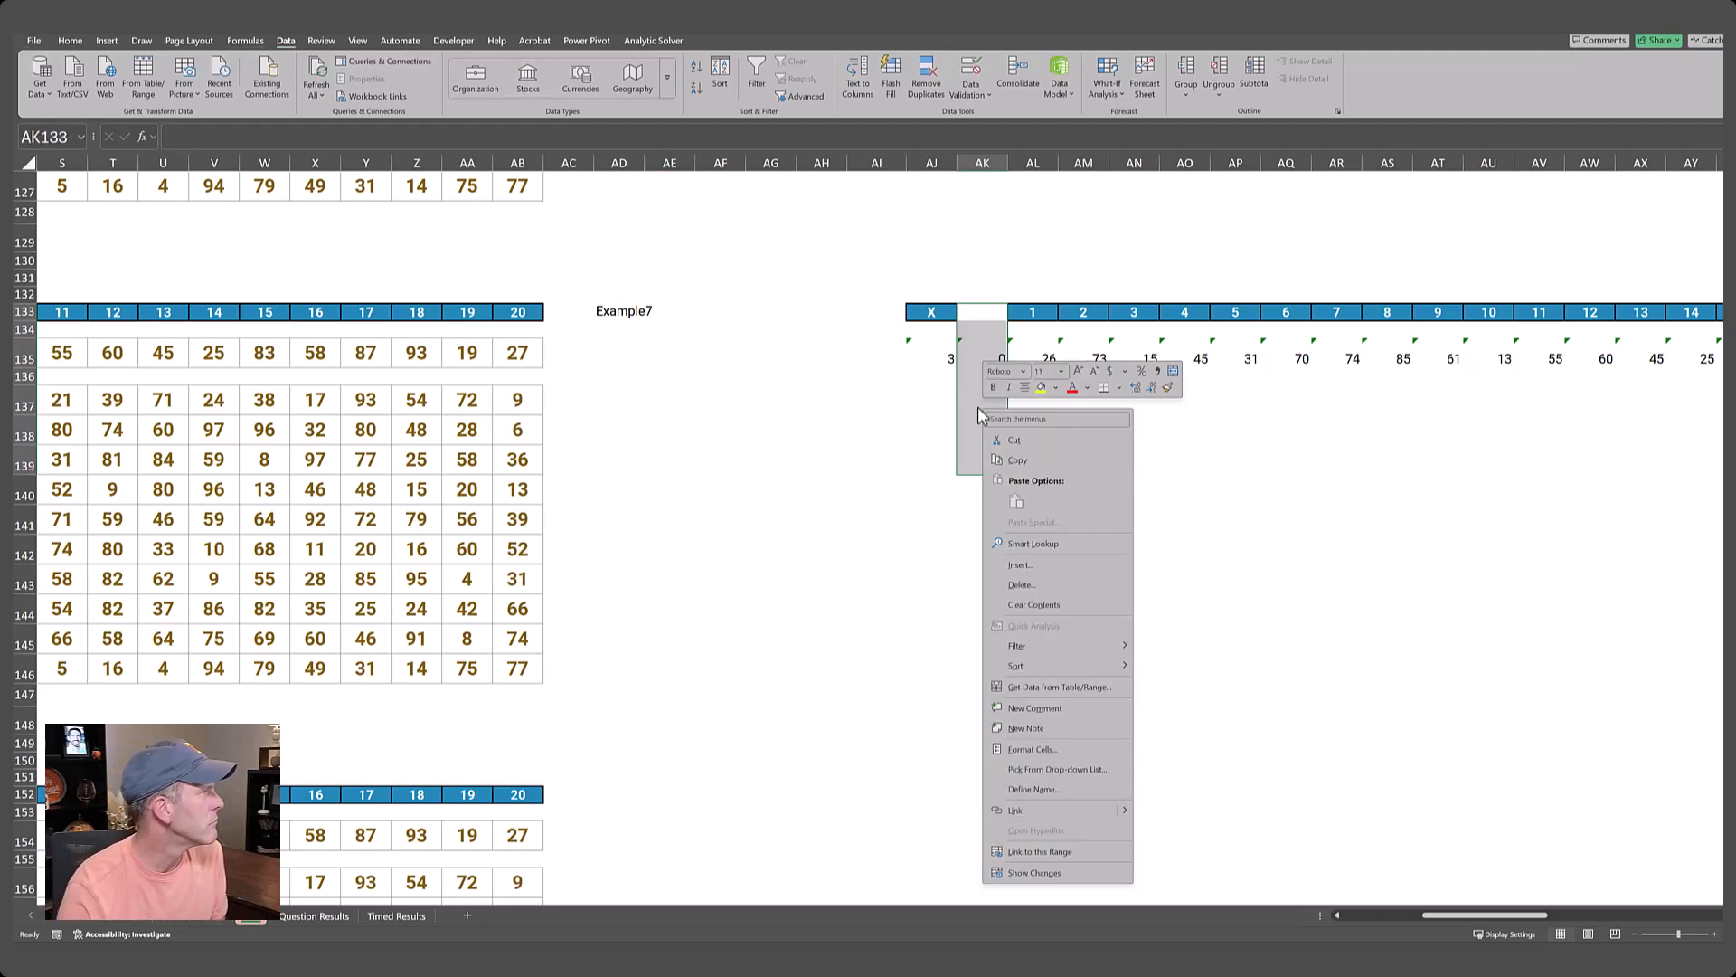
{"action": "left_click", "coordinate": [1058, 389]}
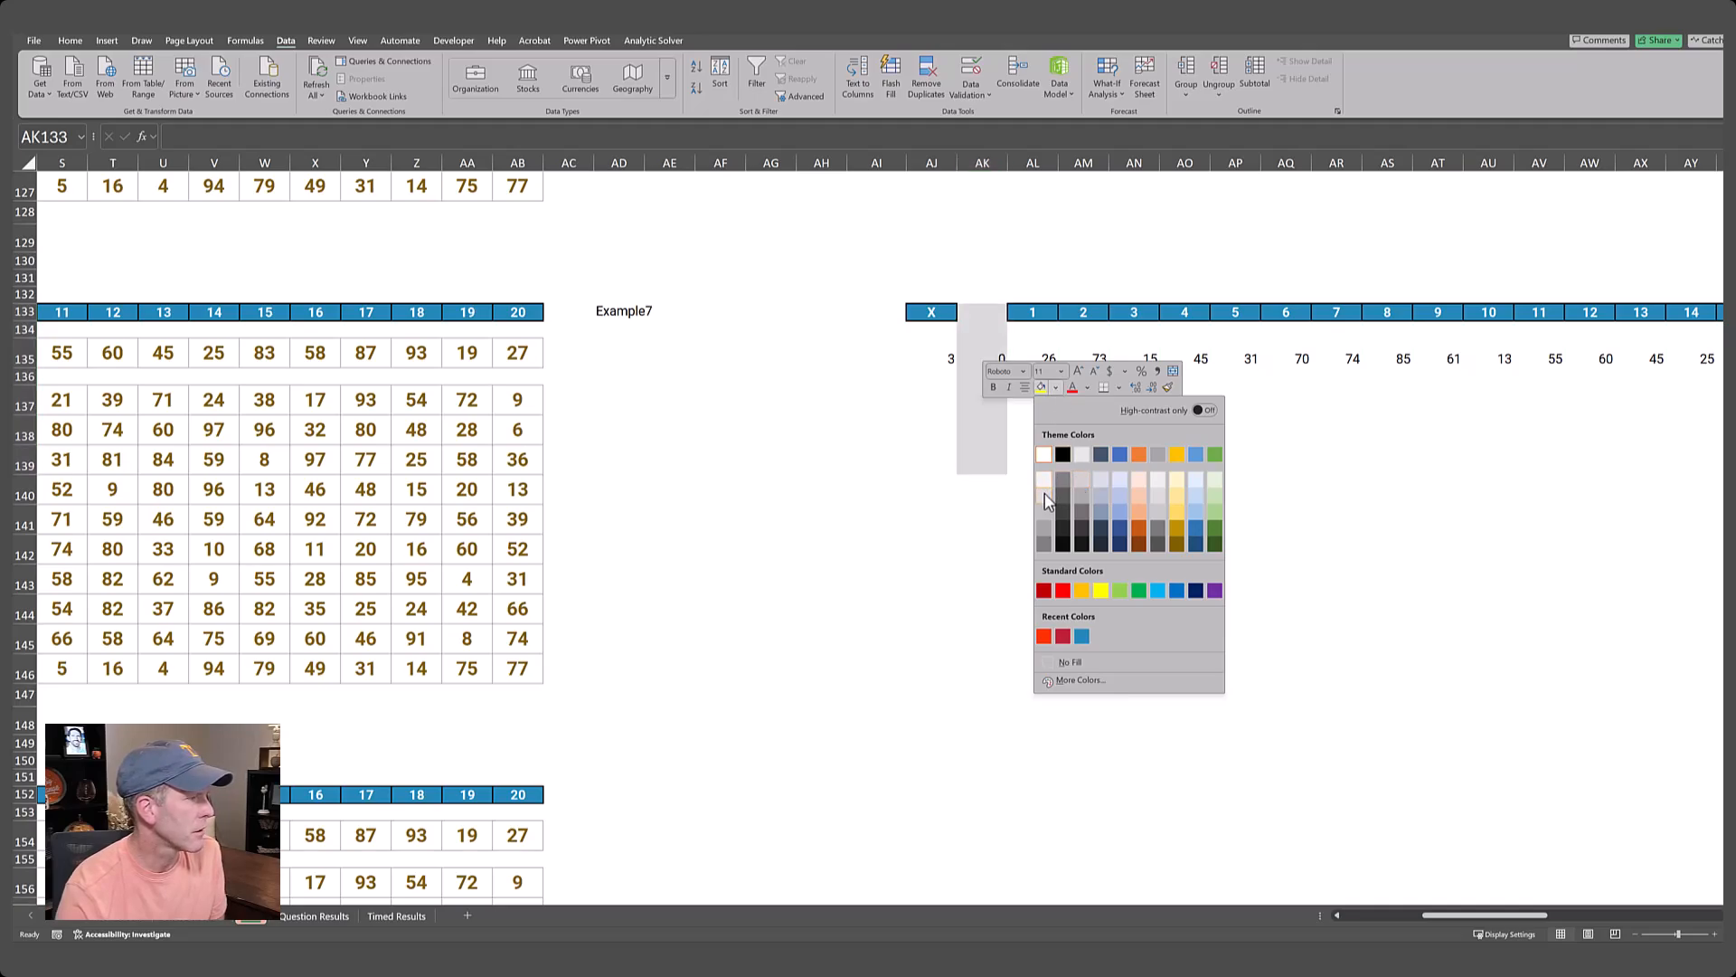
{"action": "left_click", "coordinate": [1044, 495]}
{"action": "left_click", "coordinate": [1034, 434]}
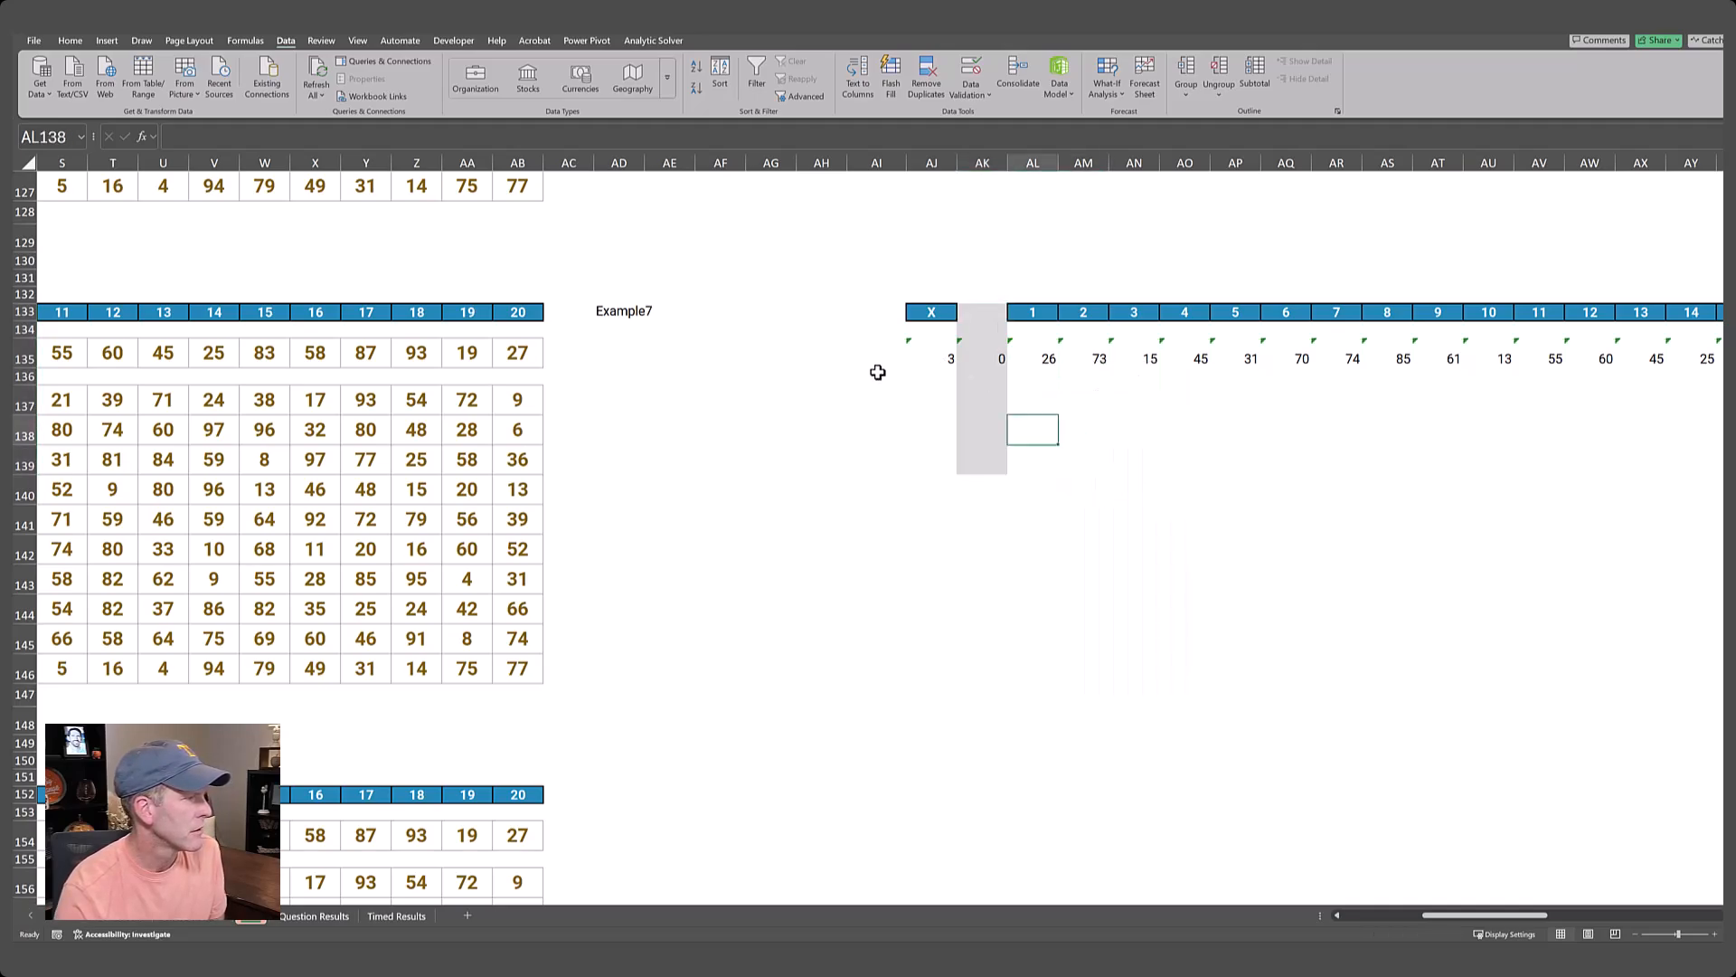
Label cell AI136 as "X small".
{"action": "left_click", "coordinate": [843, 376]}
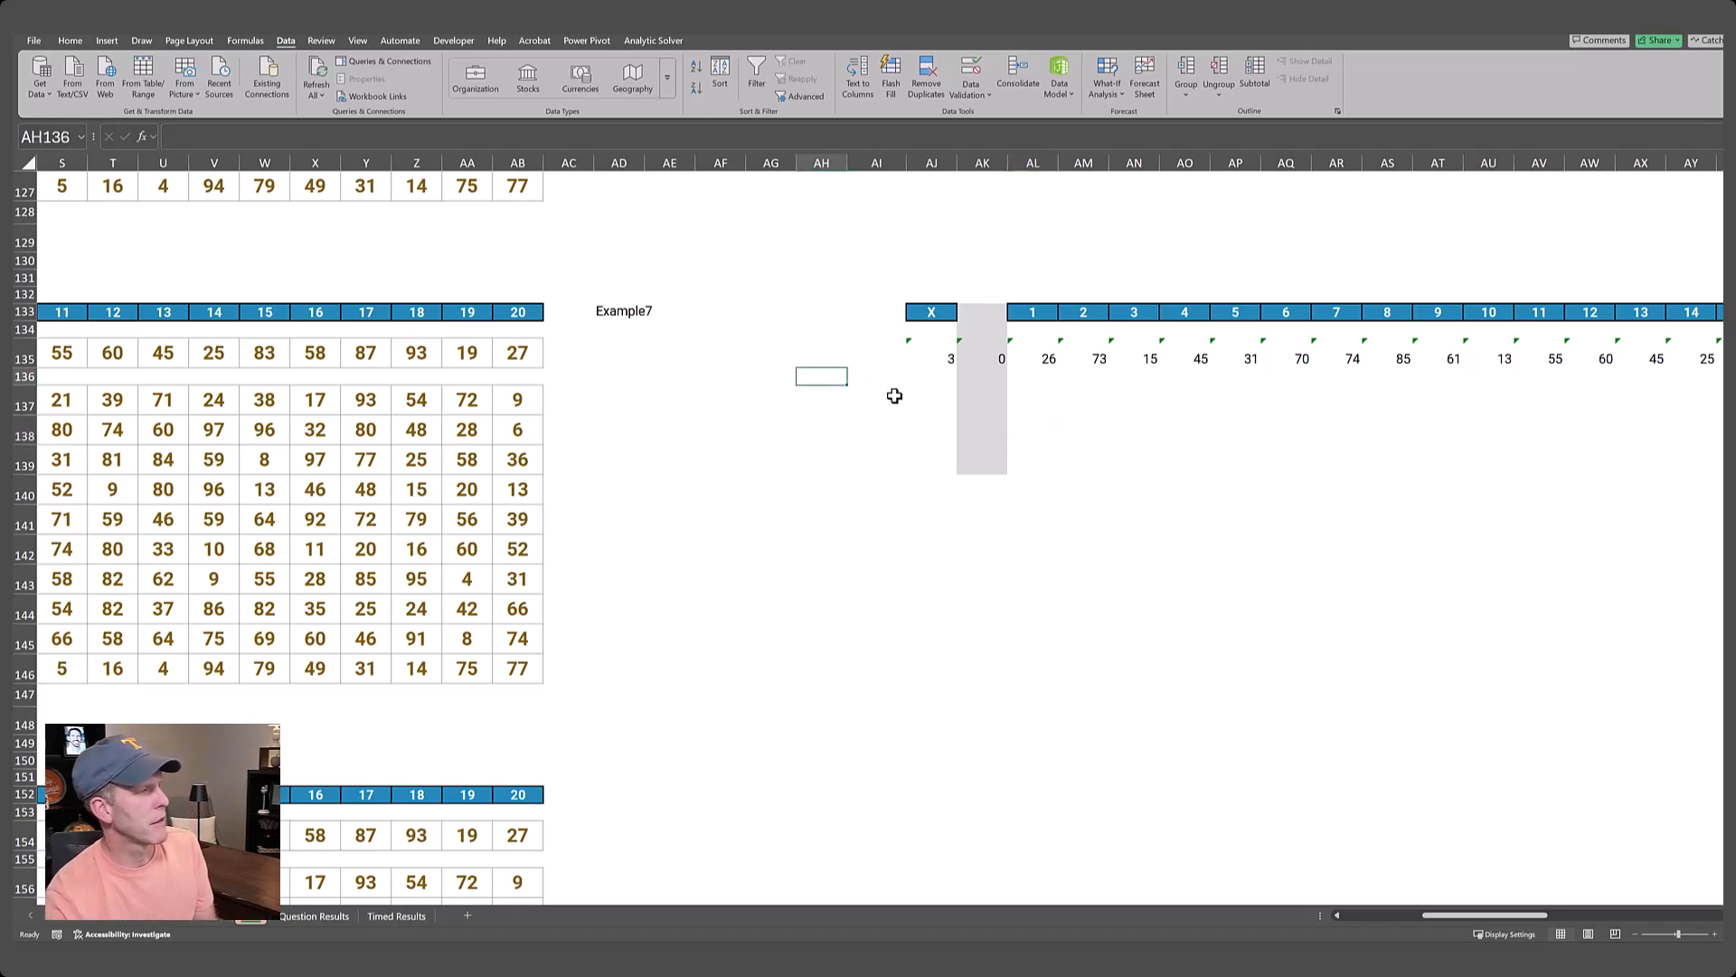
{"action": "left_click", "coordinate": [870, 377]}
{"action": "key", "text": "Left"}
{"action": "key", "text": "Right"}
{"action": "type", "text": "X"}
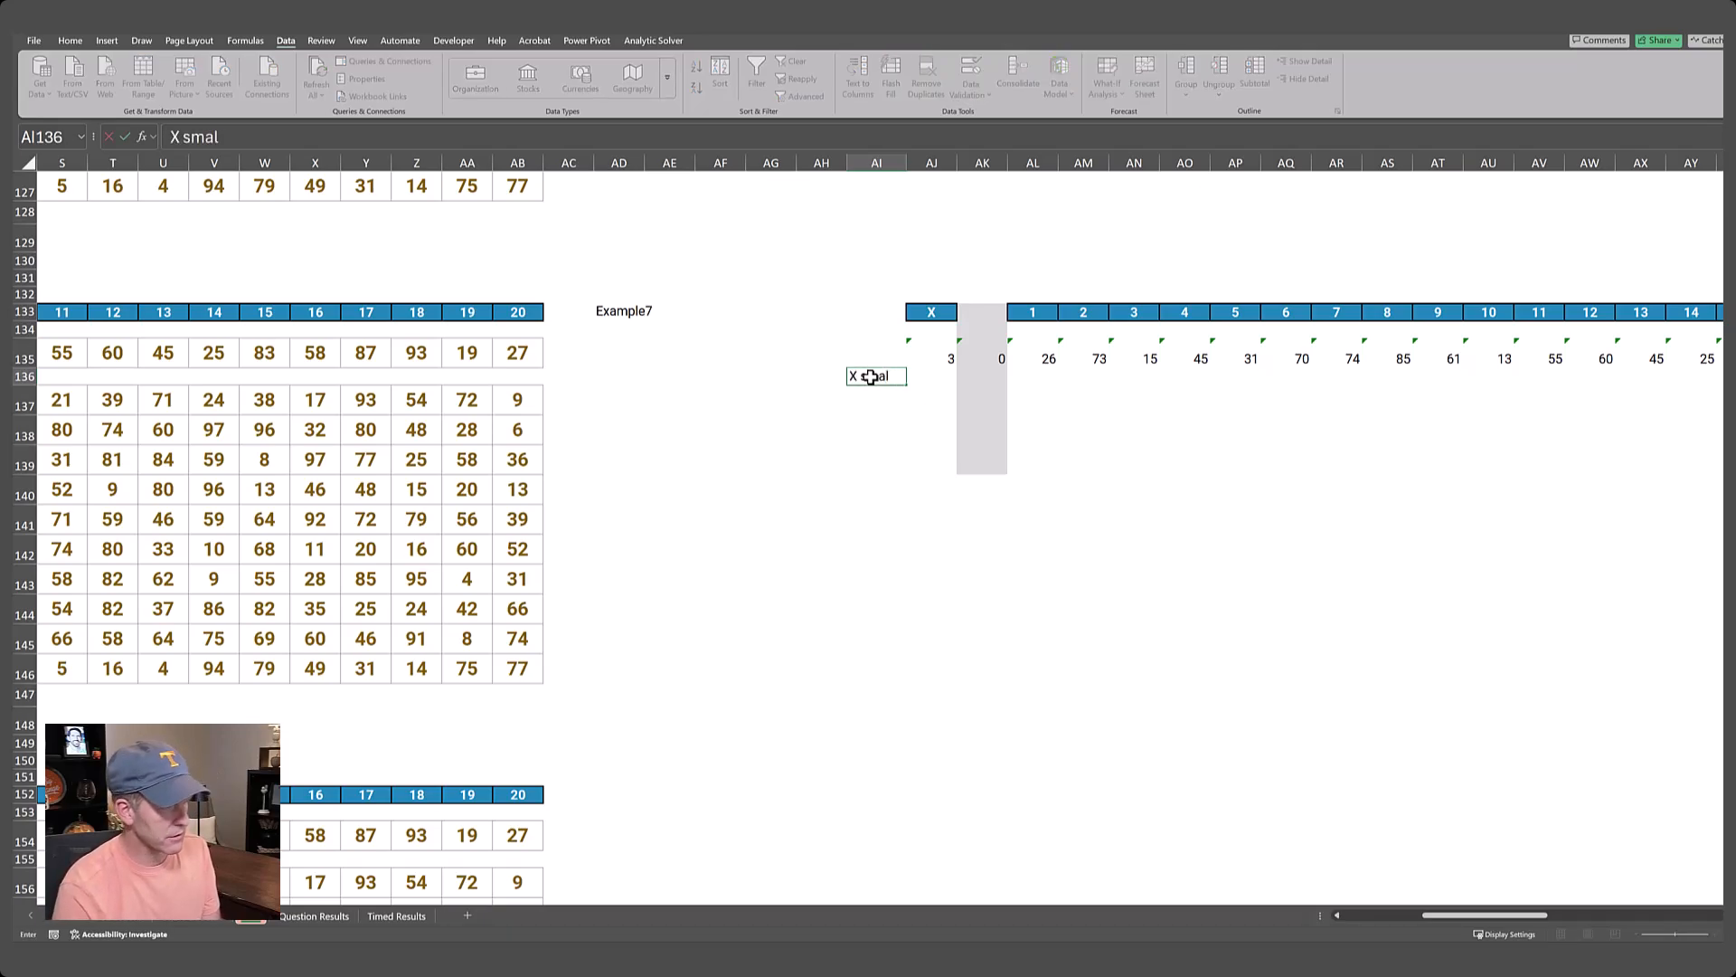
{"action": "type", "text": " small"}
{"action": "key", "text": "Tab"}
Enter =SMALL(AL135:BE135,AJ135) in AJ136 to get the Xth smallest number.
{"action": "type", "text": "="}
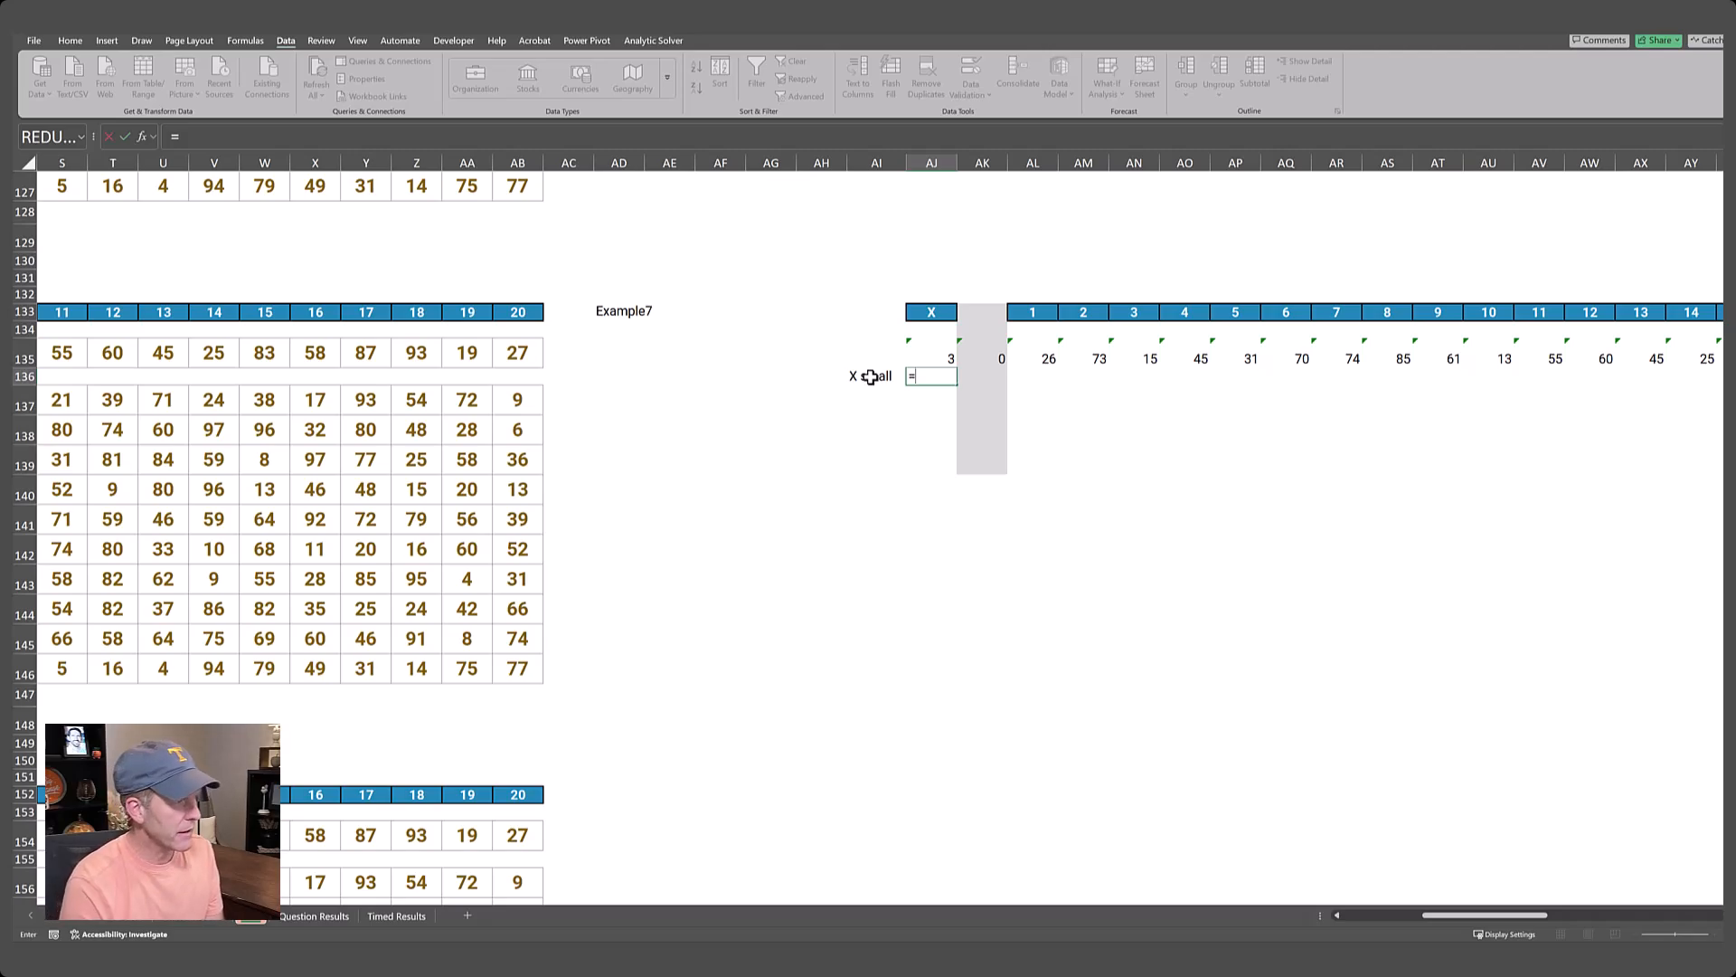
{"action": "type", "text": "sm"}
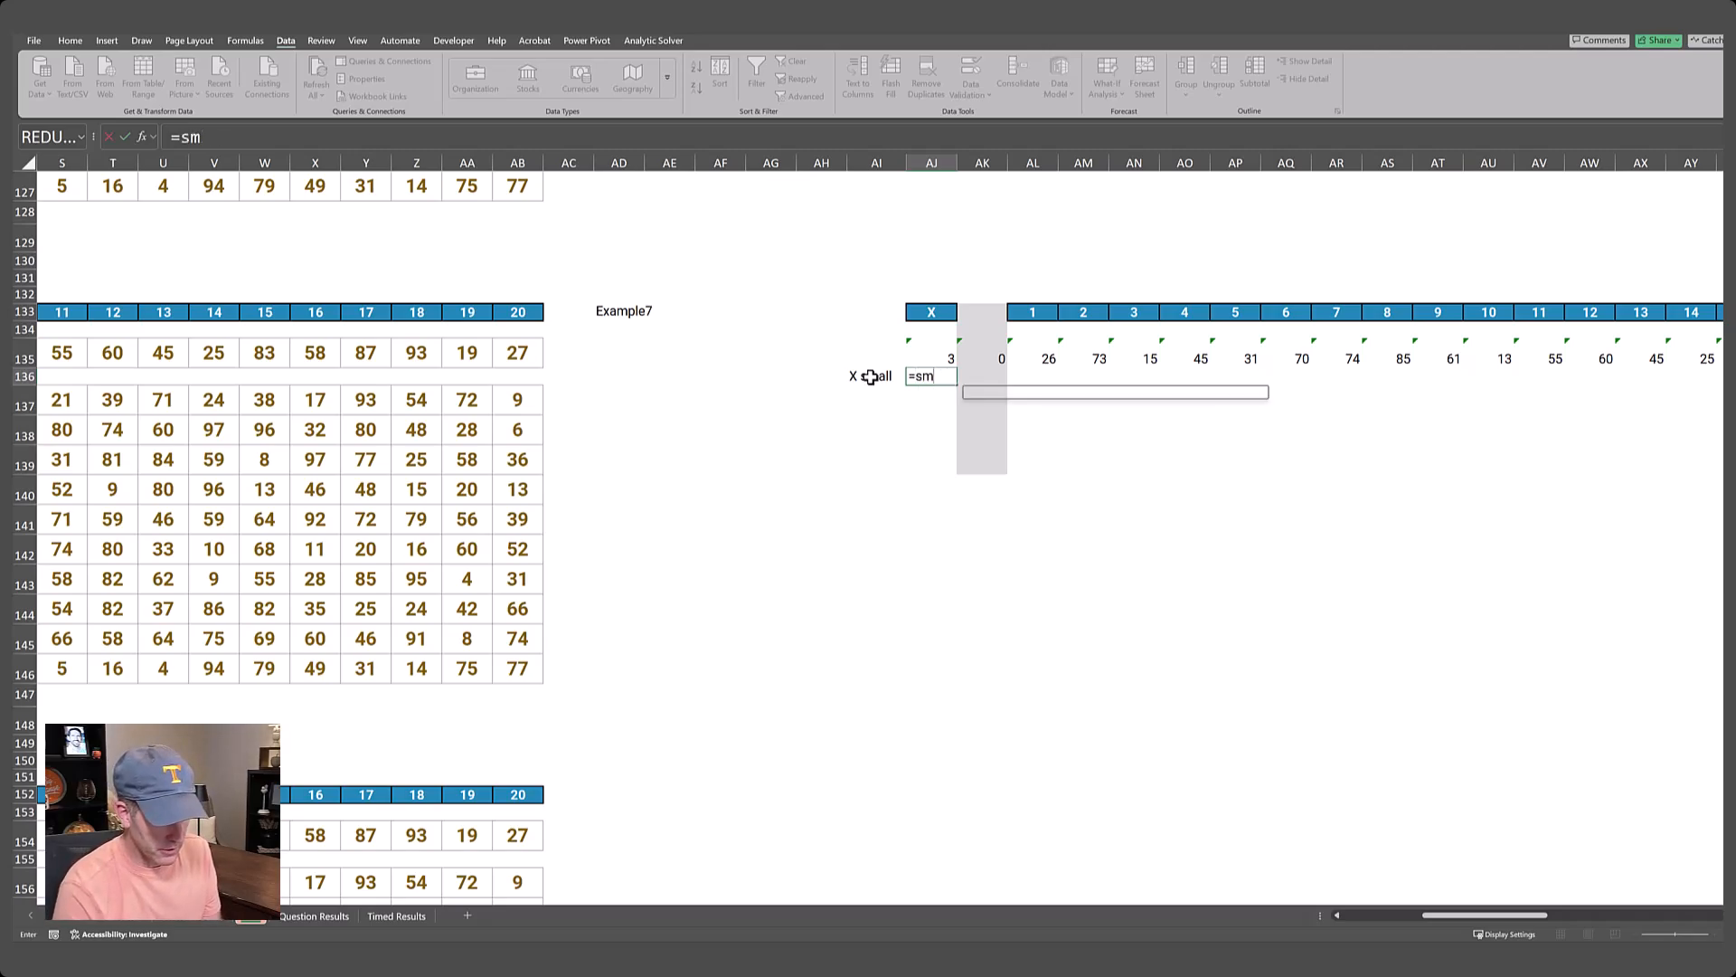
{"action": "type", "text": "all("}
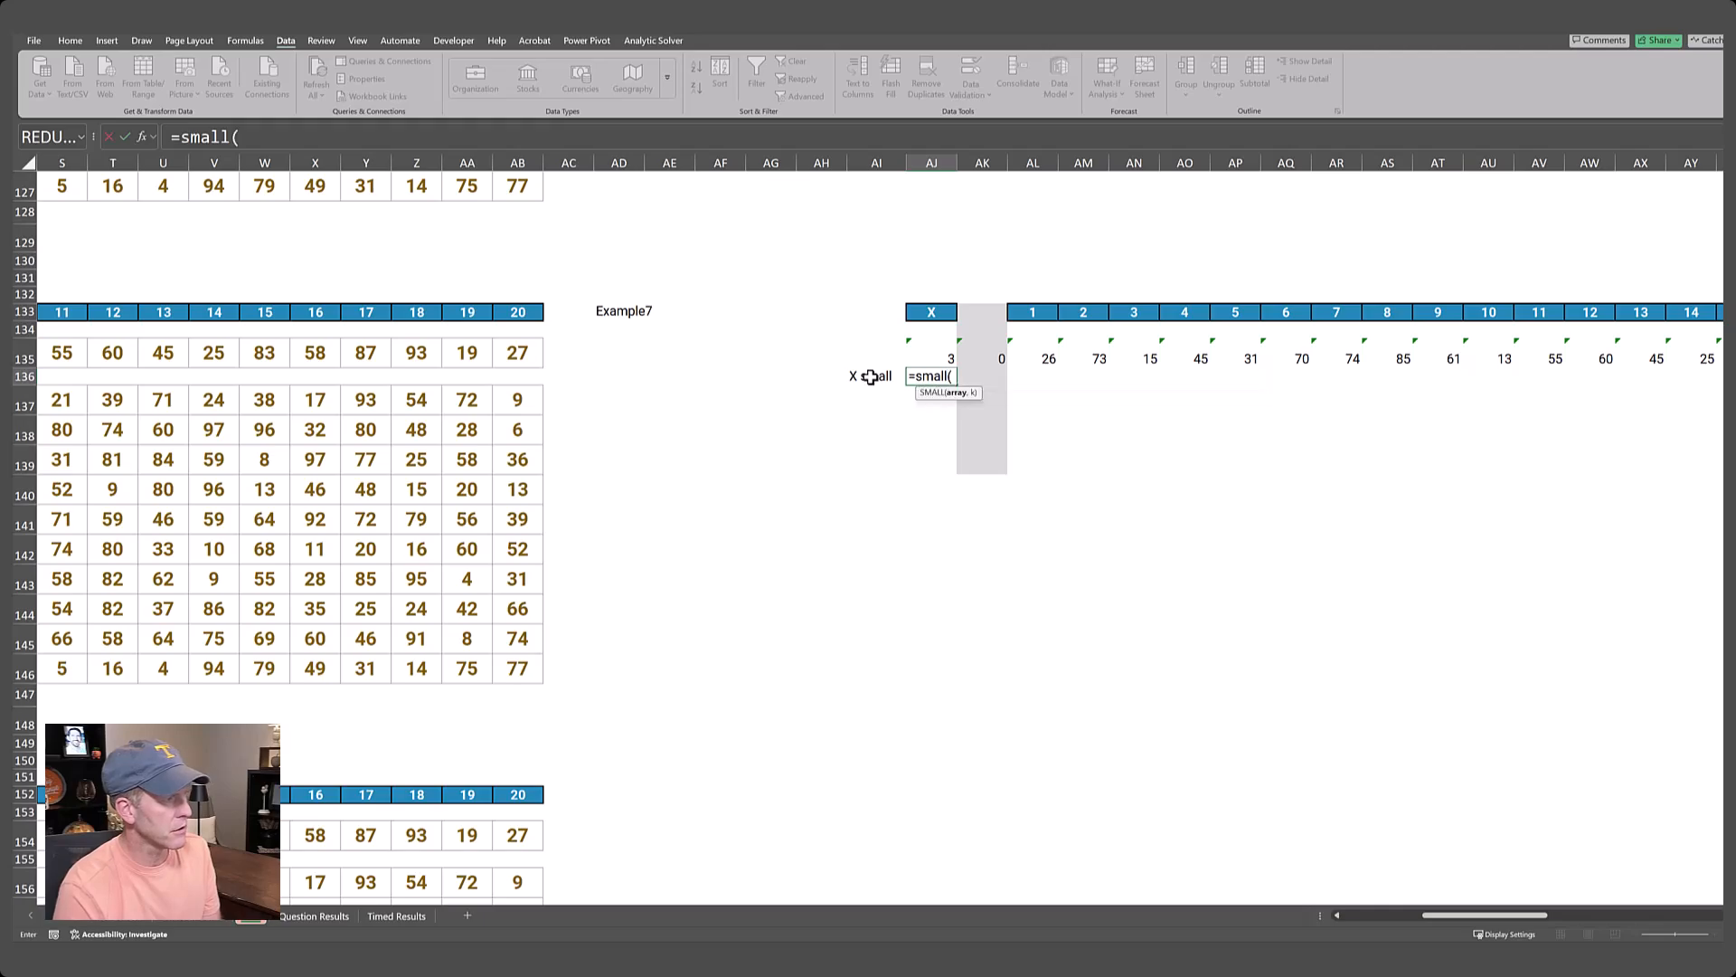
{"action": "key", "text": "Up"}
{"action": "key", "text": "Right"}
{"action": "key", "text": "Right"}
{"action": "key", "text": "ctrl+shift+Right"}
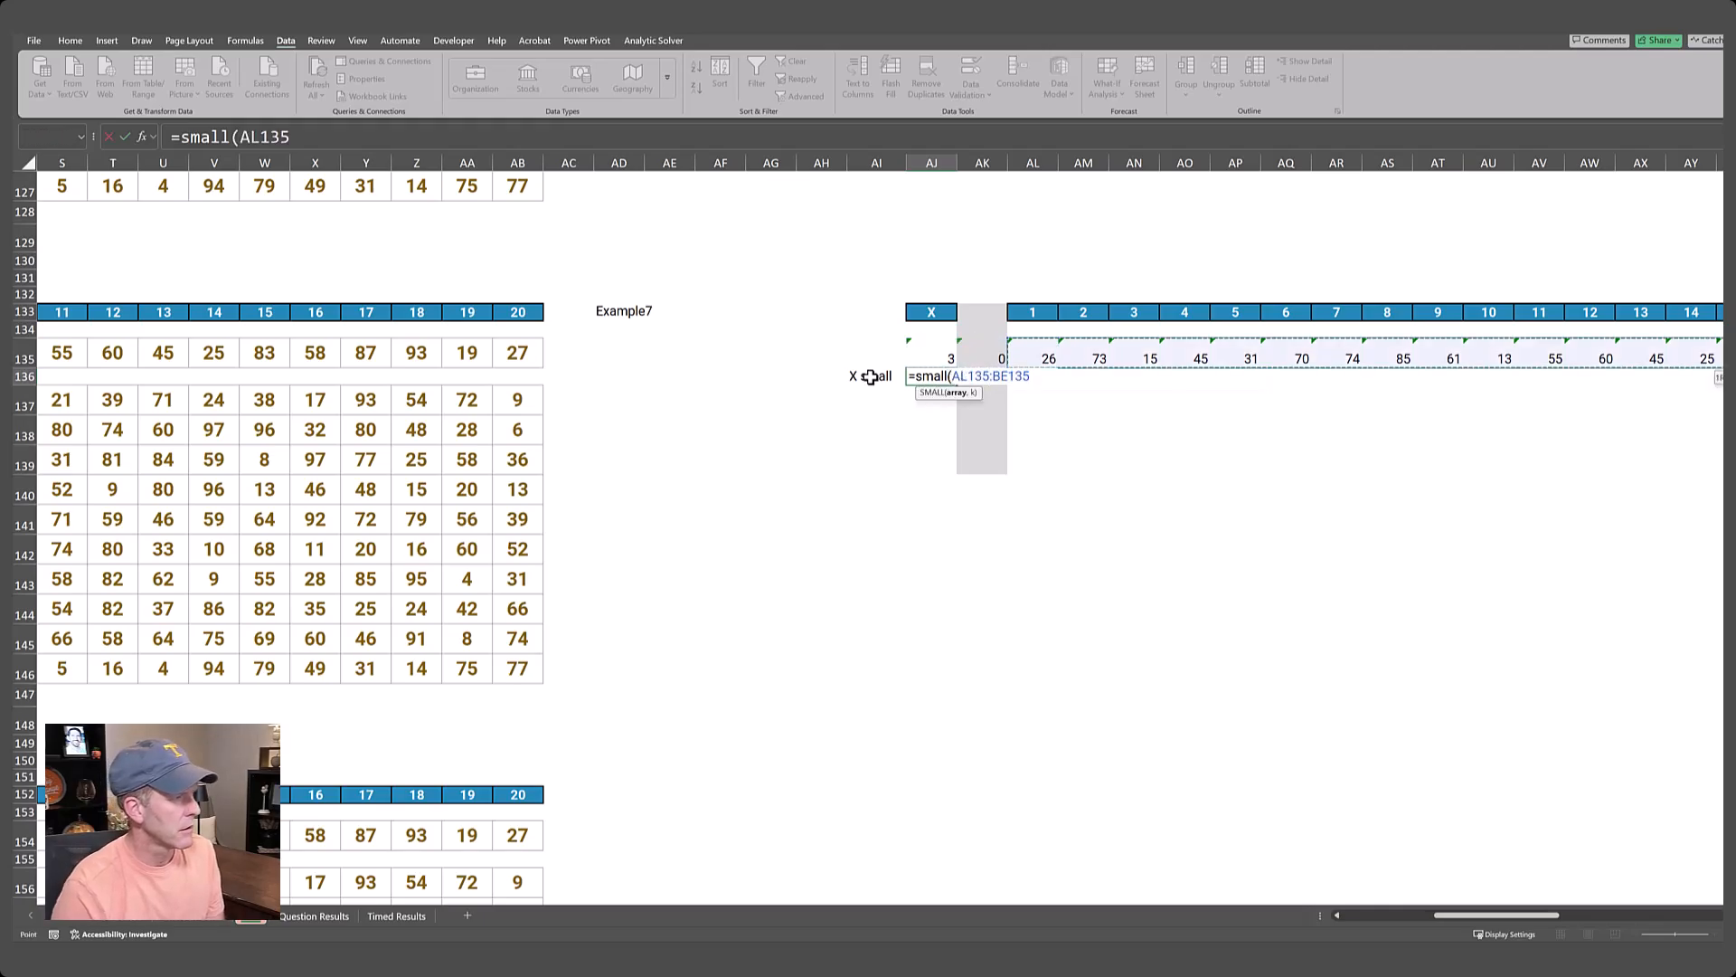
{"action": "type", "text": ","}
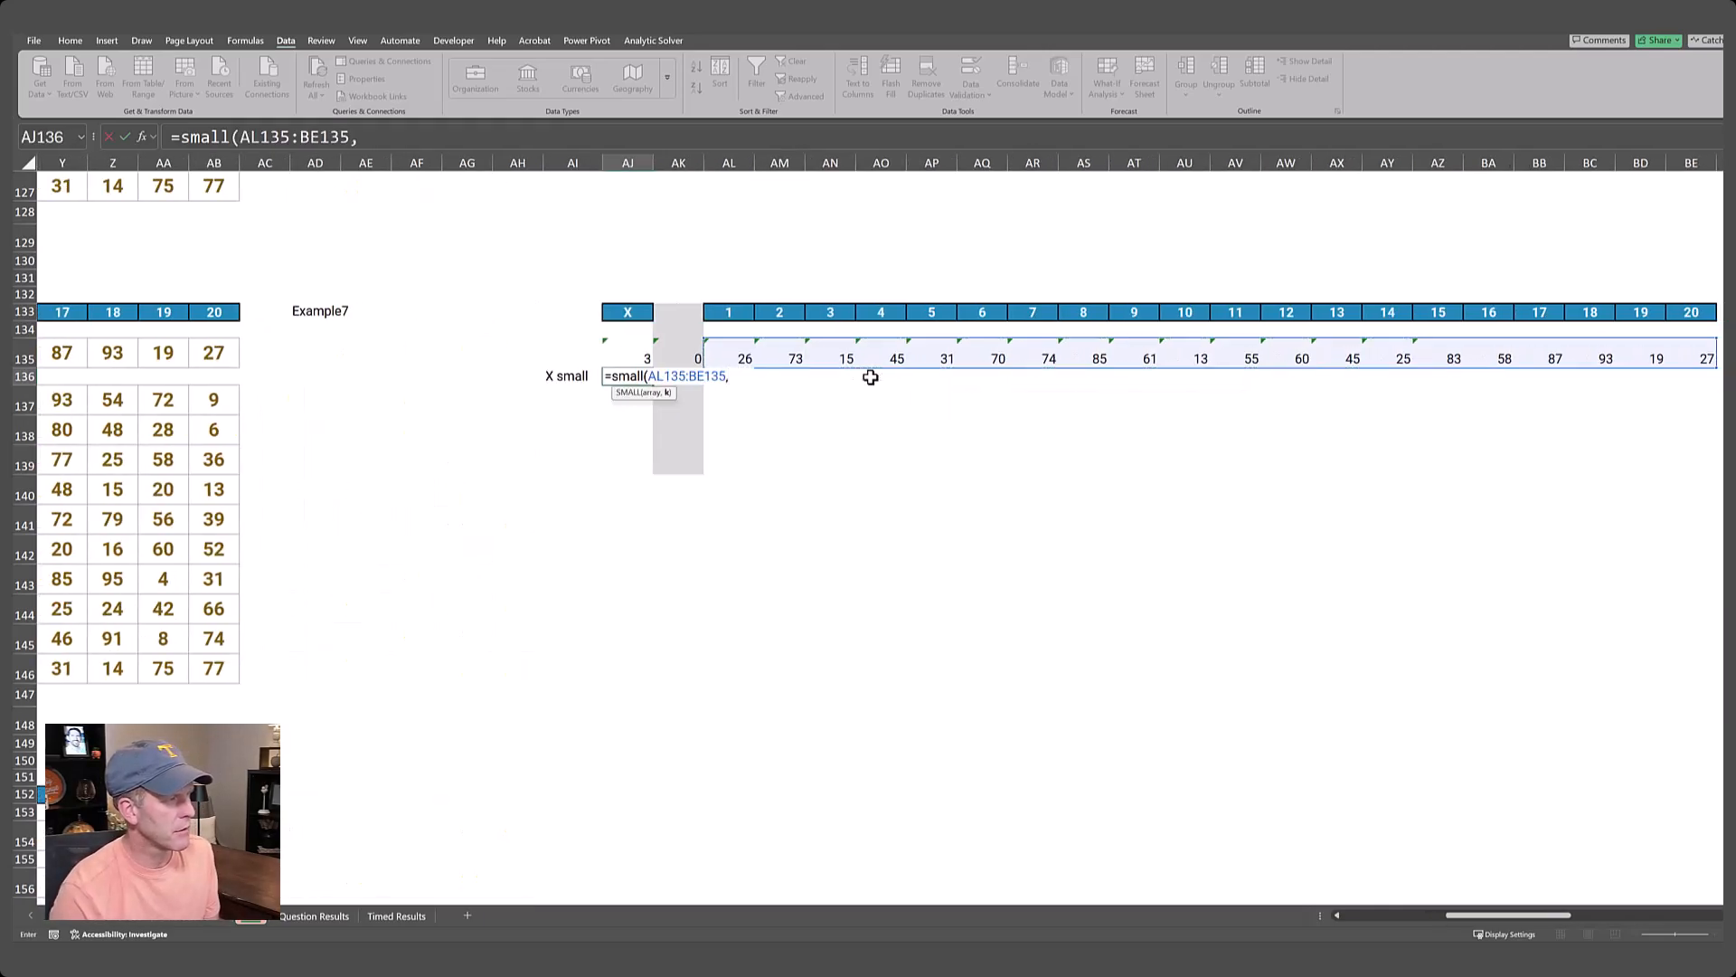
{"action": "key", "text": "Left"}
{"action": "key", "text": "Right"}
{"action": "key", "text": "Up"}
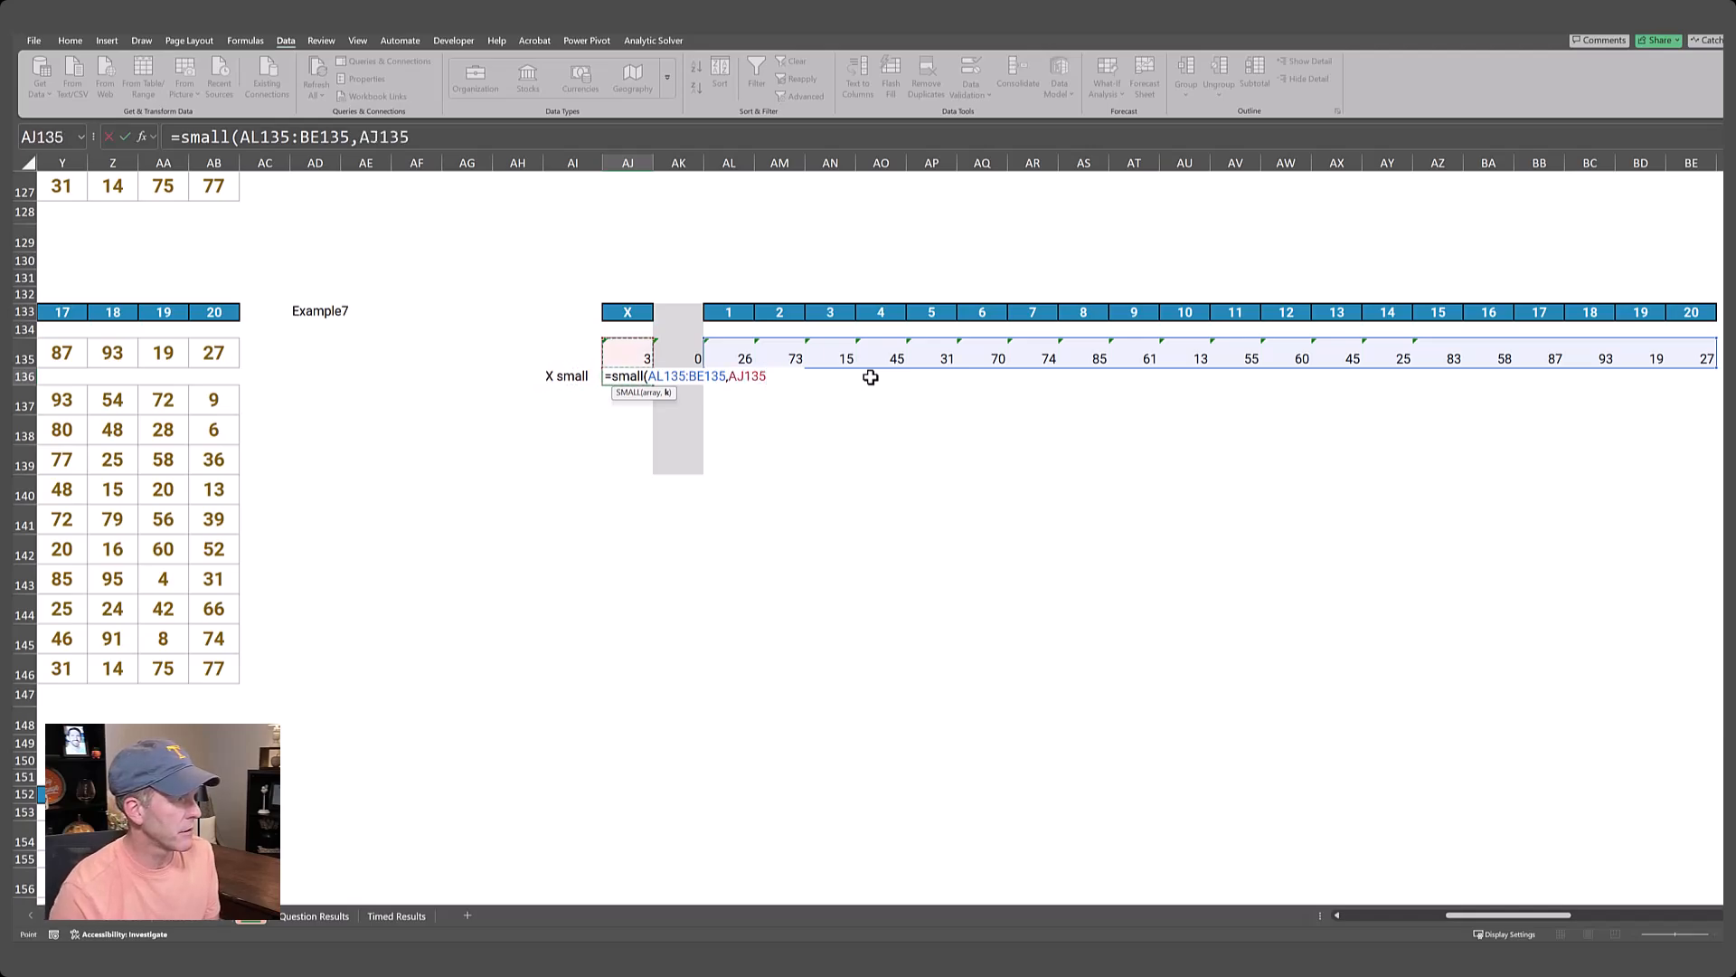
{"action": "type", "text": ")"}
{"action": "key", "text": "Return"}
{"action": "key", "text": "Up"}
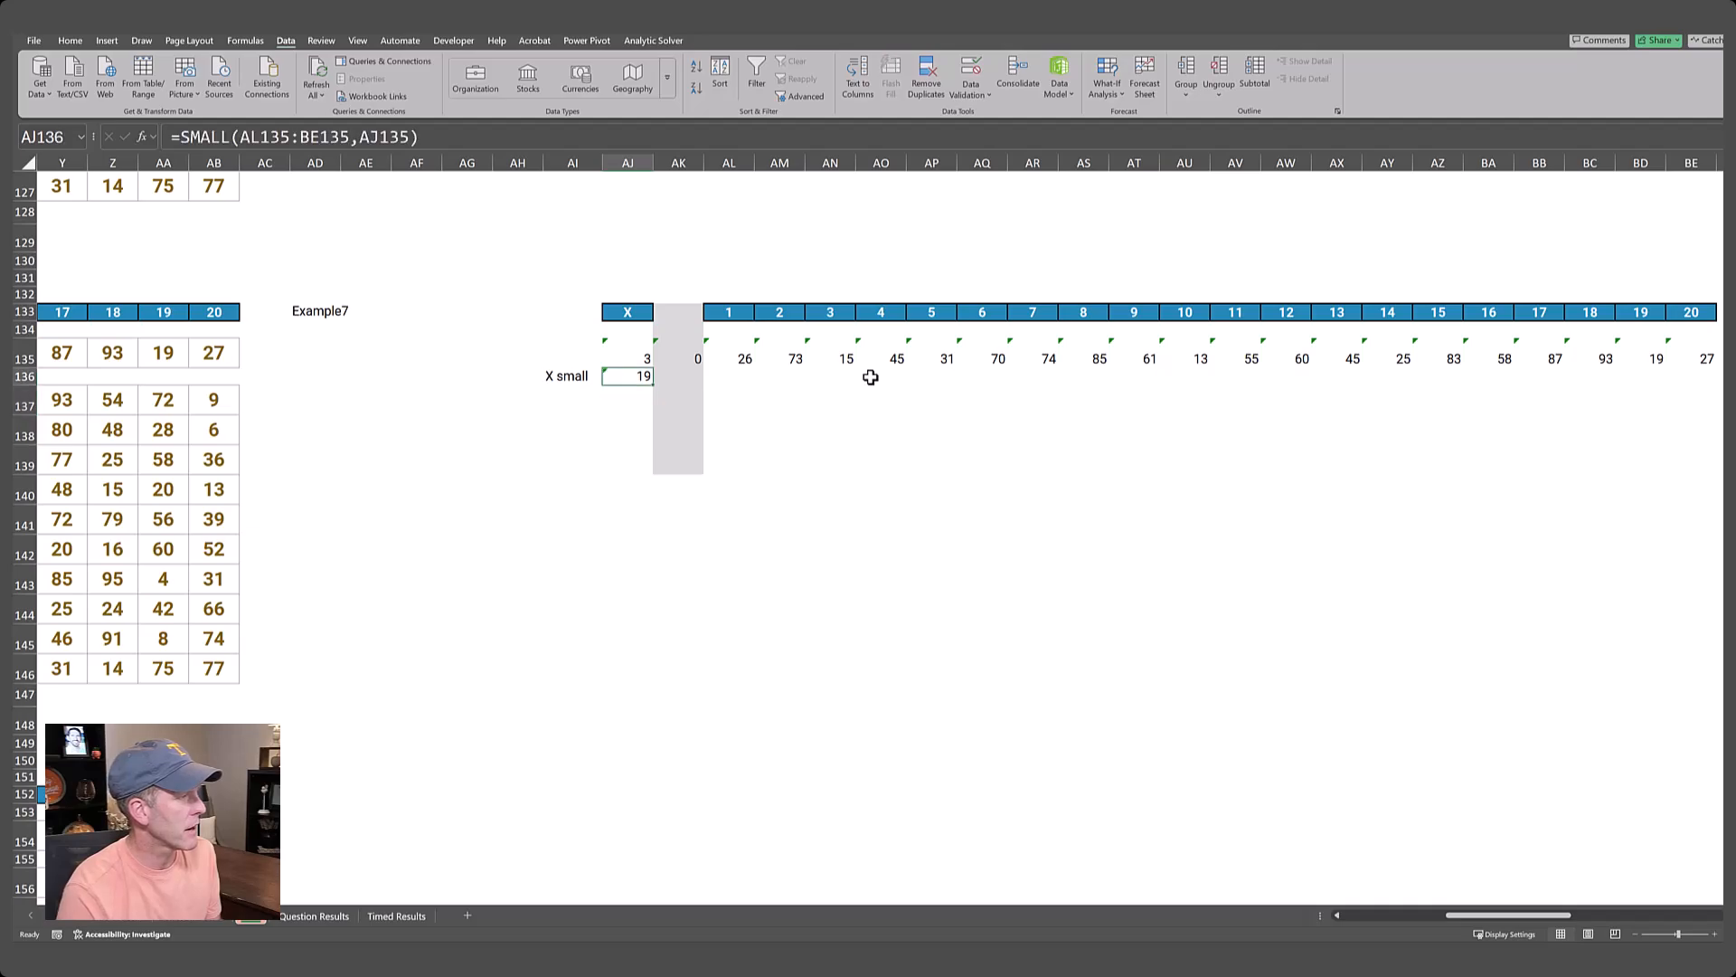
Label cell AI137 as "le x small".
{"action": "key", "text": "Down"}
{"action": "key", "text": "Left"}
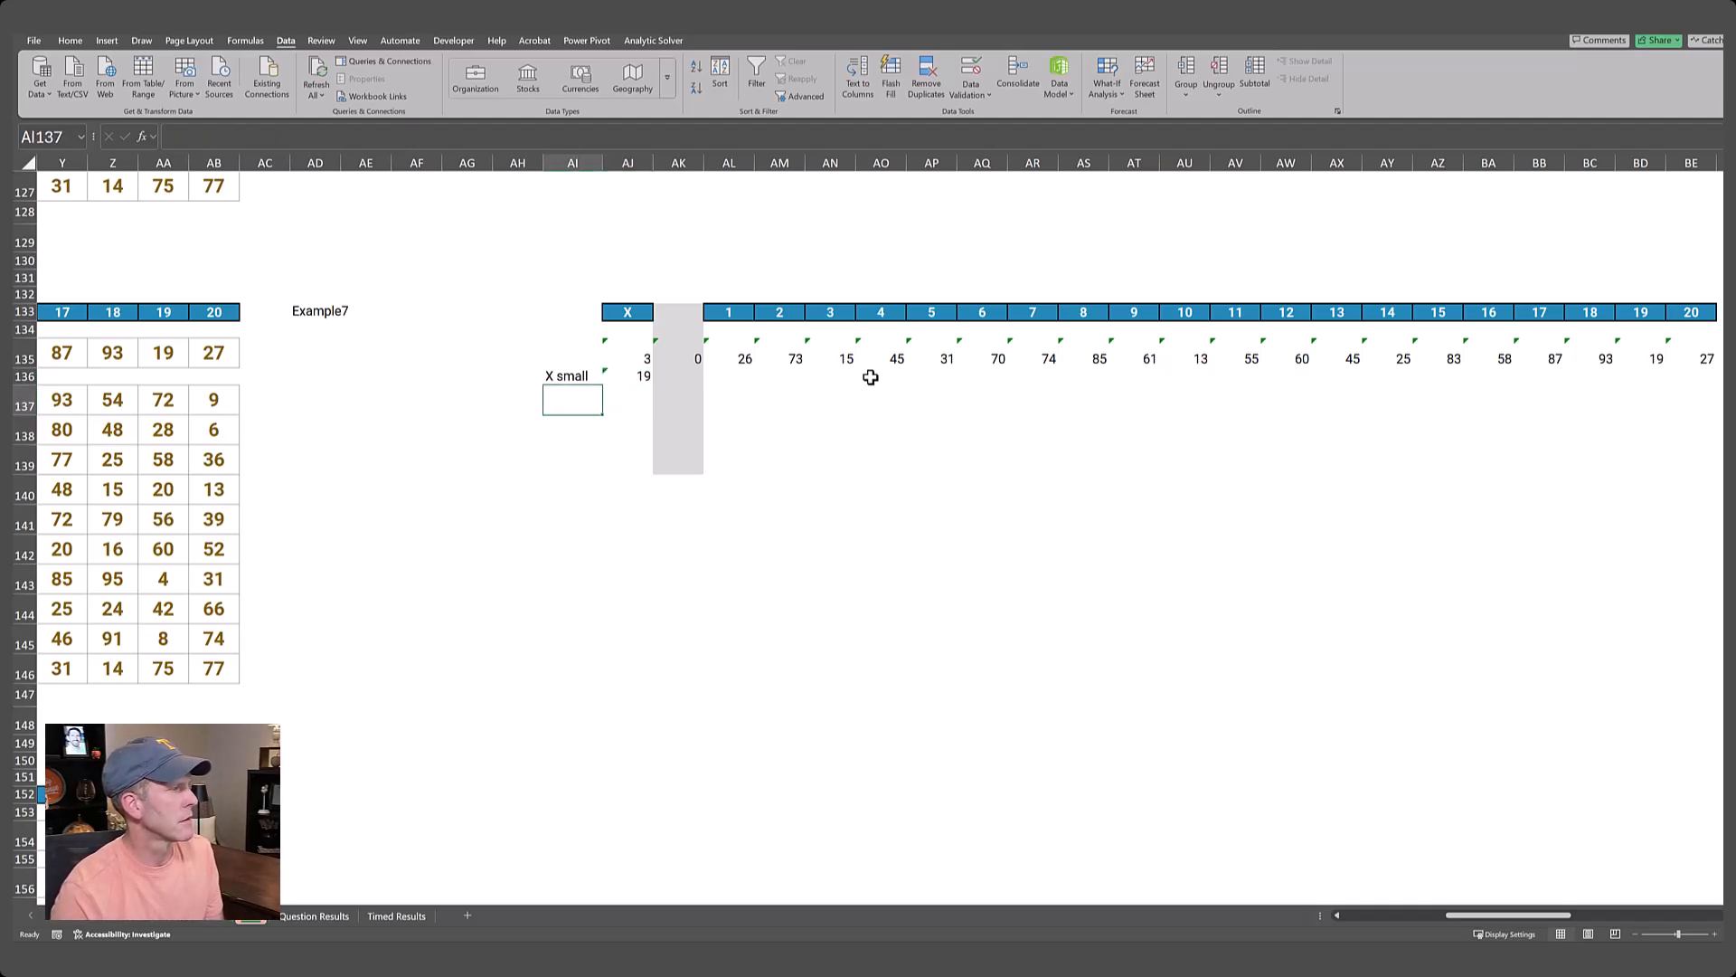
{"action": "type", "text": "l"}
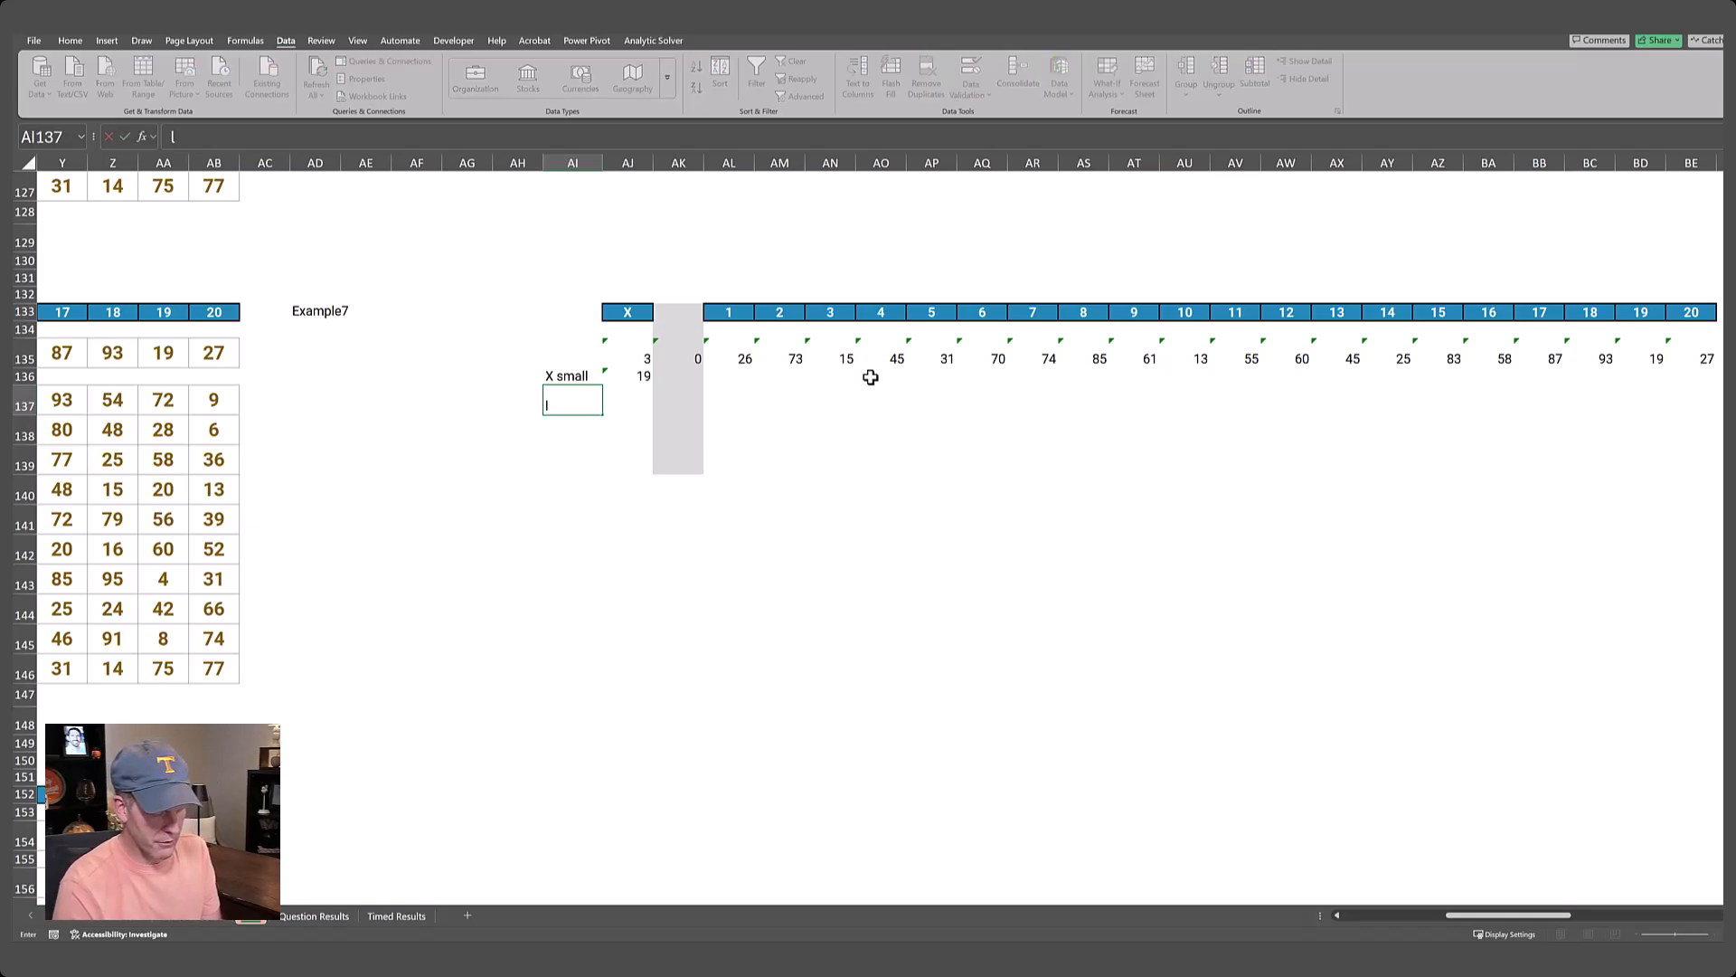
{"action": "type", "text": "e x small"}
Enter =FILTER(AL135:BE135,AL135:BE135<=AJ136) in AL137 to list the numbers up to the Xth smallest.
{"action": "key", "text": "Right"}
{"action": "key", "text": "Right"}
{"action": "key", "text": "Right"}
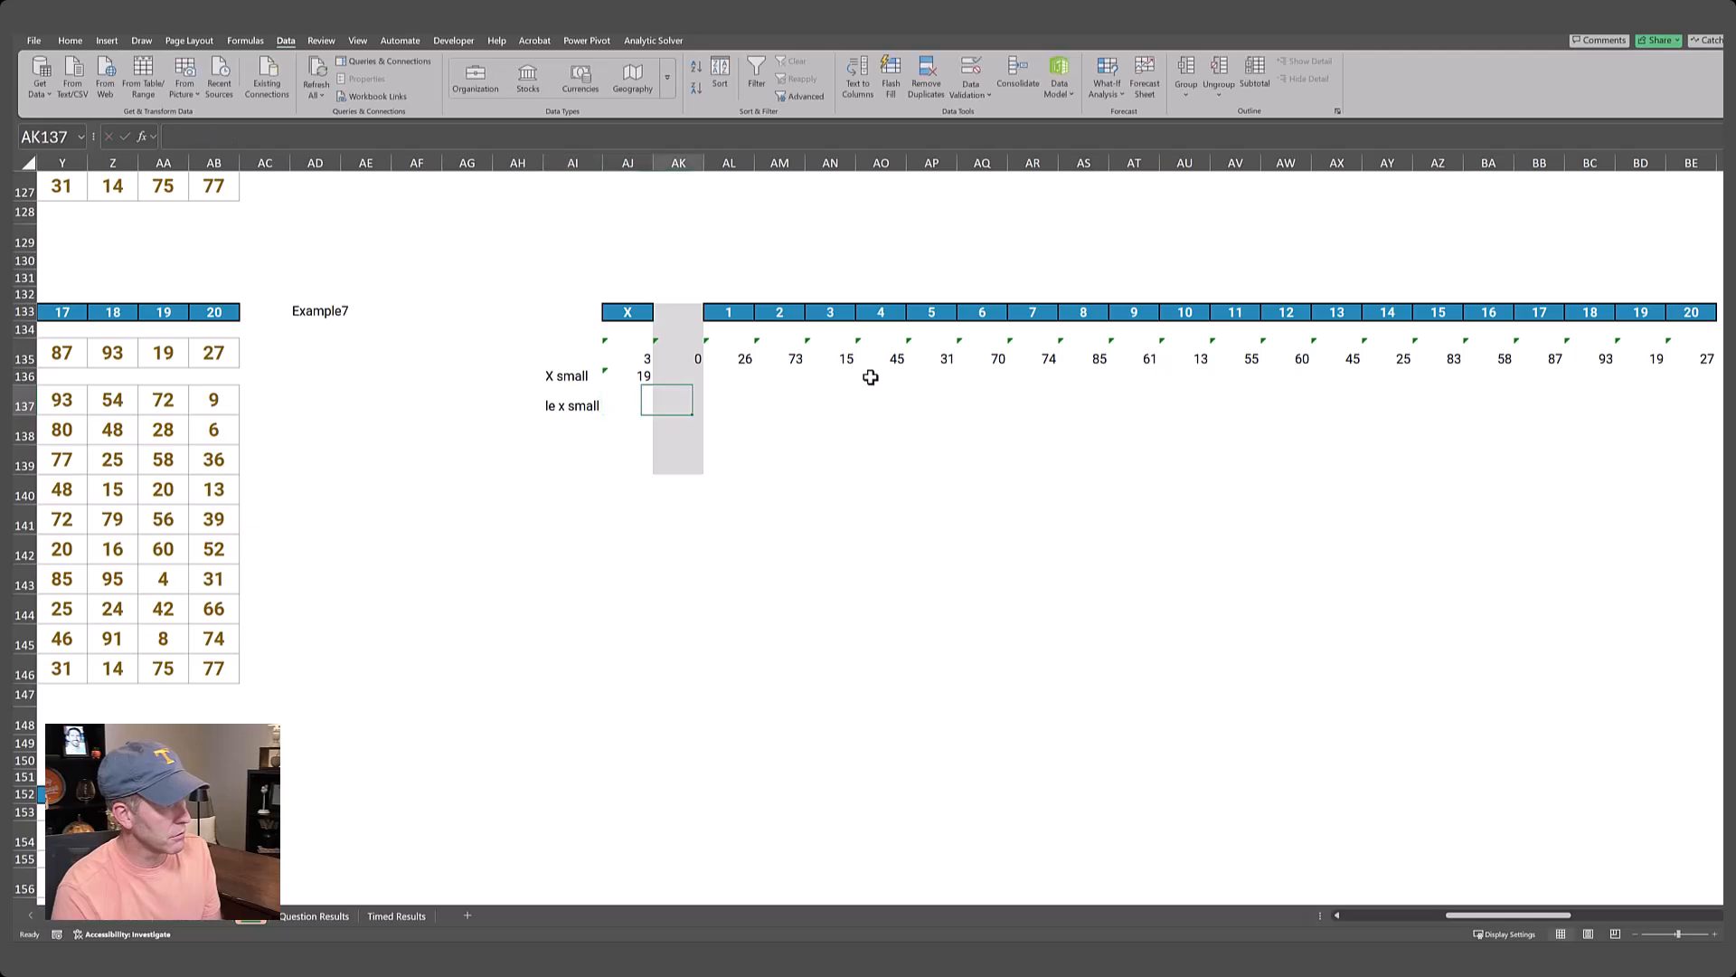
{"action": "type", "text": "="}
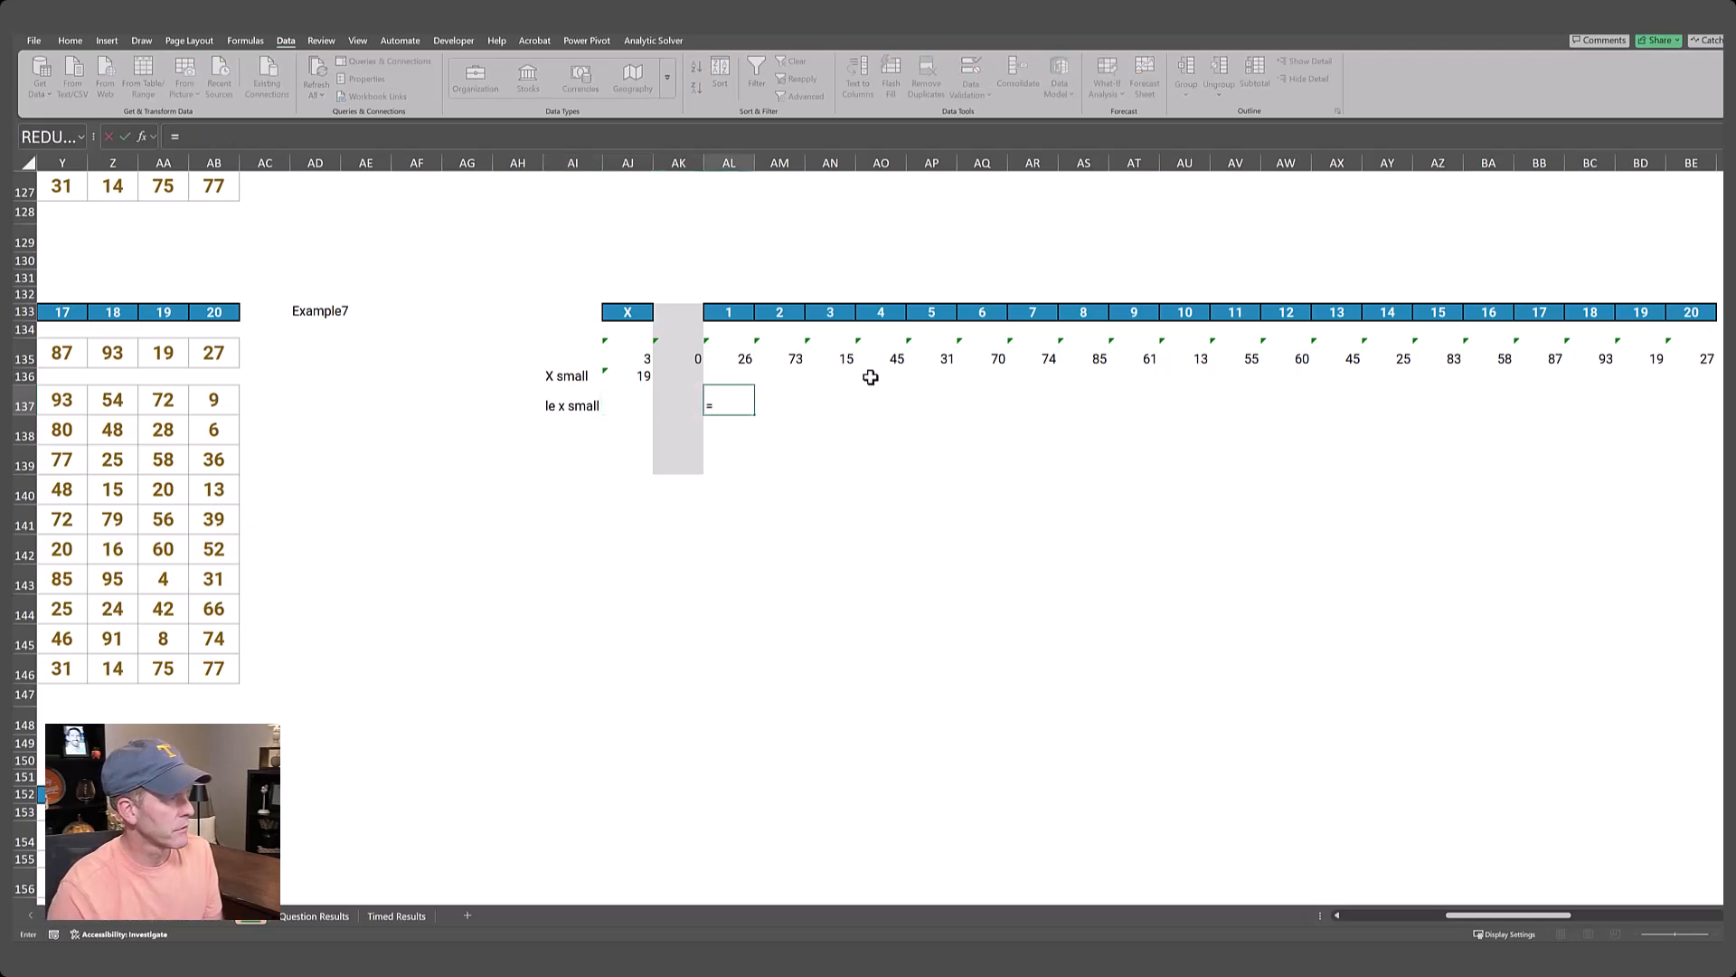
{"action": "type", "text": "filter("}
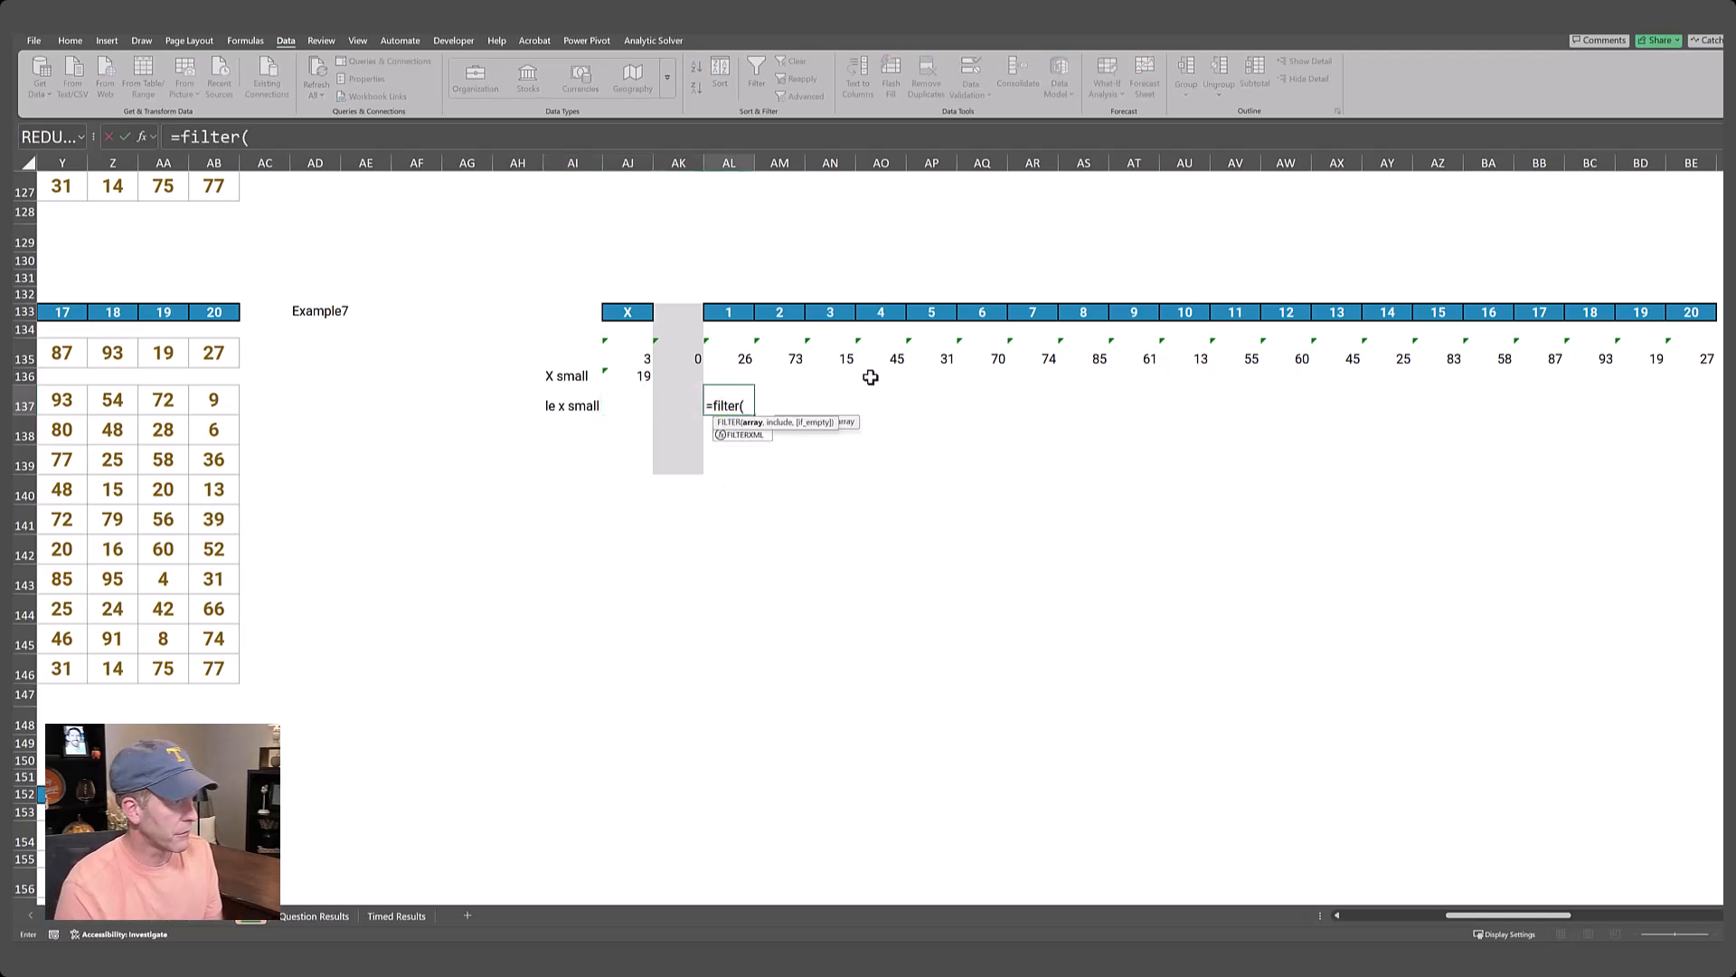
{"action": "key", "text": "Up"}
{"action": "key", "text": "Up"}
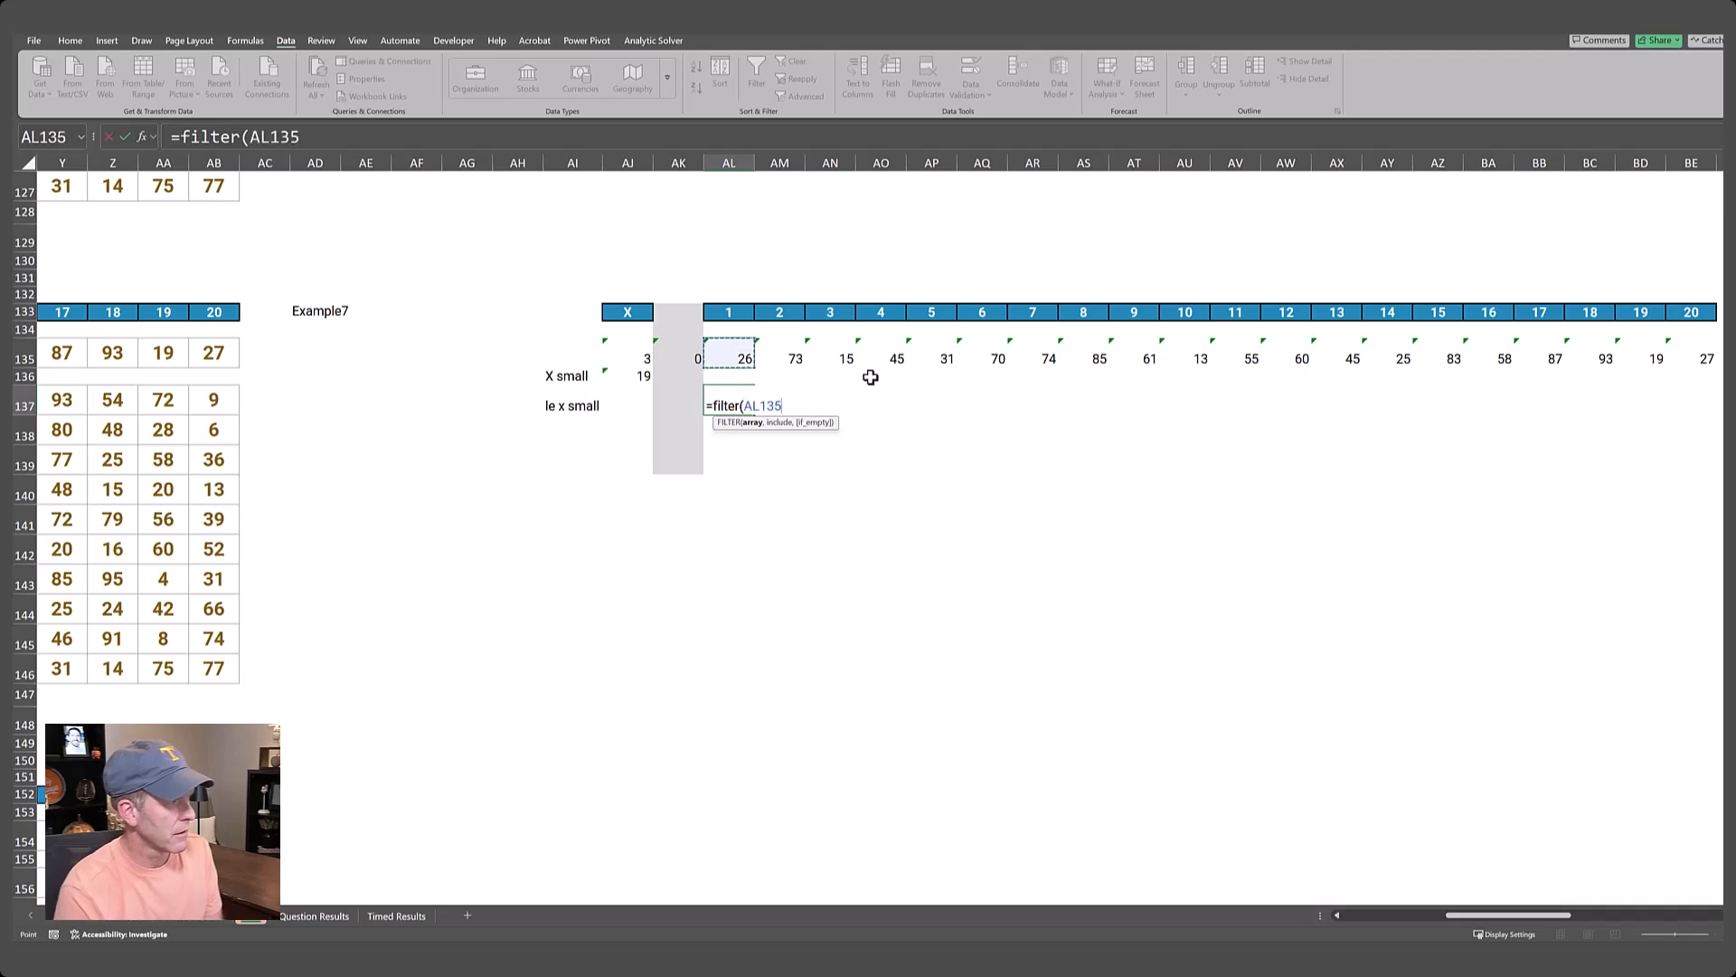
{"action": "key", "text": "ctrl+shift+Right"}
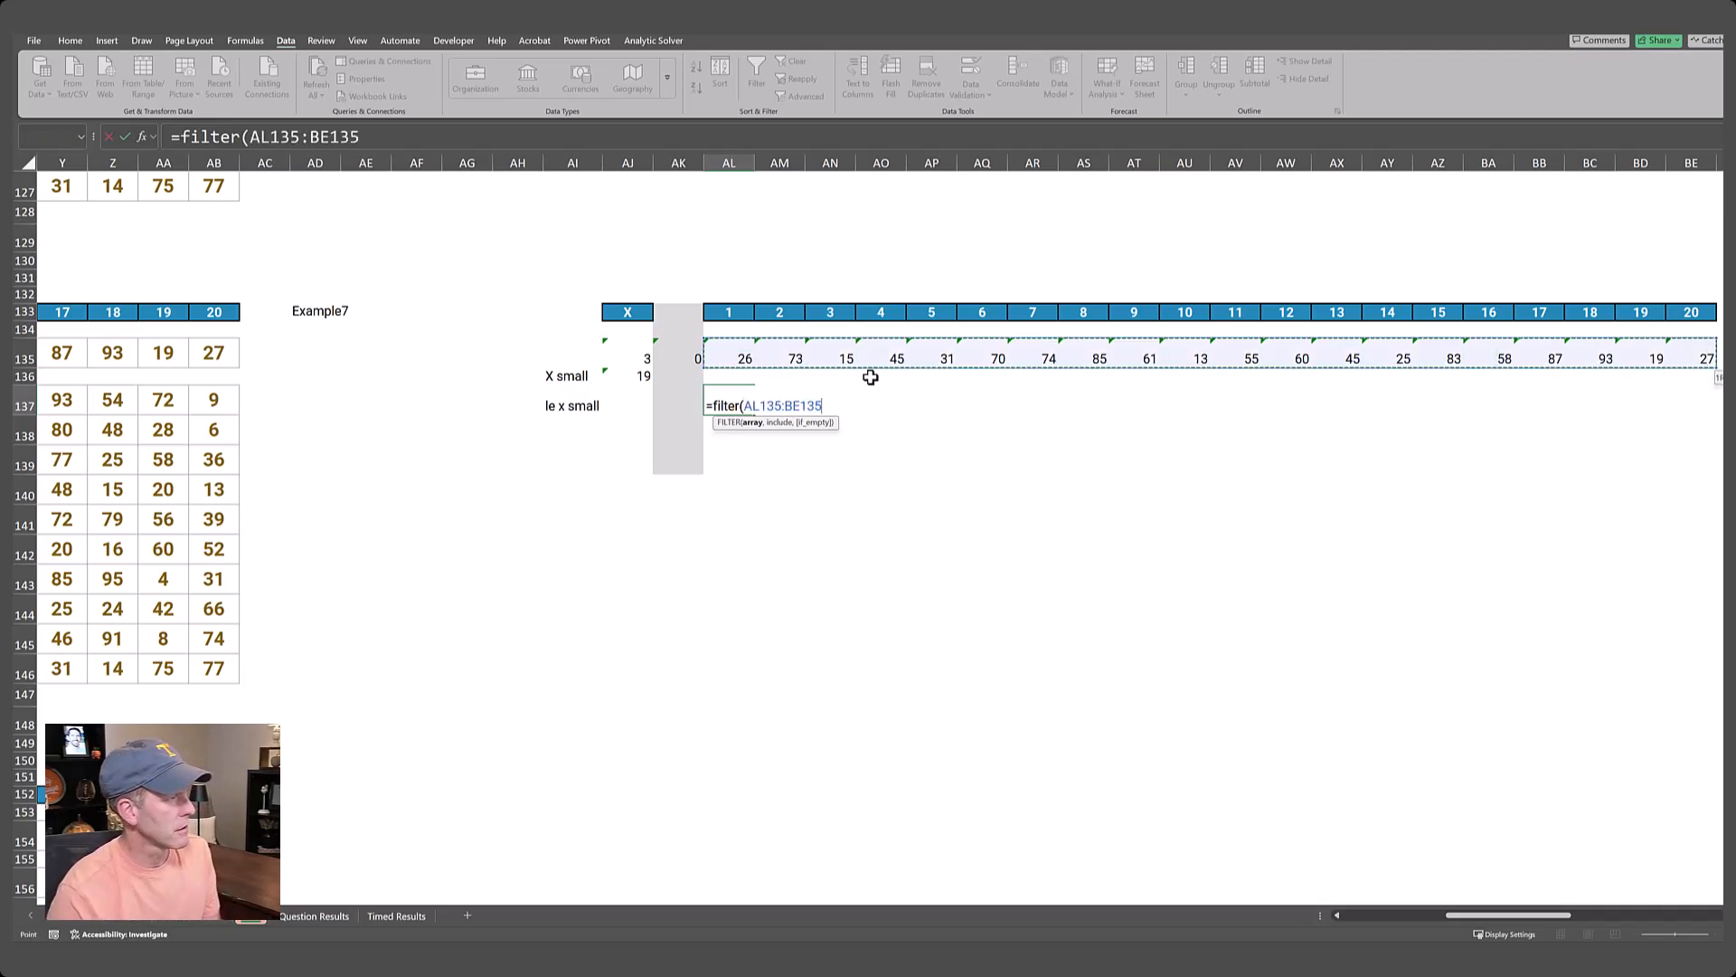
{"action": "type", "text": ","}
{"action": "key", "text": "Up"}
{"action": "key", "text": "Up"}
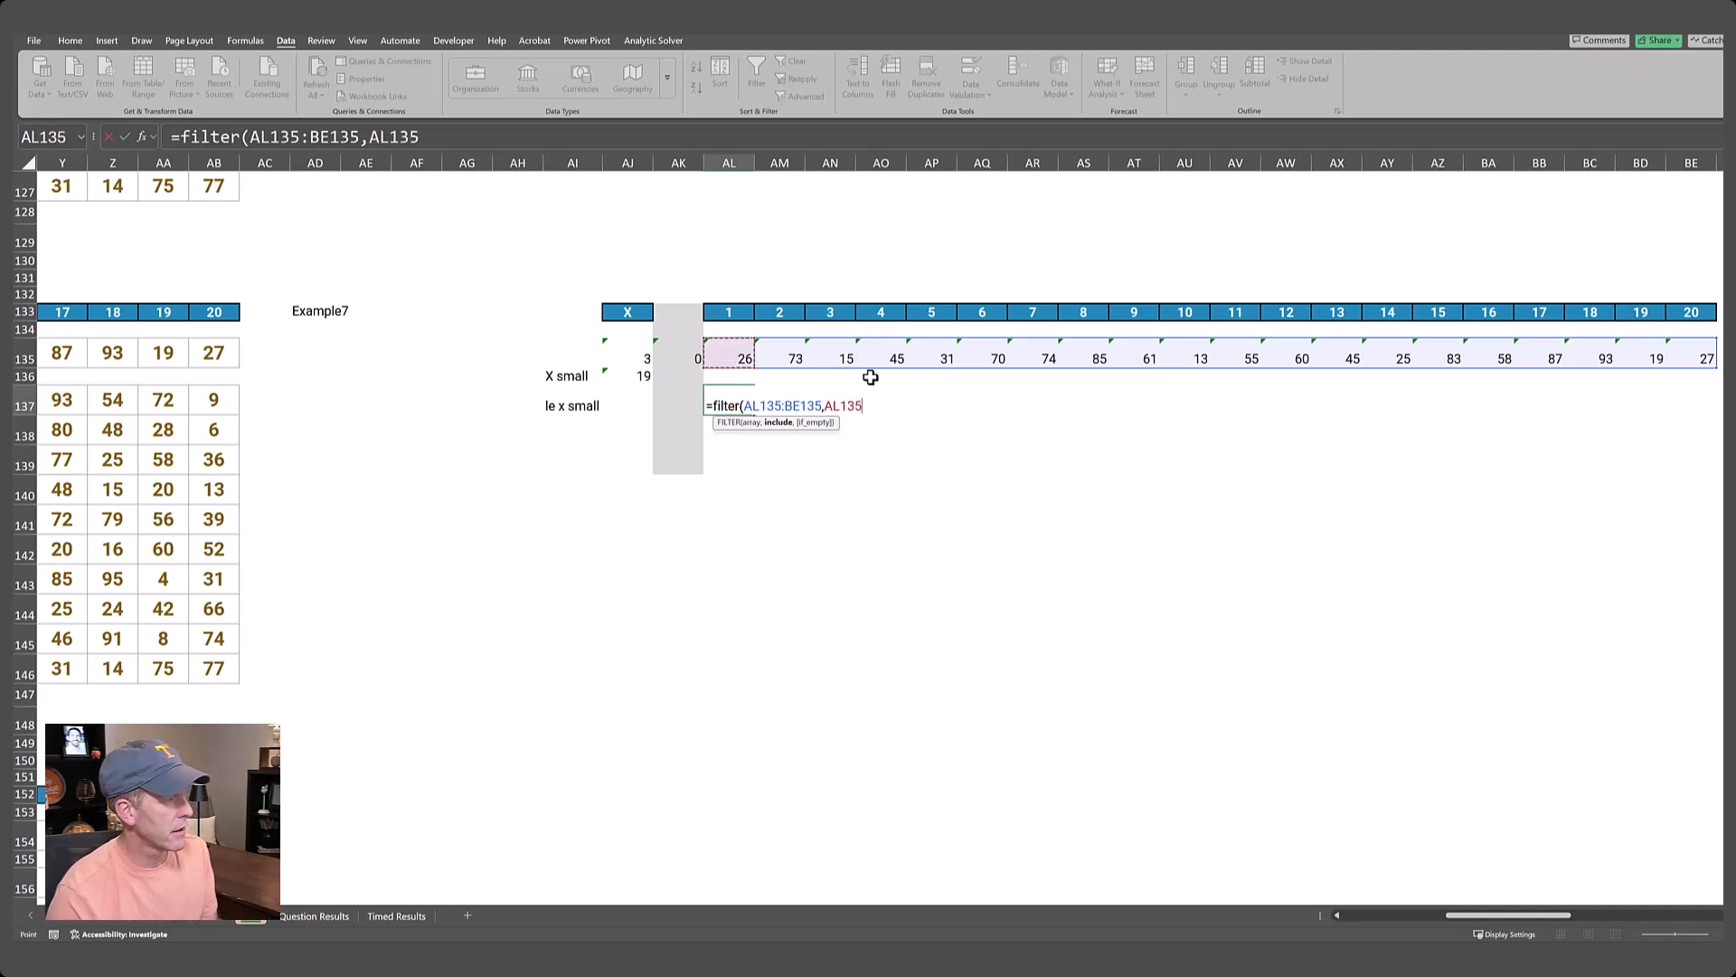
{"action": "key", "text": "ctrl+shift+Right"}
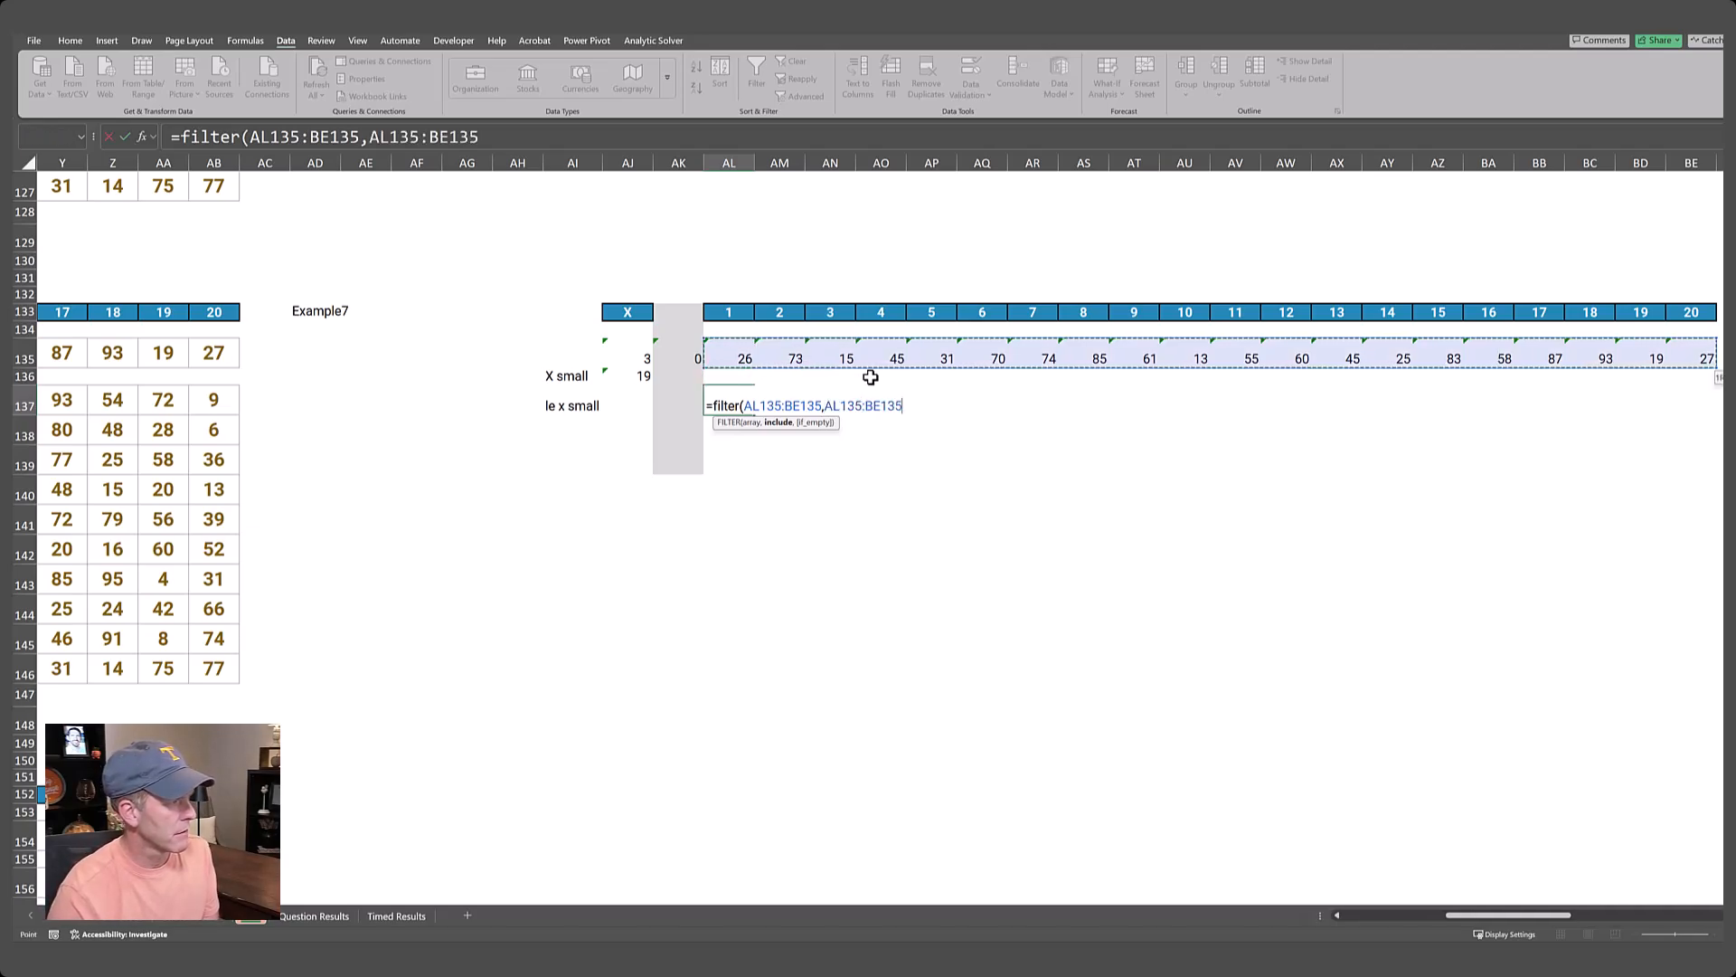
{"action": "type", "text": "<="}
{"action": "key", "text": "Left"}
{"action": "key", "text": "Left"}
{"action": "key", "text": "Up"}
{"action": "key", "text": "Up"}
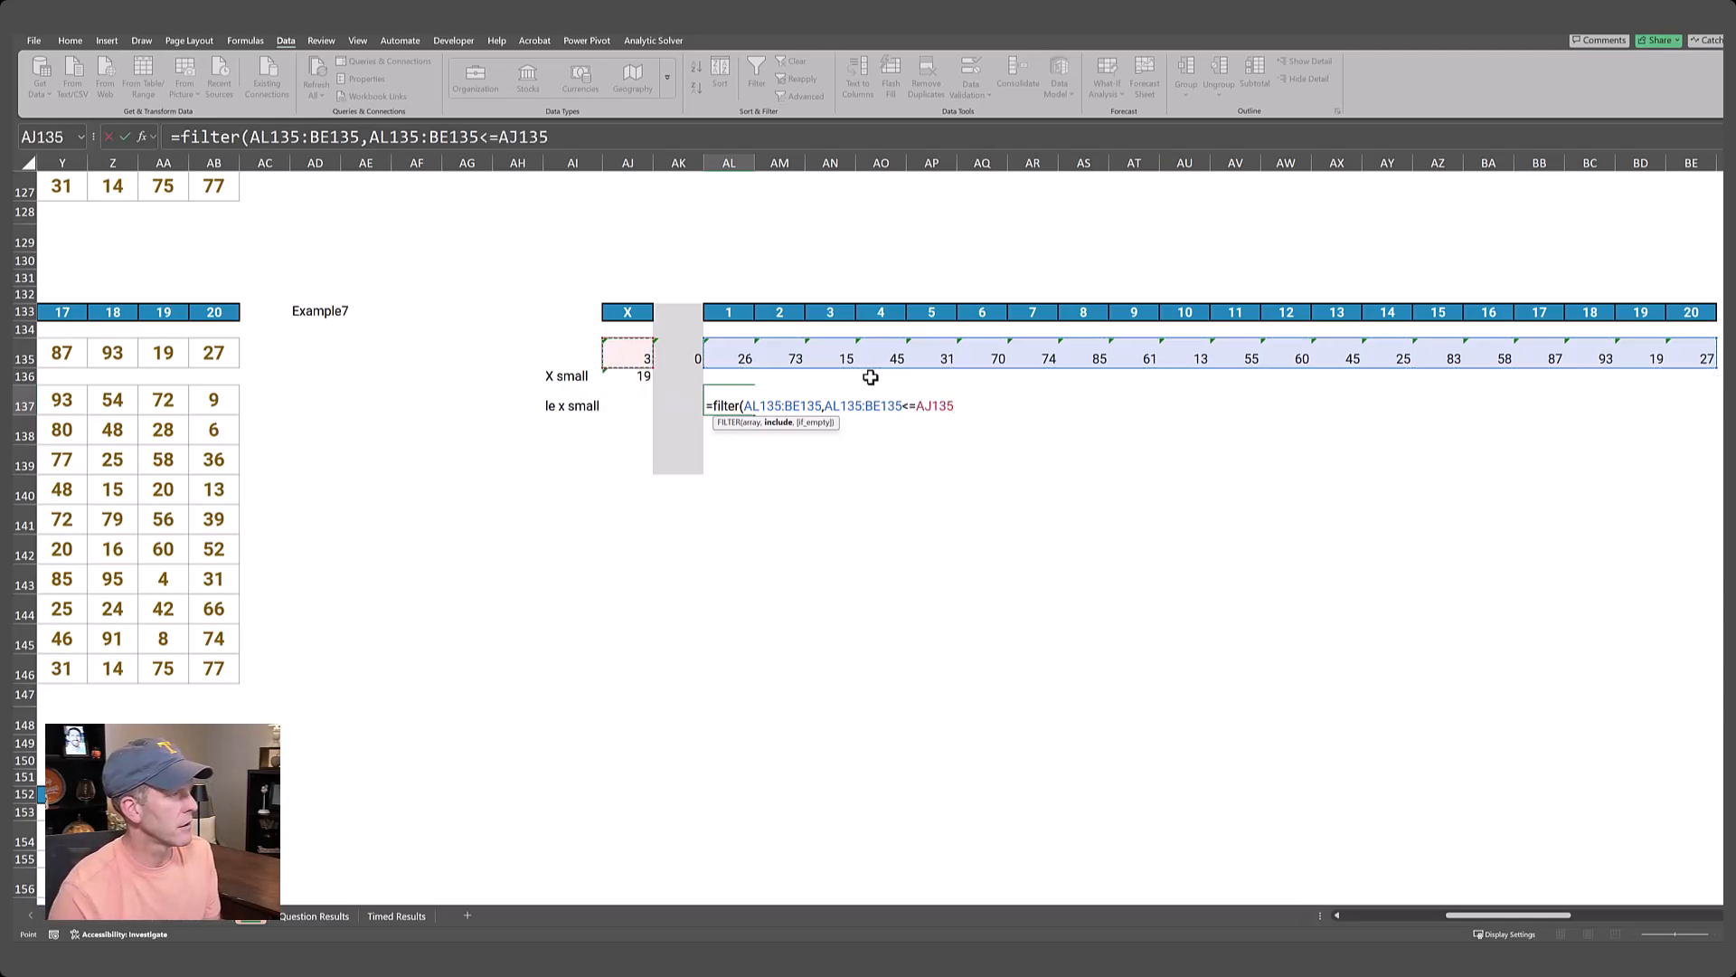
{"action": "key", "text": "Down"}
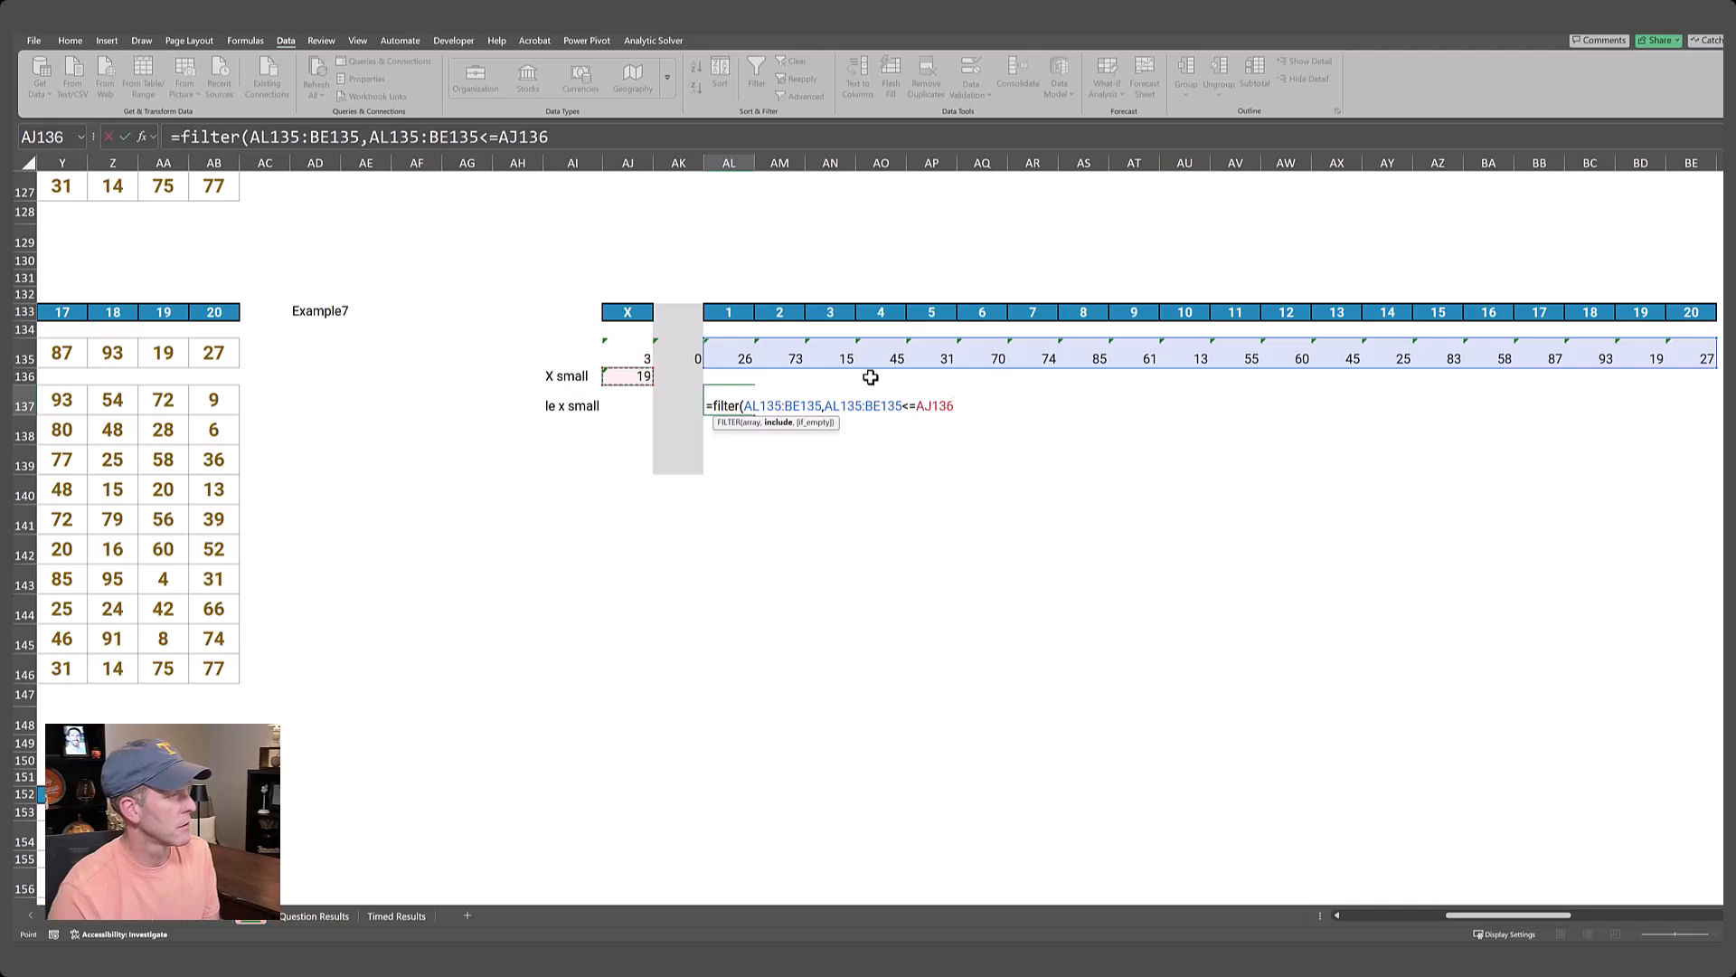
{"action": "type", "text": ")"}
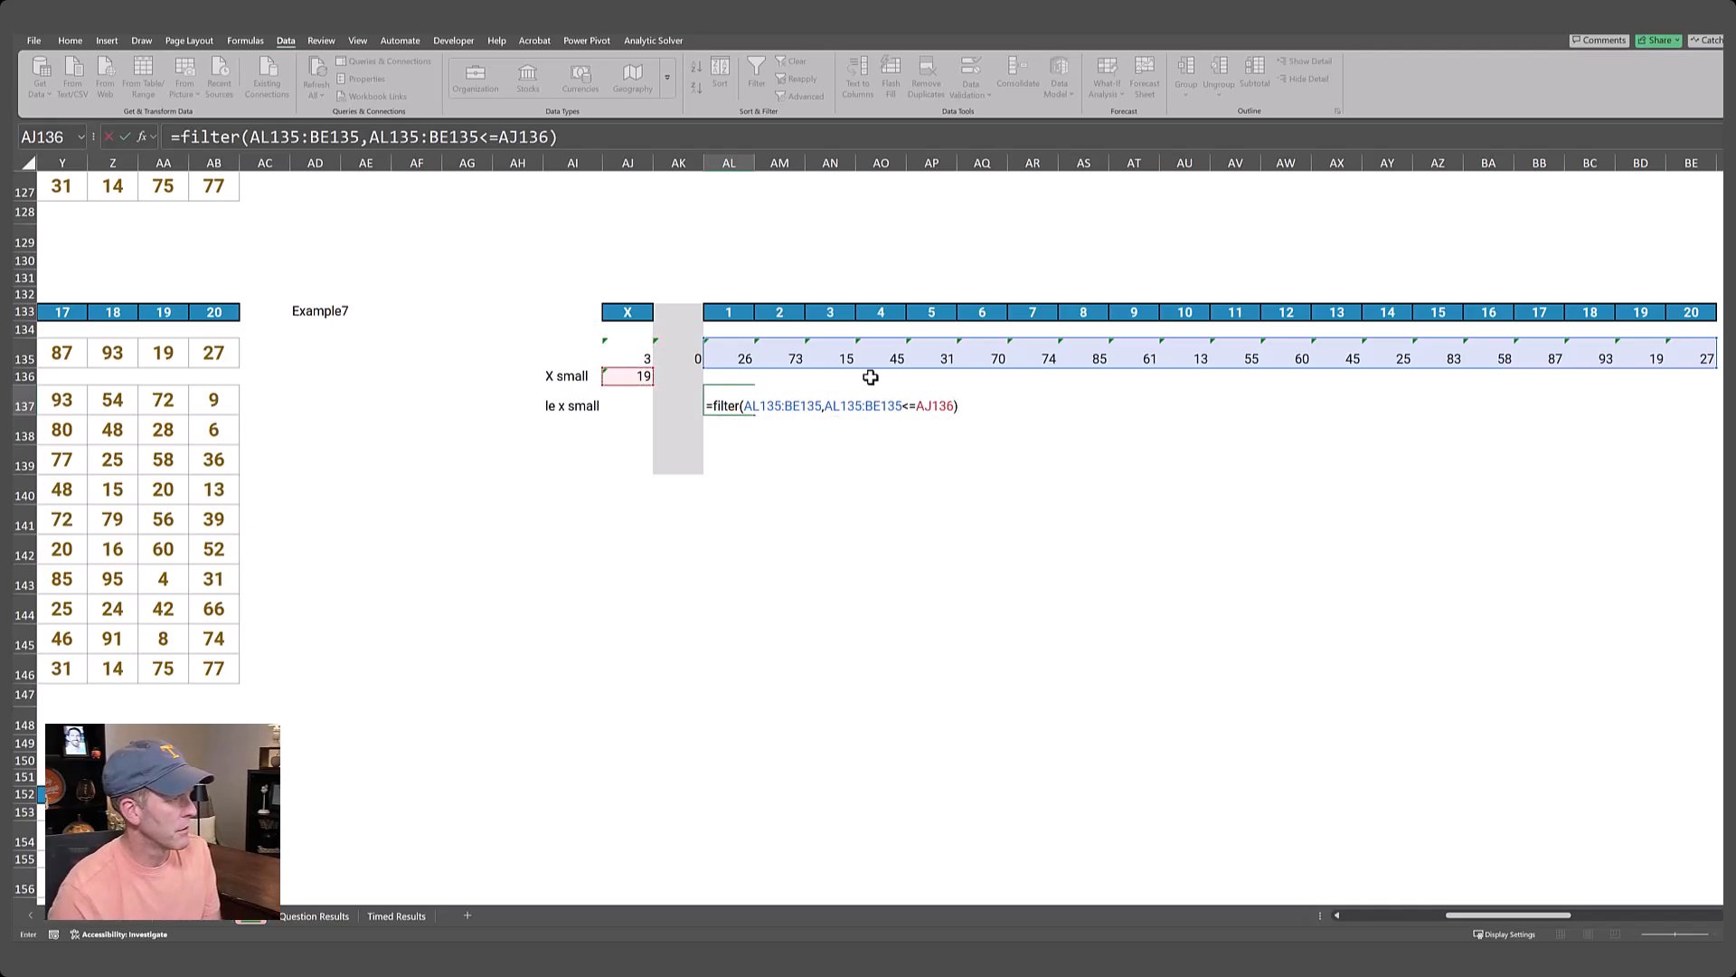
{"action": "key", "text": "Return"}
Label cell AI138 as "sum".
{"action": "key", "text": "Up"}
{"action": "key", "text": "Right"}
{"action": "key", "text": "Right"}
{"action": "key", "text": "Left"}
{"action": "key", "text": "Left"}
{"action": "key", "text": "Left"}
{"action": "key", "text": "Left"}
{"action": "key", "text": "Left"}
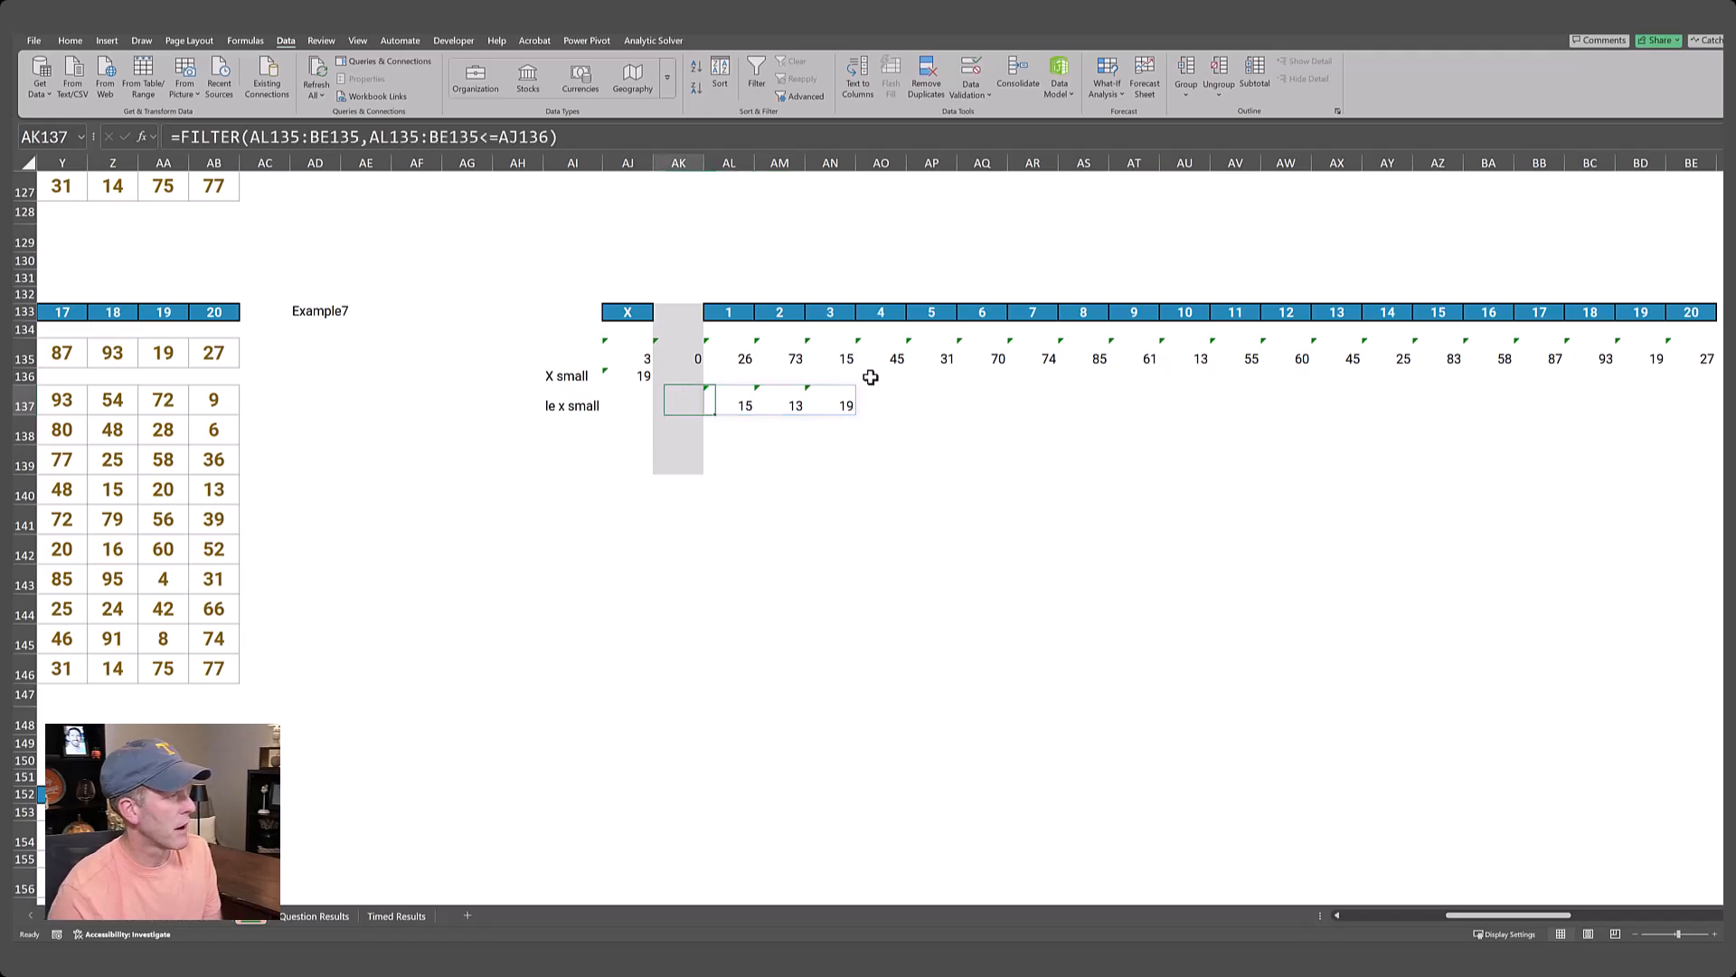
{"action": "key", "text": "Down"}
{"action": "type", "text": "su"}
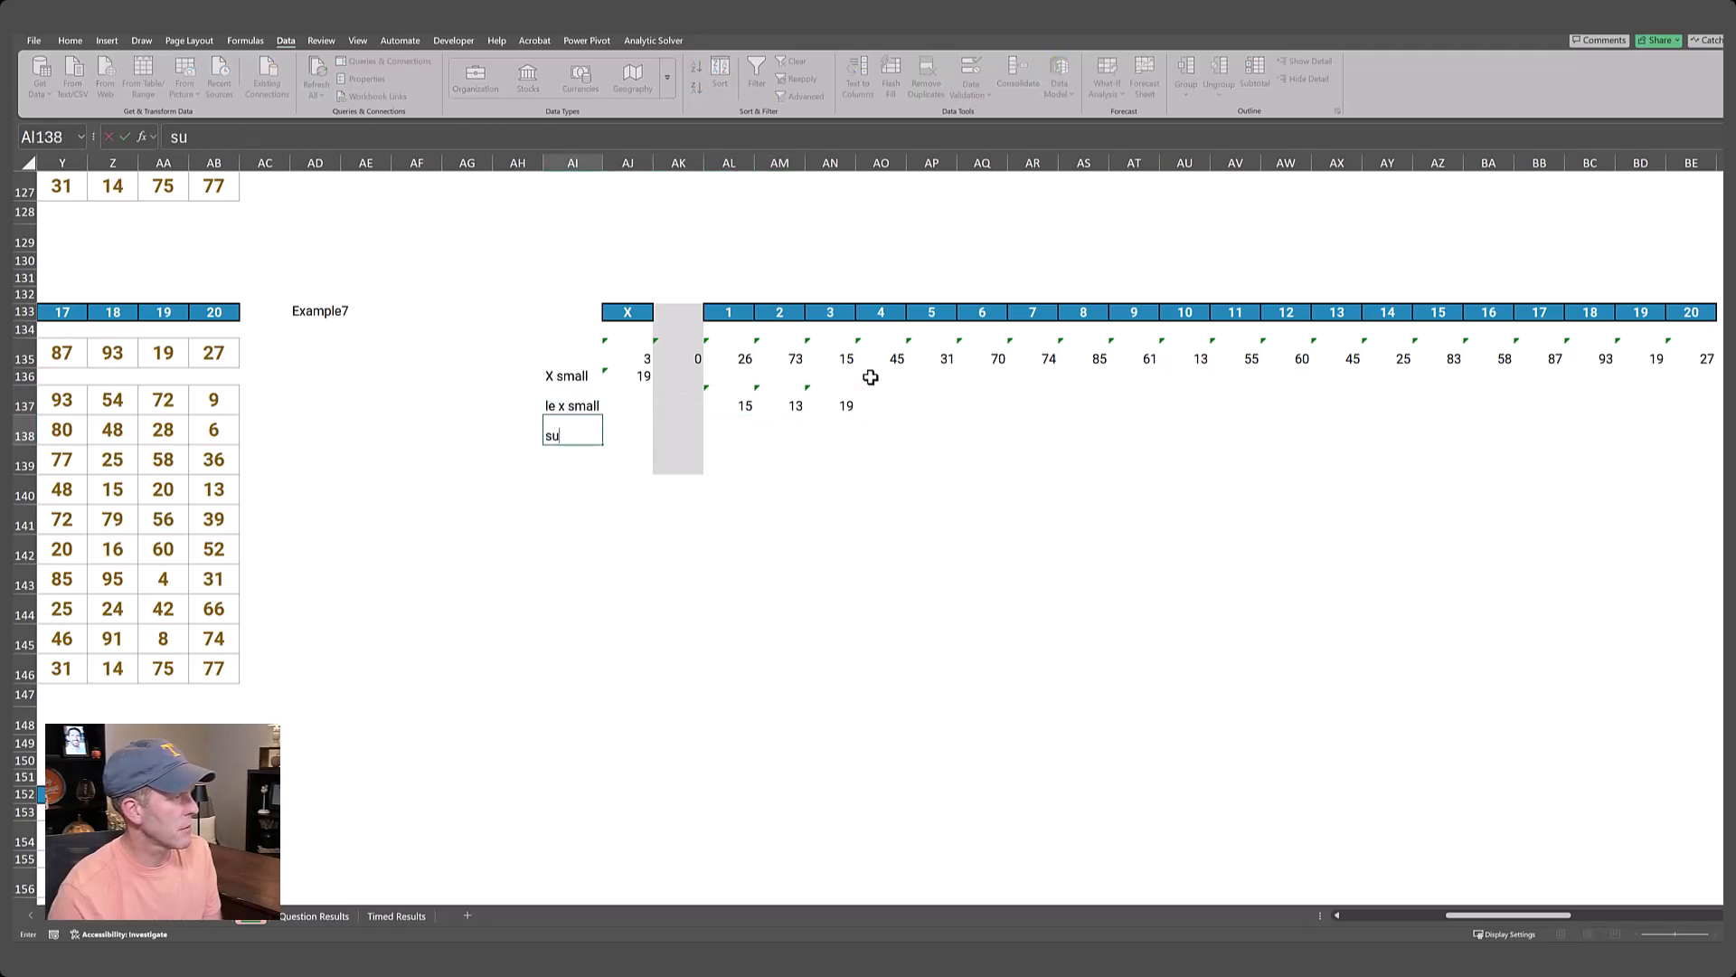
{"action": "key", "text": "Tab"}
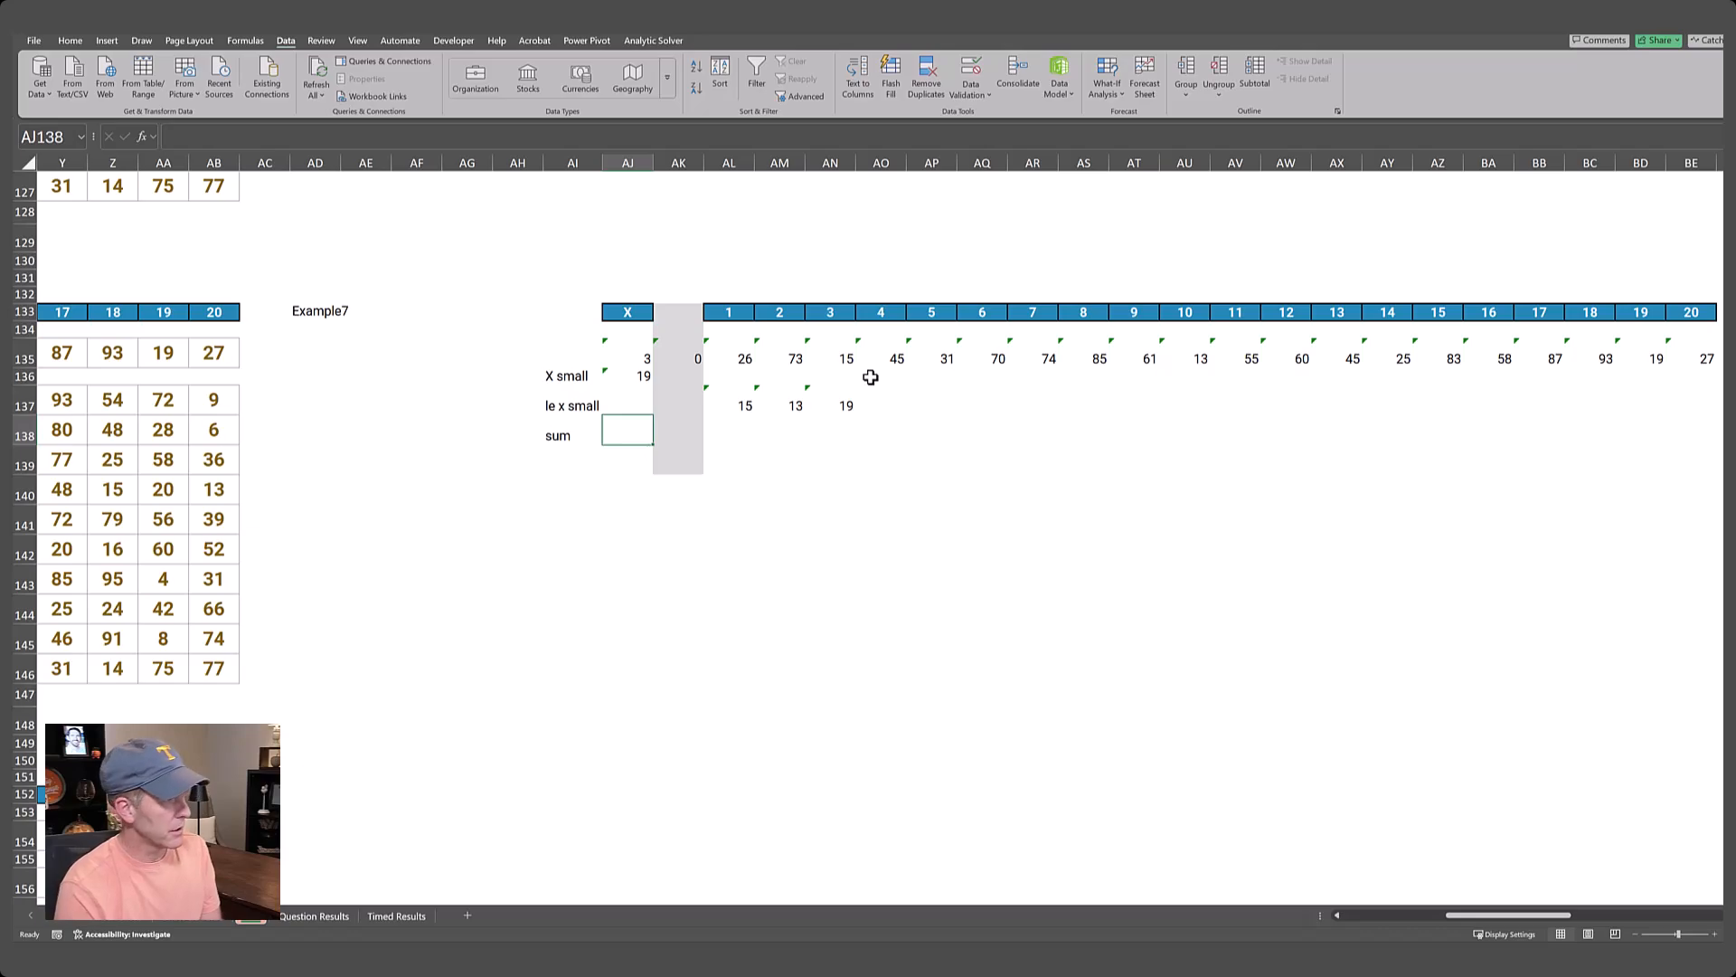
Enter =SUM(AL137#) in AJ138 to total the filtered numbers.
{"action": "type", "text": "=sum("}
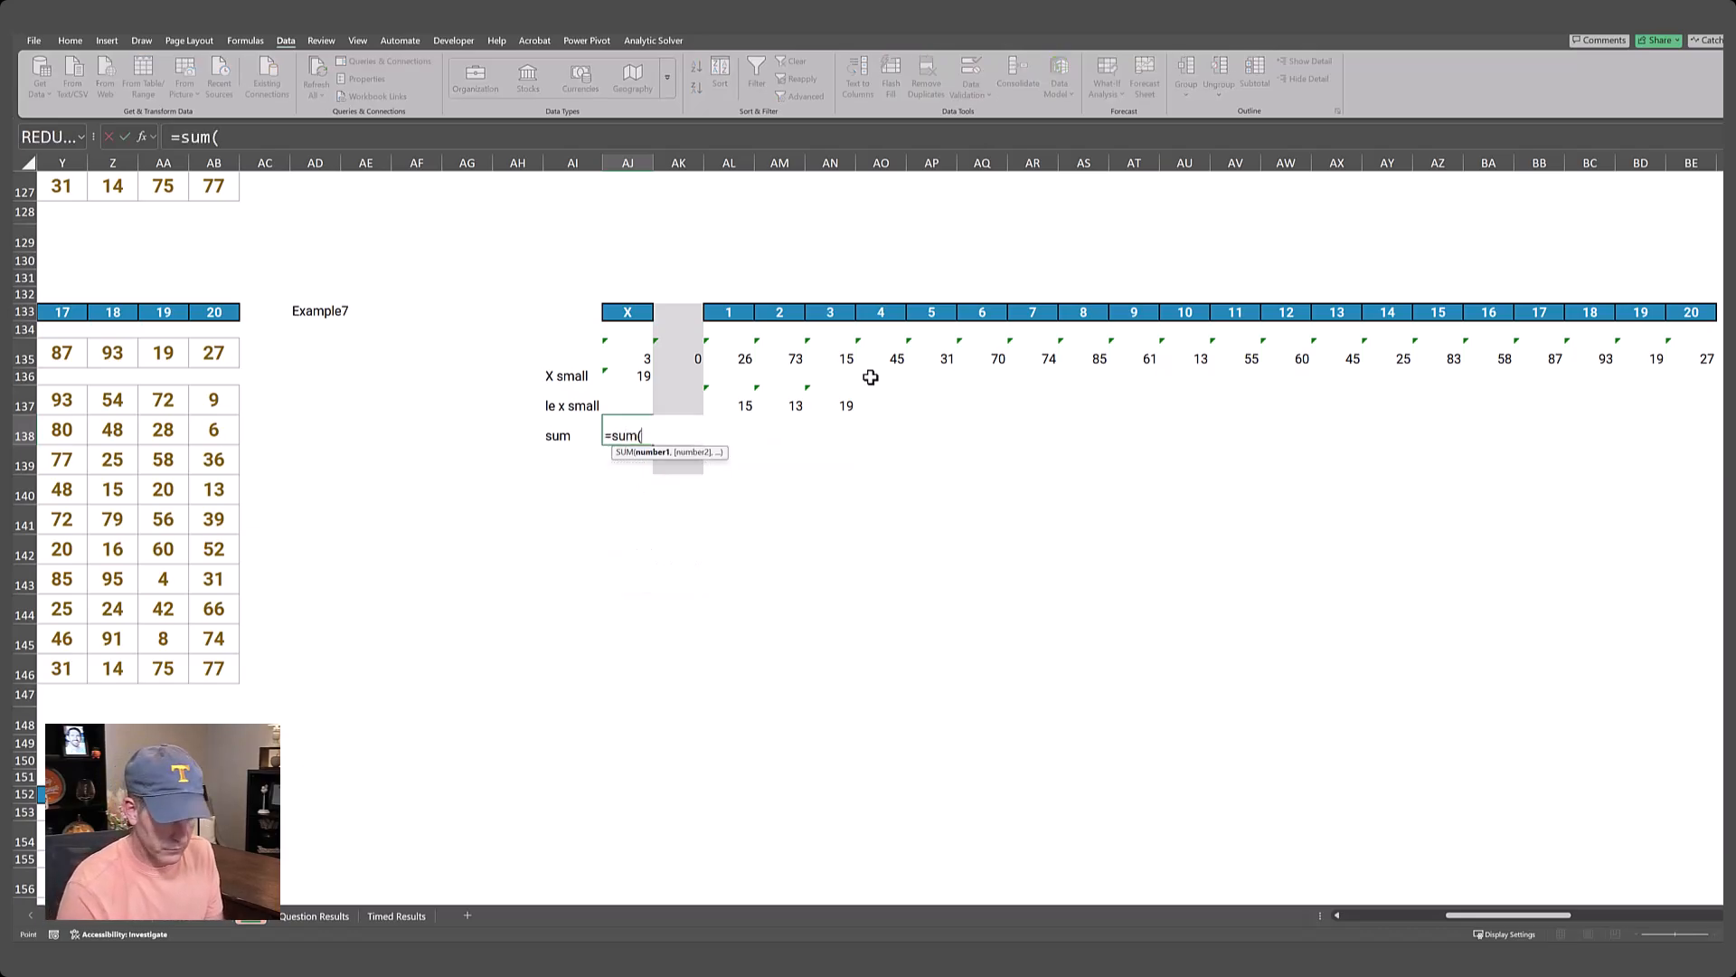
{"action": "key", "text": "Up"}
{"action": "key", "text": "Right"}
{"action": "key", "text": "Right"}
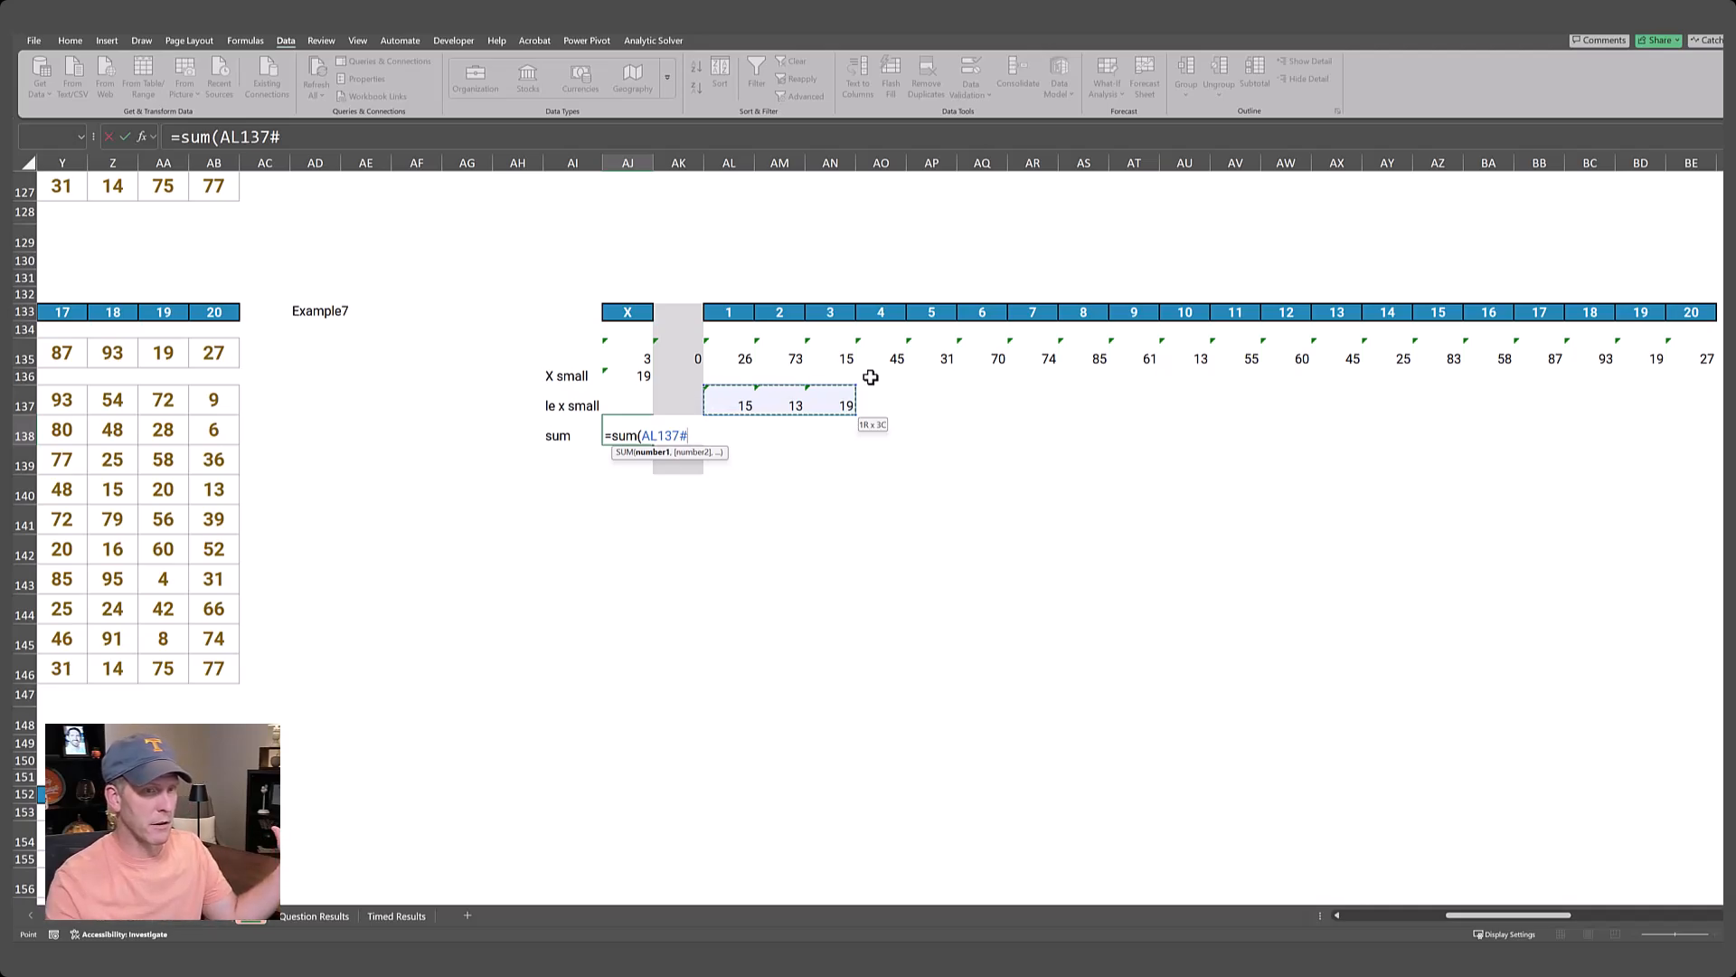
{"action": "type", "text": ")"}
{"action": "key", "text": "Return"}
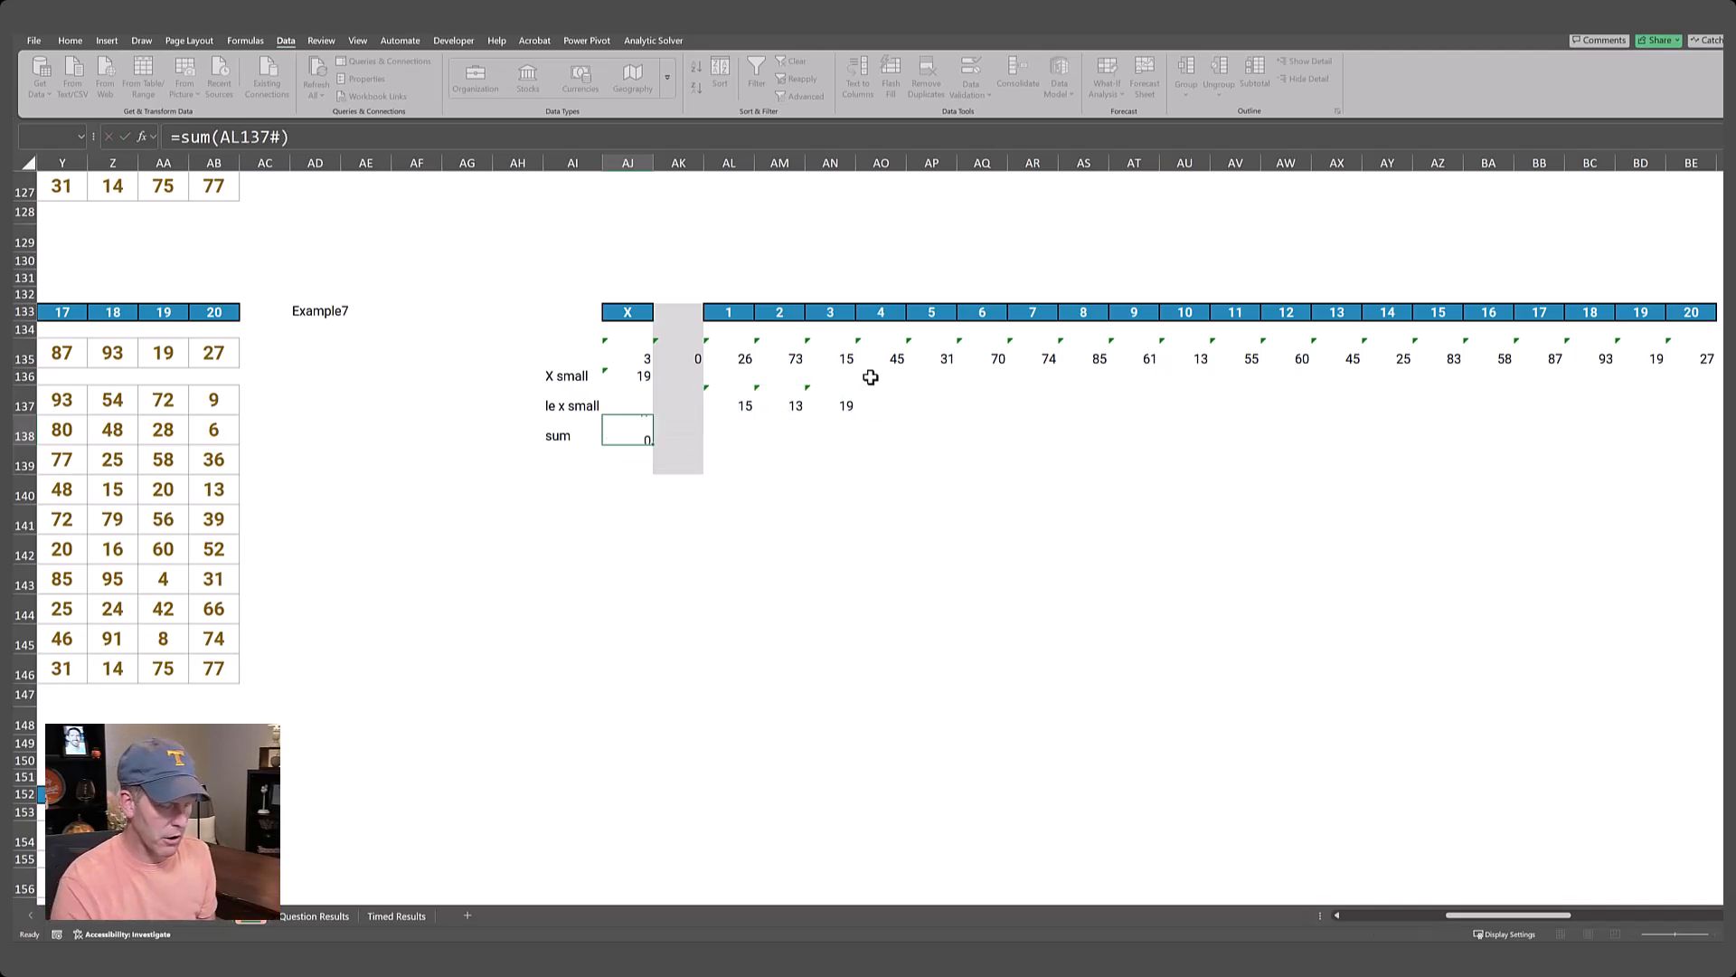
Check the helper sum against the Example7 answer in E135.
{"action": "key", "text": "Up"}
{"action": "key", "text": "Left"}
{"action": "key", "text": "ctrl+Left"}
{"action": "key", "text": "ctrl+Left"}
{"action": "key", "text": "ctrl+Left"}
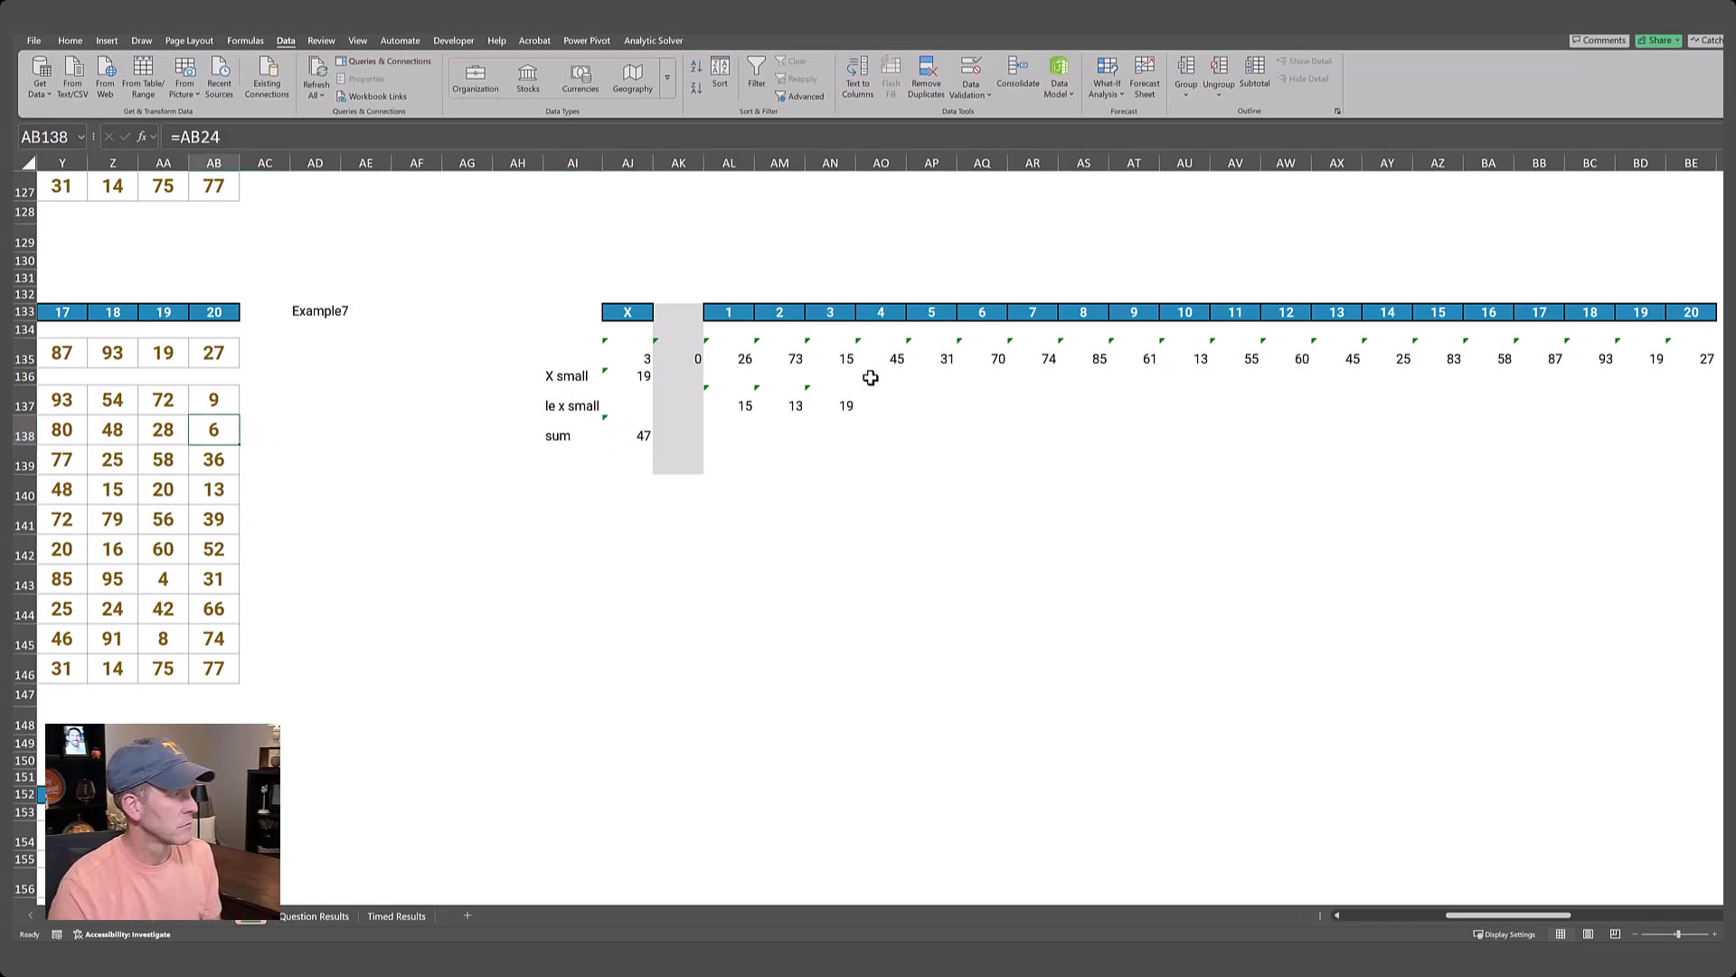
{"action": "key", "text": "ctrl+Left"}
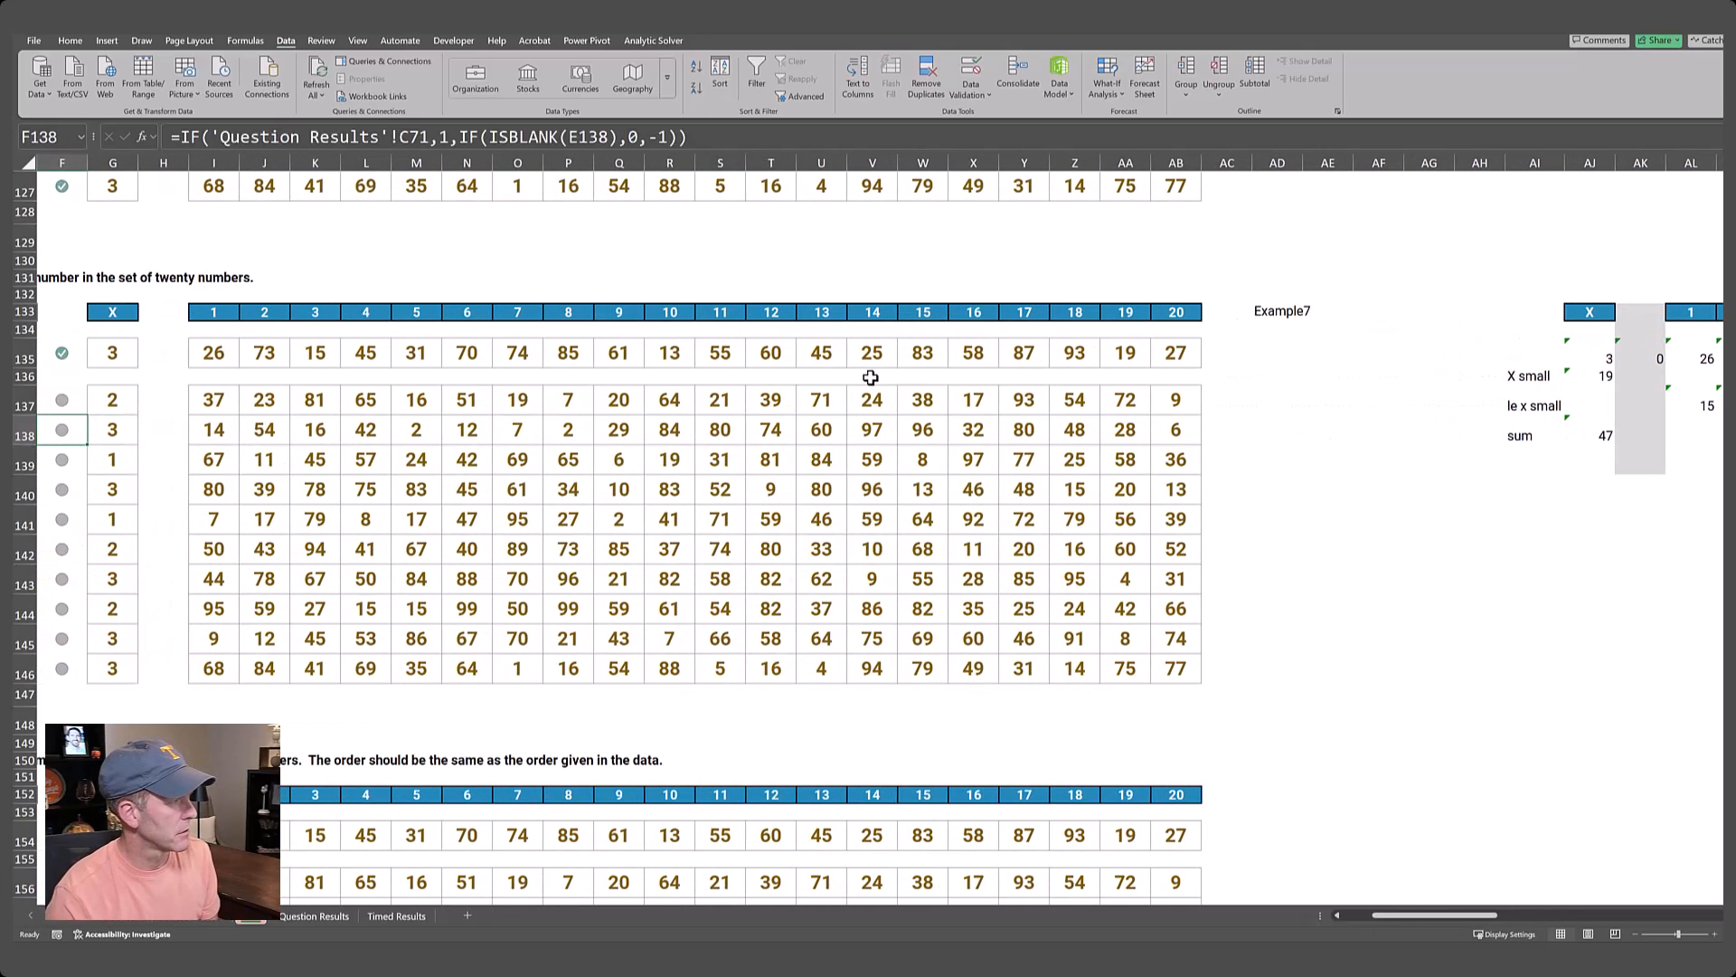
{"action": "key", "text": "Up"}
{"action": "key", "text": "Up"}
{"action": "key", "text": "Right"}
{"action": "key", "text": "Up"}
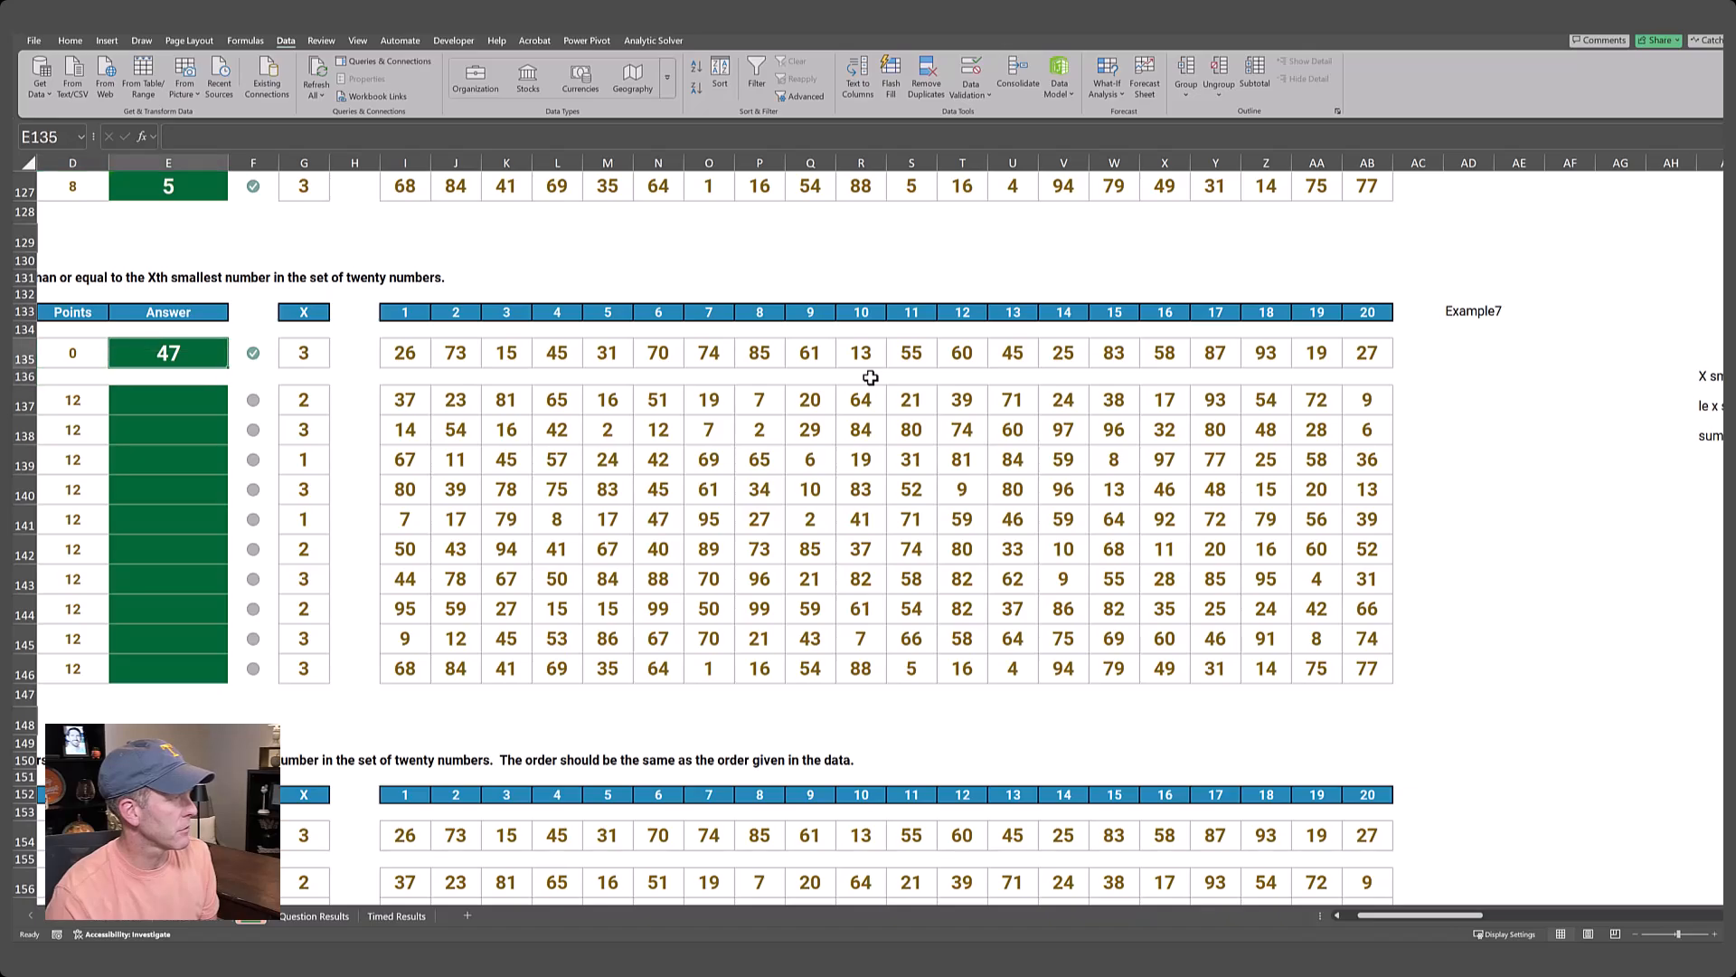
Enter =SEQUENCE(10,1,61) in AD137 to list the Level 7 game numbers.
{"action": "key", "text": "ctrl+Right"}
{"action": "key", "text": "ctrl+Right"}
{"action": "key", "text": "ctrl+Right"}
{"action": "key", "text": "Right"}
{"action": "key", "text": "Right"}
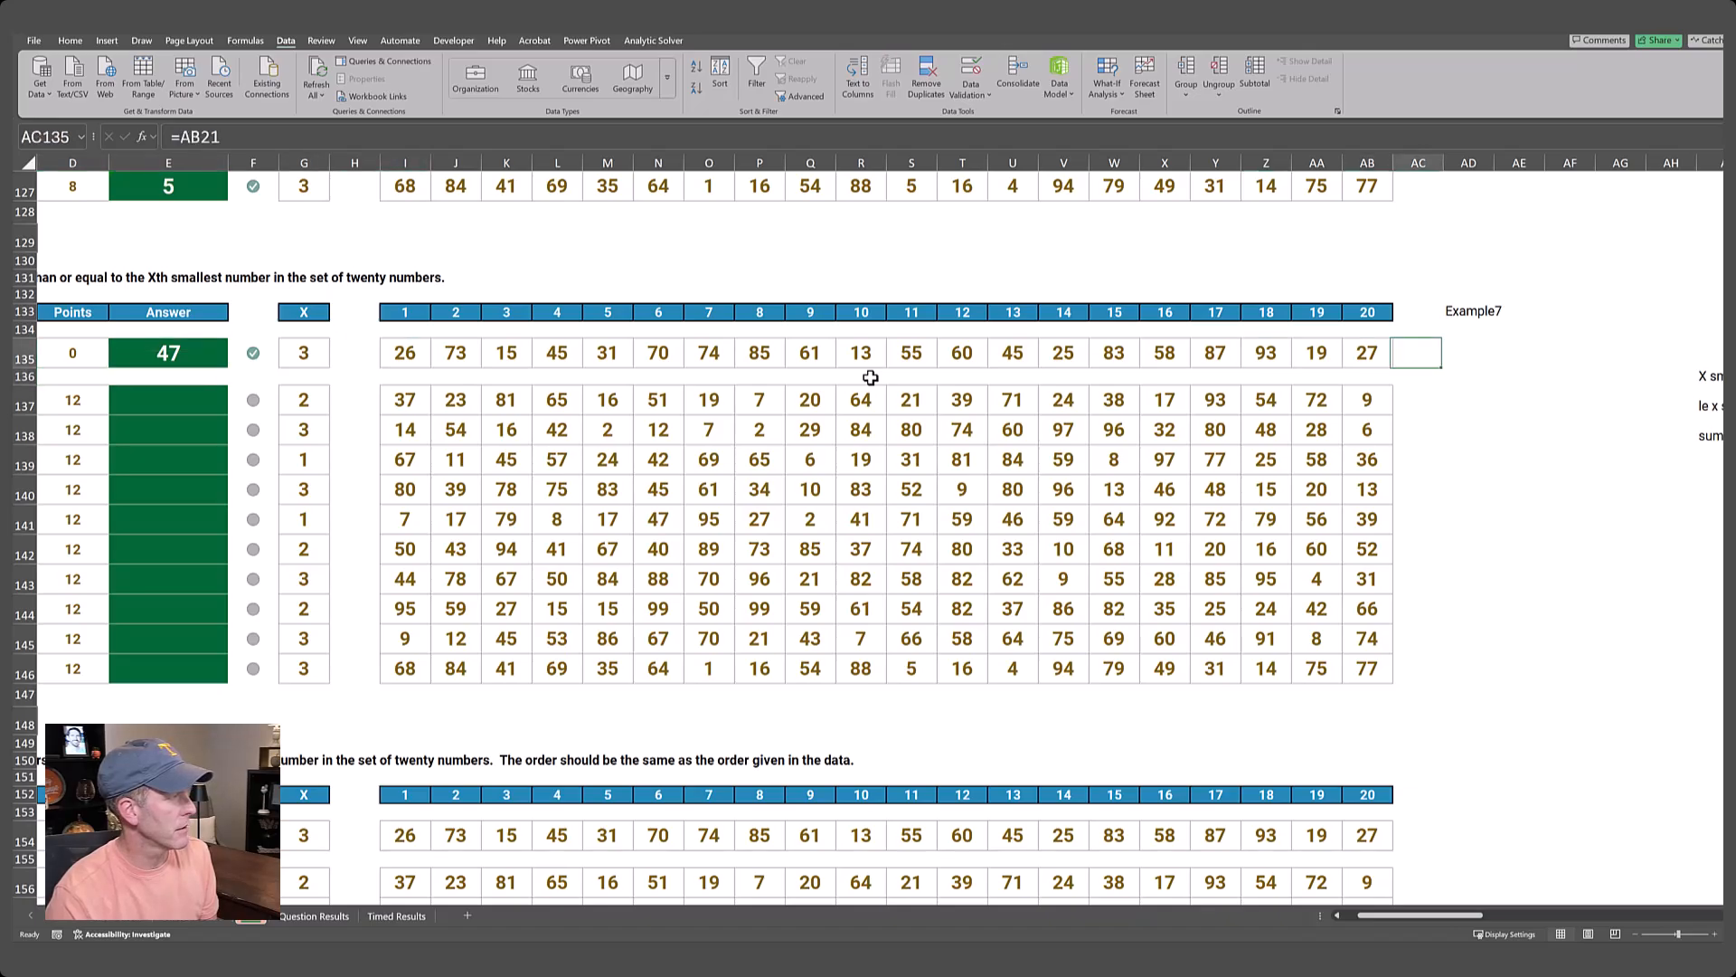
{"action": "key", "text": "Down"}
{"action": "key", "text": "Down"}
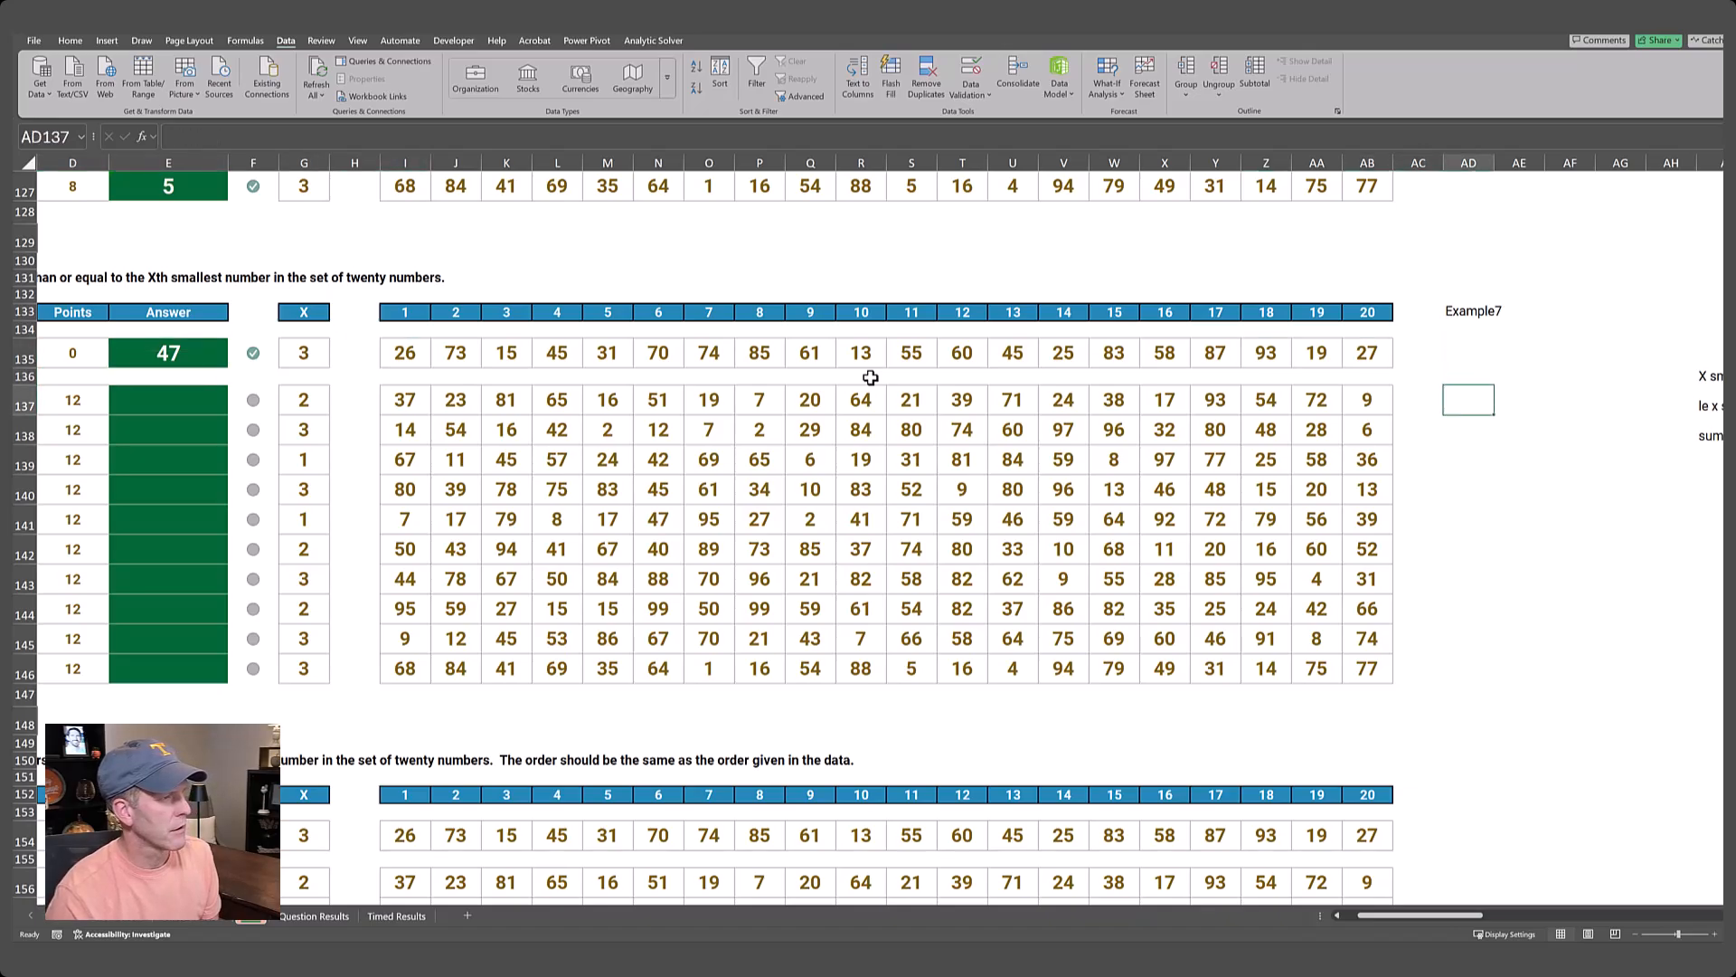
{"action": "type", "text": "=sequence"}
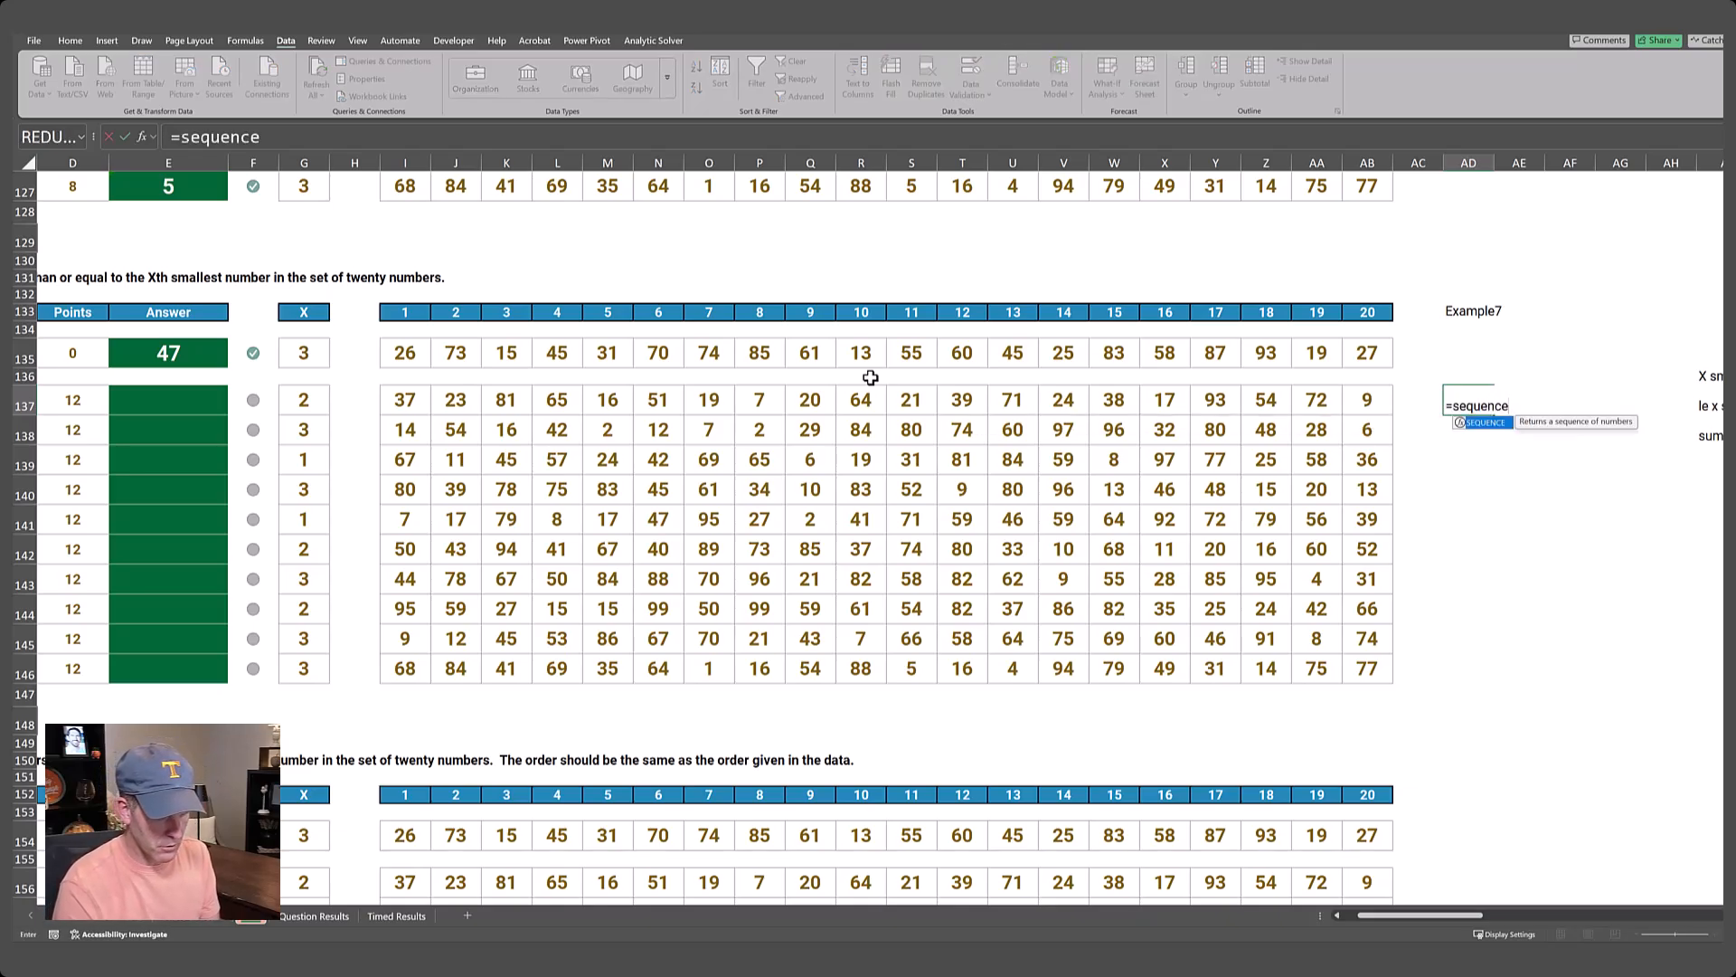
{"action": "type", "text": "(10,1,"}
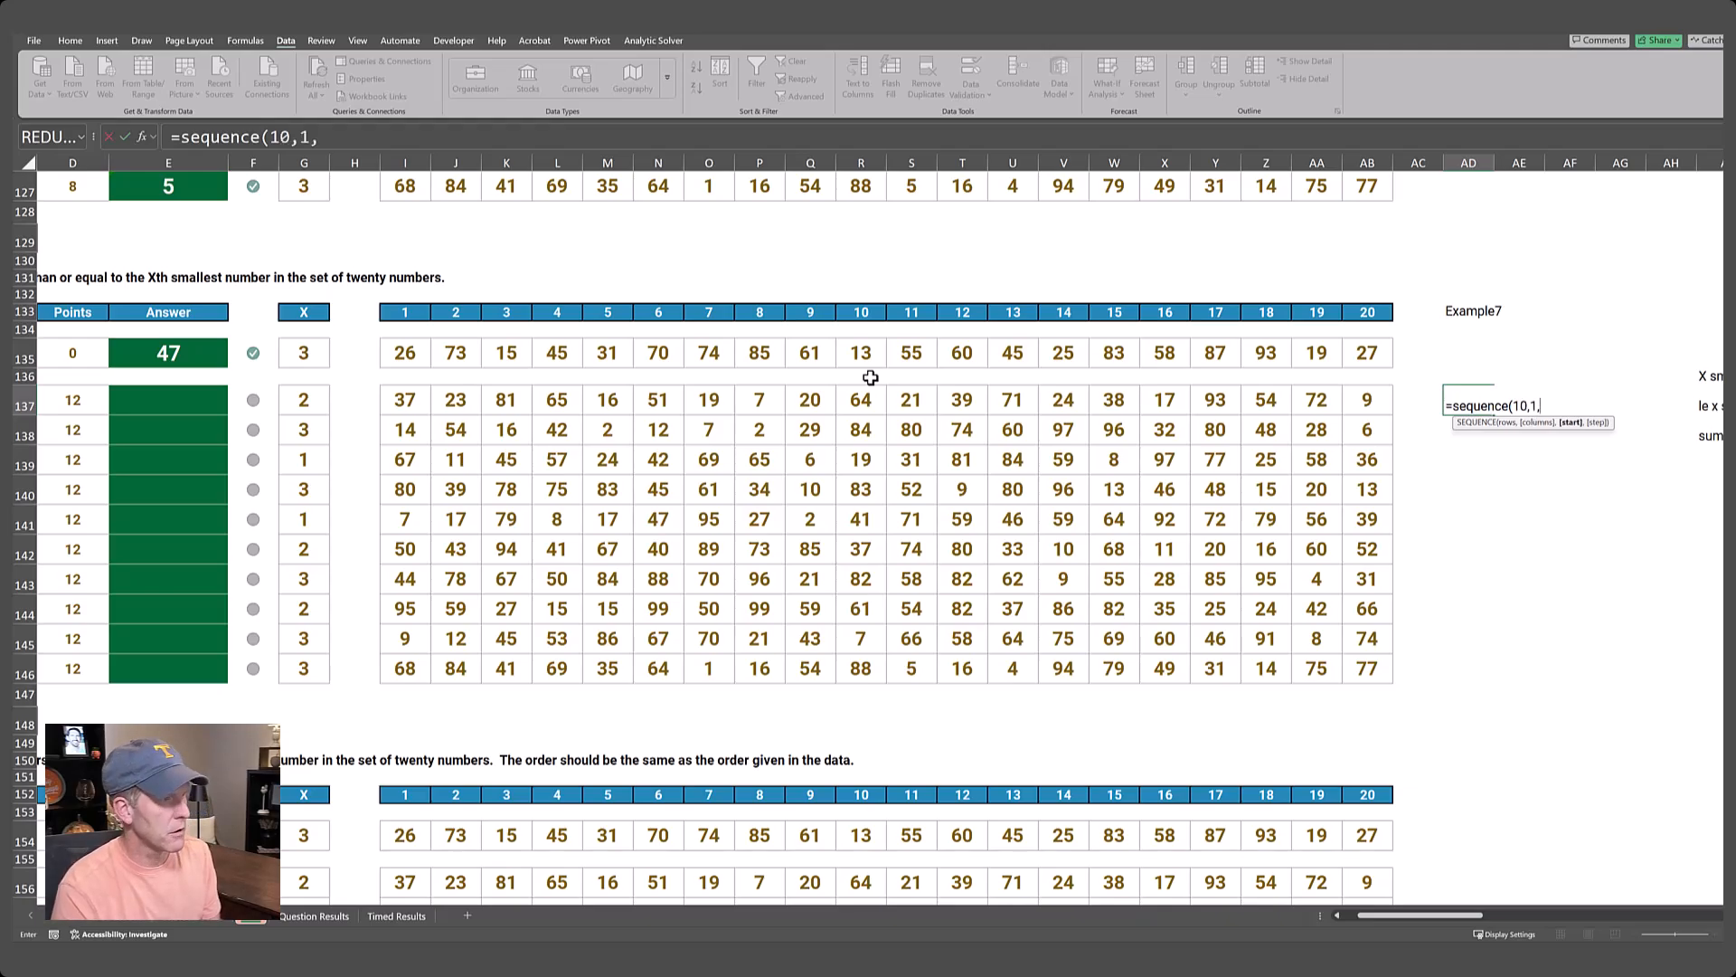
{"action": "type", "text": "61"}
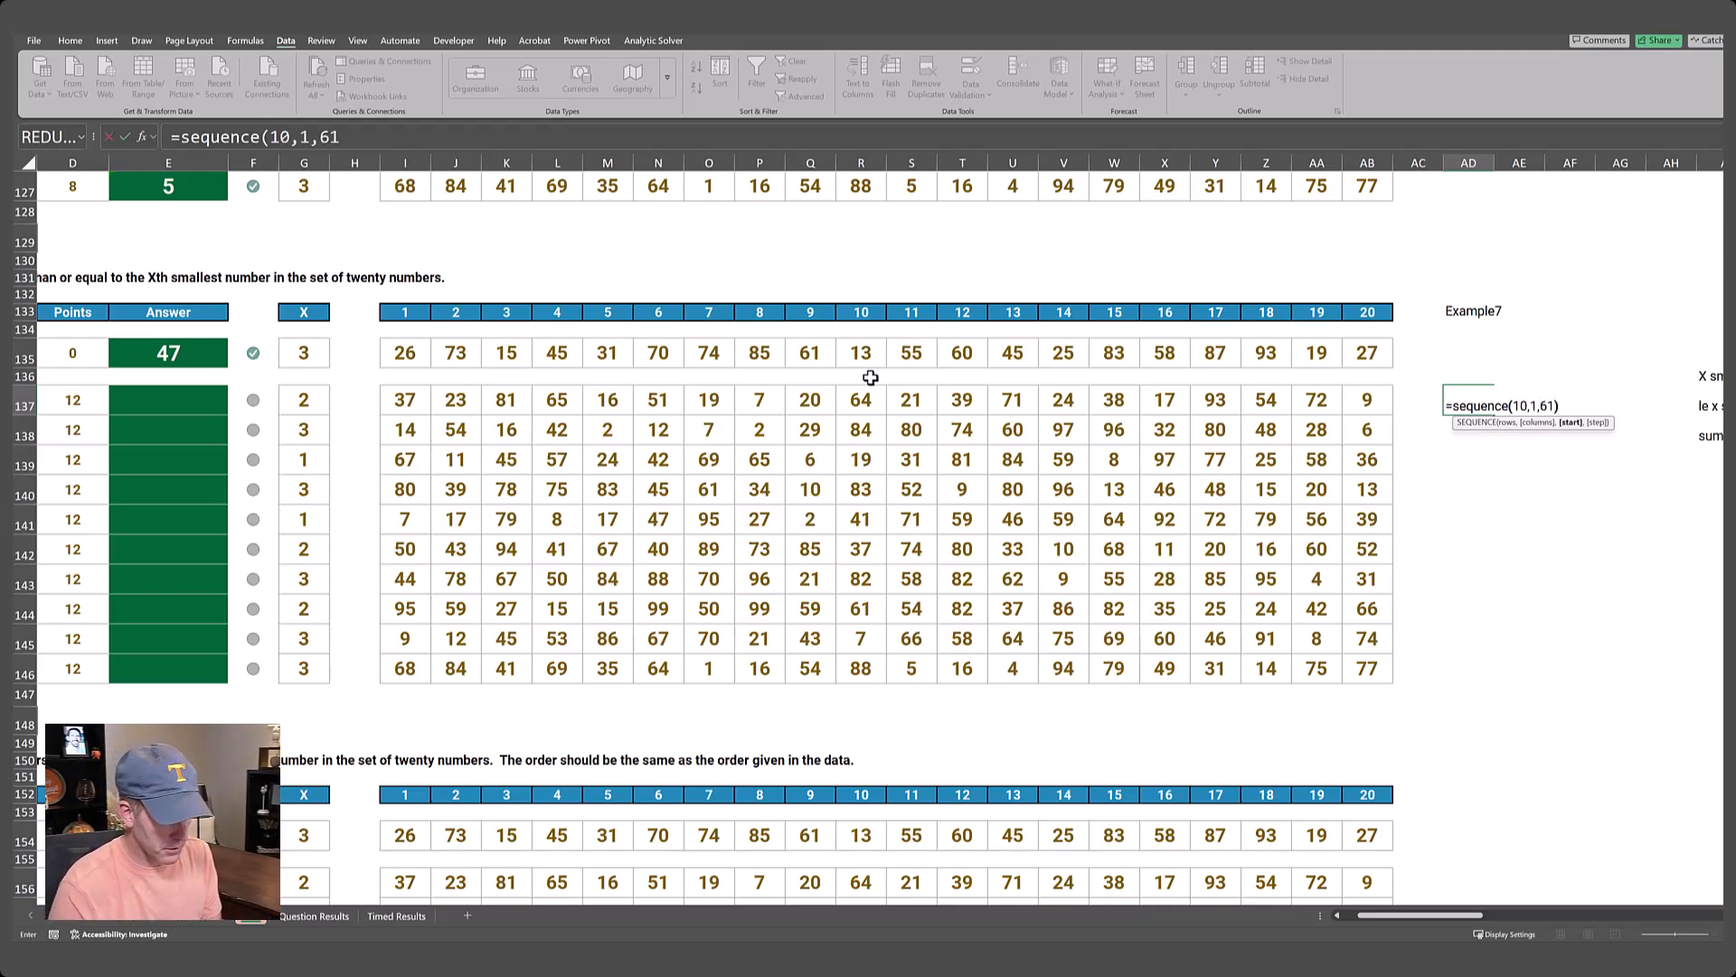
{"action": "type", "text": ")"}
{"action": "key", "text": "Return"}
Link AE136 to the helper sum with =AJ138 as the data table's result formula.
{"action": "key", "text": "Up"}
{"action": "key", "text": "Up"}
{"action": "key", "text": "Up"}
{"action": "key", "text": "Right"}
{"action": "key", "text": "Down"}
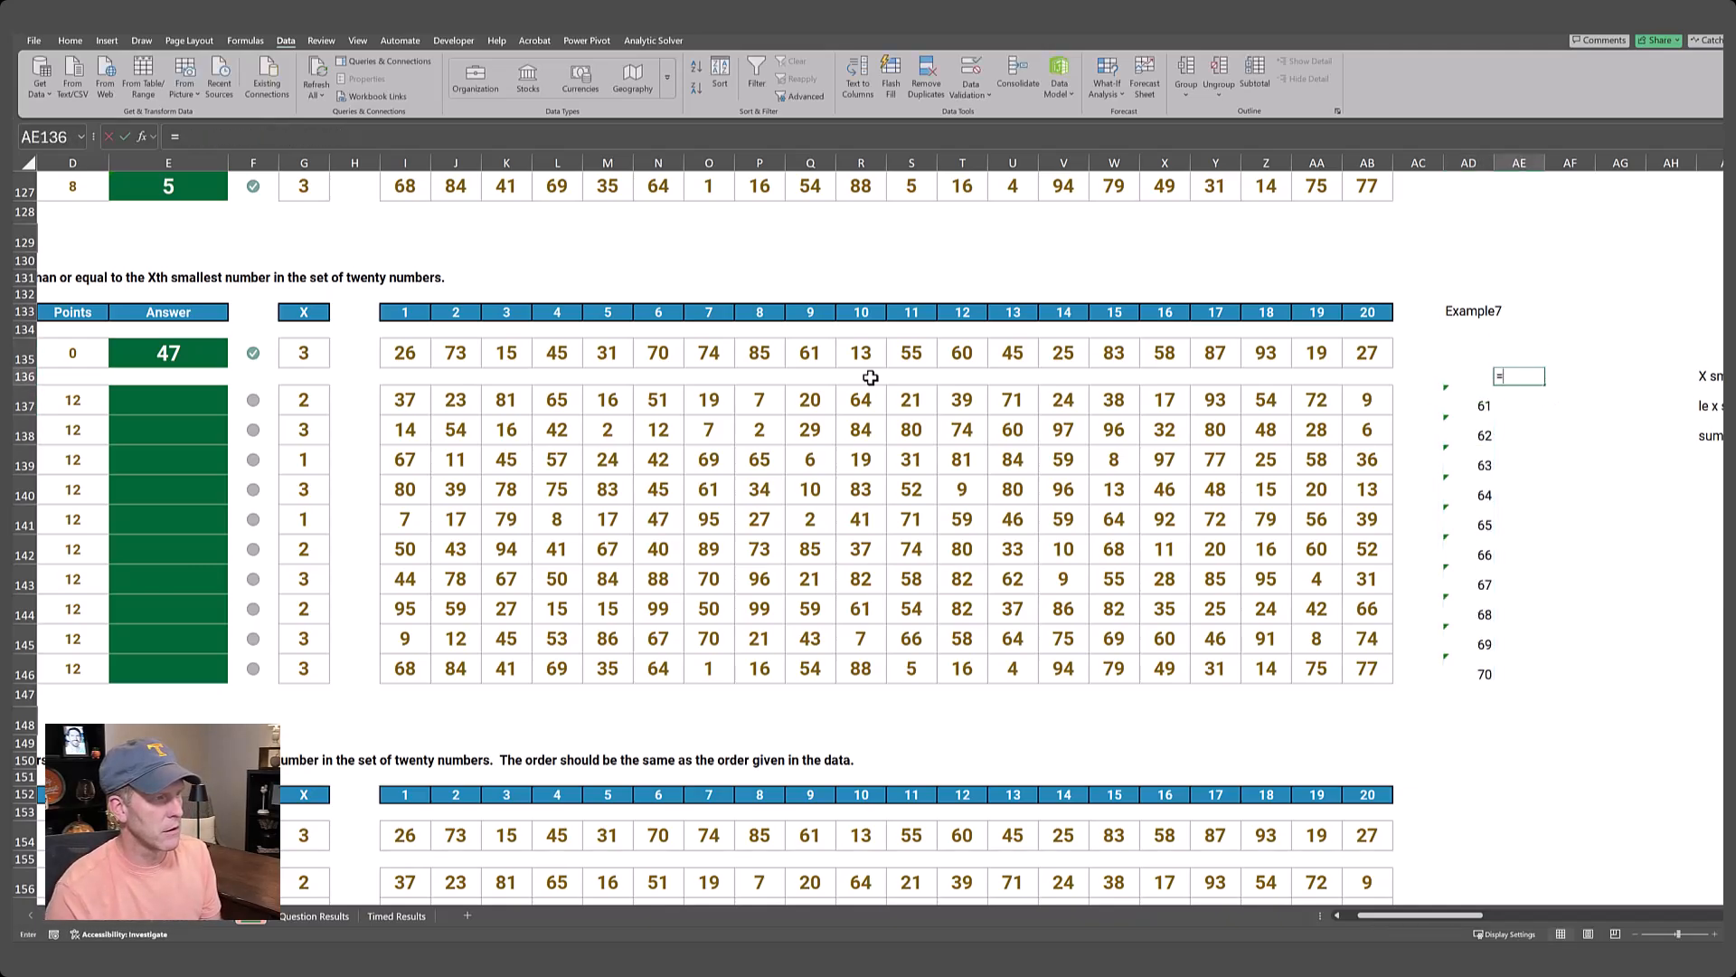
{"action": "type", "text": "="}
{"action": "key", "text": "Right"}
{"action": "key", "text": "Right"}
{"action": "key", "text": "Right"}
{"action": "key", "text": "Right"}
{"action": "key", "text": "Right"}
{"action": "key", "text": "Right"}
{"action": "key", "text": "Down"}
{"action": "key", "text": "Down"}
{"action": "key", "text": "Left"}
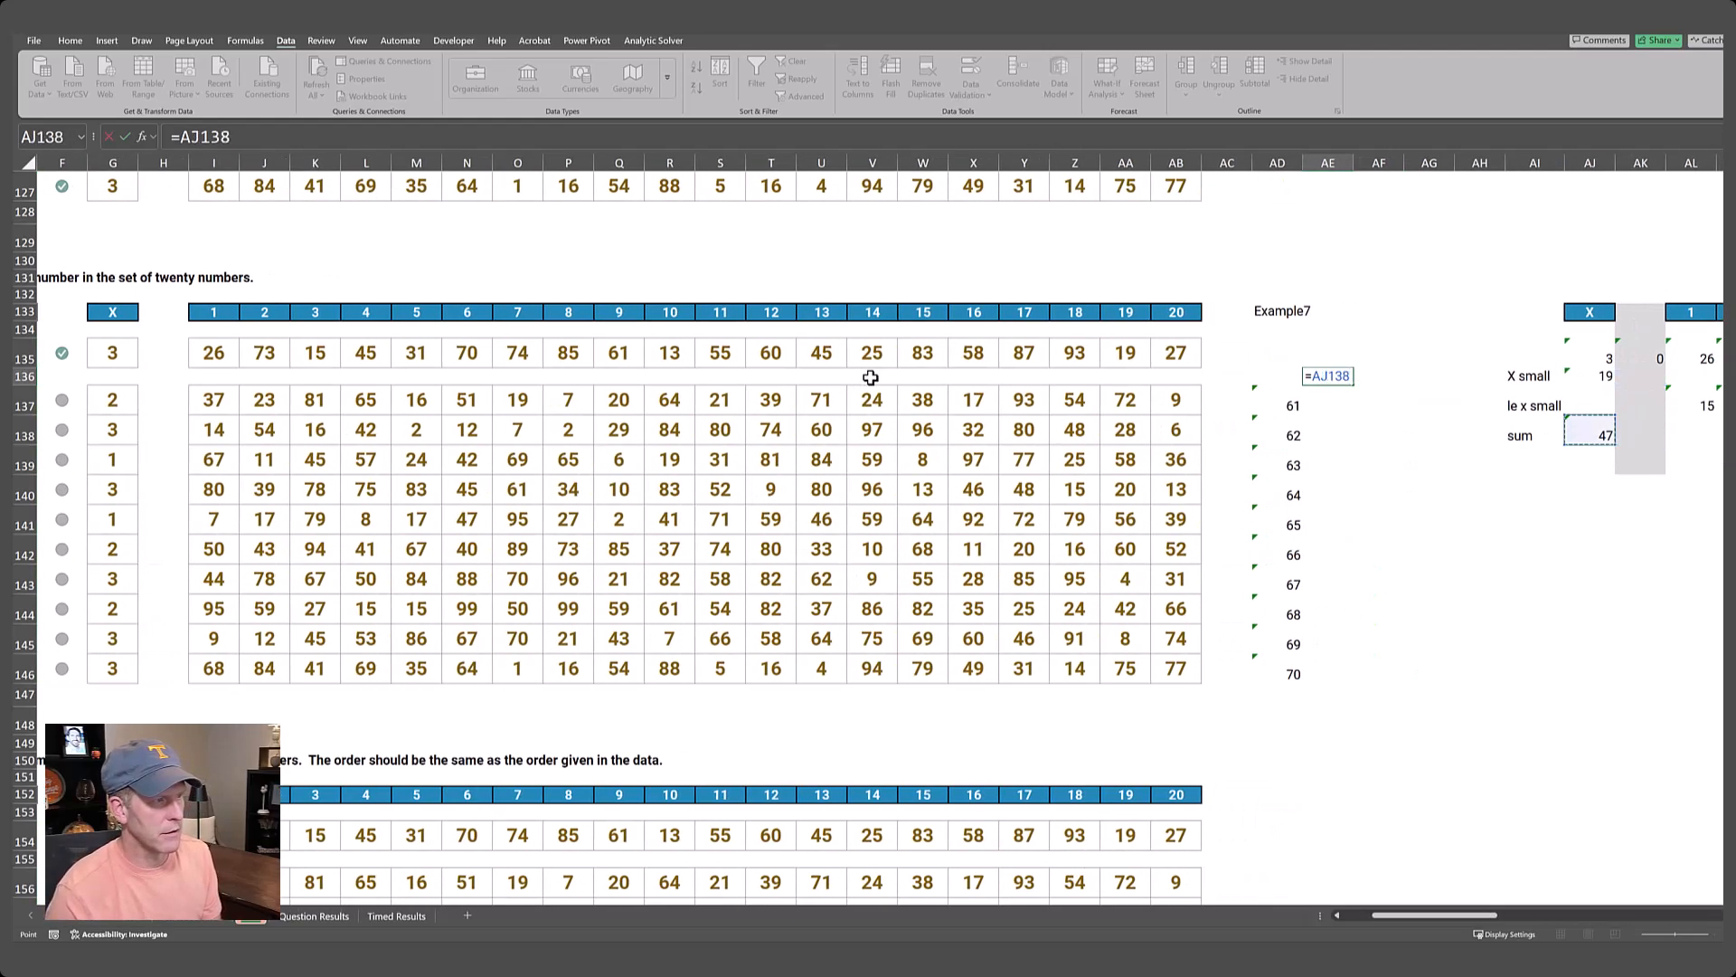
{"action": "key", "text": "Return"}
Create a data table over AD136:AE146 with AD133 as the column input cell.
{"action": "key", "text": "Up"}
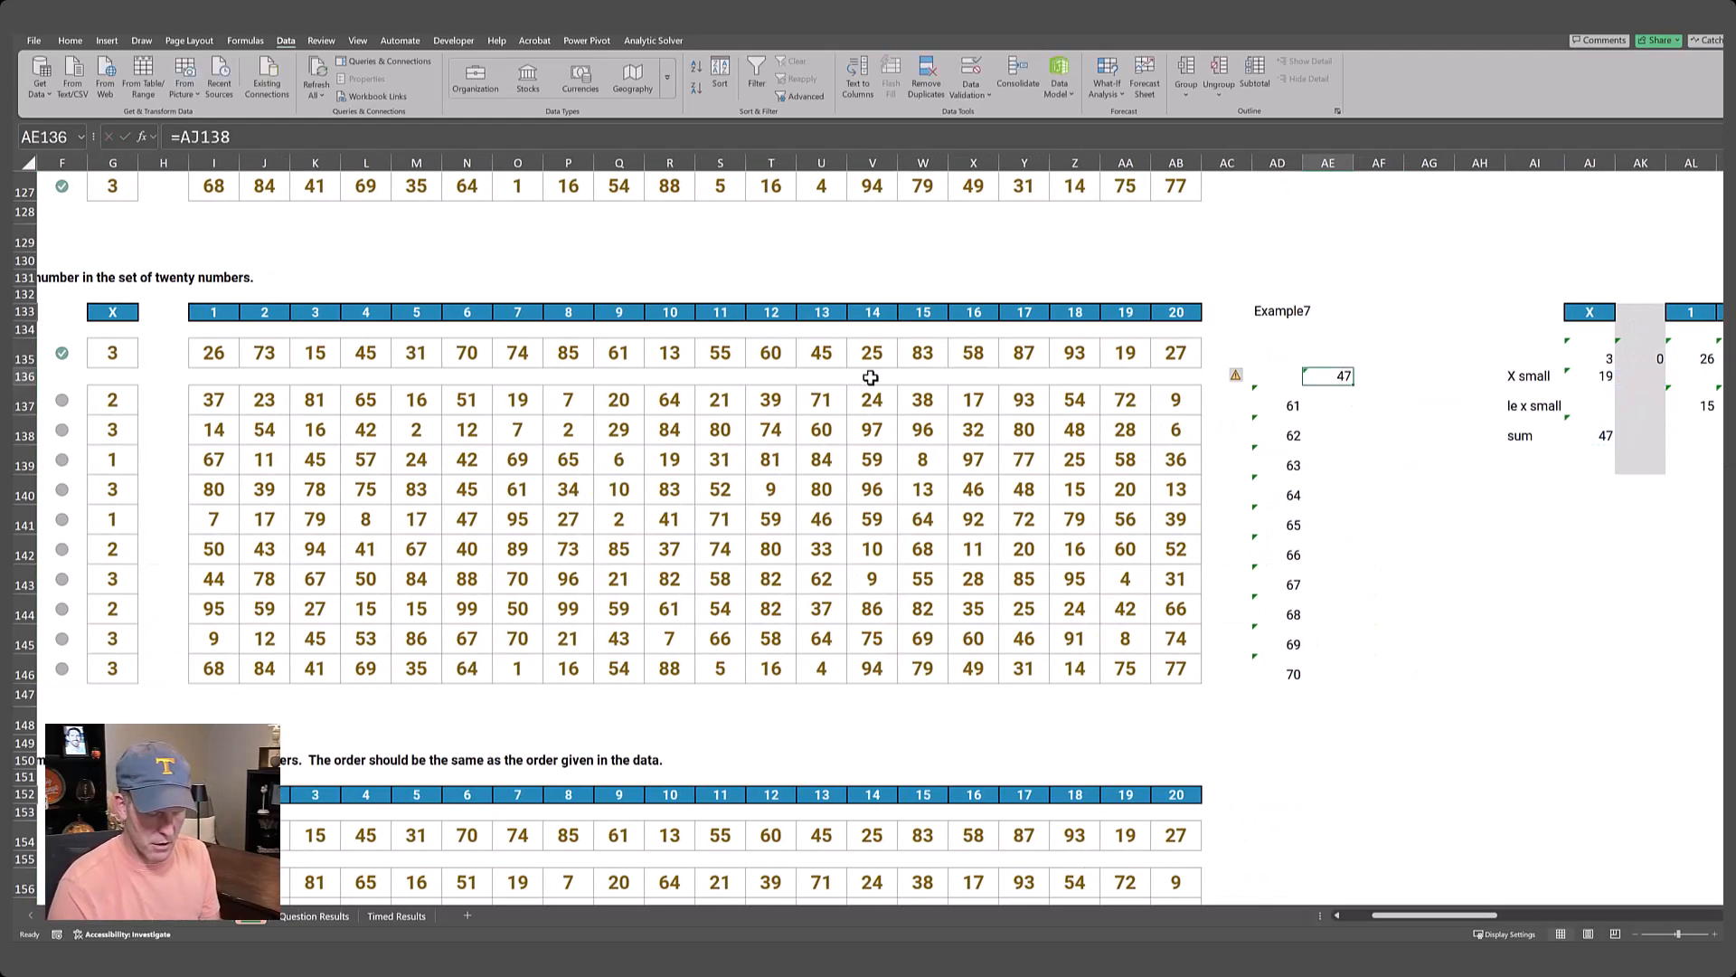
{"action": "key", "text": "shift+Left"}
{"action": "key", "text": "shift+Down"}
{"action": "key", "text": "shift+Down"}
{"action": "key", "text": "shift+Down"}
{"action": "key", "text": "shift+Down"}
{"action": "key", "text": "shift+Down"}
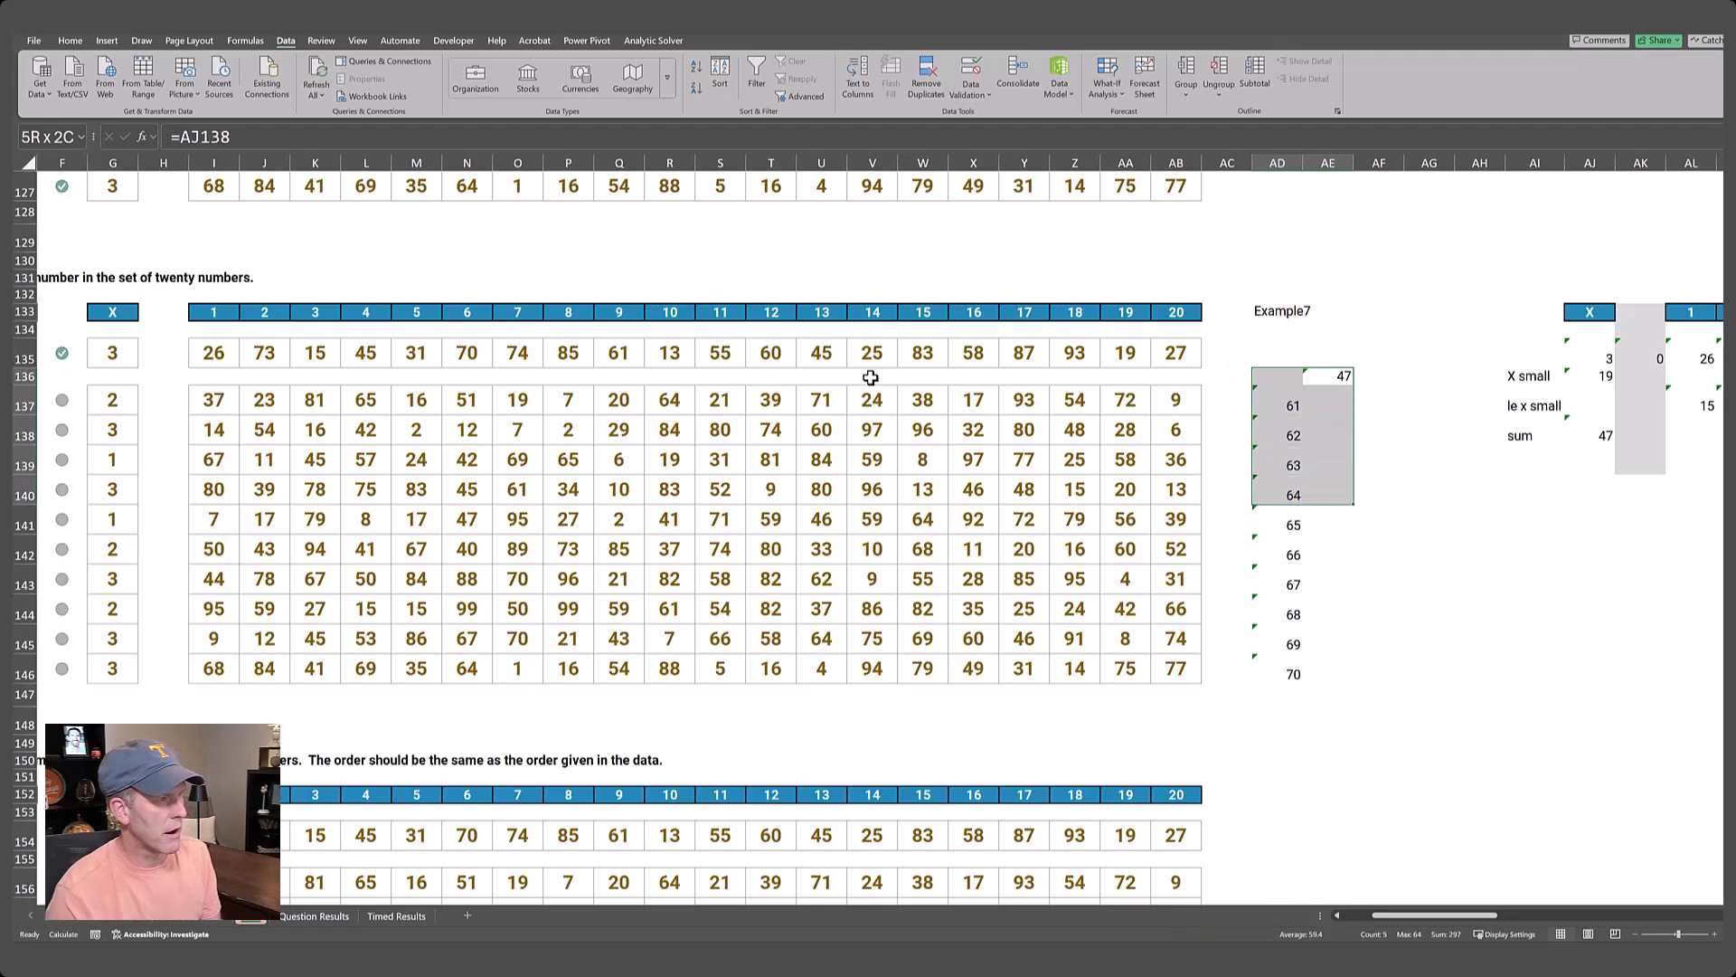
{"action": "key", "text": "shift+Down"}
{"action": "key", "text": "shift+Down"}
{"action": "key", "text": "shift+Down"}
{"action": "key", "text": "shift+Down"}
{"action": "key", "text": "shift+Down"}
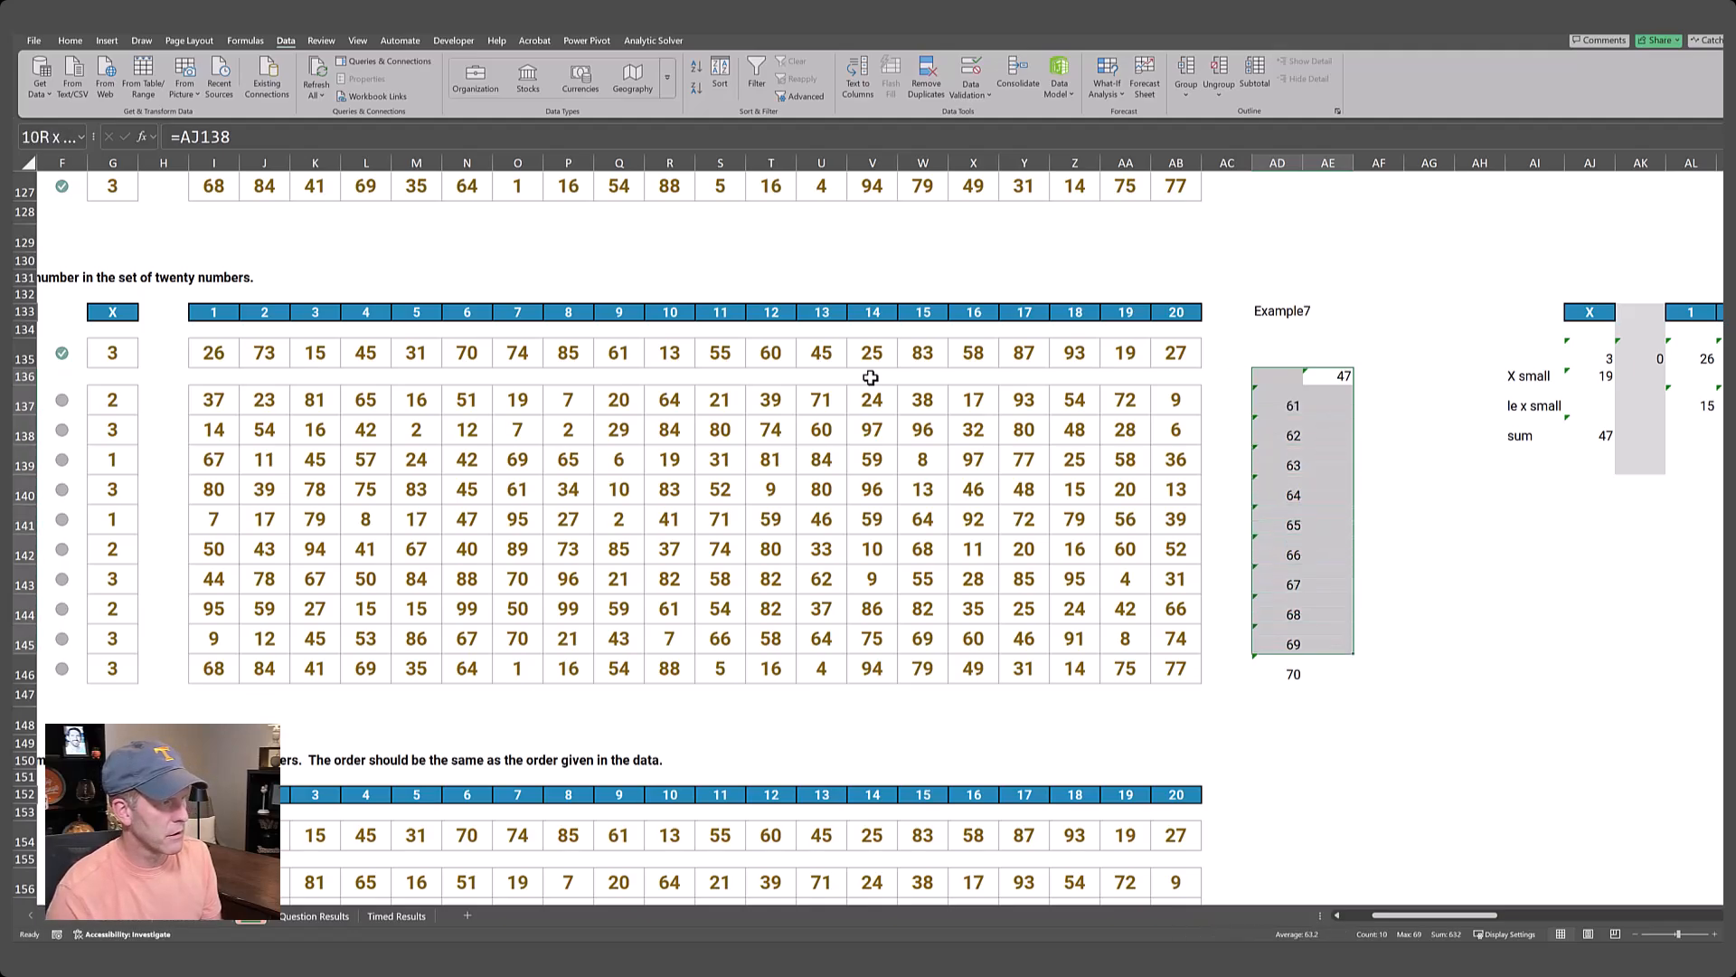
{"action": "key", "text": "shift+Down"}
{"action": "key", "text": "shift+Down"}
{"action": "key", "text": "shift+Down"}
{"action": "key", "text": "shift+Up"}
{"action": "key", "text": "shift+Up"}
{"action": "key", "text": "shift+Up"}
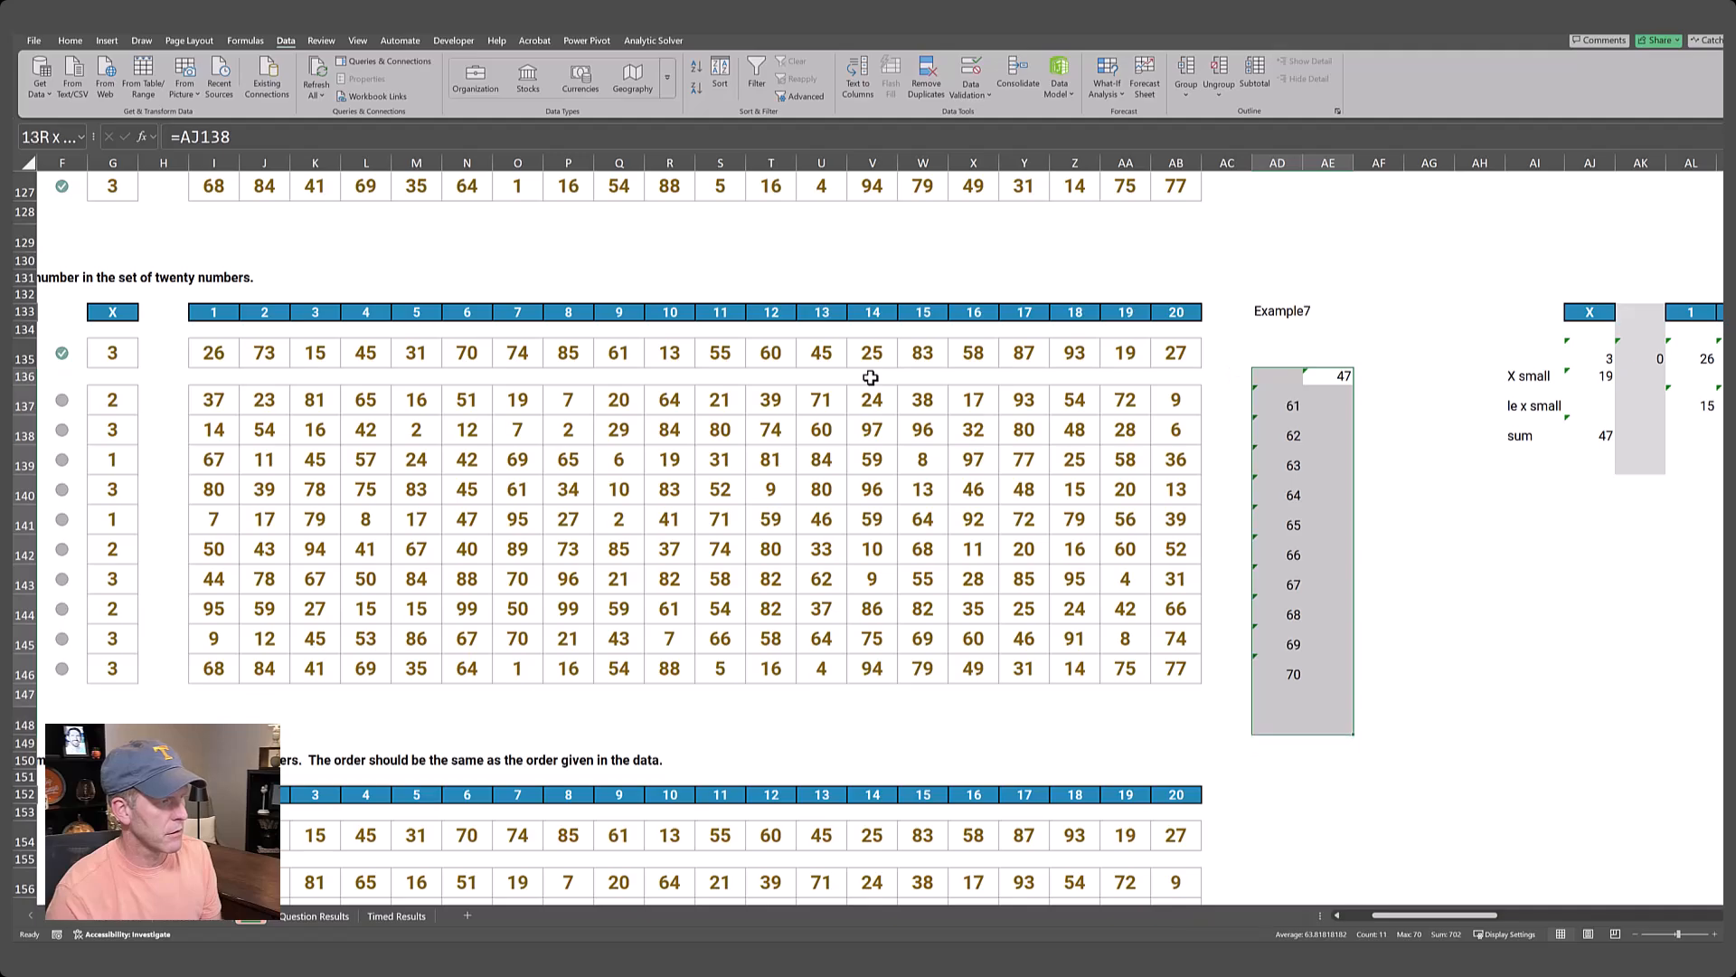
{"action": "key", "text": "alt+a"}
{"action": "key", "text": "w"}
{"action": "key", "text": "t"}
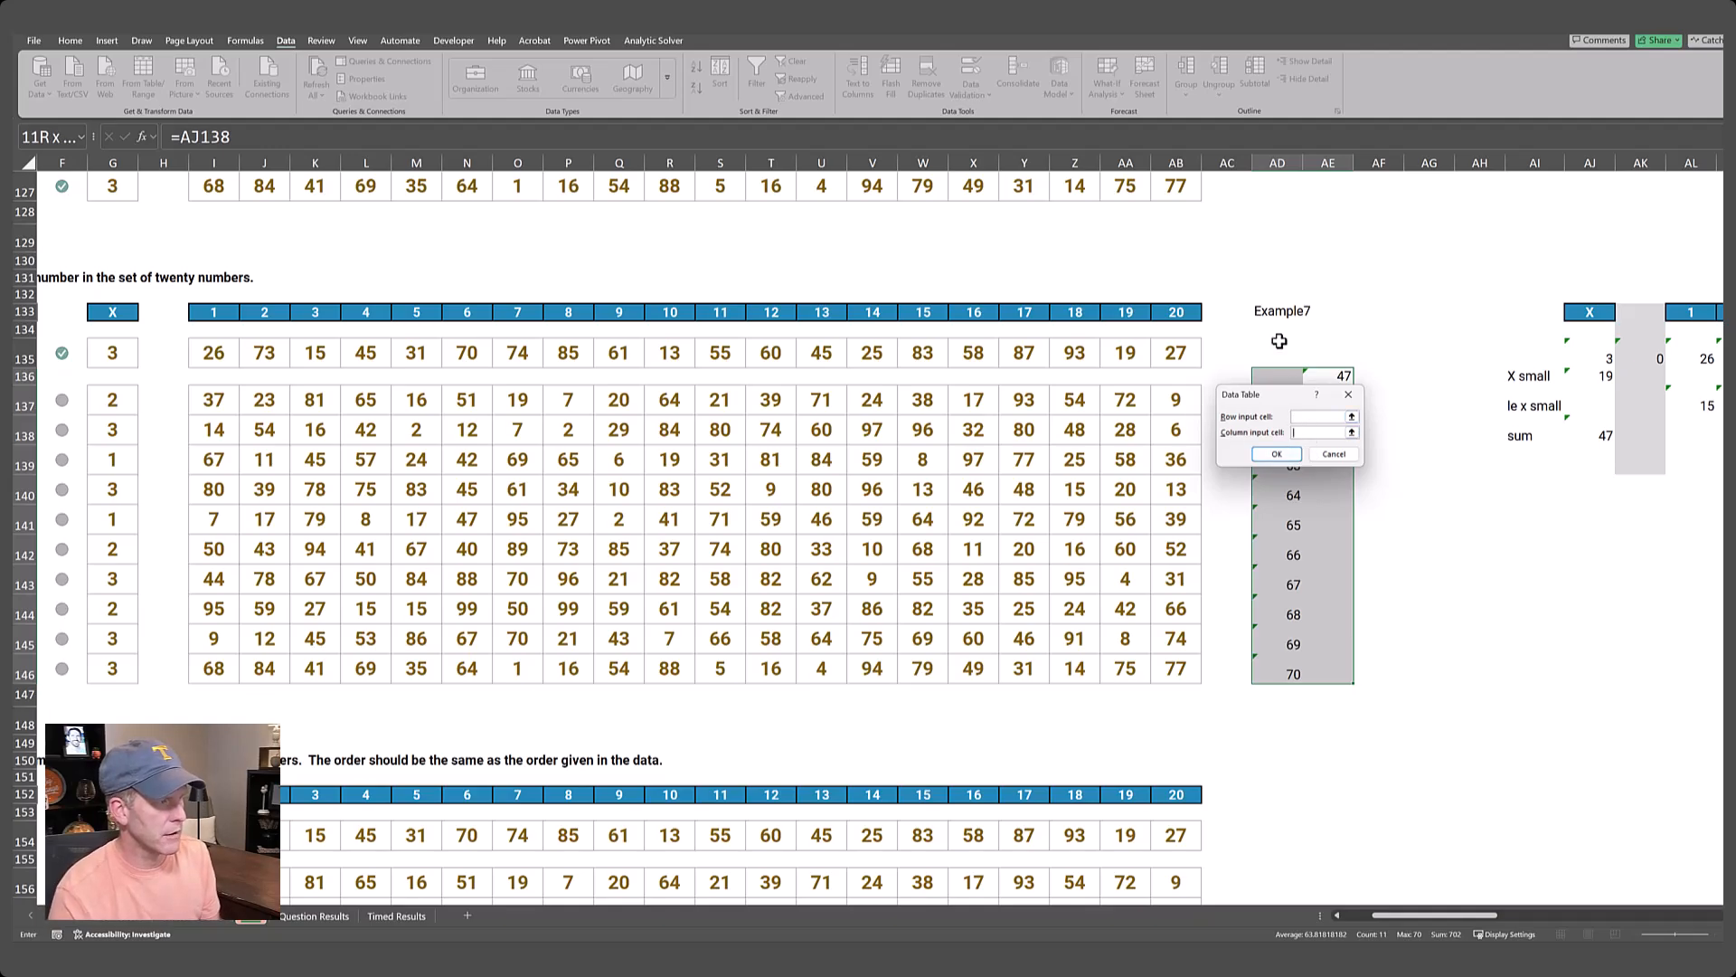
{"action": "left_click", "coordinate": [1287, 311]}
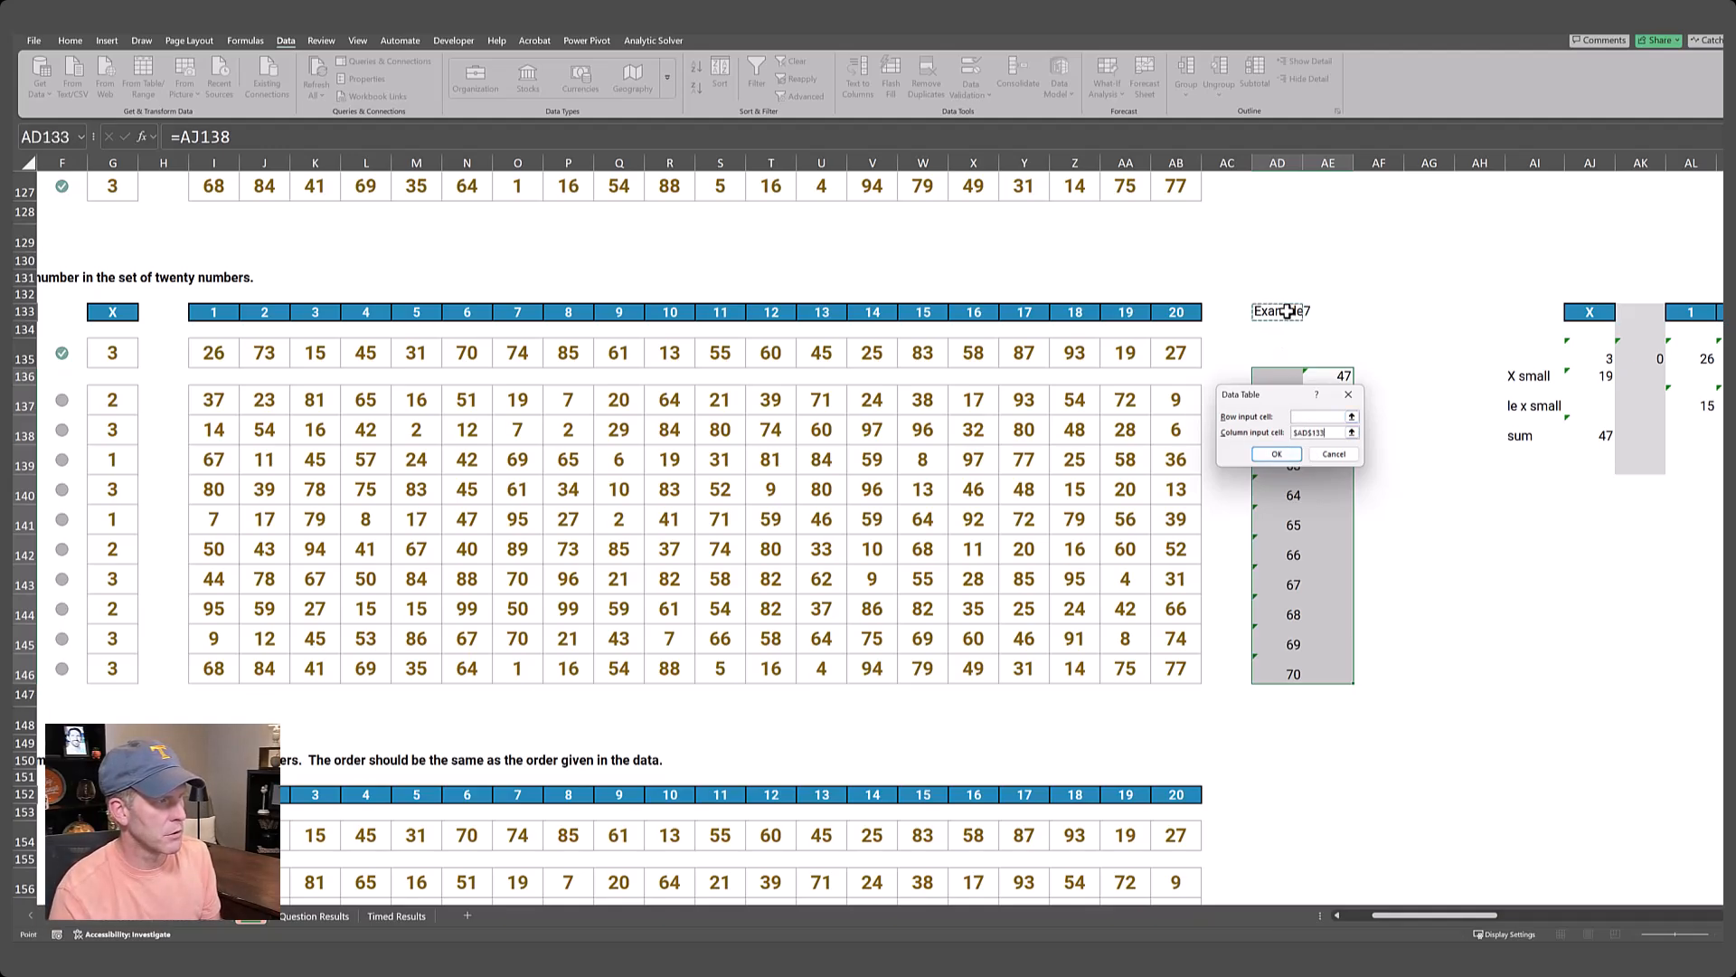
{"action": "key", "text": "Return"}
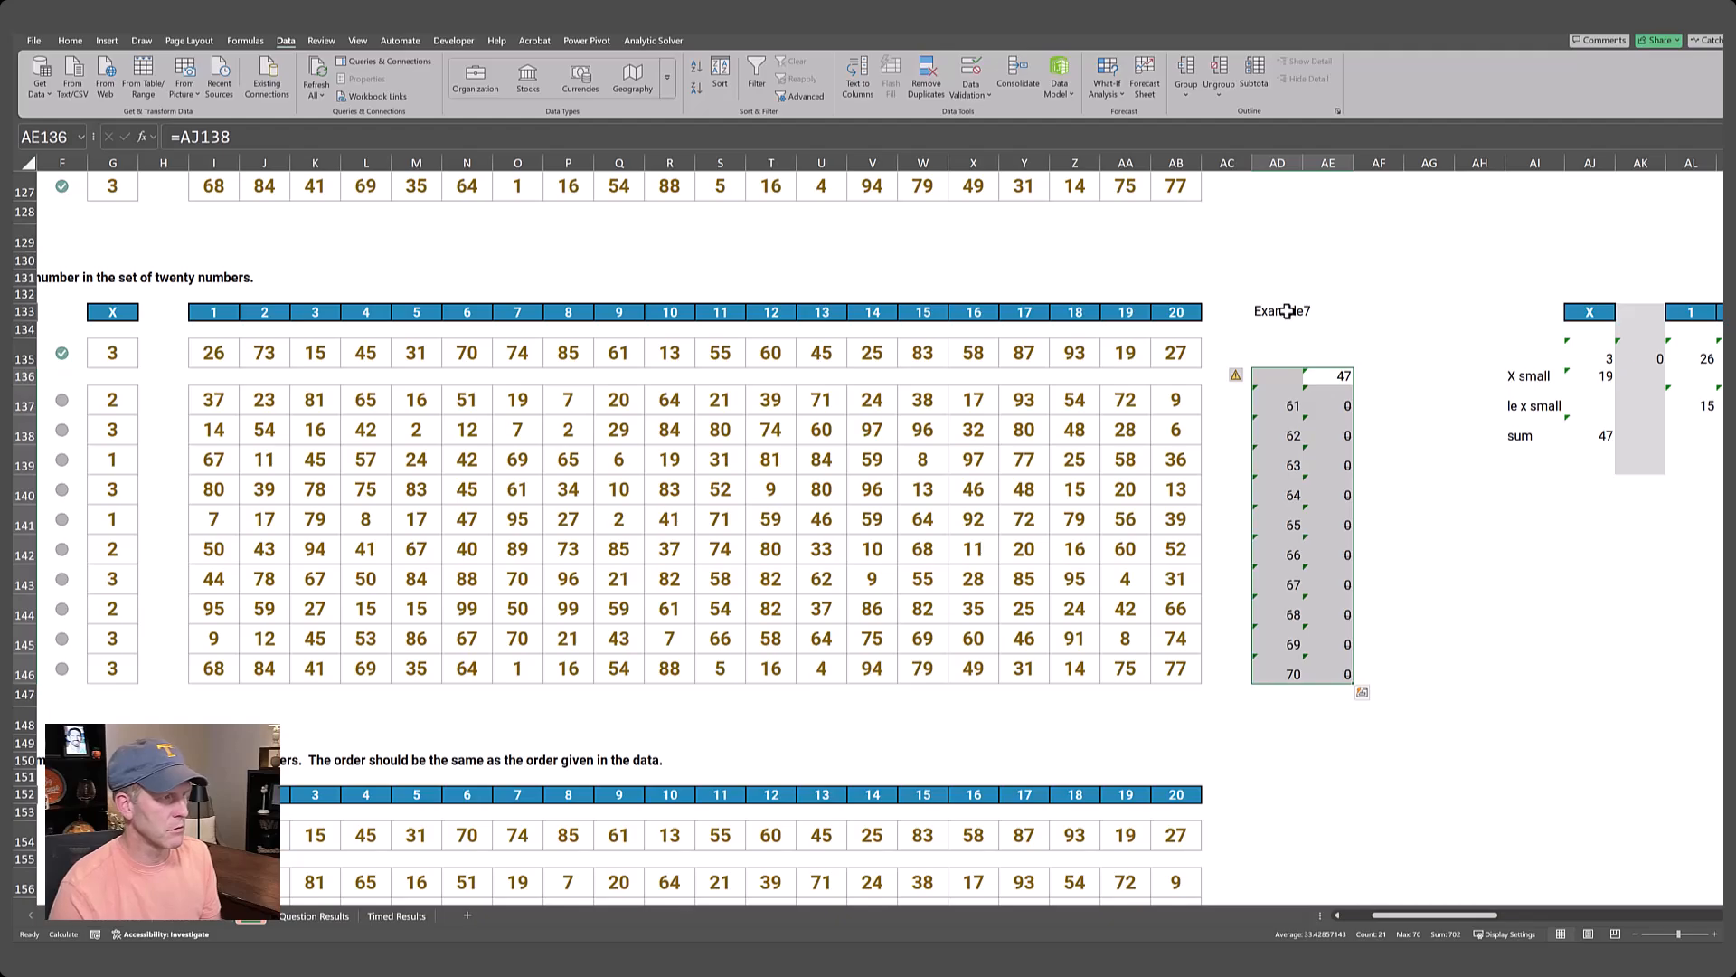
Copy the data table results AE137:AE146 and paste them as values into the Level 7 answers starting at E137.
{"action": "key", "text": "Down"}
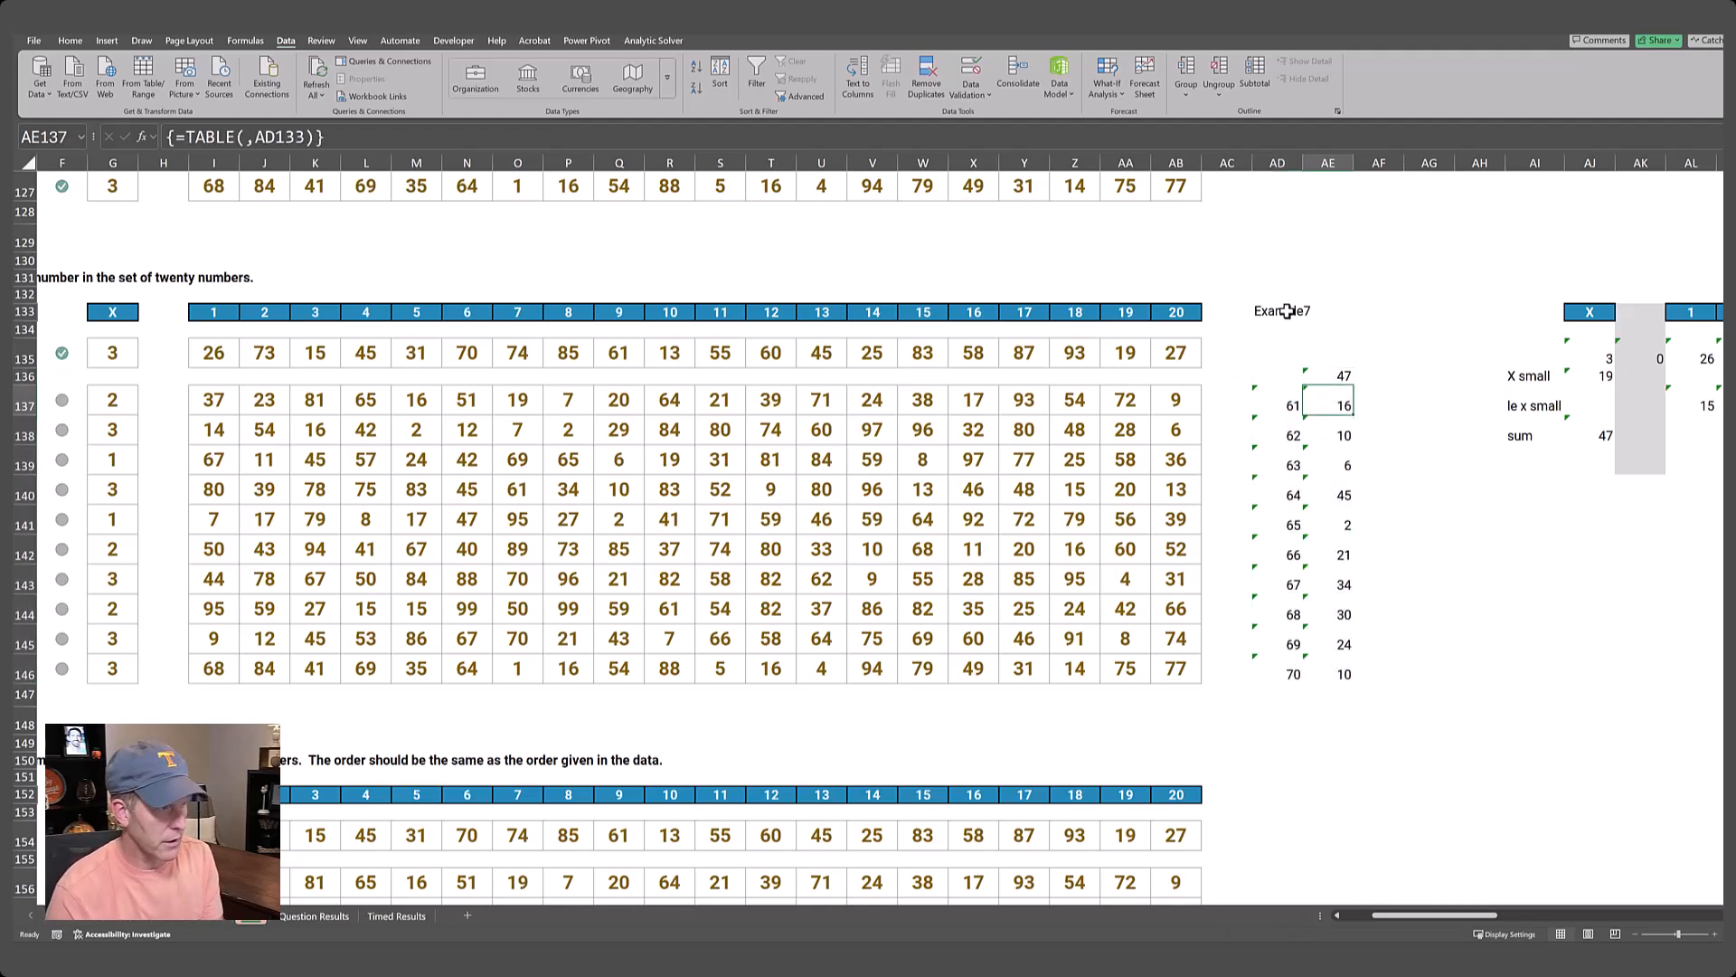
{"action": "key", "text": "ctrl+shift+Down"}
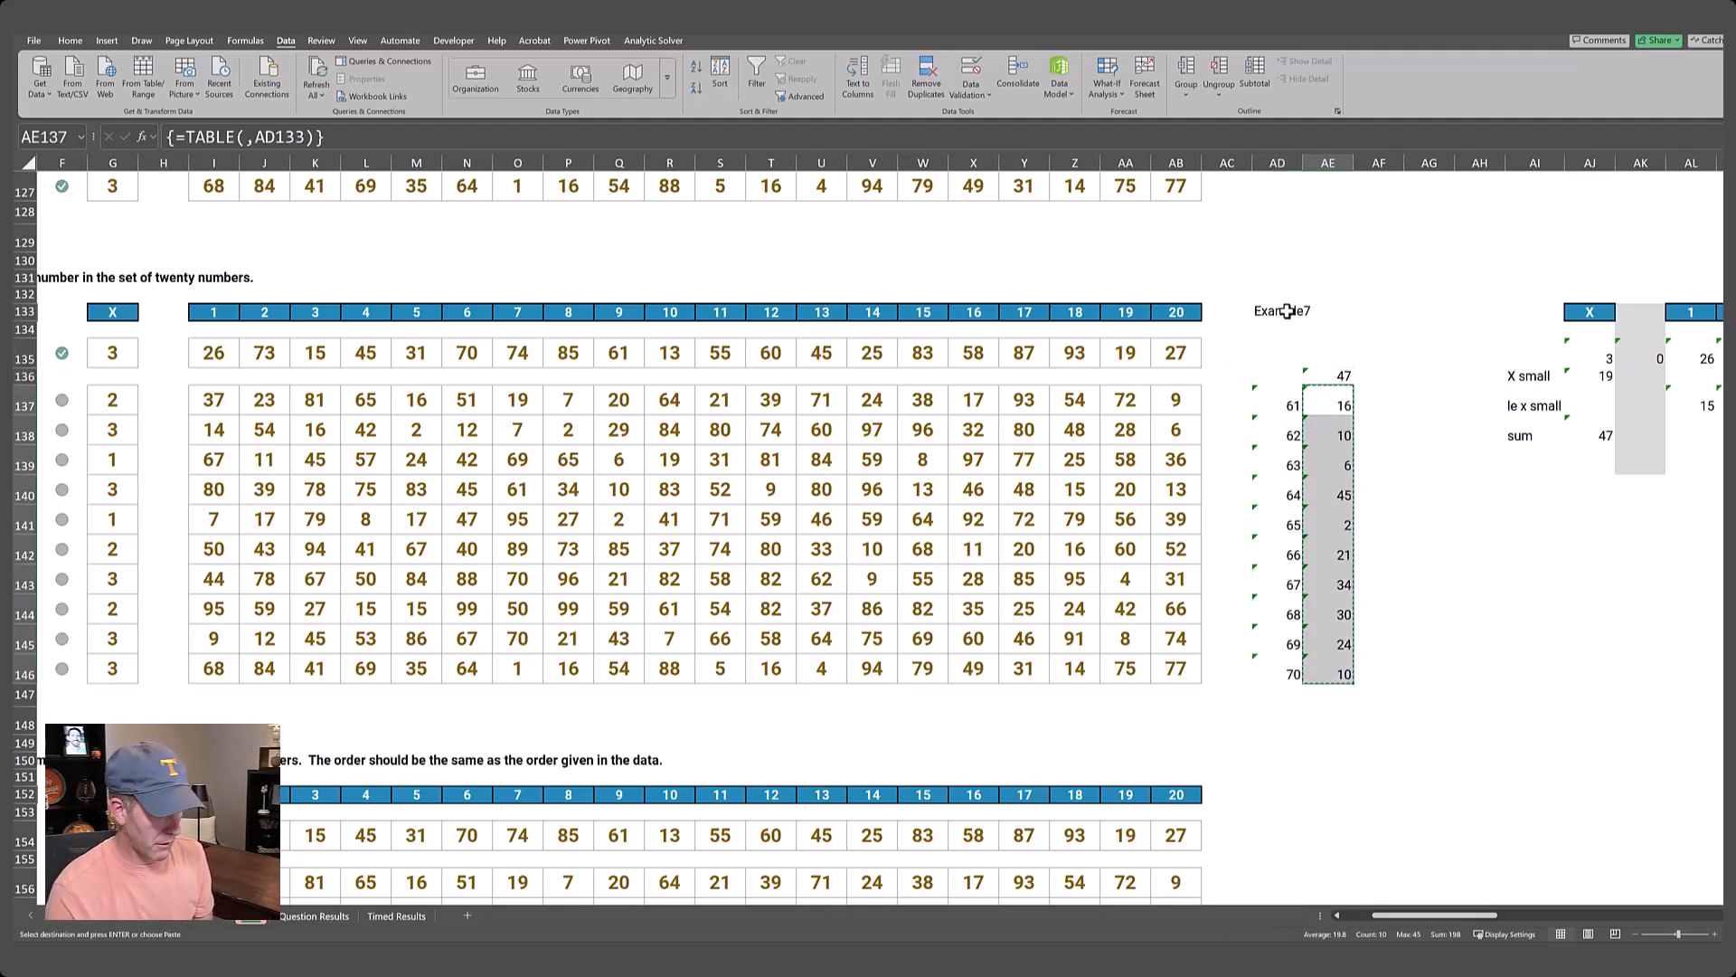
{"action": "key", "text": "ctrl+c"}
{"action": "key", "text": "ctrl+Left"}
{"action": "key", "text": "ctrl+Left"}
{"action": "key", "text": "ctrl+Left"}
{"action": "key", "text": "Left"}
{"action": "key", "text": "Left"}
{"action": "key", "text": "Left"}
{"action": "key", "text": "Left"}
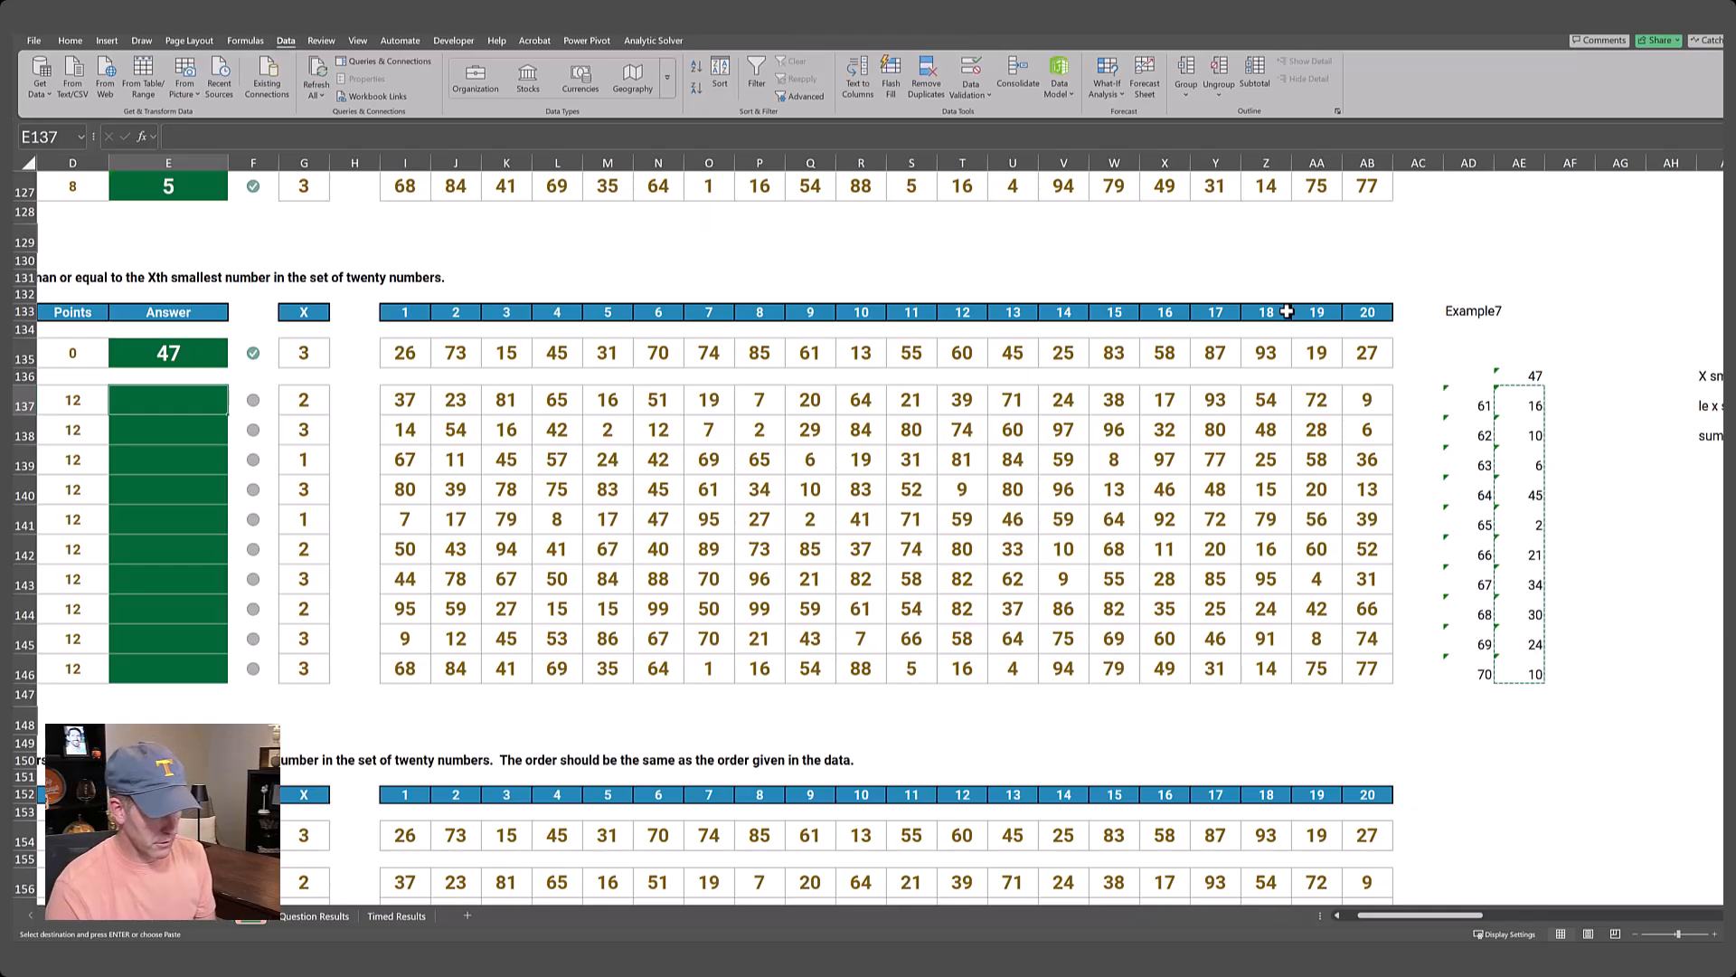
{"action": "key", "text": "ctrl+alt+v"}
{"action": "key", "text": "v"}
{"action": "key", "text": "Return"}
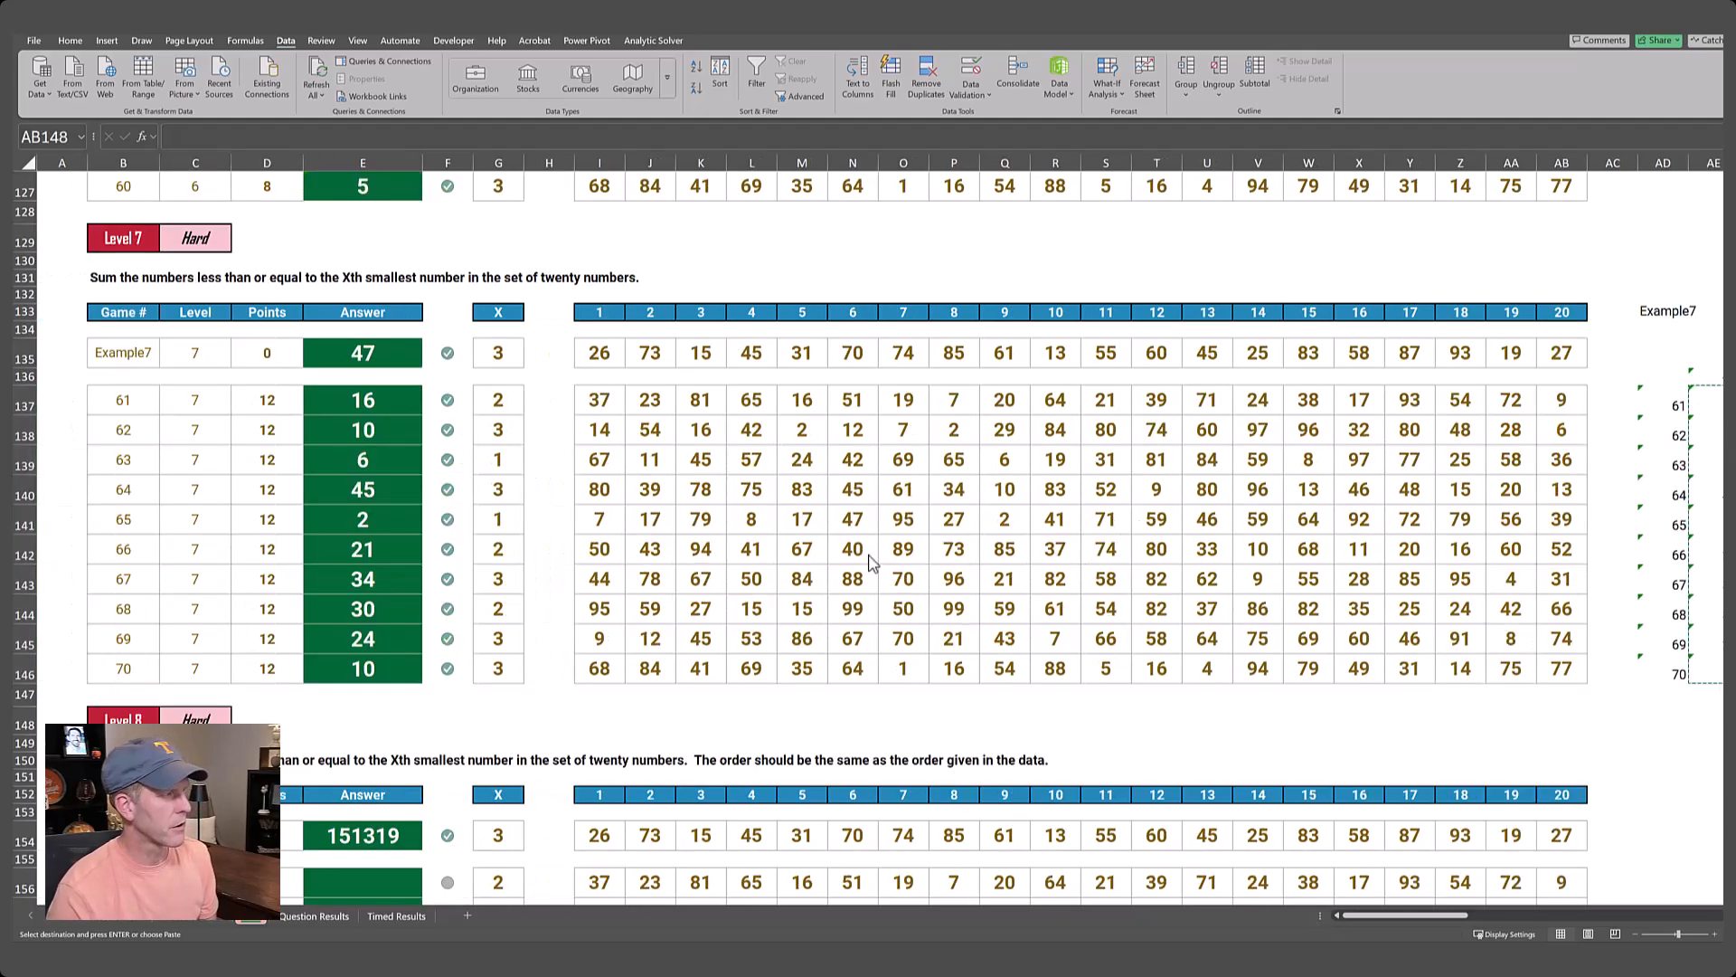
Review the instructions and examples of the Level 8 and Level 9 concatenation challenges.
{"action": "scroll", "coordinate": [705, 633], "scroll_direction": "down", "scroll_amount": 7}
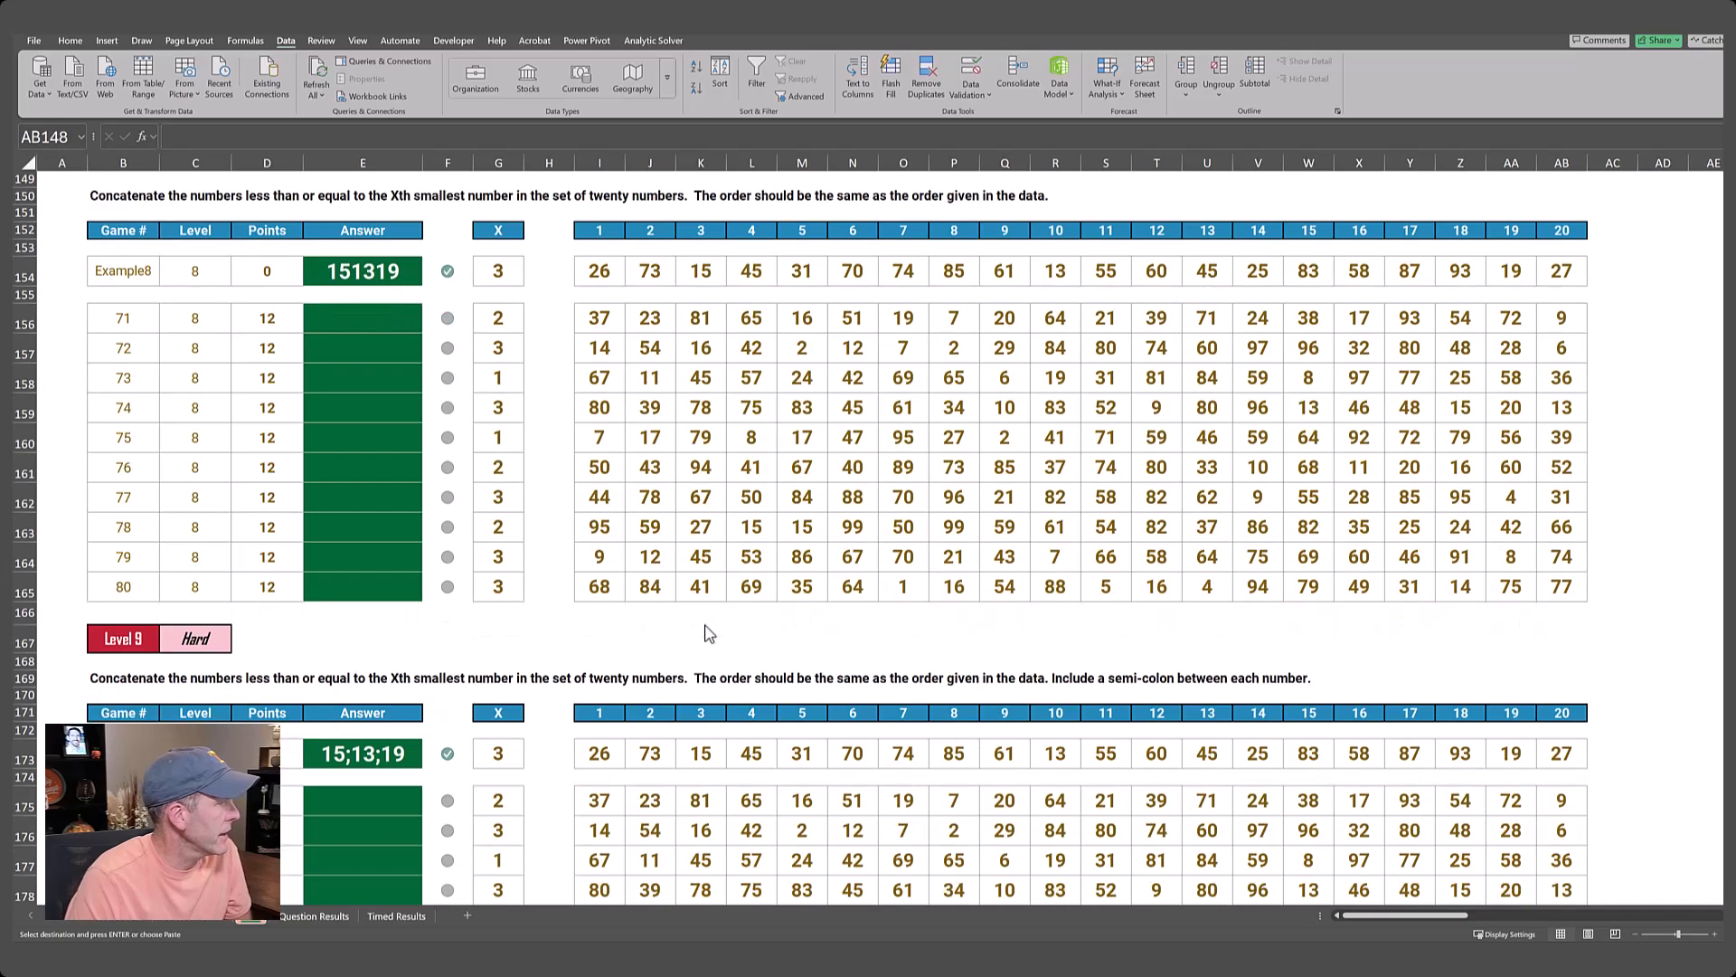
{"action": "scroll", "coordinate": [706, 633], "scroll_direction": "up", "scroll_amount": 2}
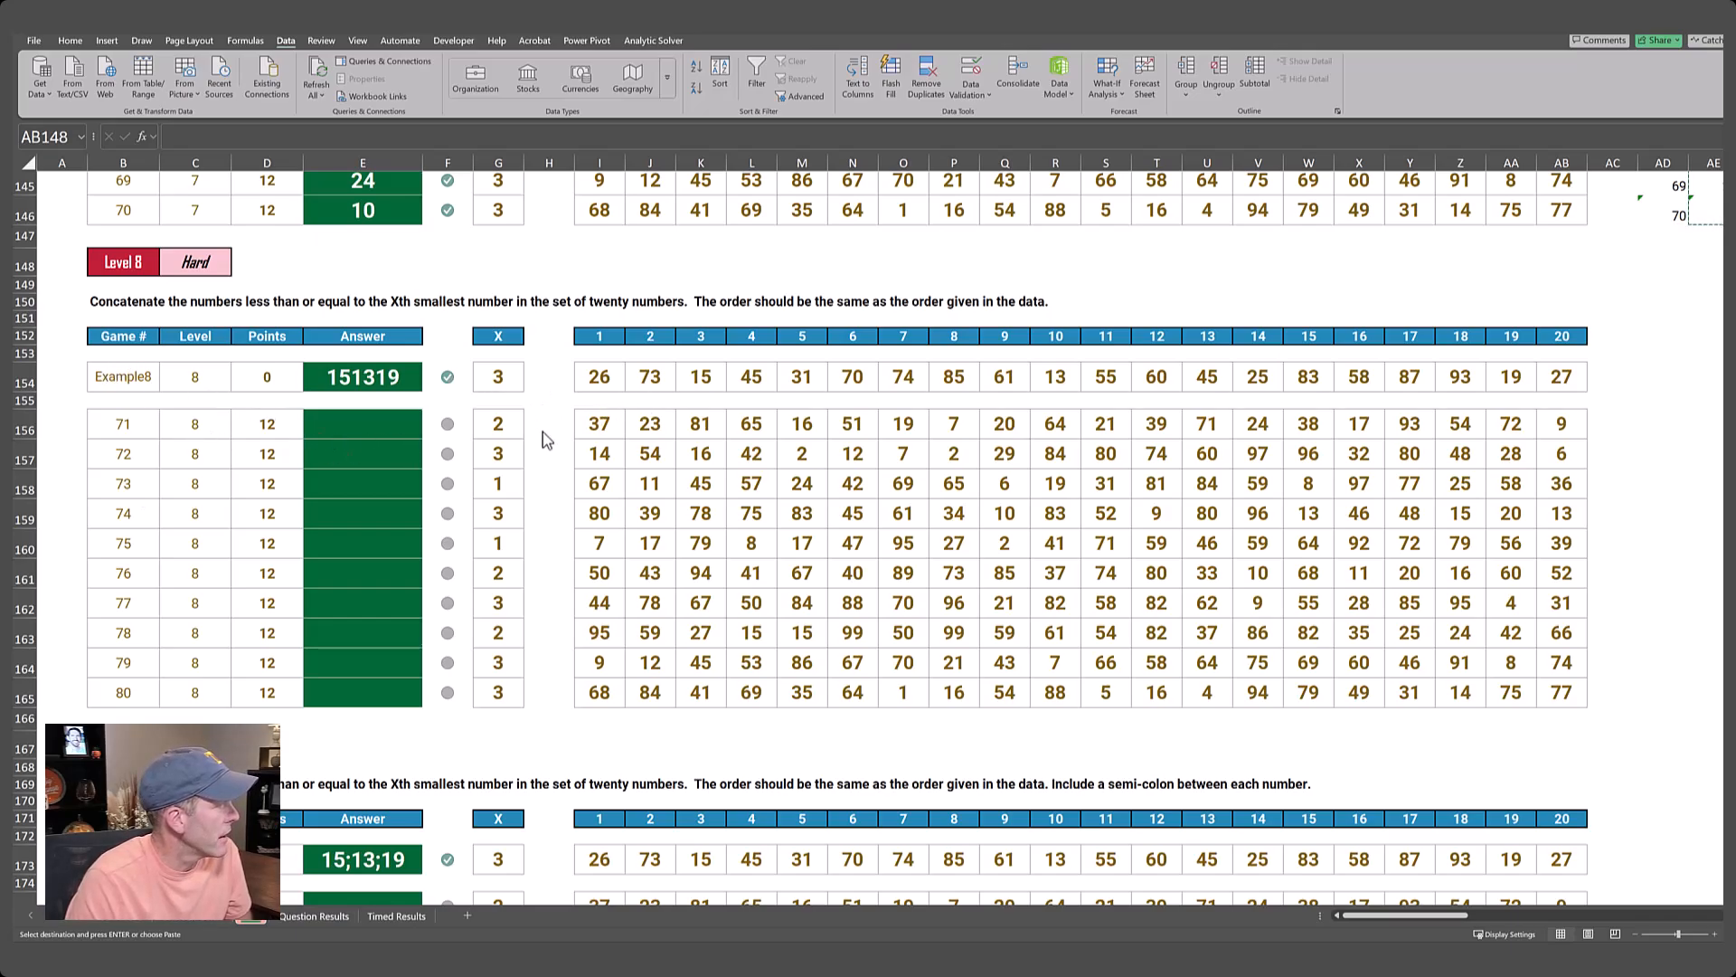
{"action": "scroll", "coordinate": [544, 491], "scroll_direction": "up", "scroll_amount": 3}
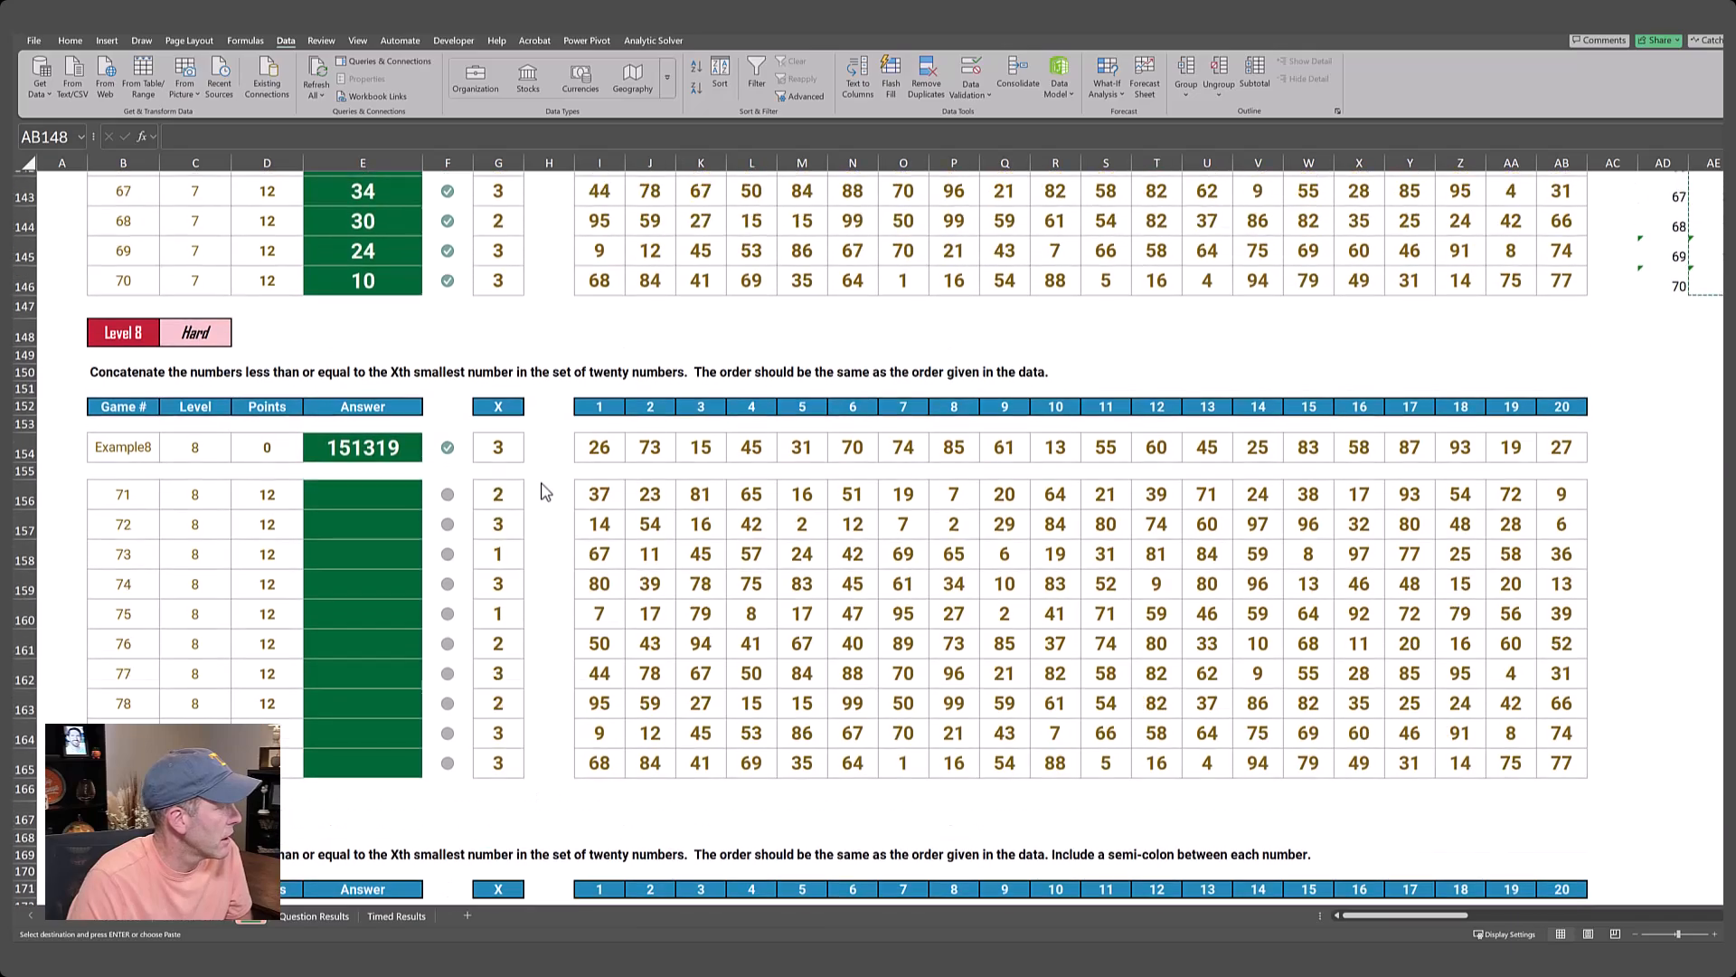
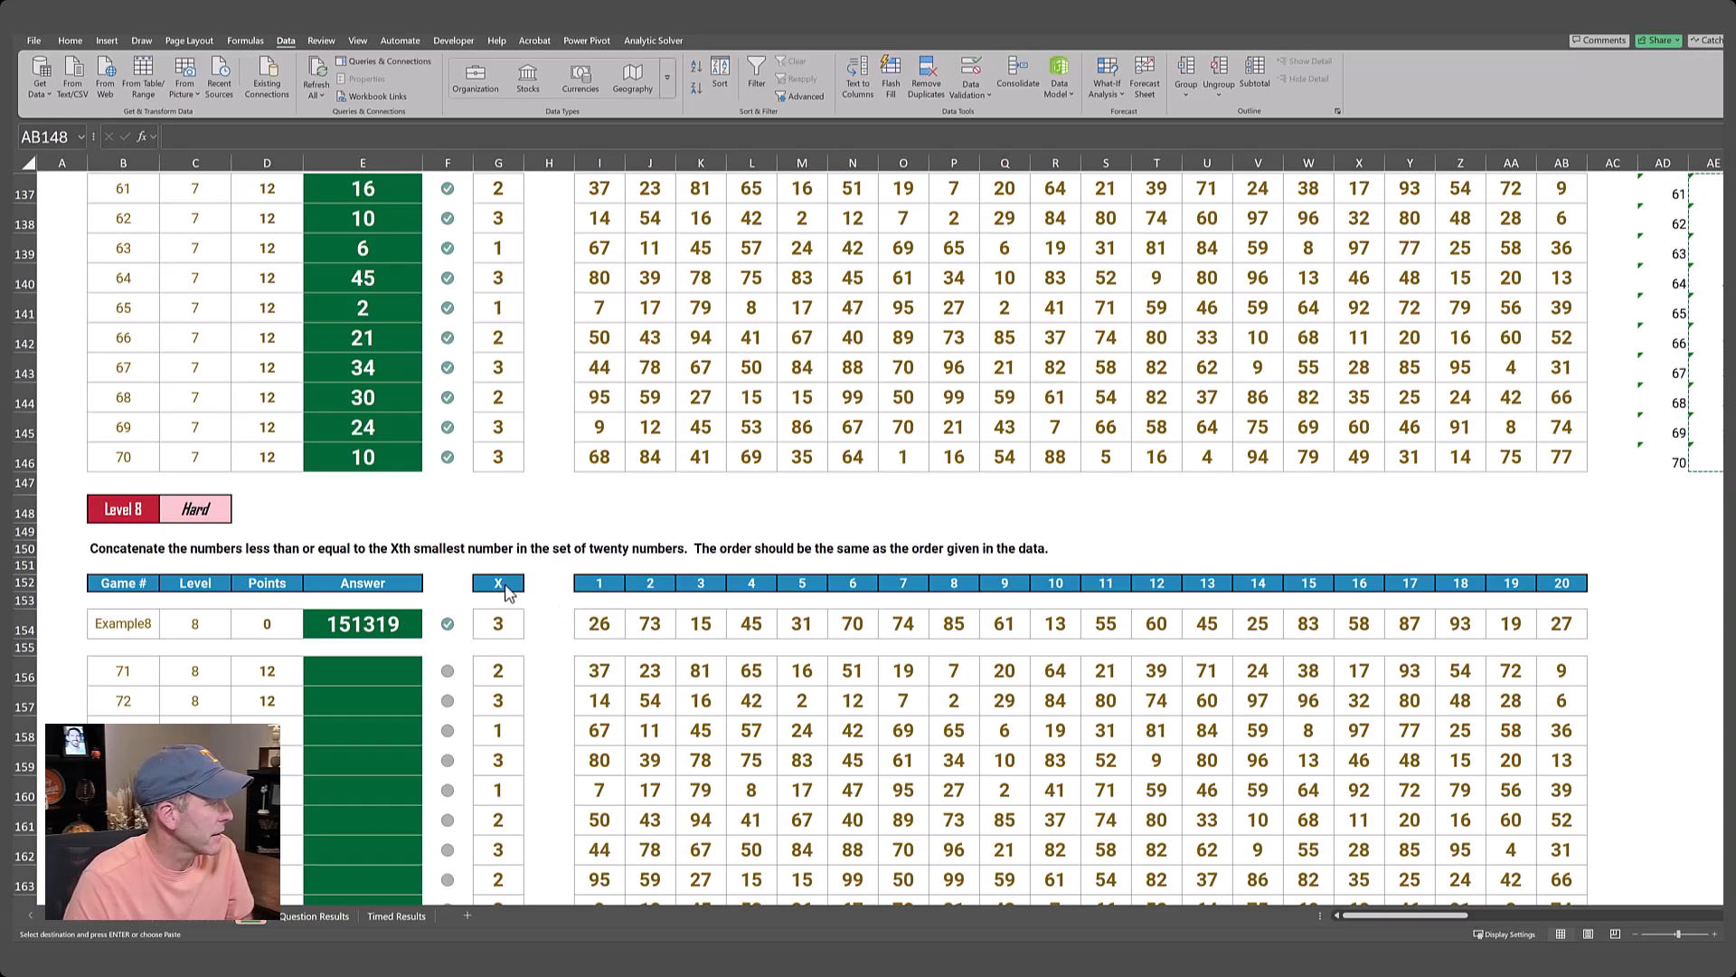
Copy the Level 7 helper block AI133:BE139 and paste it at AI152 beside the Level 8 data.
{"action": "left_click_drag", "start_coordinate": [517, 579], "coordinate": [1562, 622]}
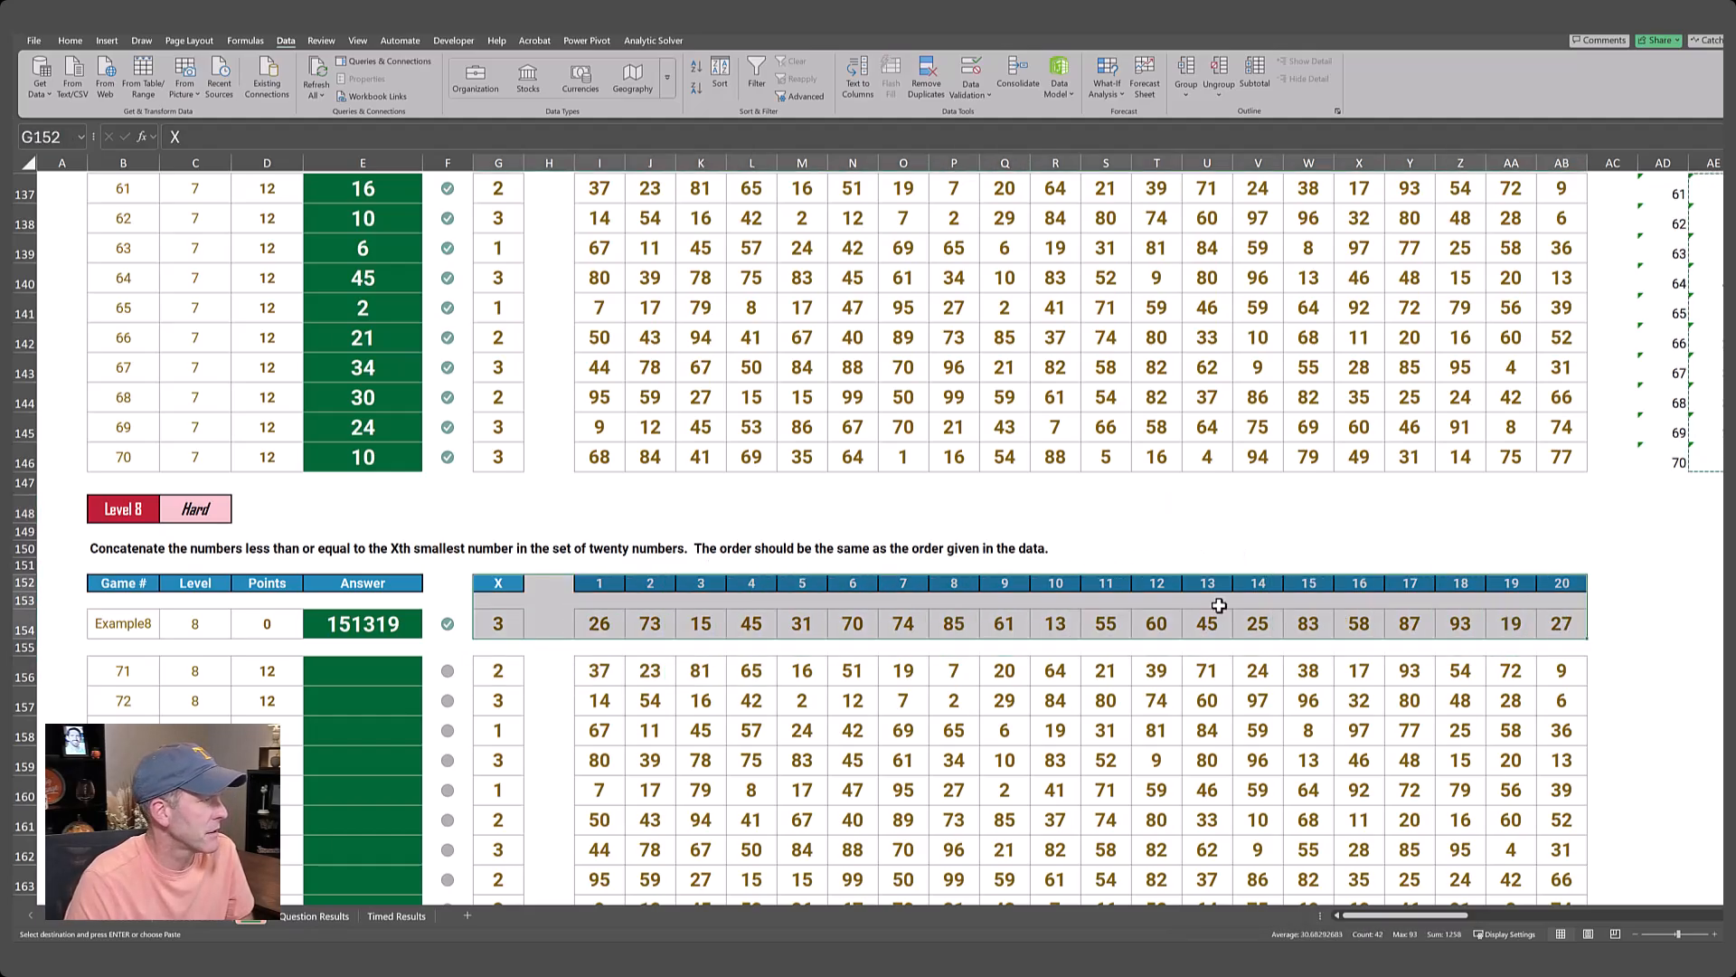
{"action": "scroll", "coordinate": [1218, 605], "scroll_direction": "up", "scroll_amount": 3}
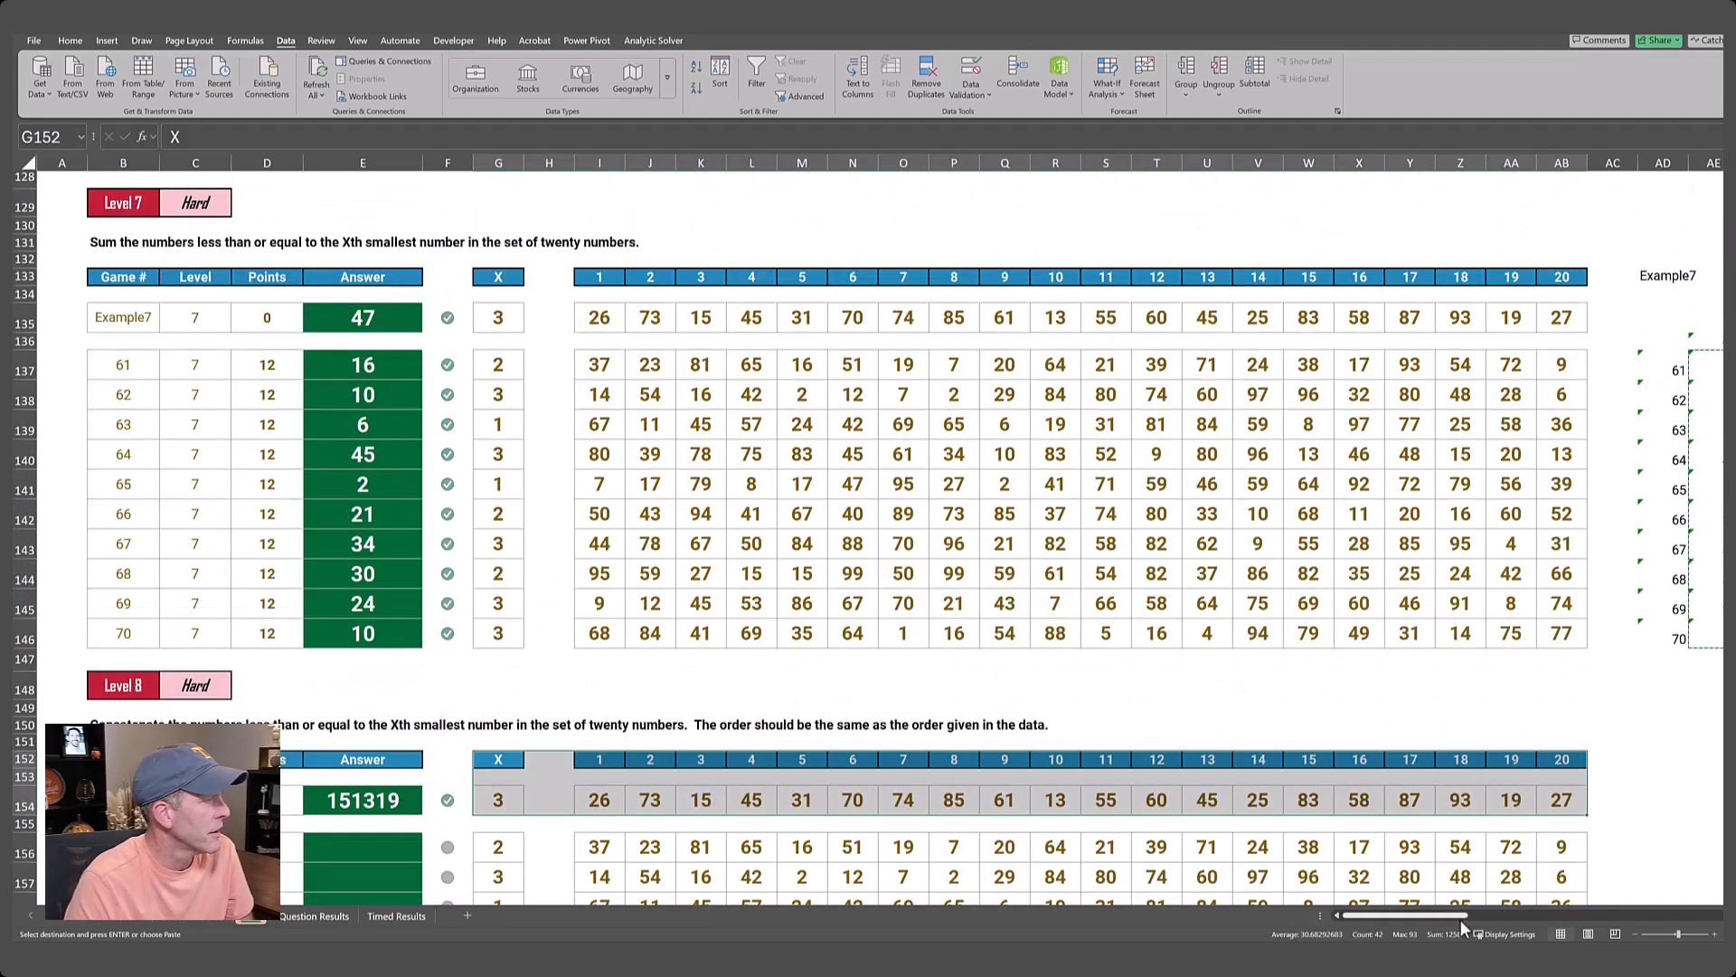
{"action": "left_click_drag", "start_coordinate": [1454, 915], "coordinate": [1501, 908]}
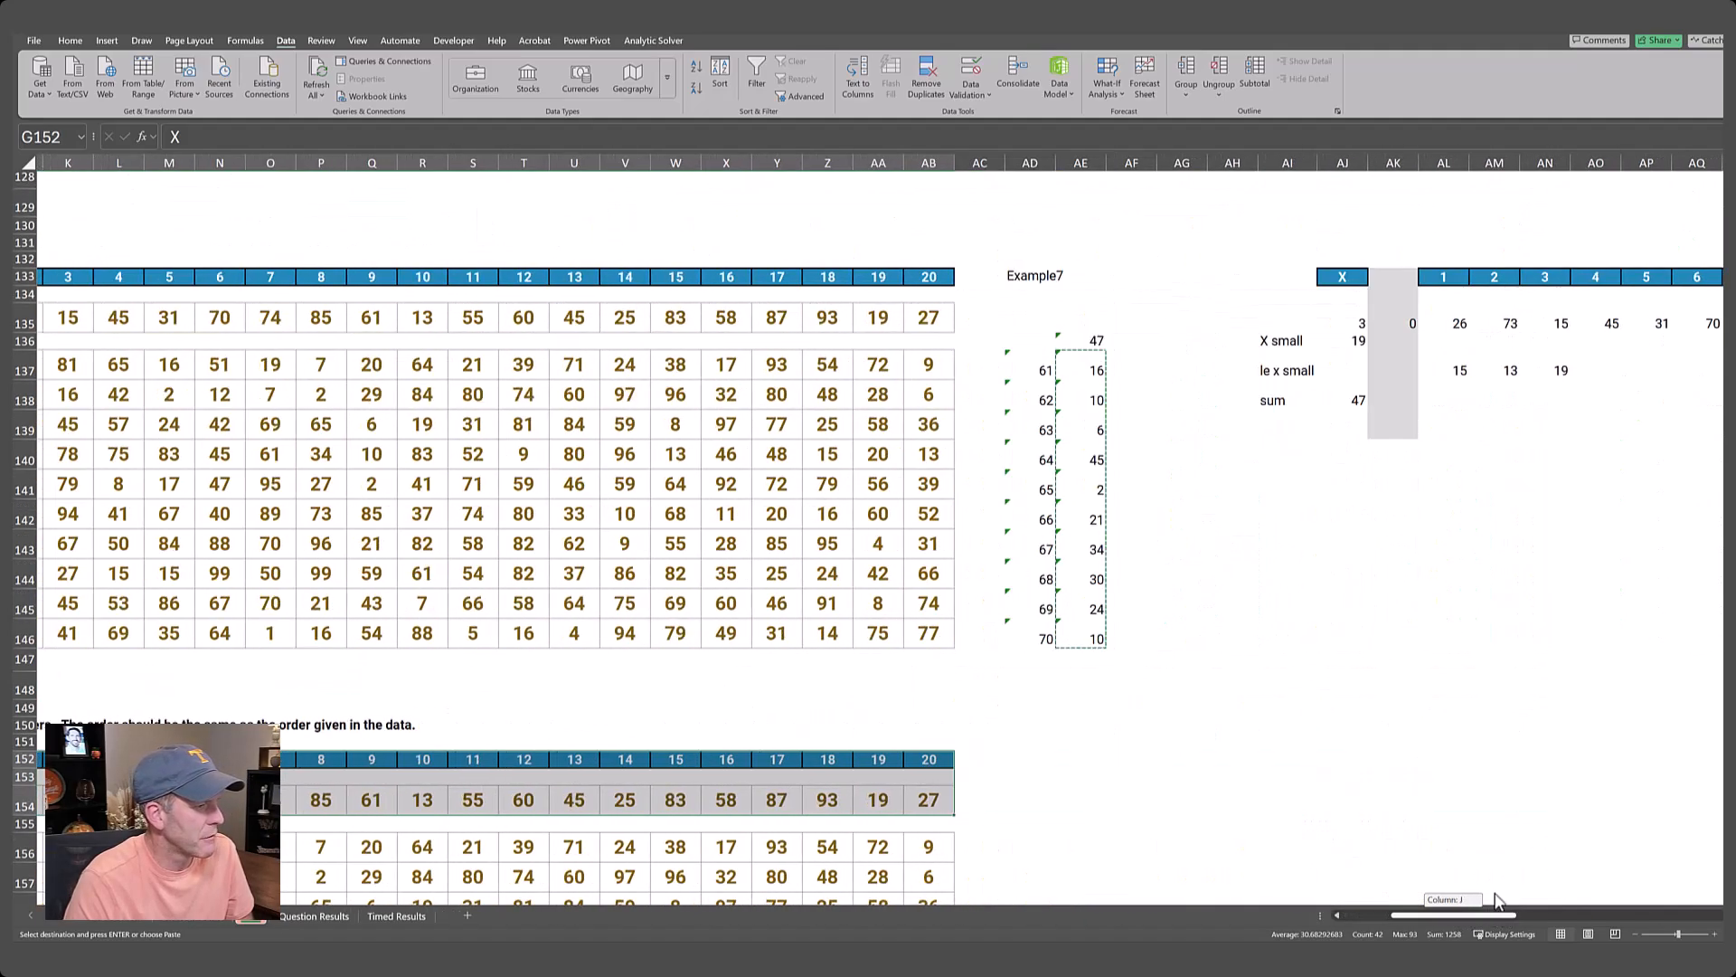
{"action": "left_click_drag", "start_coordinate": [1291, 277], "coordinate": [1457, 425]}
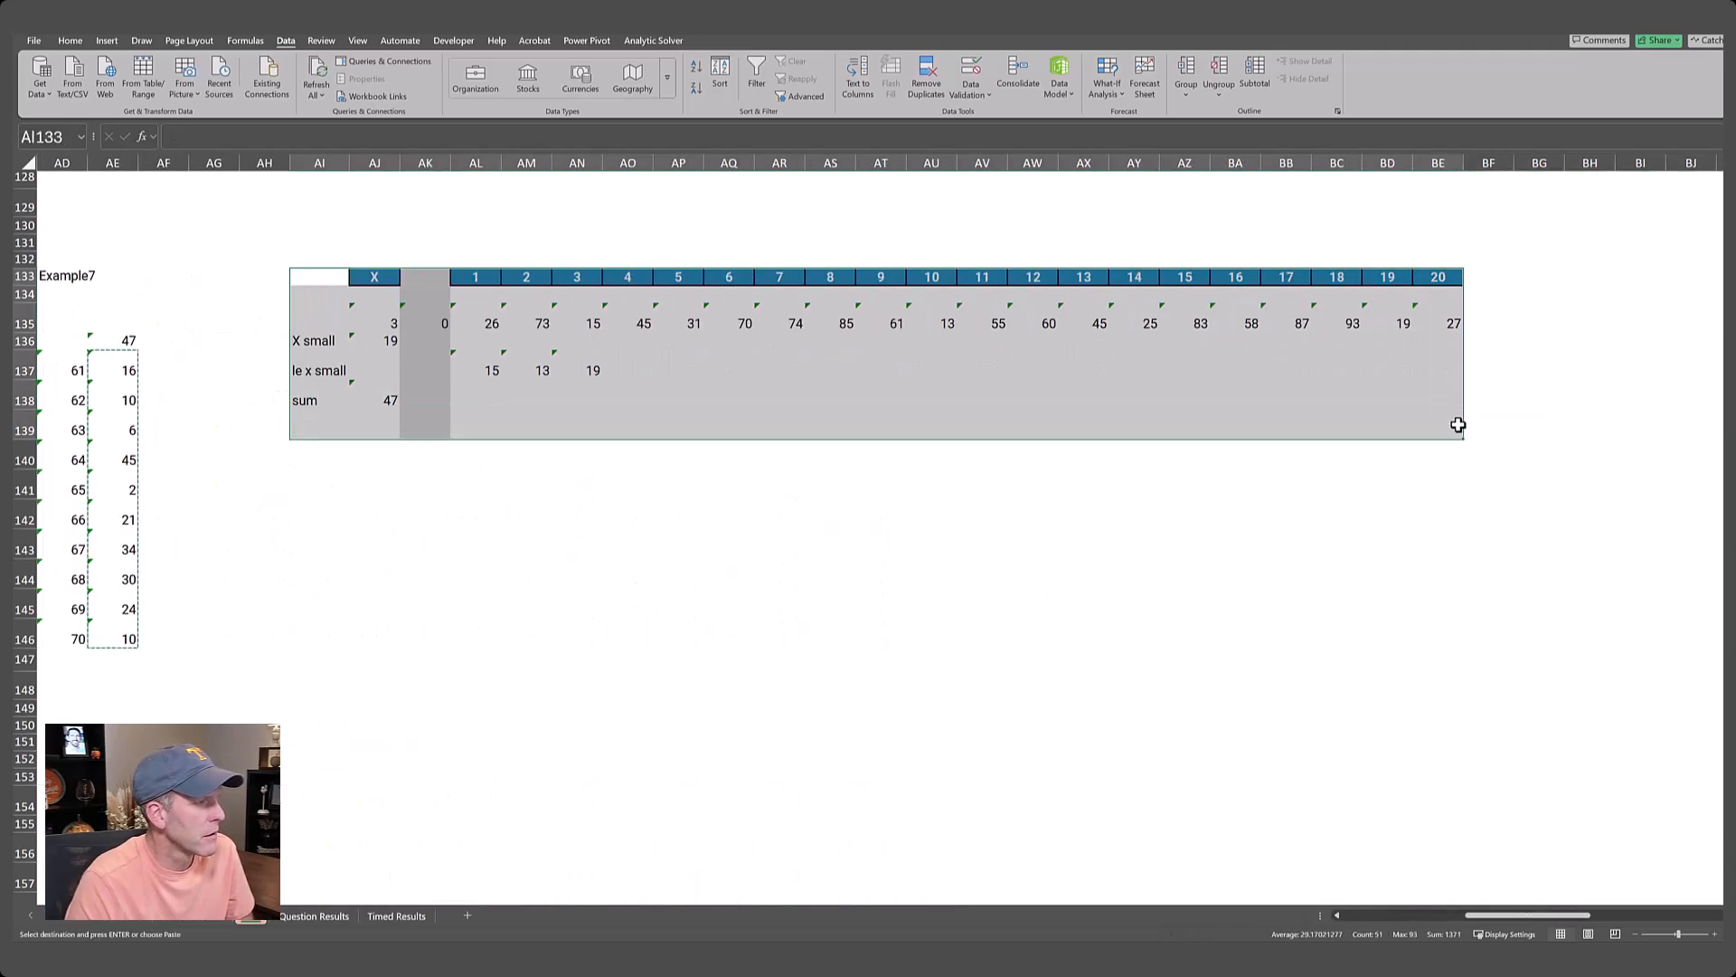
{"action": "key", "text": "ctrl+c"}
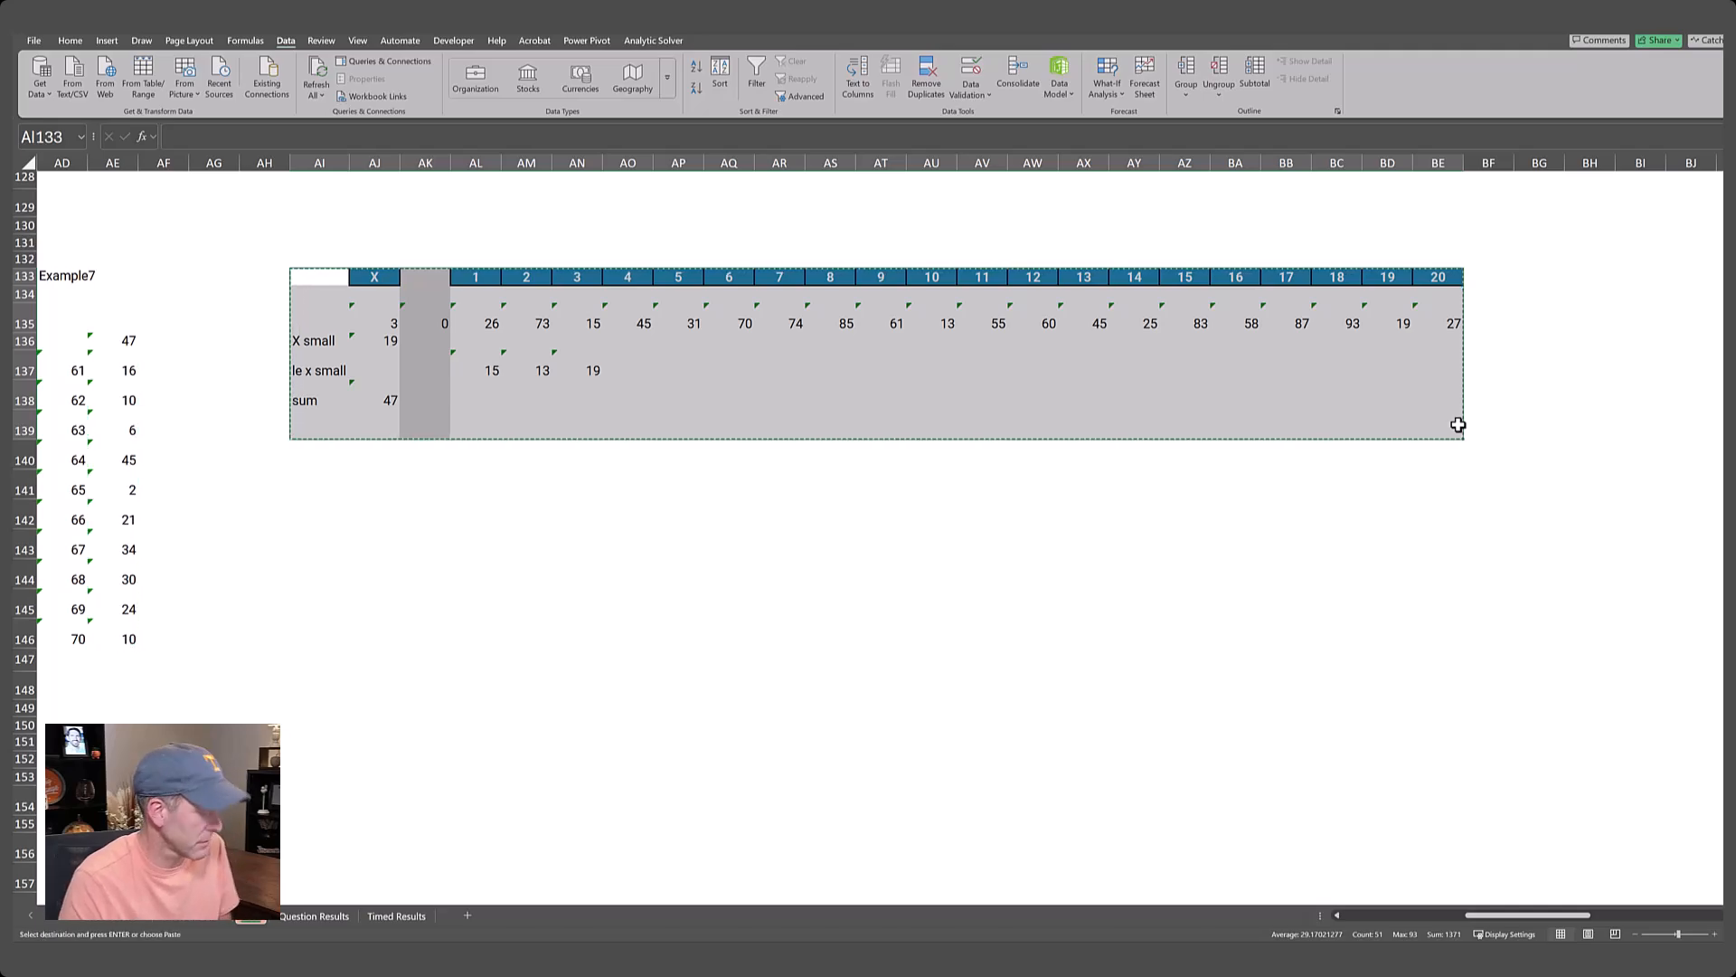
{"action": "key", "text": "Left"}
{"action": "key", "text": "Right"}
{"action": "key", "text": "Down"}
{"action": "key", "text": "Down"}
{"action": "key", "text": "Down"}
{"action": "key", "text": "Left"}
{"action": "key", "text": "Left"}
{"action": "key", "text": "Left"}
{"action": "key", "text": "Left"}
{"action": "key", "text": "Left"}
{"action": "key", "text": "Left"}
{"action": "key", "text": "Left"}
{"action": "key", "text": "Left"}
{"action": "key", "text": "Left"}
{"action": "key", "text": "Left"}
{"action": "key", "text": "Left"}
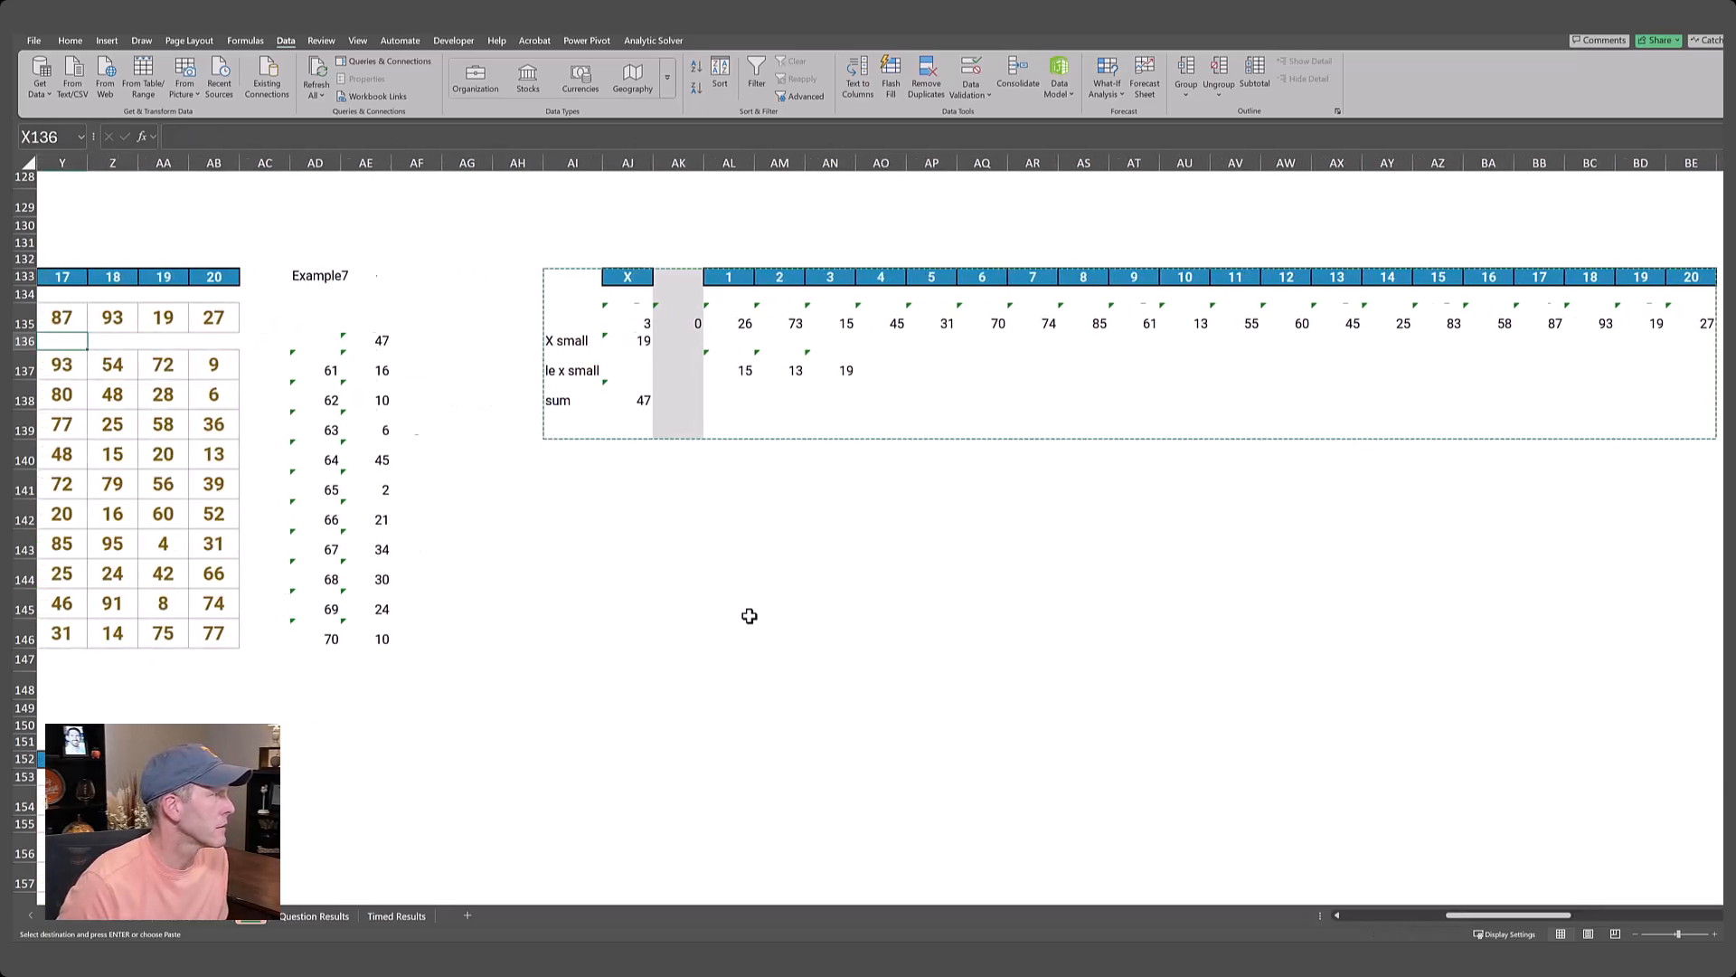
{"action": "key", "text": "Right"}
{"action": "key", "text": "Right"}
{"action": "key", "text": "Right"}
{"action": "key", "text": "Right"}
{"action": "key", "text": "Right"}
{"action": "key", "text": "Right"}
{"action": "key", "text": "Right"}
{"action": "key", "text": "Right"}
{"action": "key", "text": "Right"}
{"action": "key", "text": "Right"}
{"action": "key", "text": "Right"}
{"action": "key", "text": "Up"}
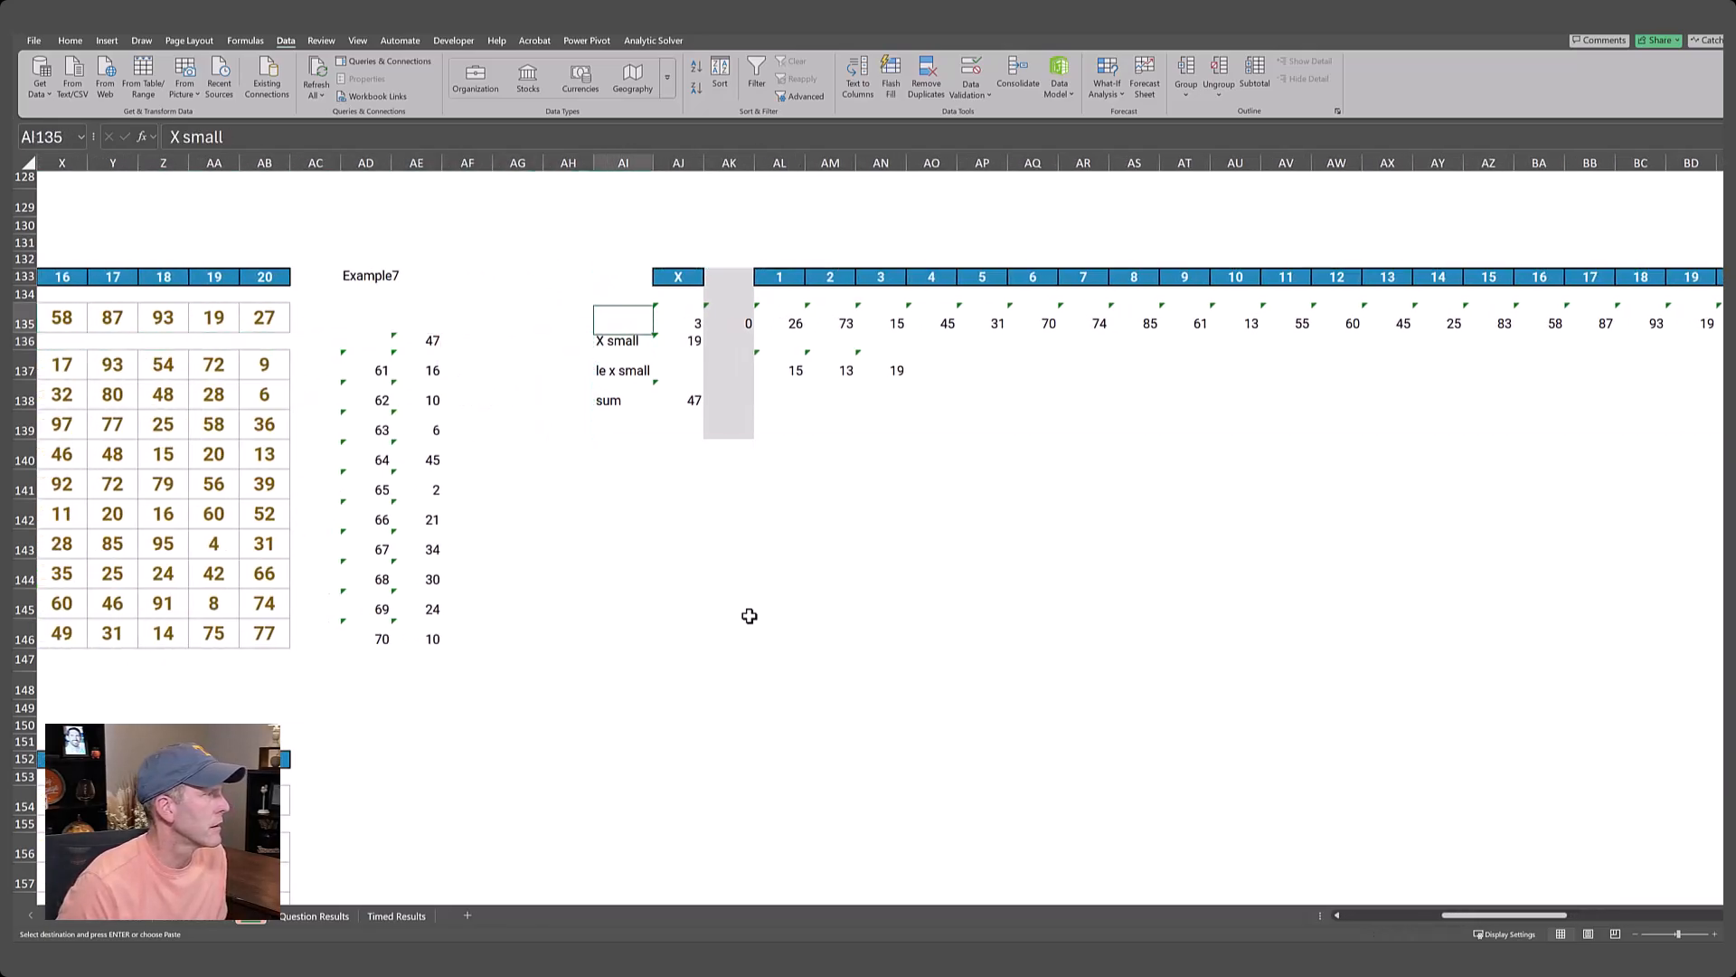
{"action": "key", "text": "Down"}
{"action": "key", "text": "Down"}
{"action": "key", "text": "Down"}
{"action": "key", "text": "Down"}
{"action": "key", "text": "Down"}
{"action": "key", "text": "Down"}
{"action": "key", "text": "Down"}
{"action": "key", "text": "Down"}
{"action": "key", "text": "Down"}
{"action": "key", "text": "Down"}
{"action": "key", "text": "Down"}
{"action": "key", "text": "Down"}
{"action": "key", "text": "Down"}
{"action": "key", "text": "Down"}
{"action": "key", "text": "Down"}
{"action": "key", "text": "Down"}
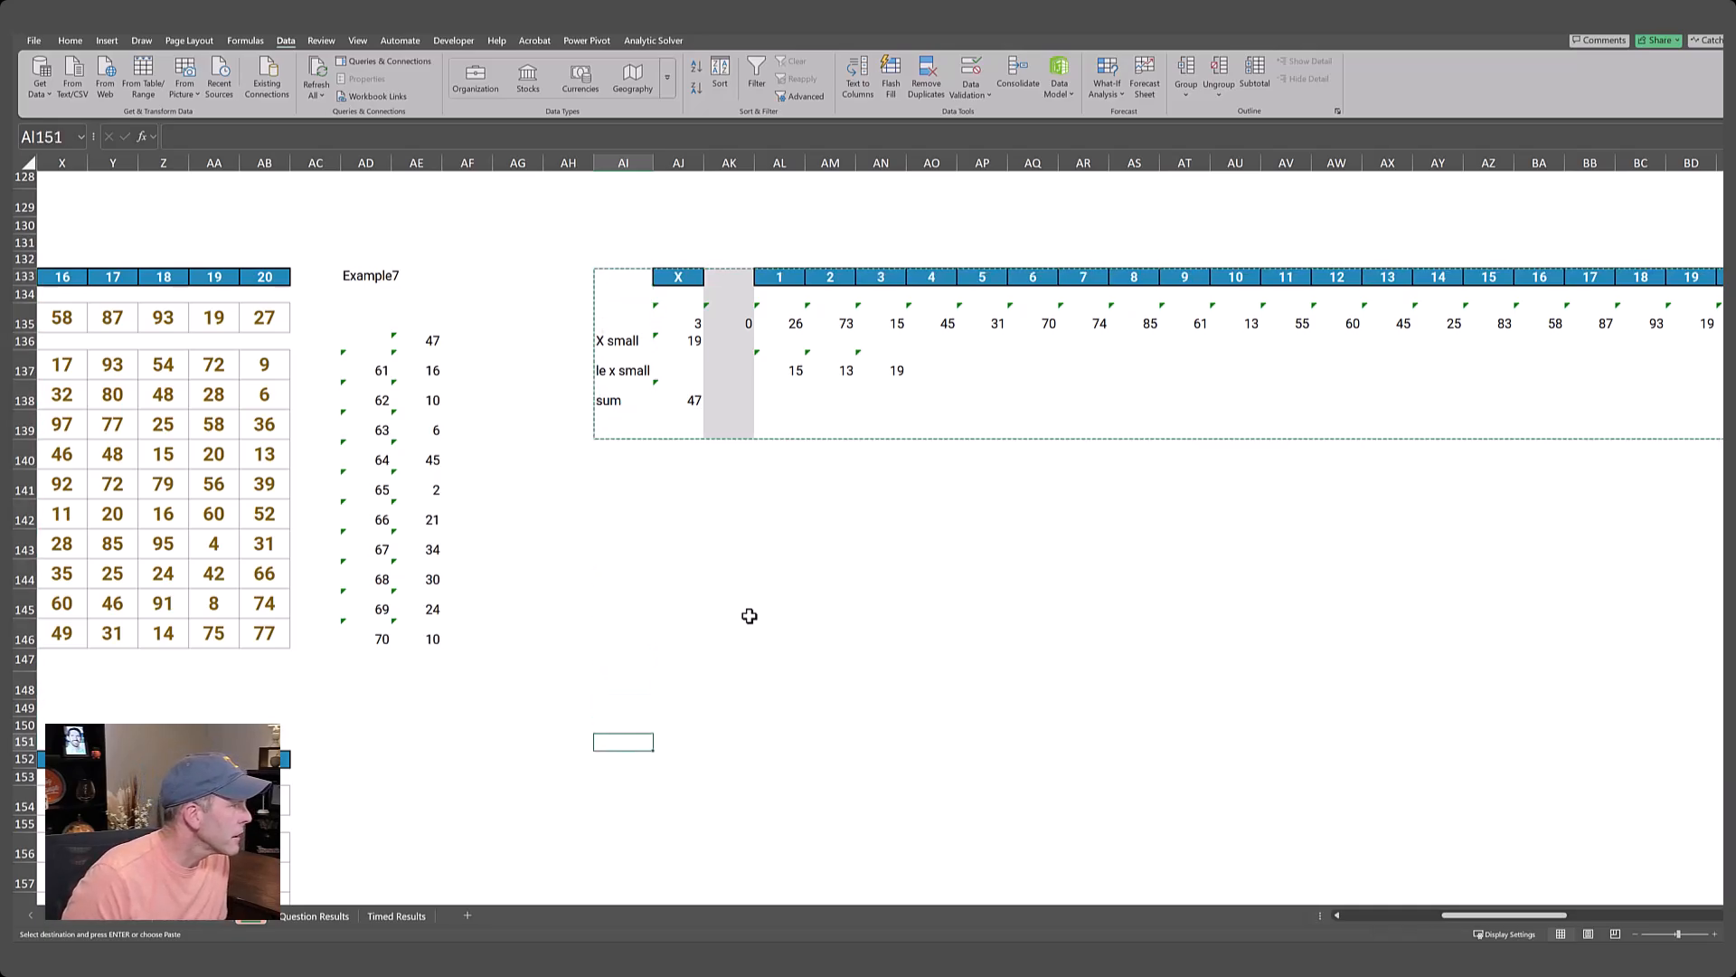
{"action": "key", "text": "Down"}
{"action": "key", "text": "ctrl+v"}
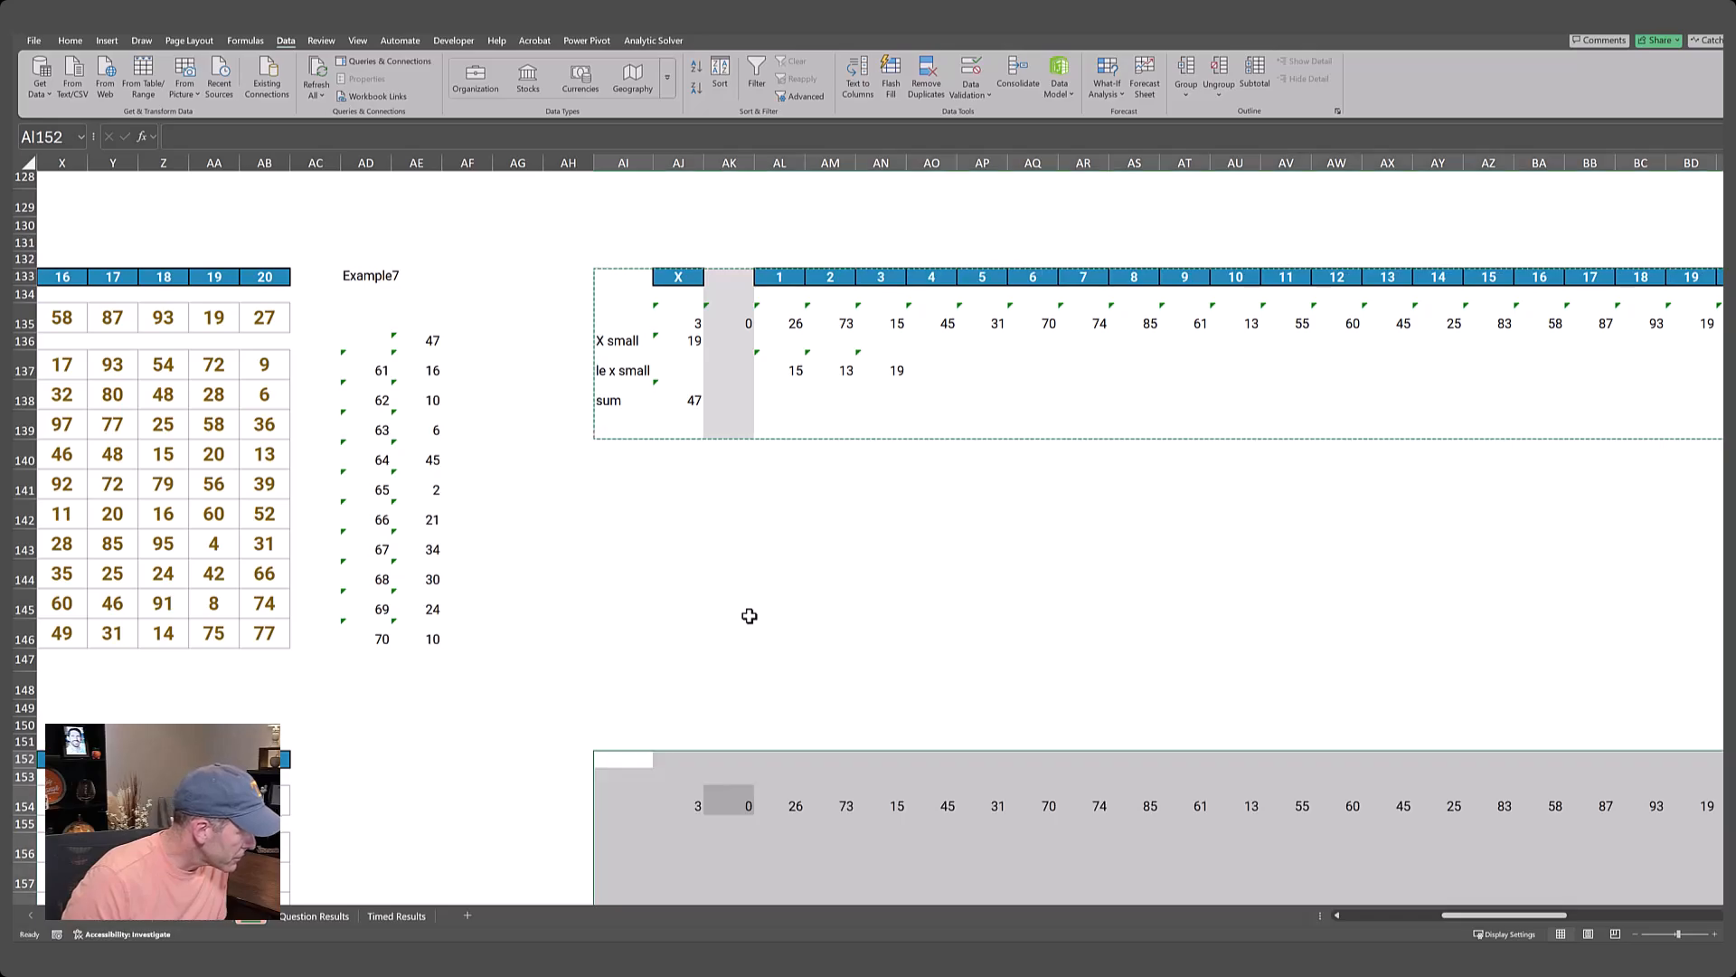
Enter the lookup label Example8 in AD152 for the Level 8 helper block.
{"action": "key", "text": "Left"}
{"action": "key", "text": "Left"}
{"action": "key", "text": "Left"}
{"action": "key", "text": "Left"}
{"action": "key", "text": "Left"}
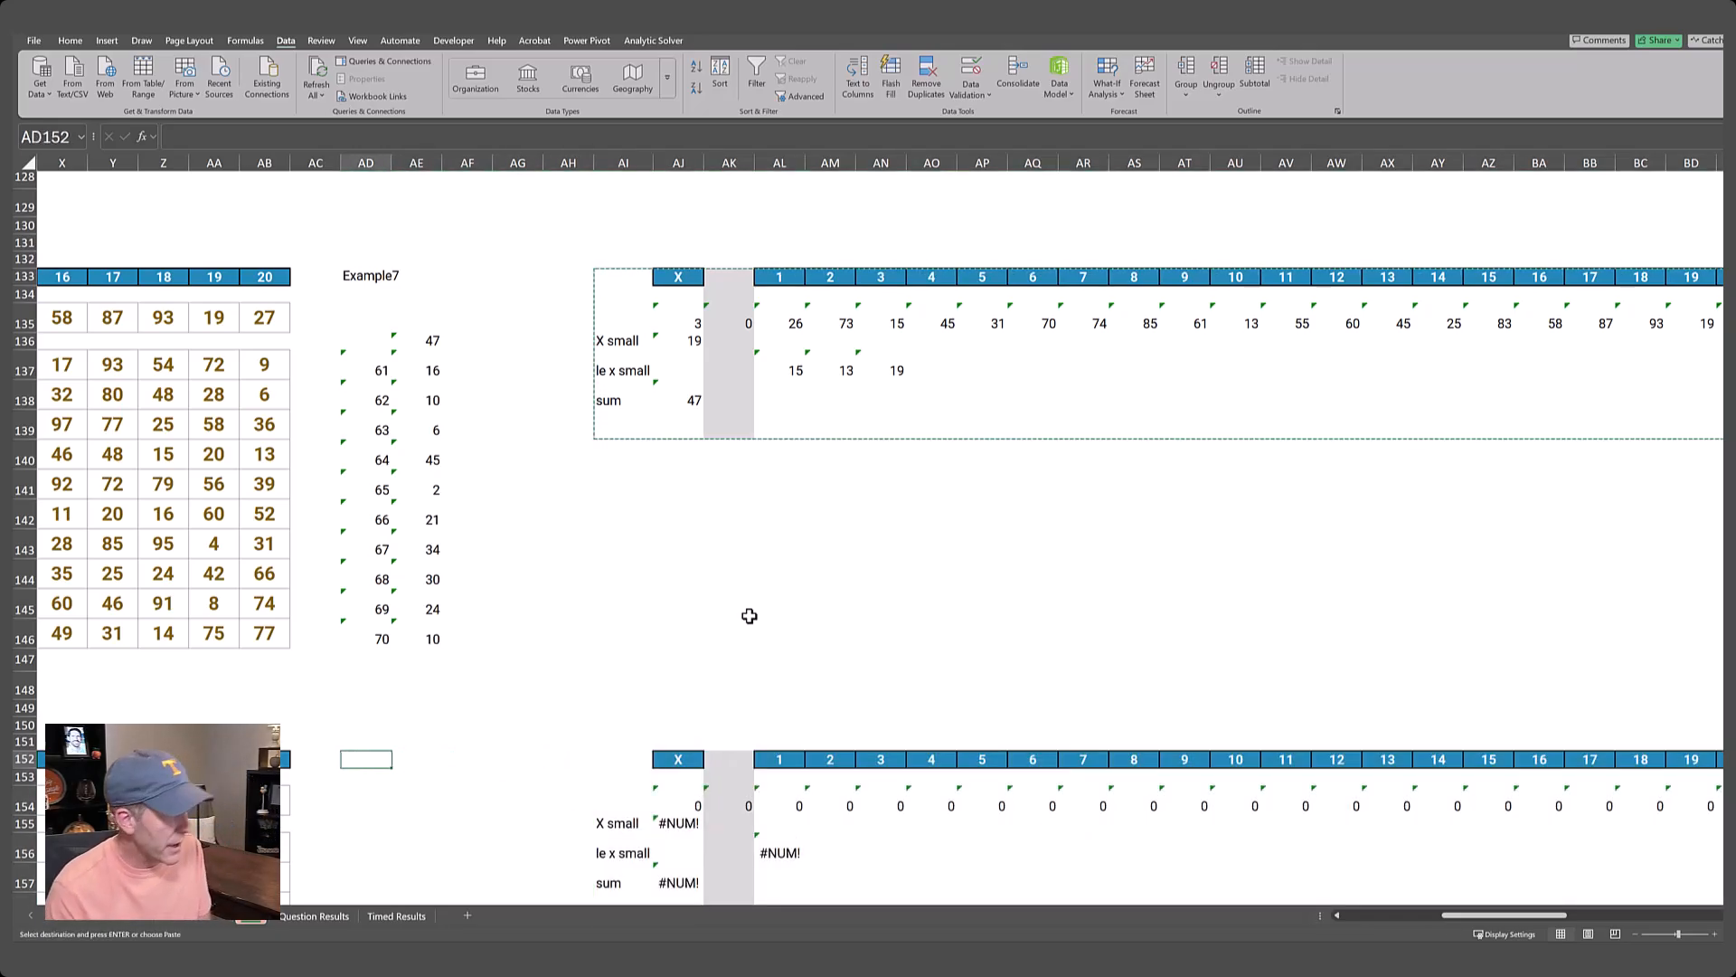
{"action": "type", "text": "Exampl"}
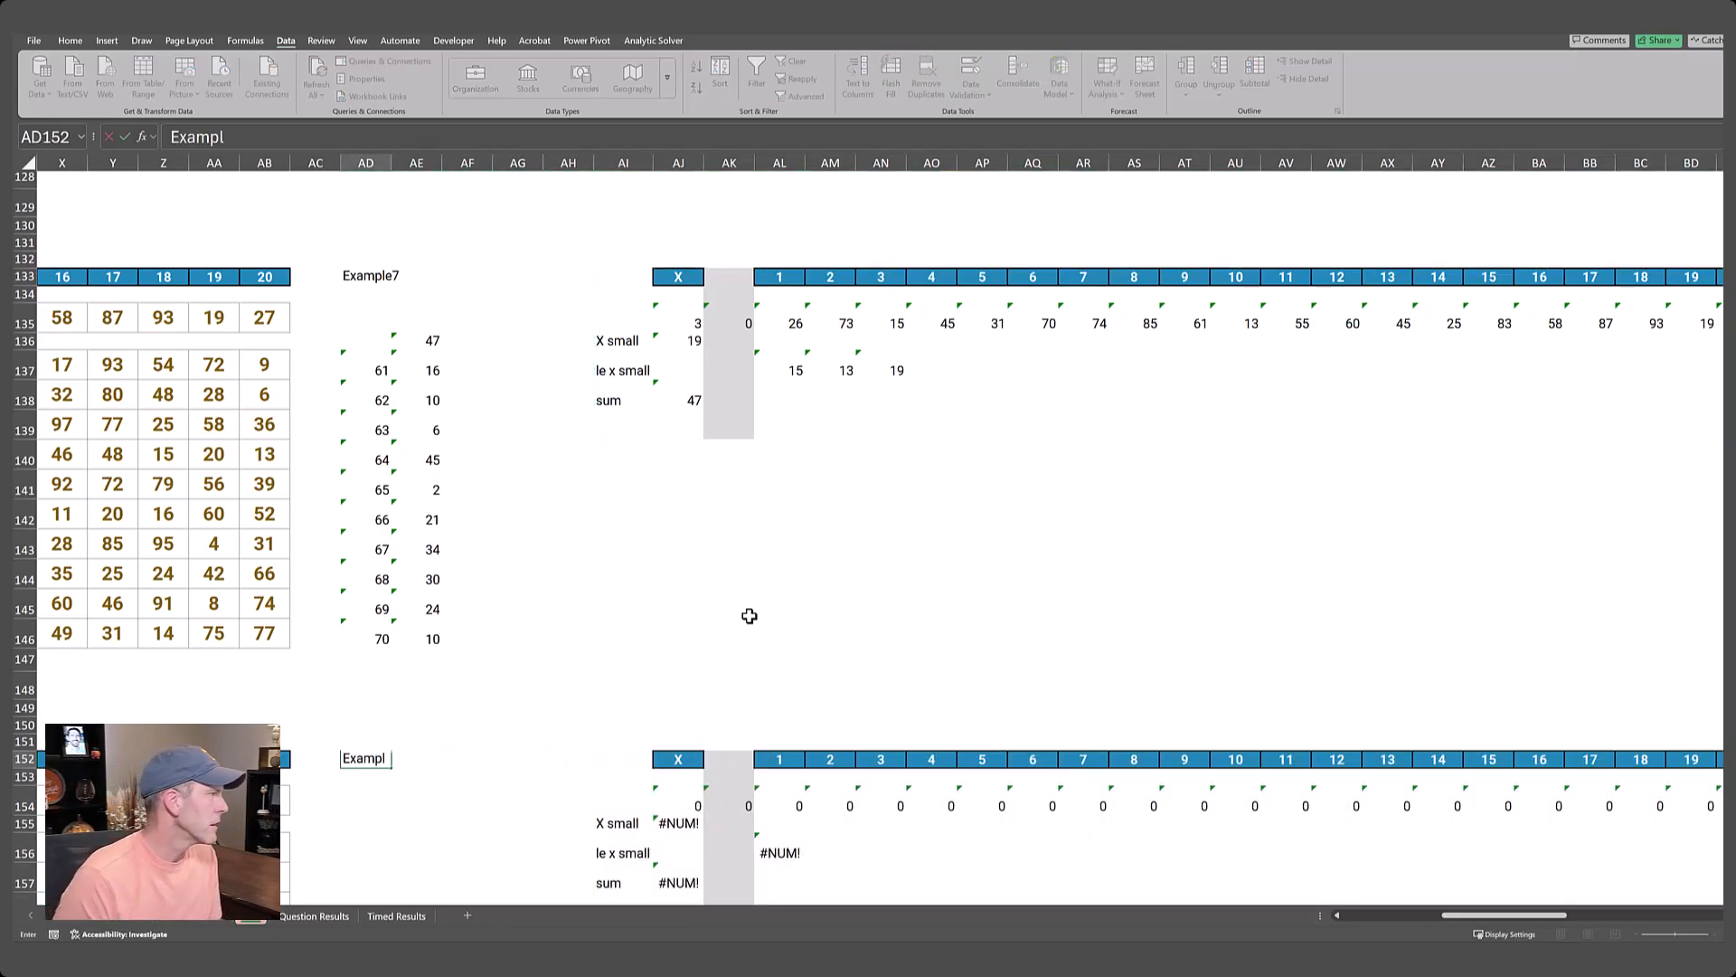
{"action": "type", "text": "e8"}
{"action": "key", "text": "Return"}
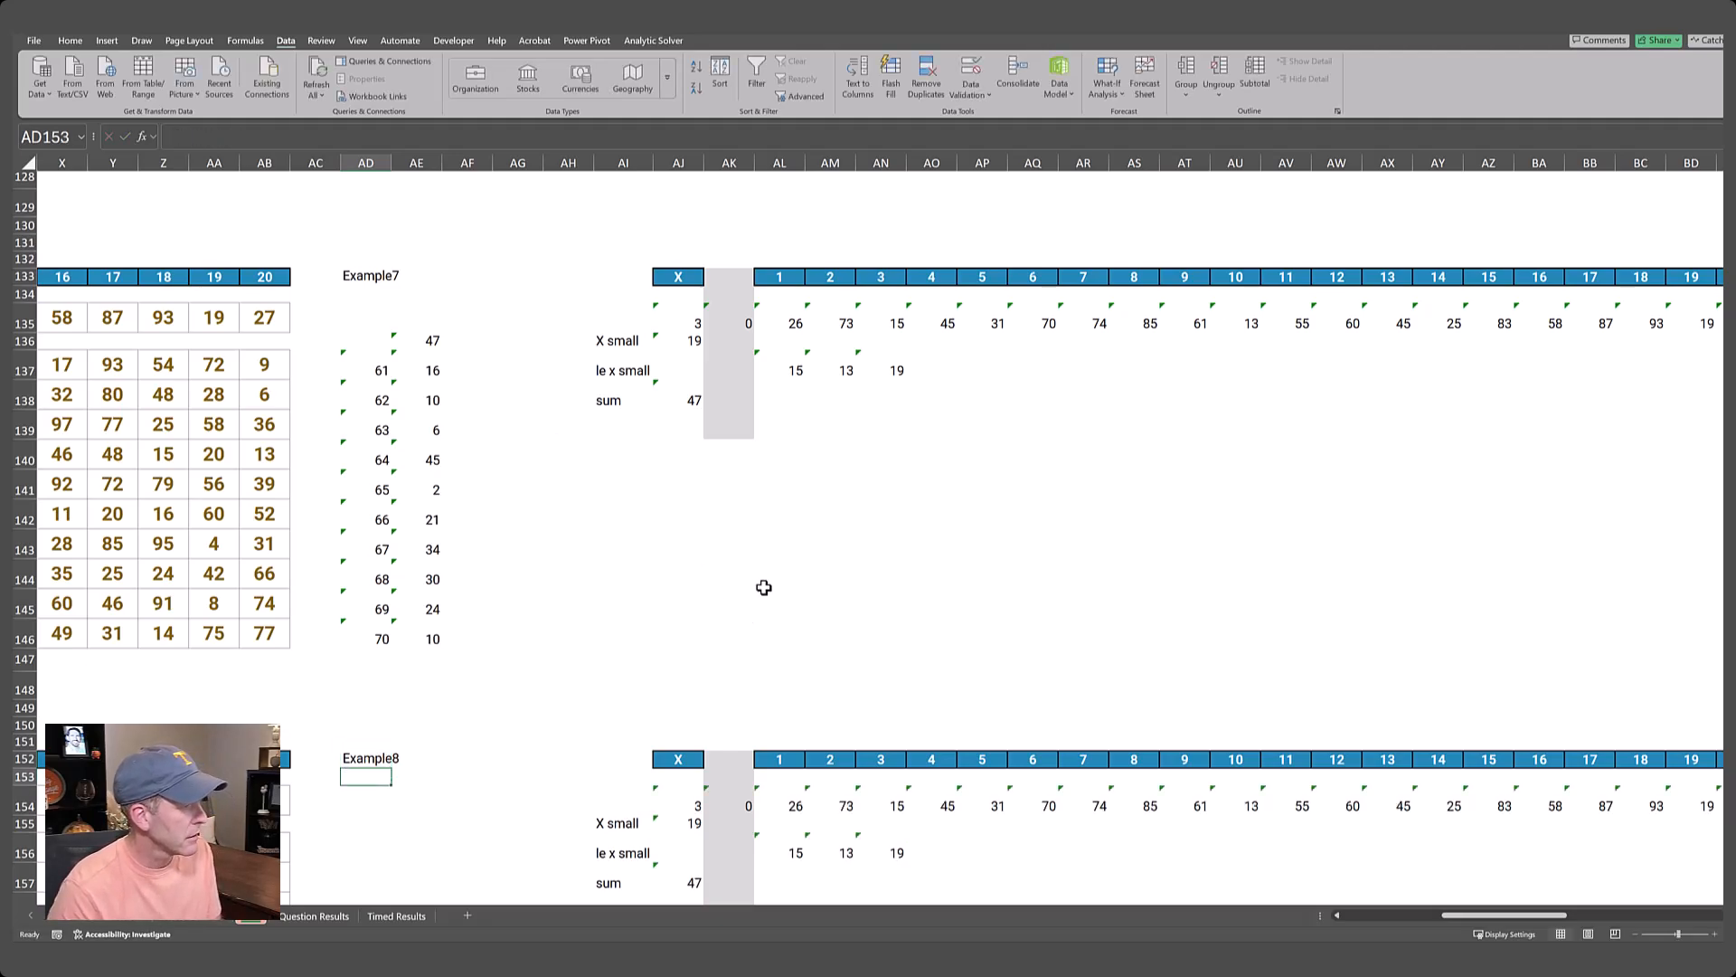
Clear the copied sum label and formula in AI157:AJ157 and label the row concat in AI157.
{"action": "scroll", "coordinate": [758, 588], "scroll_direction": "down", "scroll_amount": 3}
{"action": "left_click", "coordinate": [795, 638]}
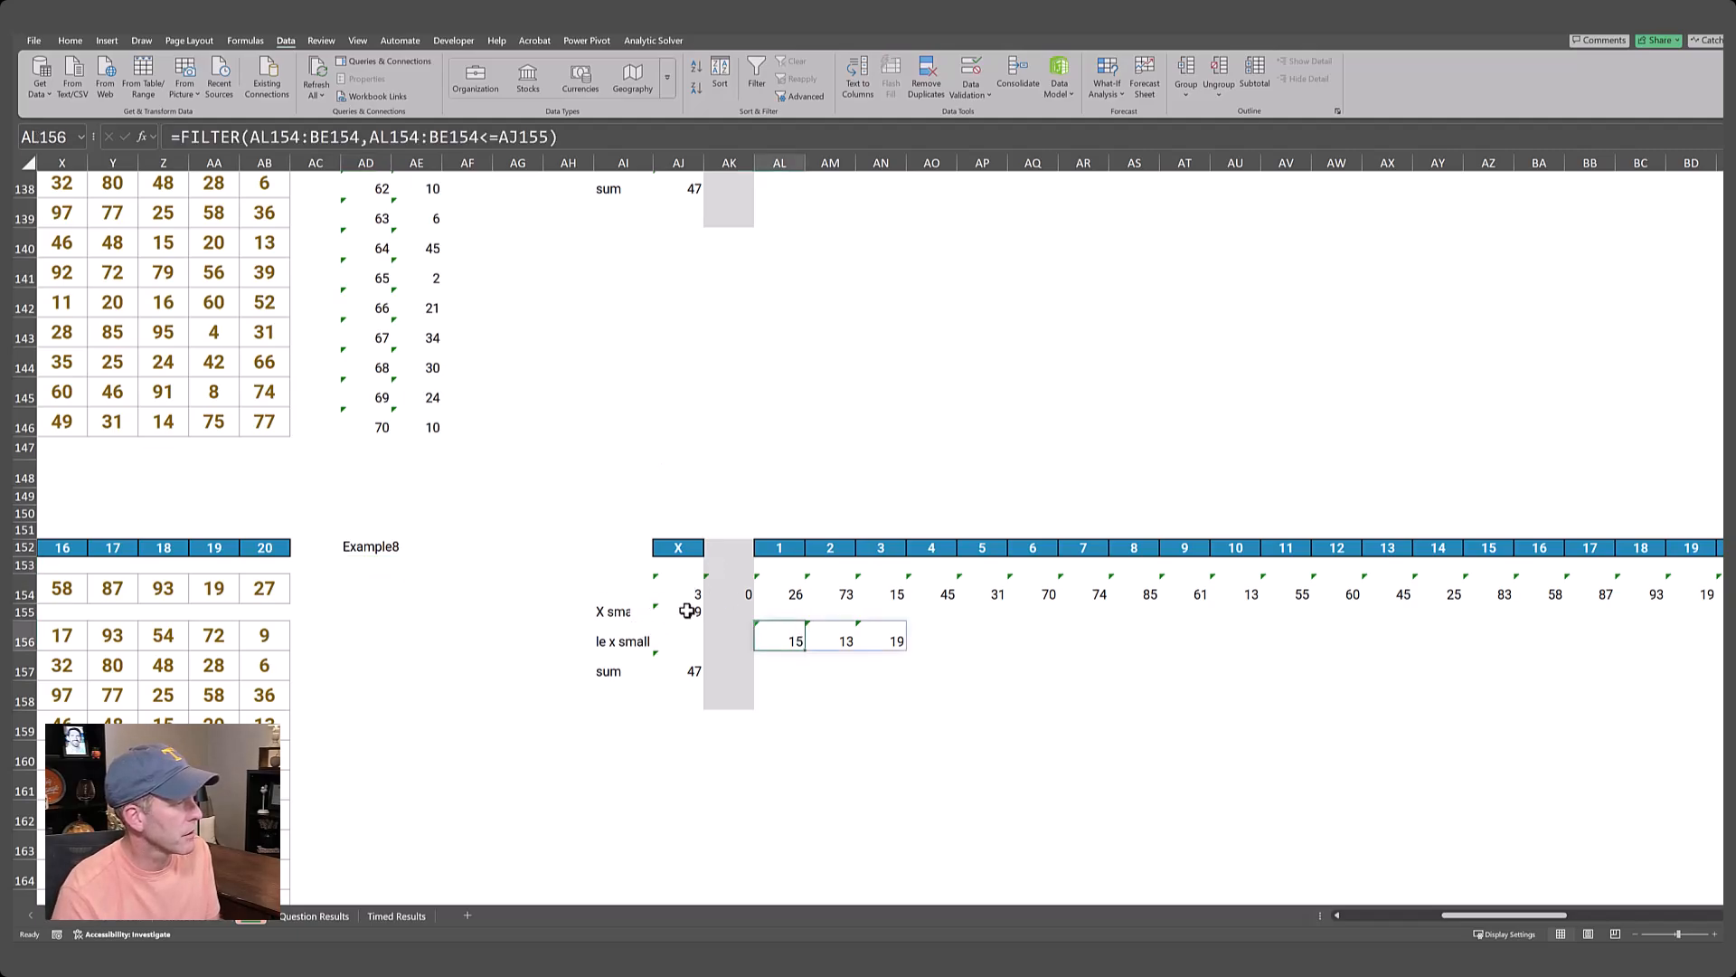
{"action": "left_click", "coordinate": [687, 611]}
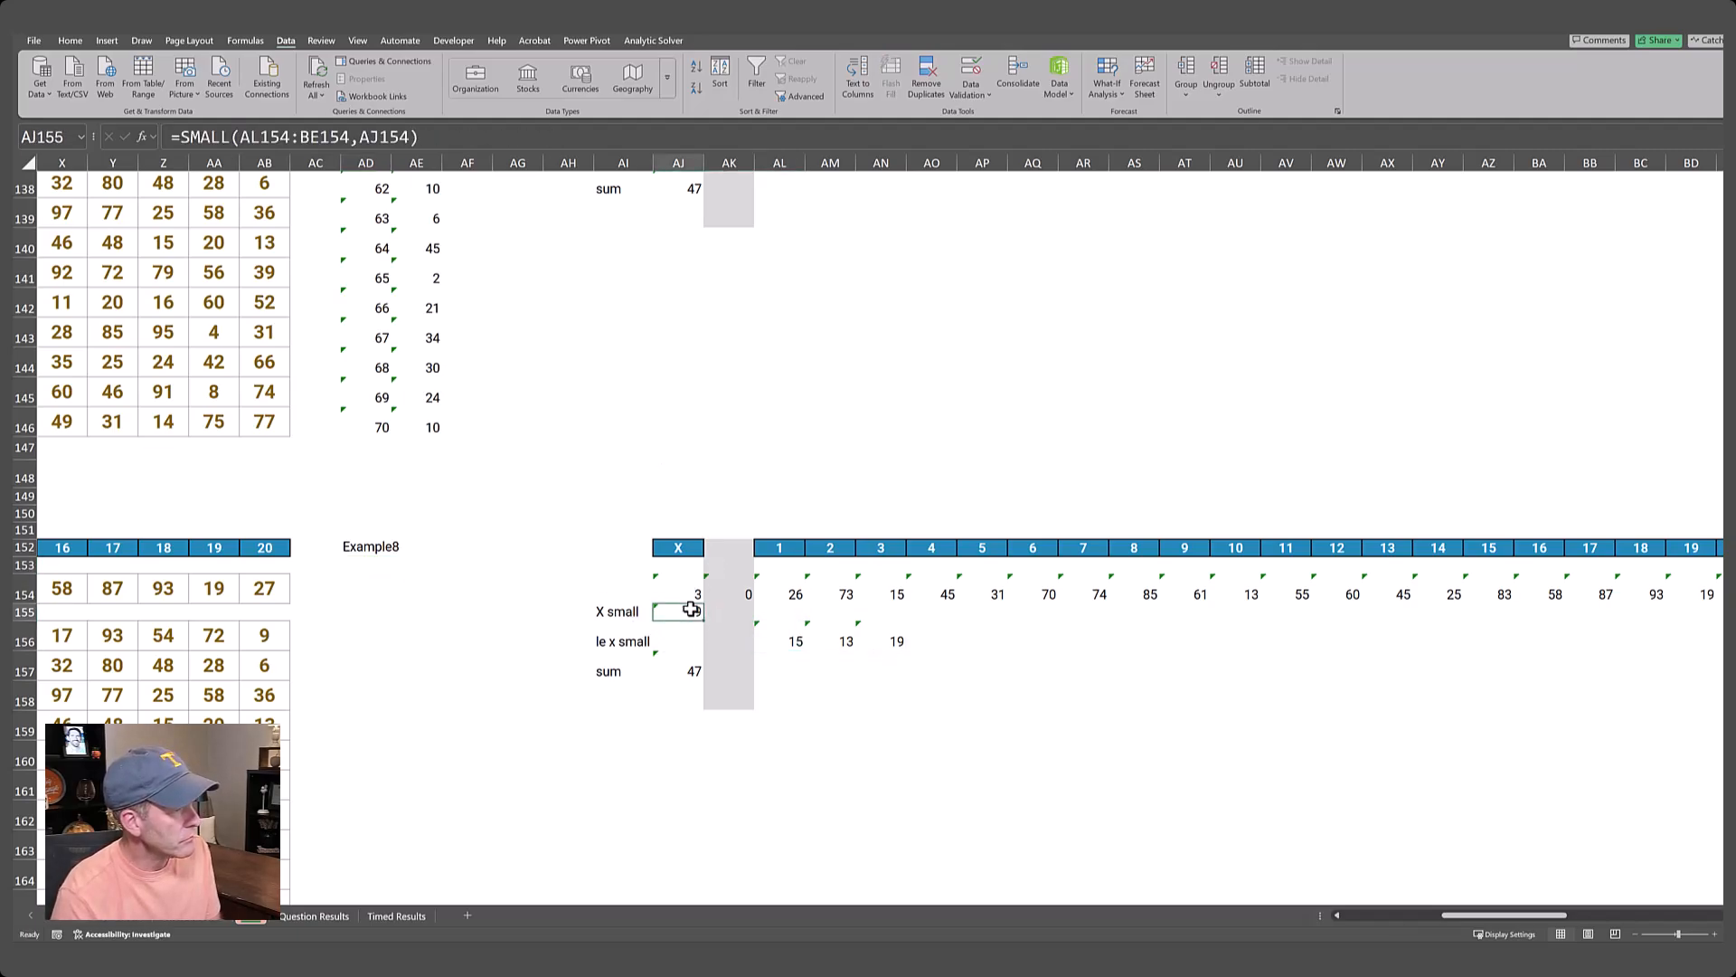
{"action": "key", "text": "Down"}
{"action": "key", "text": "Right"}
{"action": "key", "text": "Right"}
{"action": "key", "text": "Right"}
{"action": "key", "text": "Right"}
{"action": "key", "text": "Down"}
{"action": "key", "text": "Left"}
{"action": "key", "text": "Left"}
{"action": "key", "text": "Left"}
{"action": "key", "text": "Left"}
{"action": "key", "text": "shift+Left"}
{"action": "key", "text": "shift+Left"}
{"action": "key", "text": "shift+Right"}
{"action": "key", "text": "Delete"}
{"action": "key", "text": "shift+Right"}
{"action": "key", "text": "Left"}
{"action": "type", "text": "conca"}
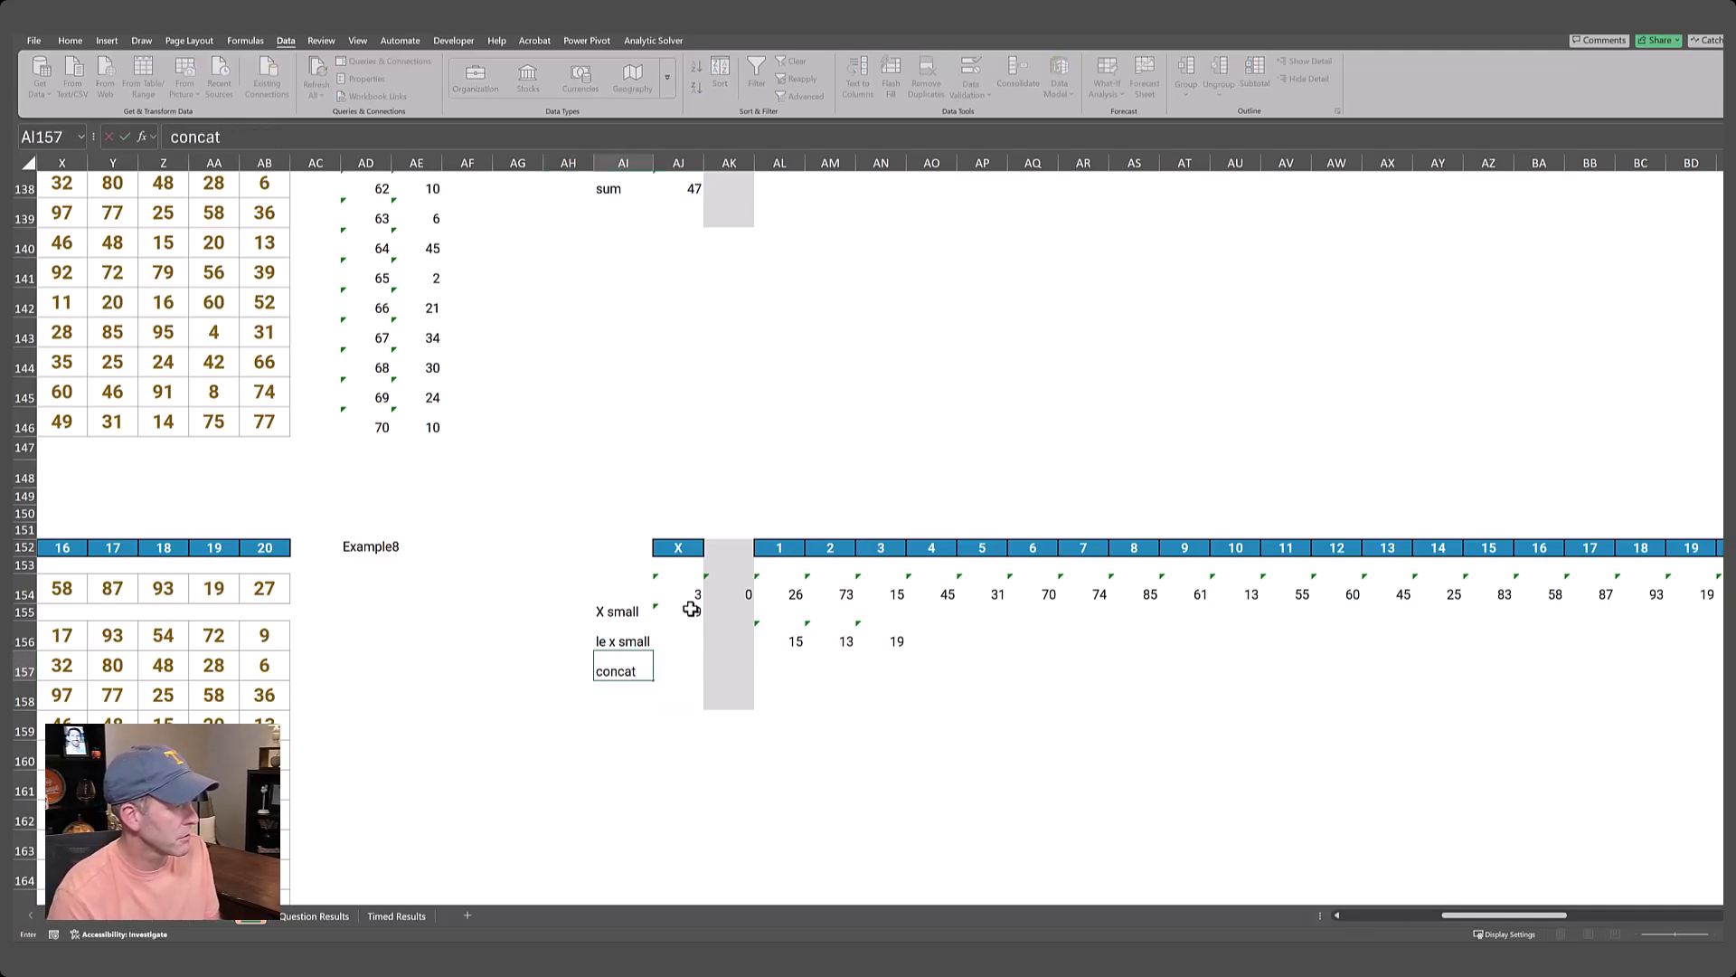
{"action": "key", "text": "Tab"}
Join the filtered numbers in AJ157 without a delimiter using =TEXTJOIN("",,AL156#).
{"action": "type", "text": "="}
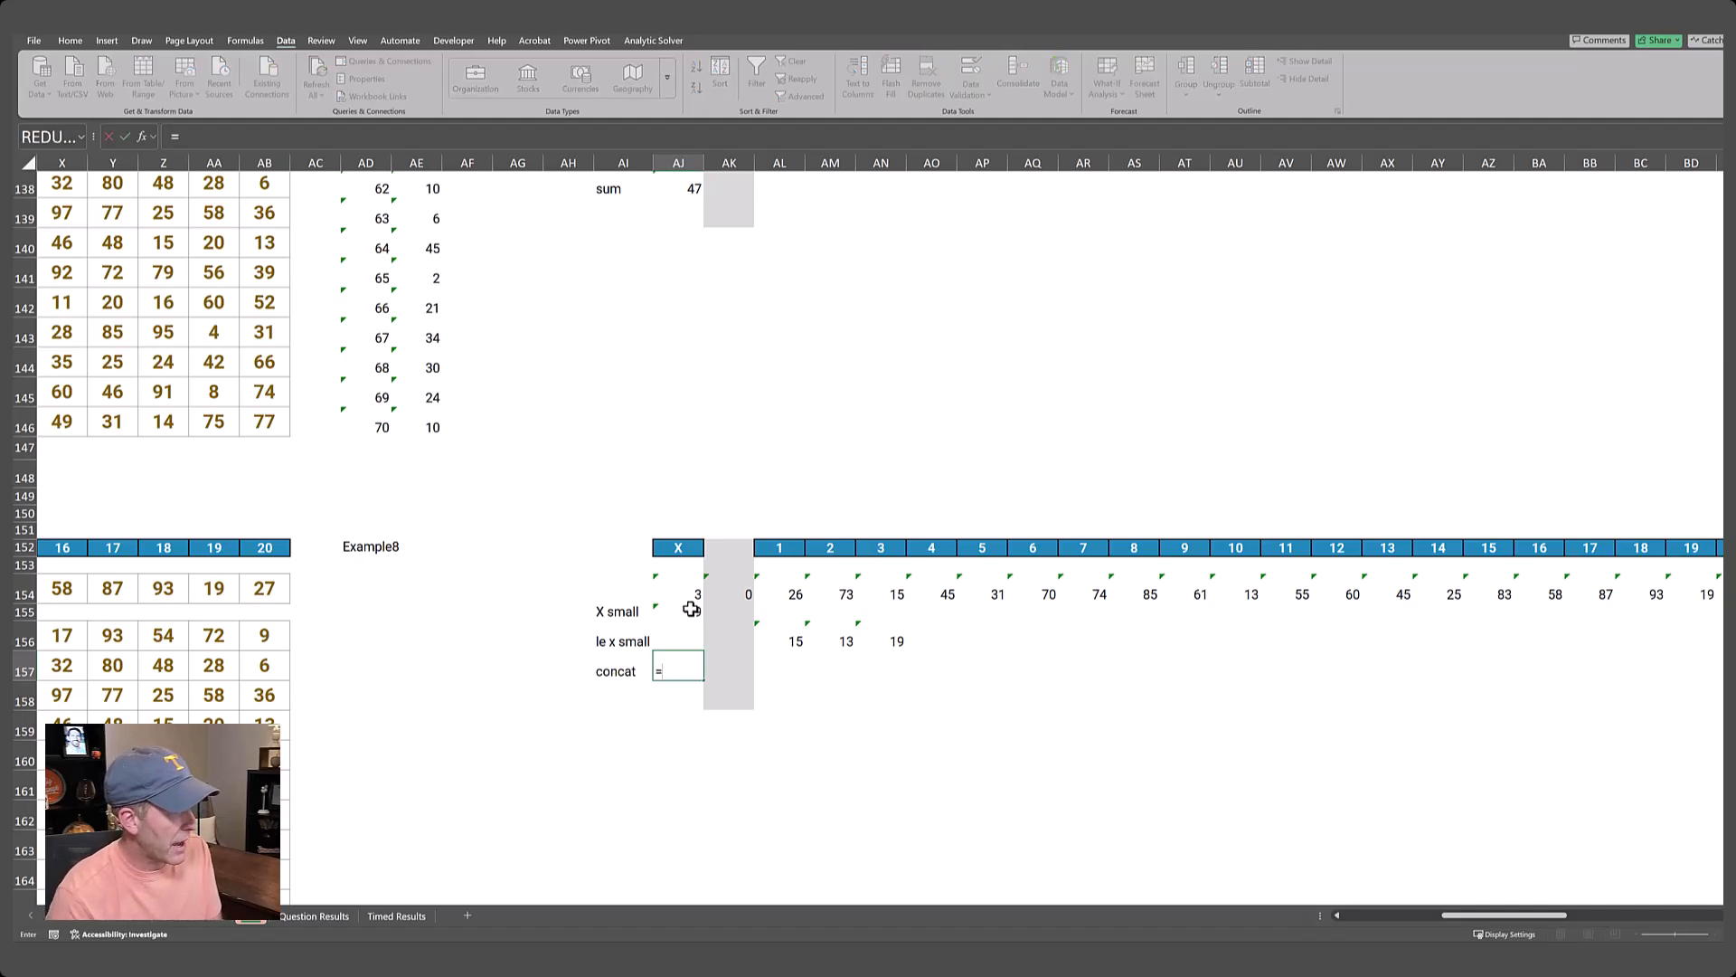
{"action": "type", "text": "text"}
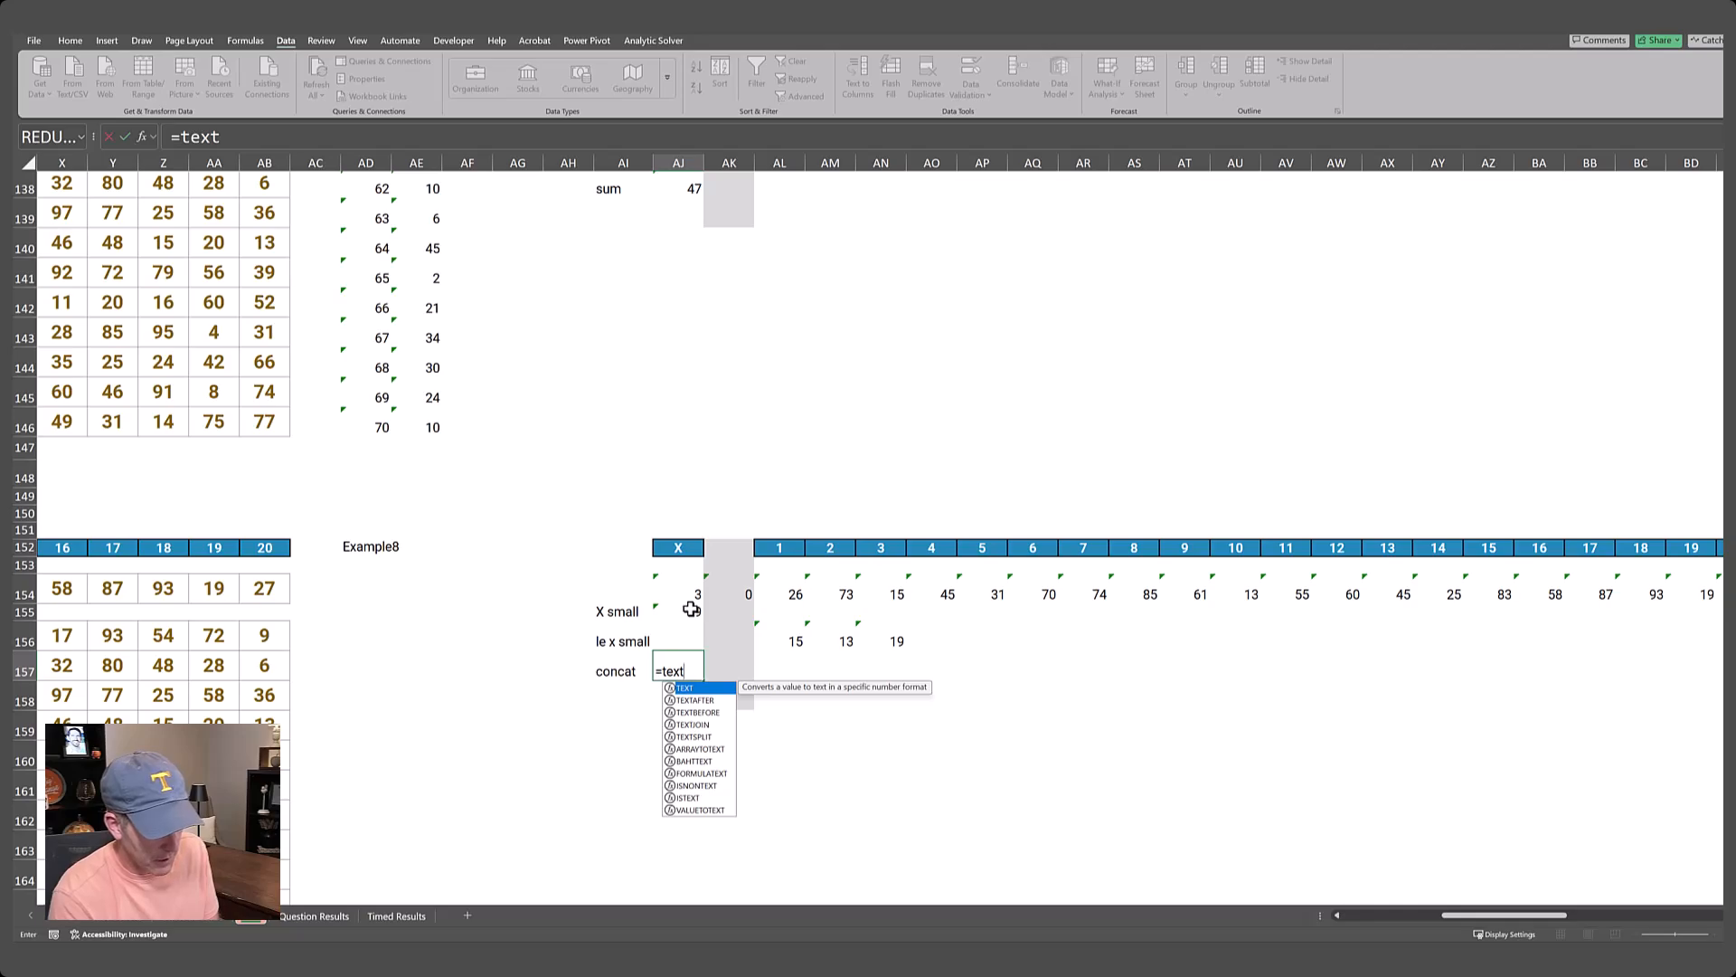
{"action": "type", "text": "join("}
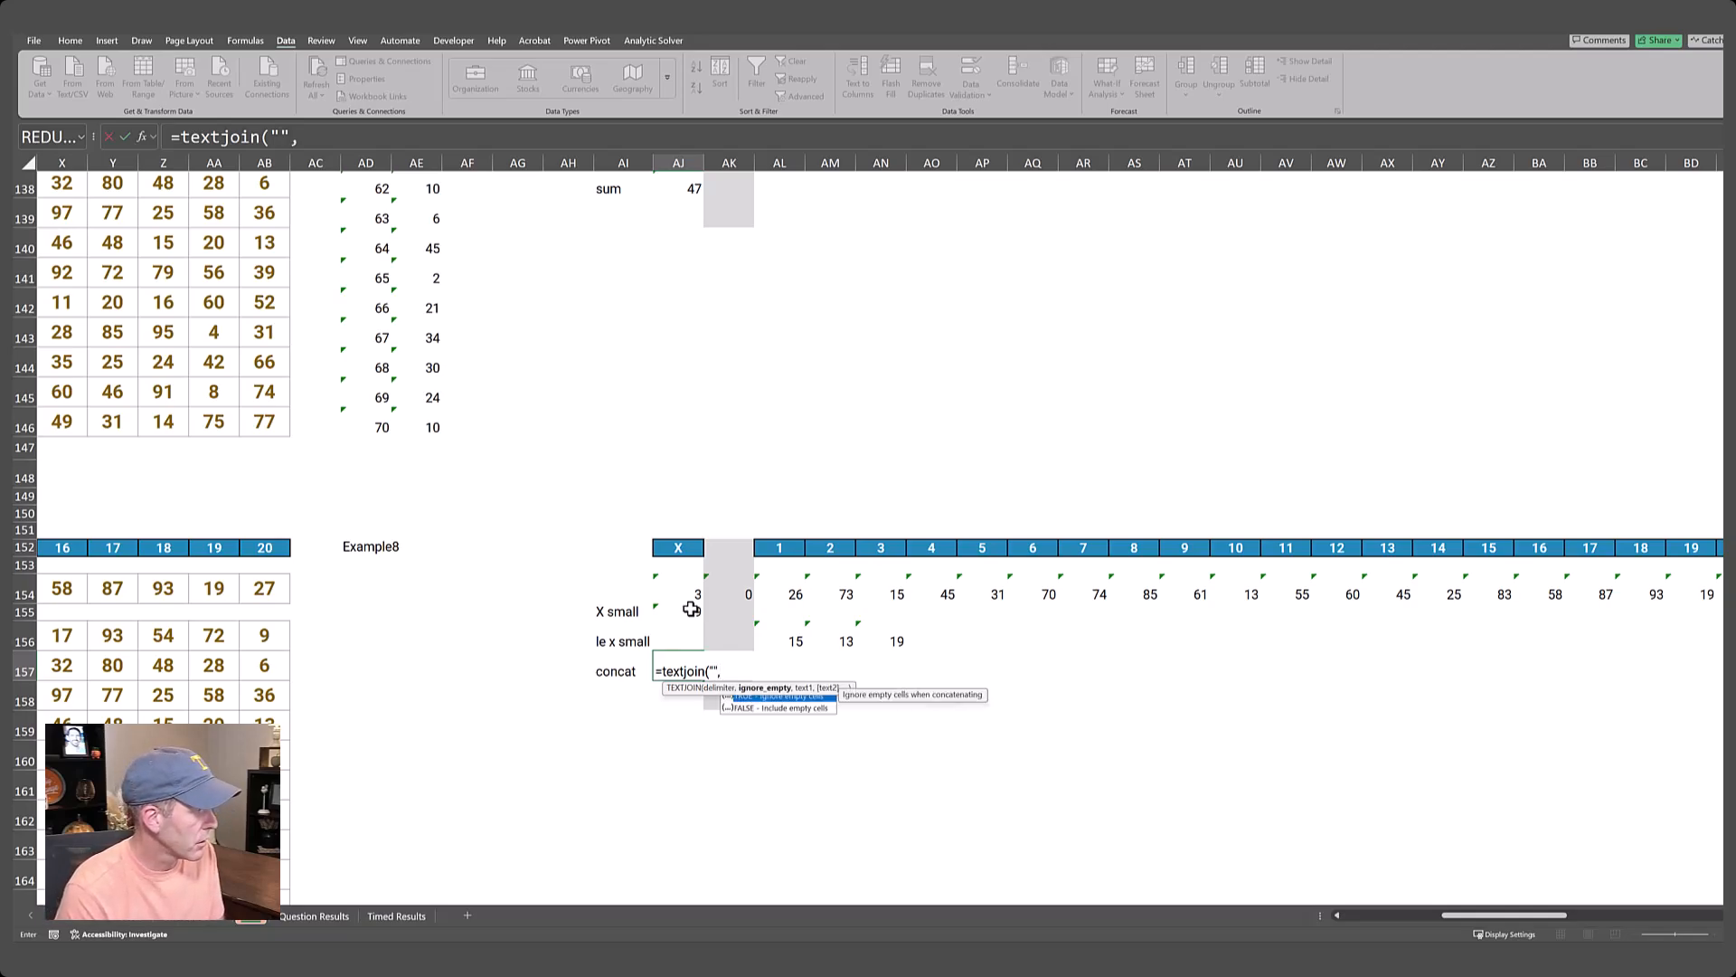
{"action": "type", "text": ","}
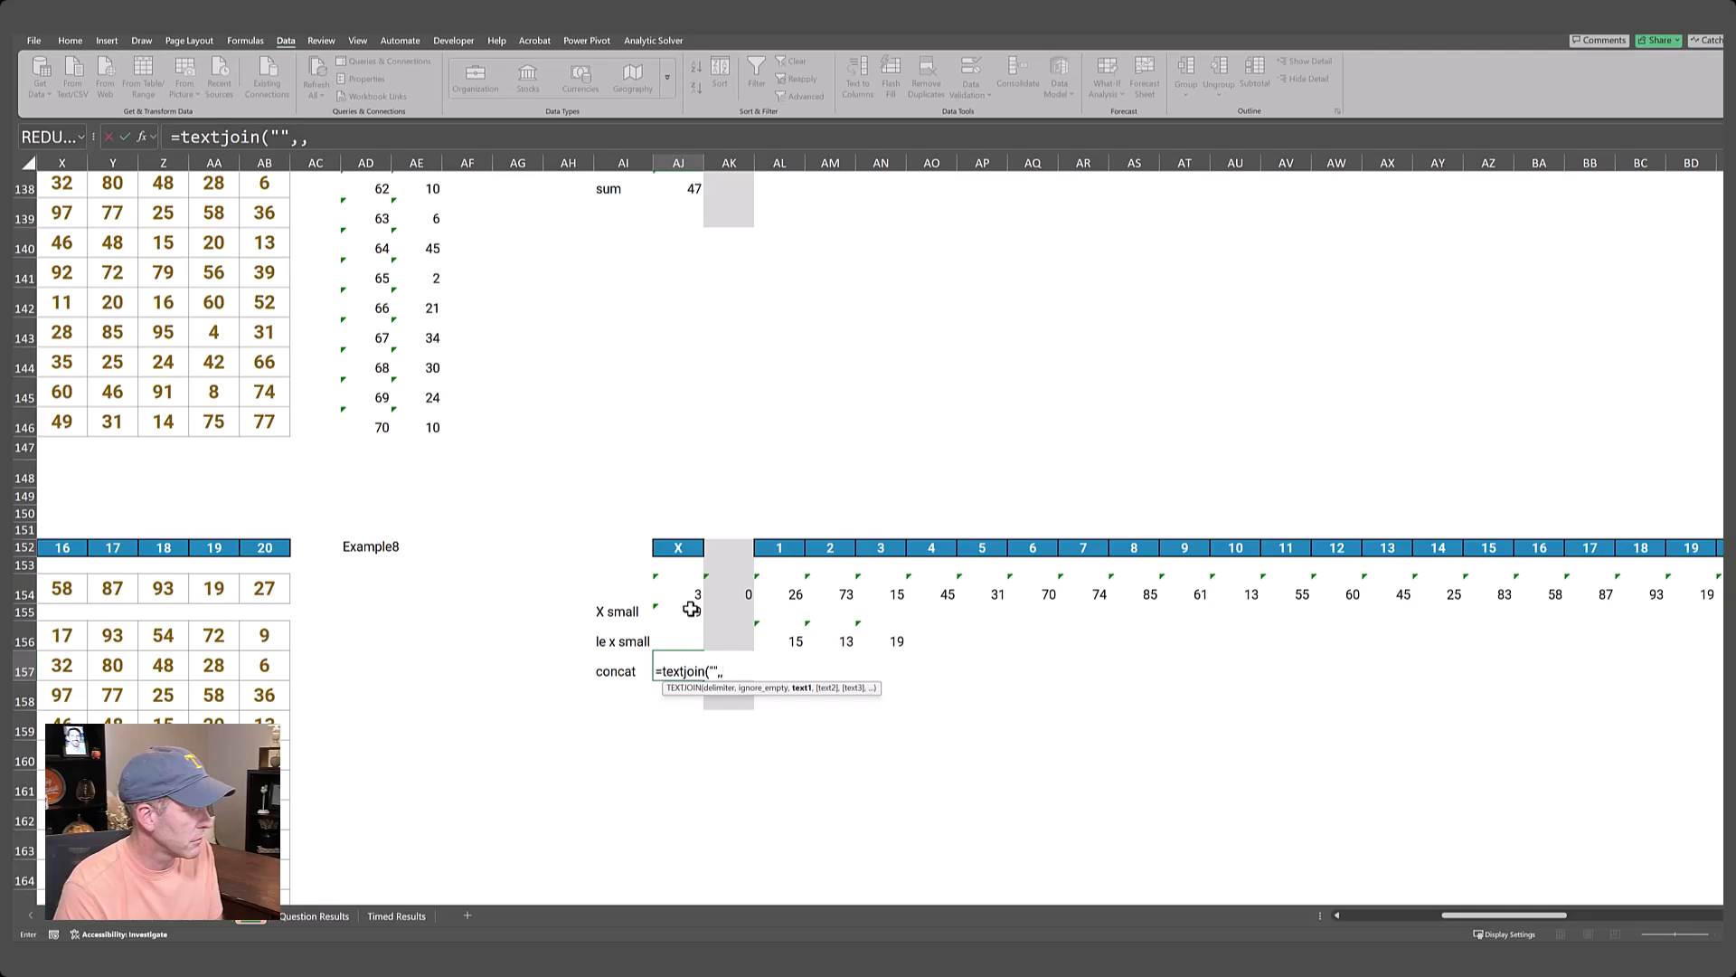
{"action": "key", "text": "Up"}
{"action": "key", "text": "Right"}
{"action": "key", "text": "Right"}
{"action": "key", "text": "shift+Right"}
{"action": "key", "text": "shift+Right"}
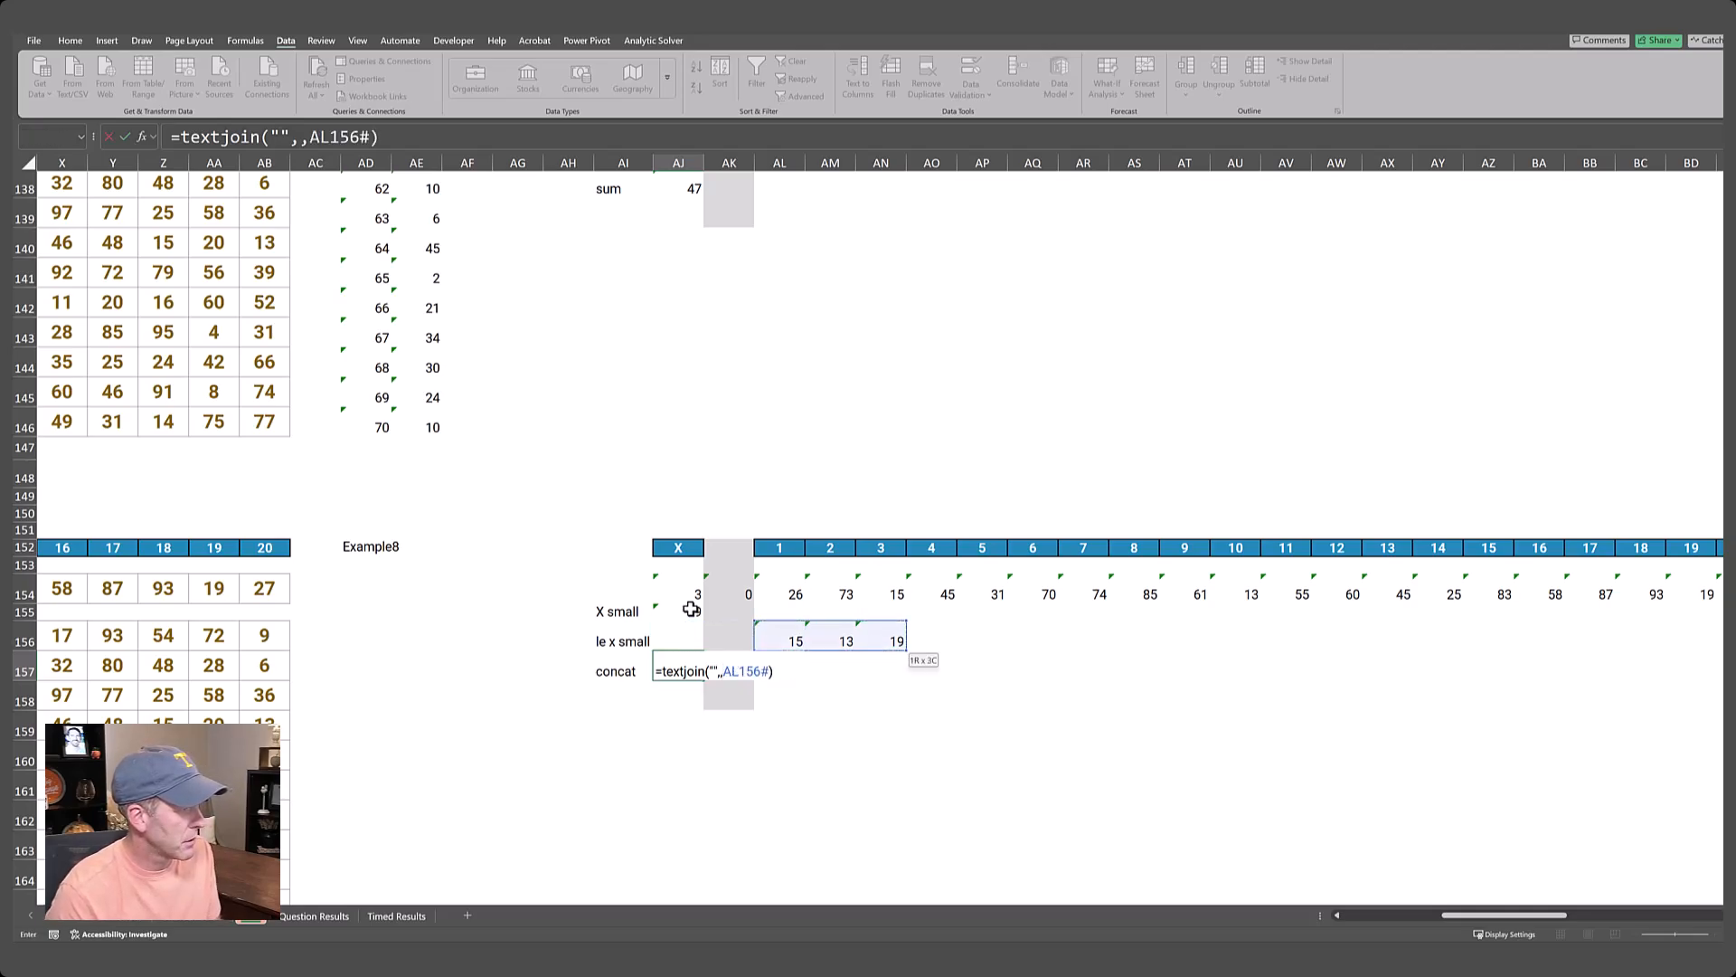
{"action": "key", "text": "ctrl+Return"}
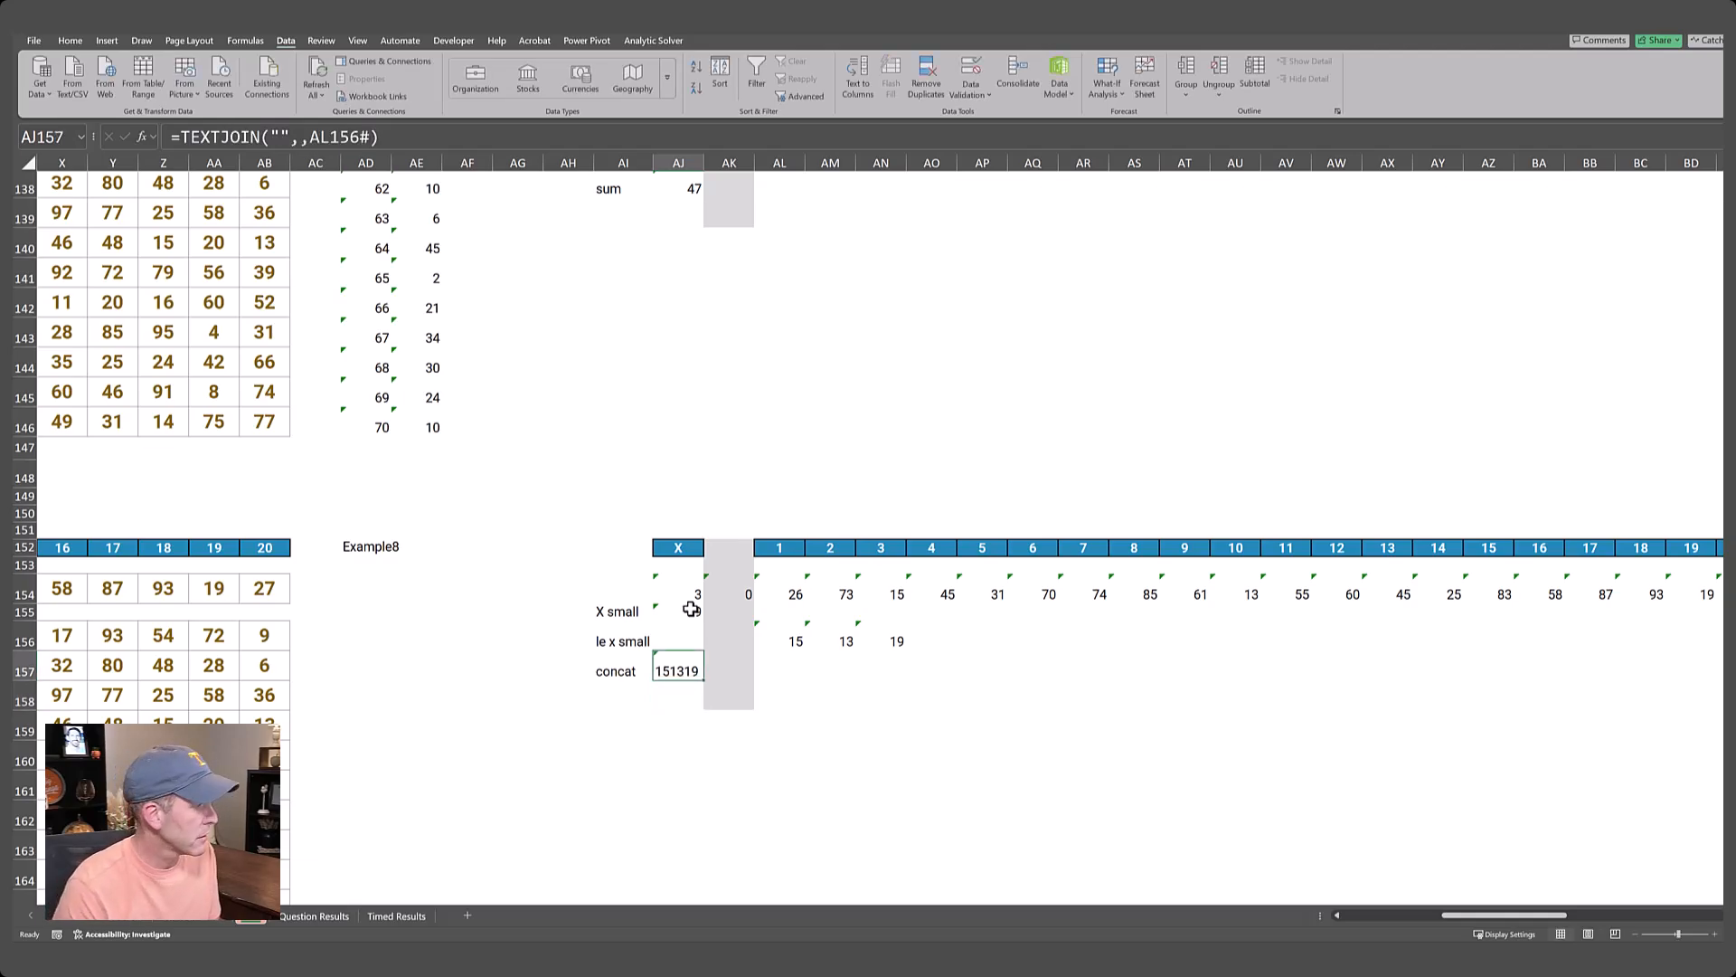
Generate the Level 8 game numbers from AD156 downward with =SEQUENCE(10,1,71).
{"action": "key", "text": "ctrl+Left"}
{"action": "key", "text": "ctrl+Left"}
{"action": "key", "text": "ctrl+Left"}
{"action": "key", "text": "ctrl+Left"}
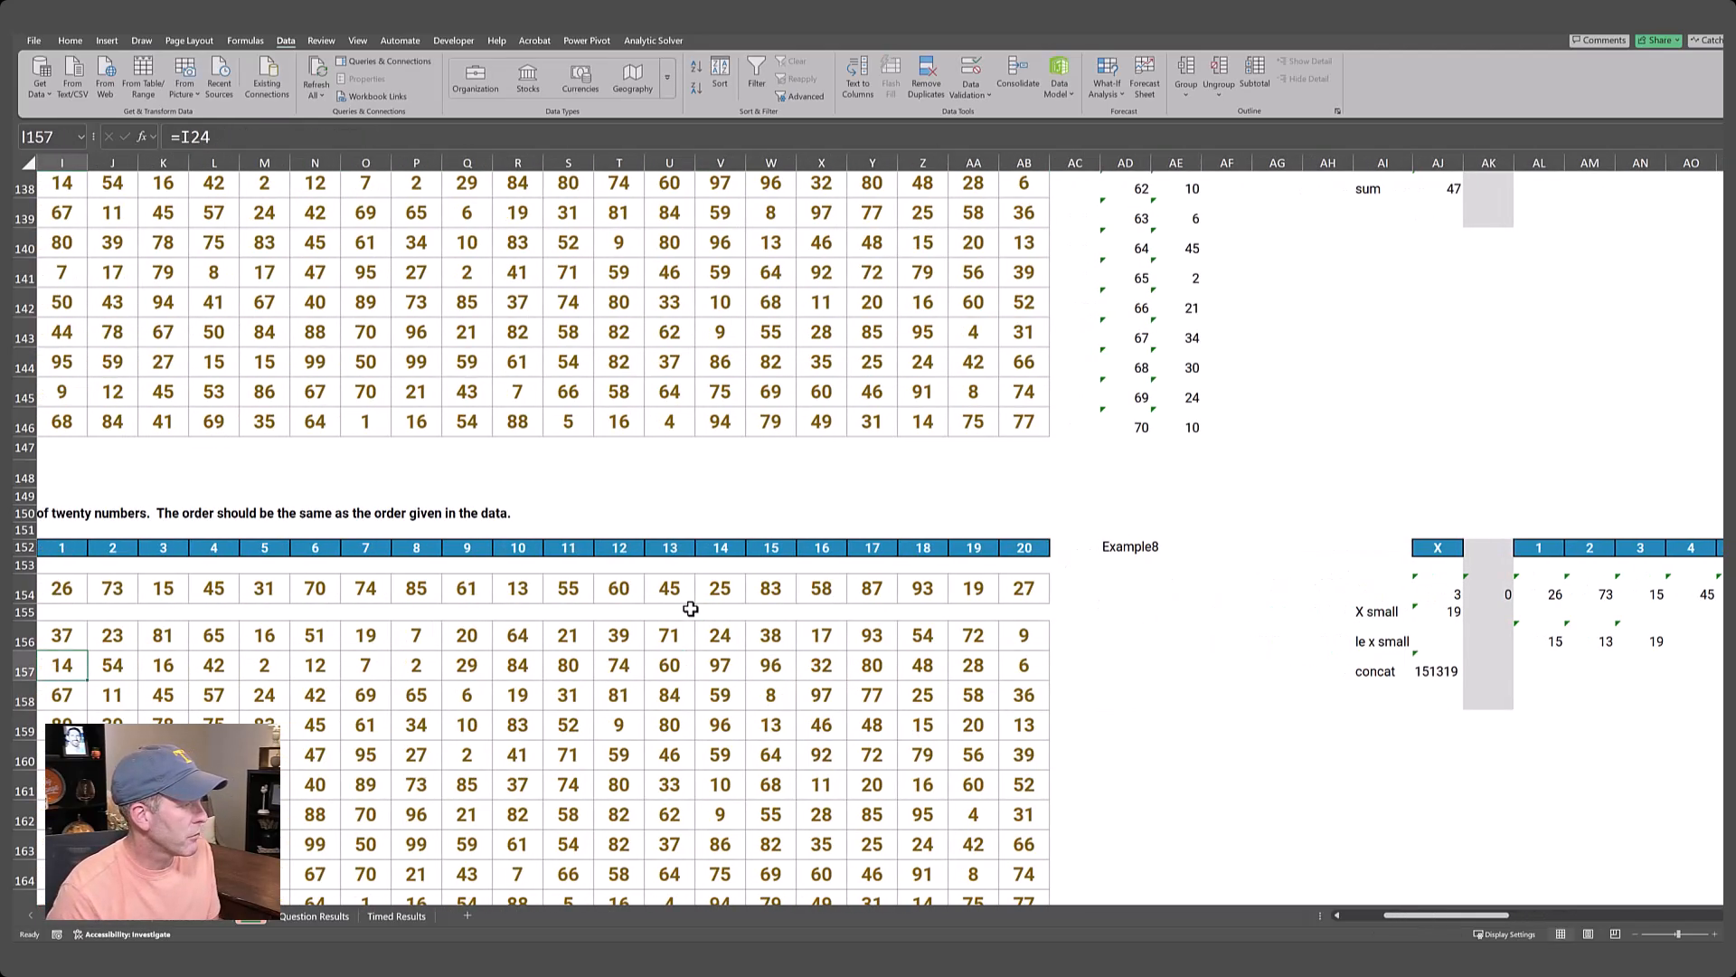
{"action": "key", "text": "ctrl+Left"}
{"action": "key", "text": "ctrl+Left"}
{"action": "key", "text": "Up"}
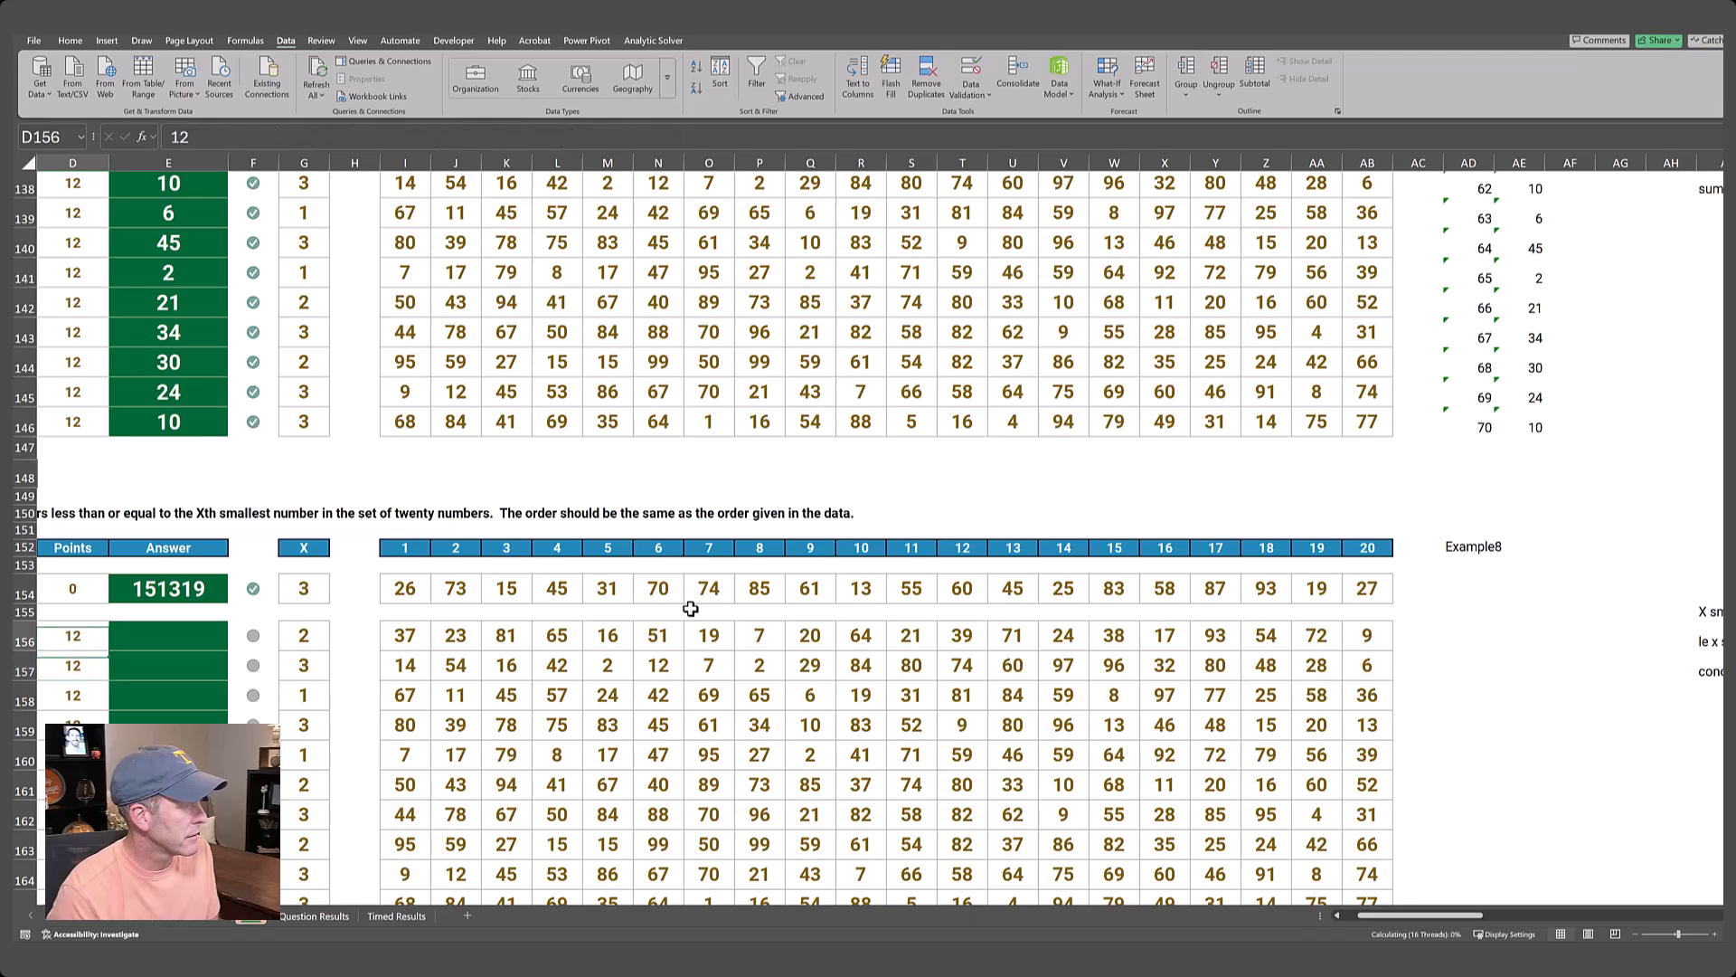
{"action": "key", "text": "ctrl+Right"}
{"action": "key", "text": "ctrl+Right"}
{"action": "key", "text": "ctrl+Right"}
{"action": "key", "text": "ctrl+Right"}
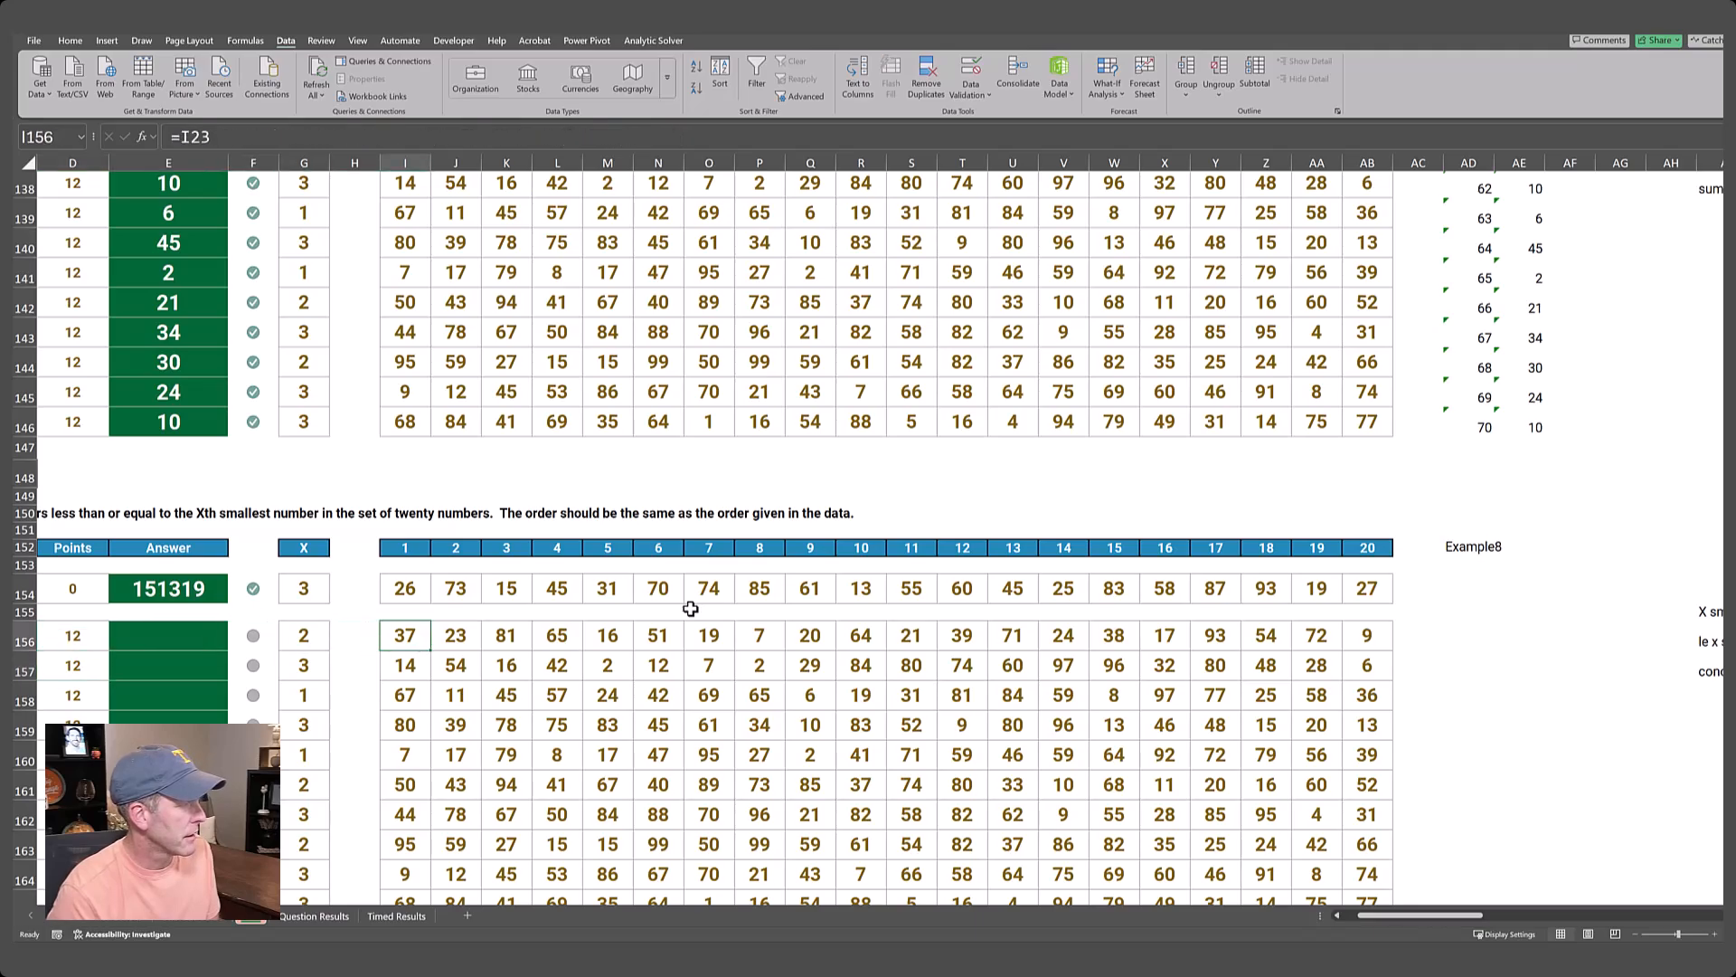
{"action": "key", "text": "Left"}
{"action": "key", "text": "Left"}
{"action": "key", "text": "Left"}
{"action": "key", "text": "Left"}
{"action": "key", "text": "Left"}
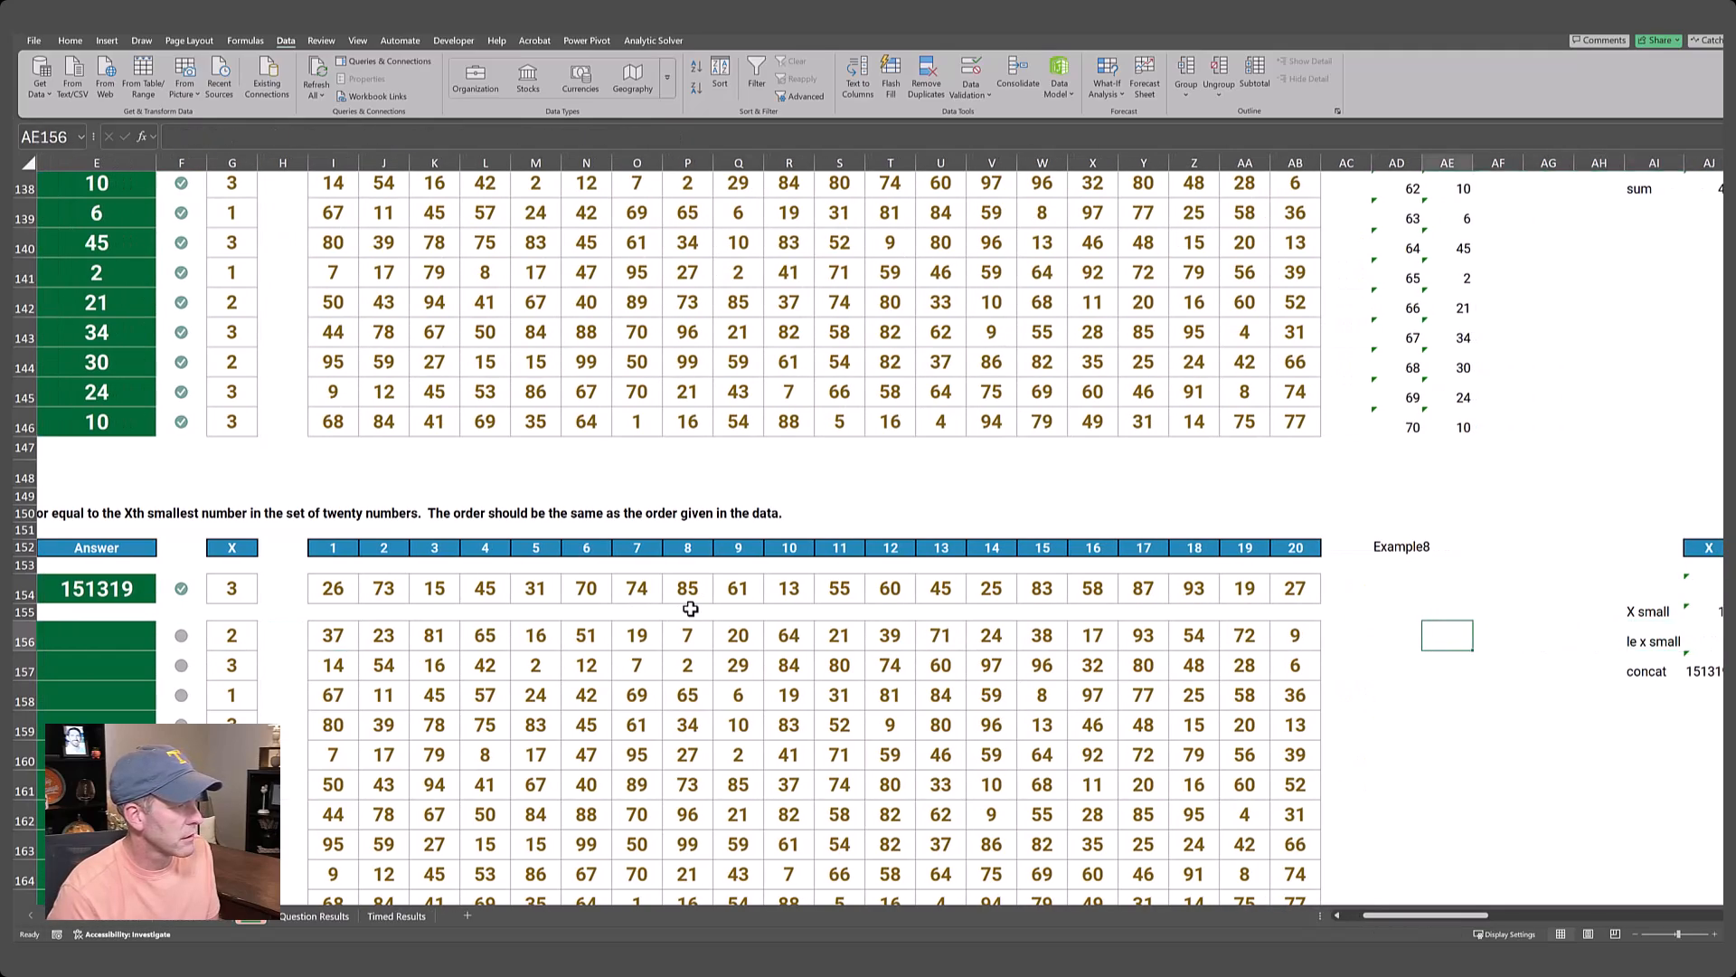
{"action": "type", "text": "=sequence(10,1,"}
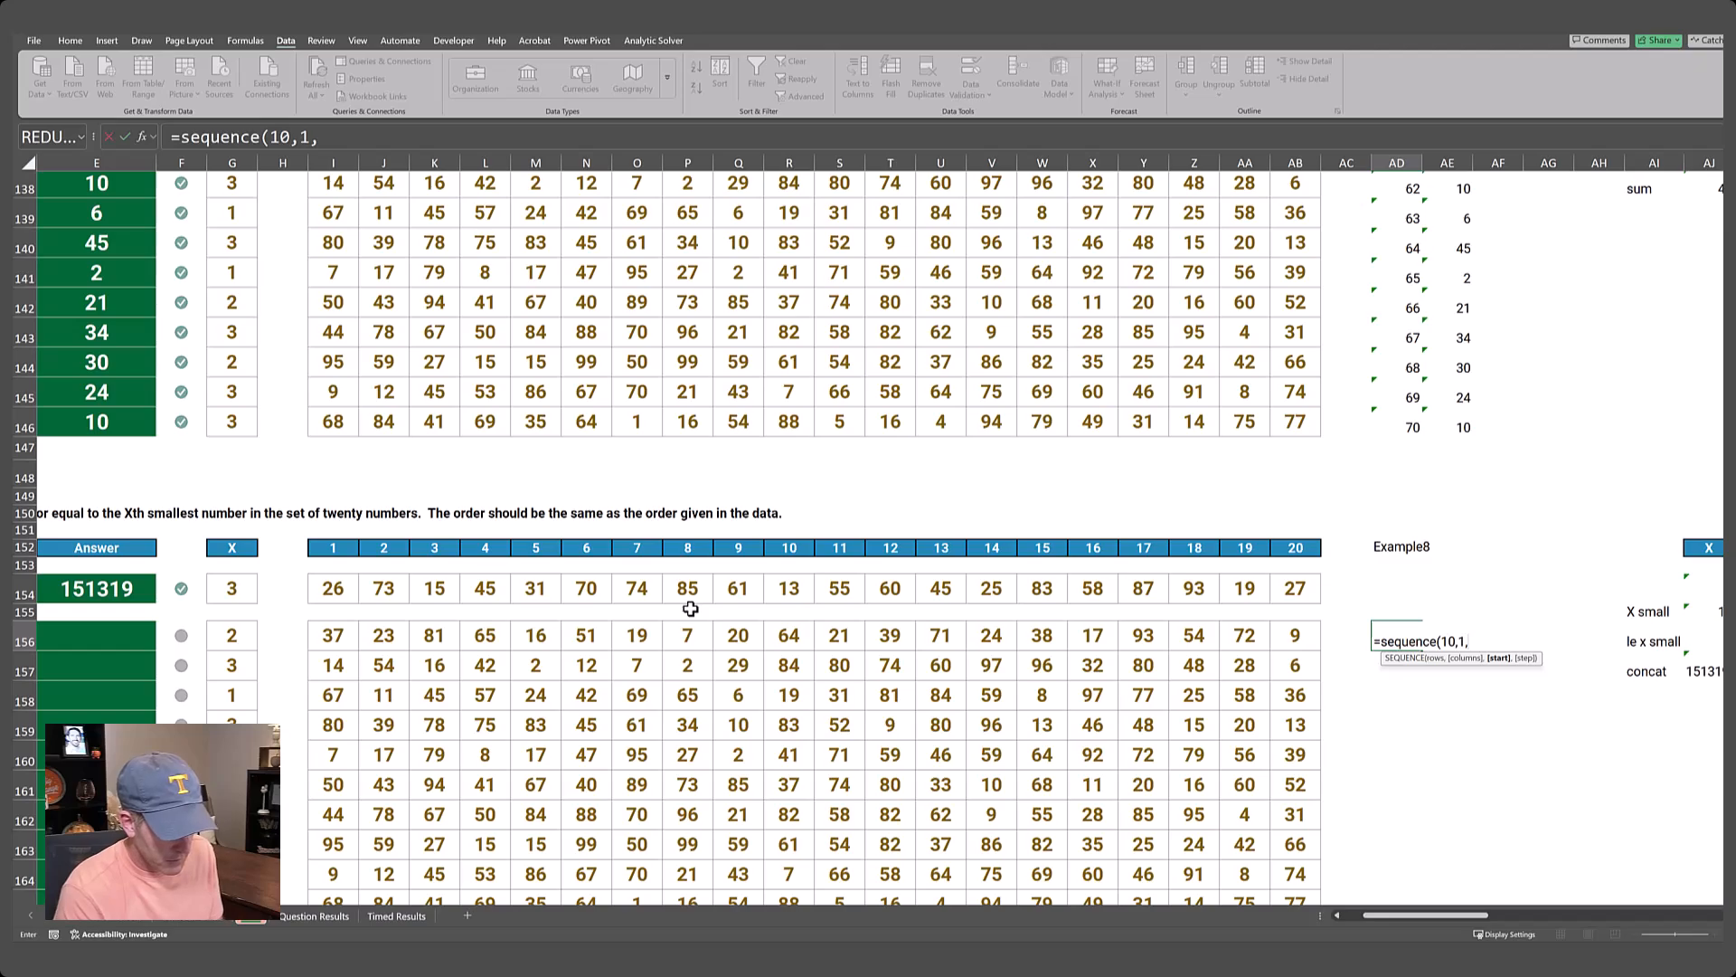
{"action": "type", "text": "71)]"}
{"action": "key", "text": "Return"}
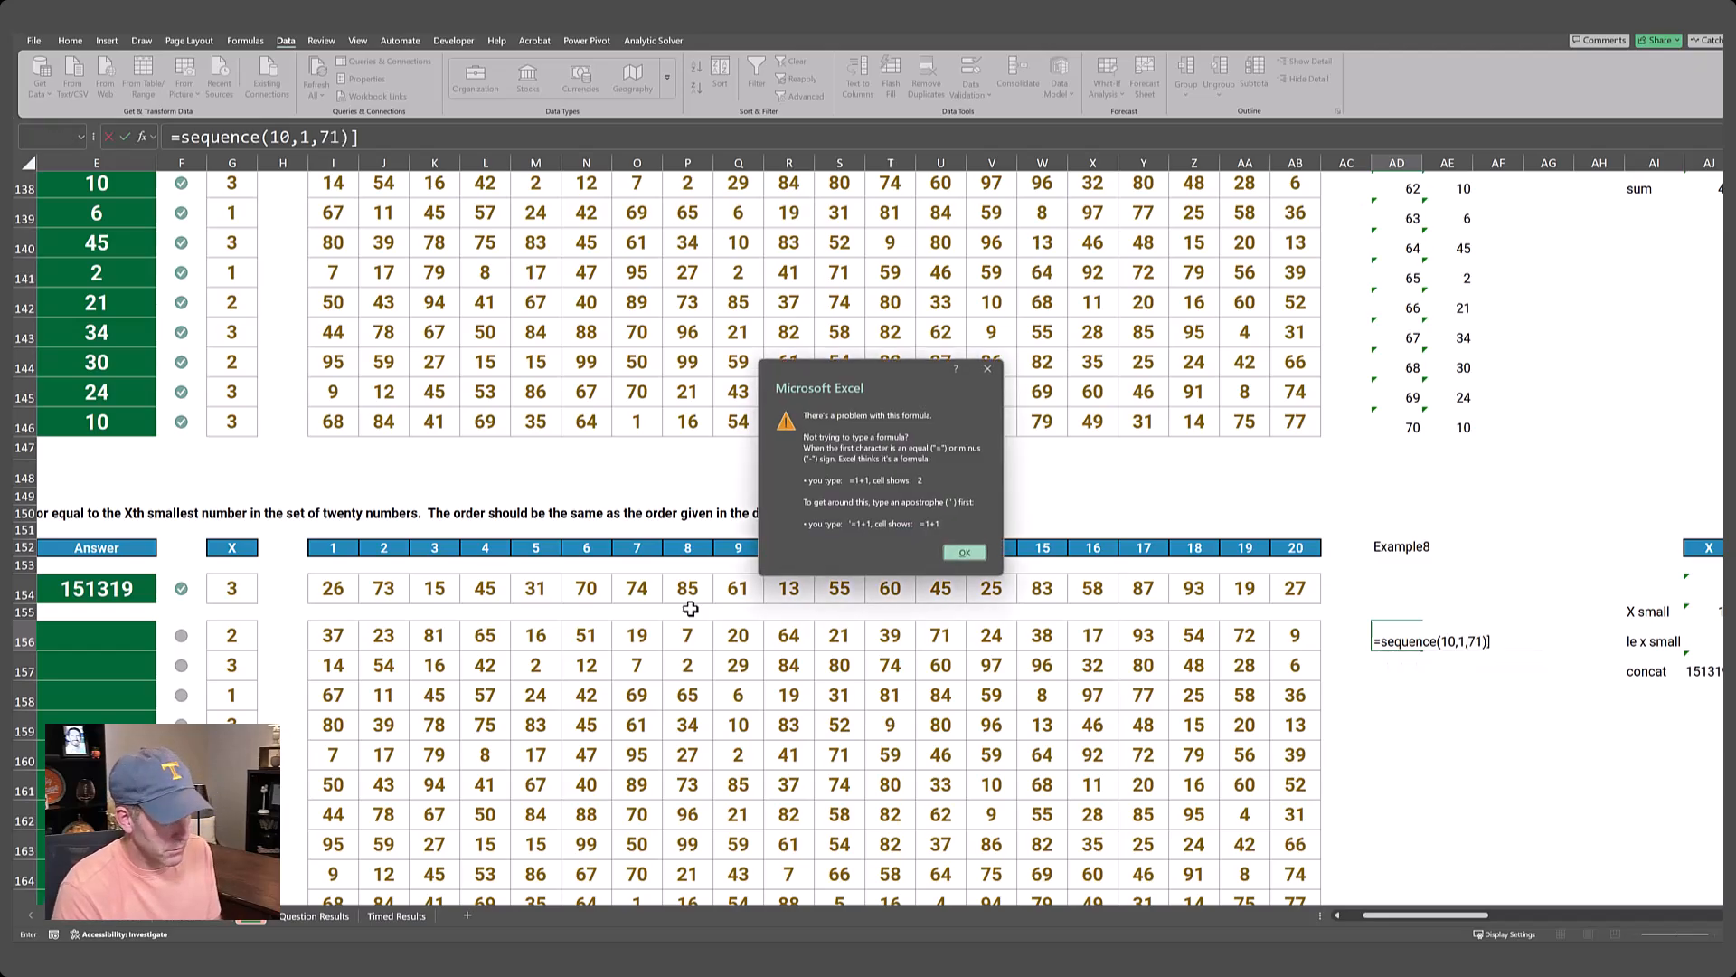
{"action": "key", "text": "Return"}
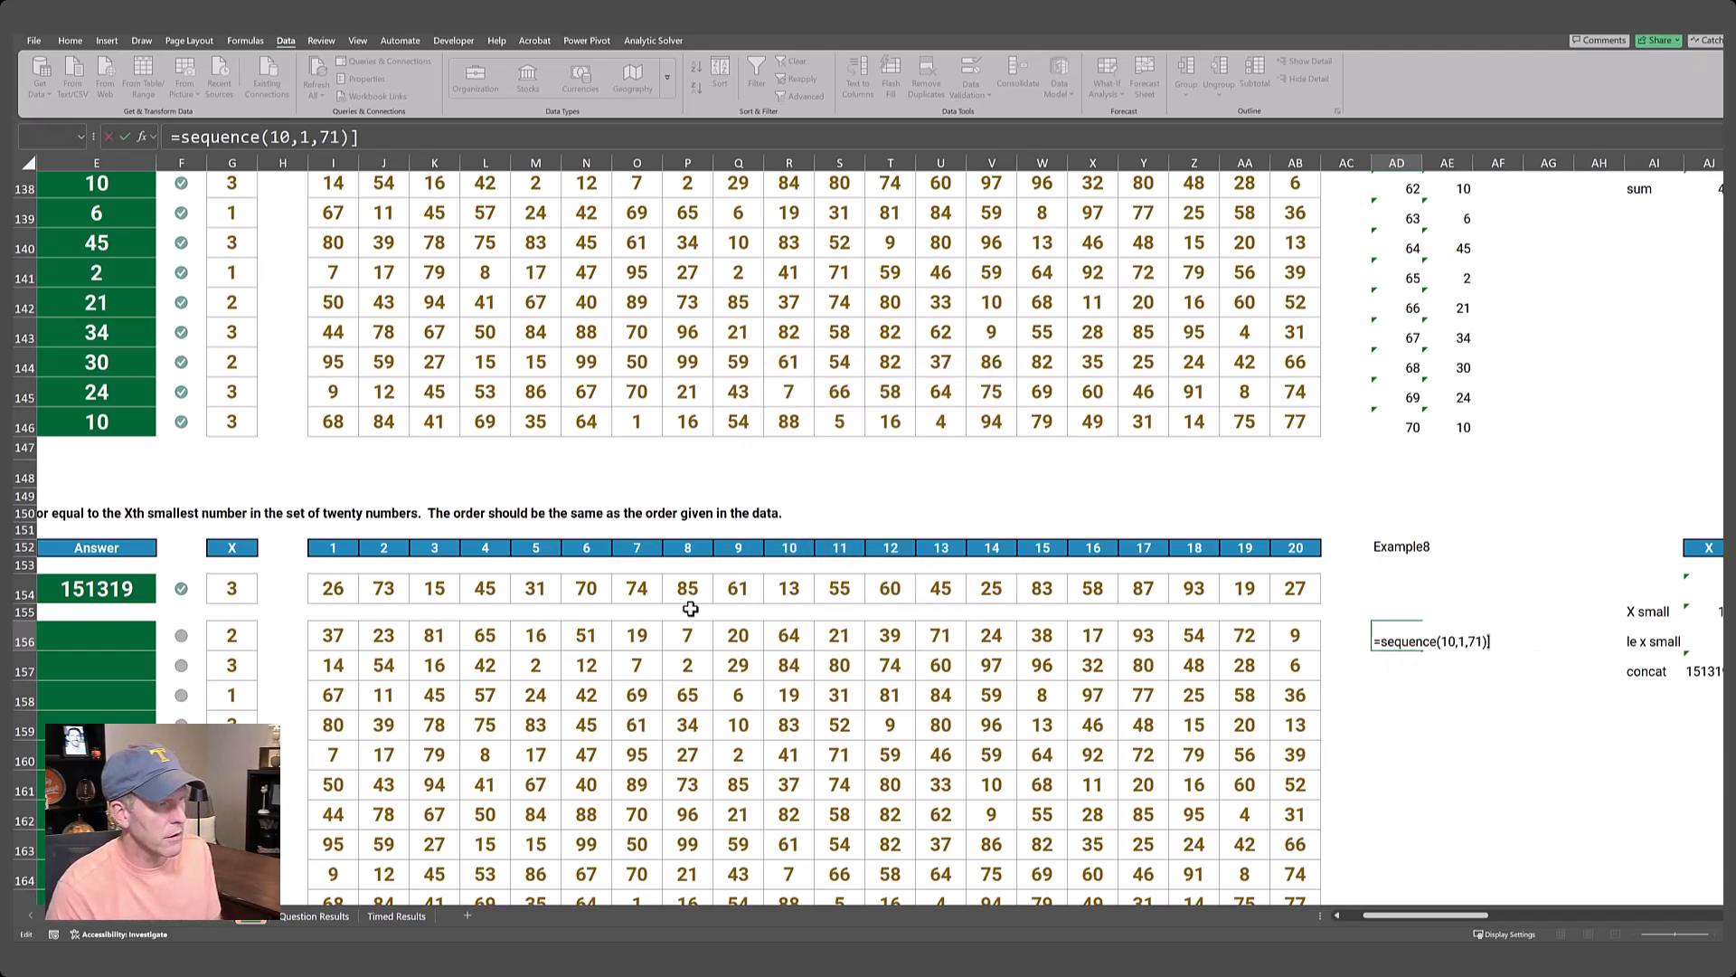
{"action": "key", "text": "Return"}
Link AE155 to the concatenated helper result with =AJ157 as the data table's result formula.
{"action": "key", "text": "Up"}
{"action": "key", "text": "Up"}
{"action": "key", "text": "Right"}
{"action": "type", "text": "="}
{"action": "key", "text": "Right"}
{"action": "key", "text": "Right"}
{"action": "key", "text": "Right"}
{"action": "key", "text": "Right"}
{"action": "key", "text": "Right"}
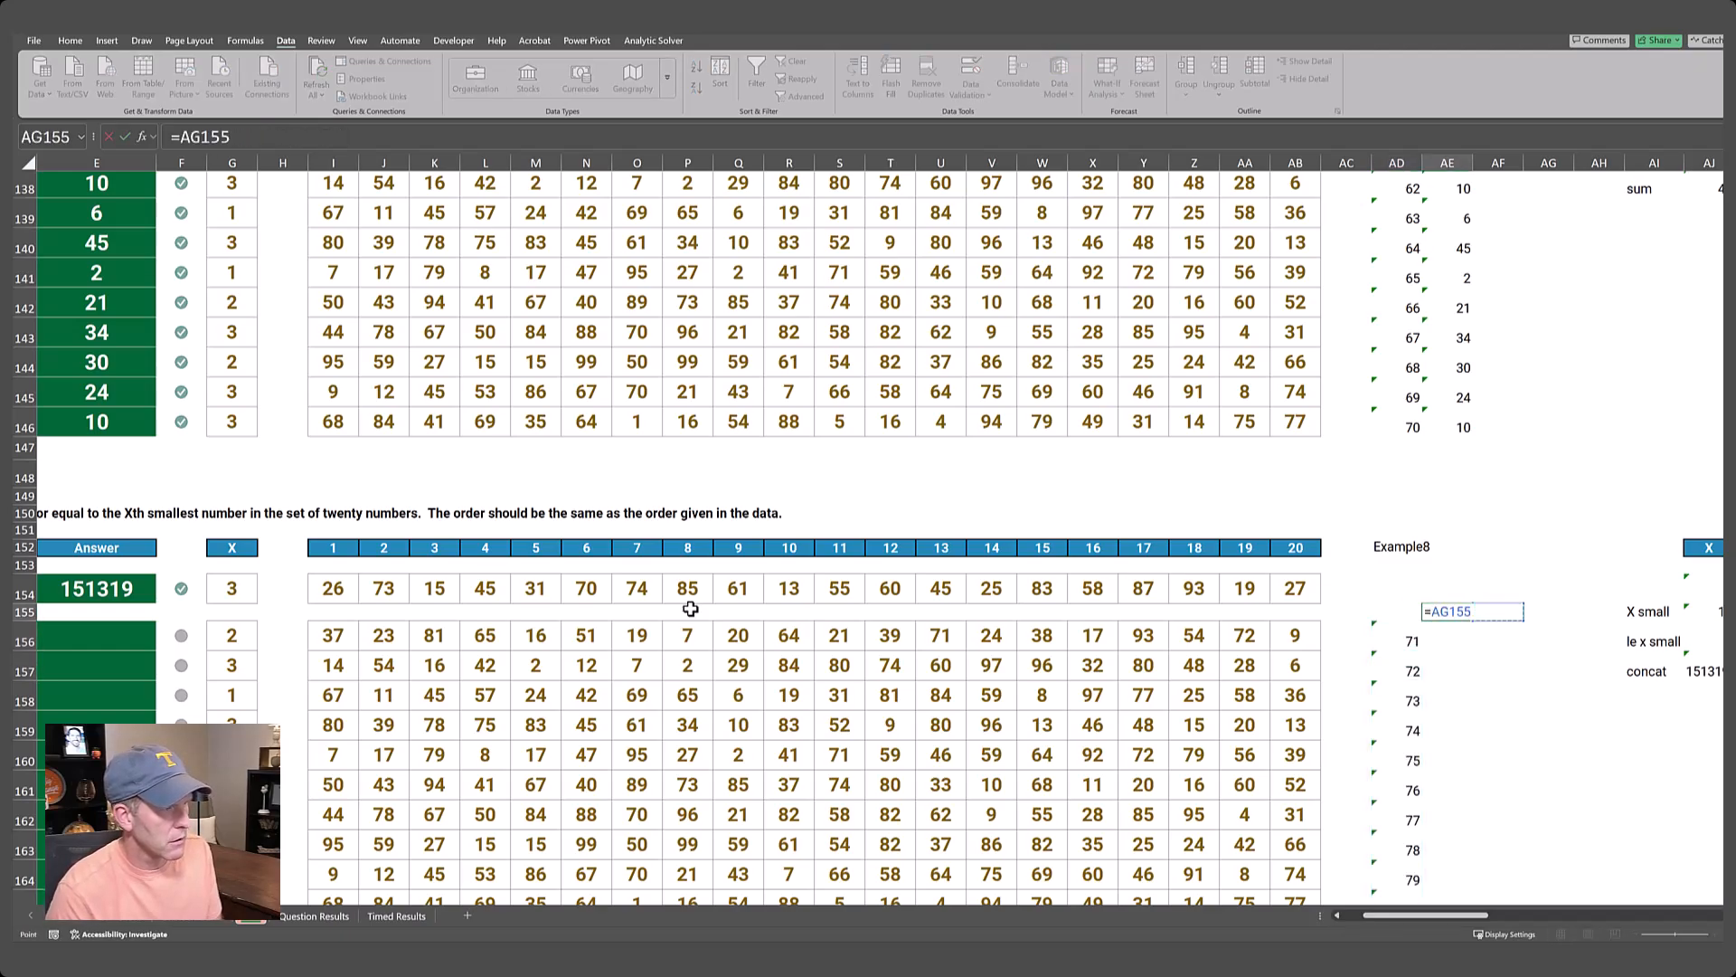
{"action": "key", "text": "Down"}
{"action": "key", "text": "Down"}
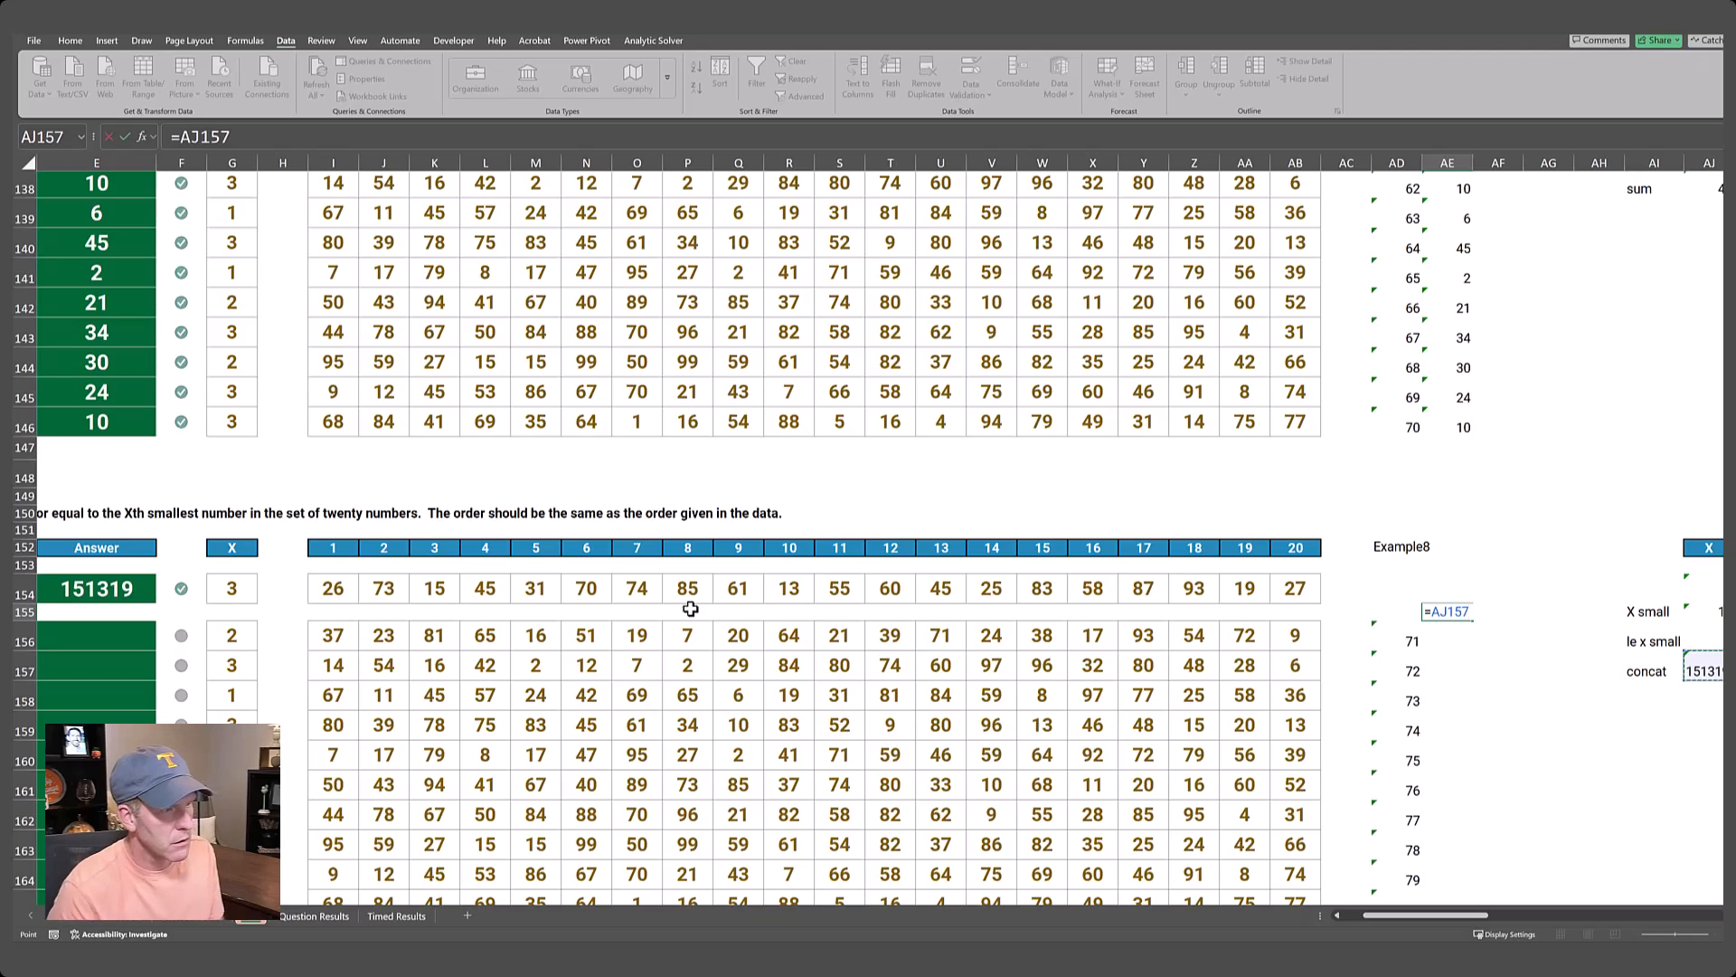
{"action": "key", "text": "Return"}
Create a data table over AD155:AE165 with AD152 as the column input cell.
{"action": "key", "text": "Up"}
{"action": "key", "text": "Left"}
{"action": "key", "text": "Right"}
{"action": "key", "text": "shift+Left"}
{"action": "key", "text": "shift+Down"}
{"action": "key", "text": "shift+Down"}
{"action": "key", "text": "shift+Down"}
{"action": "key", "text": "shift+Down"}
{"action": "key", "text": "shift+Down"}
{"action": "key", "text": "shift+Down"}
{"action": "key", "text": "shift+Down"}
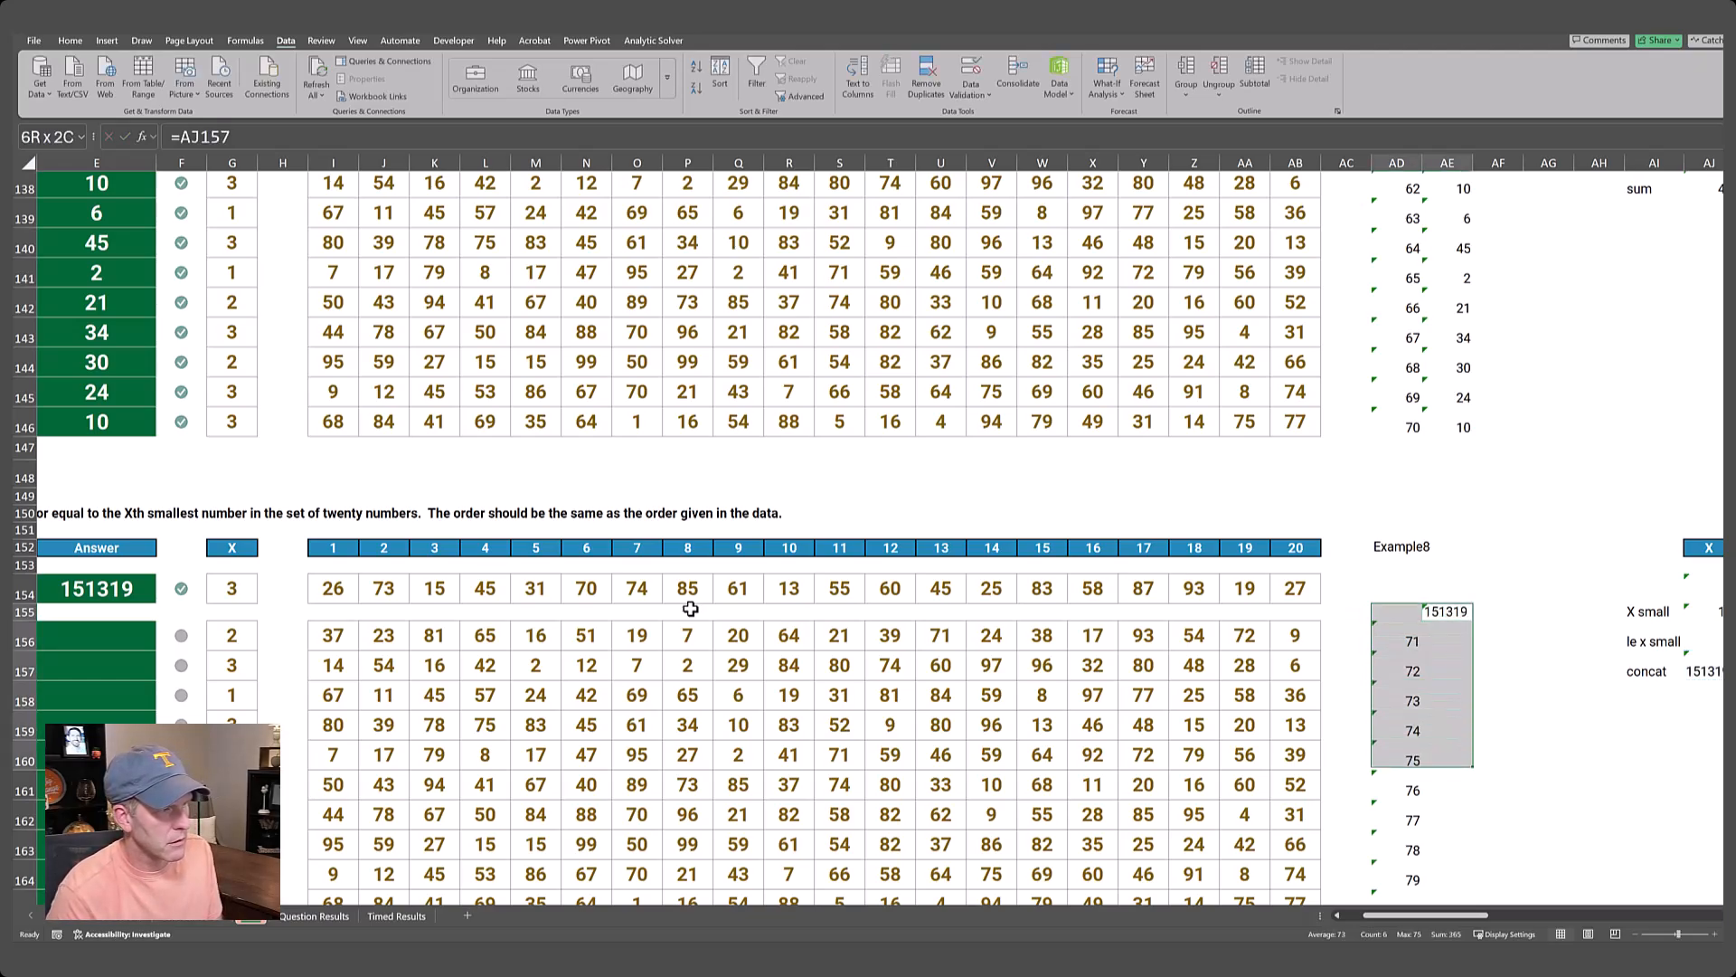
{"action": "key", "text": "shift+Down"}
{"action": "key", "text": "shift+Down"}
{"action": "key", "text": "shift+Down"}
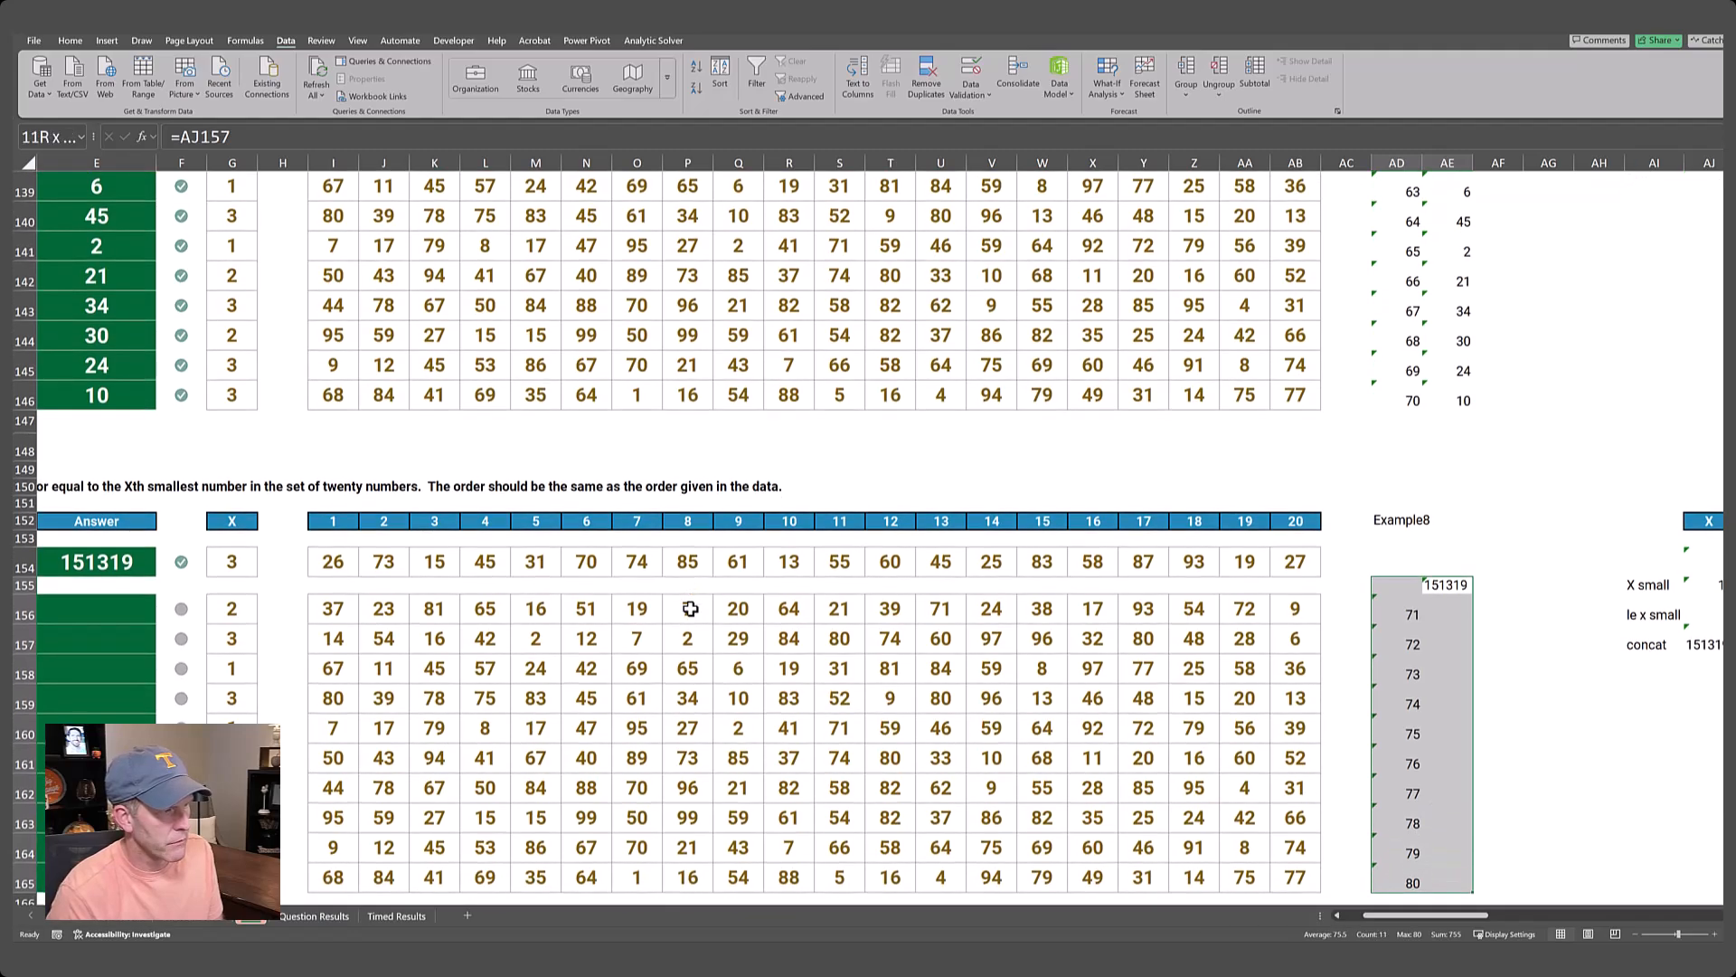
{"action": "key", "text": "alt+a"}
{"action": "key", "text": "w"}
{"action": "key", "text": "t"}
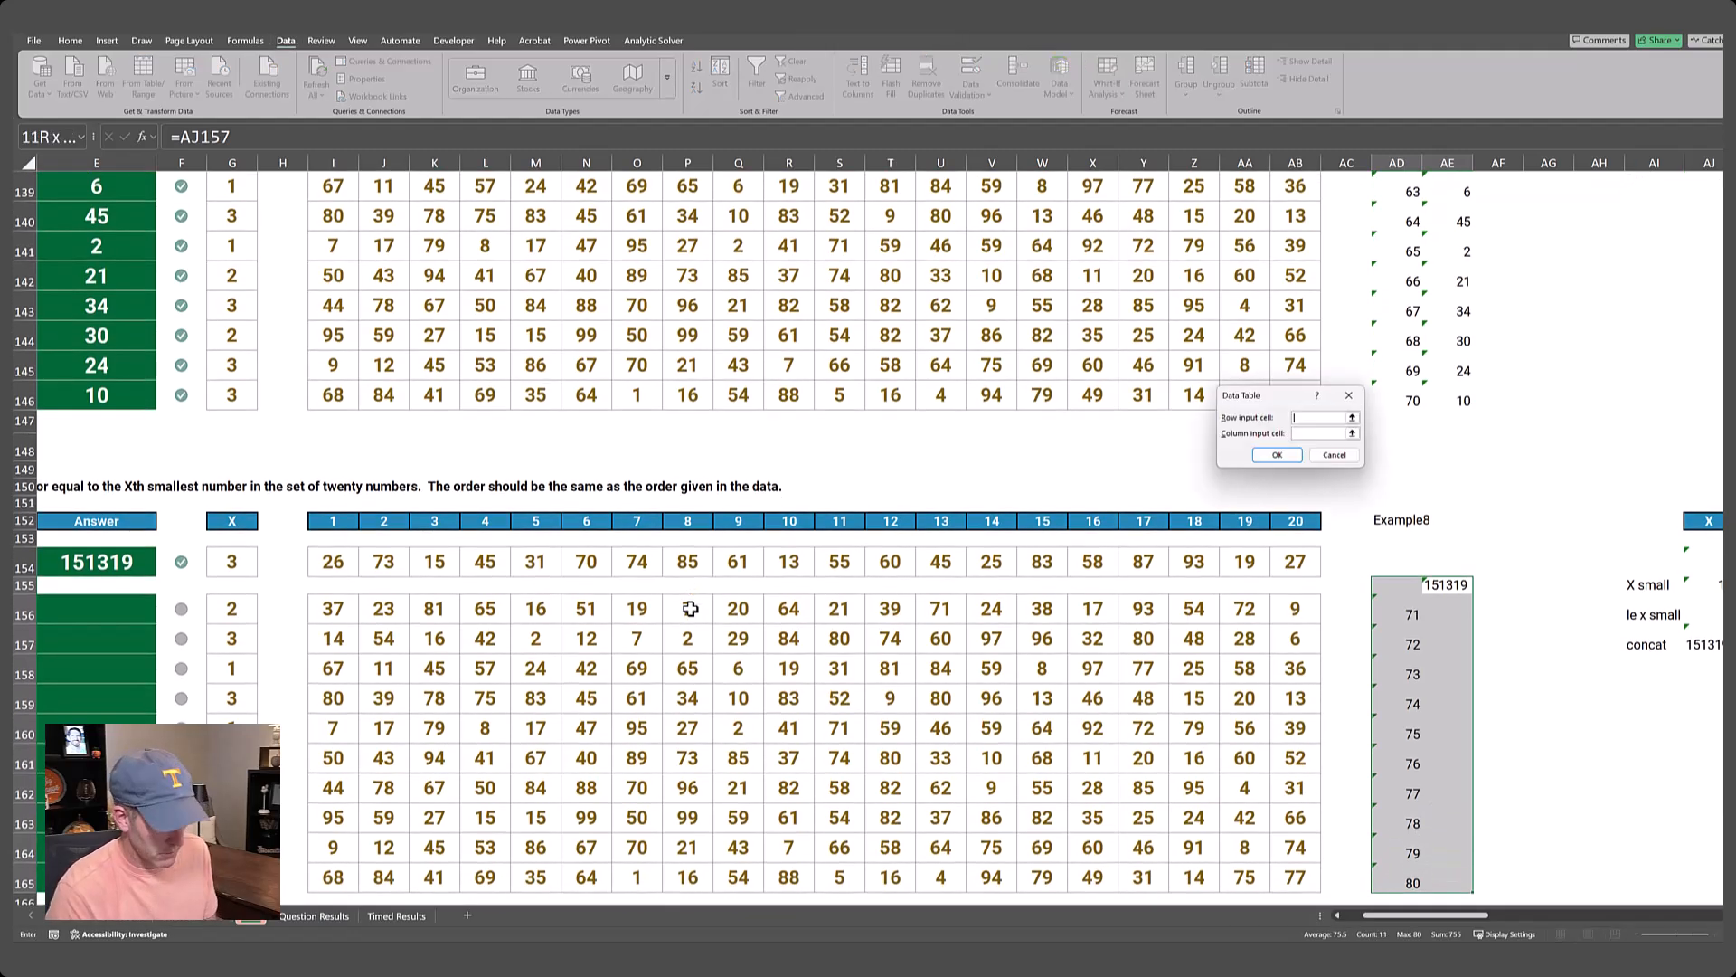
{"action": "left_click", "coordinate": [1353, 435]}
{"action": "left_click", "coordinate": [1389, 520]}
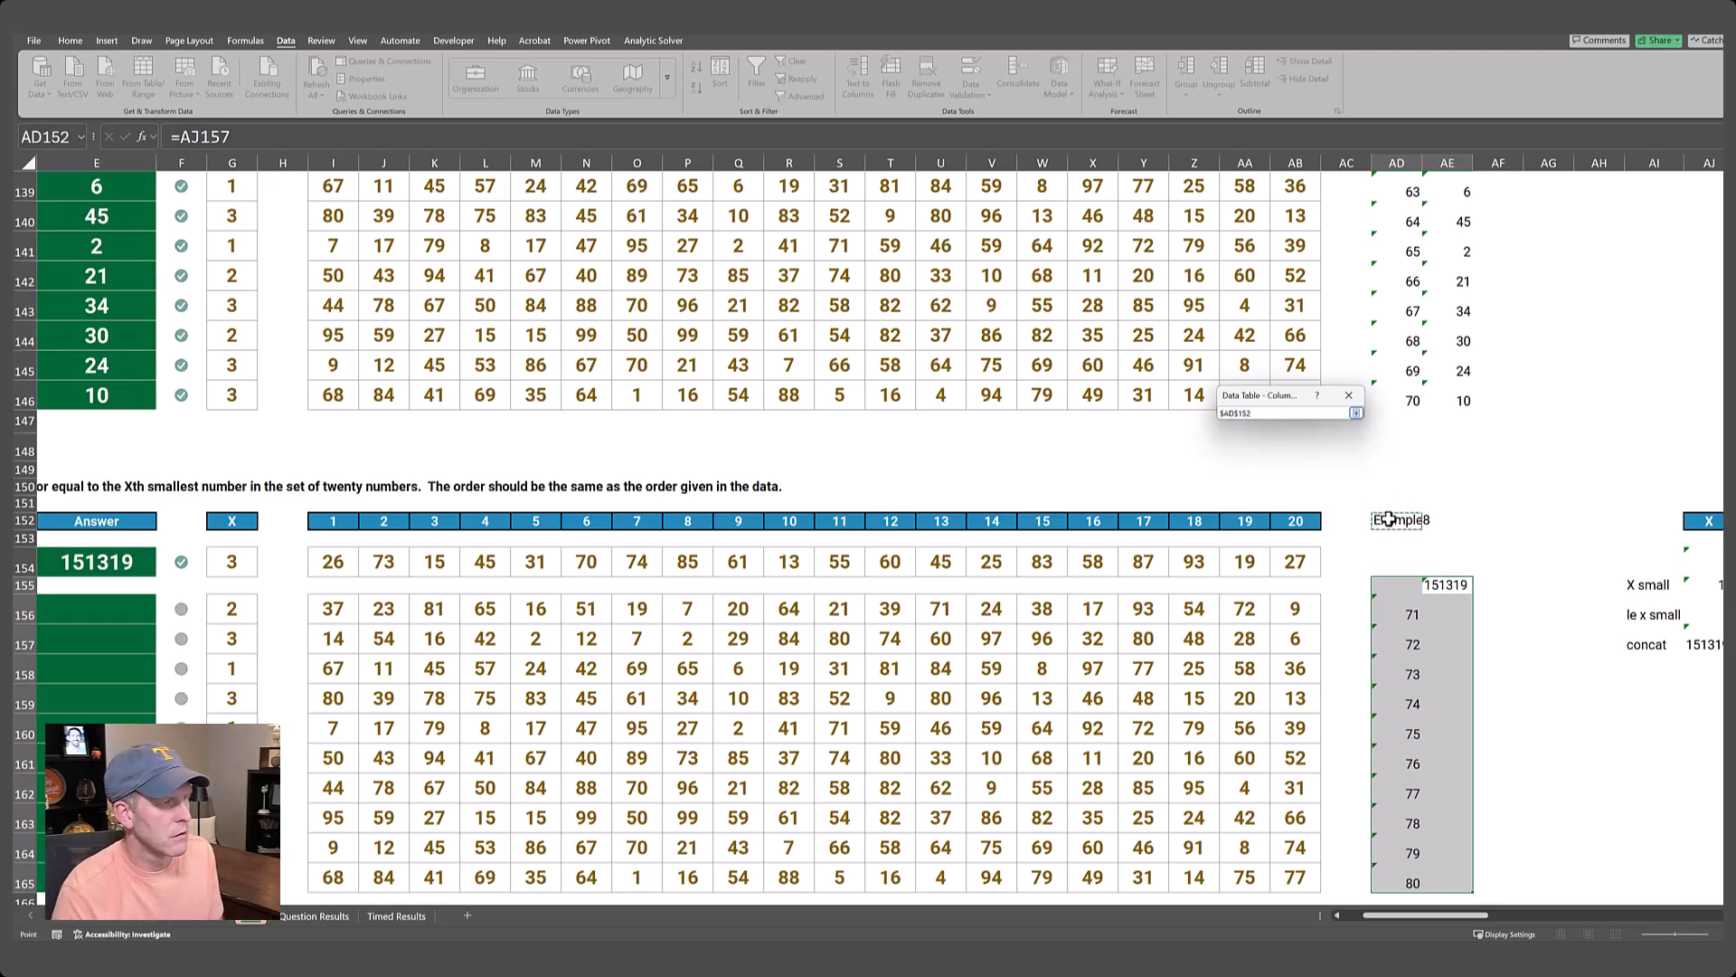
{"action": "key", "text": "Return"}
{"action": "key", "text": "Return"}
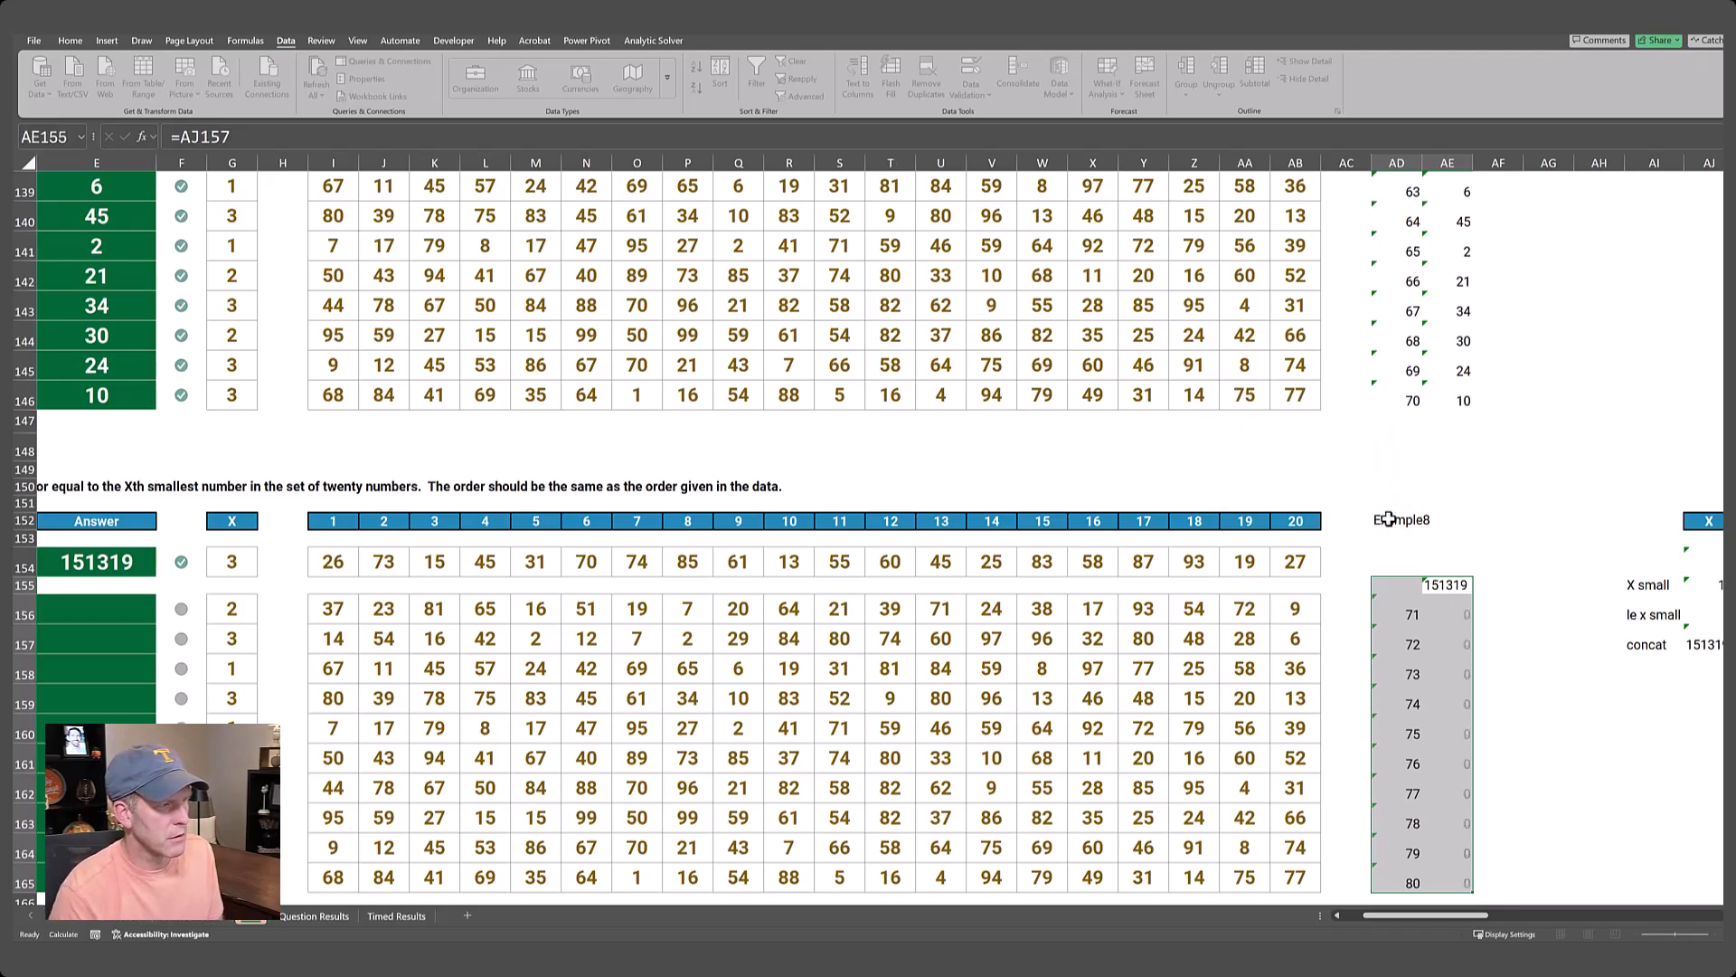
Recalculate the worksheet to fill the Level 8 data table and copy its results in AE156:AE165.
{"action": "key", "text": "F9"}
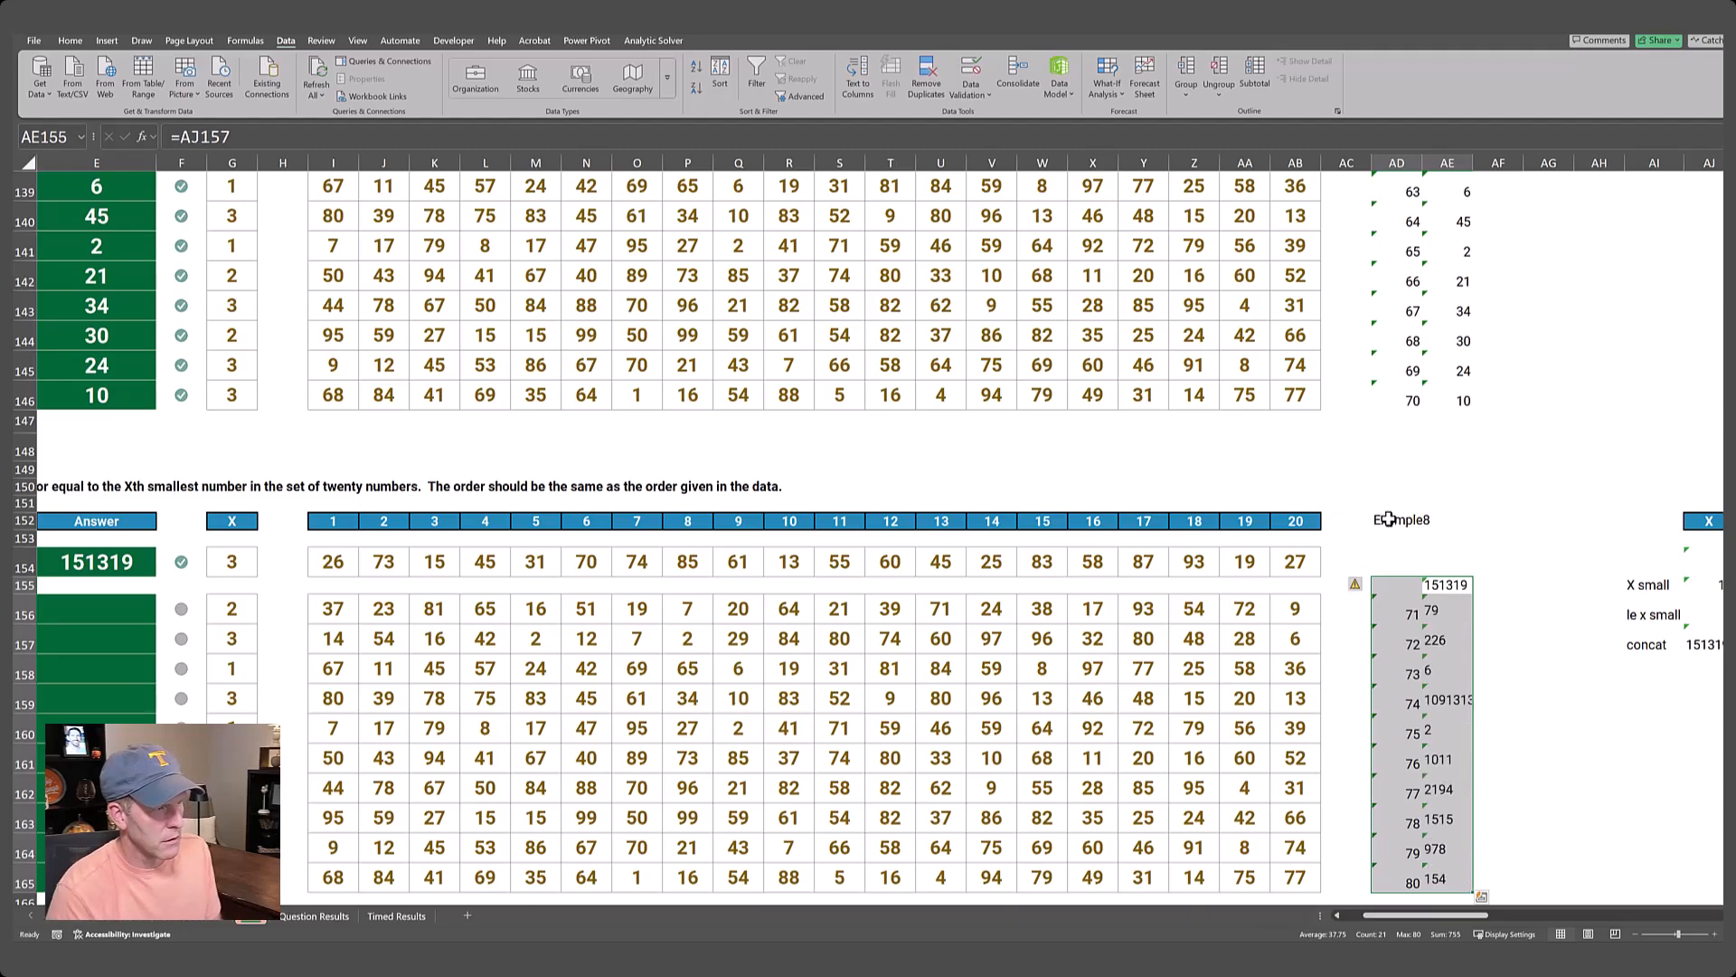
{"action": "key", "text": "Down"}
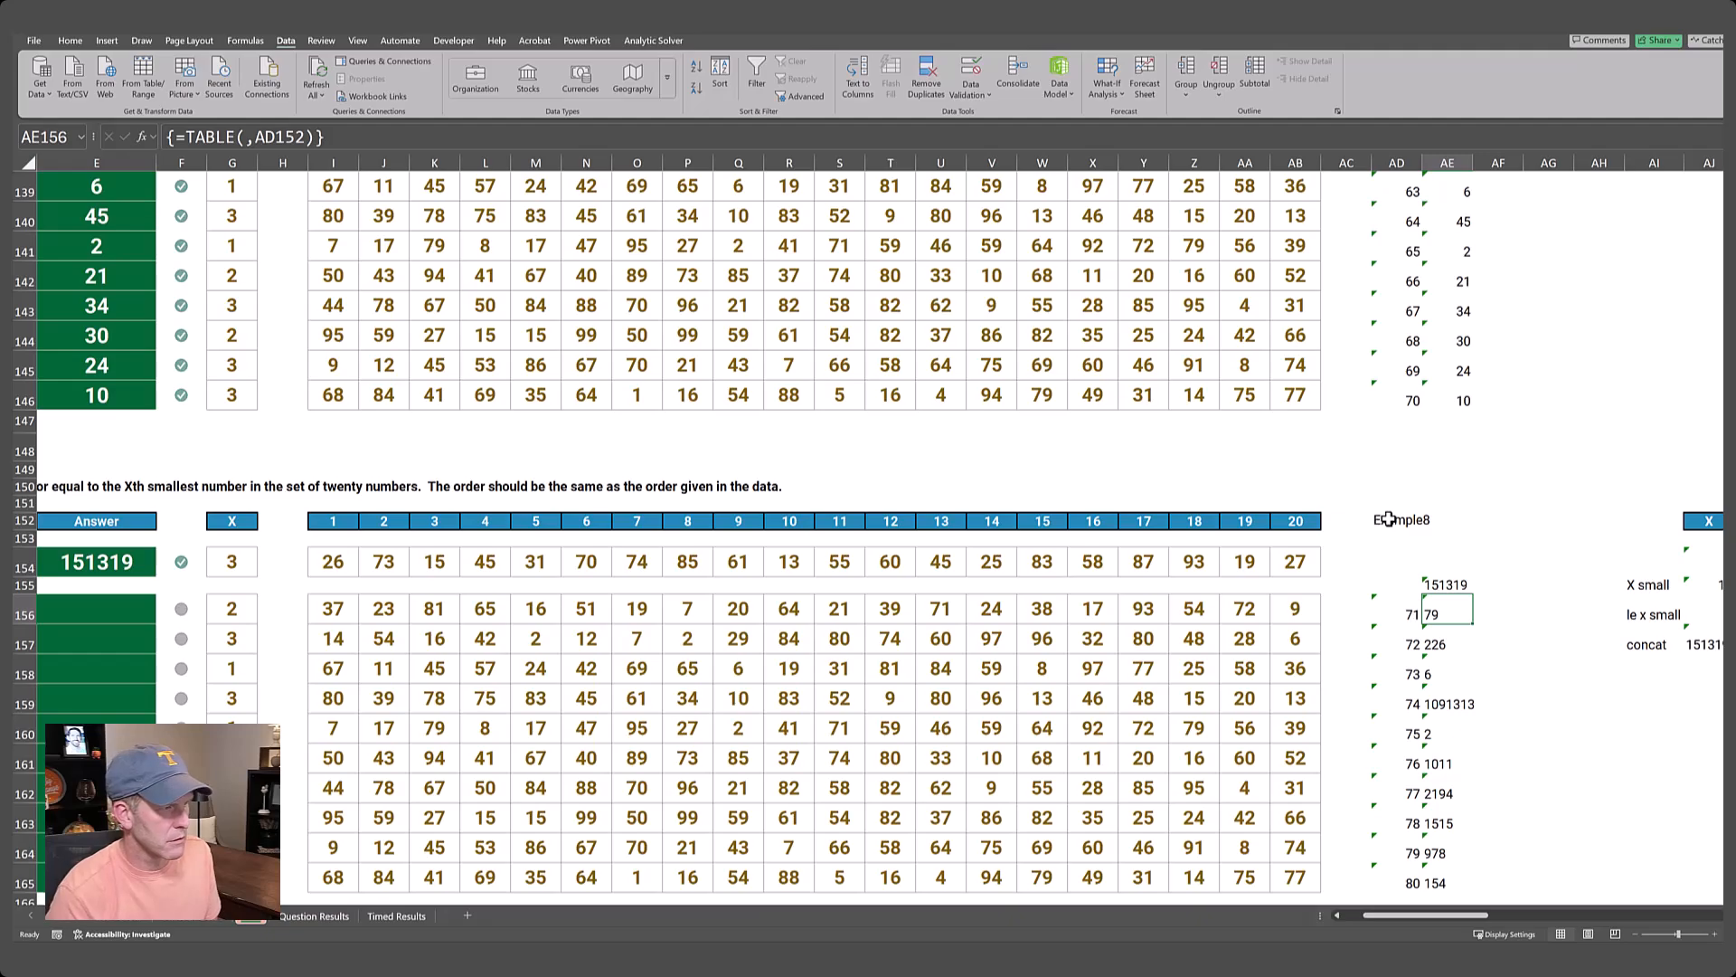
{"action": "key", "text": "ctrl+shift+Down"}
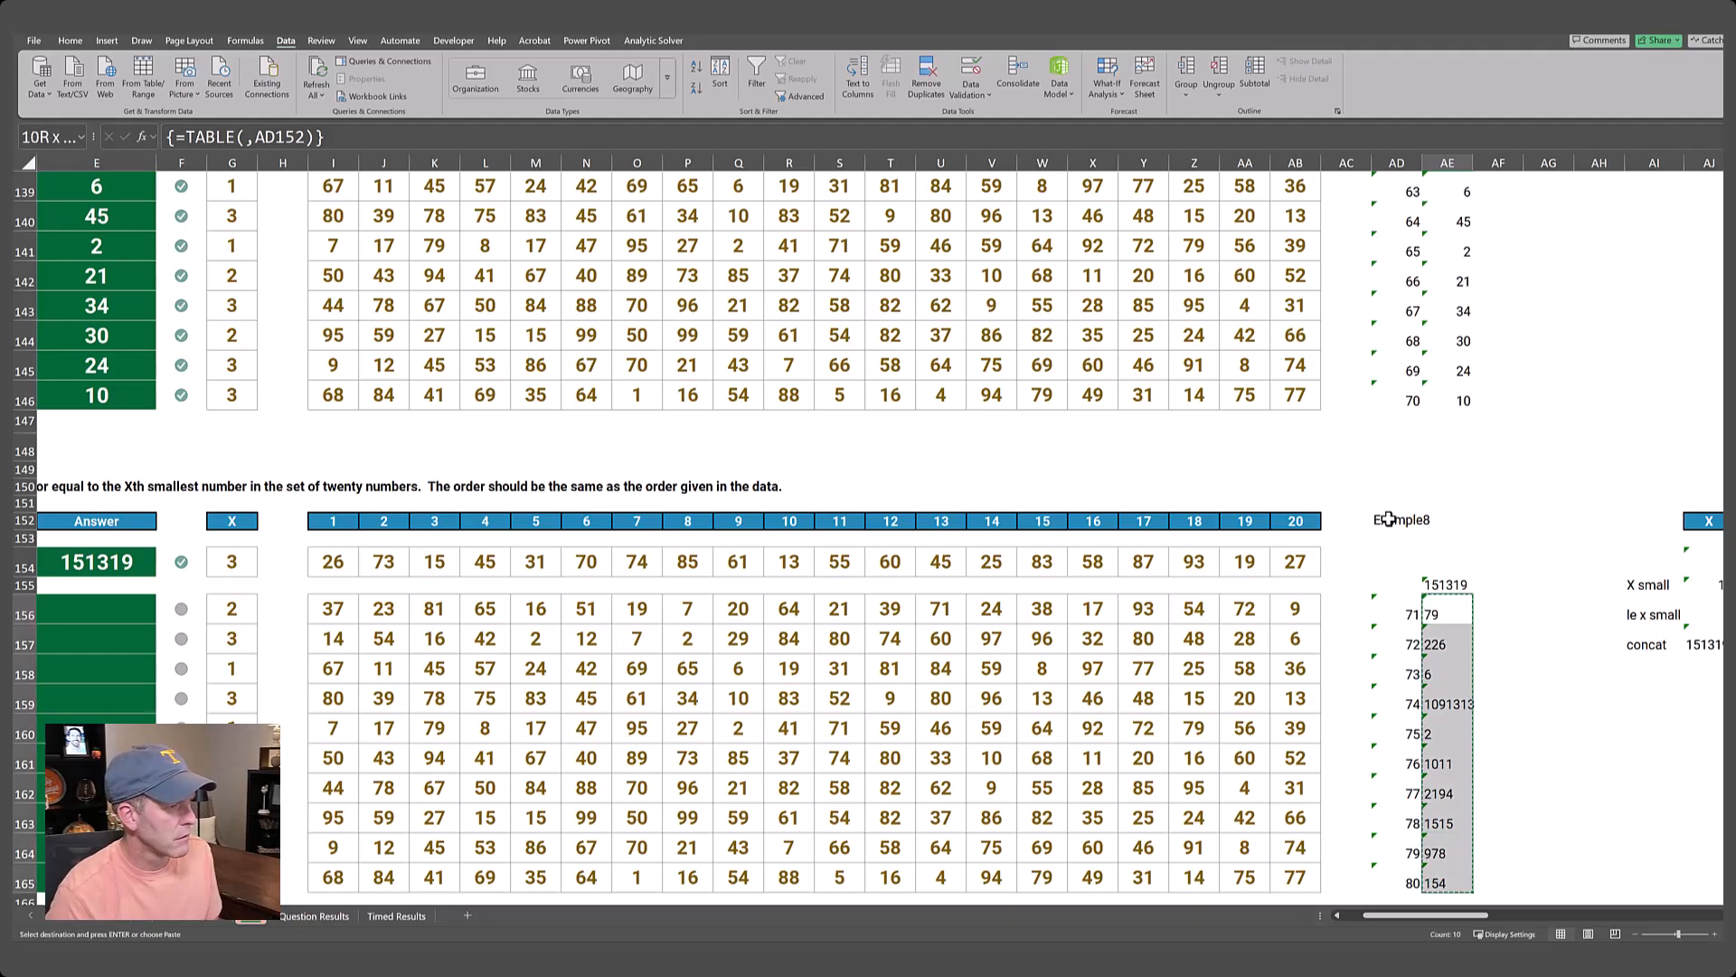
Paste the copied results into the Level 8 answer cells E156:E165, using Paste Special with formulas only.
{"action": "key", "text": "Left"}
{"action": "key", "text": "ctrl+Left"}
{"action": "key", "text": "ctrl+Left"}
{"action": "key", "text": "ctrl+Left"}
{"action": "key", "text": "Left"}
{"action": "key", "text": "Left"}
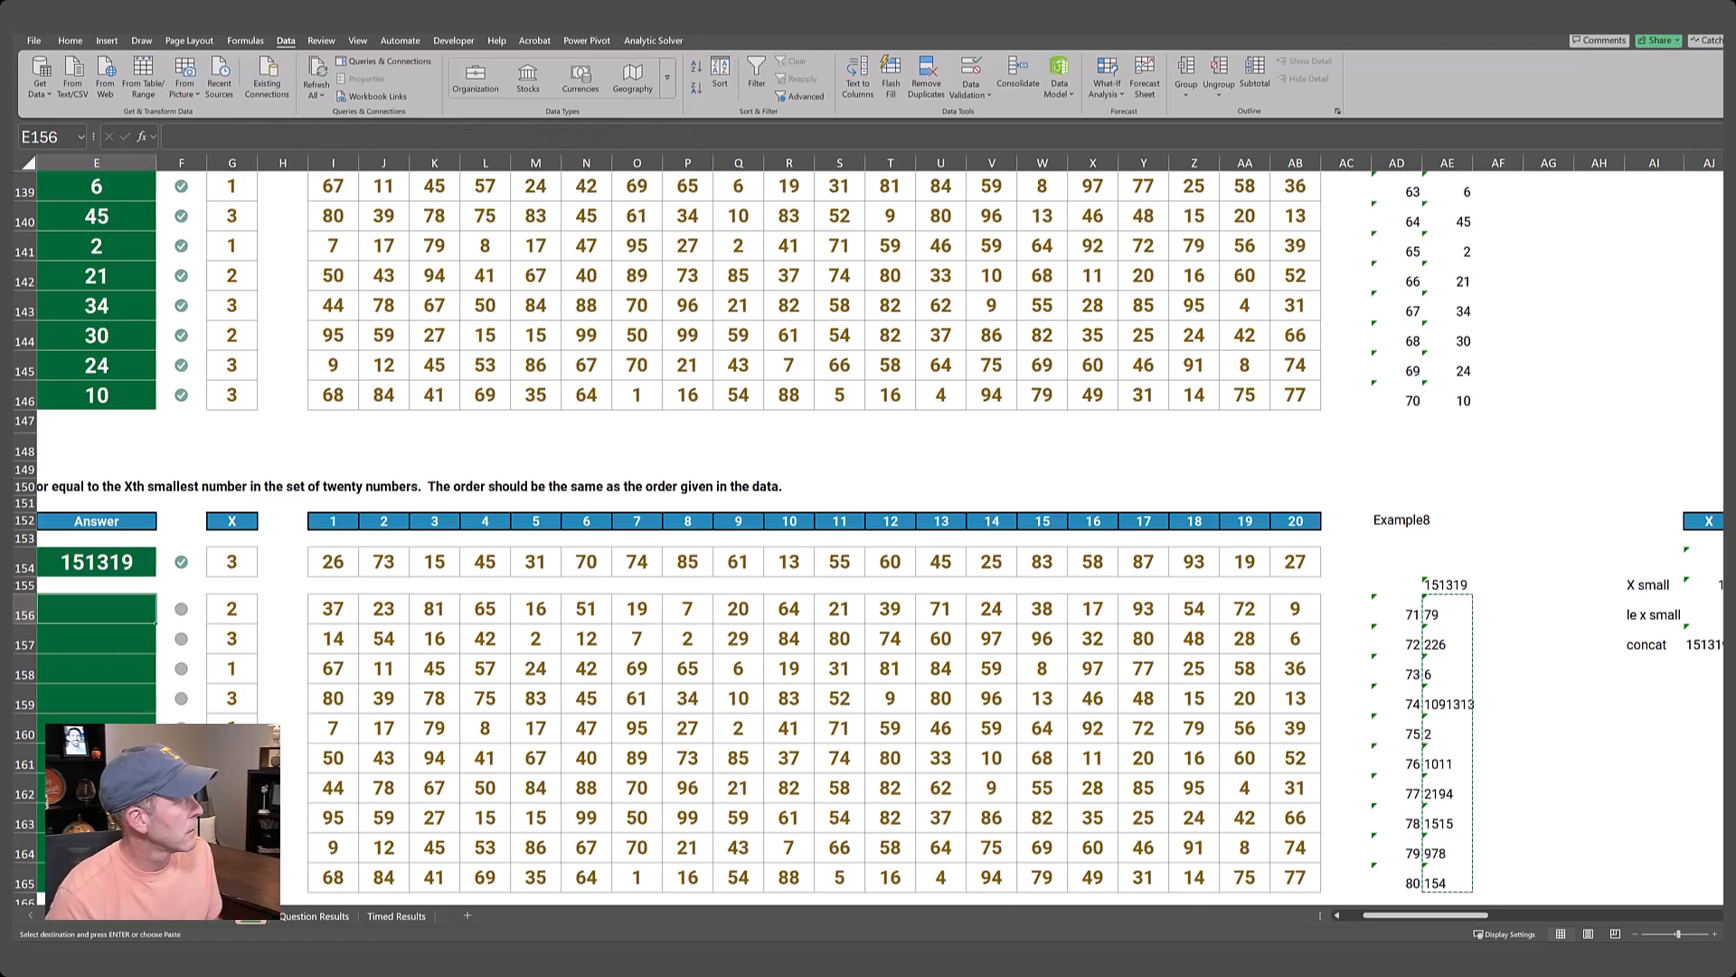
{"action": "key", "text": "Left"}
{"action": "key", "text": "Left"}
{"action": "key", "text": "Left"}
{"action": "key", "text": "Left"}
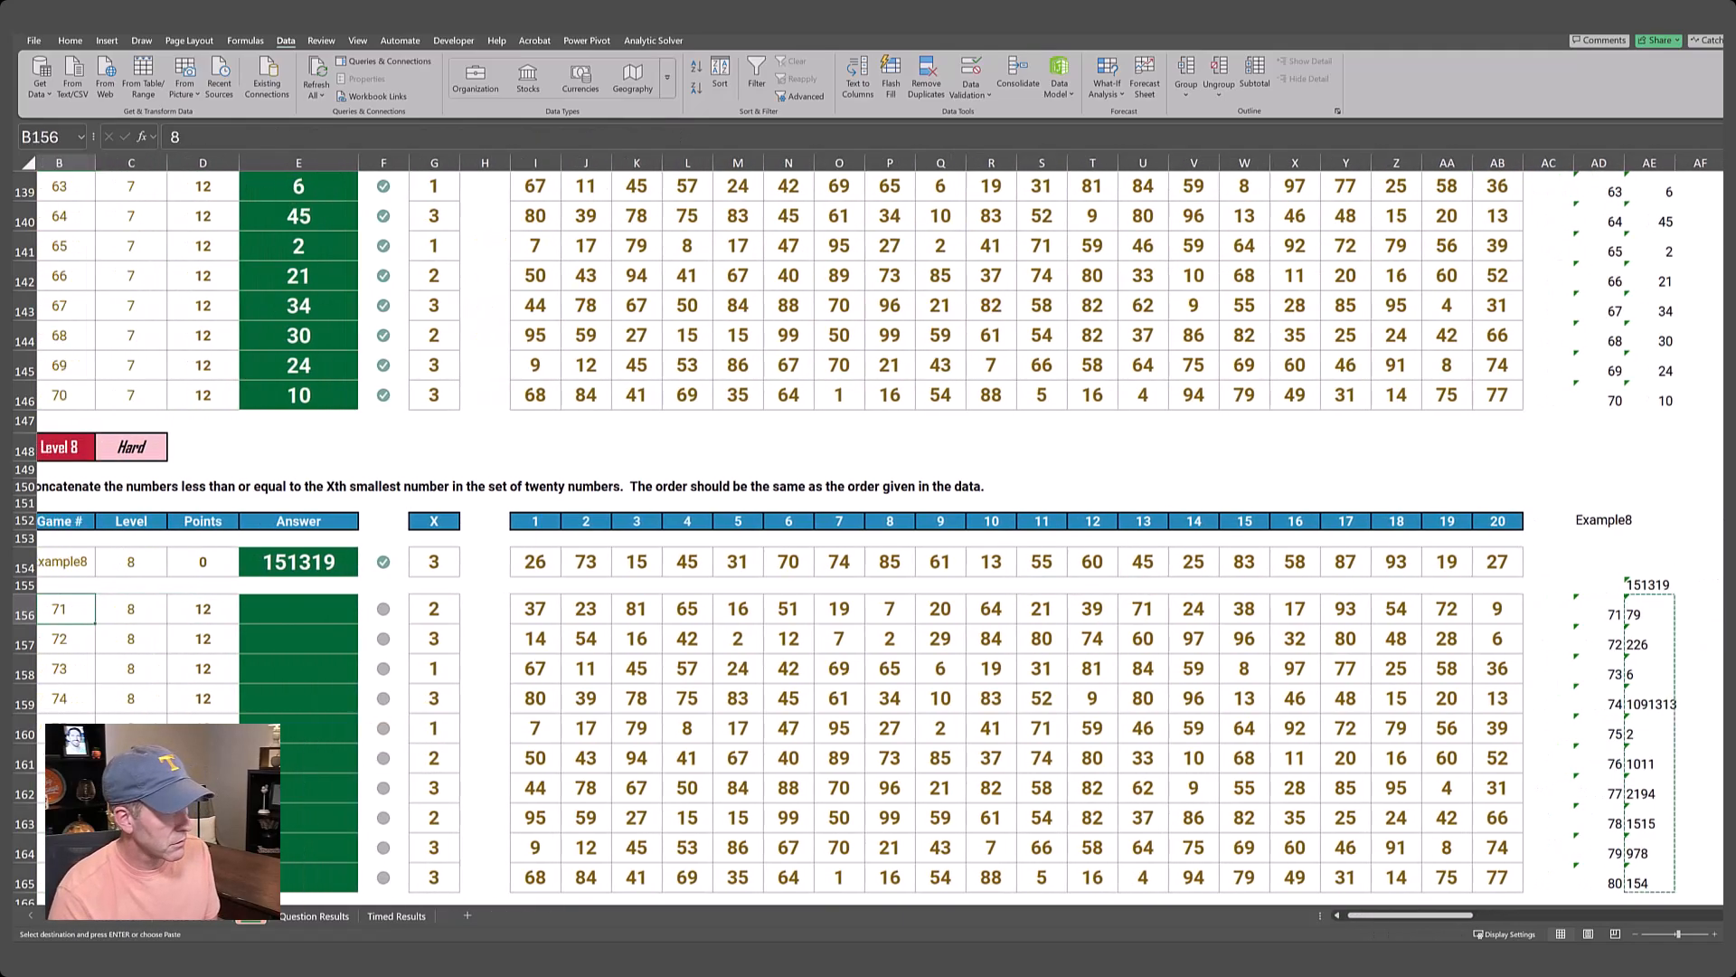
{"action": "key", "text": "Right"}
{"action": "key", "text": "Right"}
{"action": "key", "text": "Right"}
{"action": "key", "text": "Right"}
{"action": "key", "text": "Right"}
{"action": "key", "text": "Right"}
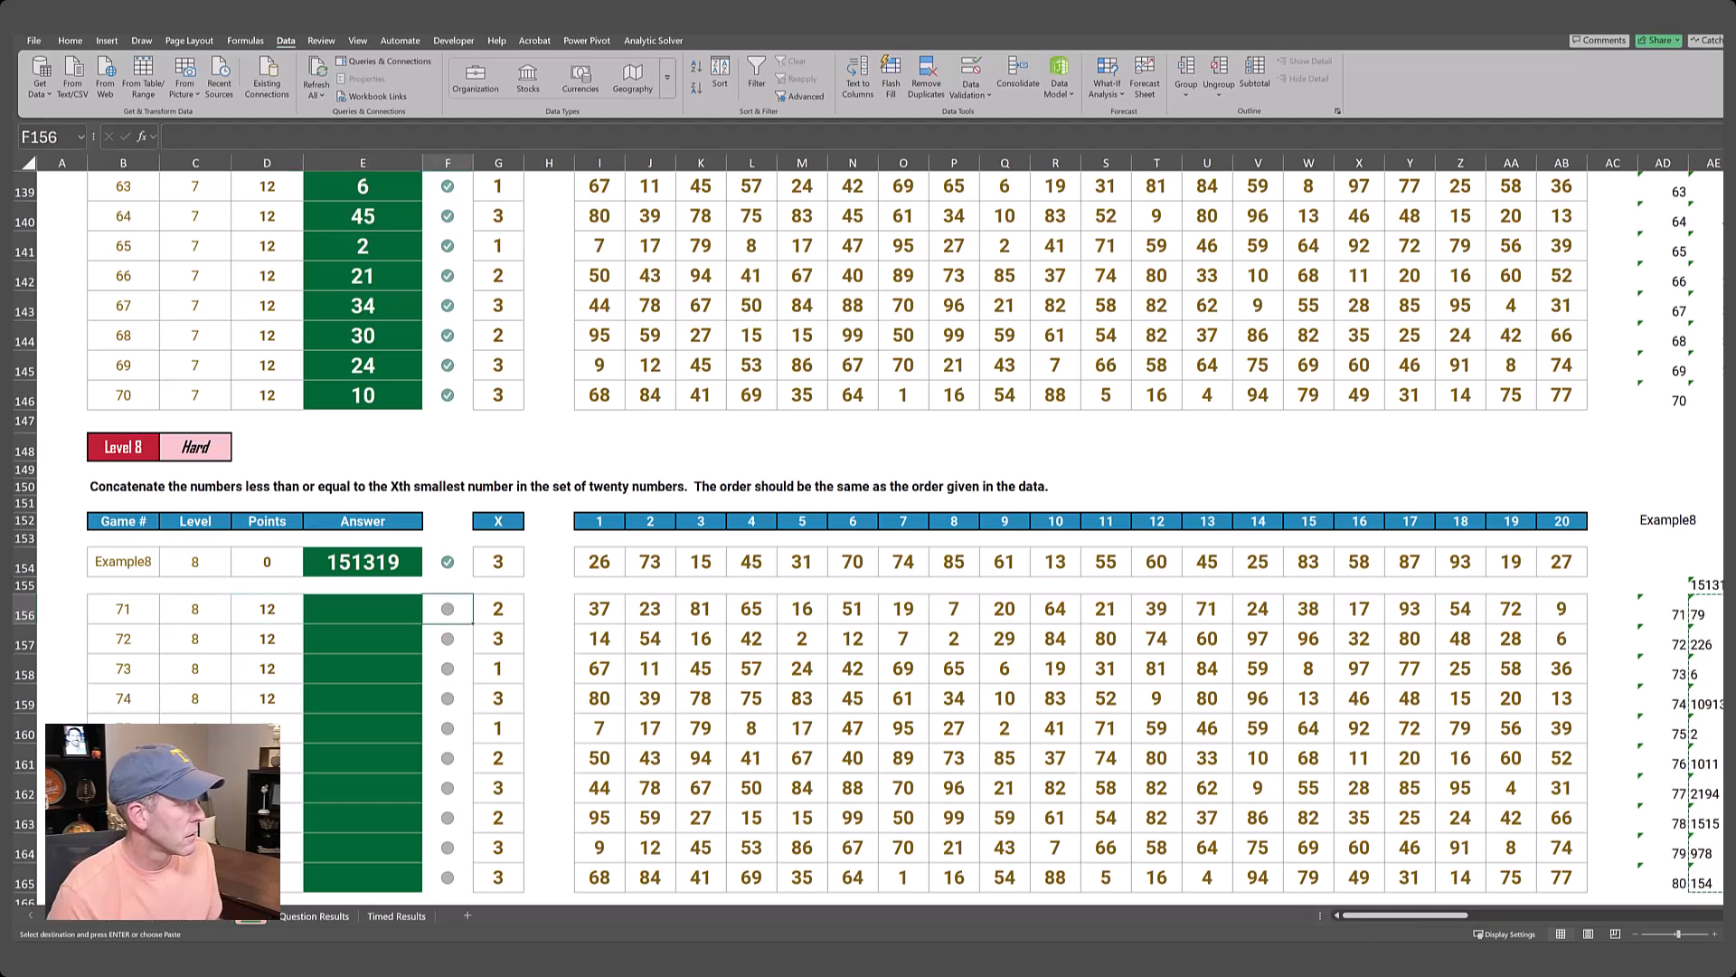
{"action": "key", "text": "Left"}
{"action": "key", "text": "Left"}
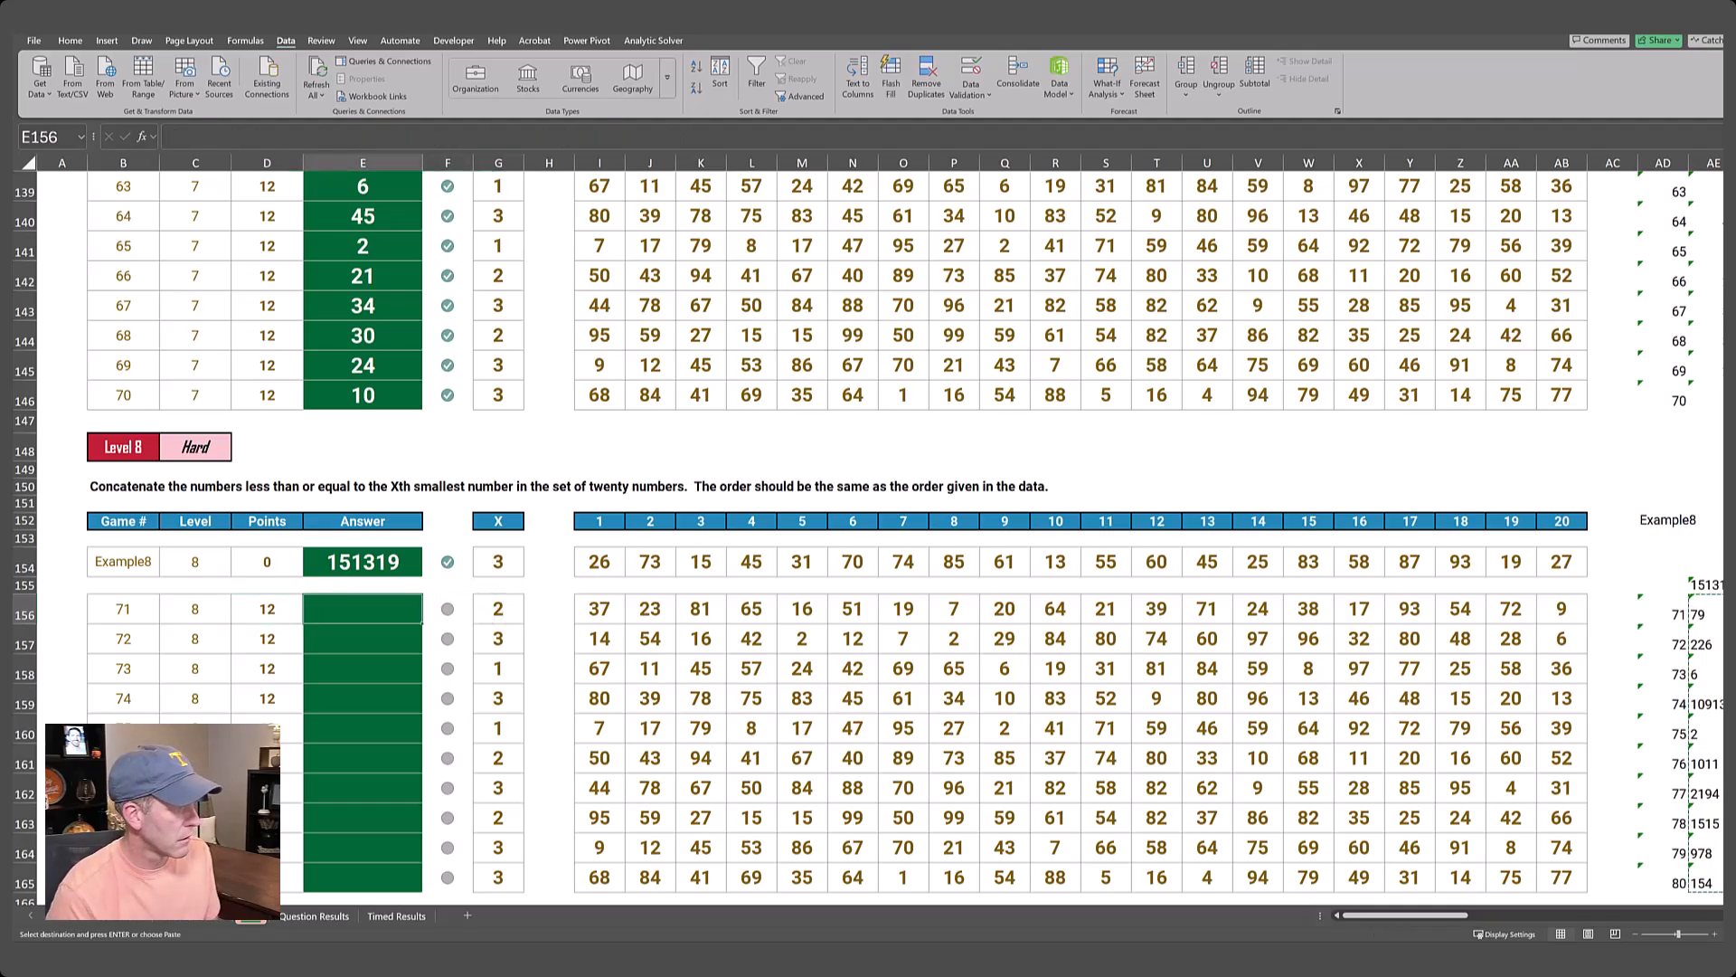
{"action": "key", "text": "alt+e"}
{"action": "key", "text": "s"}
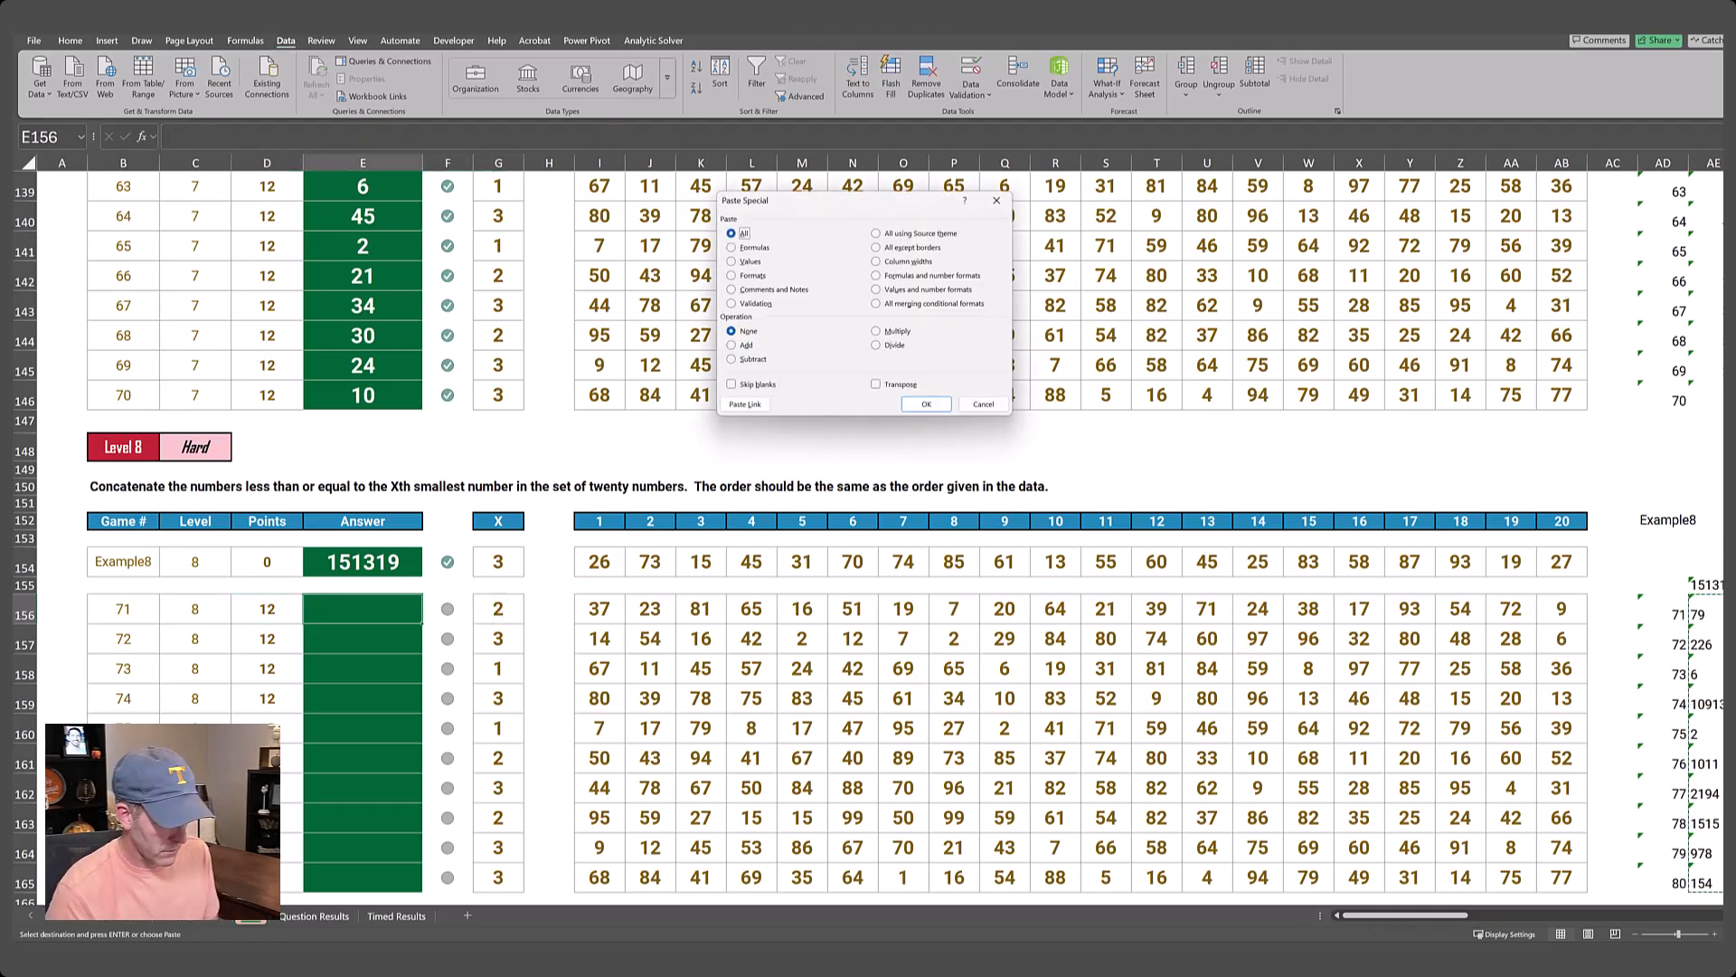
{"action": "key", "text": "f"}
{"action": "key", "text": "Return"}
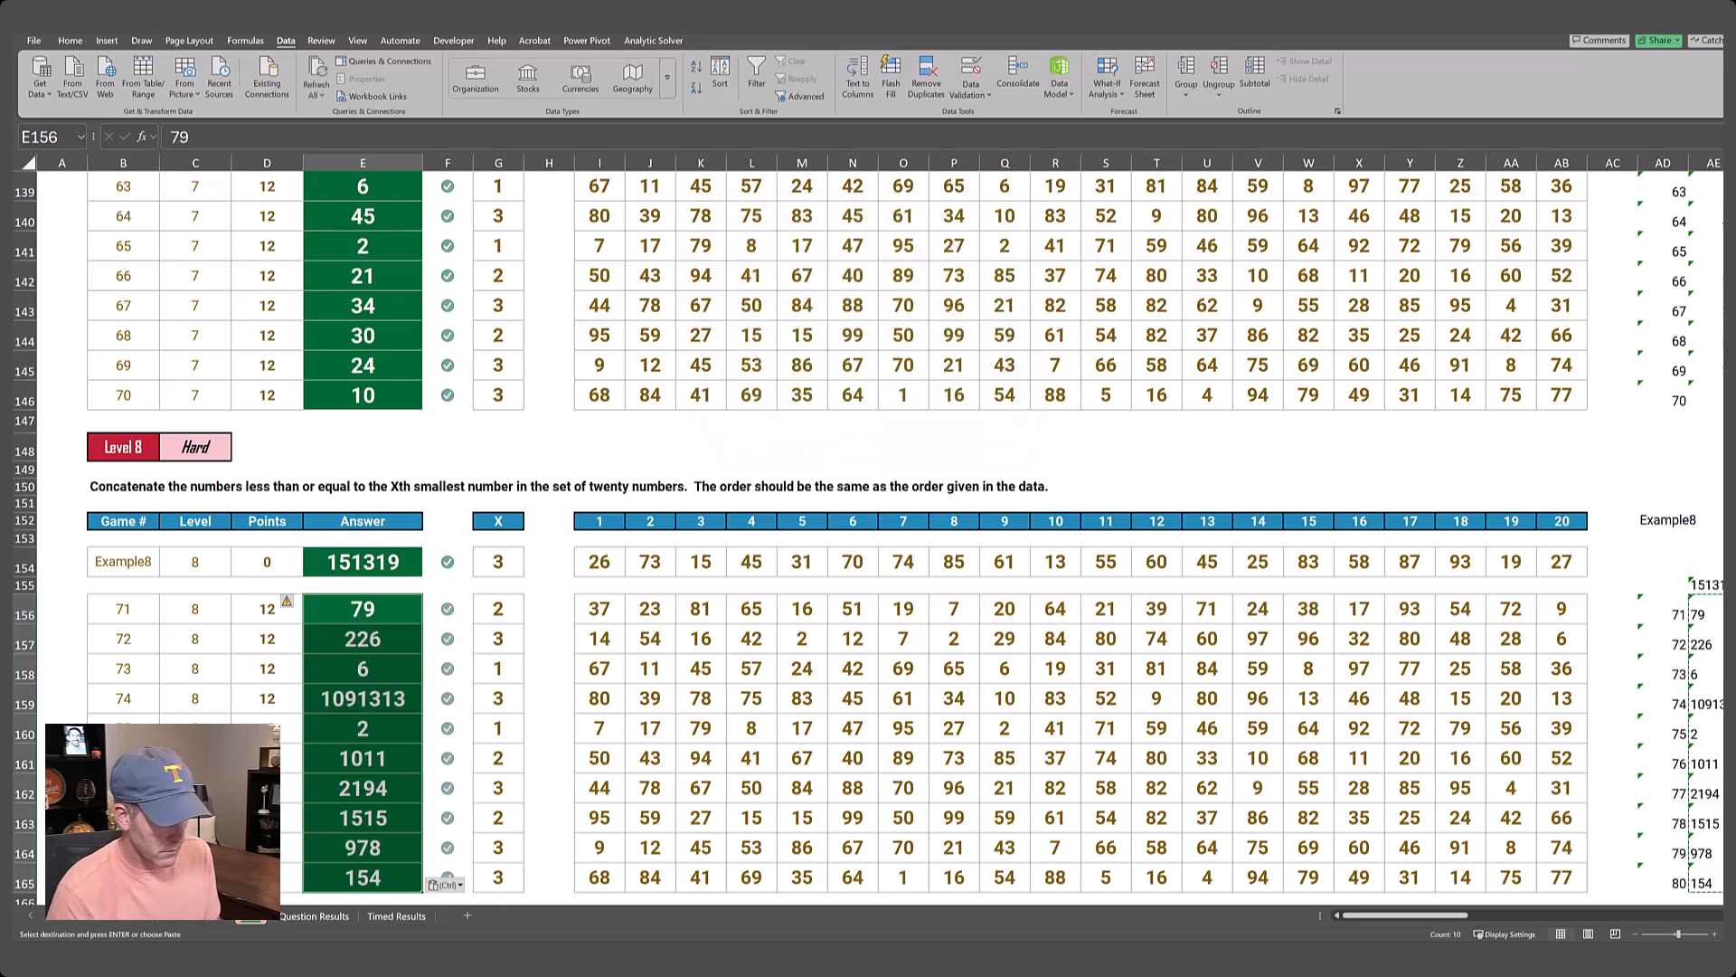
Read the Level 9 and Level 10 task descriptions below the Level 8 answers.
{"action": "key", "text": "ctrl+Down"}
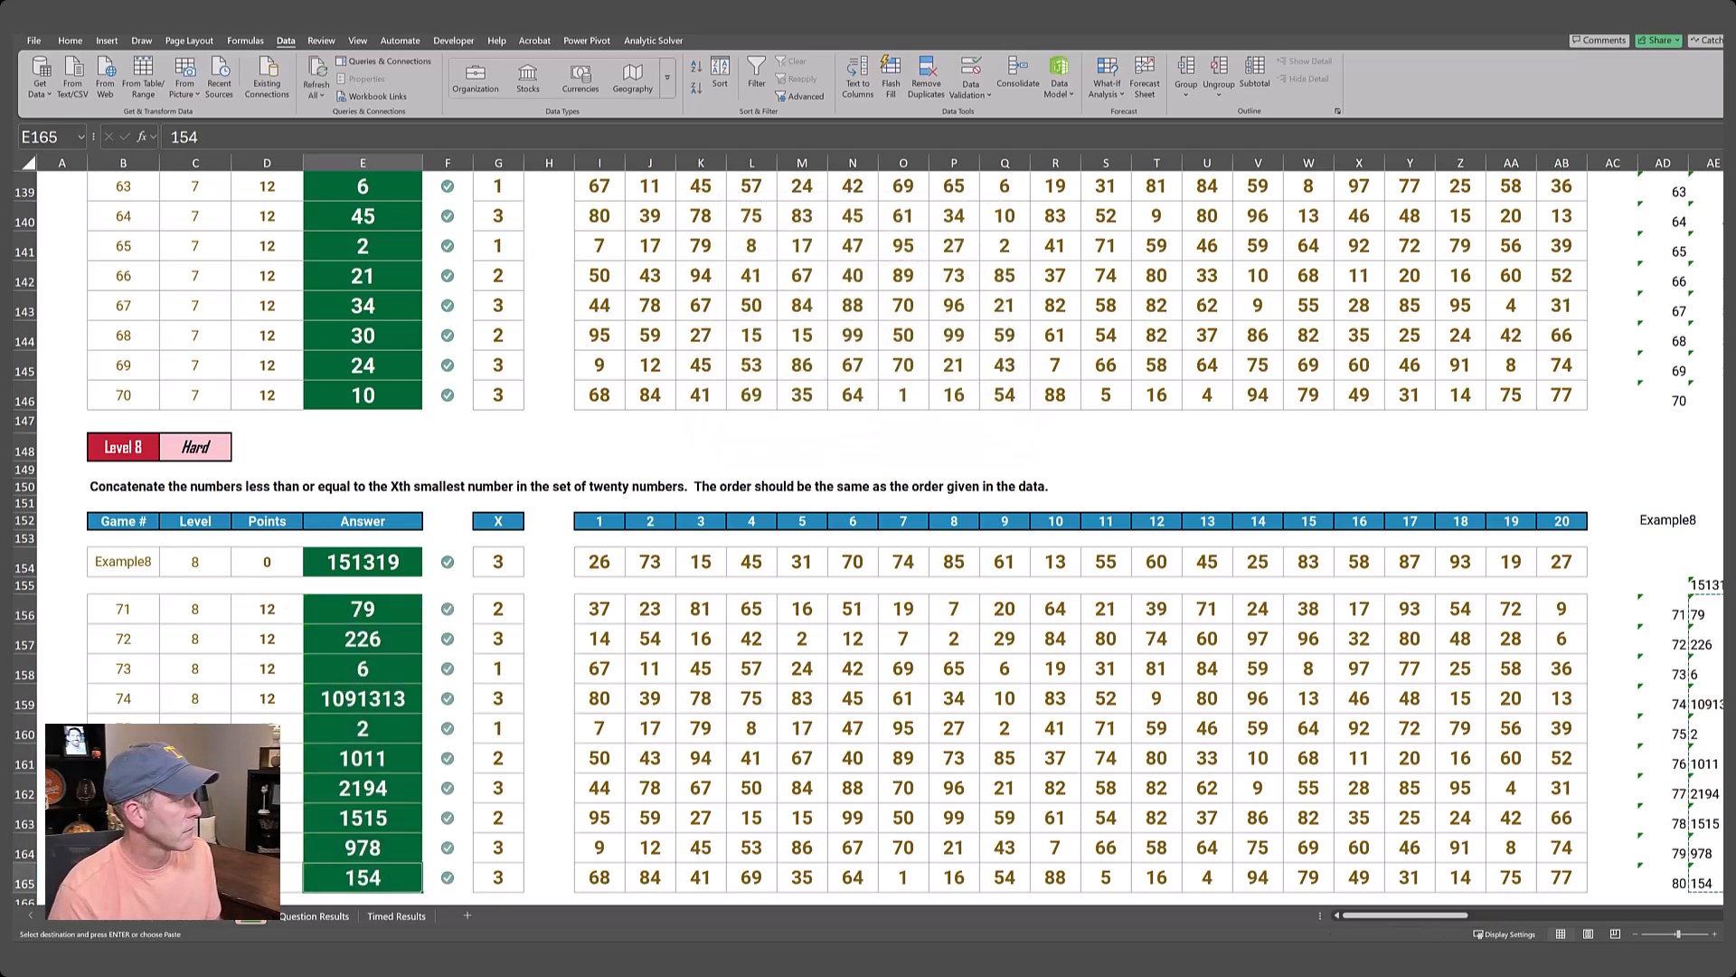
{"action": "key", "text": "Down"}
{"action": "key", "text": "Down"}
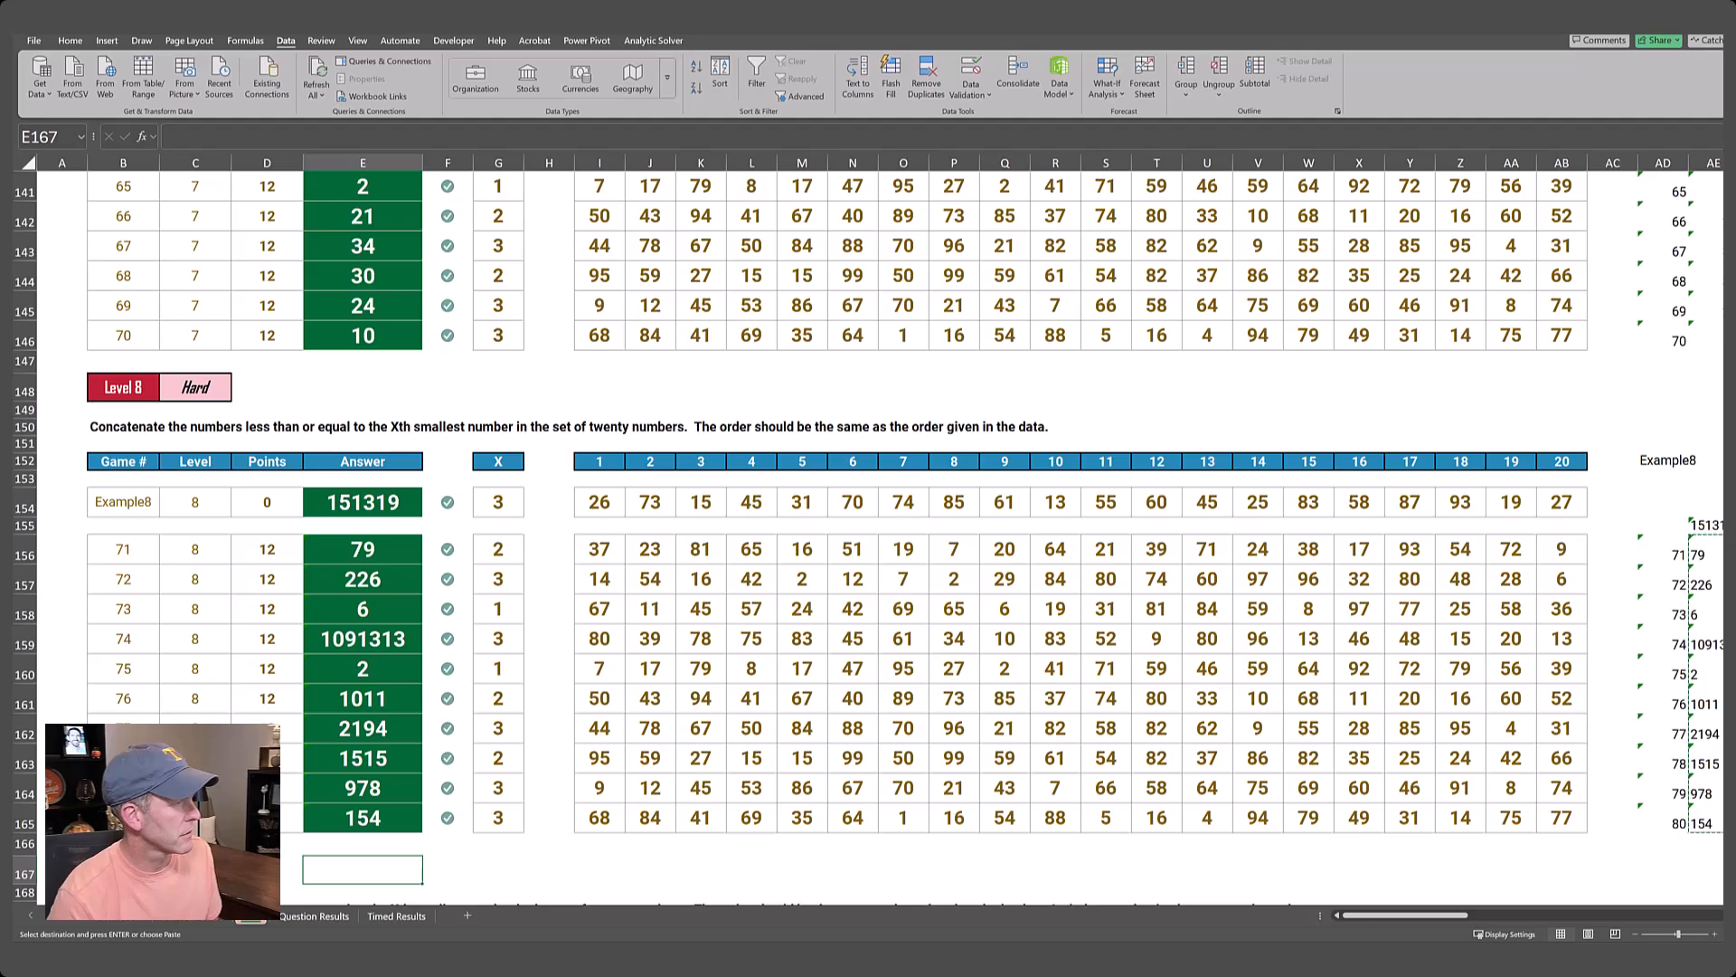
{"action": "scroll", "coordinate": [804, 687], "scroll_direction": "down", "scroll_amount": 6}
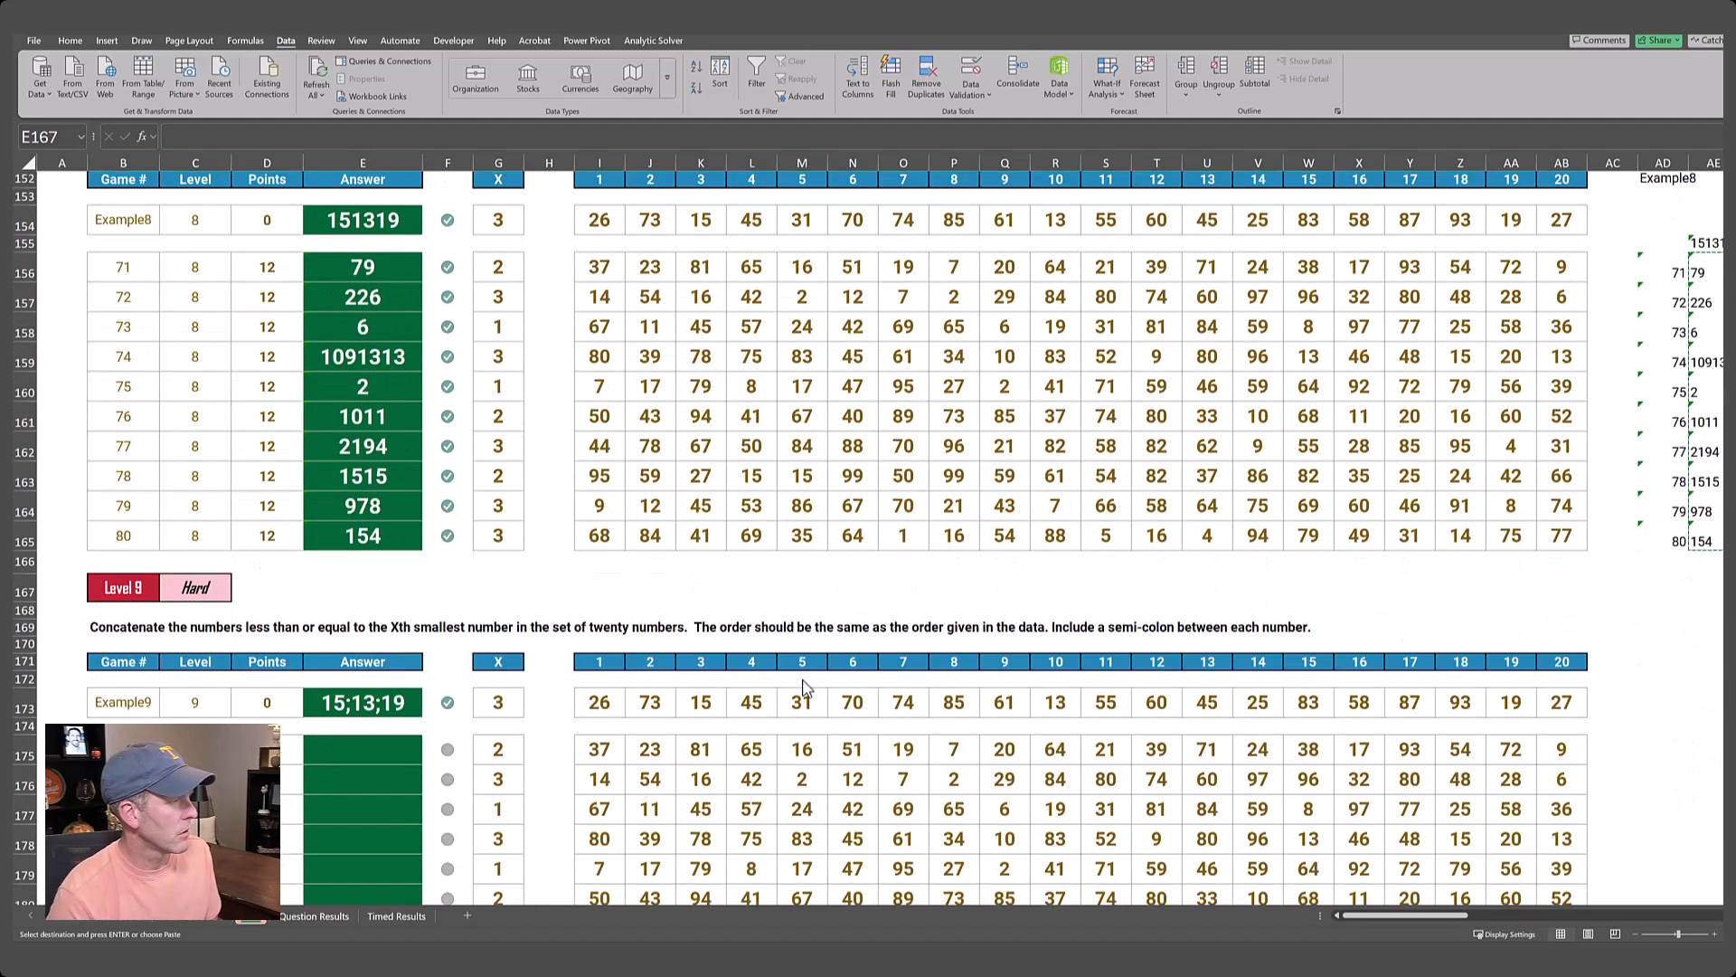
{"action": "scroll", "coordinate": [804, 688], "scroll_direction": "down", "scroll_amount": 3}
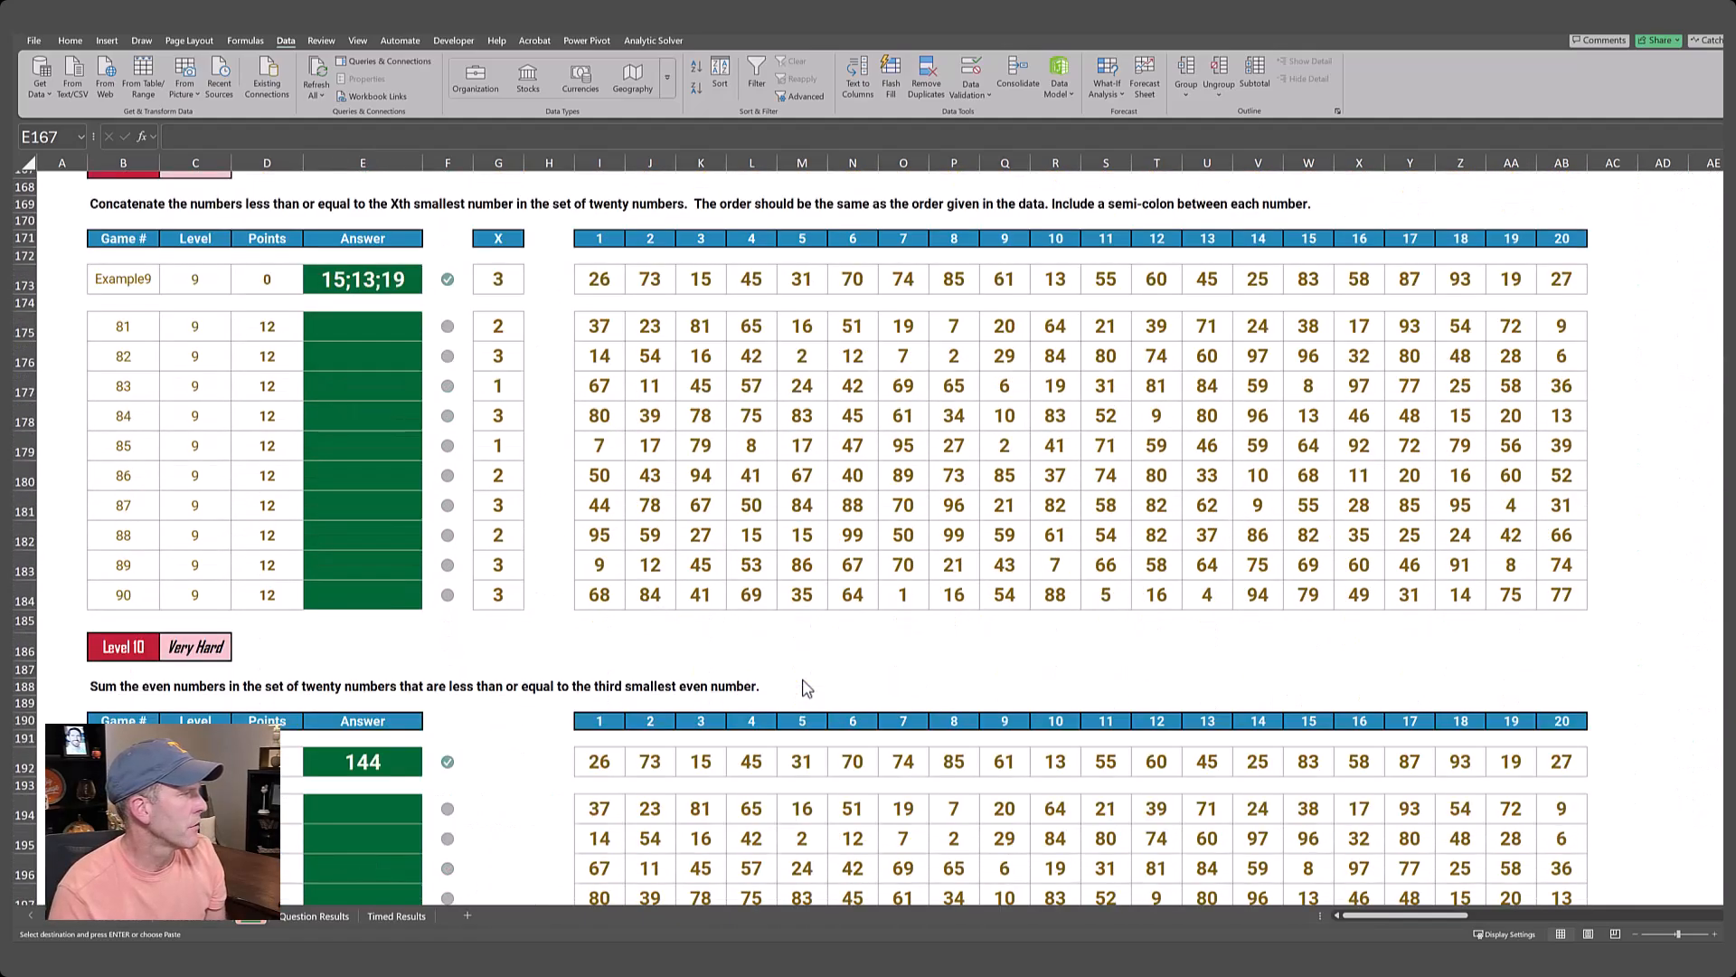
{"action": "scroll", "coordinate": [805, 688], "scroll_direction": "up", "scroll_amount": 1}
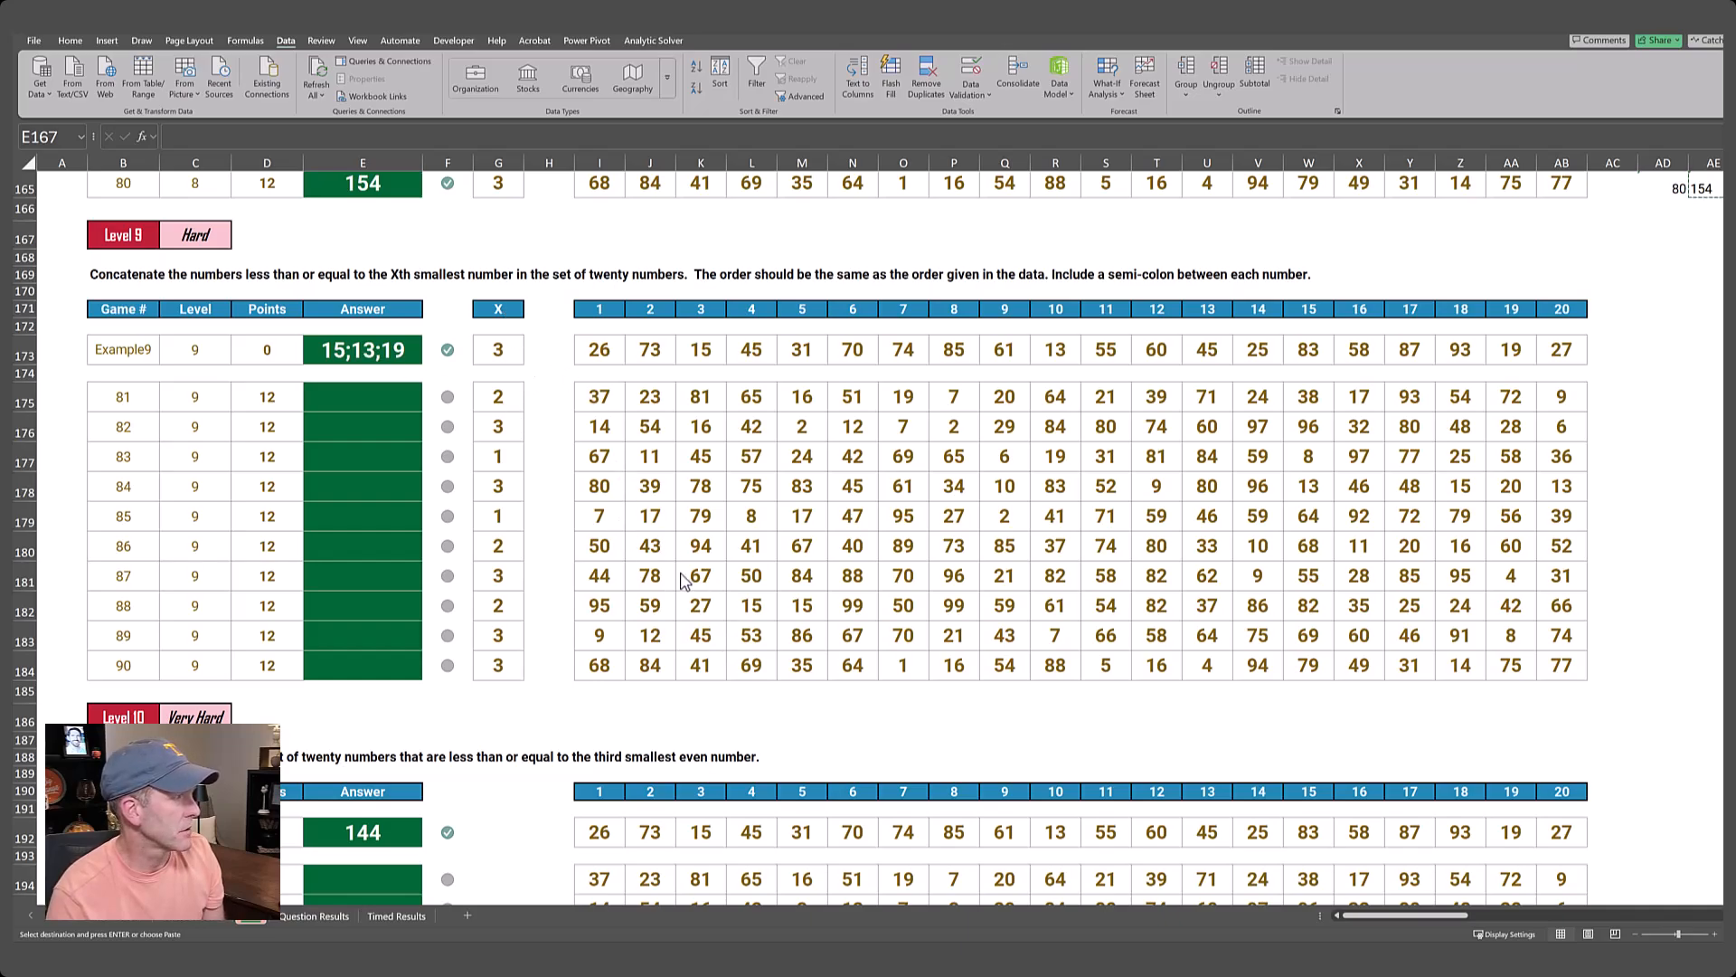
{"action": "scroll", "coordinate": [682, 579], "scroll_direction": "up", "scroll_amount": 8}
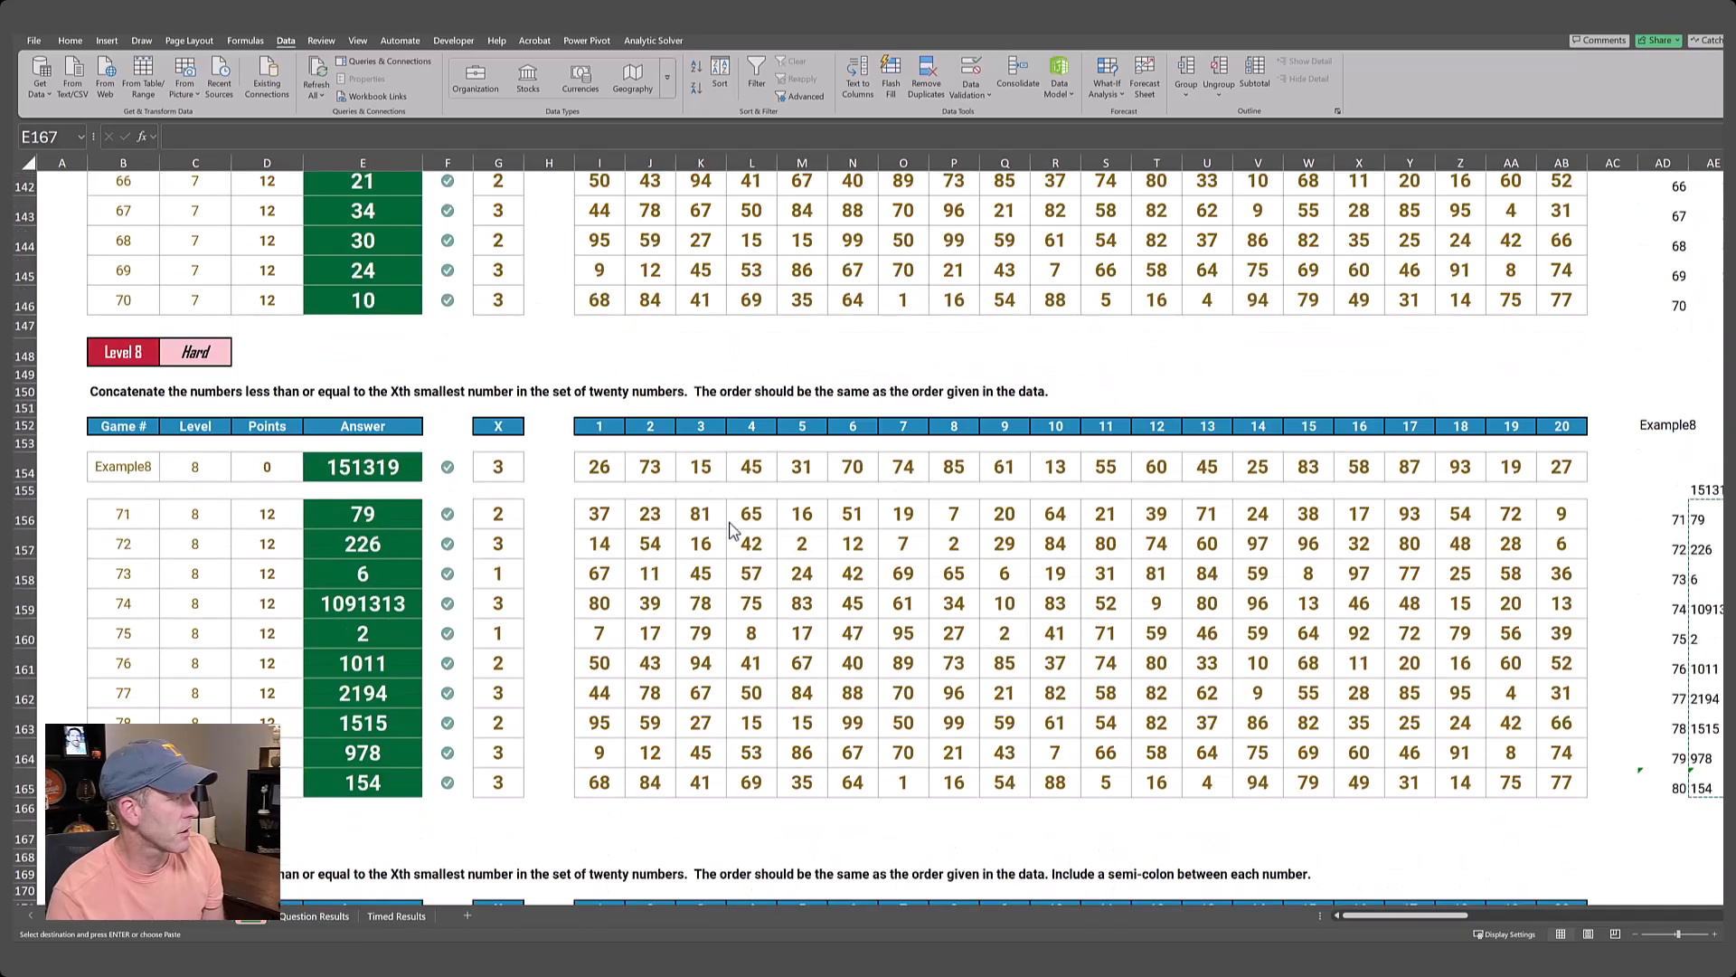
Copy the Level 8 helper block AI152:BE158, including its headers, XLOOKUP row and calculation rows.
{"action": "key", "text": "Right"}
{"action": "key", "text": "Right"}
{"action": "key", "text": "Right"}
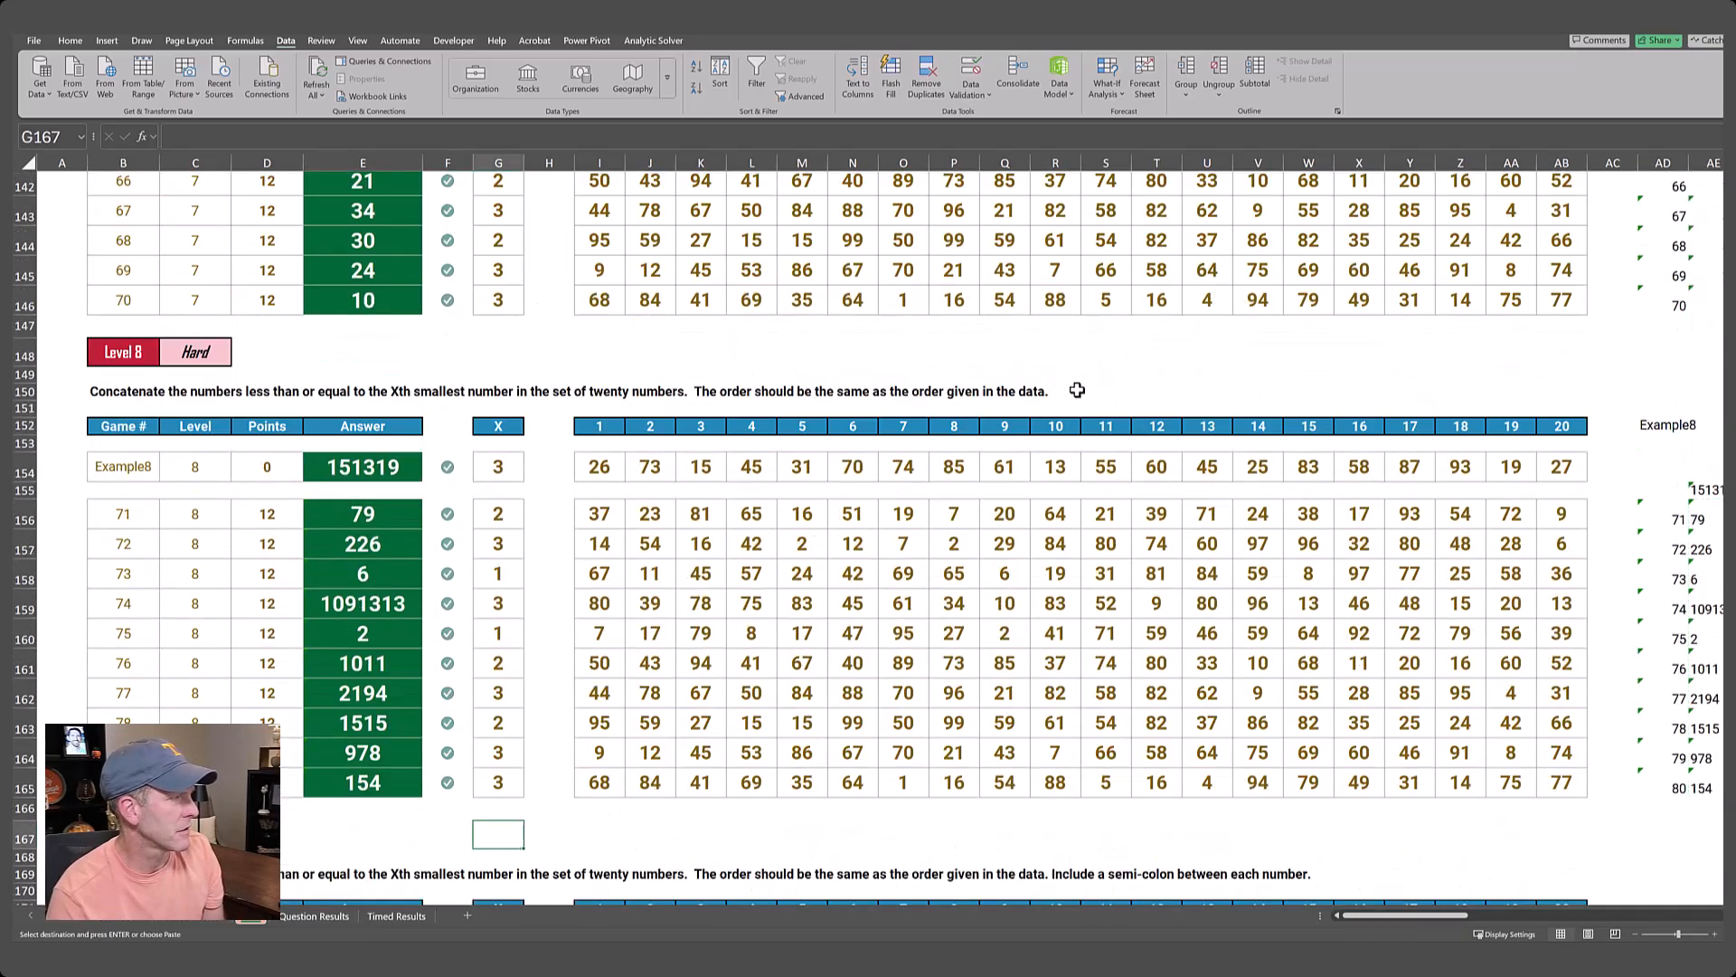
{"action": "key", "text": "Up"}
{"action": "key", "text": "Up"}
{"action": "key", "text": "Up"}
{"action": "key", "text": "Up"}
{"action": "key", "text": "ctrl+Right"}
{"action": "key", "text": "ctrl+Right"}
{"action": "key", "text": "ctrl+Right"}
{"action": "key", "text": "ctrl+Up"}
{"action": "key", "text": "Right"}
{"action": "key", "text": "Right"}
{"action": "key", "text": "Right"}
{"action": "key", "text": "Right"}
{"action": "key", "text": "Right"}
{"action": "key", "text": "Right"}
{"action": "key", "text": "Right"}
{"action": "key", "text": "Right"}
{"action": "key", "text": "Right"}
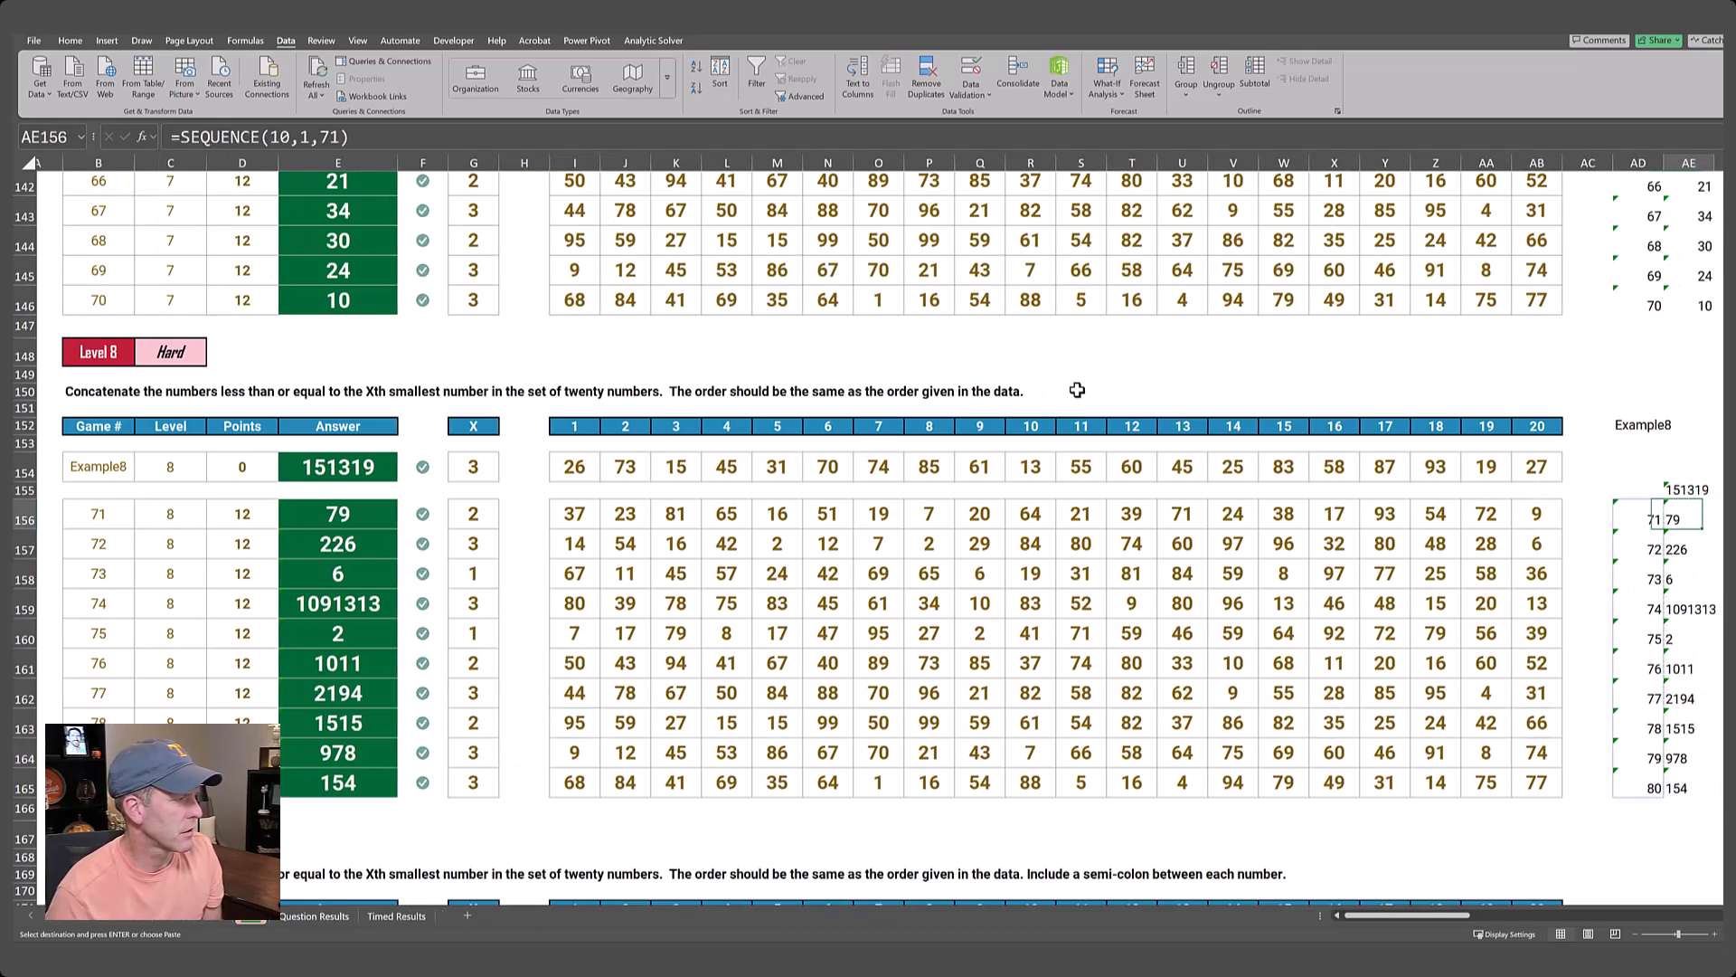
{"action": "key", "text": "Right"}
{"action": "key", "text": "Right"}
{"action": "key", "text": "Right"}
{"action": "key", "text": "Right"}
{"action": "key", "text": "Right"}
{"action": "key", "text": "Right"}
{"action": "key", "text": "Right"}
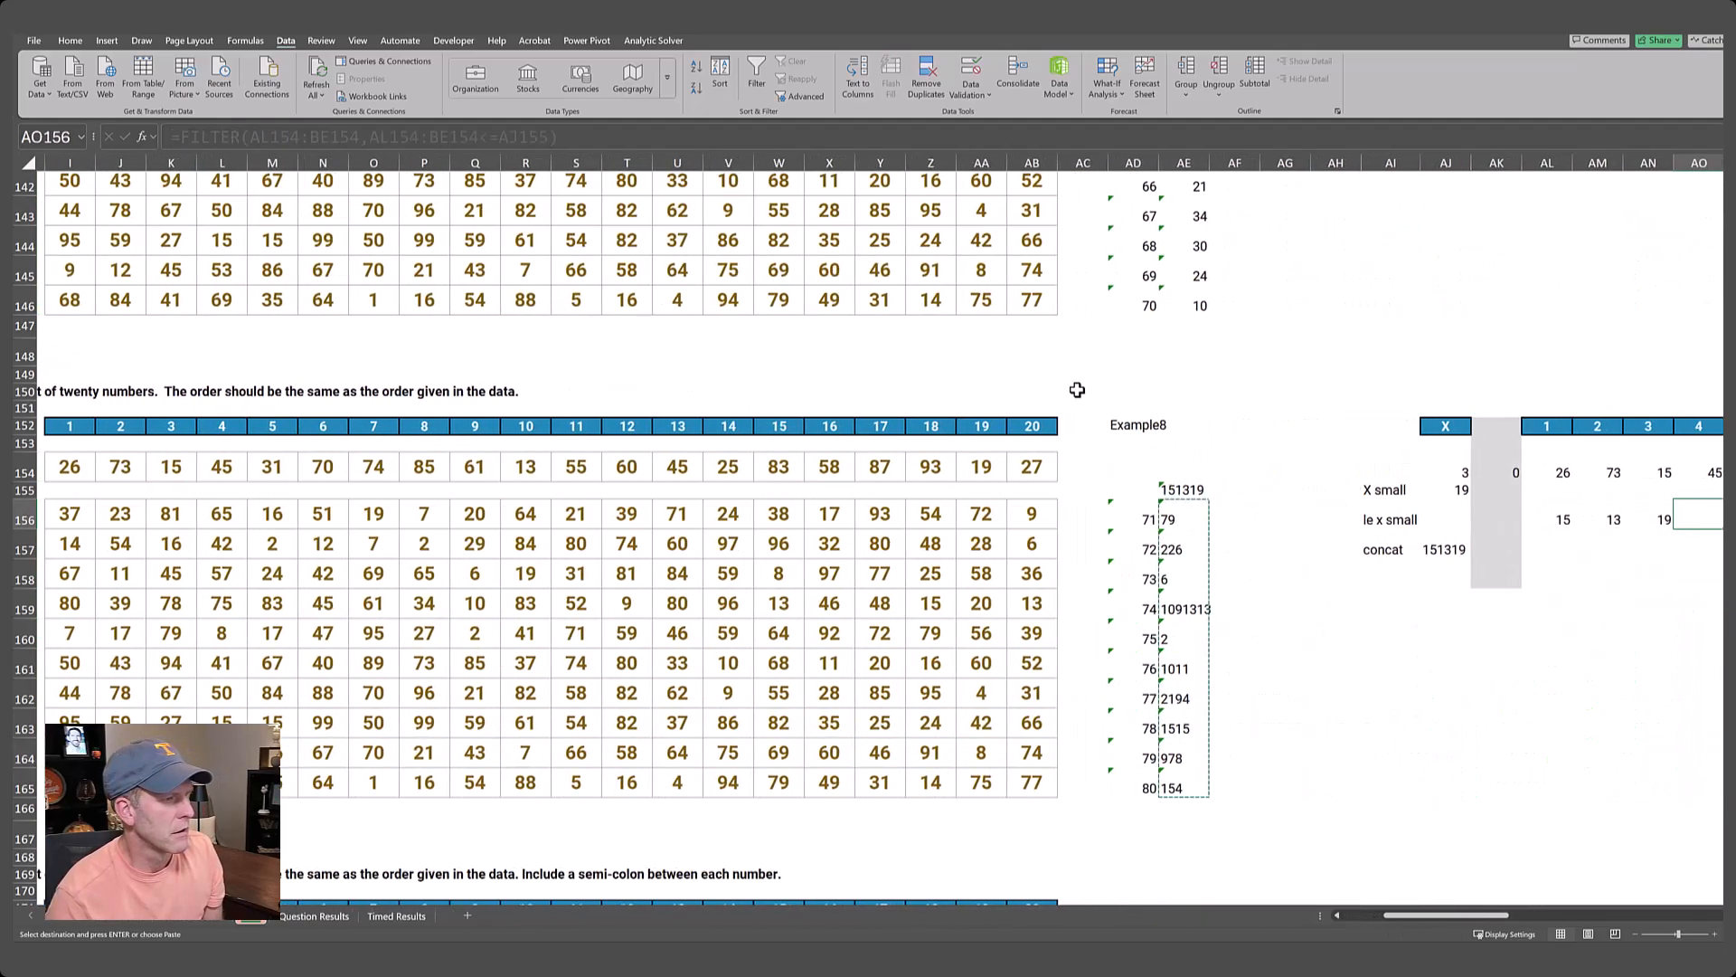
{"action": "key", "text": "Right"}
{"action": "key", "text": "Right"}
{"action": "key", "text": "Right"}
{"action": "key", "text": "Right"}
{"action": "key", "text": "Right"}
{"action": "key", "text": "Right"}
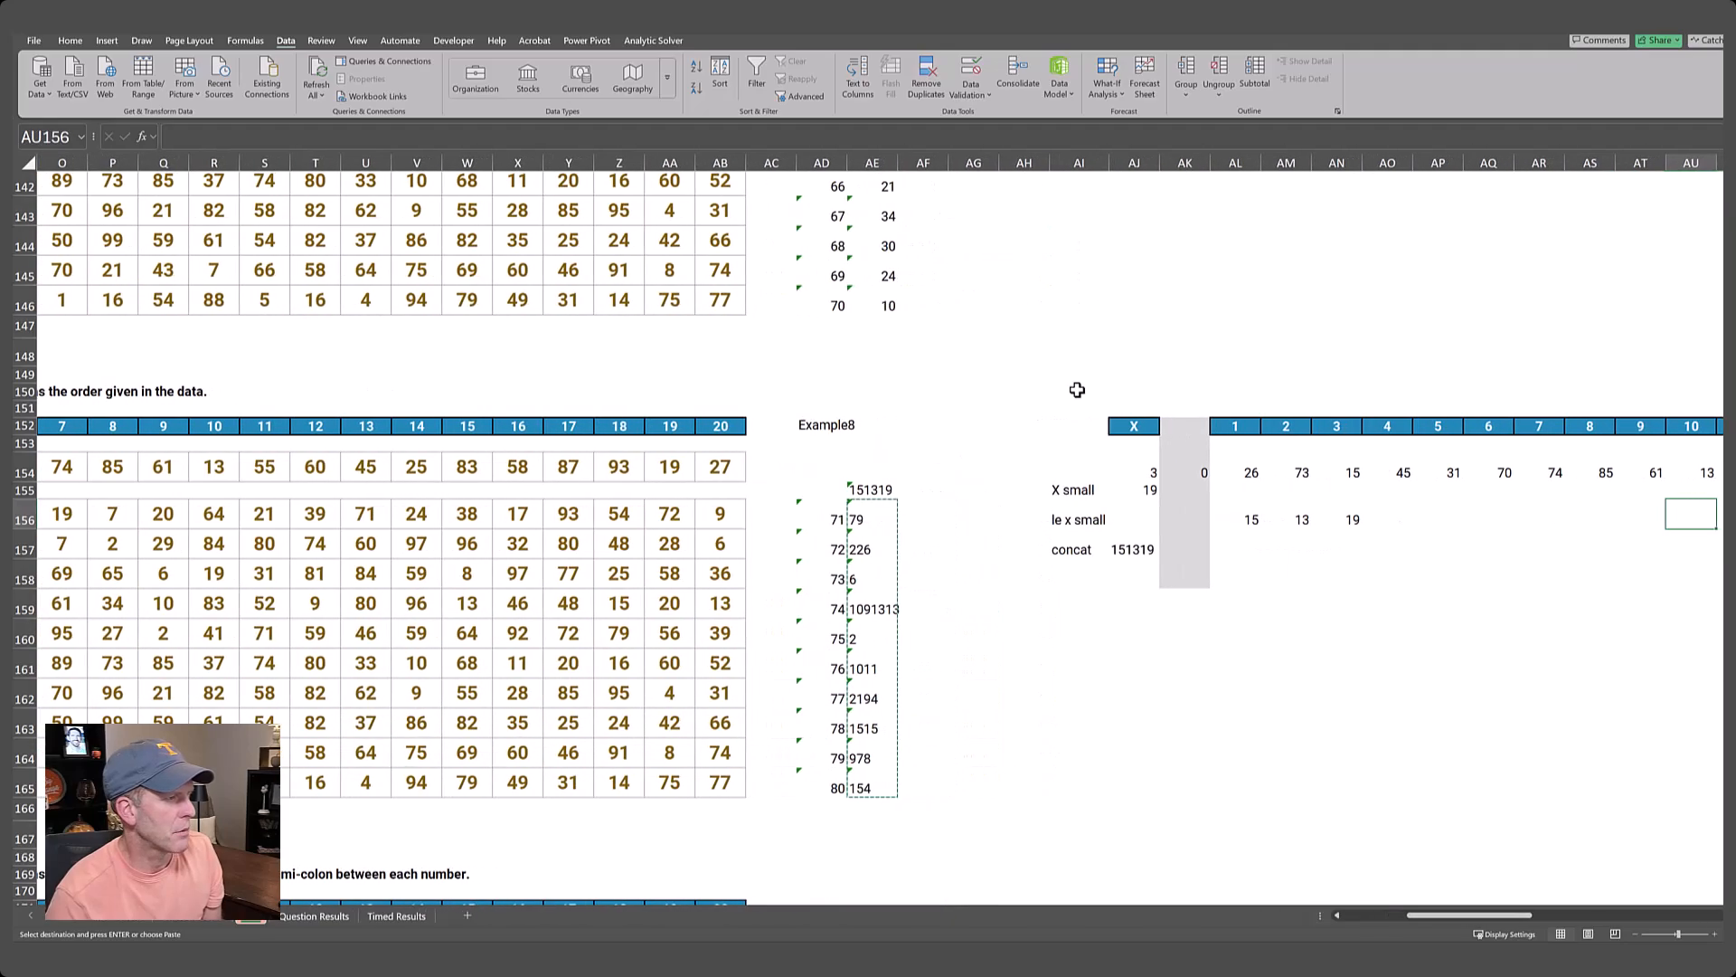
{"action": "key", "text": "Right"}
{"action": "key", "text": "Right"}
{"action": "key", "text": "Right"}
{"action": "key", "text": "Right"}
{"action": "key", "text": "Right"}
{"action": "key", "text": "Right"}
{"action": "key", "text": "Right"}
{"action": "key", "text": "Right"}
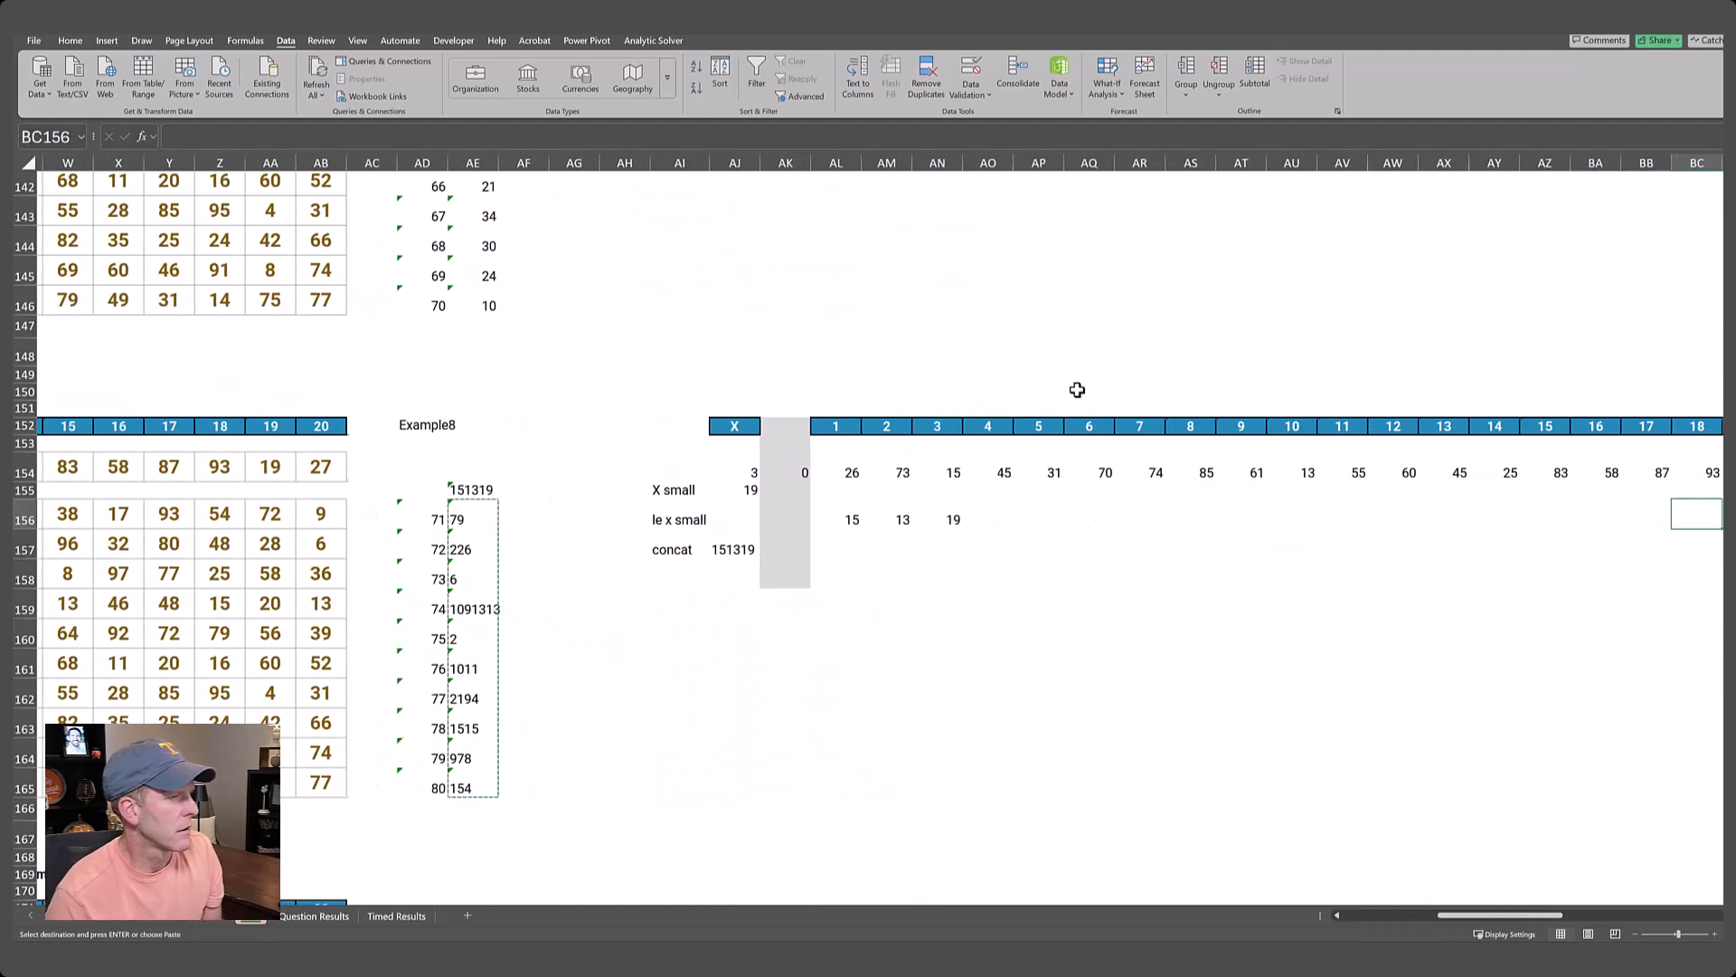
{"action": "key", "text": "Right"}
{"action": "key", "text": "Right"}
{"action": "key", "text": "Left"}
{"action": "key", "text": "Left"}
{"action": "key", "text": "Left"}
{"action": "key", "text": "Left"}
{"action": "key", "text": "Left"}
{"action": "key", "text": "Up"}
{"action": "key", "text": "Up"}
{"action": "key", "text": "Up"}
{"action": "key", "text": "Up"}
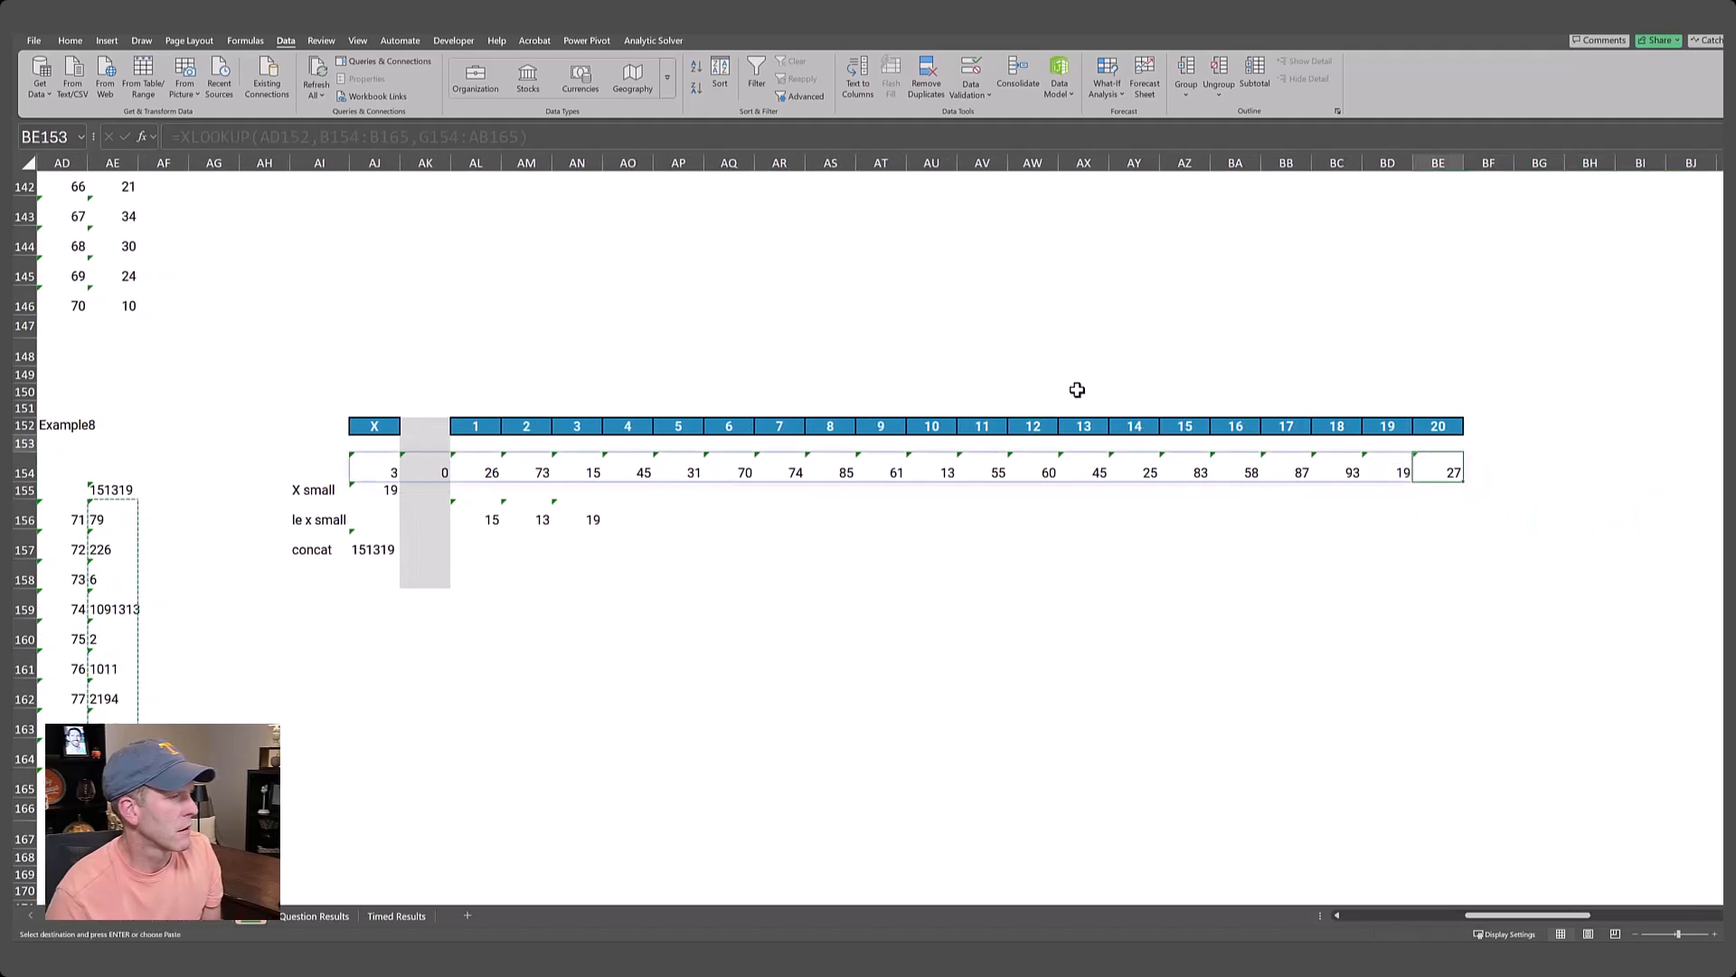
{"action": "key", "text": "shift+Left"}
{"action": "key", "text": "shift+Left"}
{"action": "key", "text": "shift+Left"}
{"action": "key", "text": "shift+Left"}
{"action": "key", "text": "shift+Left"}
{"action": "key", "text": "shift+Left"}
{"action": "key", "text": "shift+Left"}
{"action": "key", "text": "shift+Left"}
{"action": "key", "text": "shift+Left"}
{"action": "key", "text": "shift+Left"}
{"action": "key", "text": "shift+Left"}
{"action": "key", "text": "shift+Left"}
{"action": "key", "text": "shift+Left"}
{"action": "key", "text": "shift+Left"}
{"action": "key", "text": "shift+Left"}
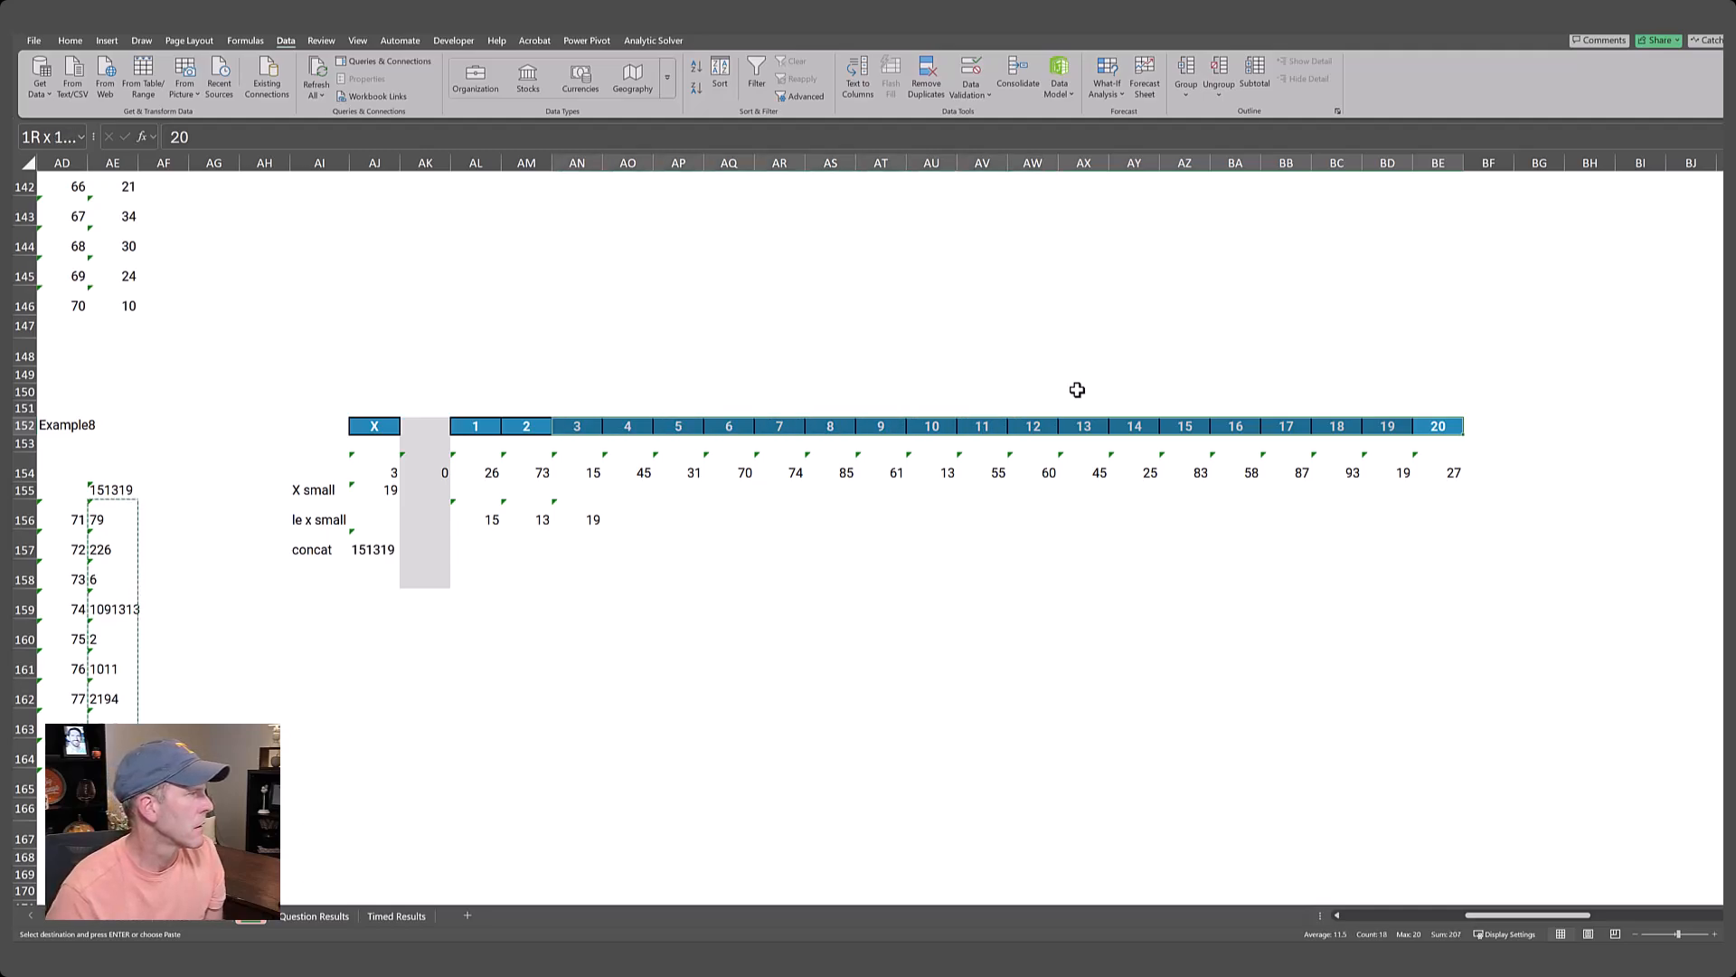
{"action": "key", "text": "shift+Left"}
{"action": "key", "text": "shift+Left"}
{"action": "key", "text": "shift+Left"}
{"action": "key", "text": "shift+Left"}
{"action": "key", "text": "shift+Left"}
{"action": "key", "text": "shift+Left"}
{"action": "key", "text": "shift+Right"}
{"action": "key", "text": "shift+Down"}
{"action": "key", "text": "shift+Down"}
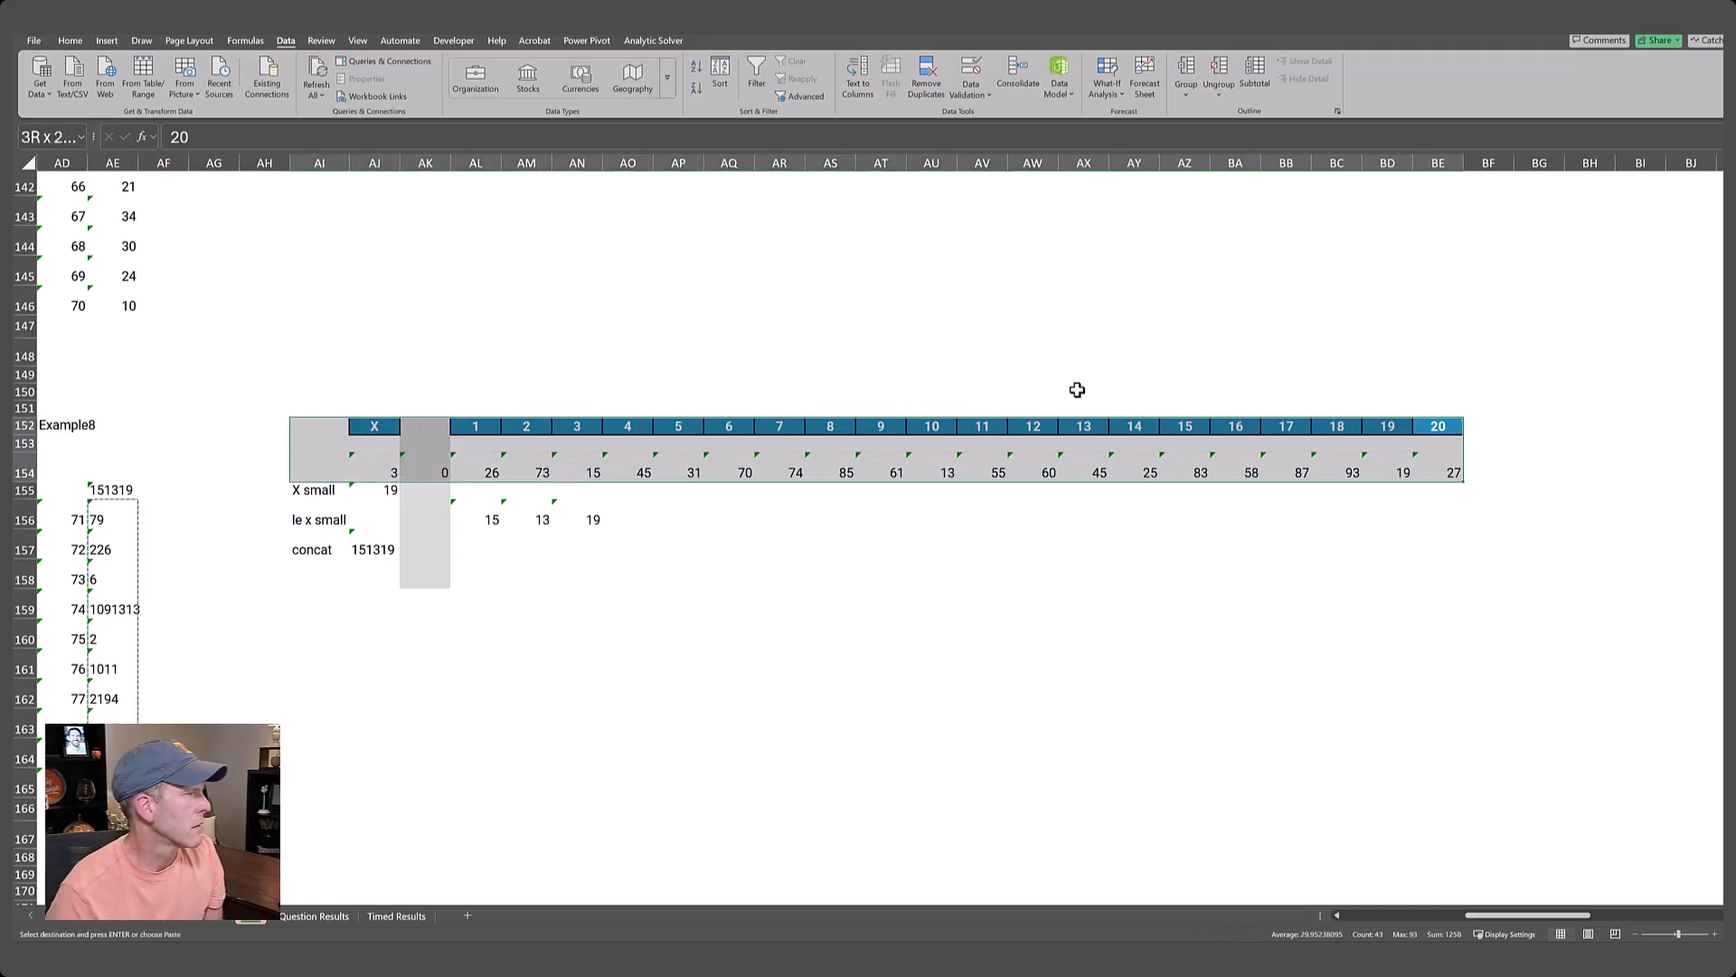
{"action": "key", "text": "shift+Down"}
{"action": "key", "text": "shift+Down"}
{"action": "key", "text": "shift+Down"}
{"action": "key", "text": "shift+Down"}
{"action": "key", "text": "ctrl+c"}
{"action": "key", "text": "Left"}
{"action": "key", "text": "Left"}
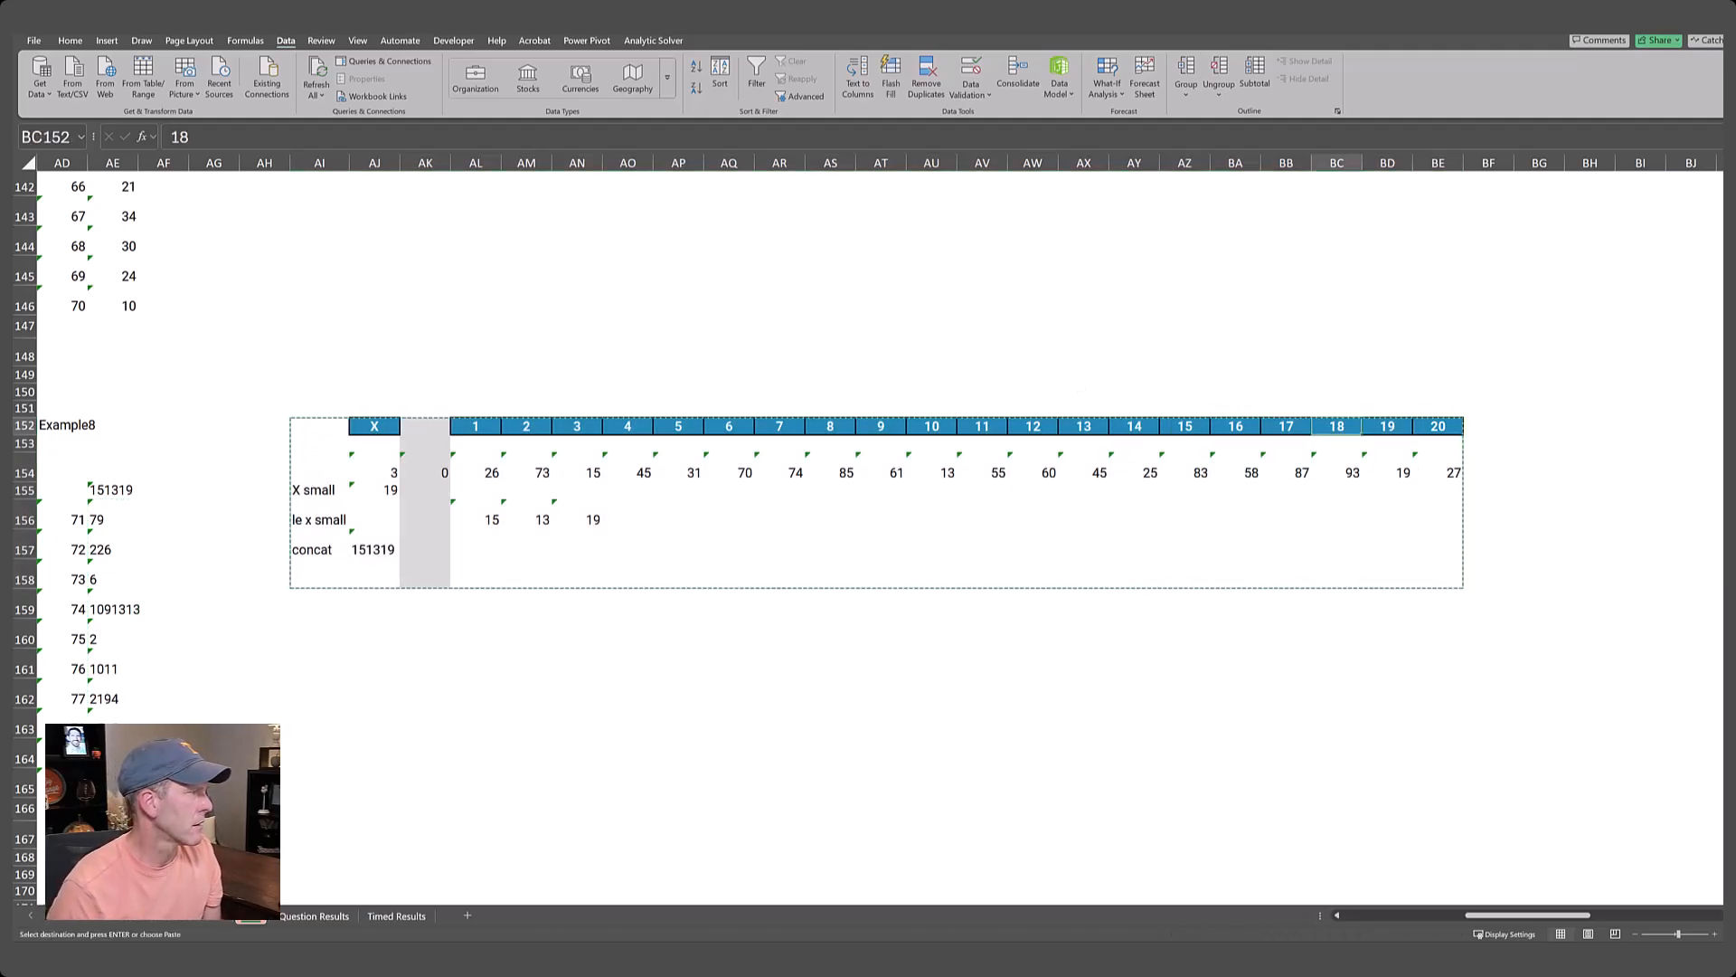
Paste the copied helper block at AI171, in line with the Level 9 header row.
{"action": "left_click_drag", "start_coordinate": [1532, 914], "coordinate": [1466, 910]}
{"action": "left_click", "coordinate": [1180, 422]}
{"action": "scroll", "coordinate": [1237, 547], "scroll_direction": "down", "scroll_amount": 2}
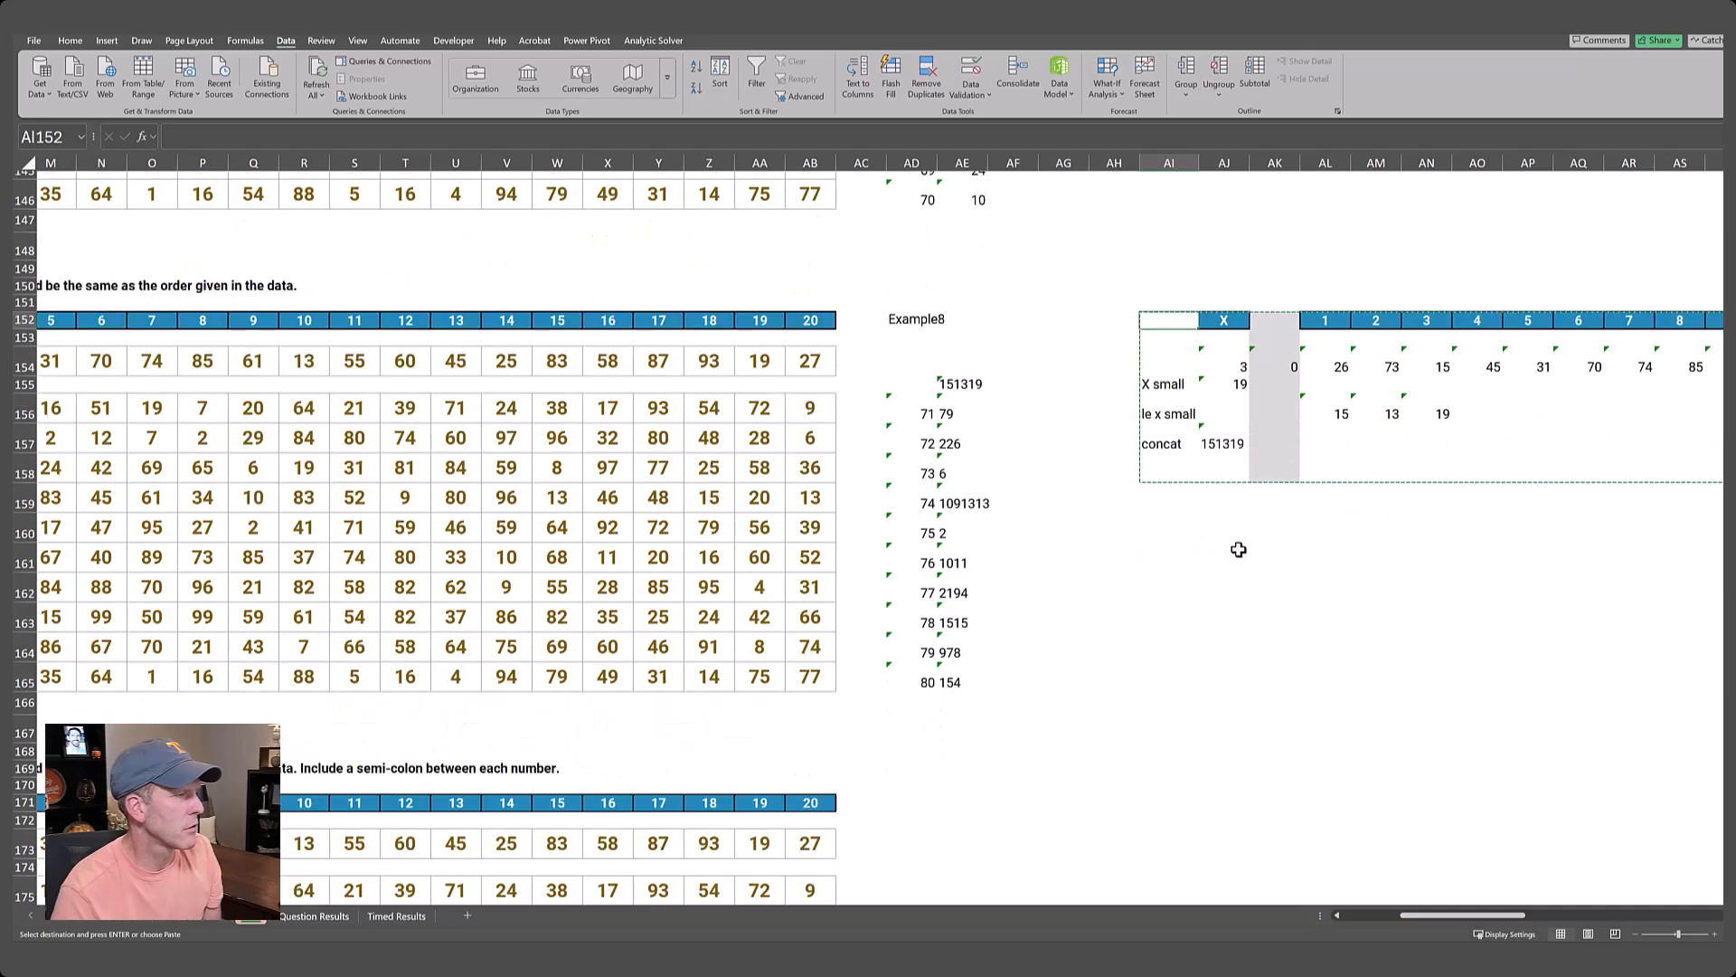
{"action": "scroll", "coordinate": [1238, 549], "scroll_direction": "down", "scroll_amount": 1}
{"action": "key", "text": "Down"}
{"action": "key", "text": "Down"}
{"action": "key", "text": "Down"}
{"action": "key", "text": "Down"}
{"action": "key", "text": "Down"}
{"action": "key", "text": "Down"}
{"action": "key", "text": "Down"}
{"action": "key", "text": "Down"}
{"action": "key", "text": "Down"}
{"action": "key", "text": "Down"}
{"action": "key", "text": "Down"}
{"action": "key", "text": "Down"}
{"action": "key", "text": "Down"}
{"action": "key", "text": "Down"}
{"action": "key", "text": "Down"}
{"action": "key", "text": "Down"}
{"action": "key", "text": "Down"}
{"action": "key", "text": "Down"}
{"action": "key", "text": "Down"}
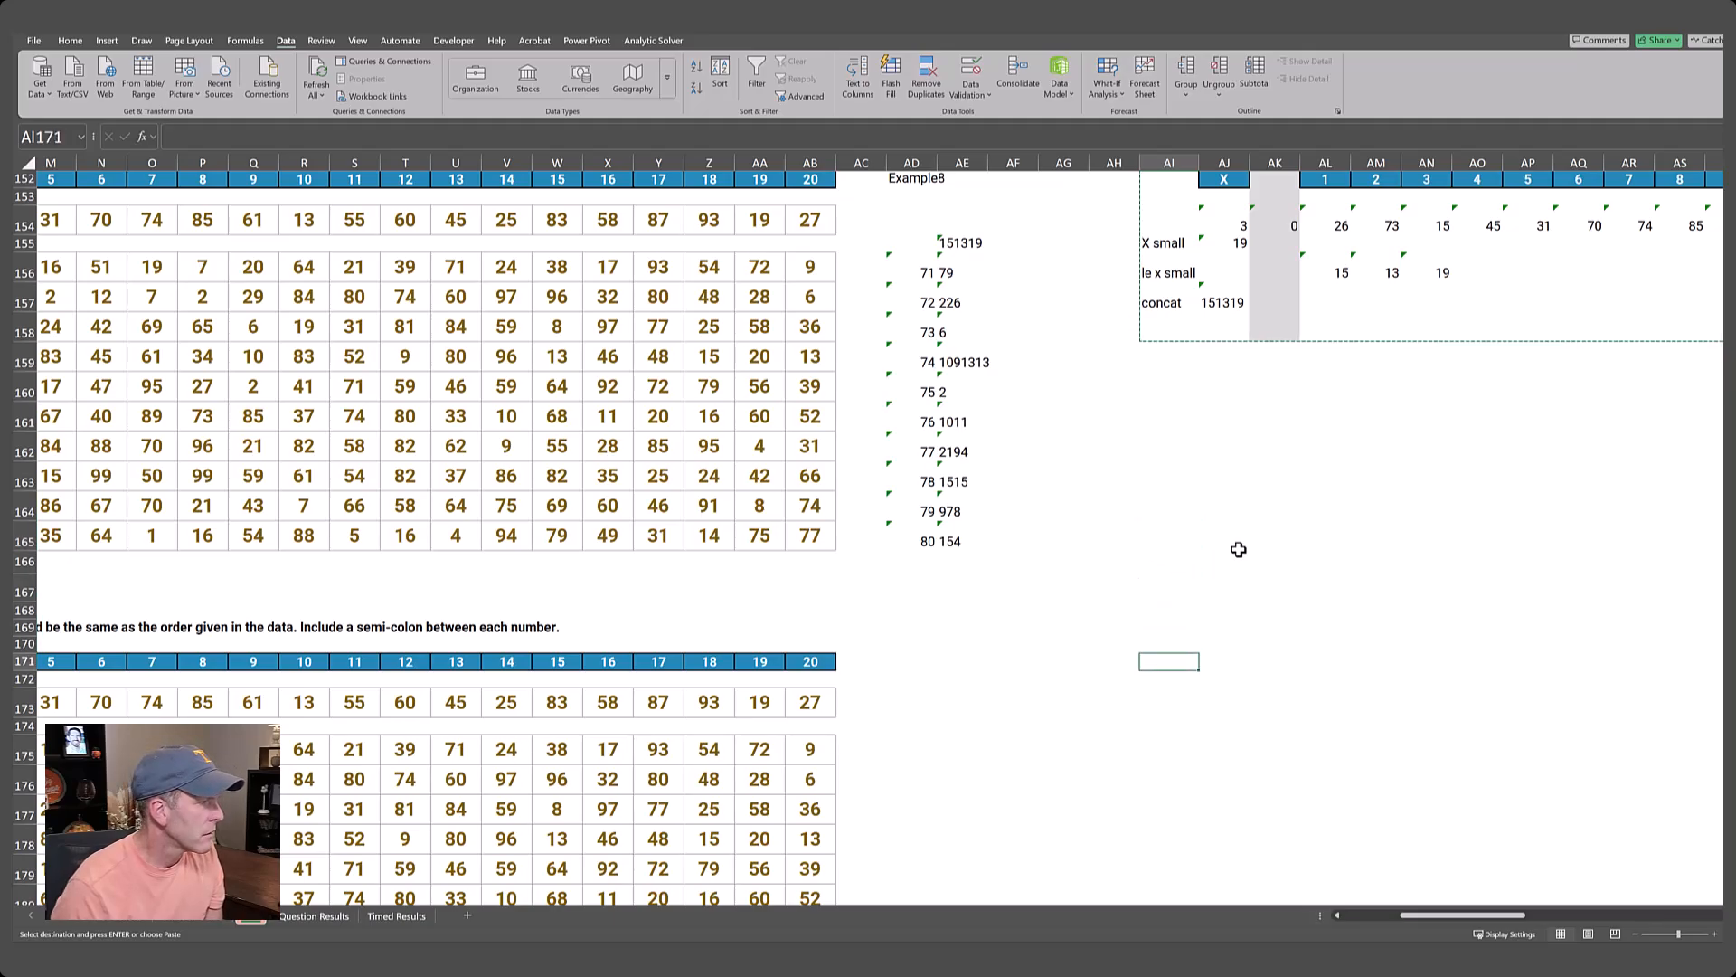
{"action": "key", "text": "ctrl+v"}
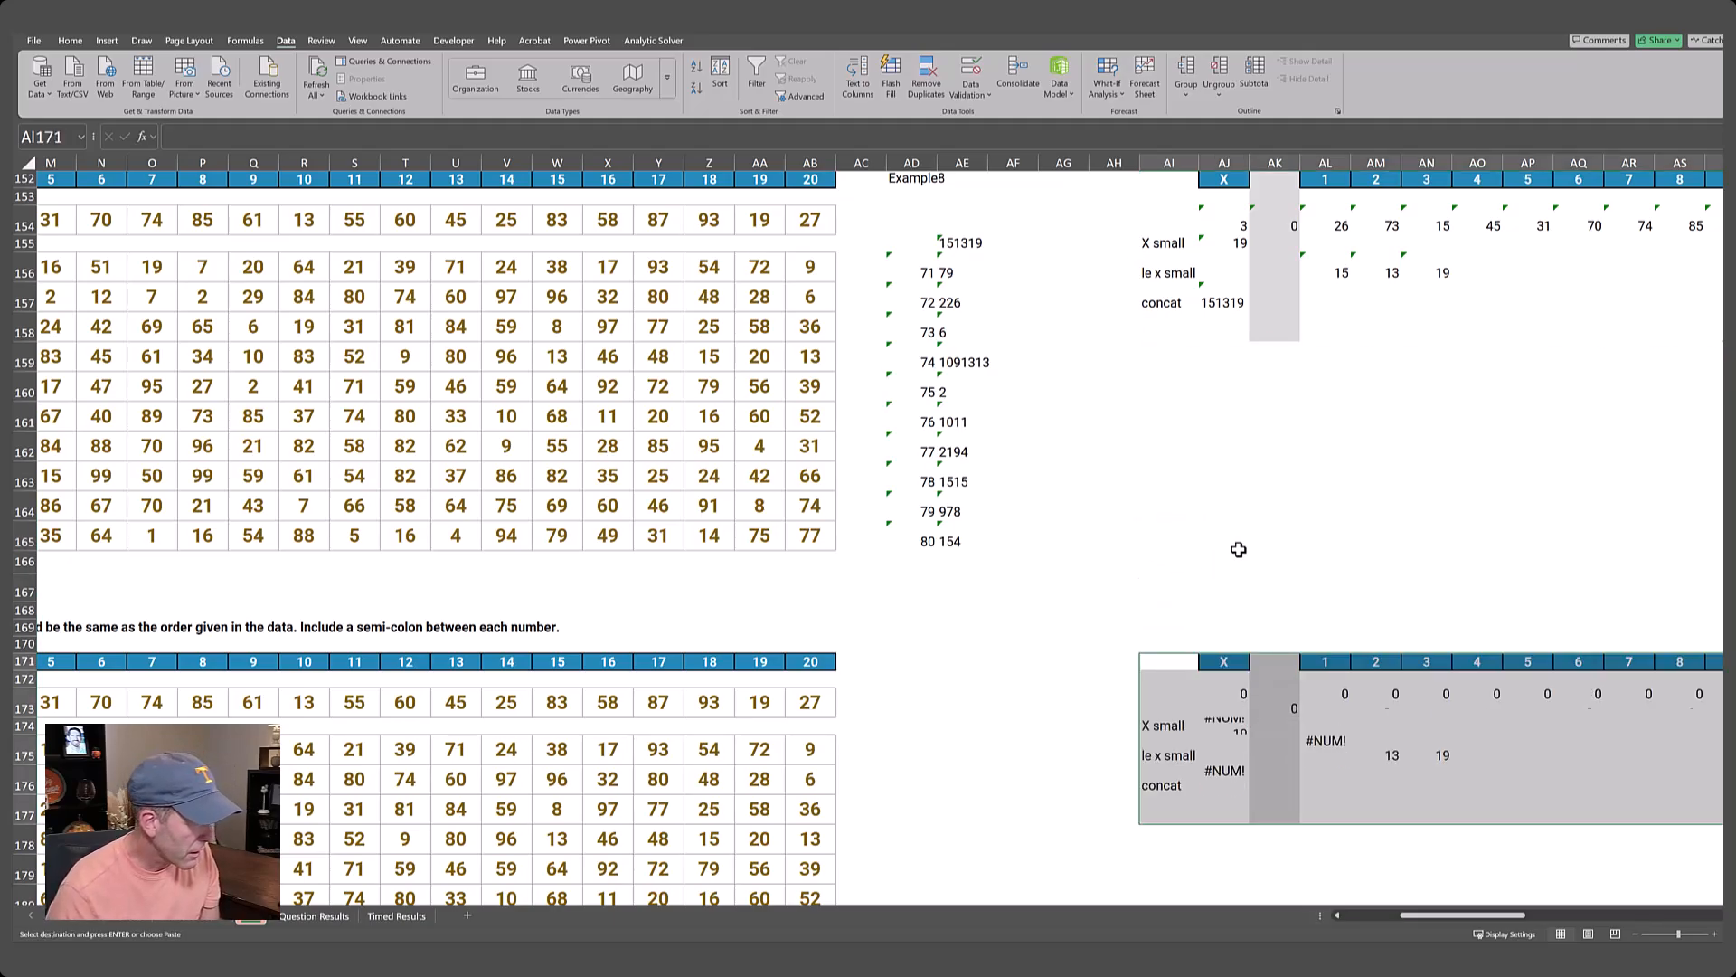
Enter Example9 in AD171 as the lookup game for the Level 9 helper block.
{"action": "key", "text": "Left"}
{"action": "key", "text": "Left"}
{"action": "key", "text": "Left"}
{"action": "key", "text": "Left"}
{"action": "key", "text": "Left"}
{"action": "type", "text": "Examp"}
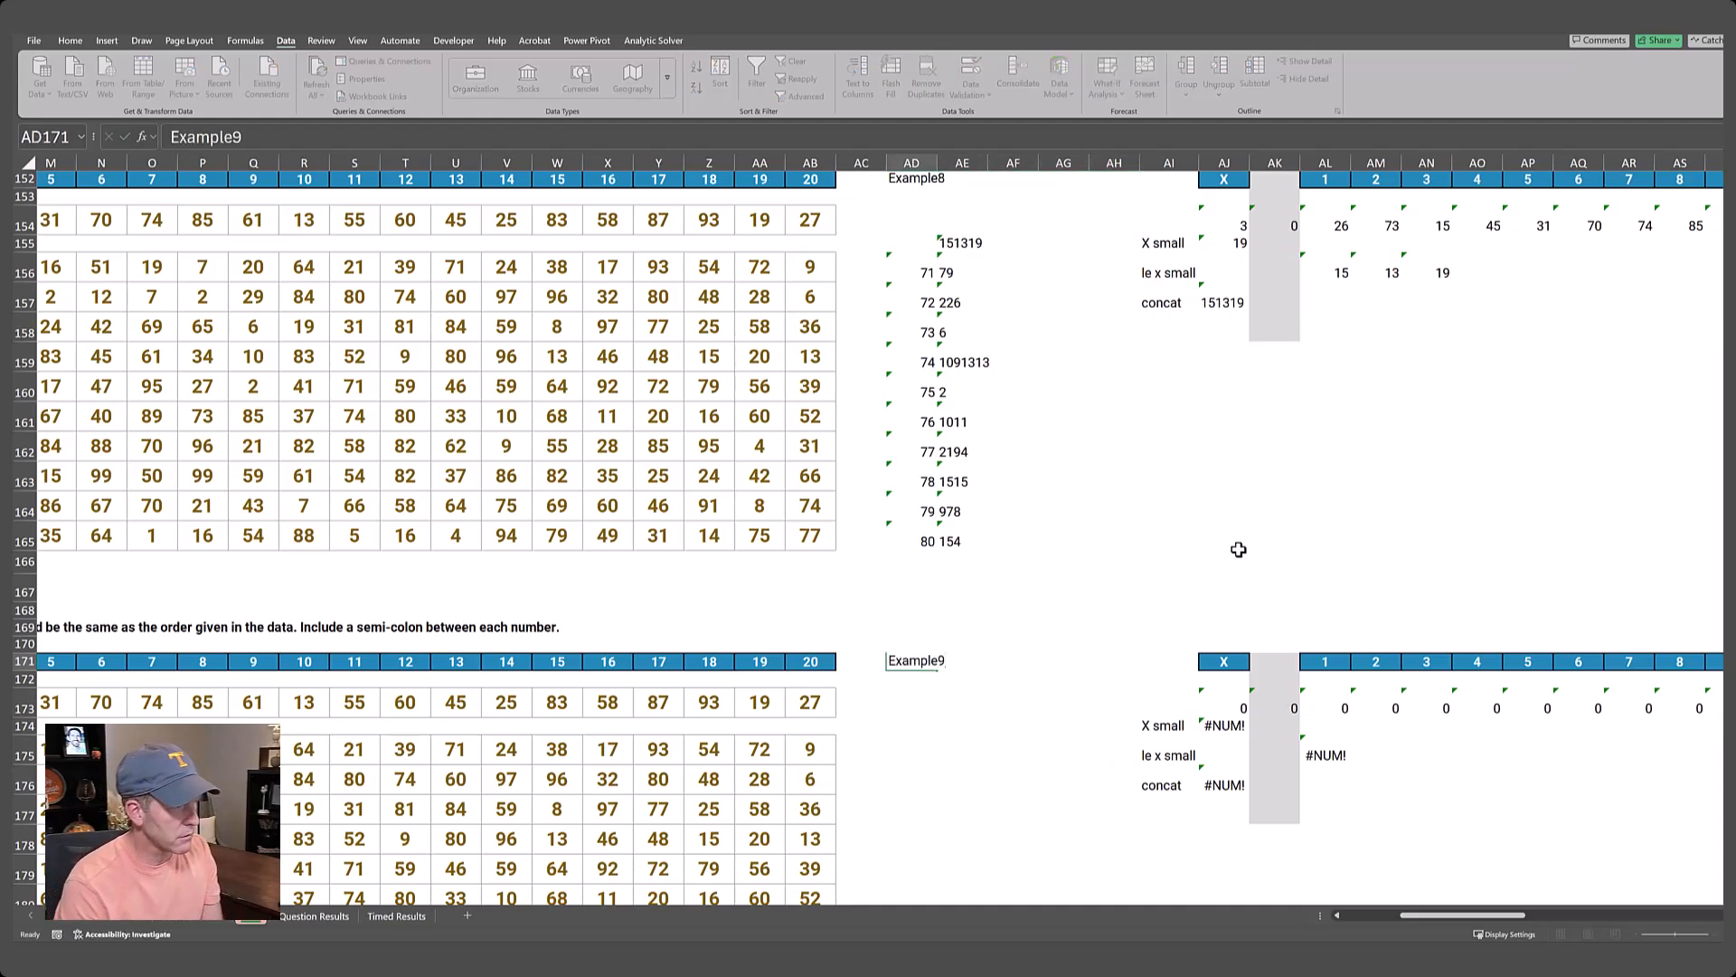
{"action": "key", "text": "Return"}
Change the Level 9 concat formula in AJ176 to use a semicolon delimiter: =TEXTJOIN(";",,AL175#).
{"action": "scroll", "coordinate": [1238, 549], "scroll_direction": "down", "scroll_amount": 3}
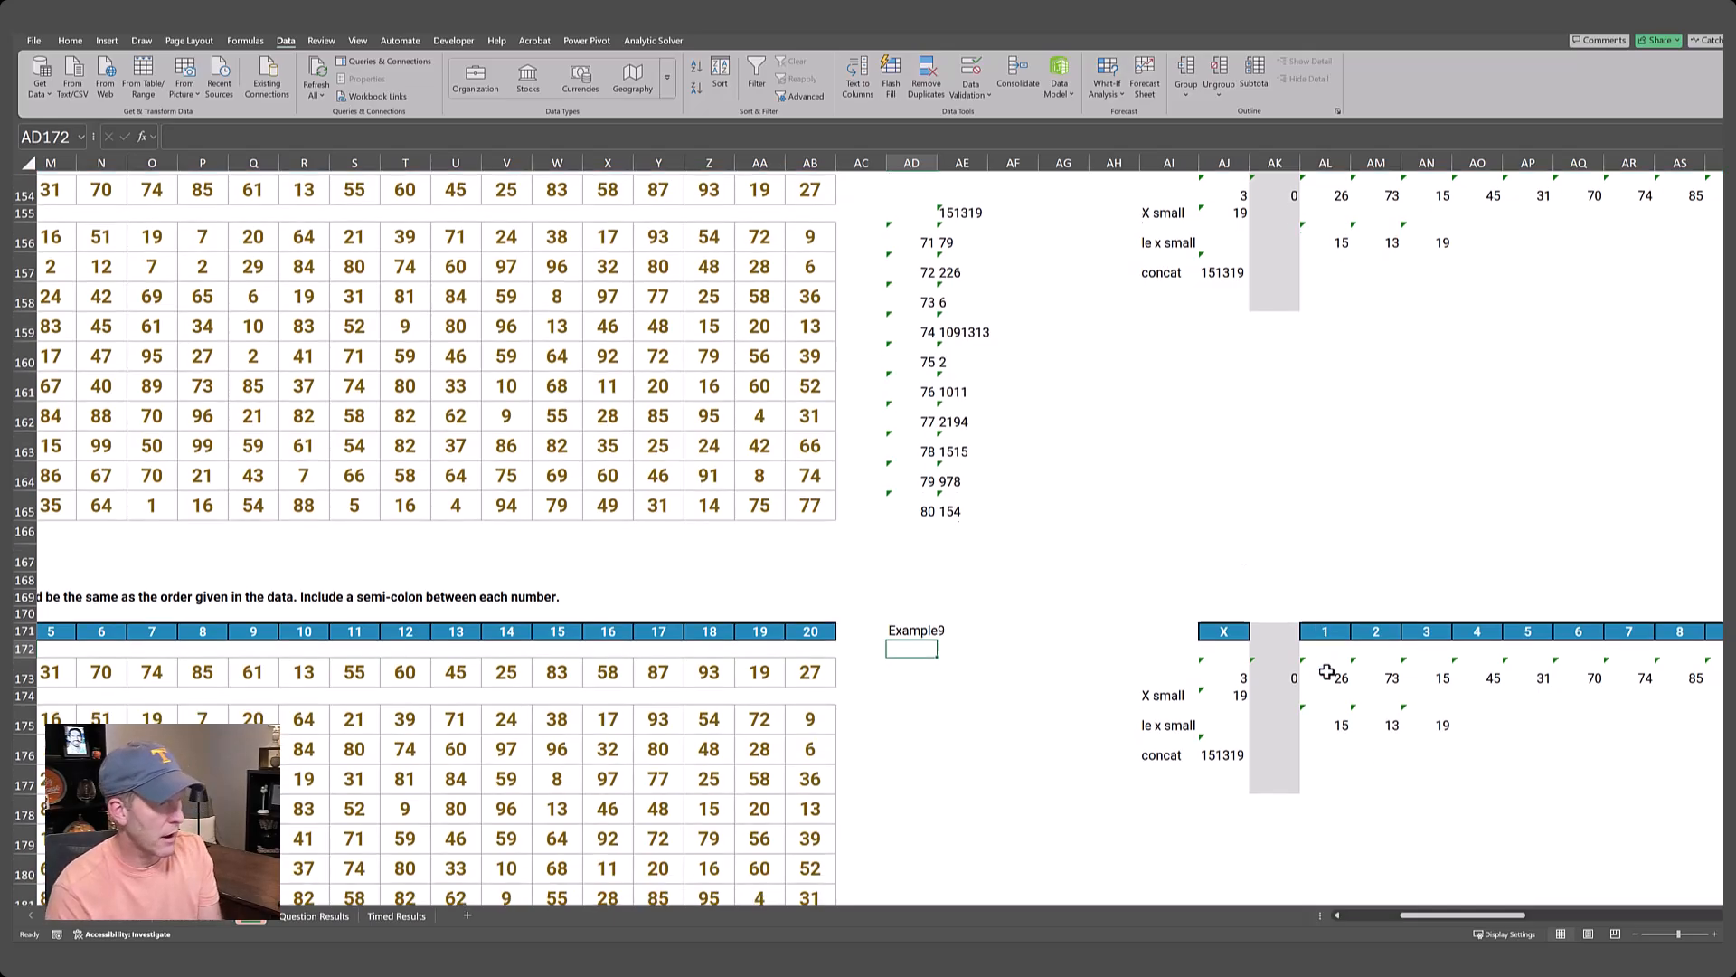
{"action": "left_click", "coordinate": [1220, 505]}
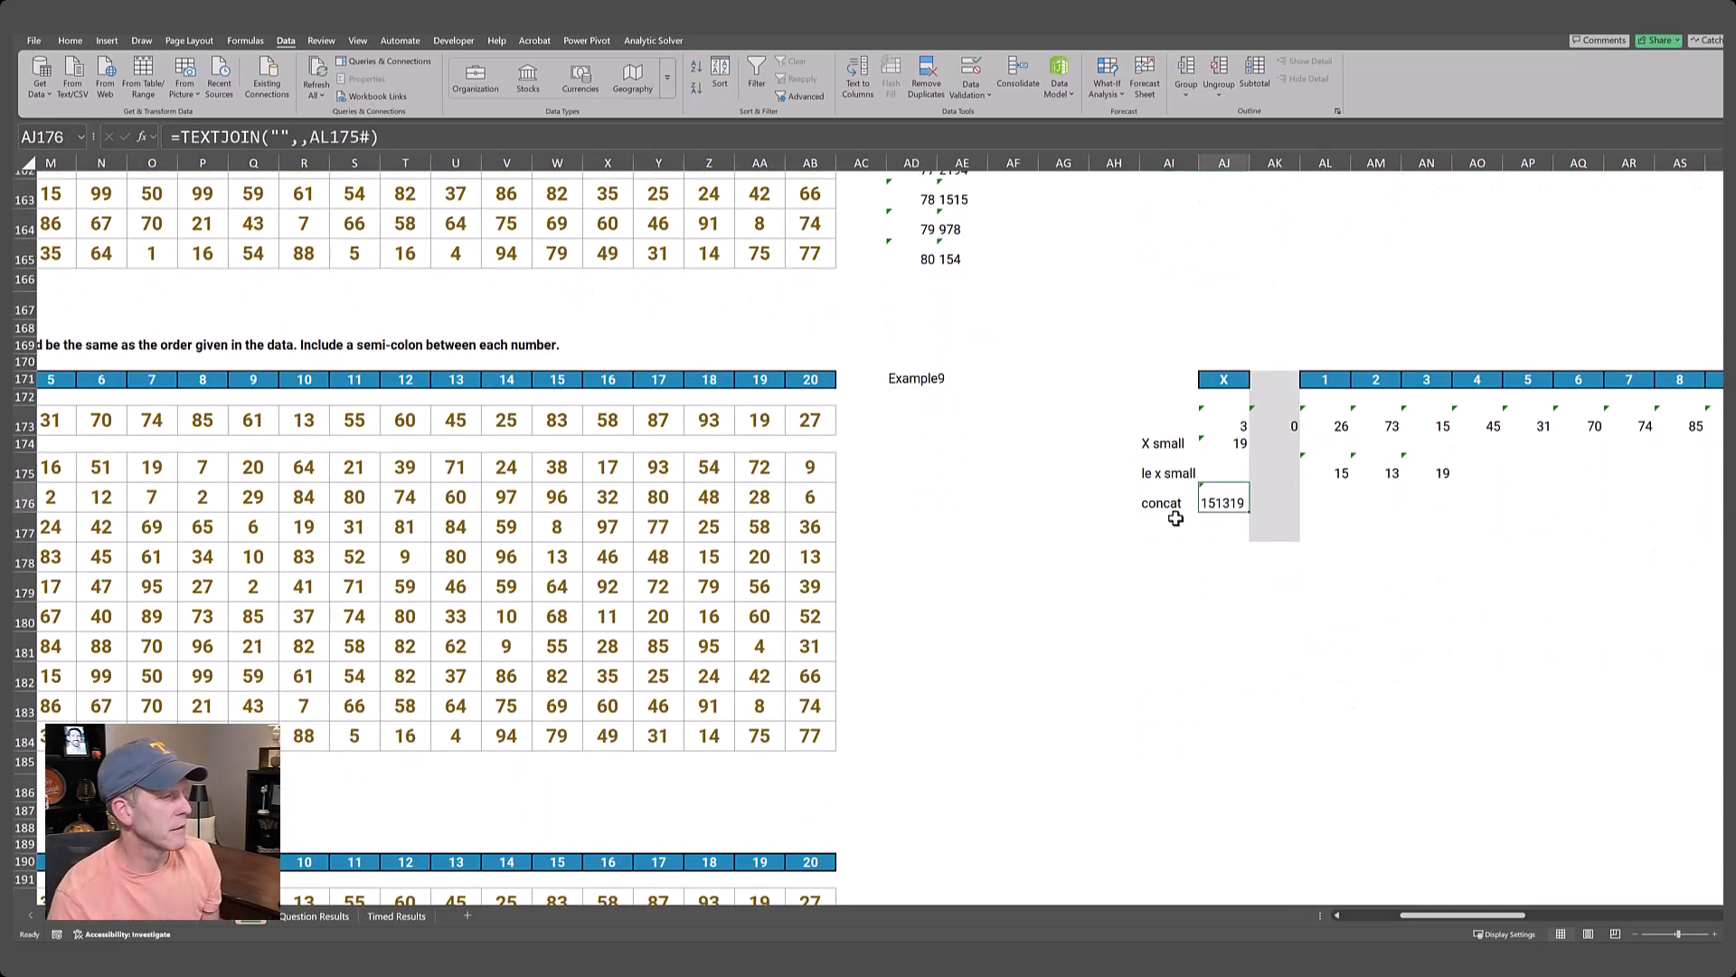
{"action": "left_click", "coordinate": [280, 136]}
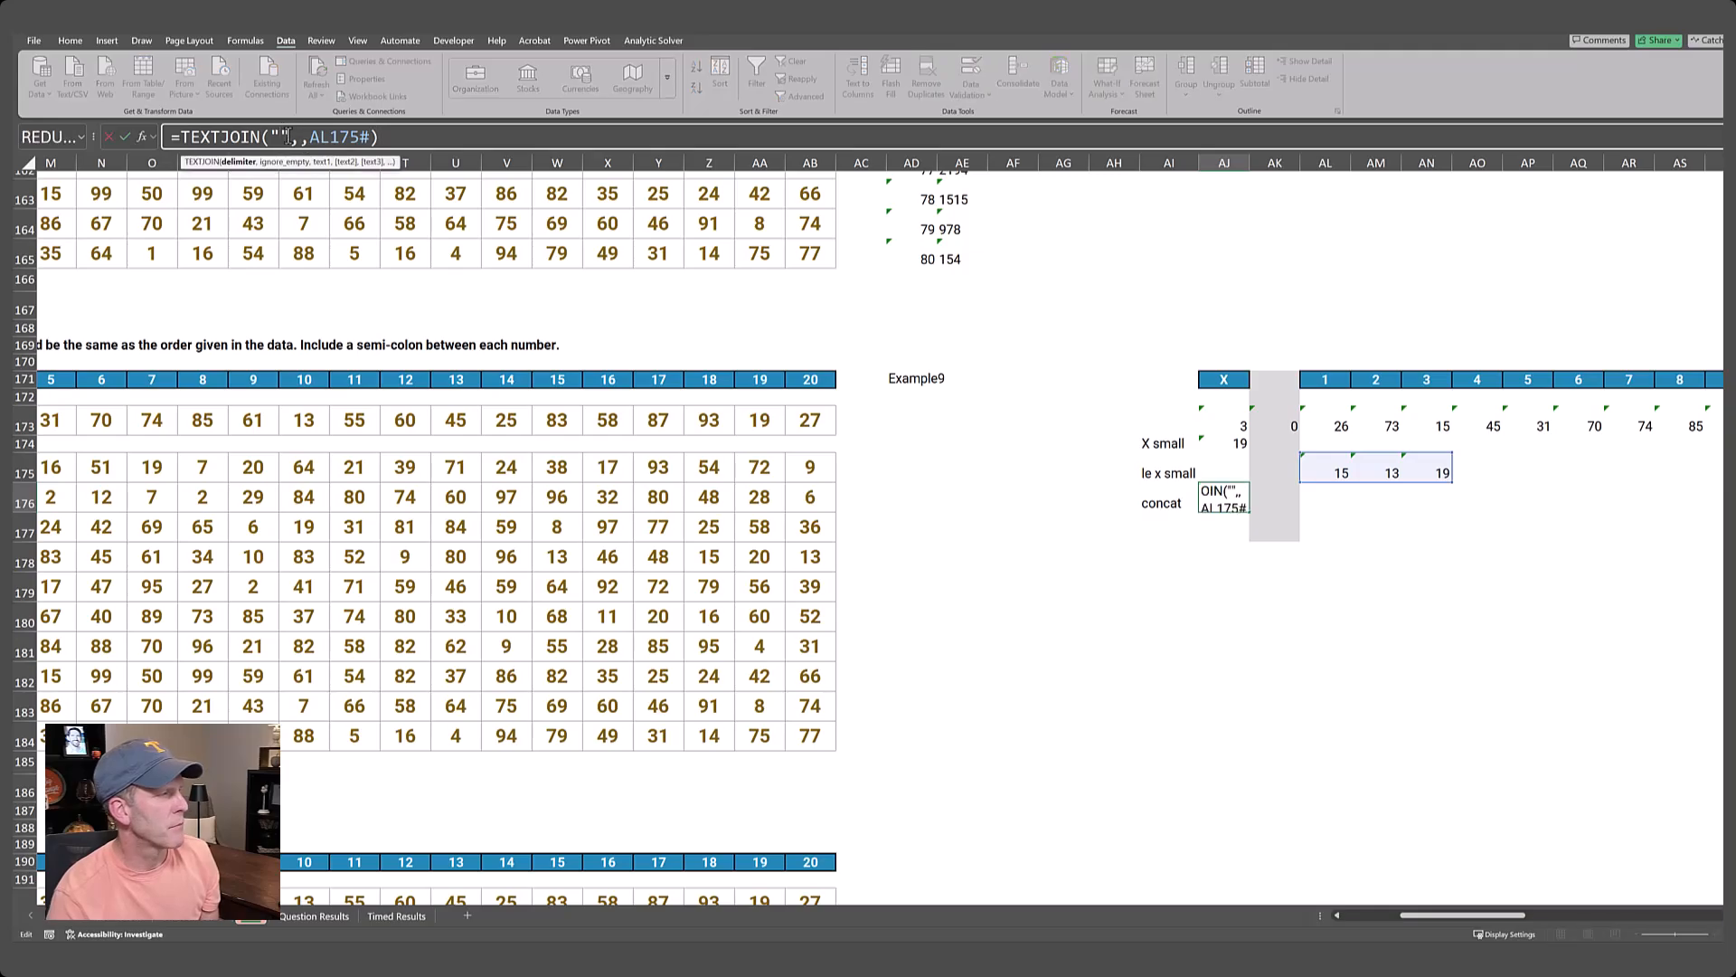
{"action": "type", "text": ";"}
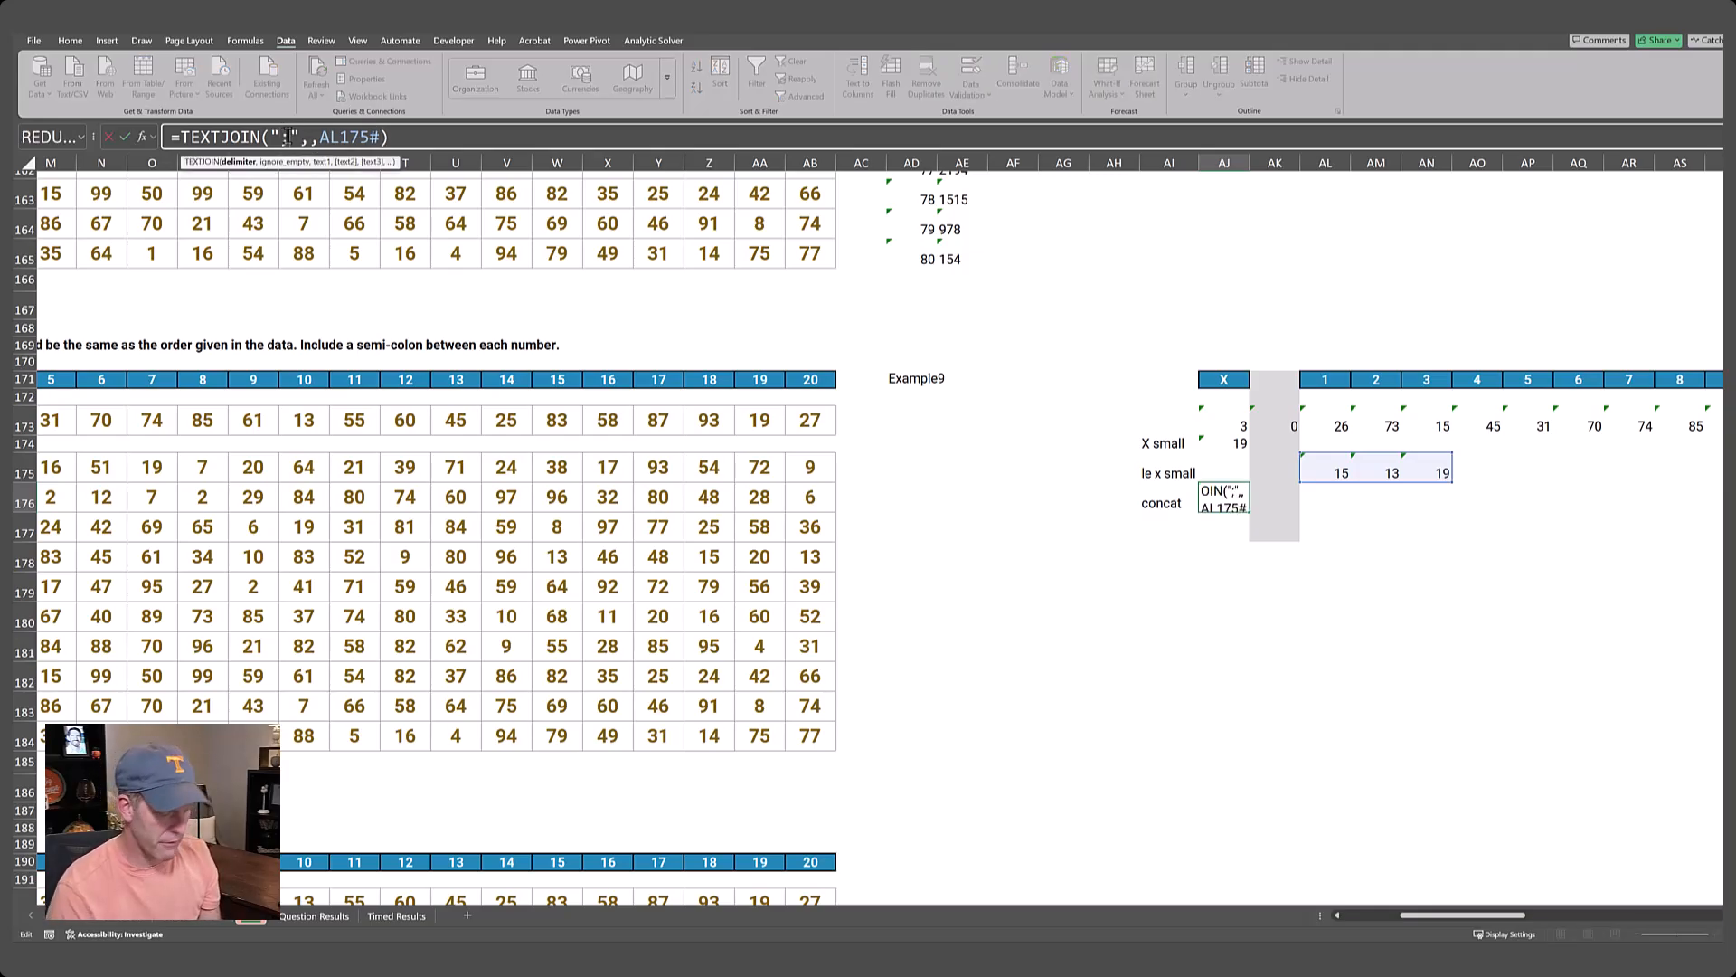
{"action": "key", "text": "Return"}
Enter =SEQUENCE(10,1,81) in AD175 to list the Level 9 game numbers.
{"action": "key", "text": "Up"}
{"action": "key", "text": "Left"}
{"action": "key", "text": "Left"}
{"action": "key", "text": "Left"}
{"action": "key", "text": "Left"}
{"action": "key", "text": "Left"}
{"action": "key", "text": "Left"}
{"action": "key", "text": "Up"}
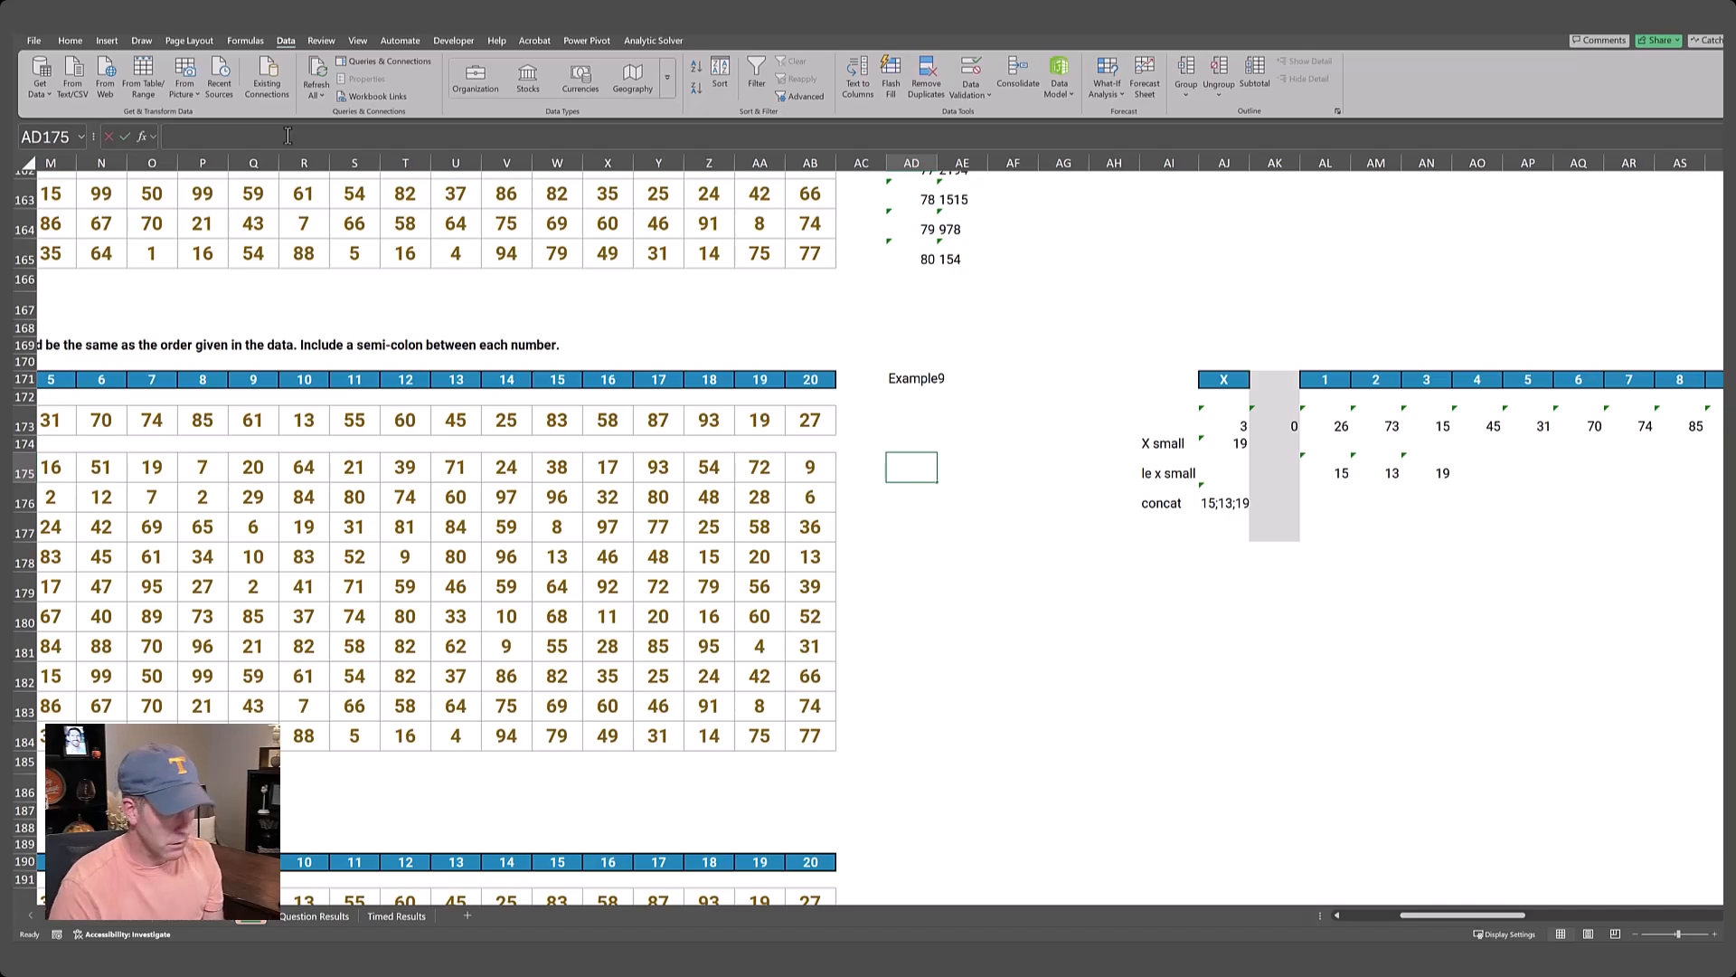
{"action": "type", "text": "=sequence("}
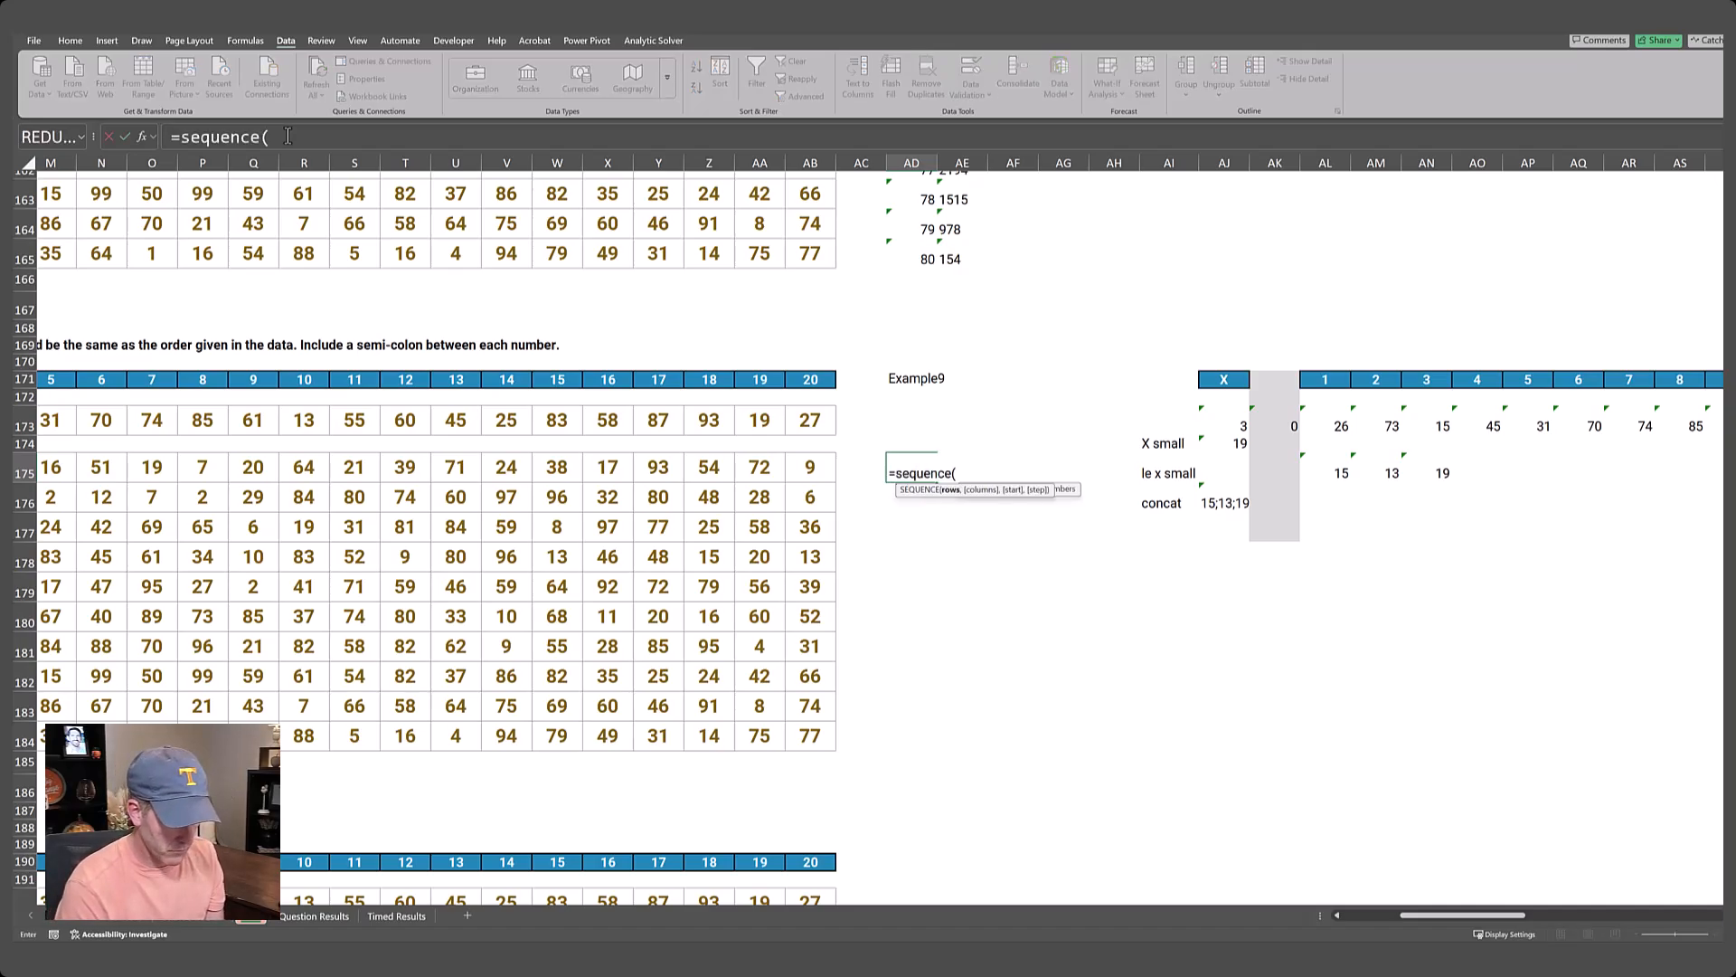
{"action": "type", "text": "10,"}
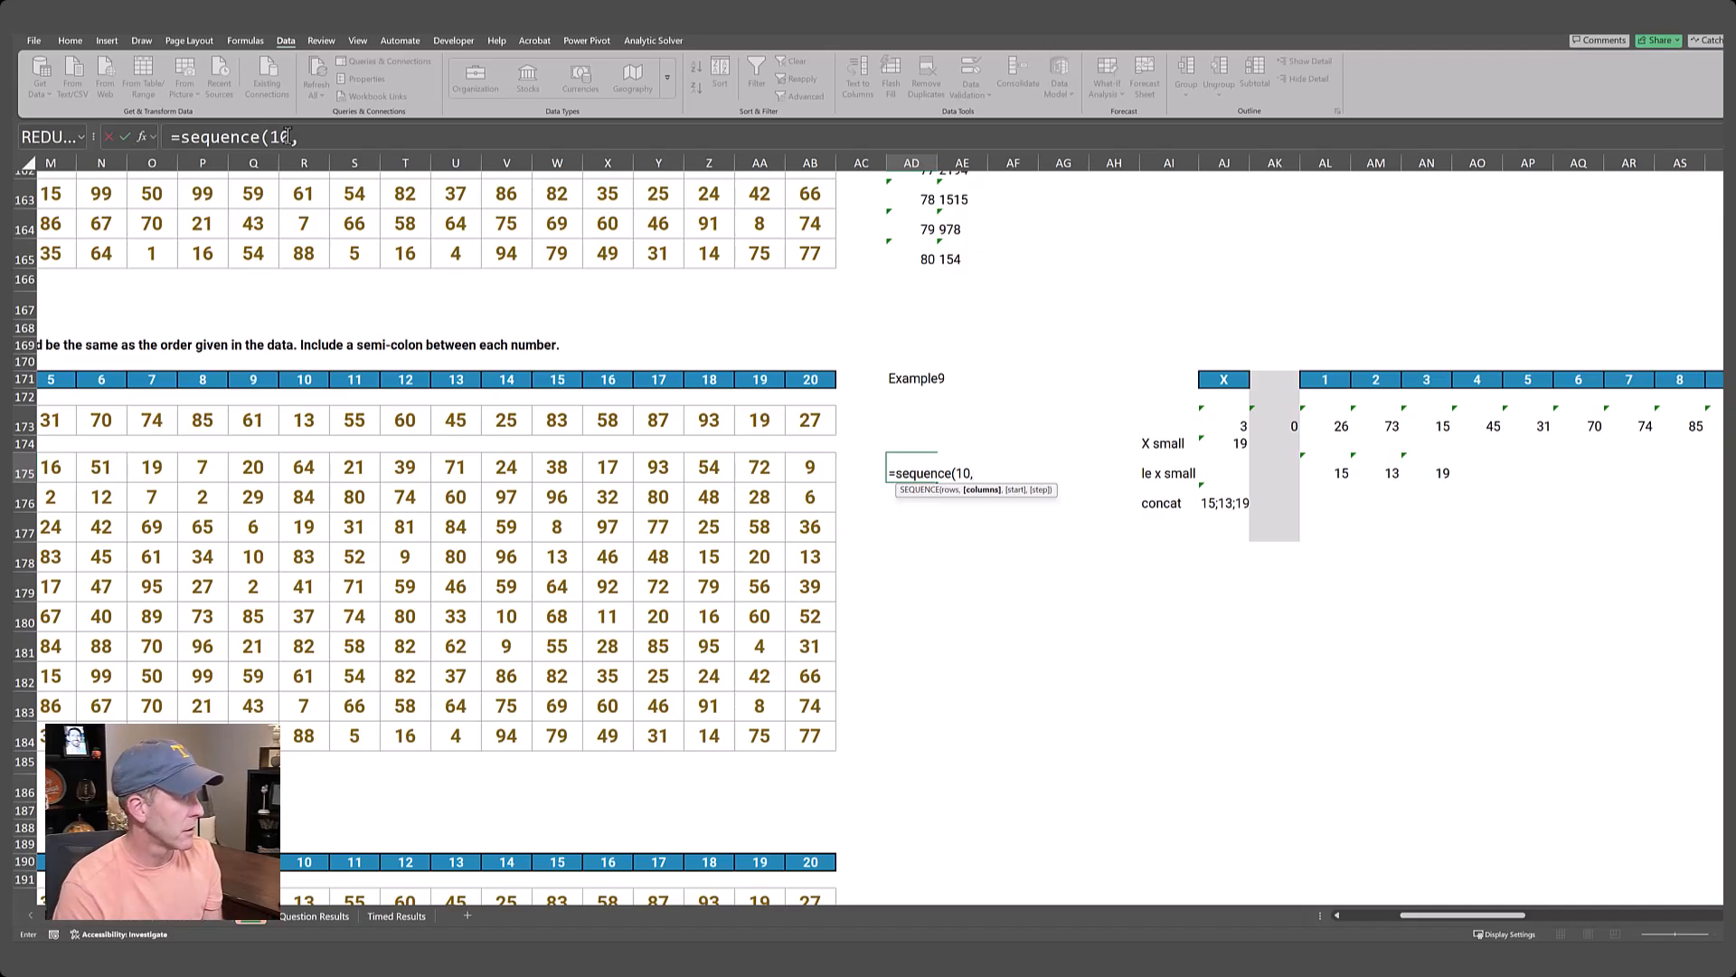
{"action": "type", "text": "1,81)"}
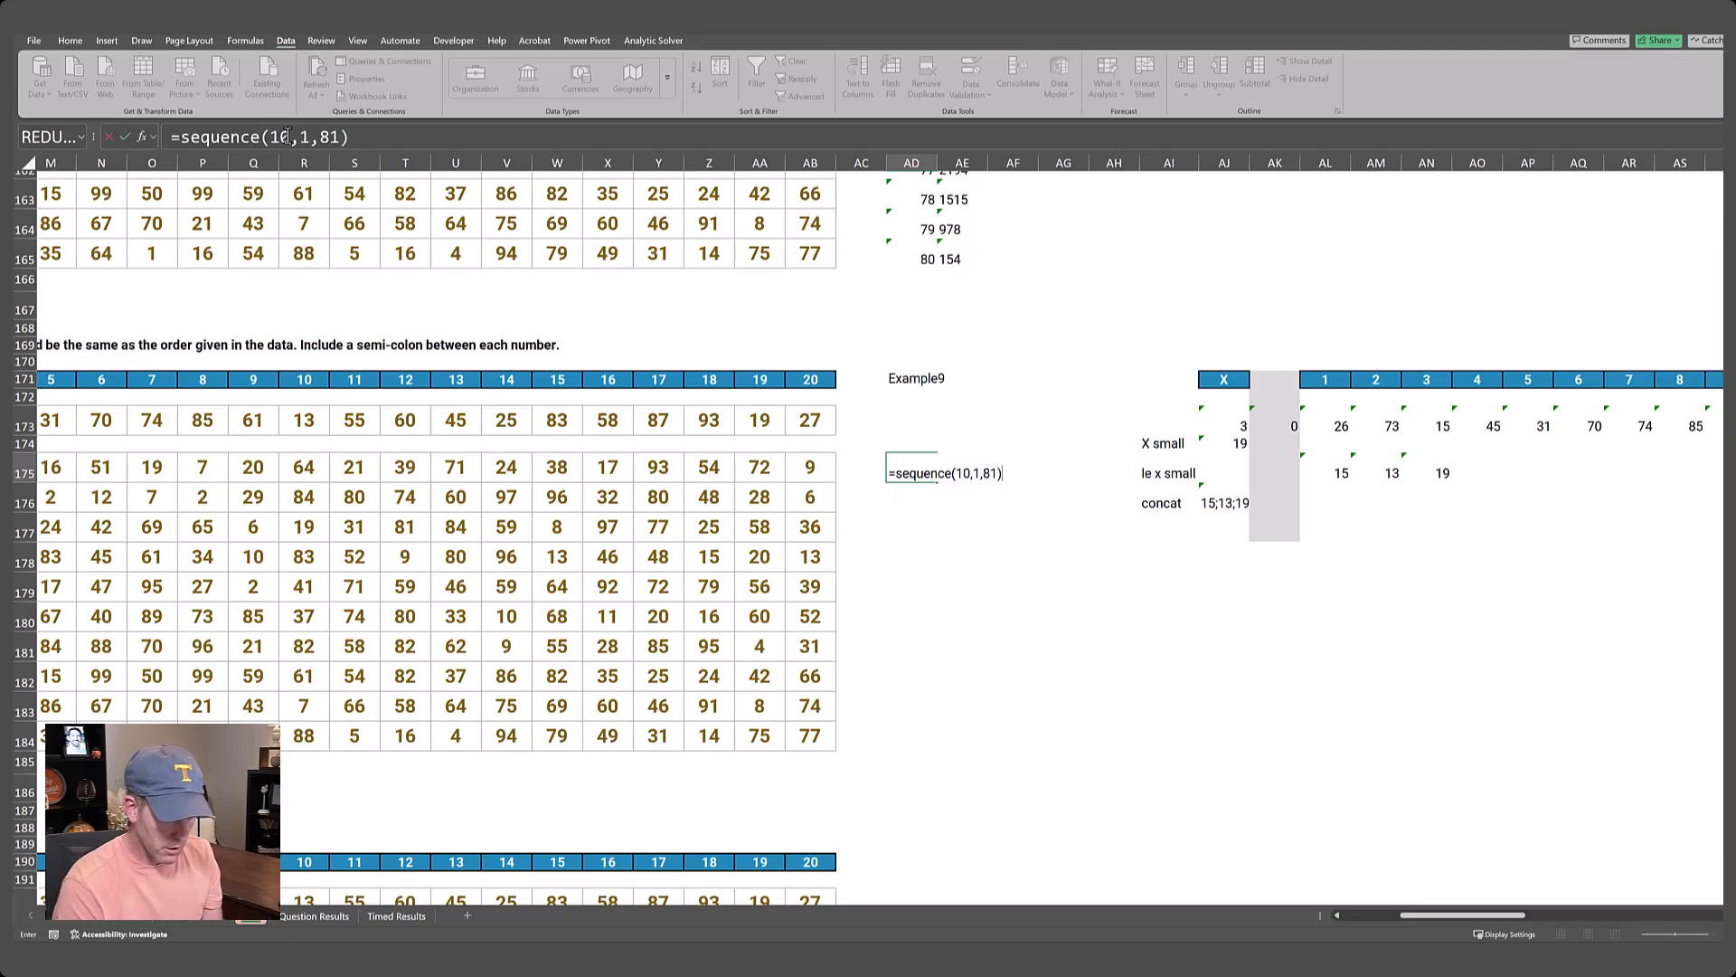
{"action": "key", "text": "Return"}
Link AE174 to the Level 9 concat result with =AJ176.
{"action": "key", "text": "Up"}
{"action": "key", "text": "Up"}
{"action": "key", "text": "Right"}
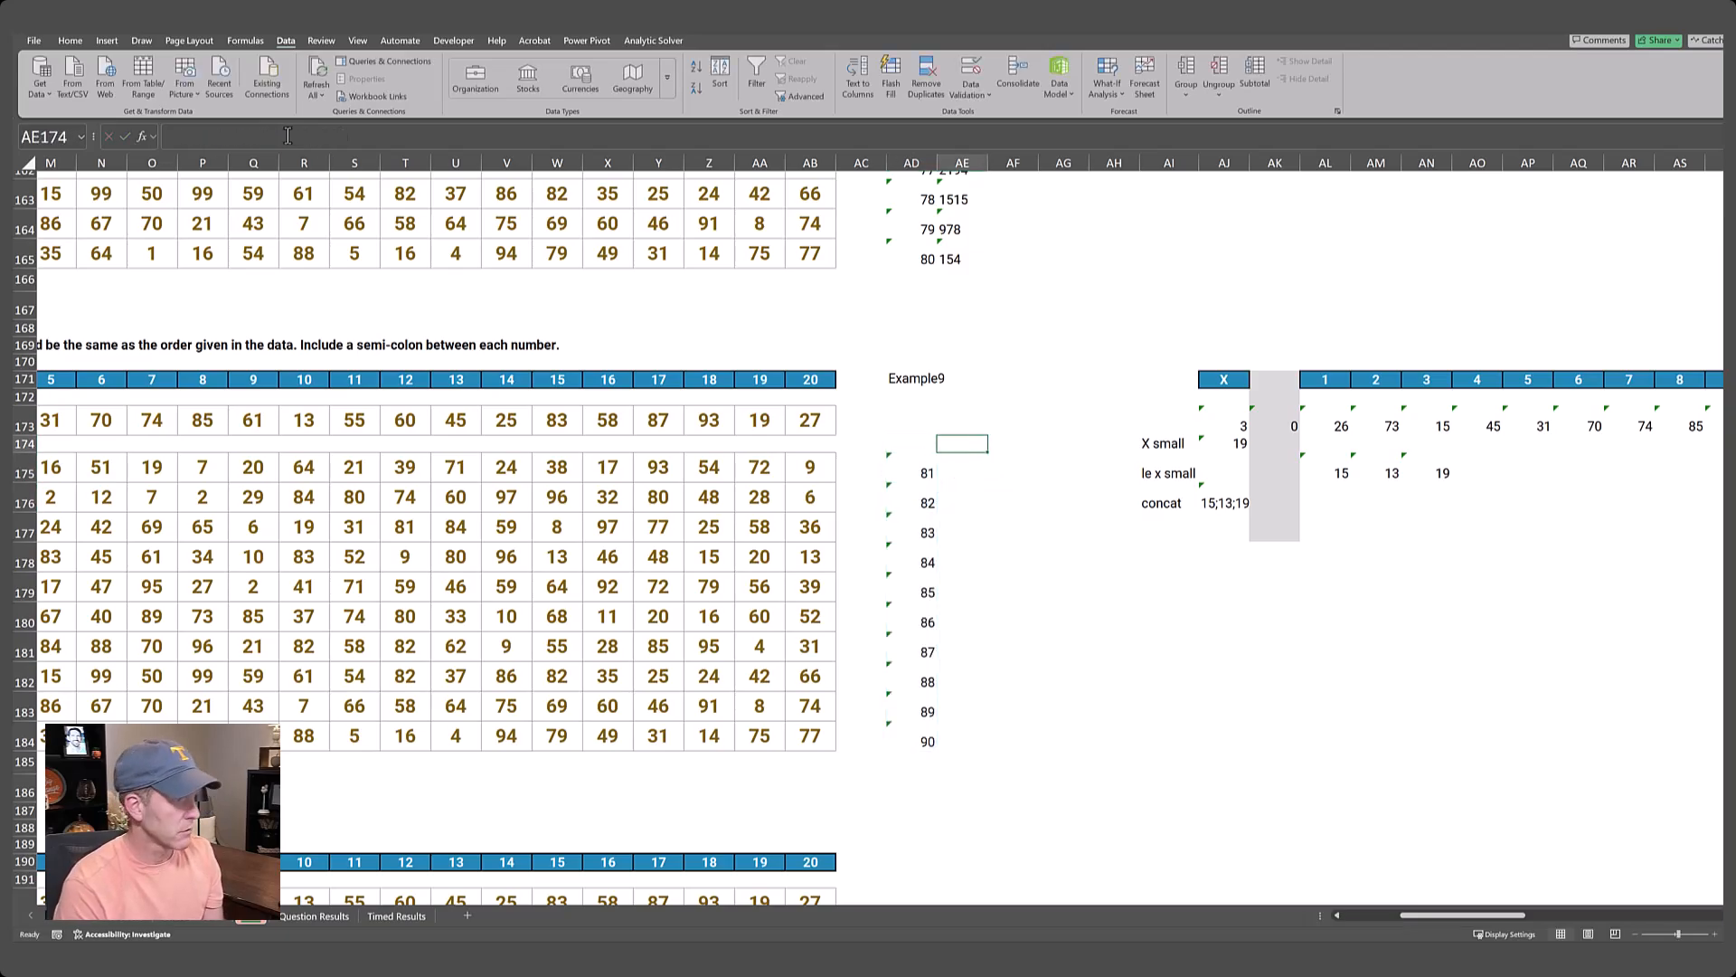
{"action": "type", "text": "="}
{"action": "key", "text": "Right"}
{"action": "key", "text": "Right"}
{"action": "key", "text": "Right"}
{"action": "key", "text": "Right"}
{"action": "key", "text": "Right"}
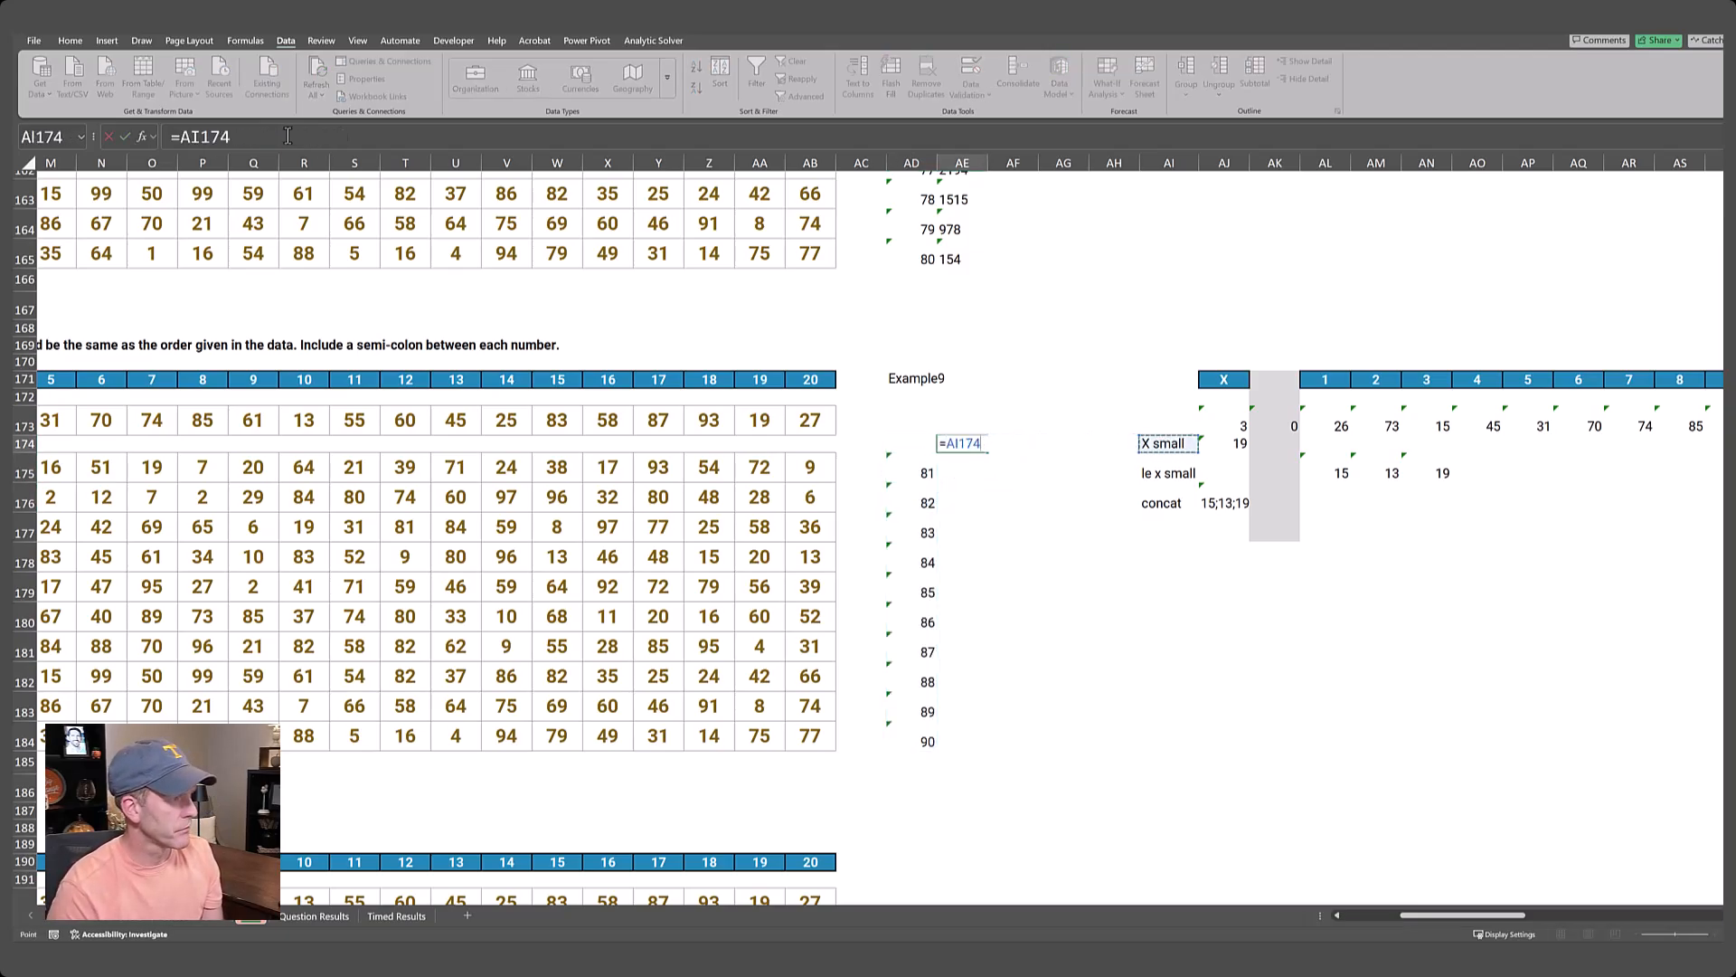
{"action": "key", "text": "Down"}
{"action": "key", "text": "Down"}
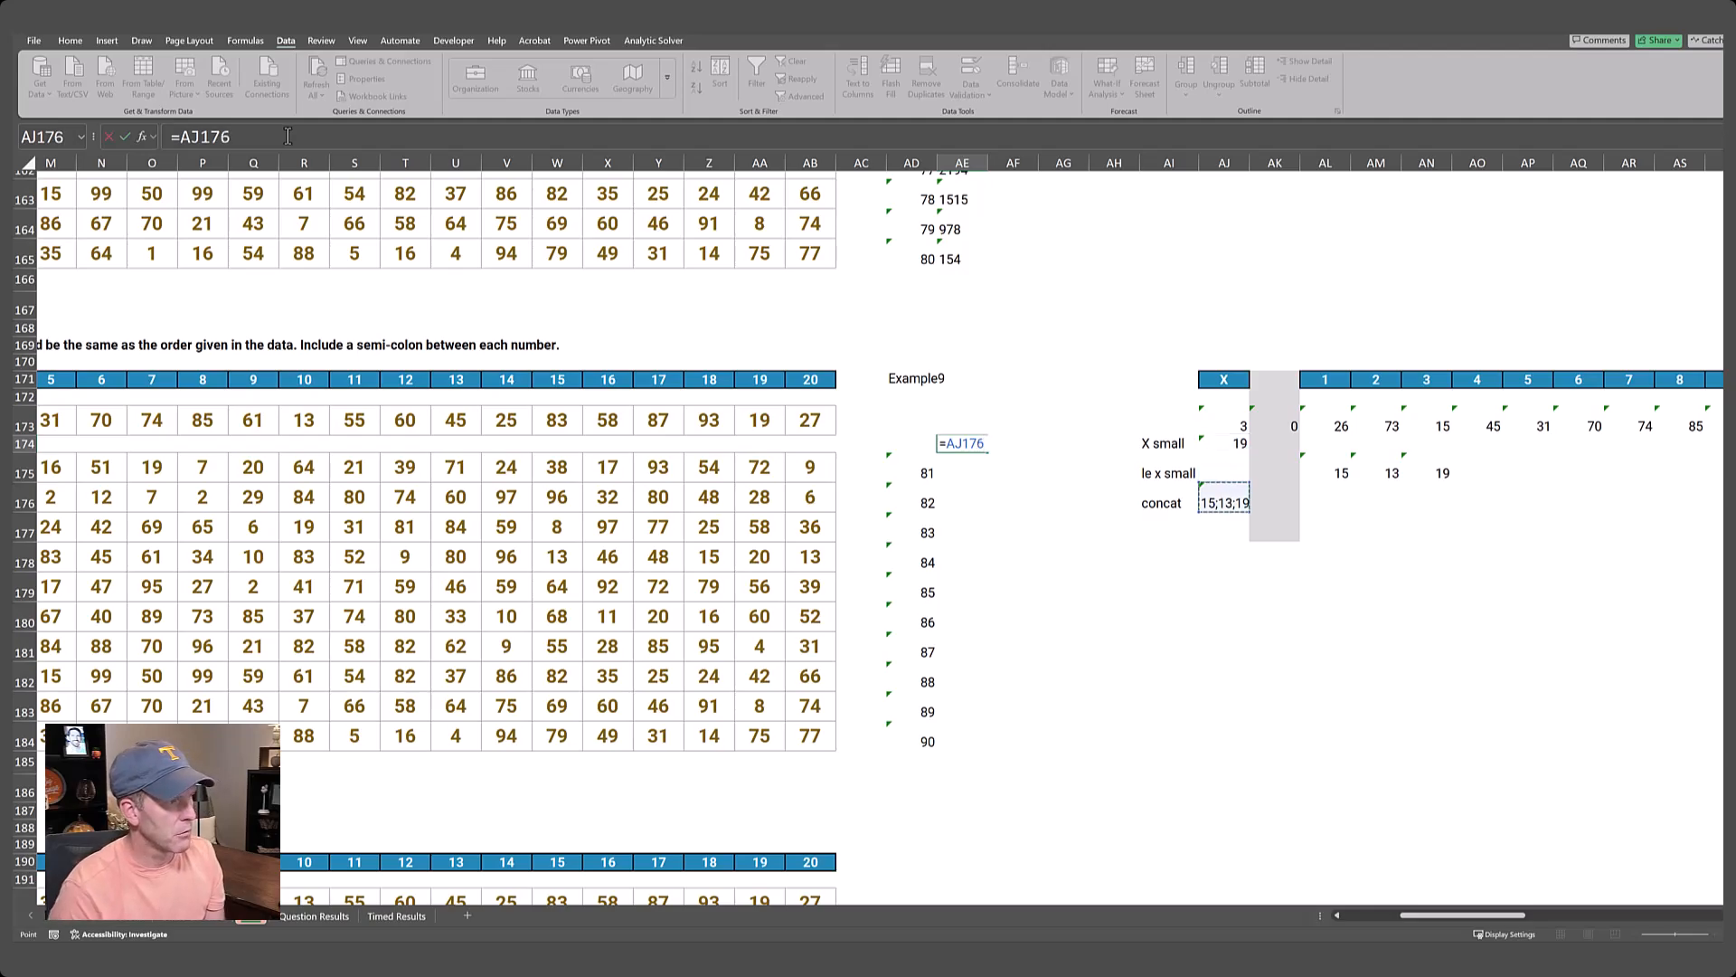
{"action": "key", "text": "ctrl+Return"}
Create a what-if data table over AD174:AE184 with AD171 as the column input cell.
{"action": "key", "text": "shift+Left"}
{"action": "key", "text": "shift+Down"}
{"action": "key", "text": "shift+Down"}
{"action": "key", "text": "shift+Down"}
{"action": "key", "text": "shift+Down"}
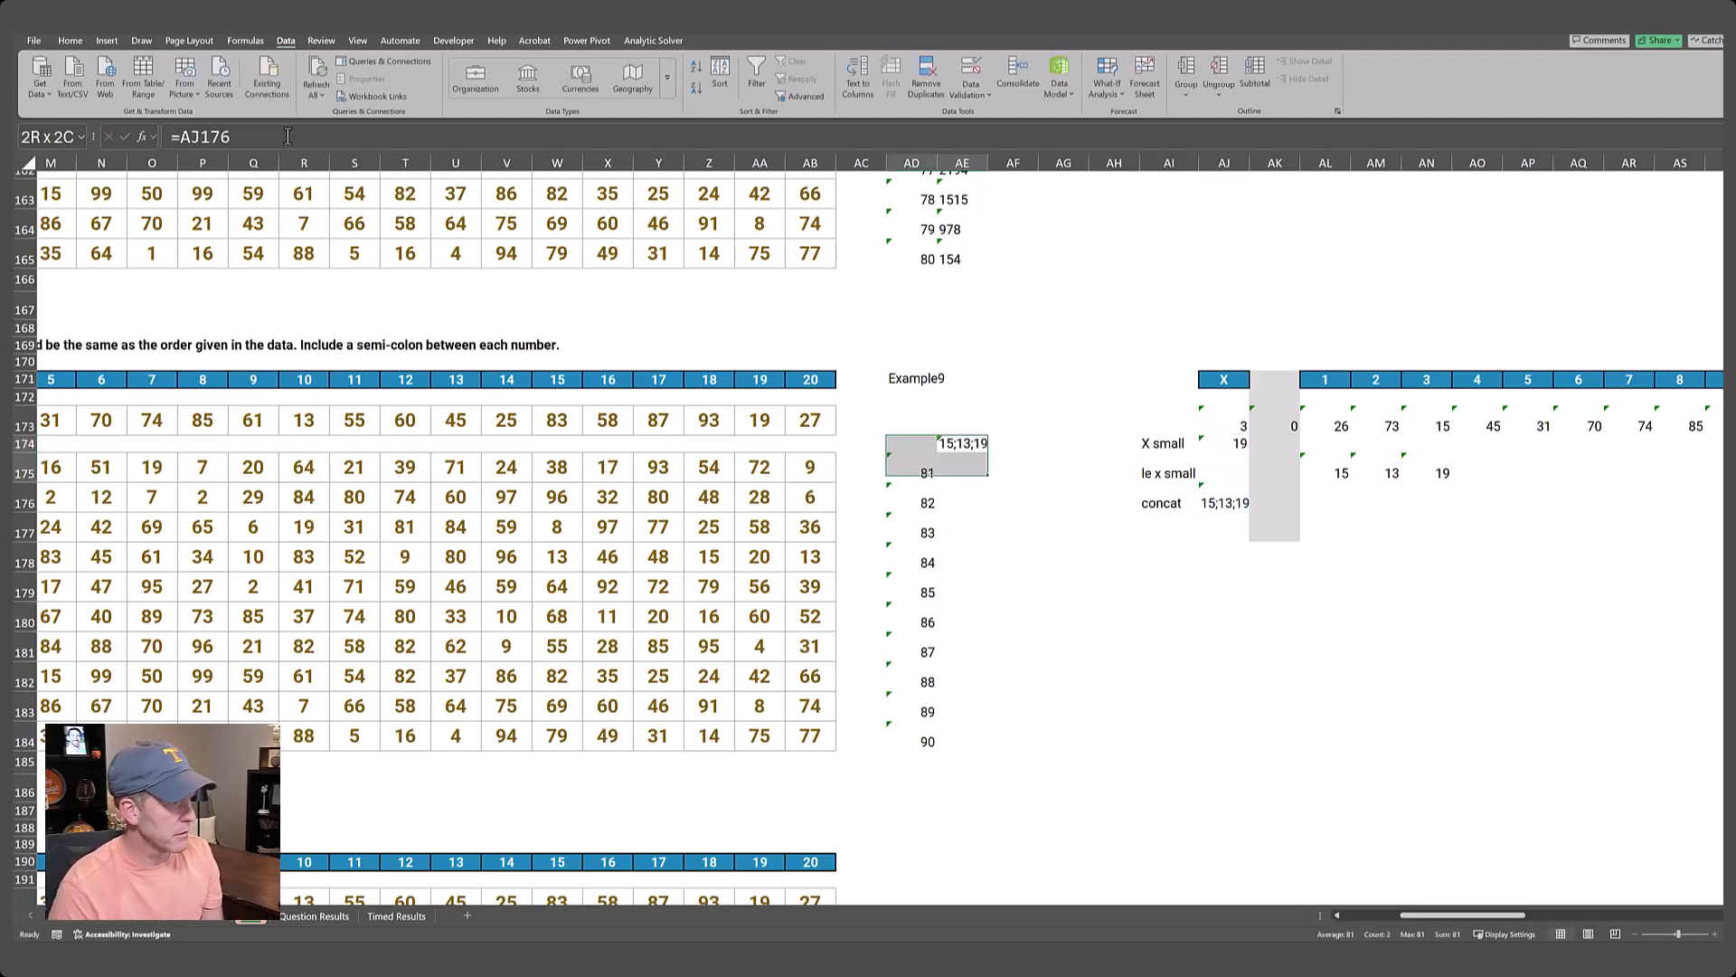
{"action": "key", "text": "shift+Down"}
{"action": "key", "text": "shift+Down"}
{"action": "key", "text": "shift+Down"}
{"action": "key", "text": "shift+Down"}
{"action": "key", "text": "shift+Down"}
{"action": "key", "text": "shift+Down"}
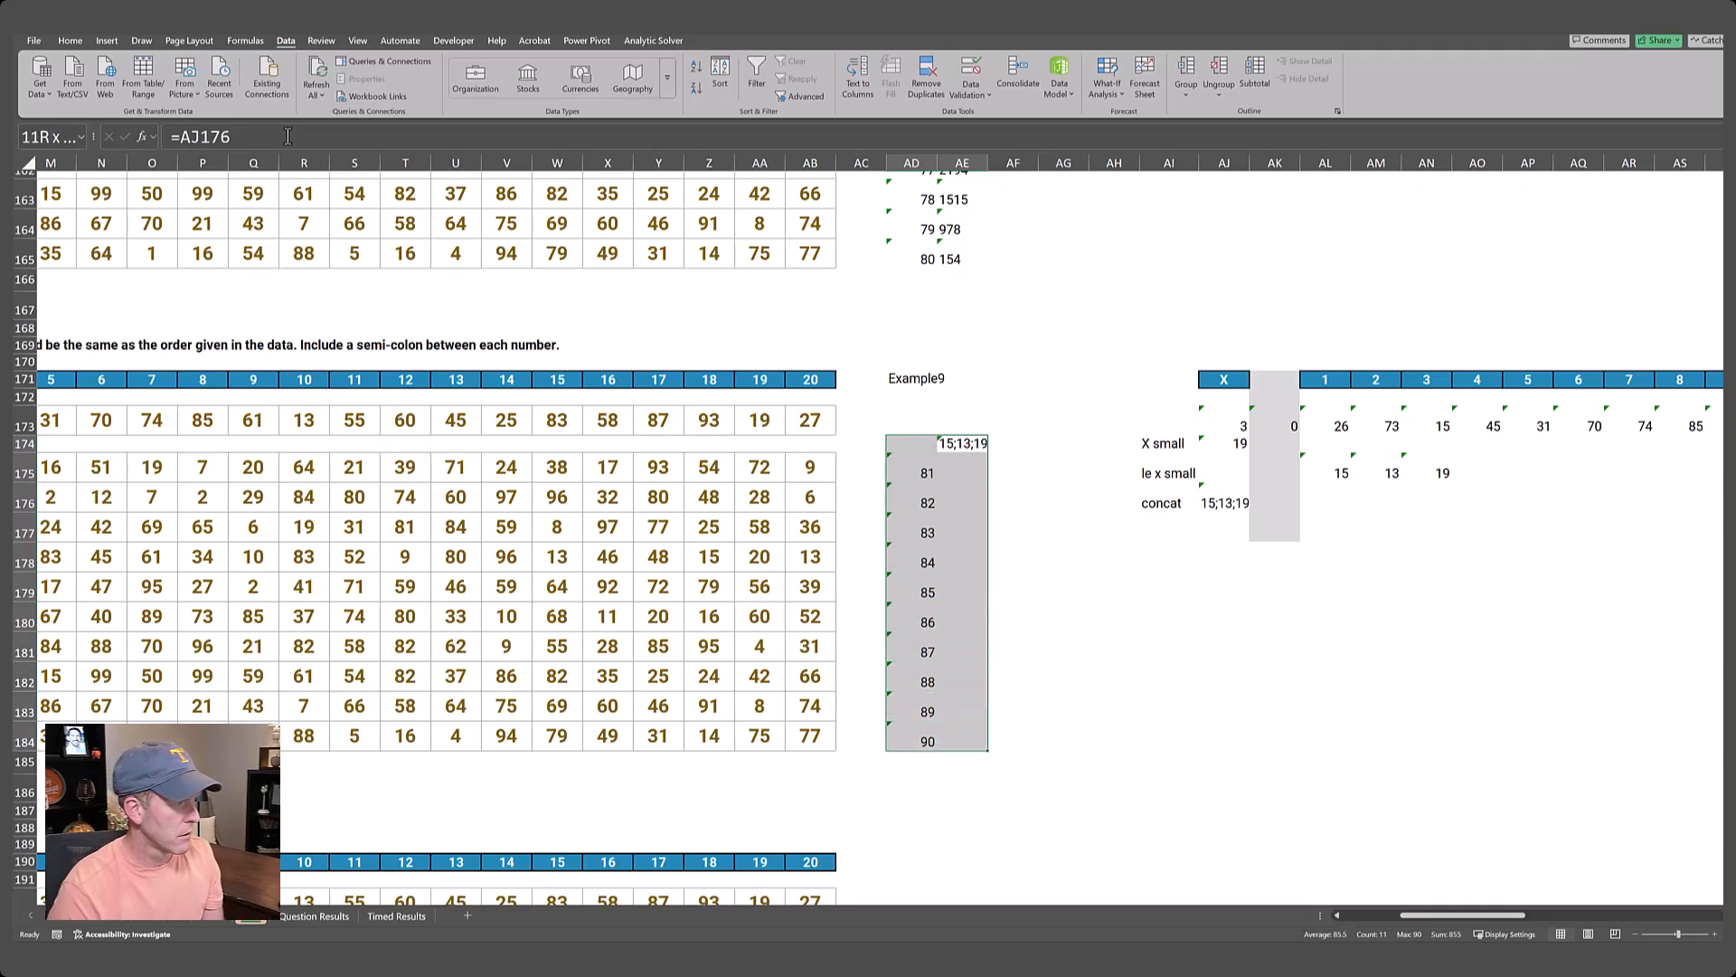
{"action": "key", "text": "alt+a"}
{"action": "key", "text": "w"}
{"action": "key", "text": "t"}
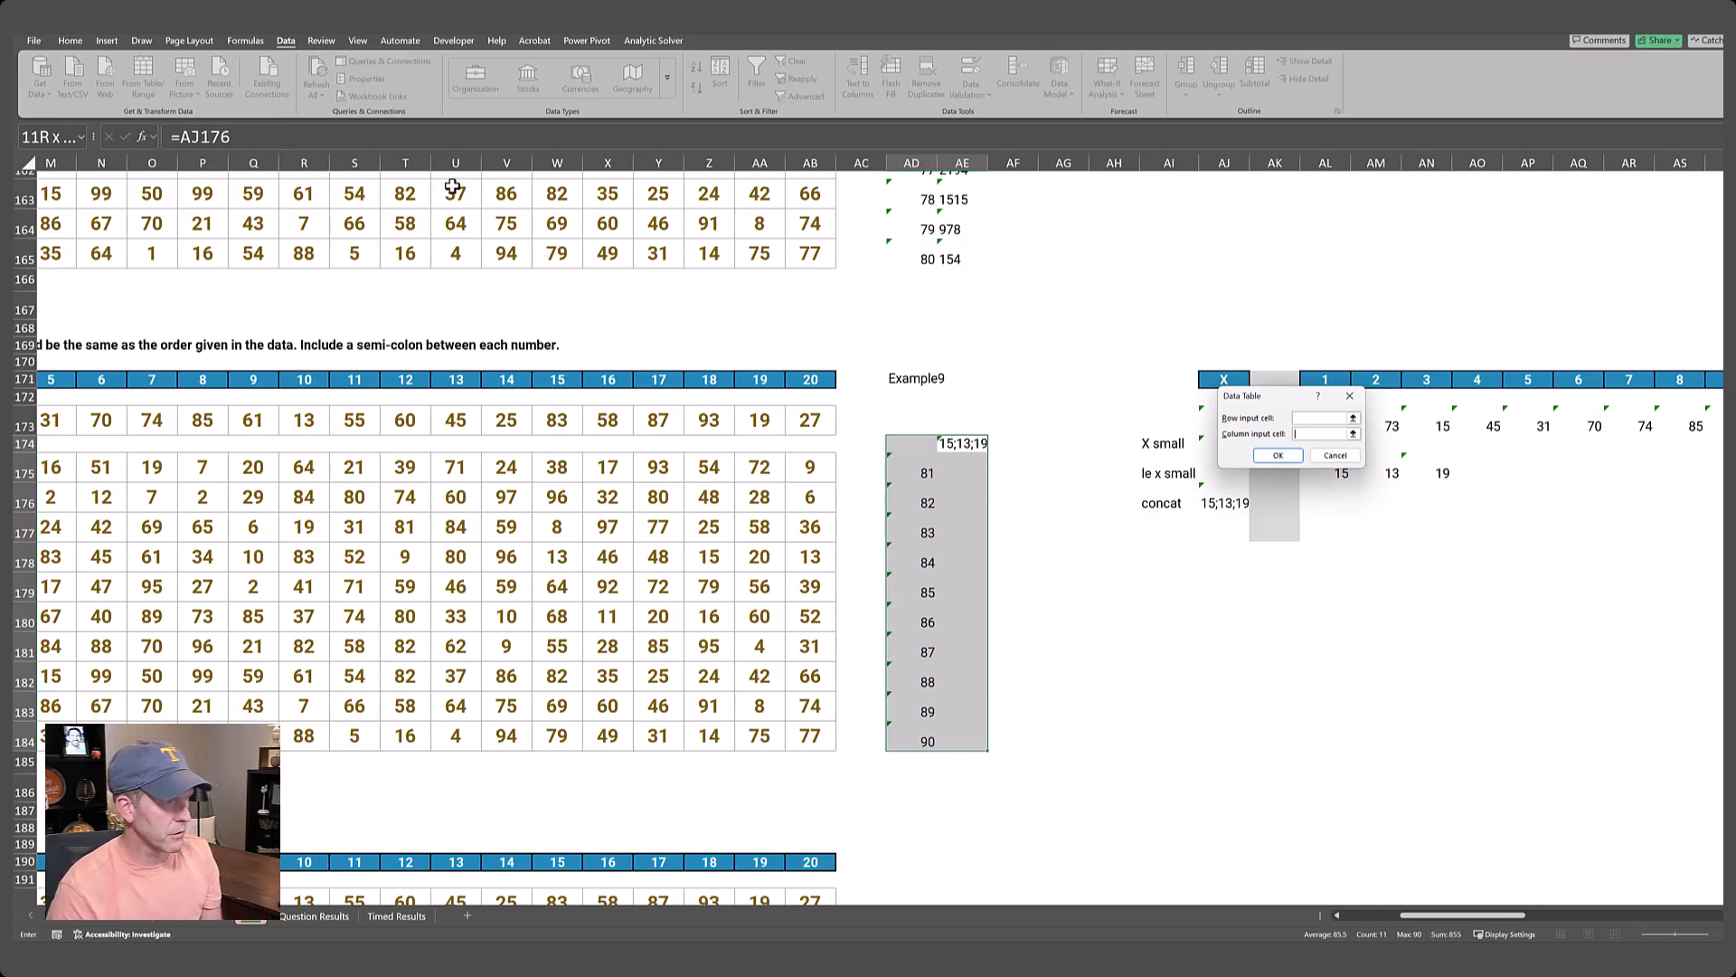
{"action": "left_click", "coordinate": [1355, 434]}
{"action": "left_click", "coordinate": [1355, 434]}
{"action": "left_click", "coordinate": [919, 382]}
{"action": "key", "text": "Return"}
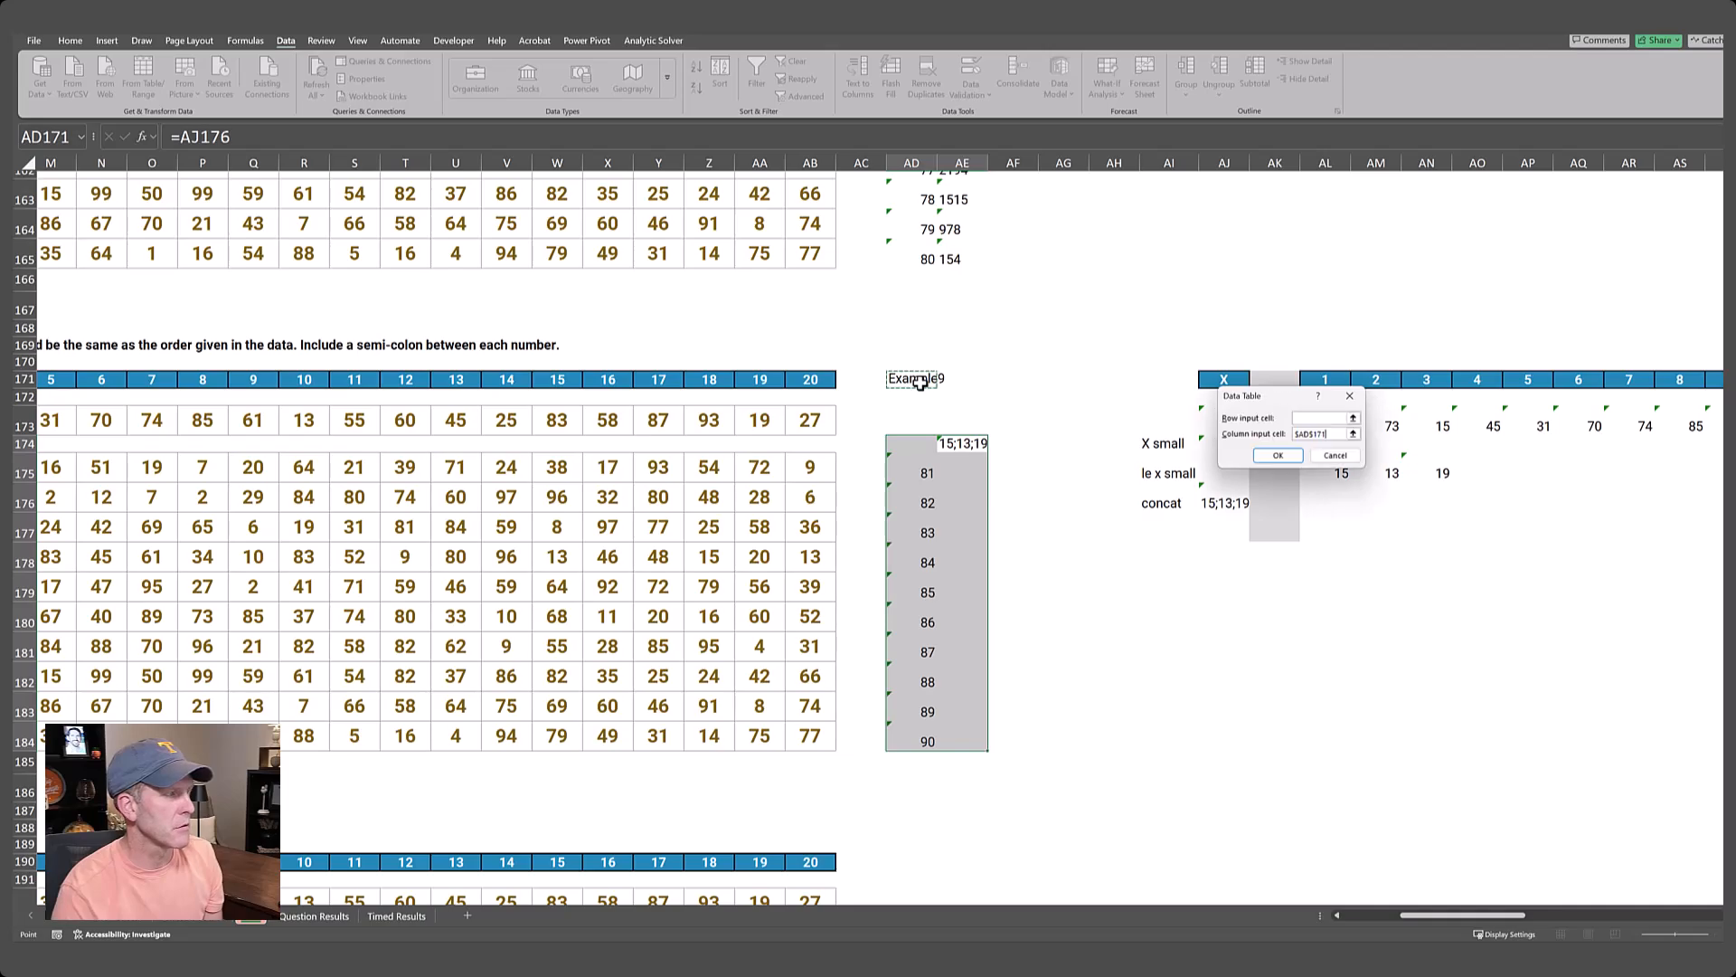
{"action": "key", "text": "Return"}
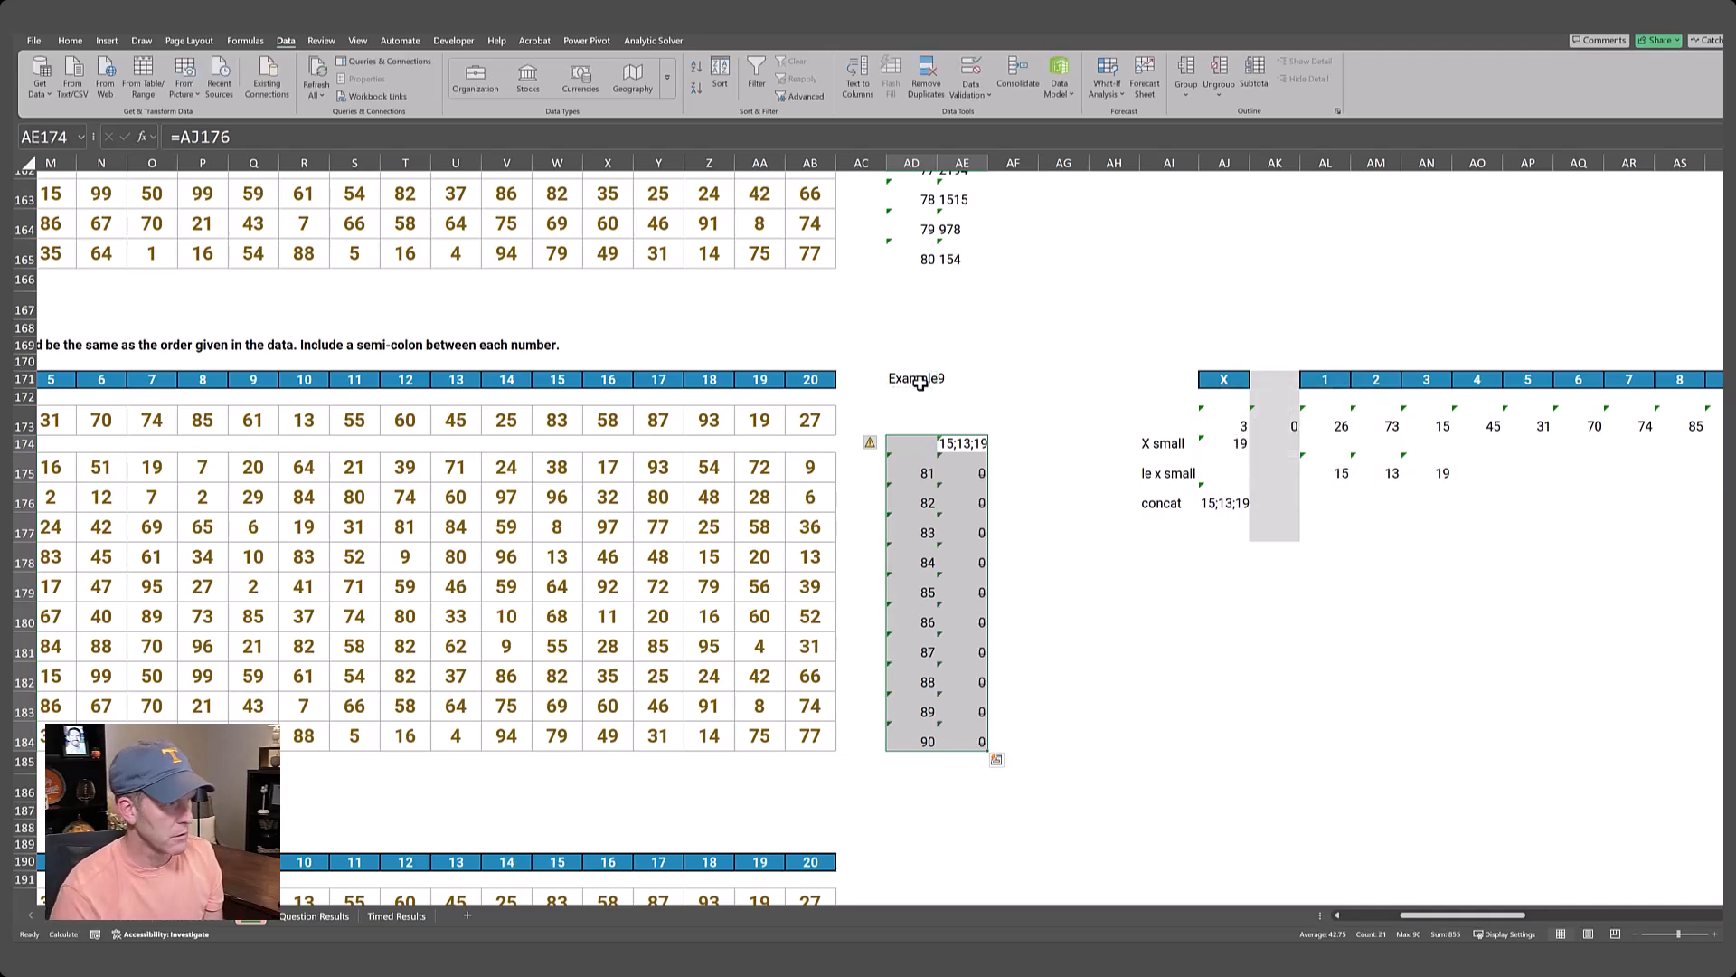
Copy the data table results AE175:AE184 and paste them as values into the Level 9 answer cells starting at E175.
{"action": "key", "text": "Down"}
{"action": "key", "text": "ctrl+shift+Down"}
{"action": "key", "text": "ctrl+c"}
{"action": "key", "text": "Left"}
{"action": "key", "text": "ctrl+Left"}
{"action": "key", "text": "ctrl+Left"}
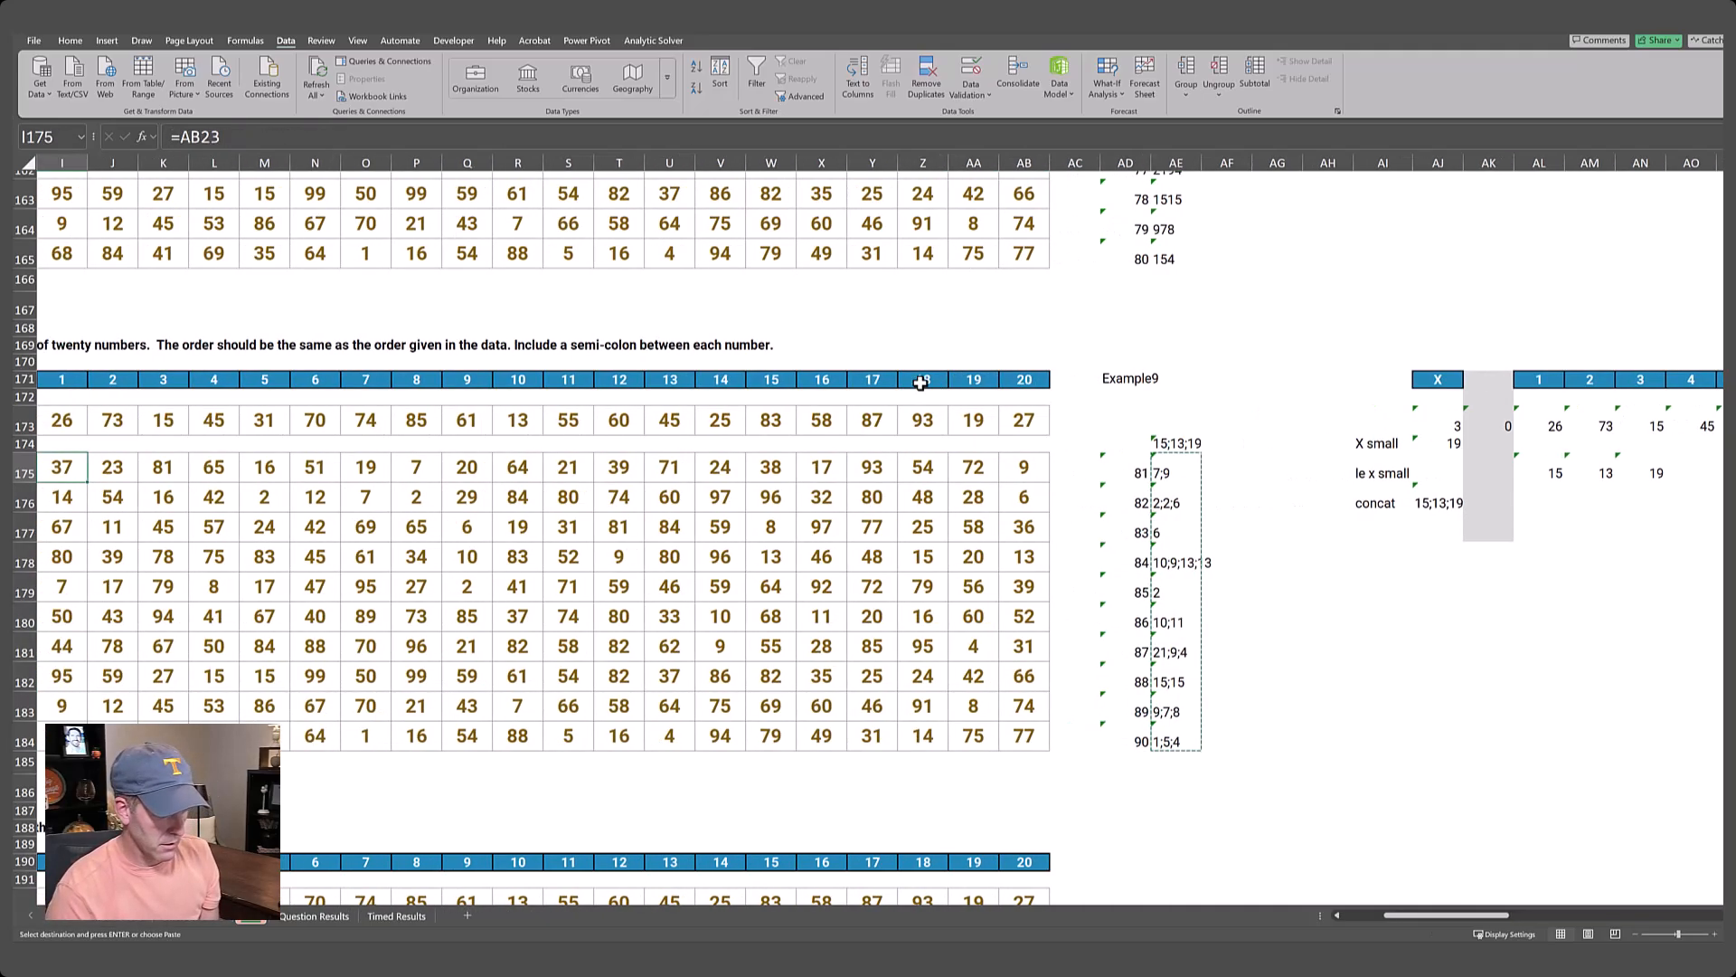
{"action": "key", "text": "ctrl+Left"}
{"action": "key", "text": "ctrl+Left"}
{"action": "key", "text": "ctrl+Left"}
{"action": "key", "text": "Right"}
{"action": "key", "text": "Right"}
{"action": "key", "text": "Right"}
{"action": "key", "text": "Right"}
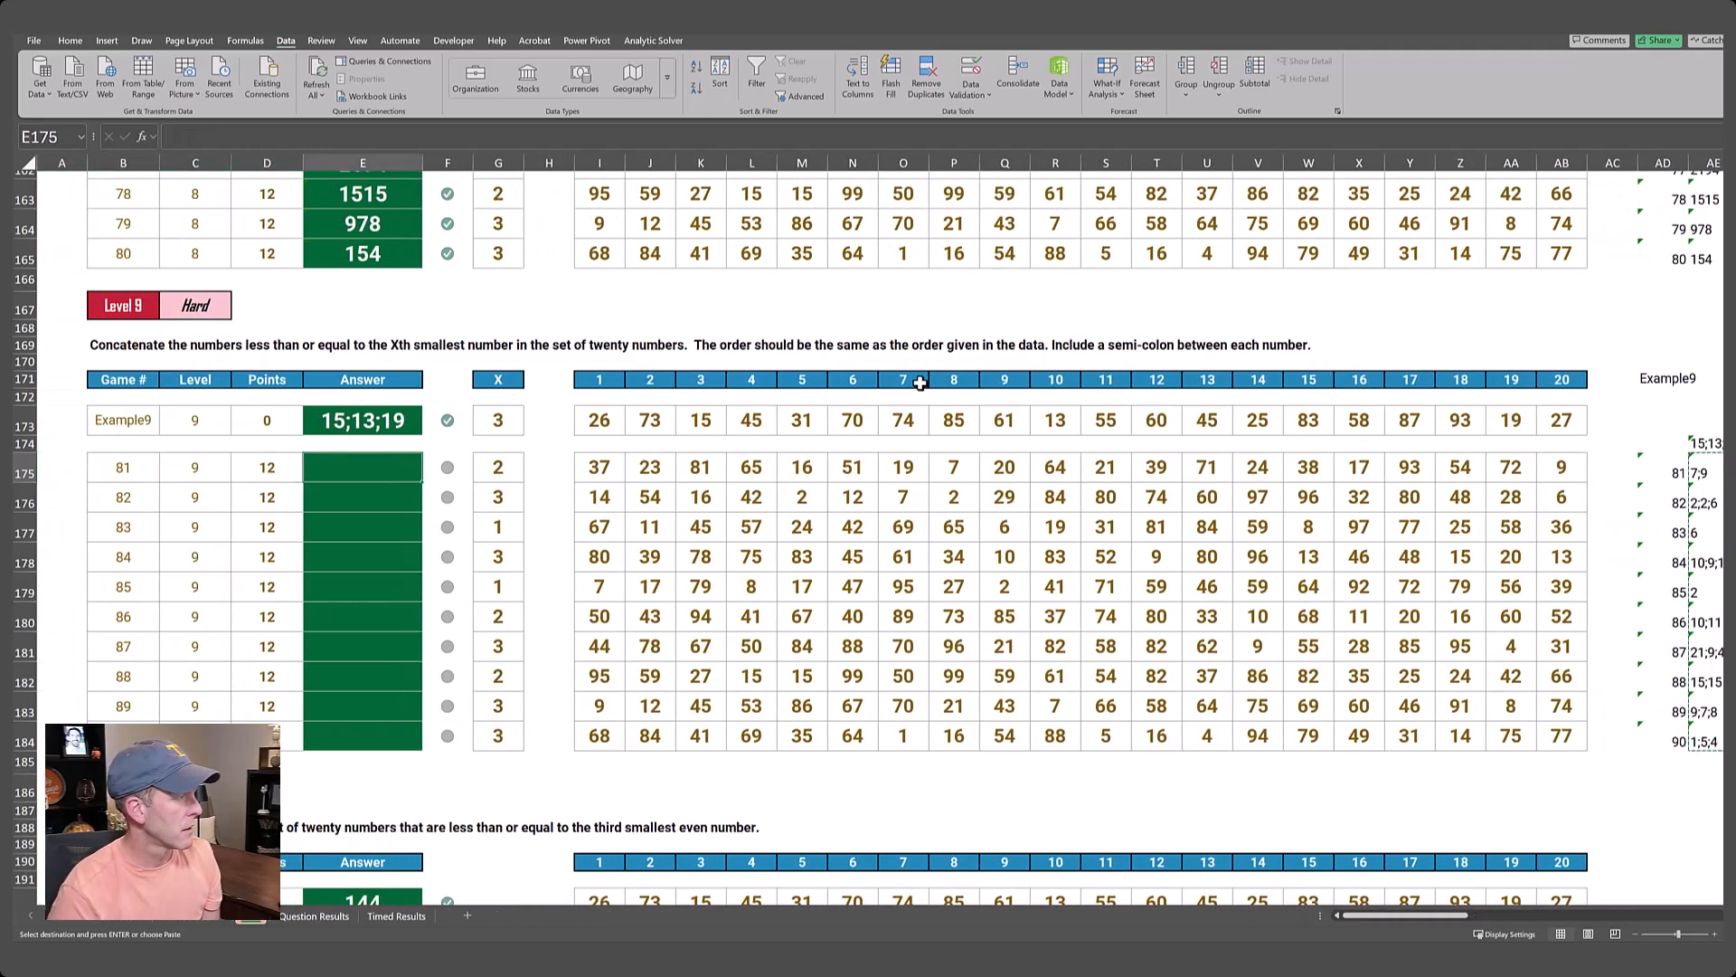
{"action": "key", "text": "alt+e"}
{"action": "key", "text": "s"}
{"action": "key", "text": "v"}
{"action": "key", "text": "Return"}
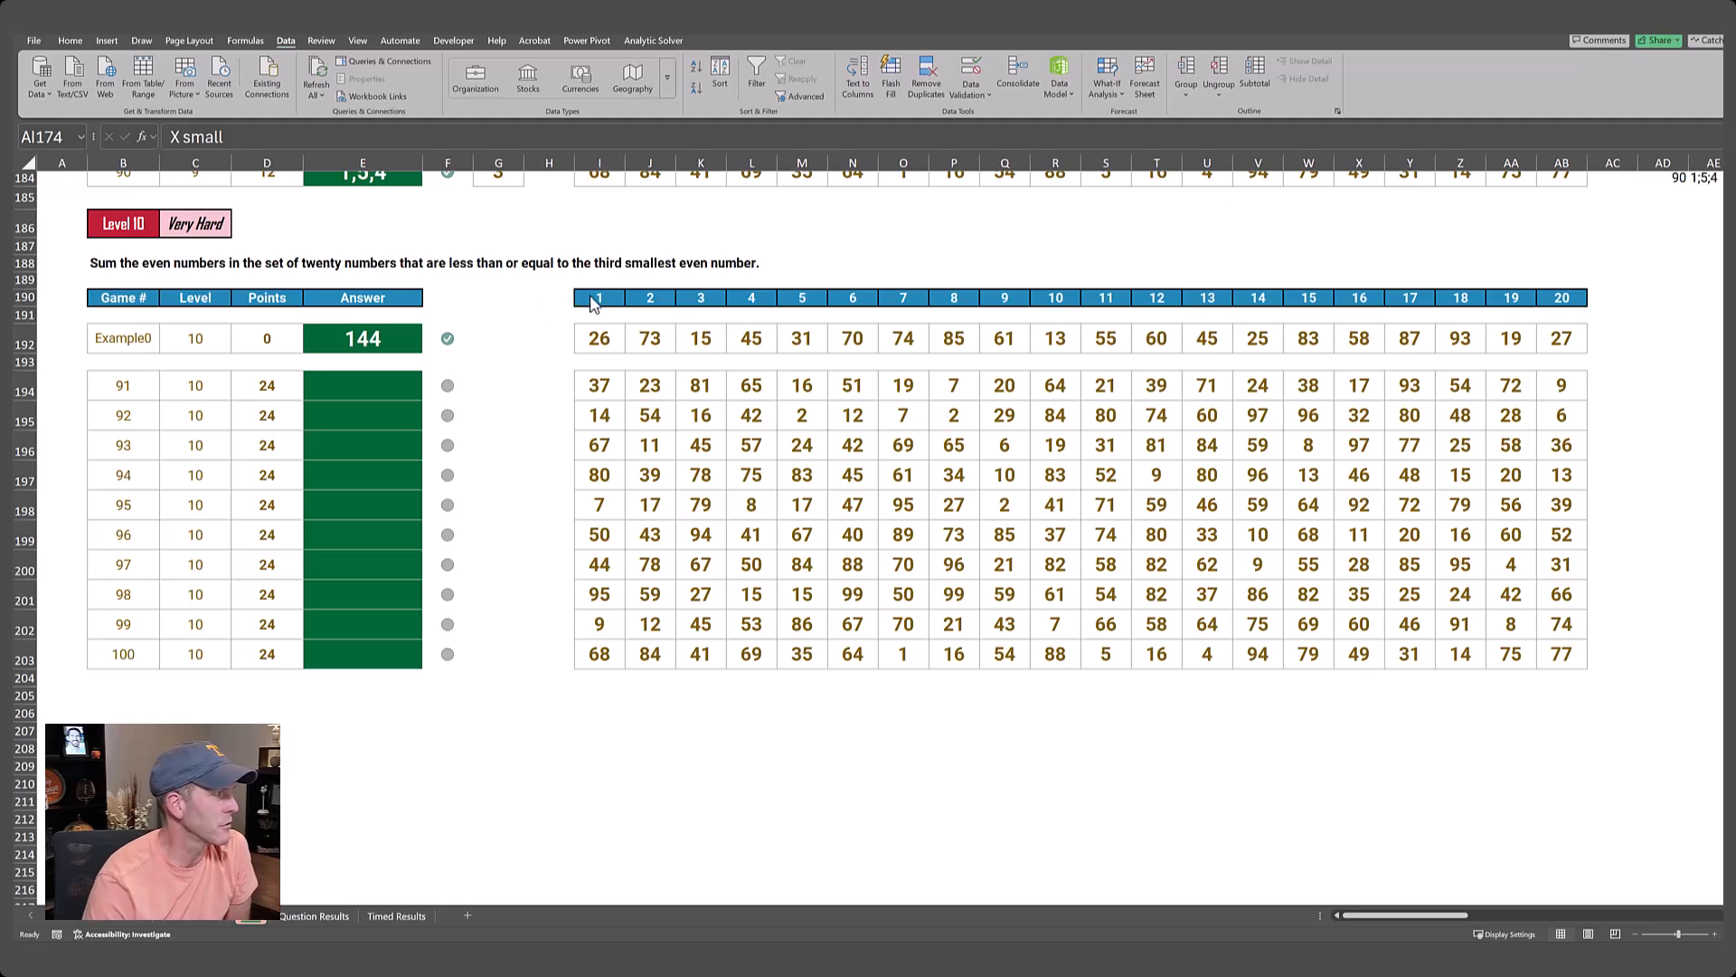
Copy the Level 10 header numbers I190:AB190 and paste them at AJ190.
{"action": "left_click_drag", "start_coordinate": [598, 299], "coordinate": [1548, 297]}
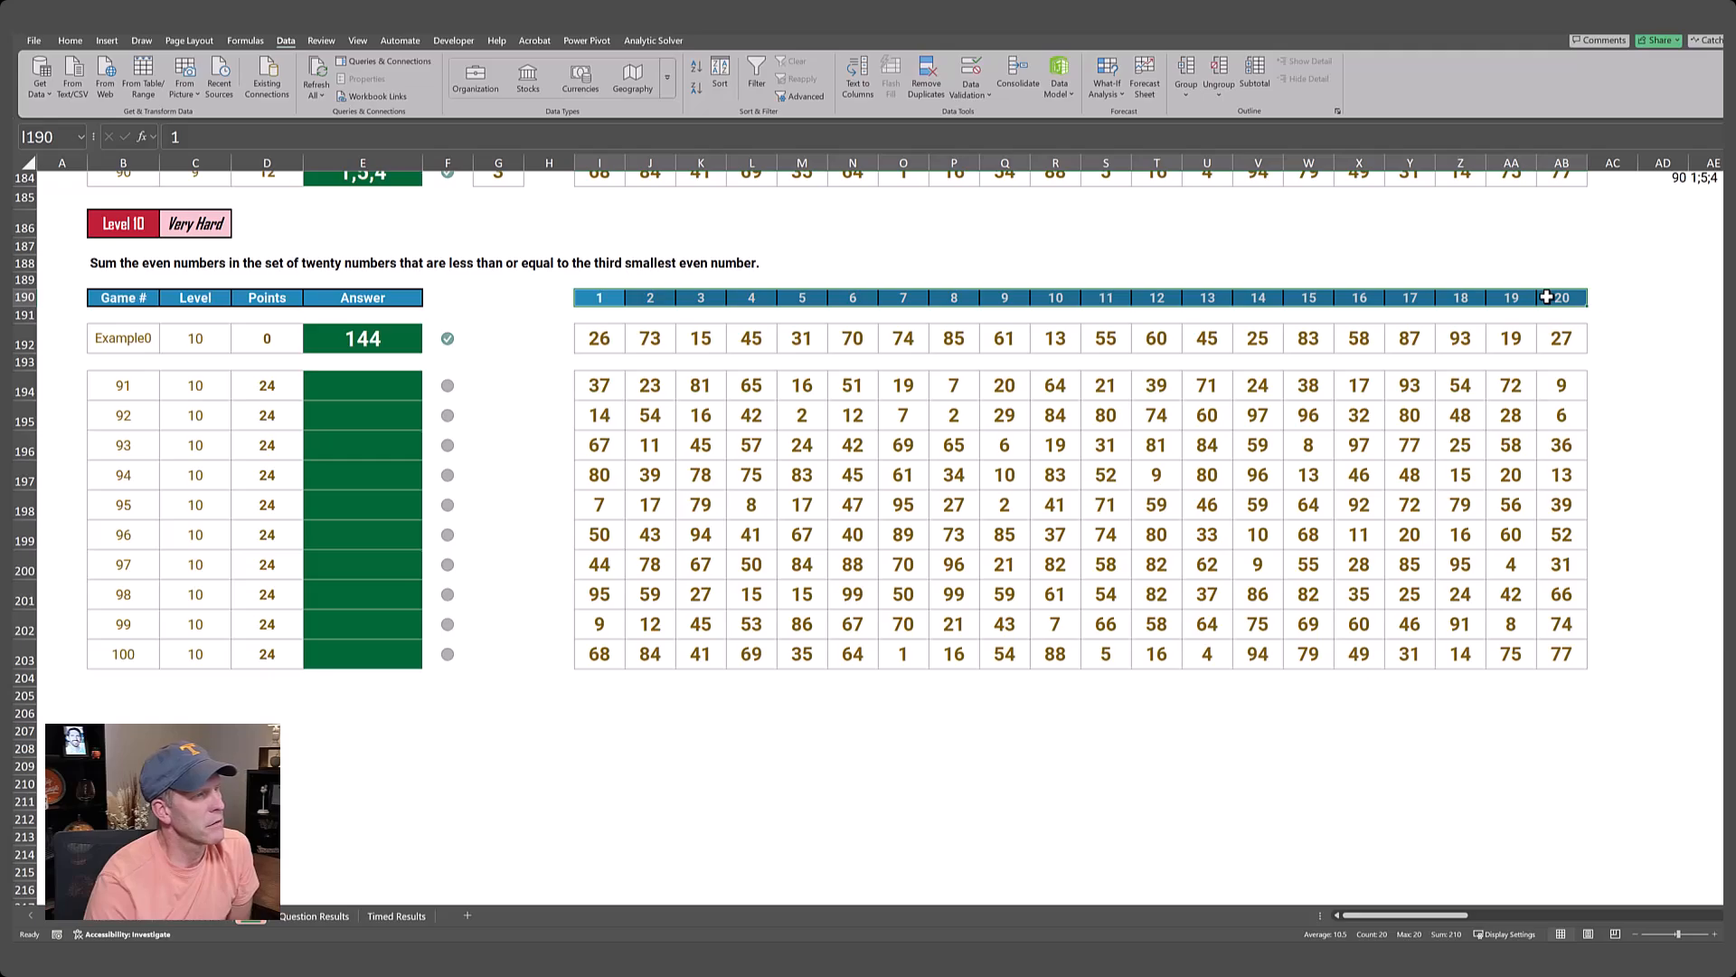
{"action": "key", "text": "ctrl+c"}
{"action": "key", "text": "ctrl+Right"}
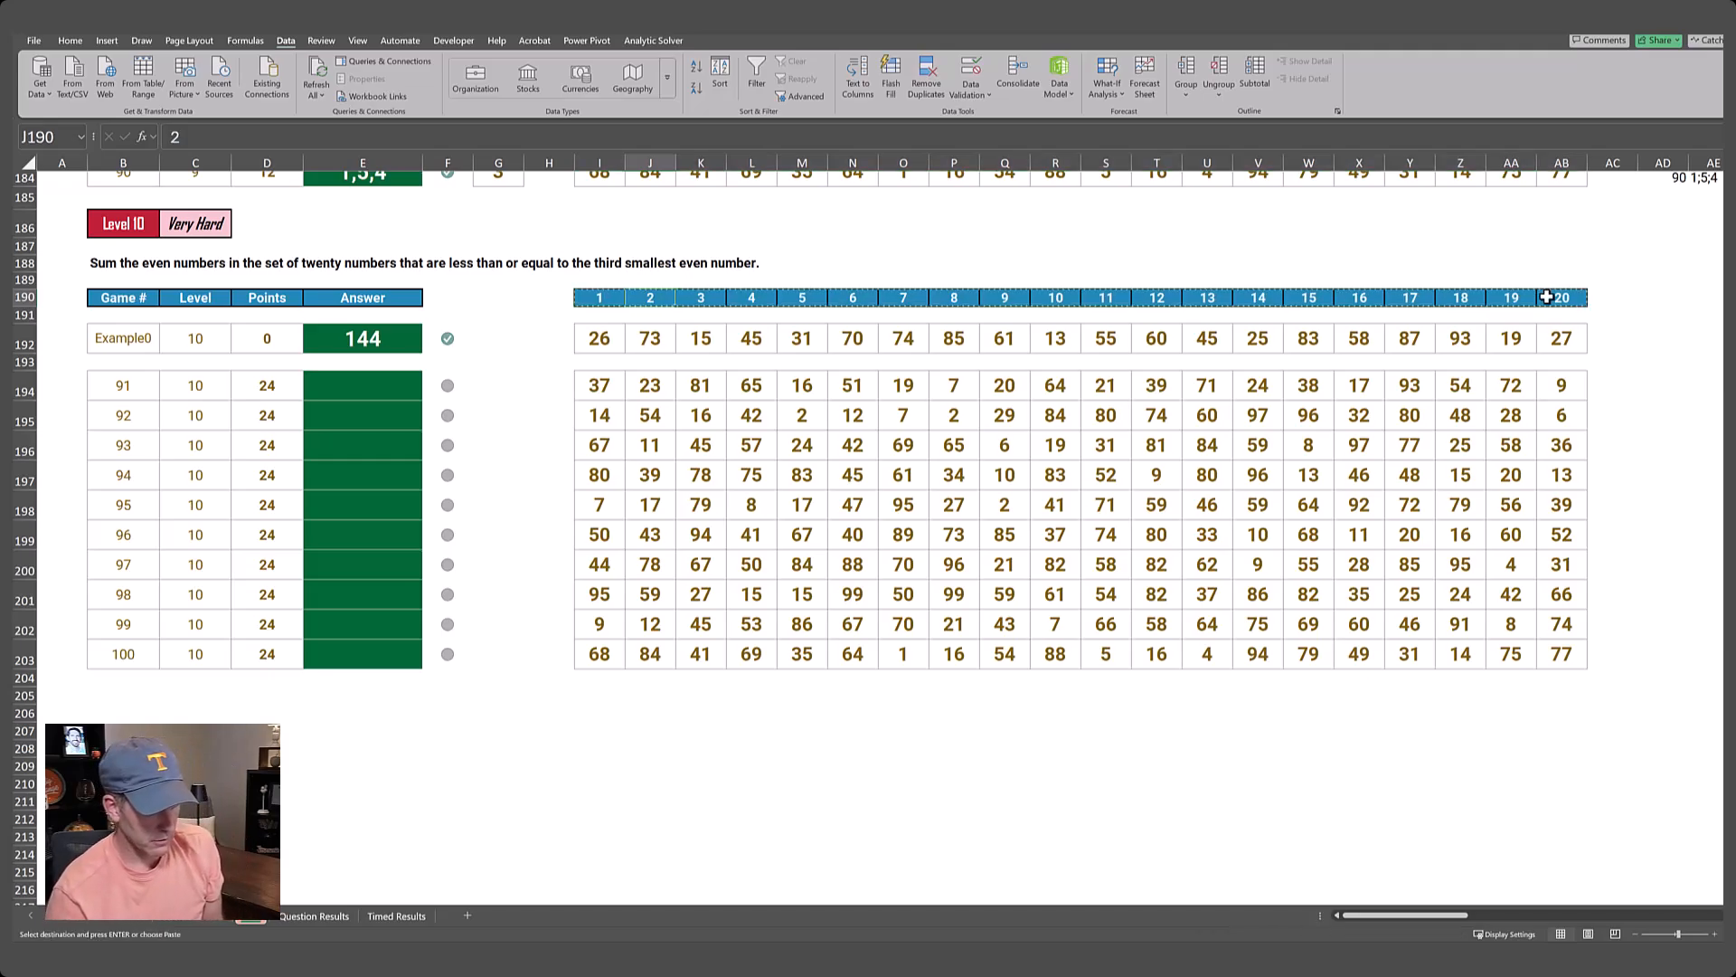
{"action": "key", "text": "ctrl+Right"}
{"action": "key", "text": "ctrl+Left"}
{"action": "key", "text": "Right"}
{"action": "key", "text": "Right"}
{"action": "key", "text": "Right"}
{"action": "key", "text": "Right"}
{"action": "key", "text": "Right"}
{"action": "key", "text": "Right"}
{"action": "key", "text": "Right"}
{"action": "key", "text": "Right"}
{"action": "key", "text": "ctrl+v"}
Enter Example10 in AD190 as the lookup game for the Level 10 helper block.
{"action": "key", "text": "Left"}
{"action": "key", "text": "Left"}
{"action": "key", "text": "Left"}
{"action": "key", "text": "Left"}
{"action": "key", "text": "Left"}
{"action": "key", "text": "Left"}
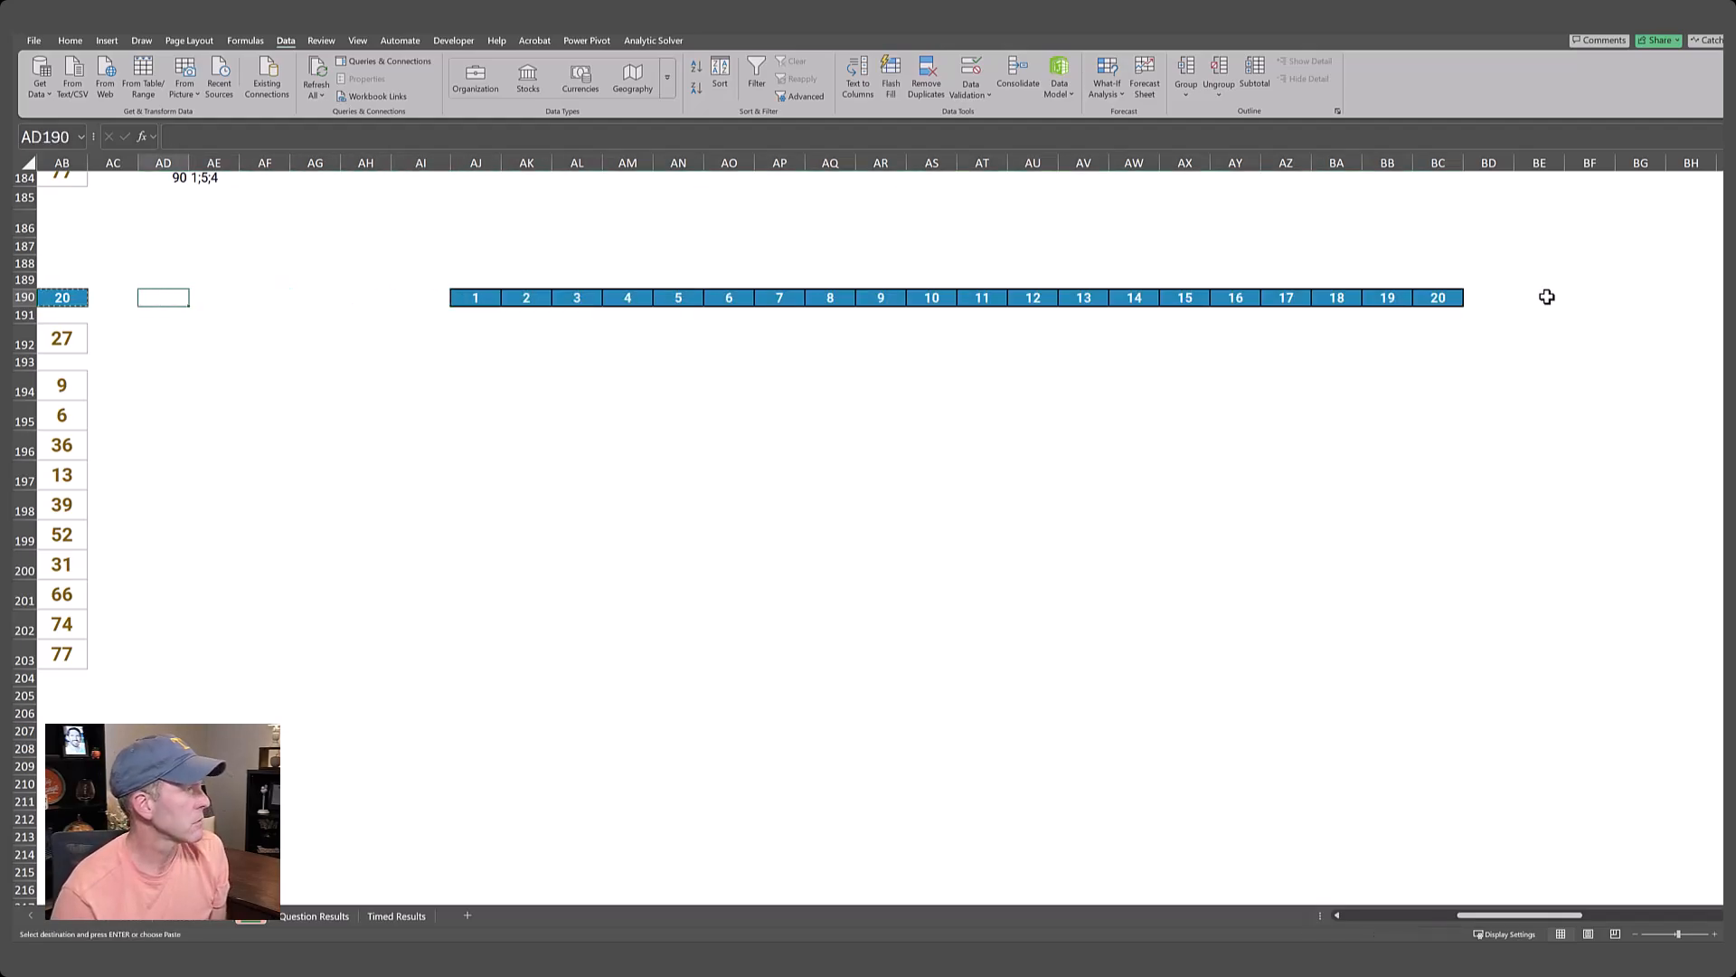
{"action": "type", "text": "Example"}
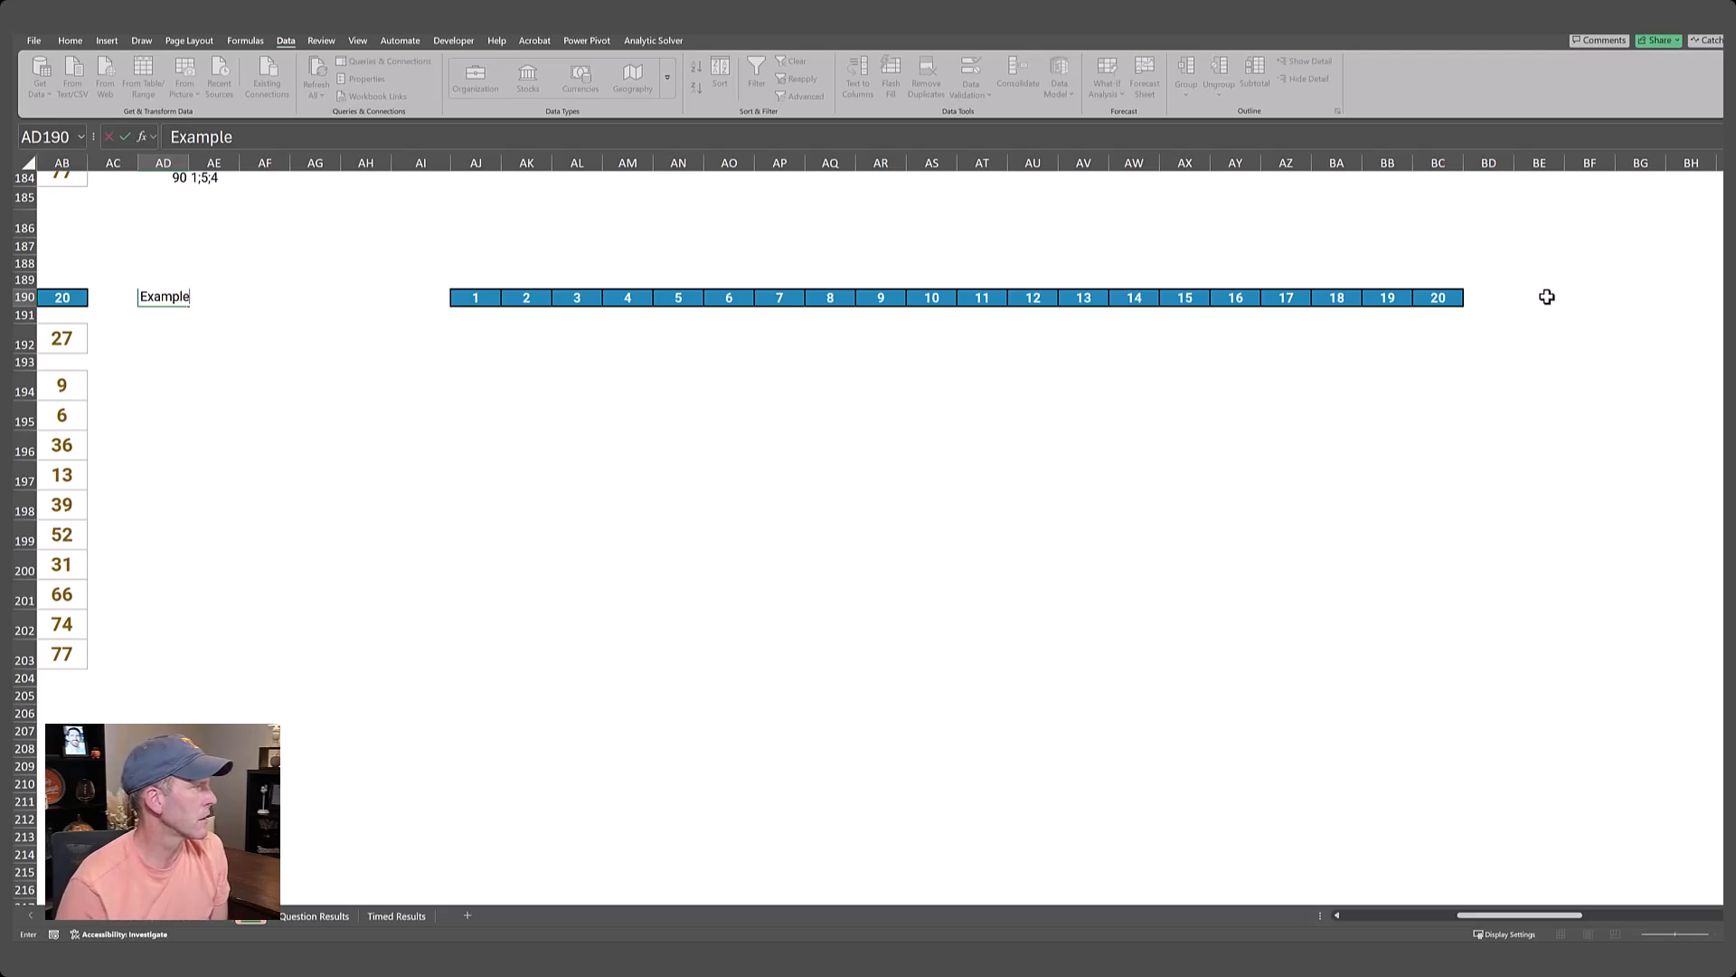
{"action": "key", "text": "Return"}
Start an XLOOKUP formula in AJ192 with AD190 as the lookup value and B192:B203 as the lookup array.
{"action": "key", "text": "Down"}
{"action": "key", "text": "Right"}
{"action": "key", "text": "Right"}
{"action": "key", "text": "Right"}
{"action": "key", "text": "Right"}
{"action": "key", "text": "Right"}
{"action": "key", "text": "Right"}
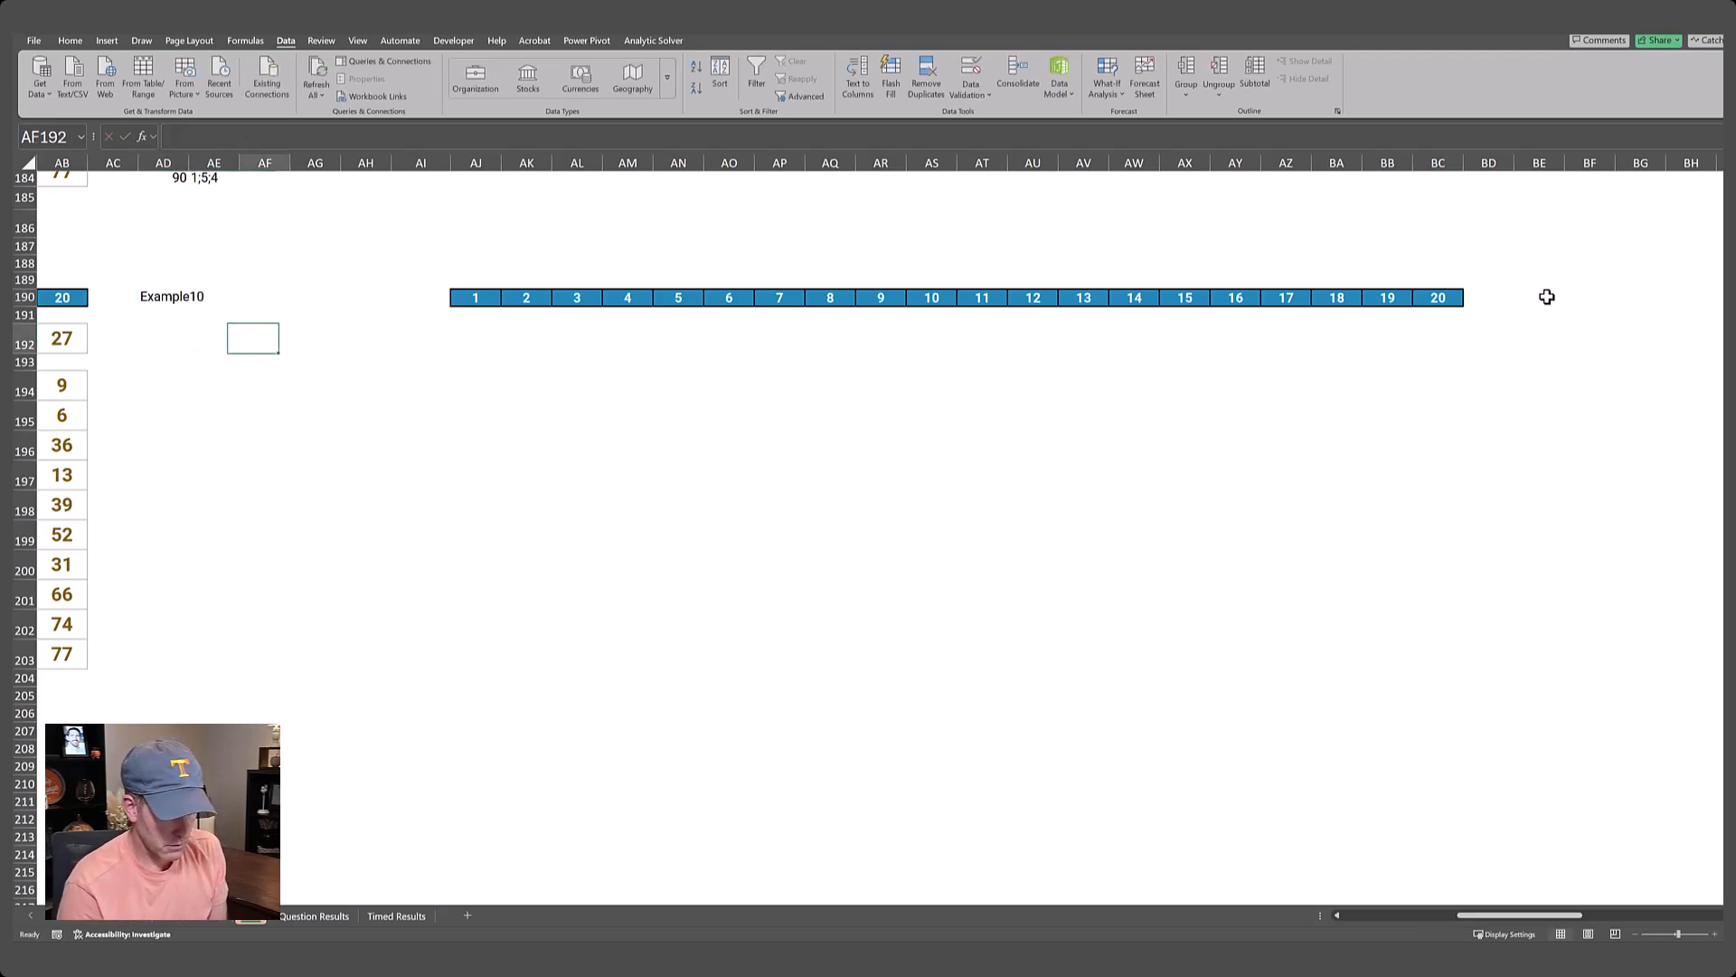
{"action": "type", "text": "=xlookup("}
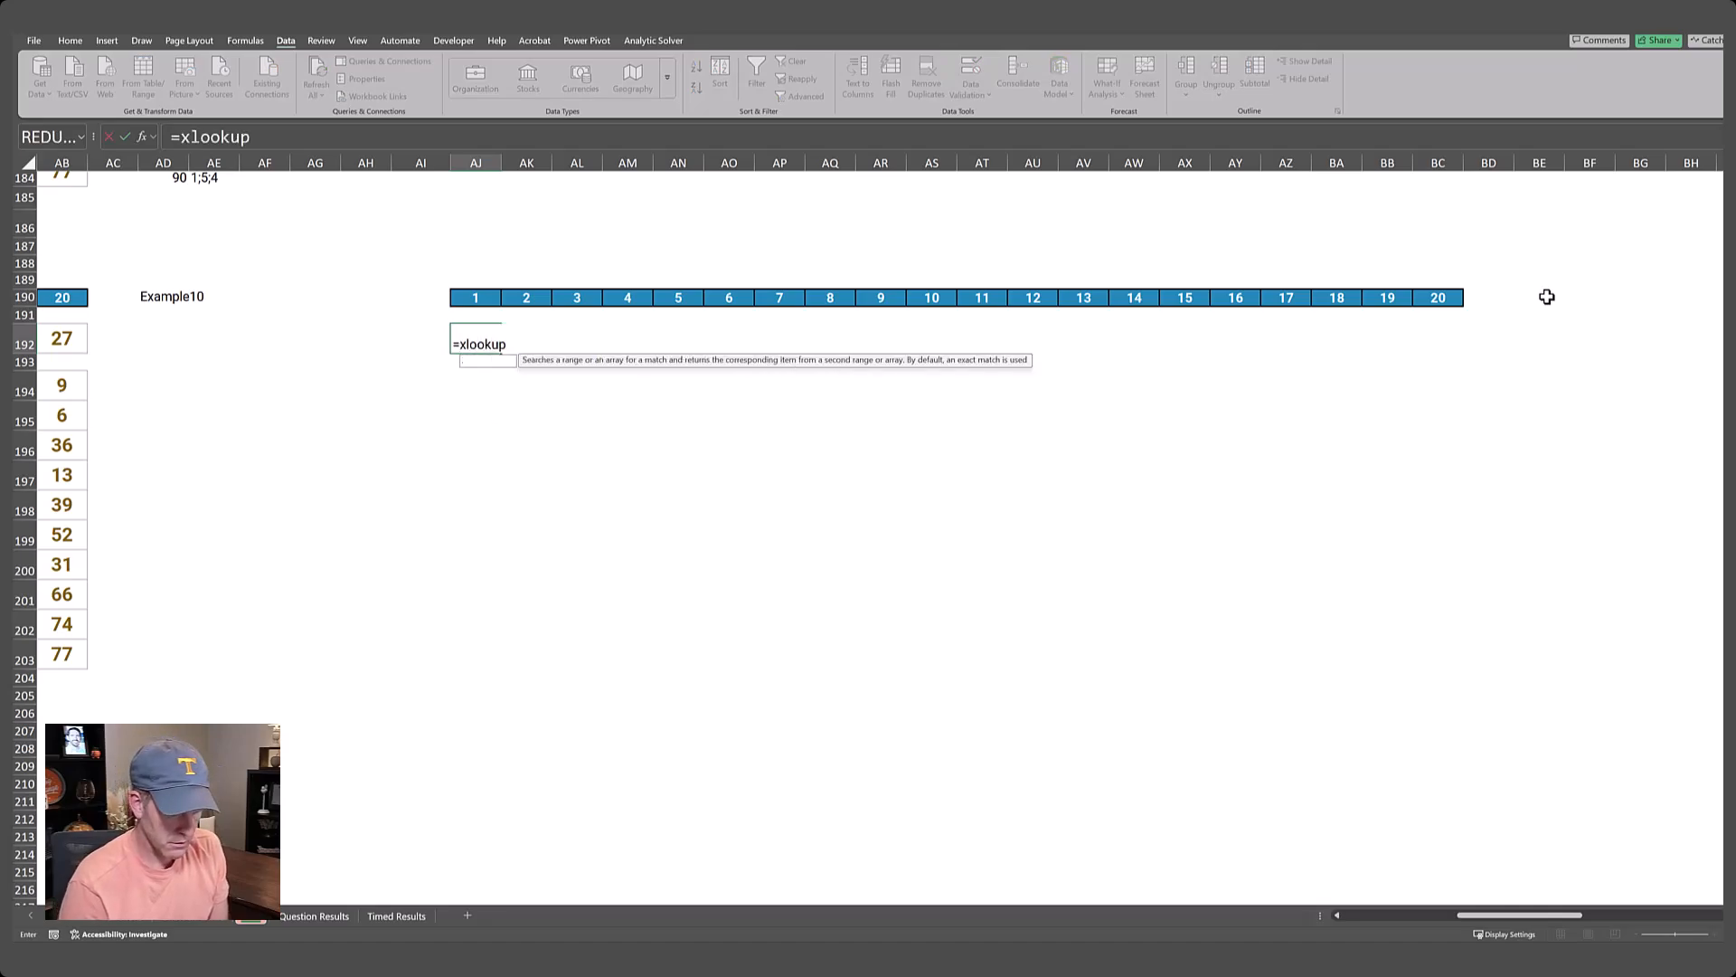
{"action": "key", "text": "Up"}
{"action": "key", "text": "Left"}
{"action": "key", "text": "Left"}
{"action": "key", "text": "Left"}
{"action": "key", "text": "Left"}
{"action": "key", "text": "Left"}
{"action": "key", "text": "Left"}
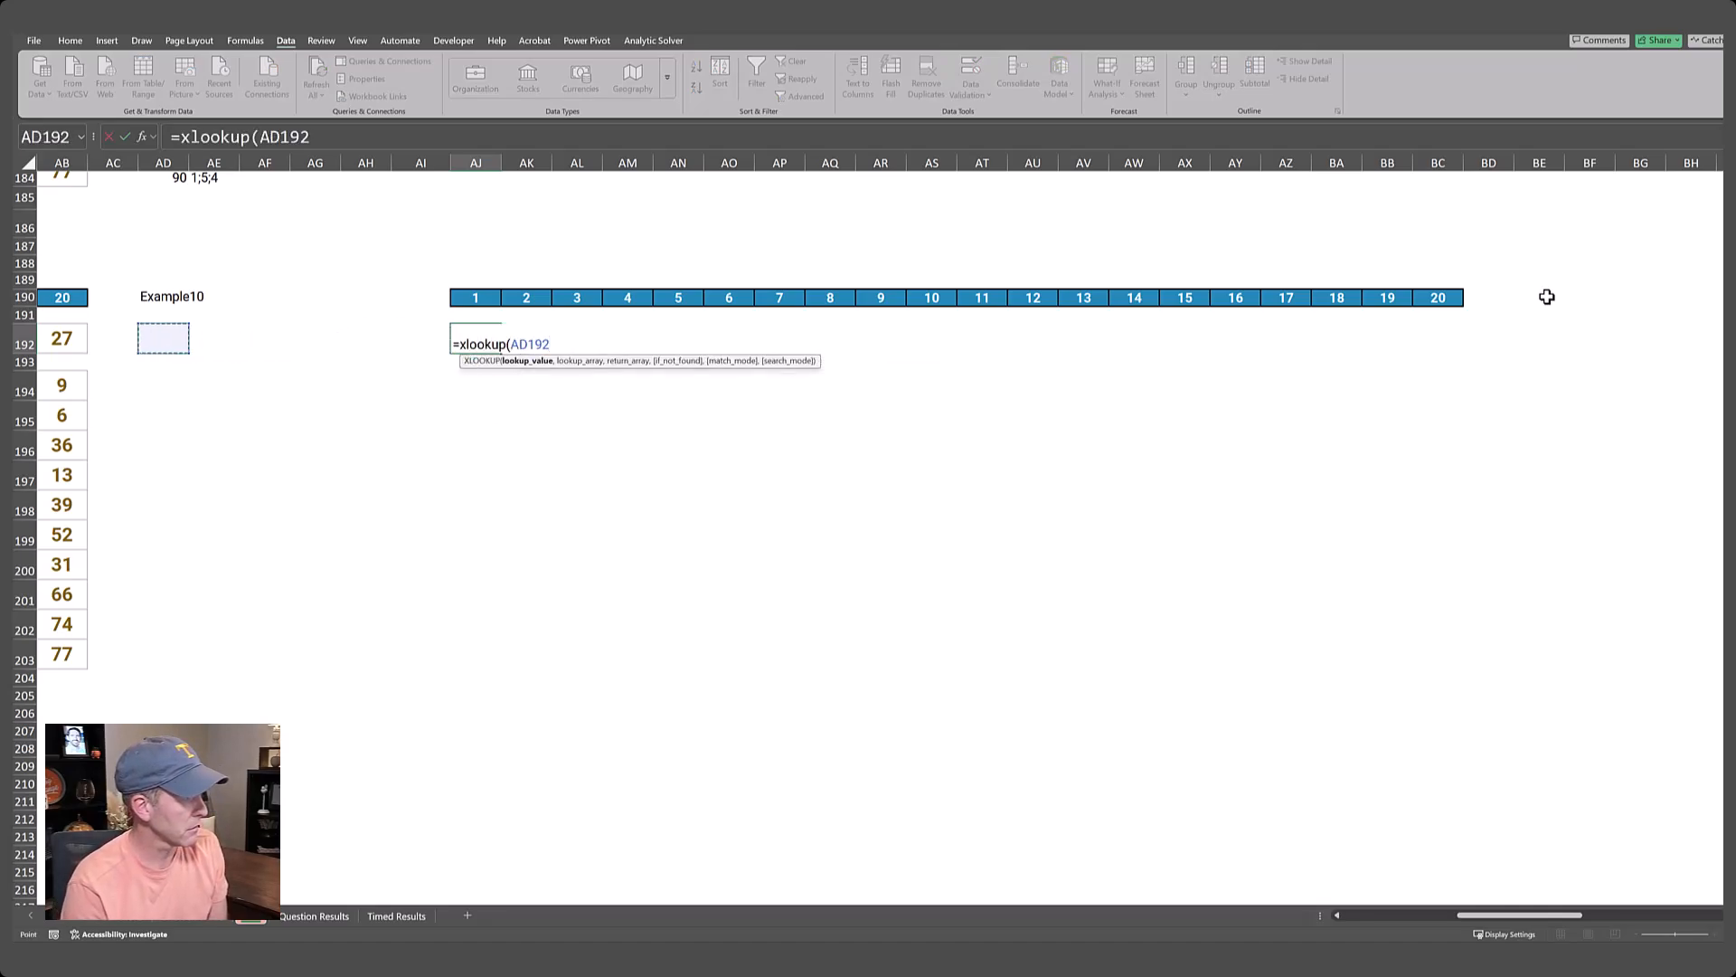
{"action": "key", "text": "Up"}
{"action": "type", "text": ","}
{"action": "key", "text": "ctrl+Left"}
{"action": "key", "text": "ctrl+Left"}
{"action": "key", "text": "ctrl+Left"}
{"action": "key", "text": "ctrl+Left"}
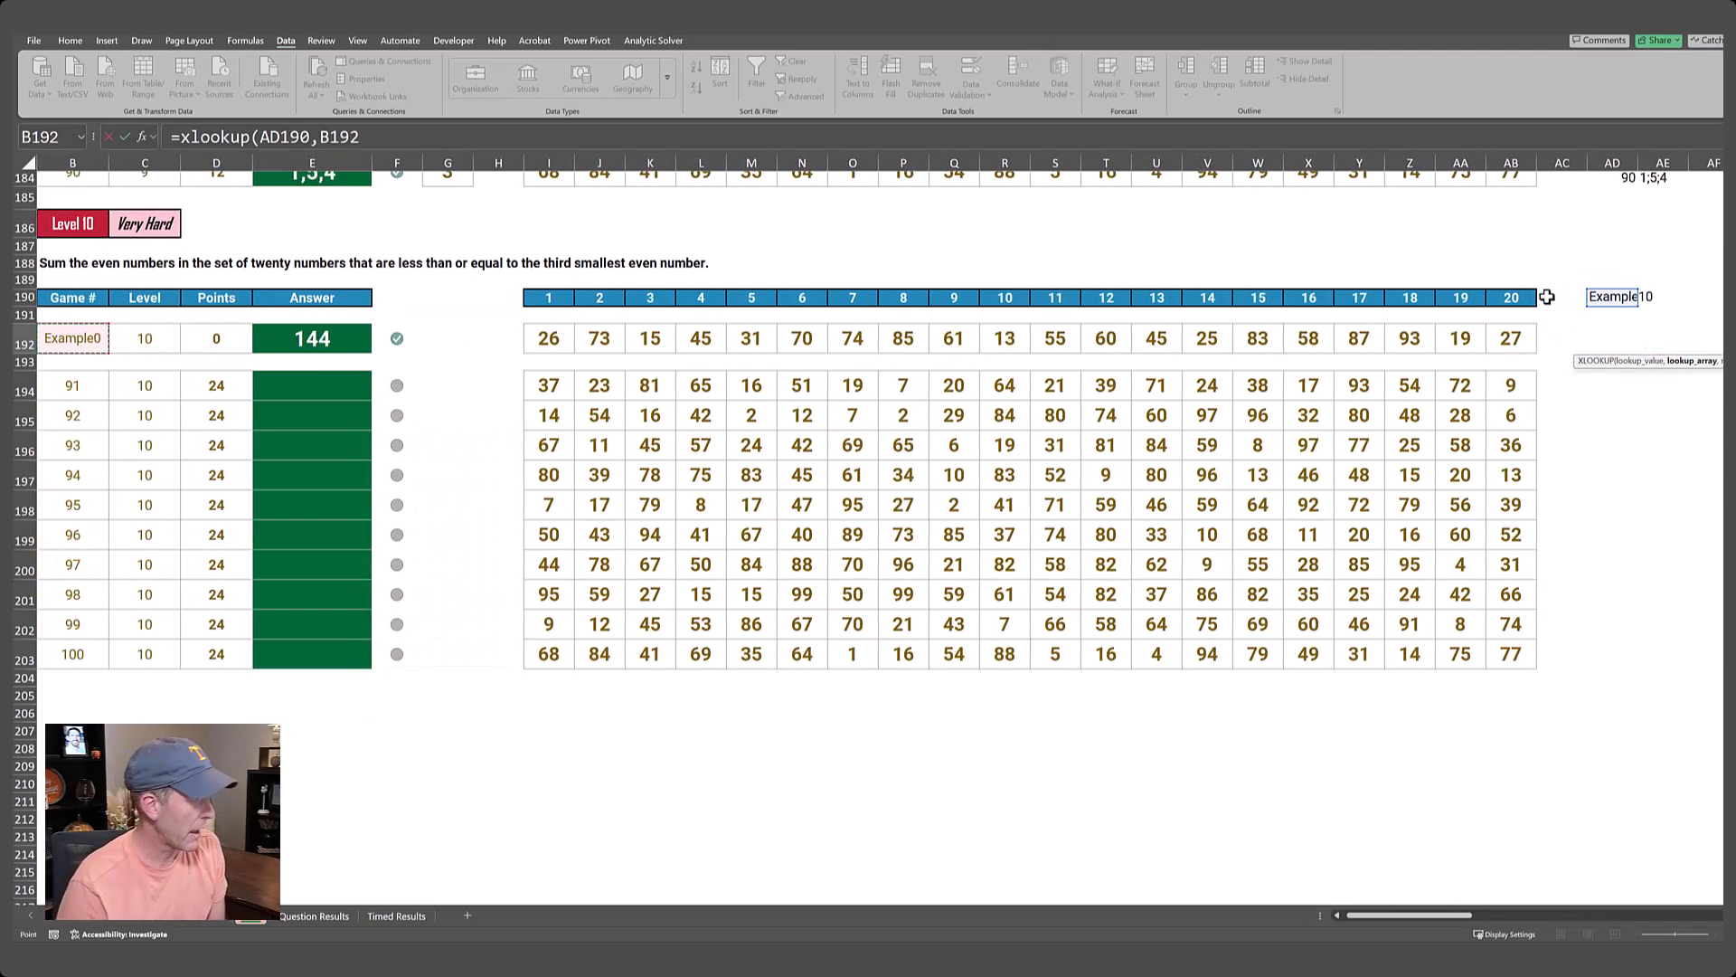
{"action": "key", "text": "ctrl+shift+Down"}
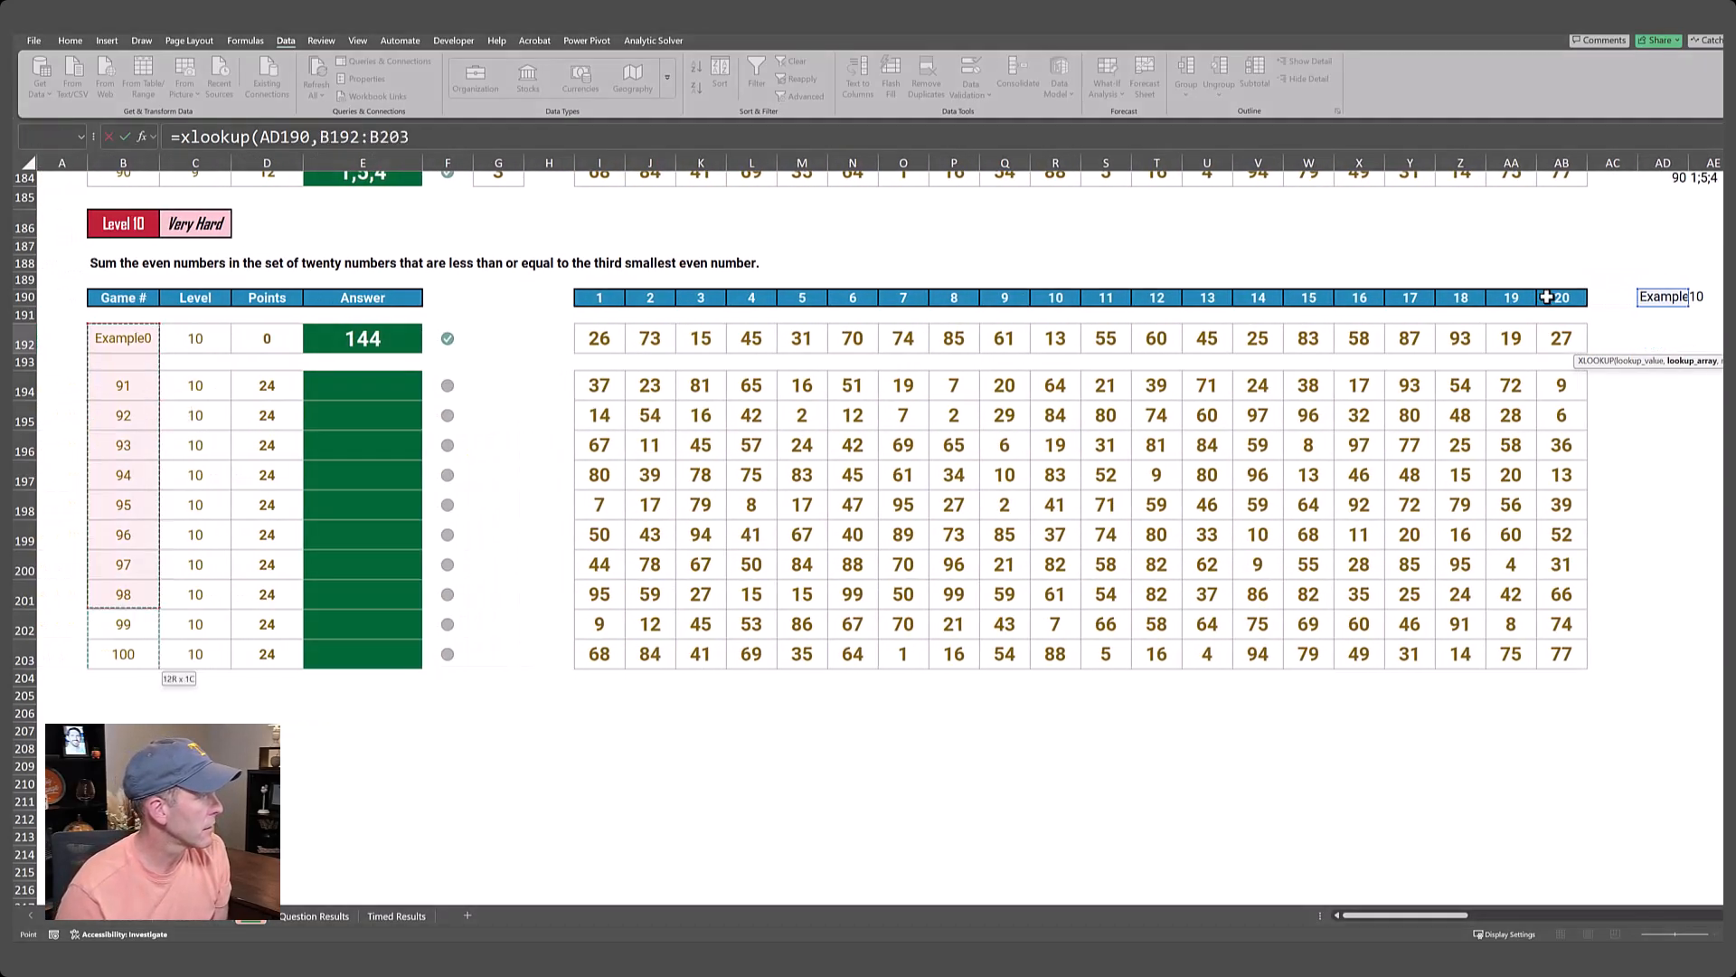
Complete the AJ192 XLOOKUP with return array I192:AB203 and enter the formula.
{"action": "type", "text": ","}
{"action": "key", "text": "ctrl+Left"}
{"action": "key", "text": "ctrl+Left"}
{"action": "key", "text": "ctrl+Left"}
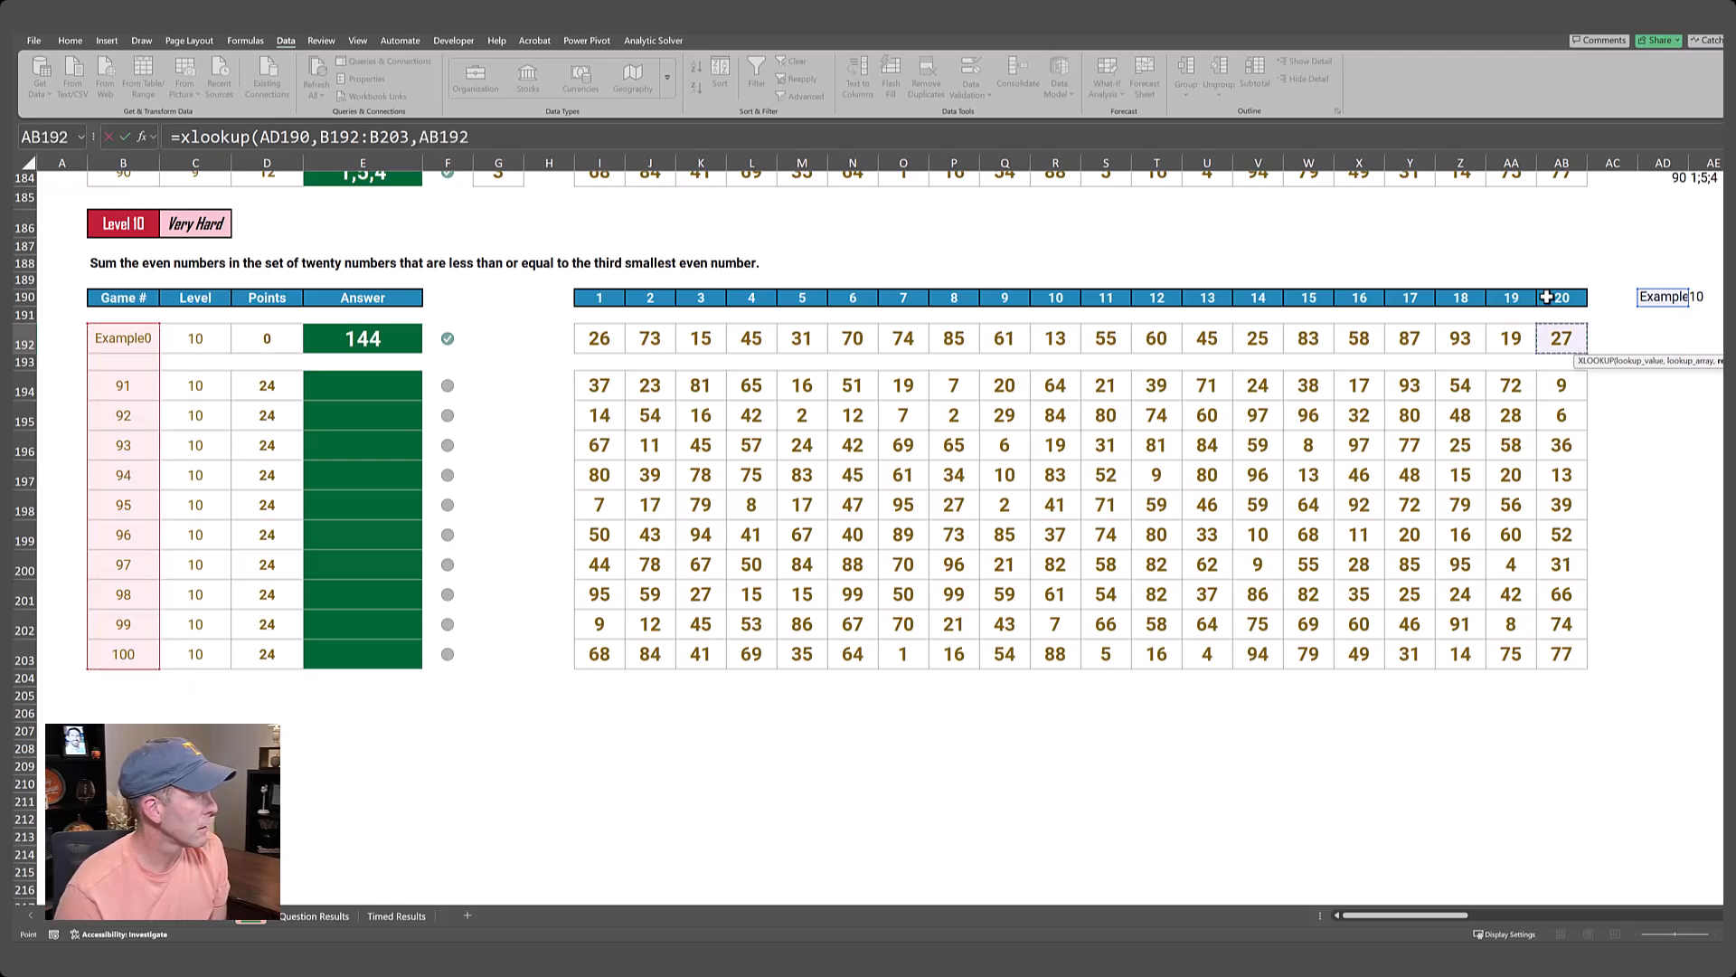
{"action": "key", "text": "Right"}
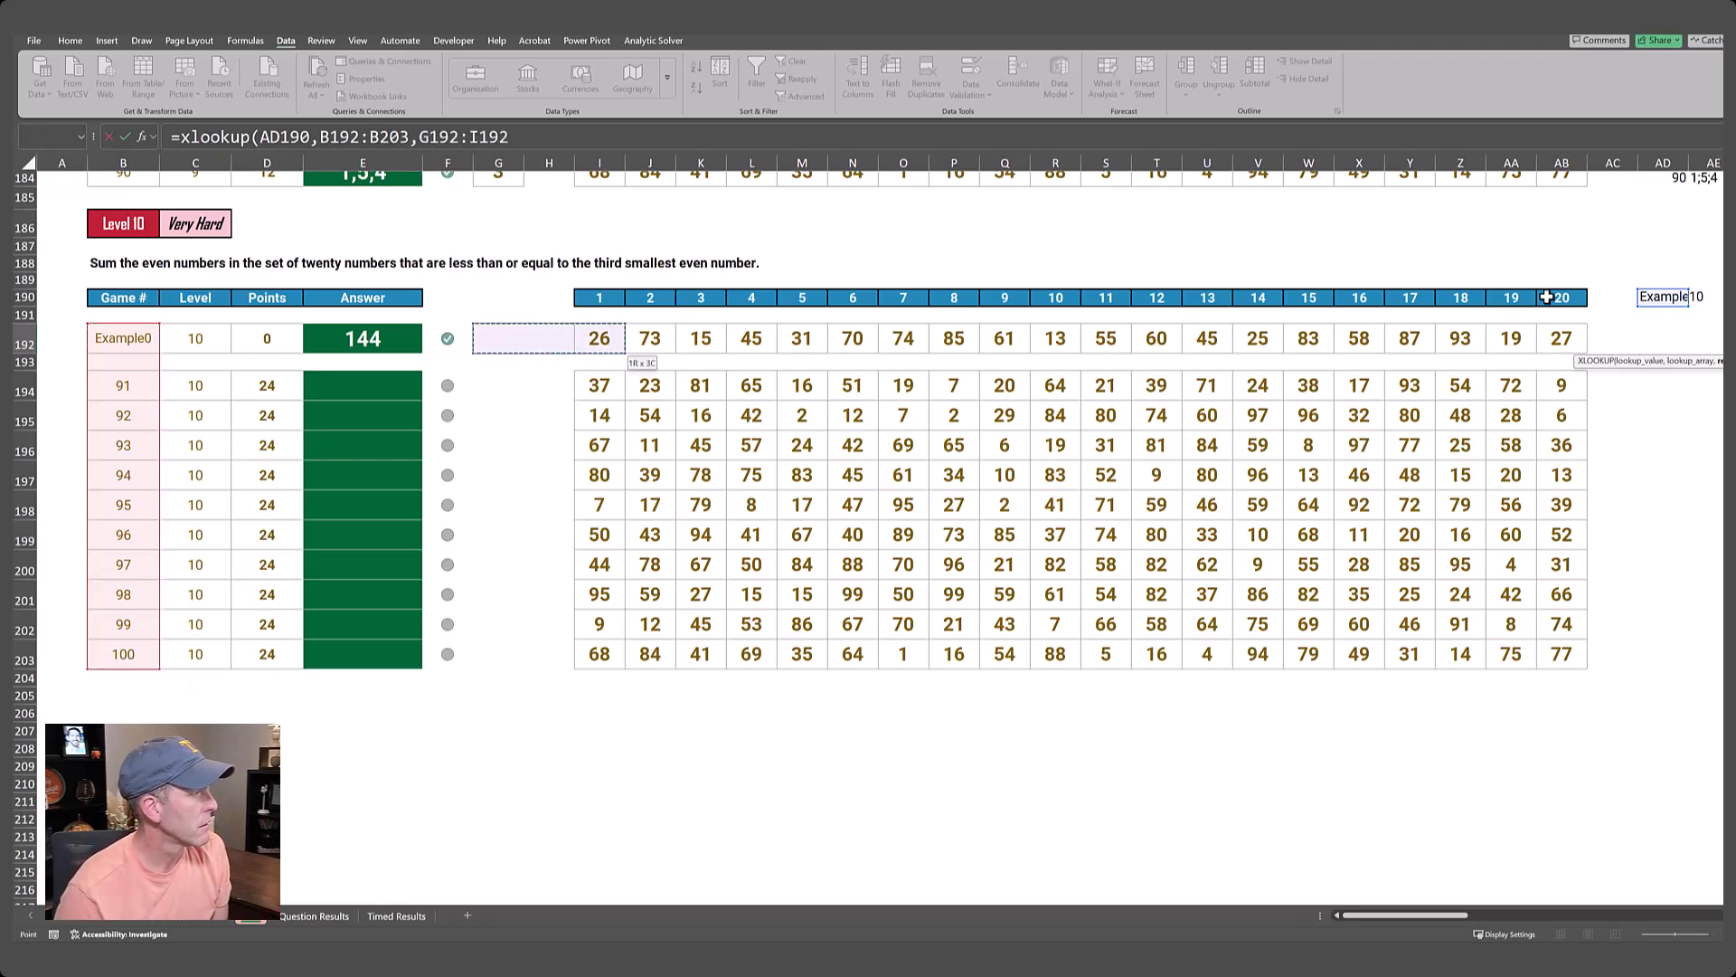
{"action": "key", "text": "Right"}
{"action": "key", "text": "Right"}
{"action": "key", "text": "ctrl+shift+Right"}
{"action": "key", "text": "ctrl+shift+Down"}
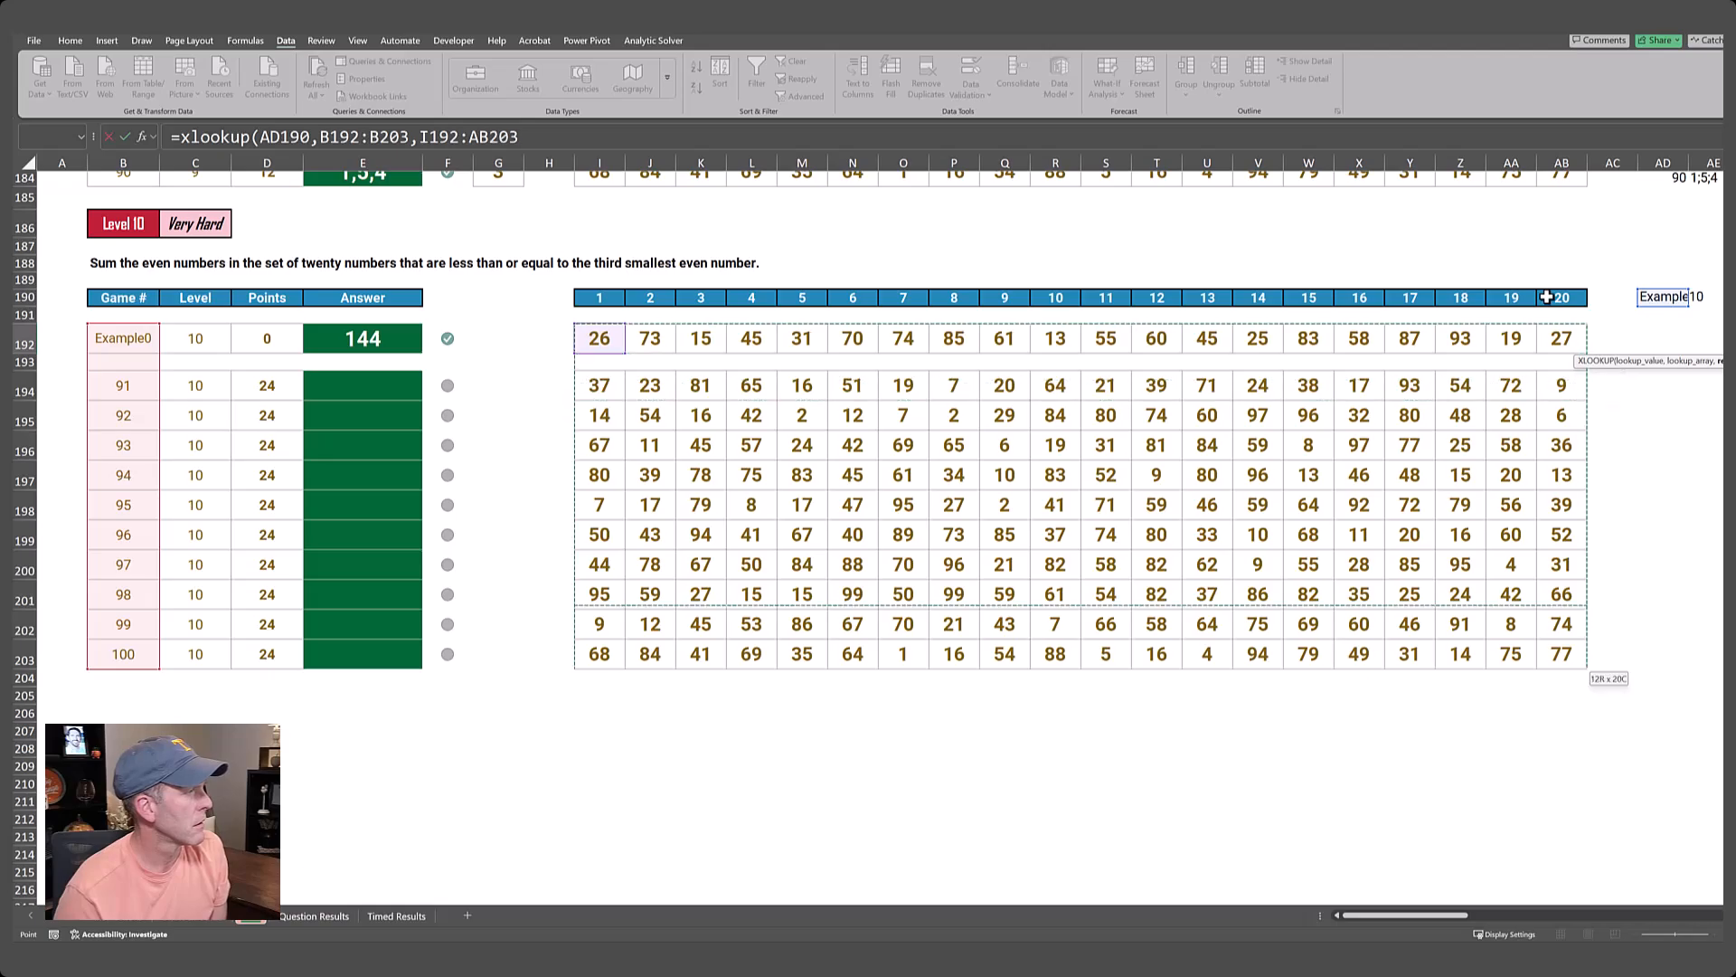
{"action": "type", "text": ")"}
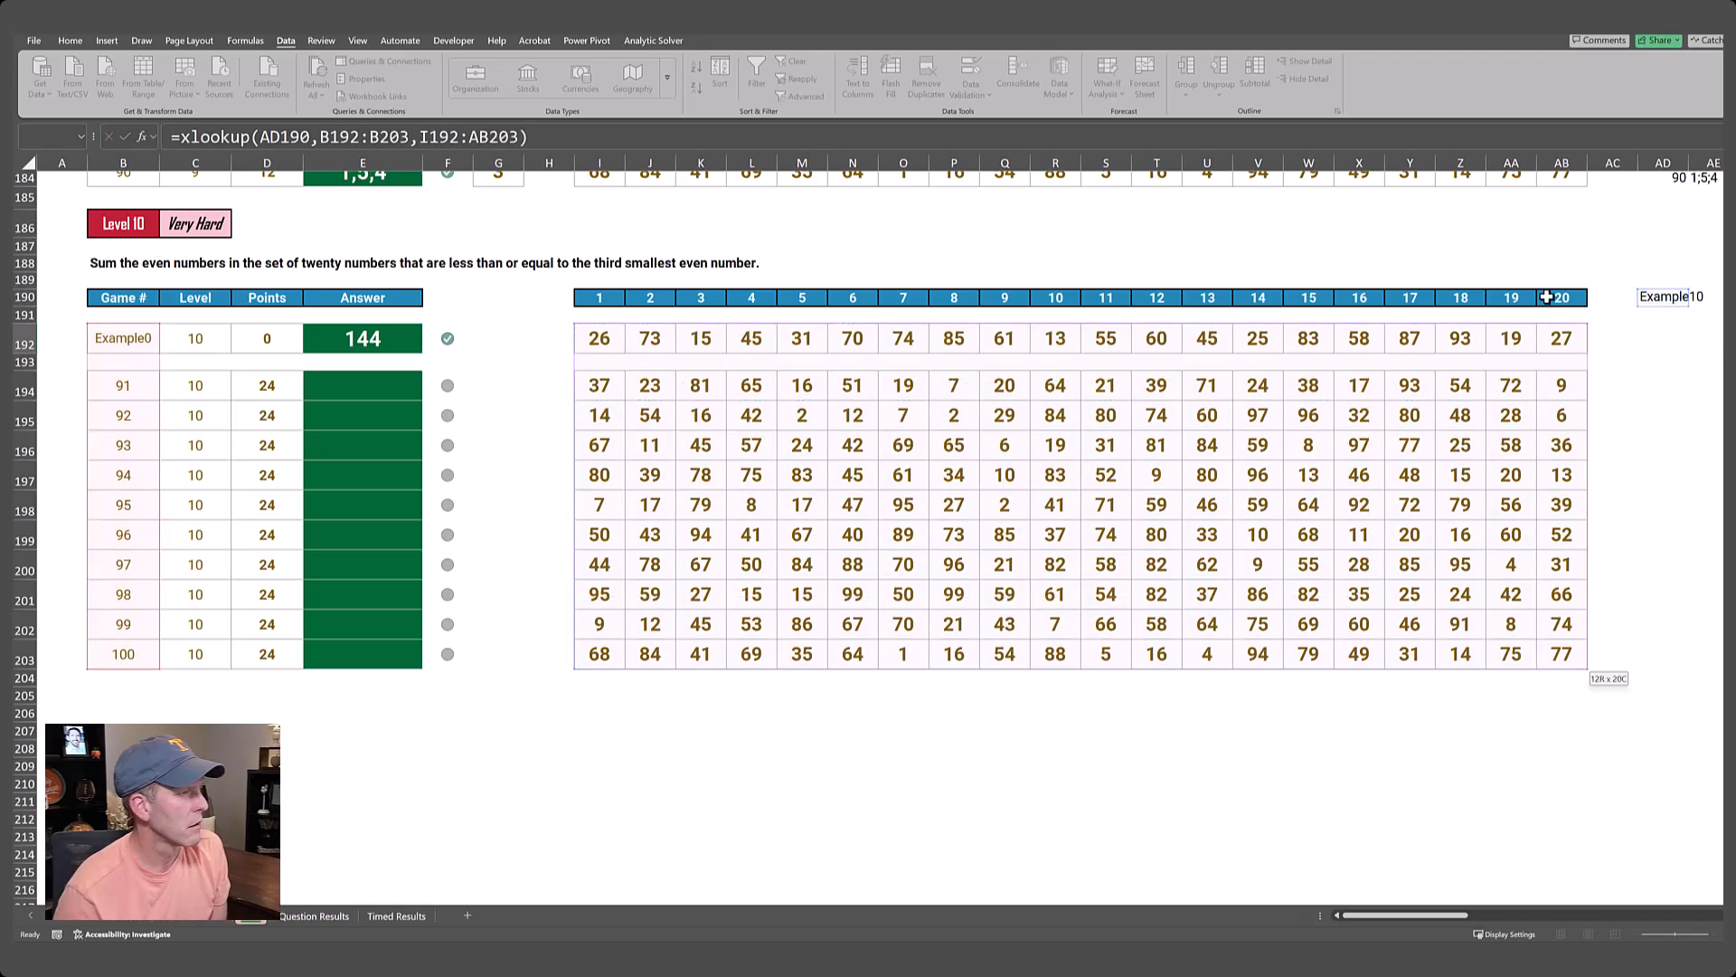
{"action": "key", "text": "ctrl+Return"}
Change the Level 10 lookup game in AD190 to Example0.
{"action": "key", "text": "Right"}
{"action": "key", "text": "Left"}
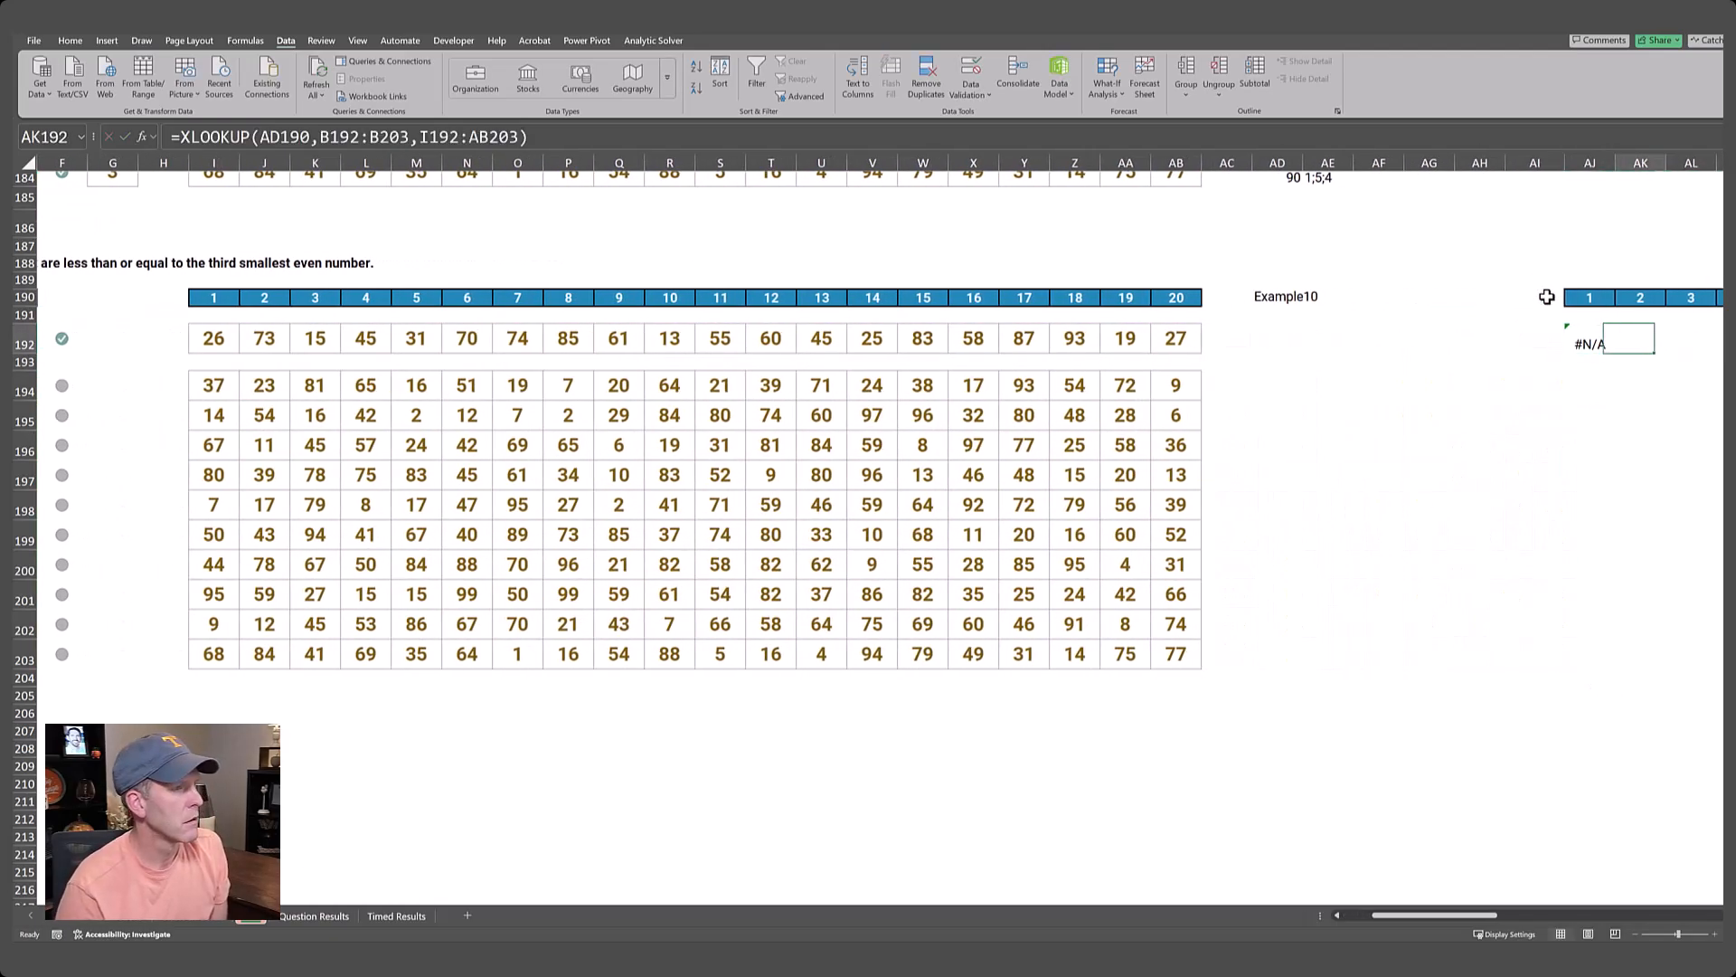
{"action": "key", "text": "Right"}
{"action": "key", "text": "Right"}
{"action": "key", "text": "Right"}
{"action": "key", "text": "Left"}
{"action": "key", "text": "Left"}
{"action": "key", "text": "Left"}
{"action": "key", "text": "Left"}
{"action": "key", "text": "Left"}
{"action": "key", "text": "Left"}
{"action": "key", "text": "Left"}
{"action": "key", "text": "Left"}
{"action": "key", "text": "Left"}
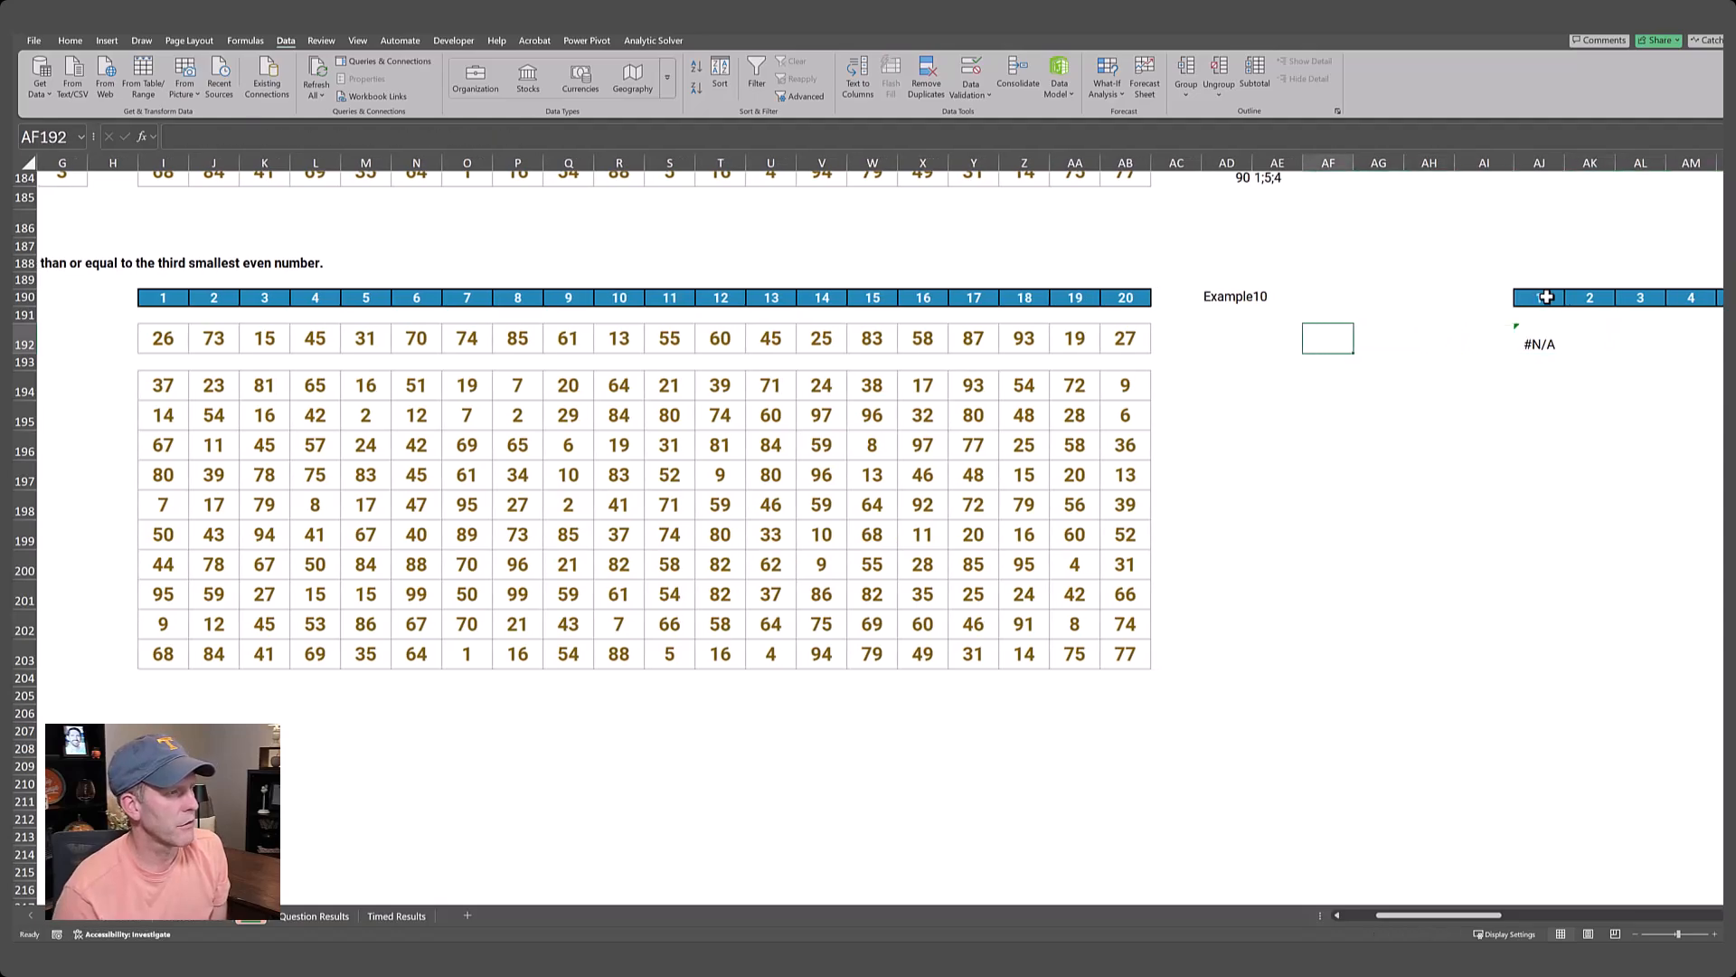
{"action": "key", "text": "Up"}
{"action": "key", "text": "Up"}
{"action": "key", "text": "Up"}
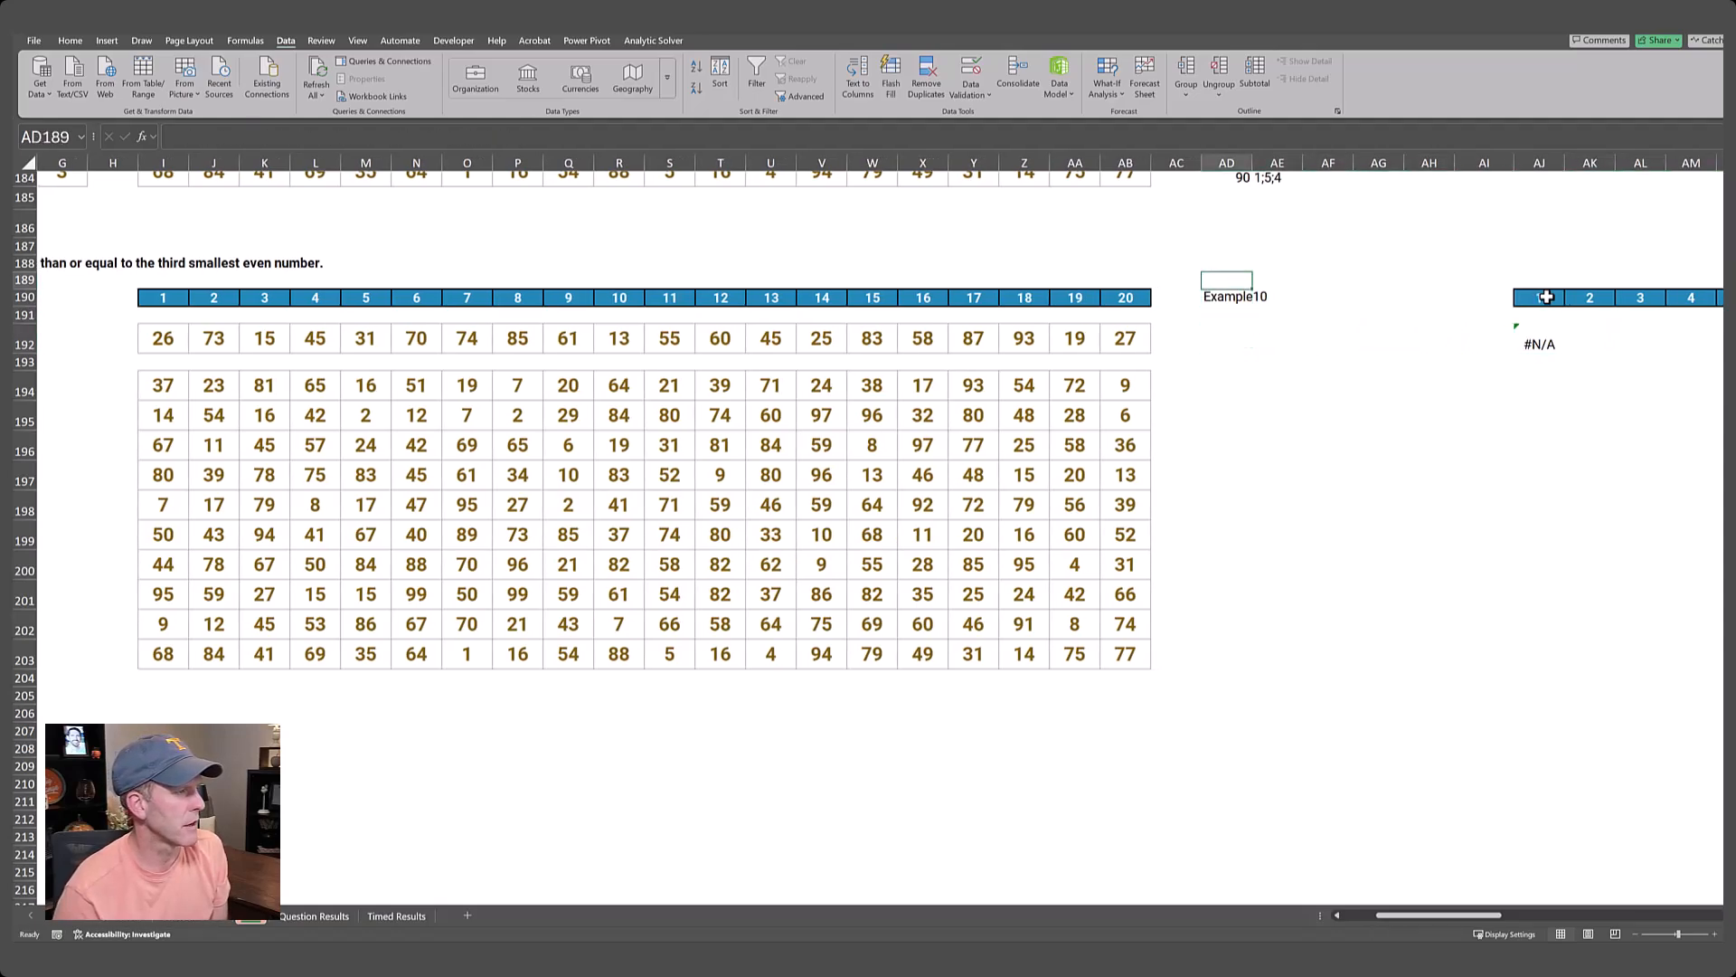
{"action": "key", "text": "Down"}
{"action": "type", "text": "Example"}
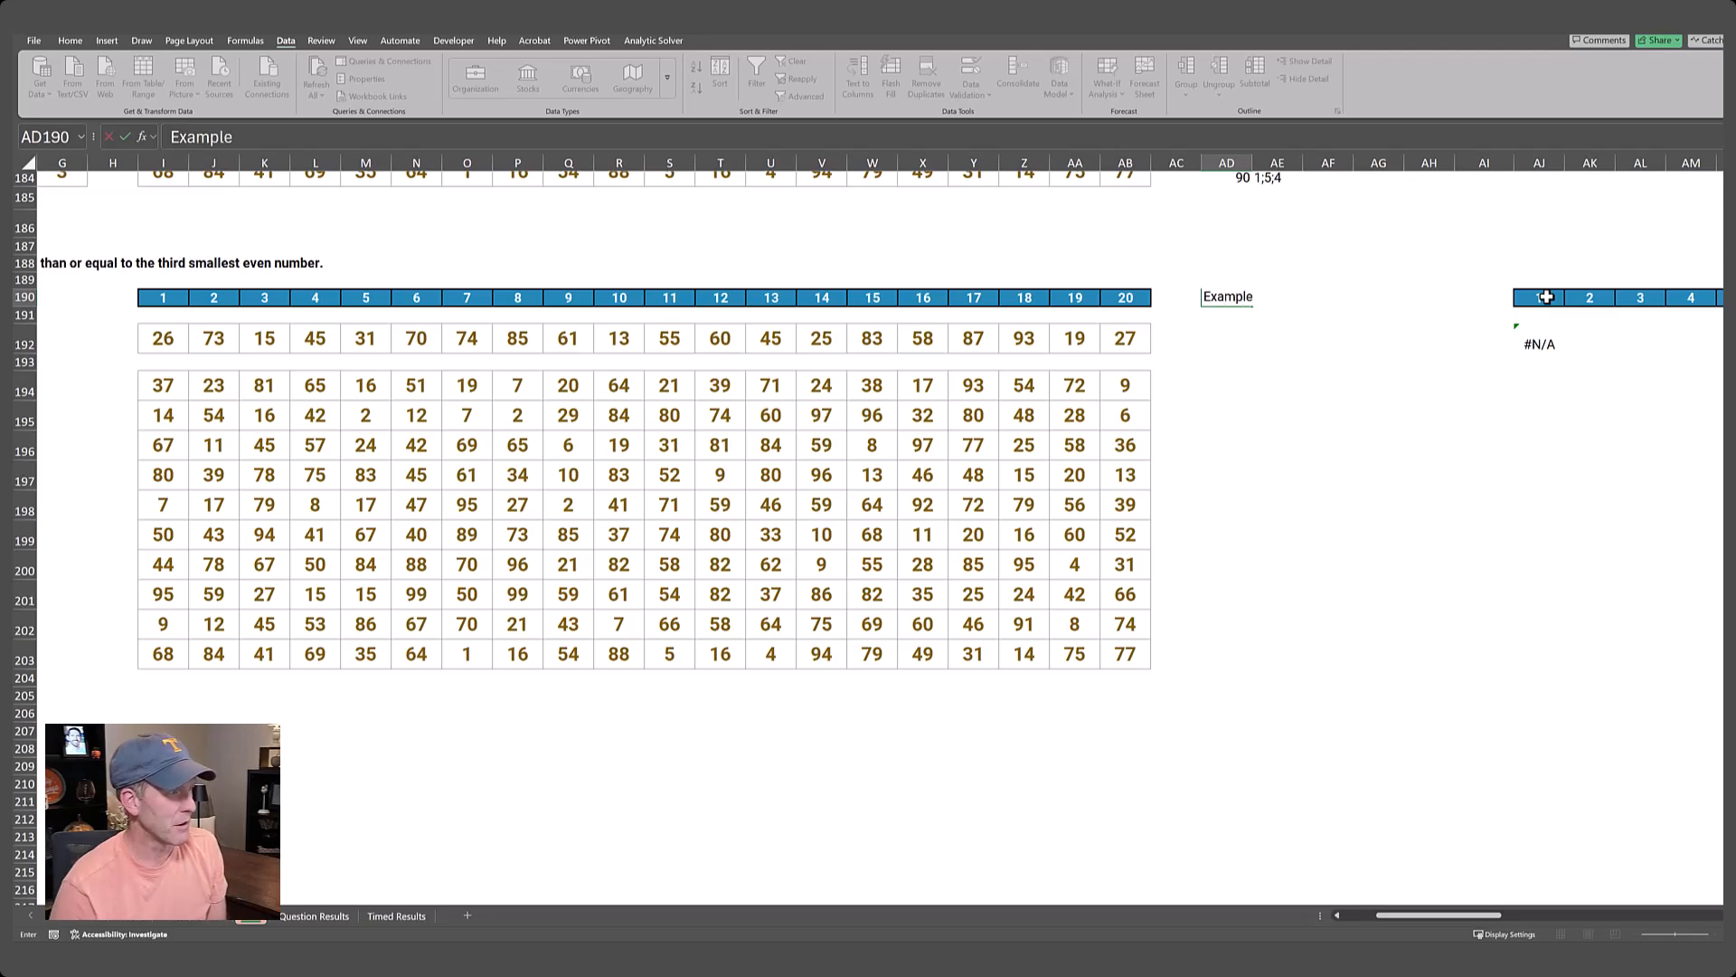
{"action": "key", "text": "Return"}
Label AI193 evens in the Level 10 helper block.
{"action": "key", "text": "Down"}
{"action": "key", "text": "Down"}
{"action": "key", "text": "Down"}
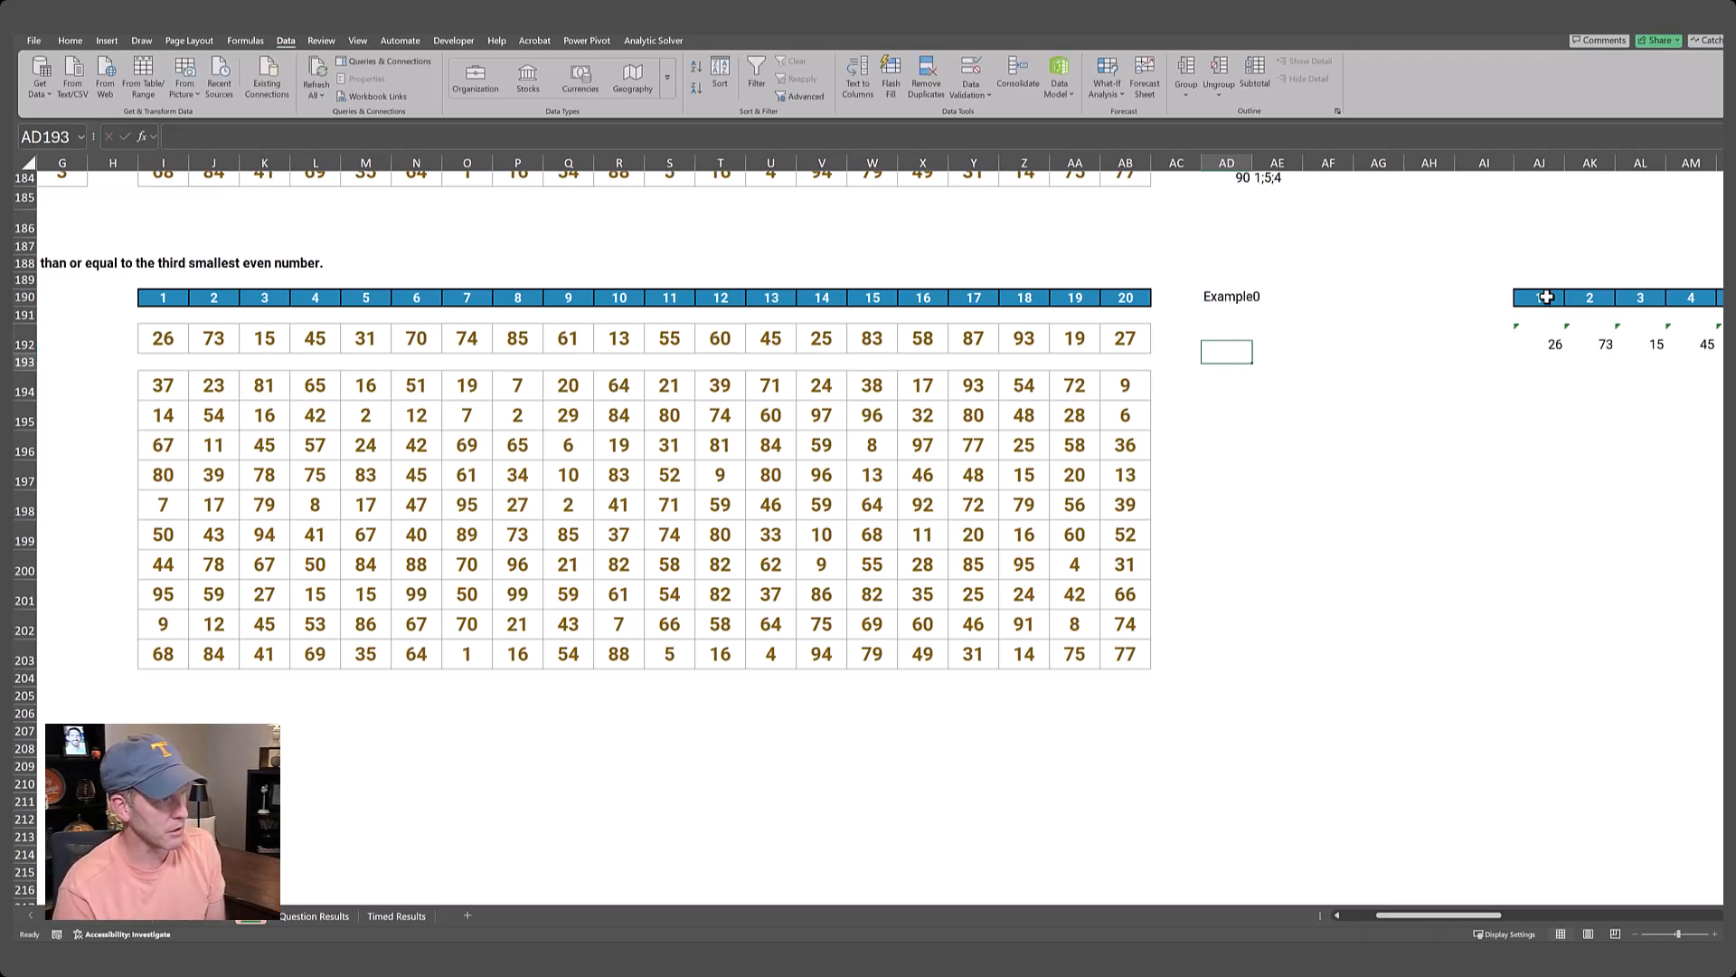
{"action": "key", "text": "Up"}
{"action": "key", "text": "Down"}
{"action": "key", "text": "Up"}
{"action": "key", "text": "Right"}
{"action": "key", "text": "Right"}
{"action": "key", "text": "Right"}
{"action": "key", "text": "Right"}
{"action": "key", "text": "Right"}
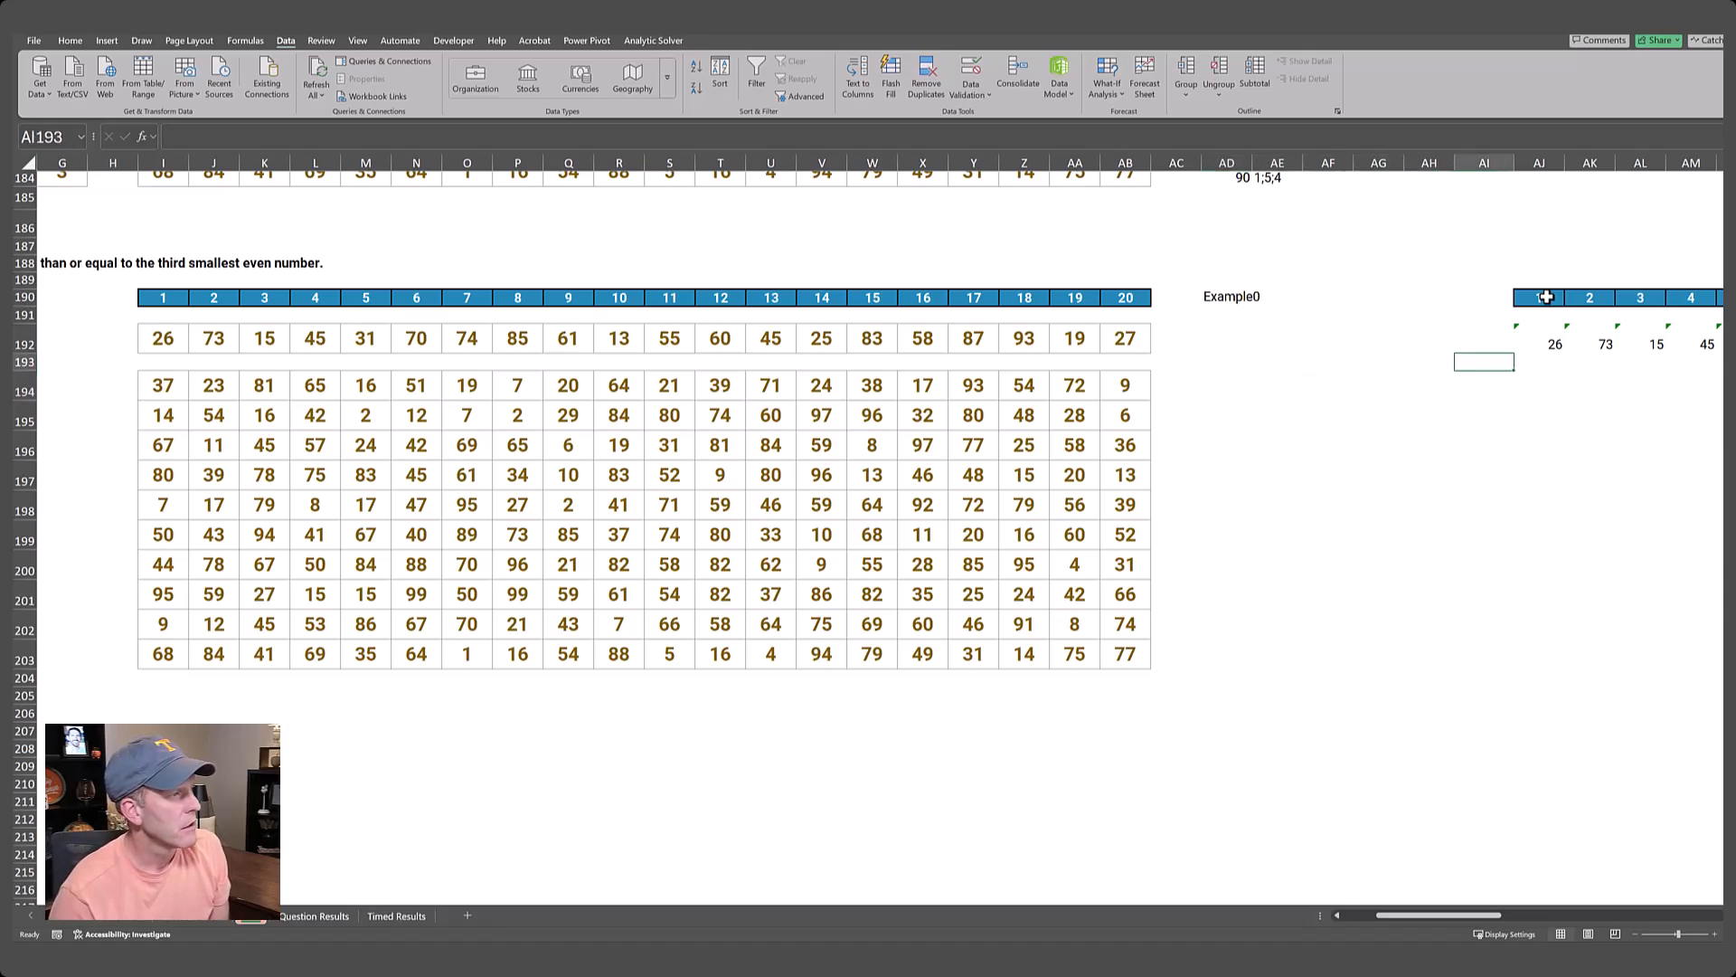
{"action": "type", "text": "evns"}
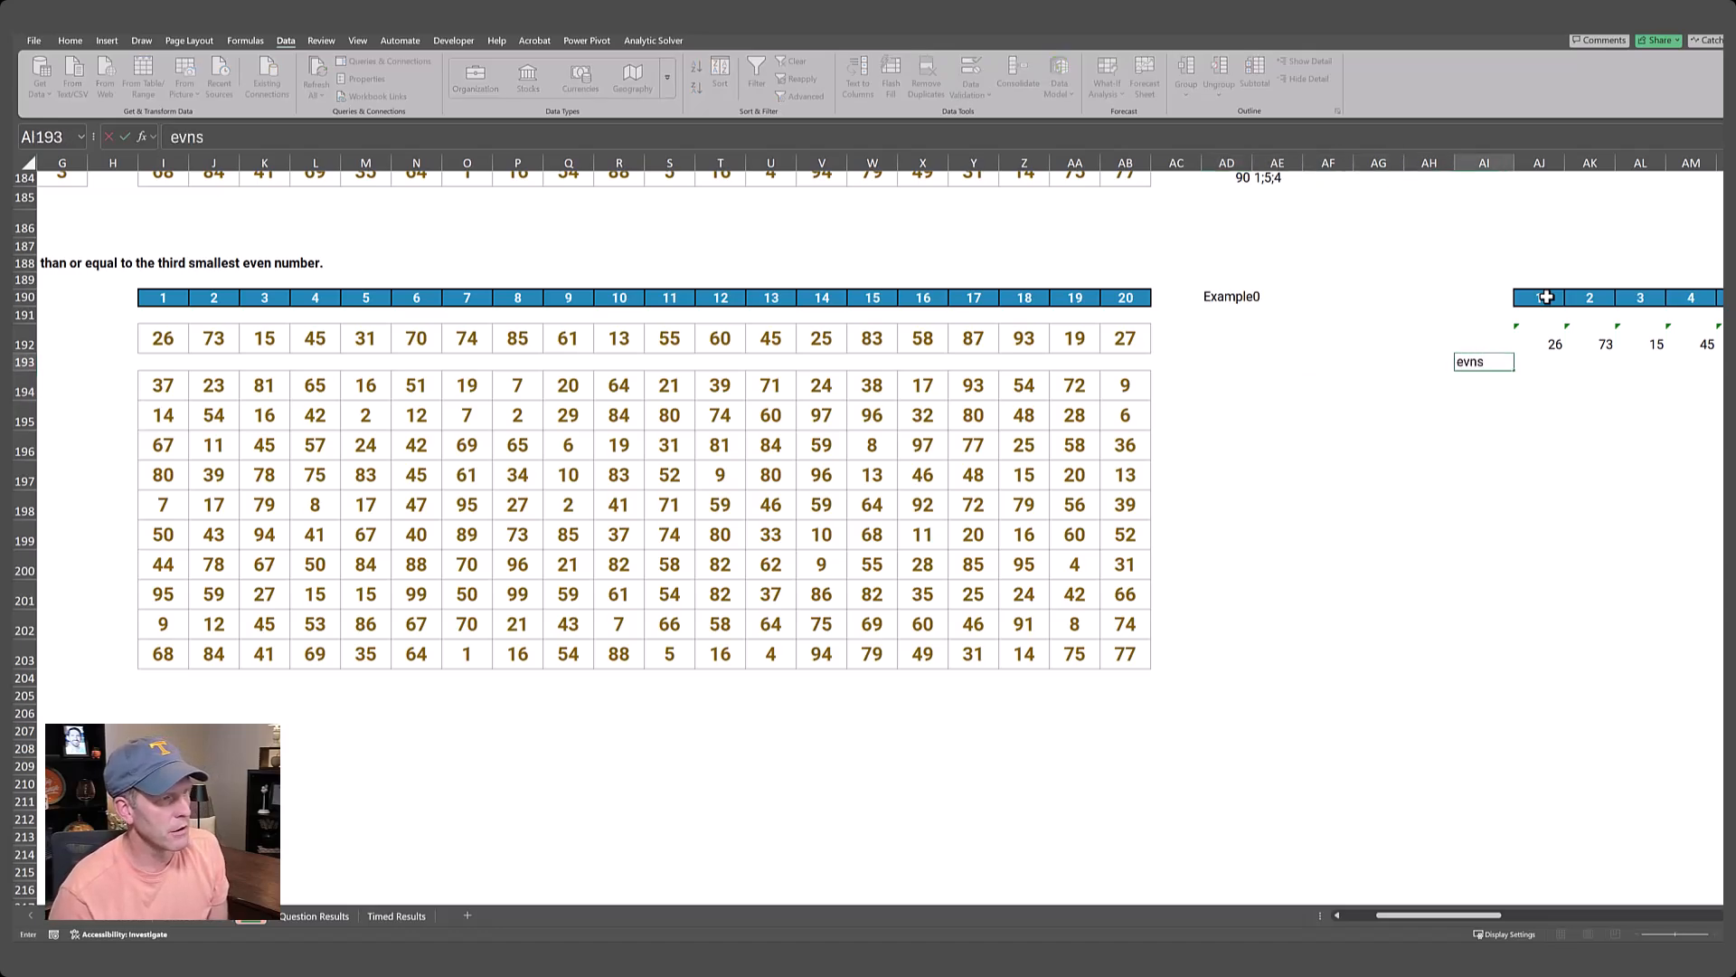
{"action": "key", "text": "Tab"}
Enter =FILTER(AJ192#,ISEVEN(AJ192#)) in AJ193 to pull the even numbers from the looked-up row.
{"action": "type", "text": "=filter("}
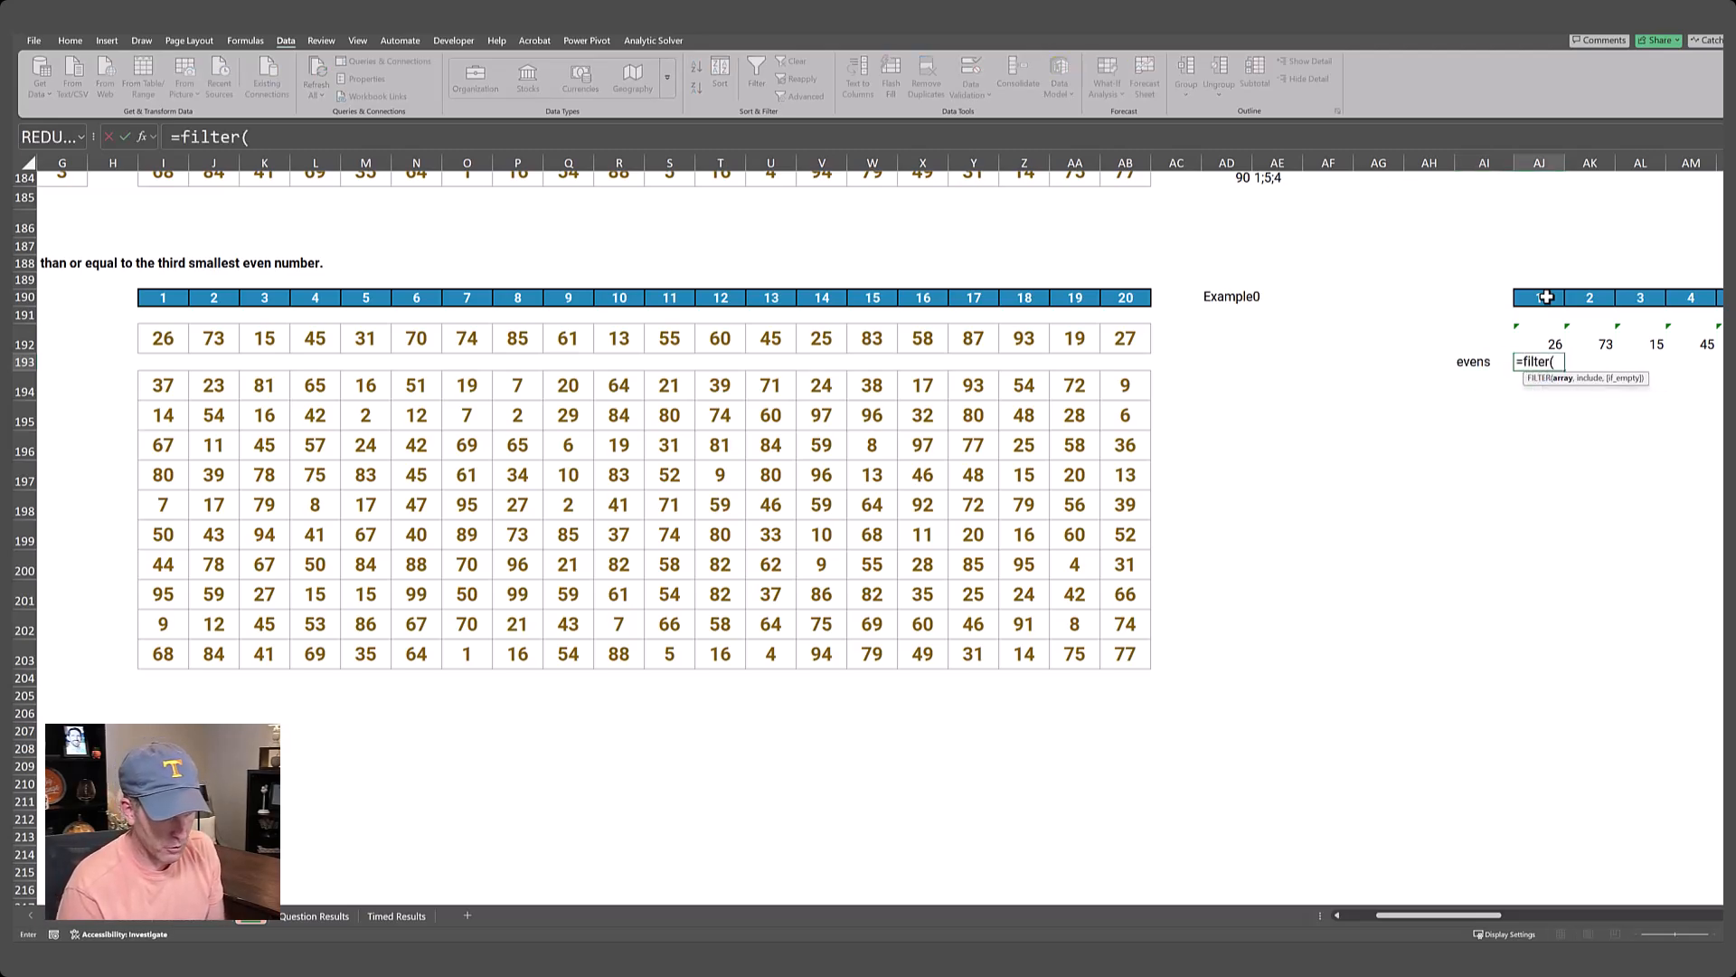
{"action": "key", "text": "Up"}
{"action": "key", "text": "ctrl+shift+Right"}
{"action": "type", "text": ","}
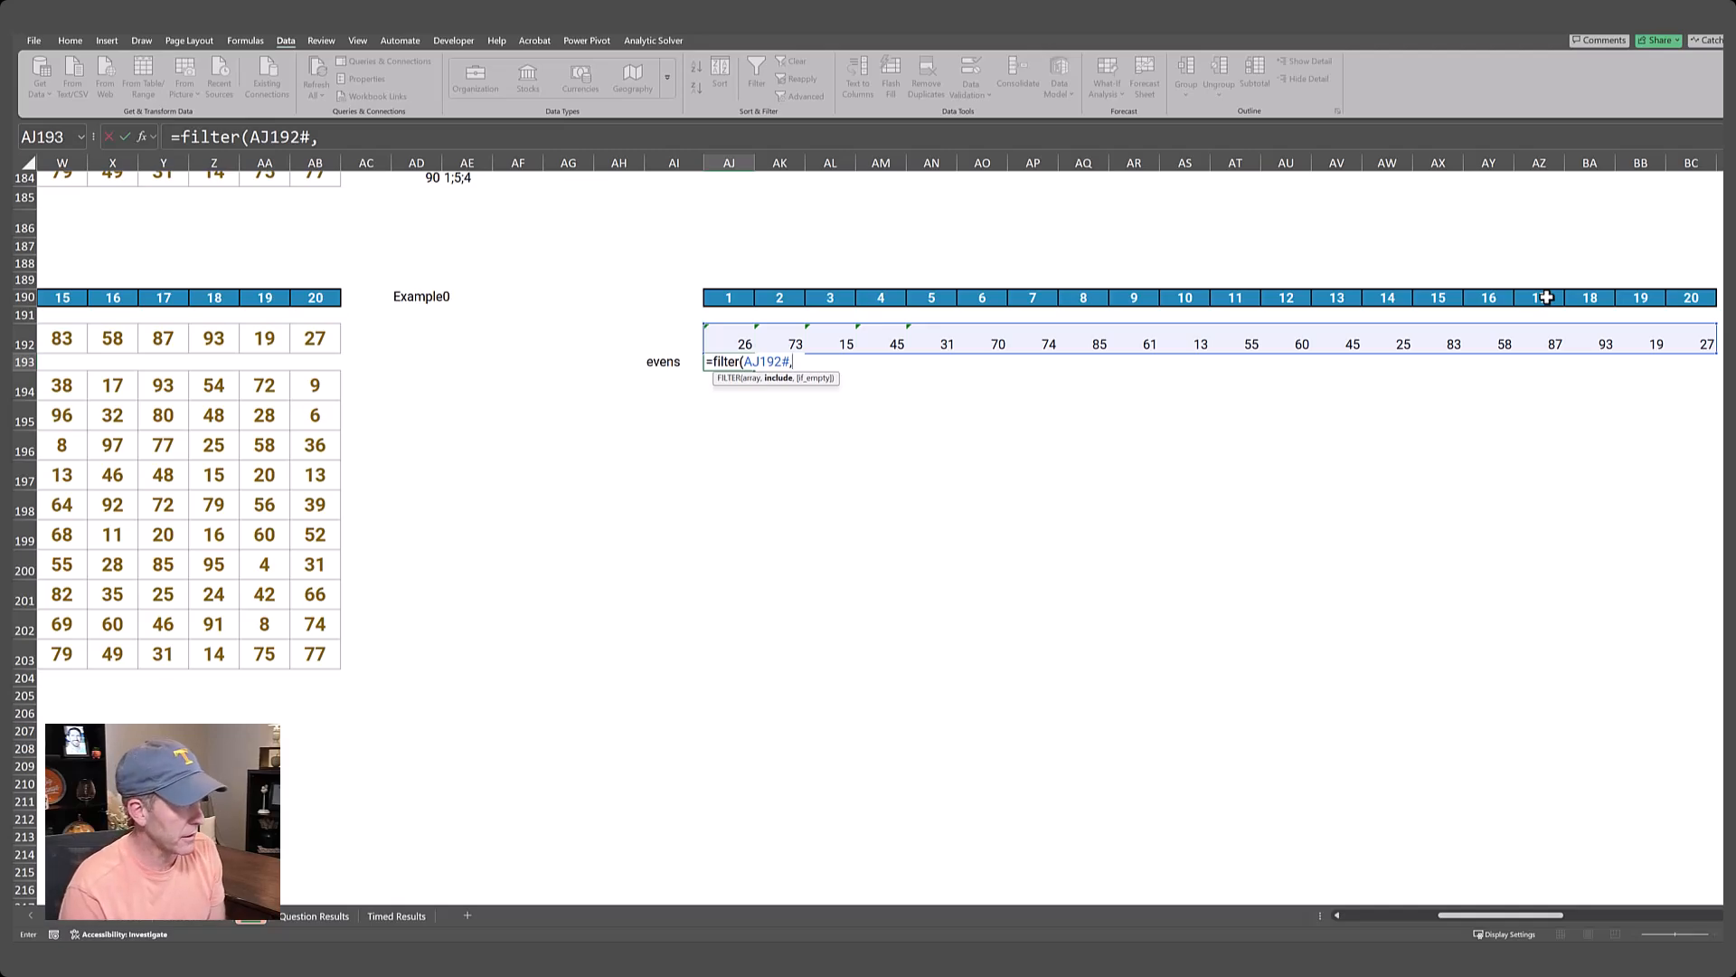
{"action": "type", "text": "iseven("}
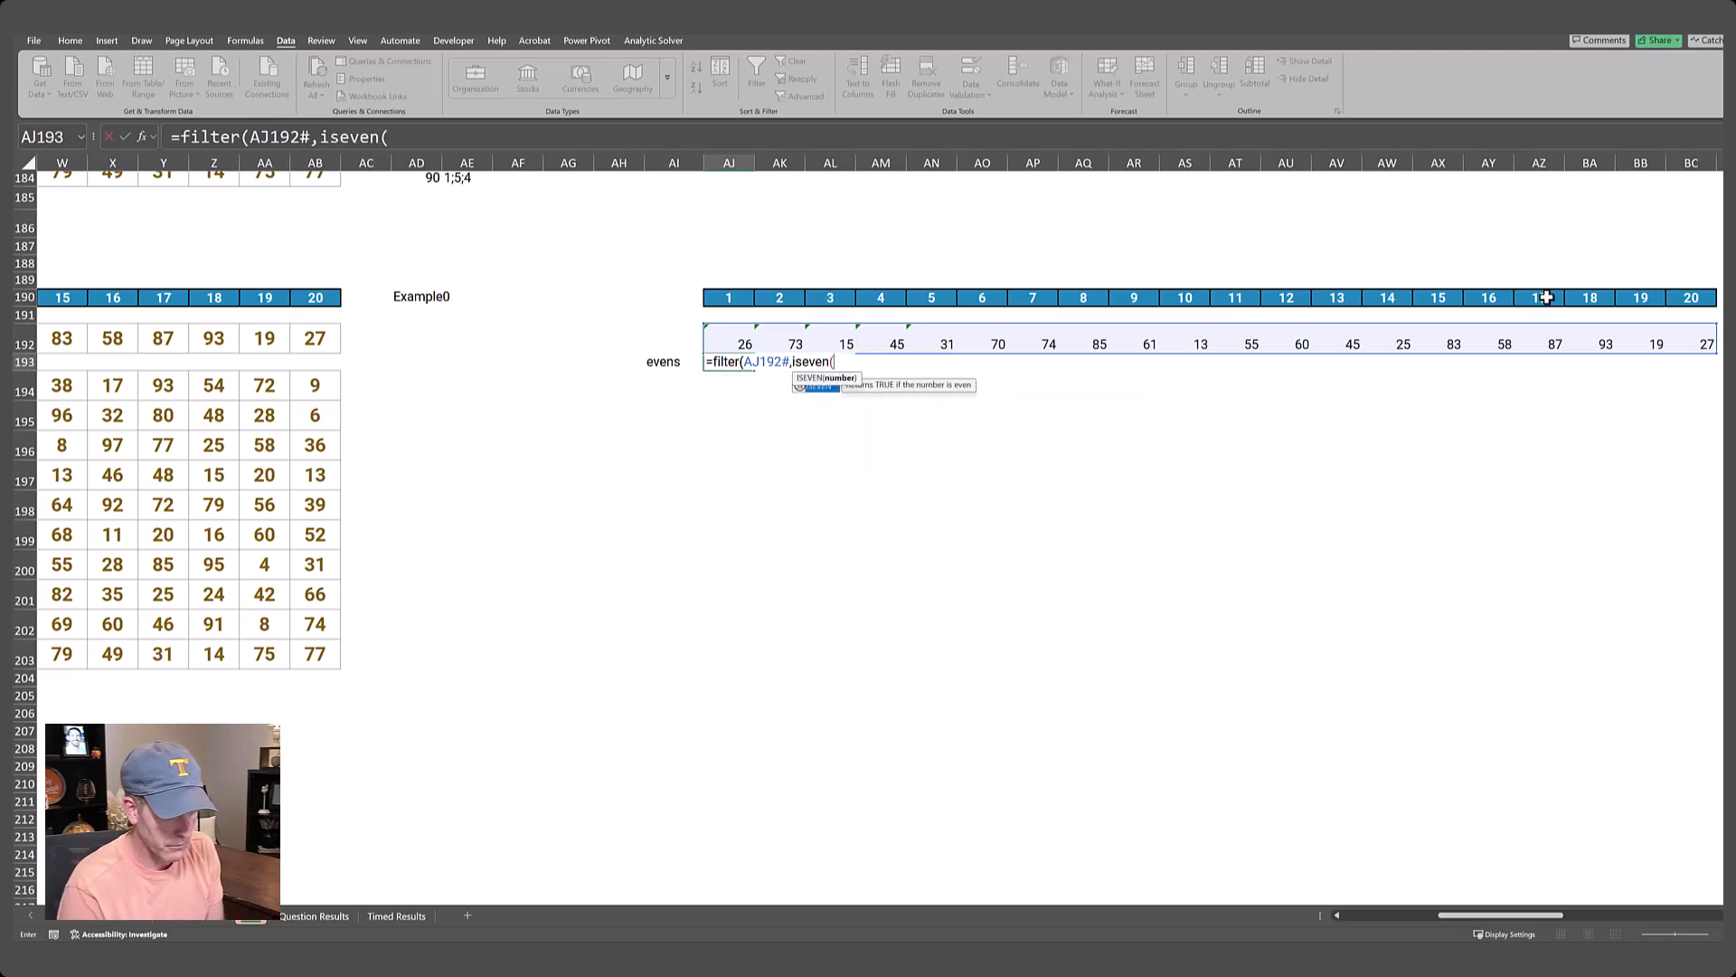
{"action": "key", "text": "Up"}
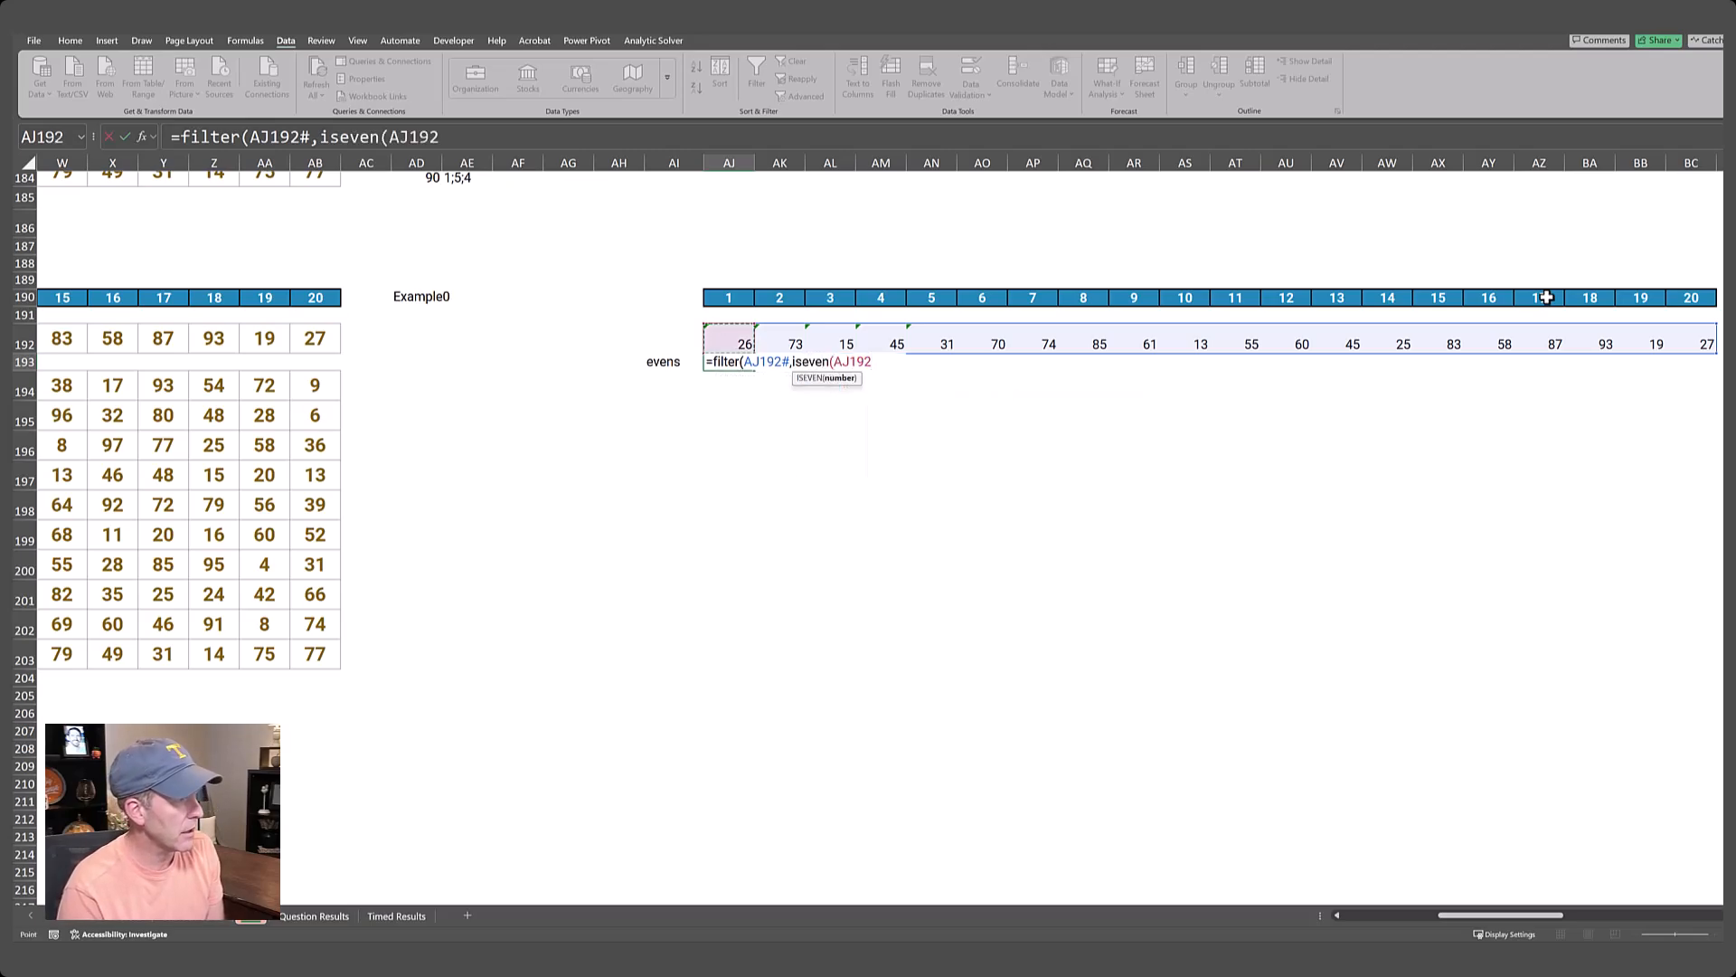
{"action": "type", "text": "#)"}
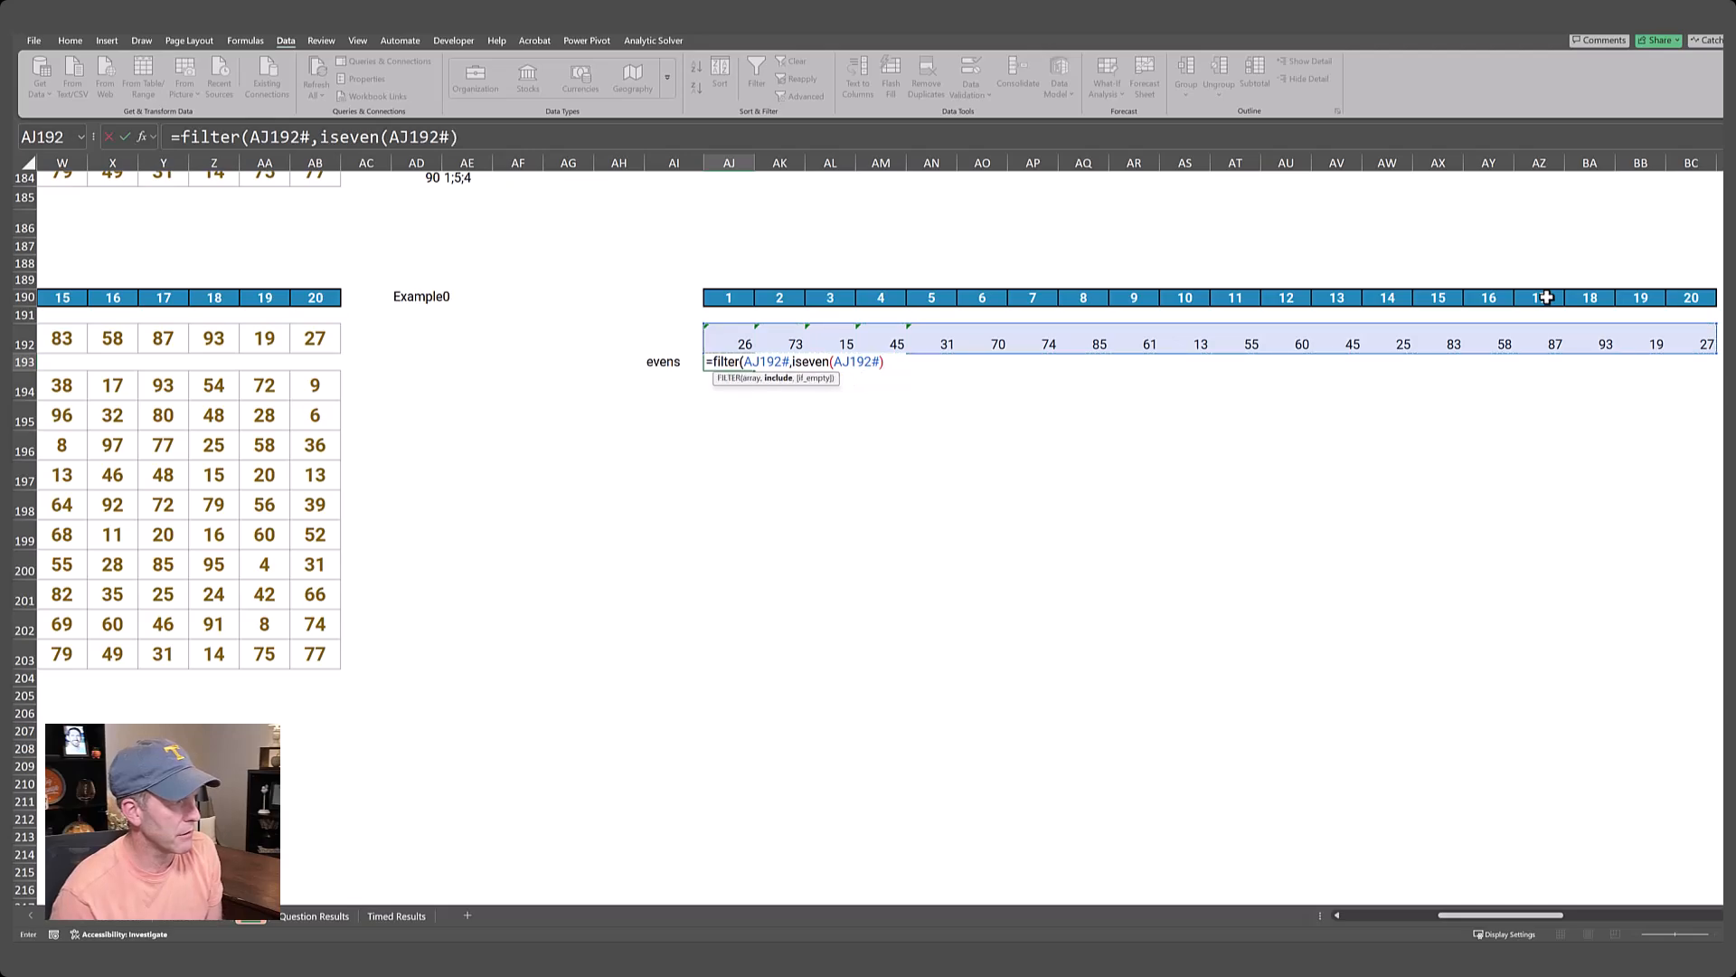
{"action": "type", "text": ")"}
{"action": "key", "text": "Return"}
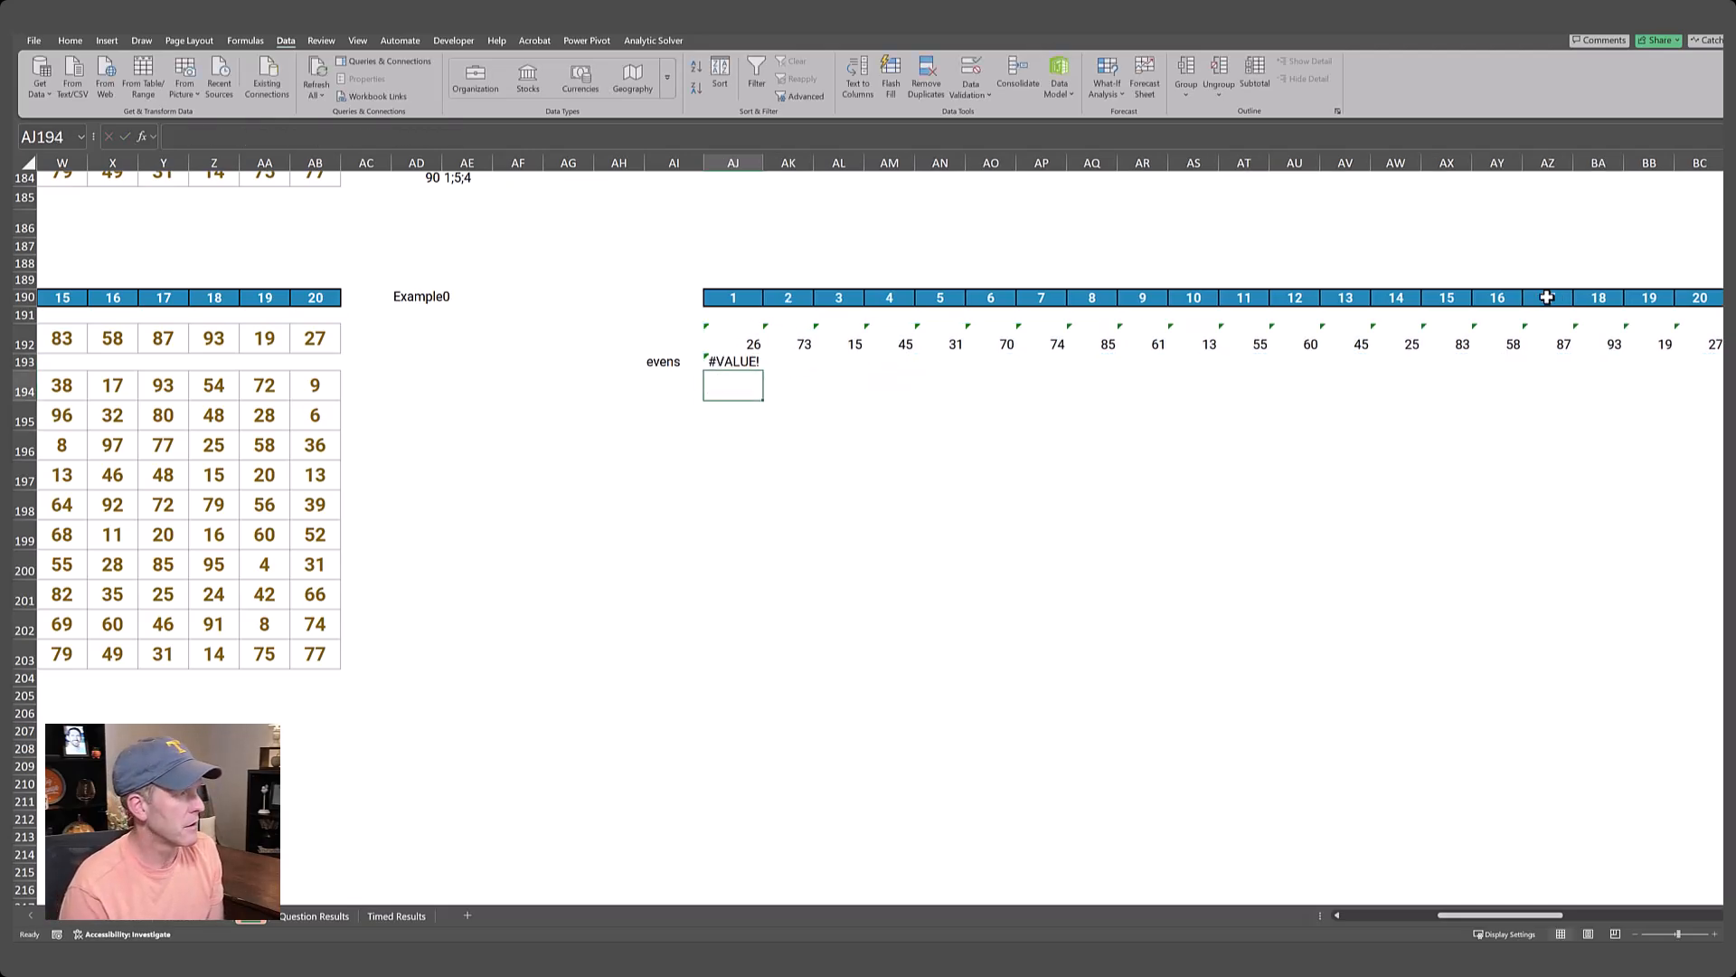
Add a plus sign before AJ192# inside the ISEVEN argument of the AJ193 formula.
{"action": "left_click", "coordinate": [392, 140]}
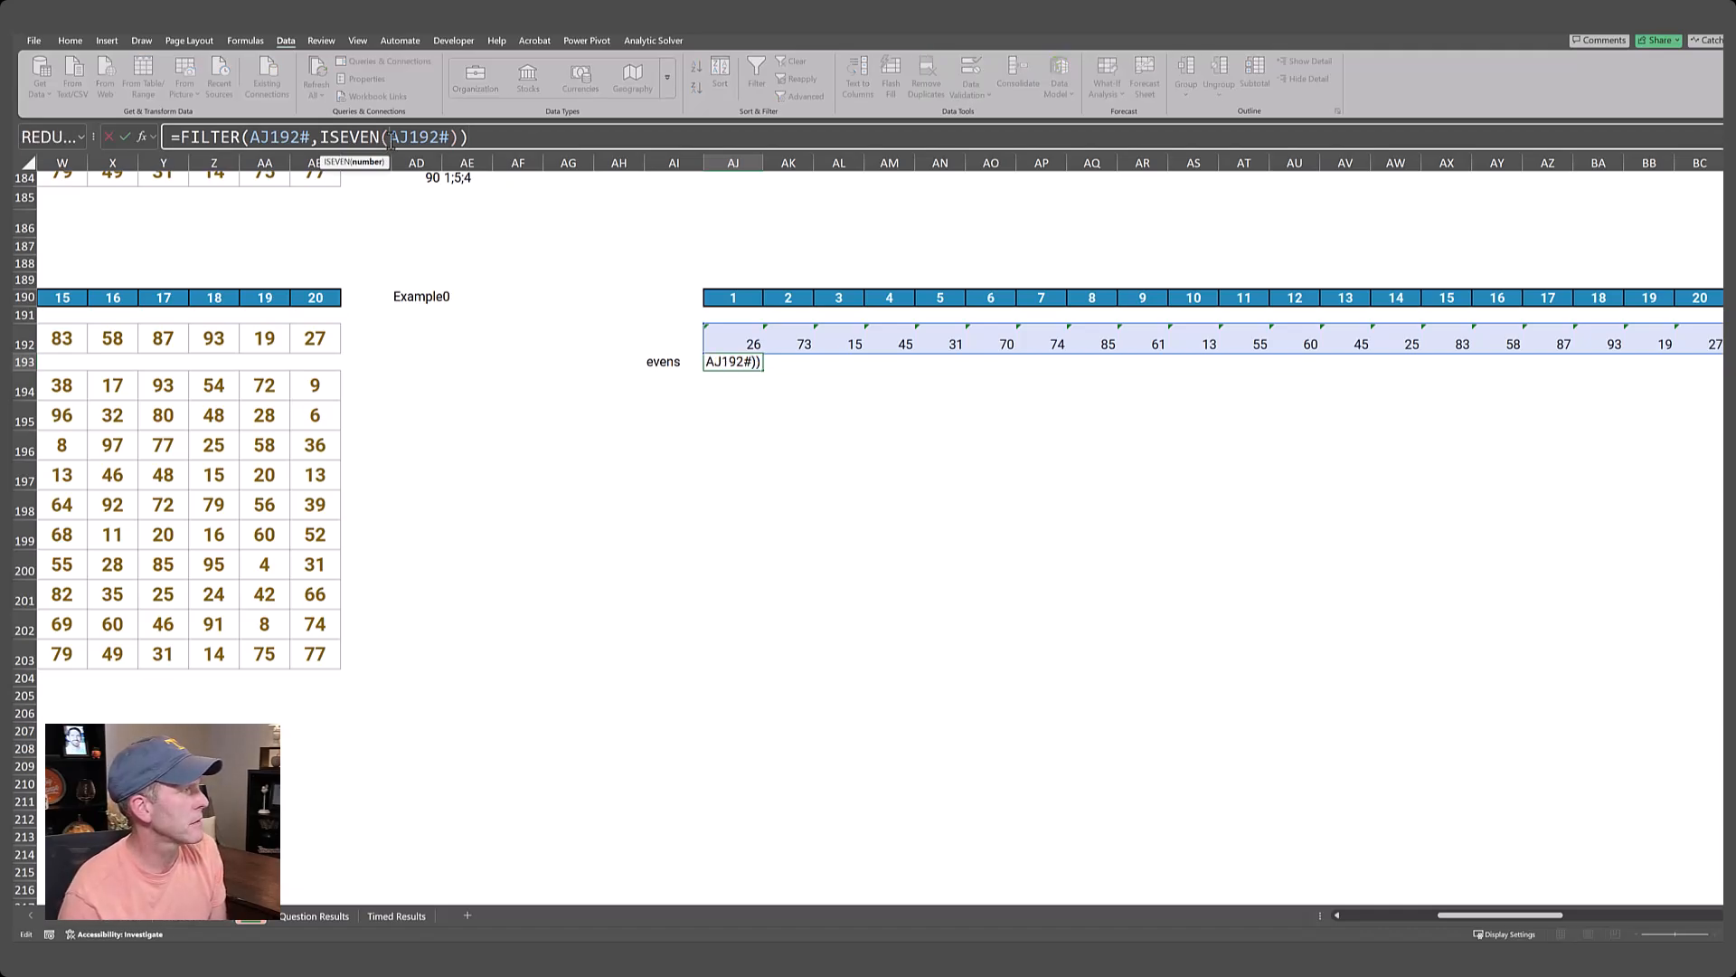
{"action": "type", "text": "+"}
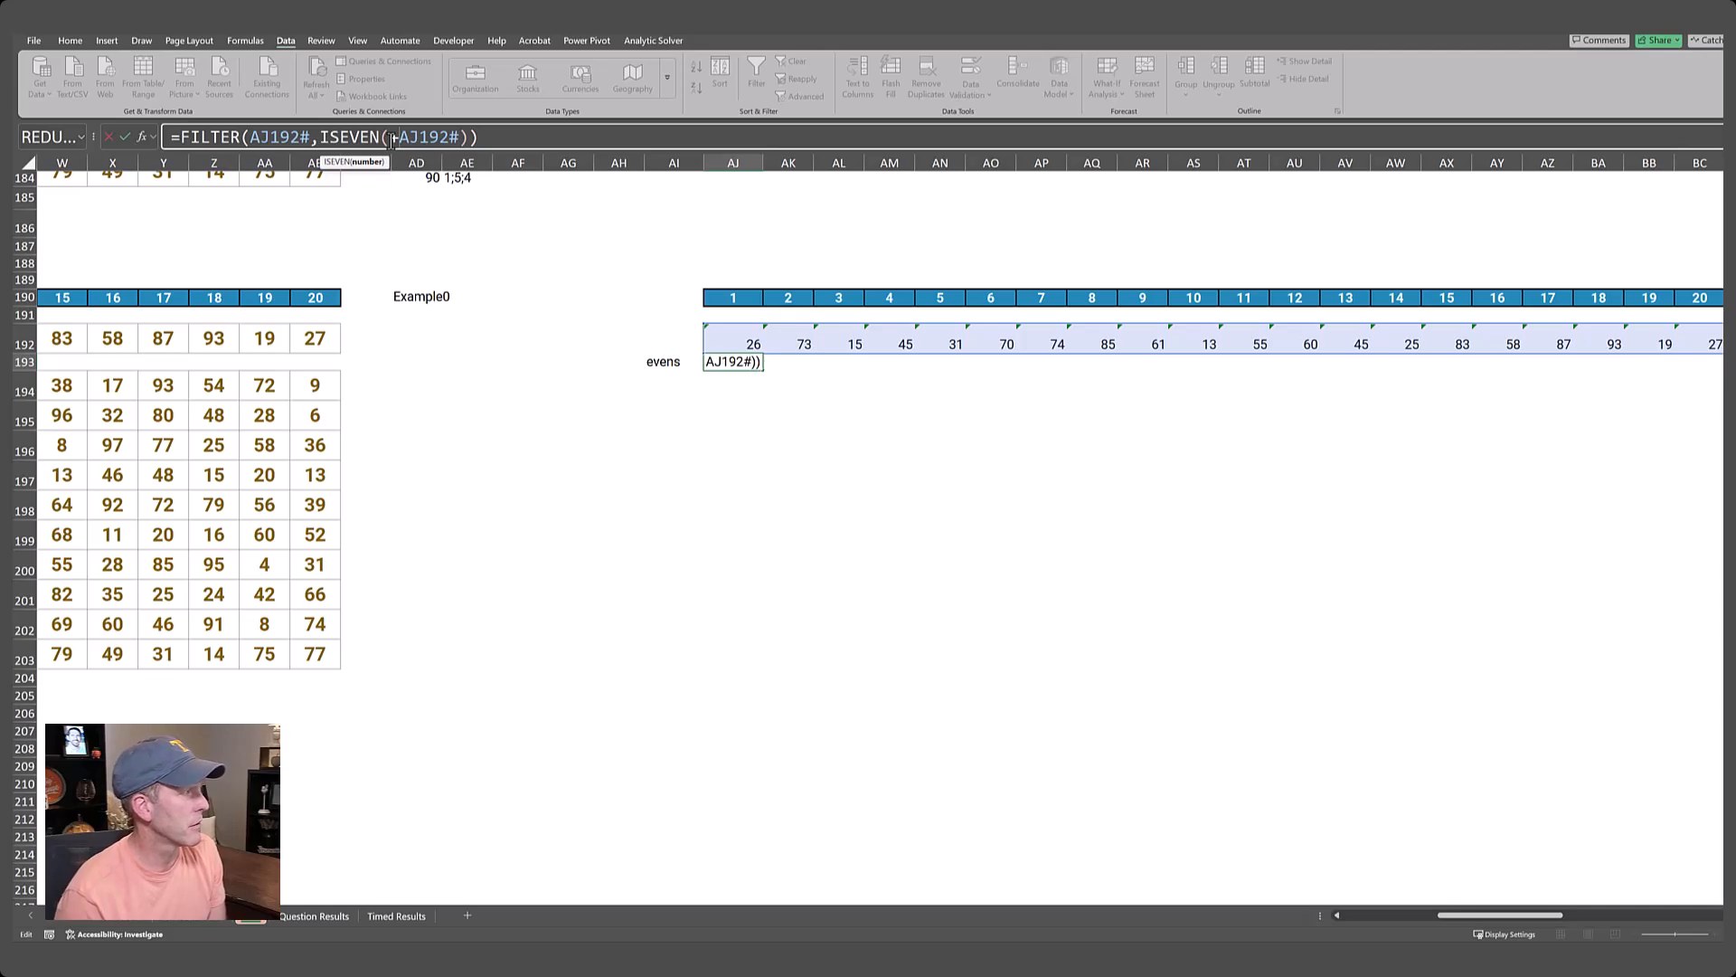
{"action": "key", "text": "Return"}
{"action": "key", "text": "Up"}
{"action": "key", "text": "Right"}
{"action": "key", "text": "Right"}
{"action": "key", "text": "Left"}
{"action": "key", "text": "Left"}
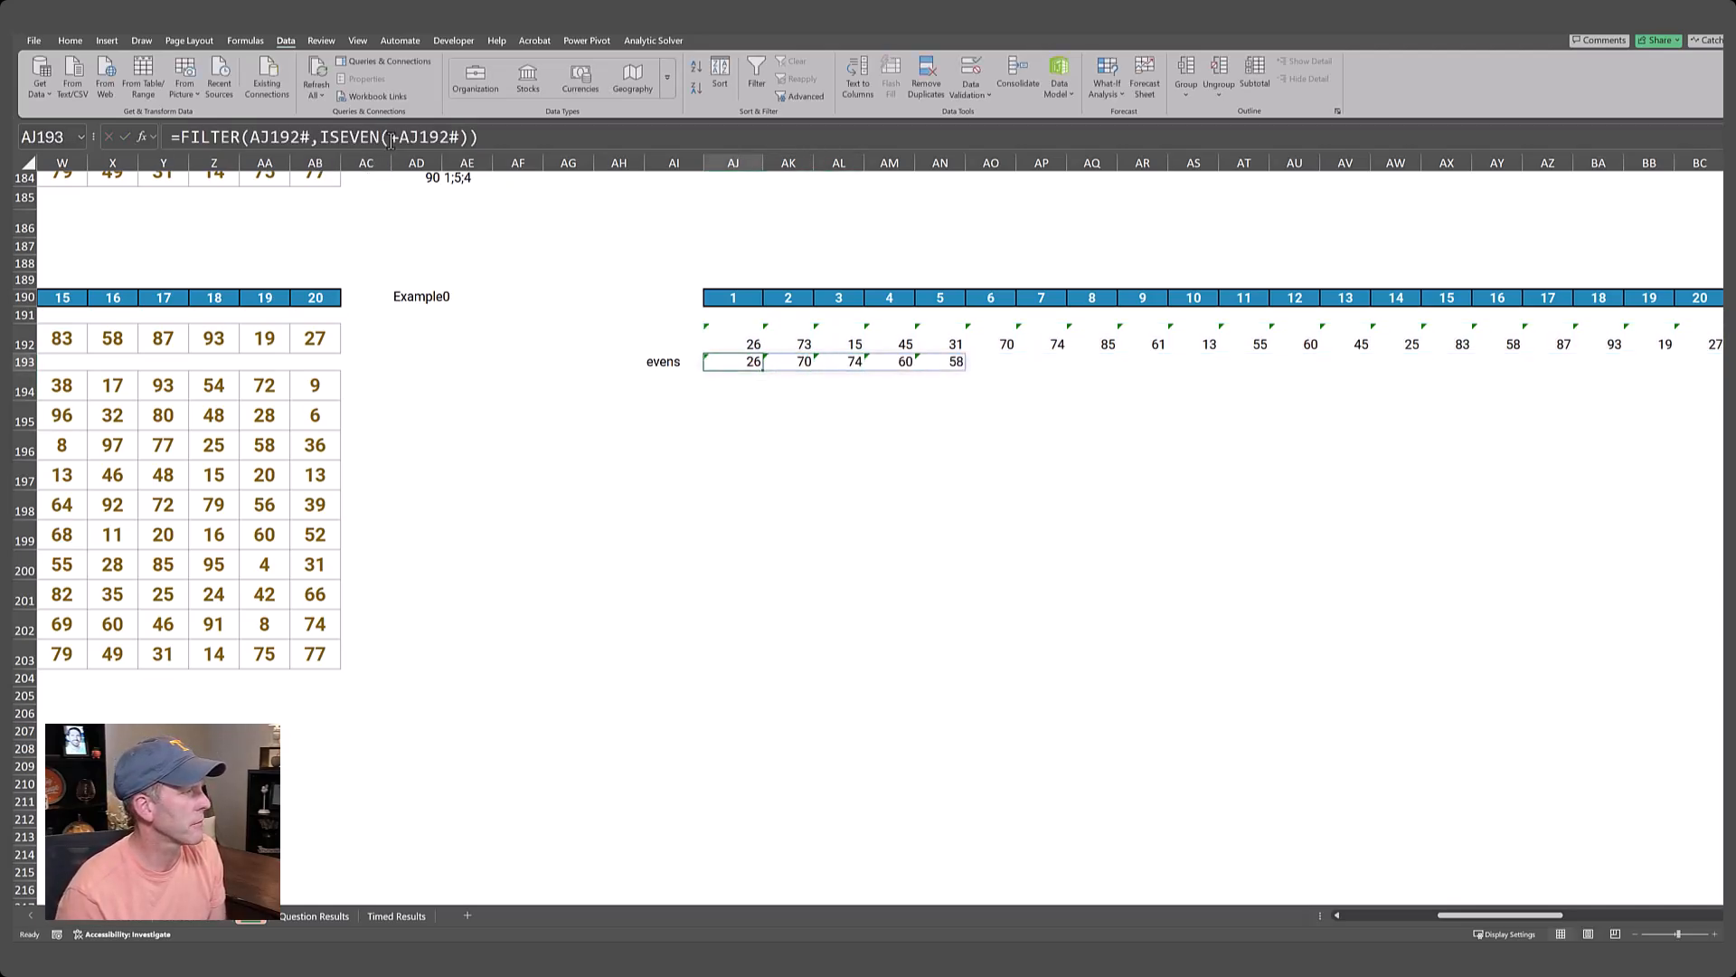
Label AI194 3rd smallest, below the evens label.
{"action": "key", "text": "Down"}
{"action": "key", "text": "Left"}
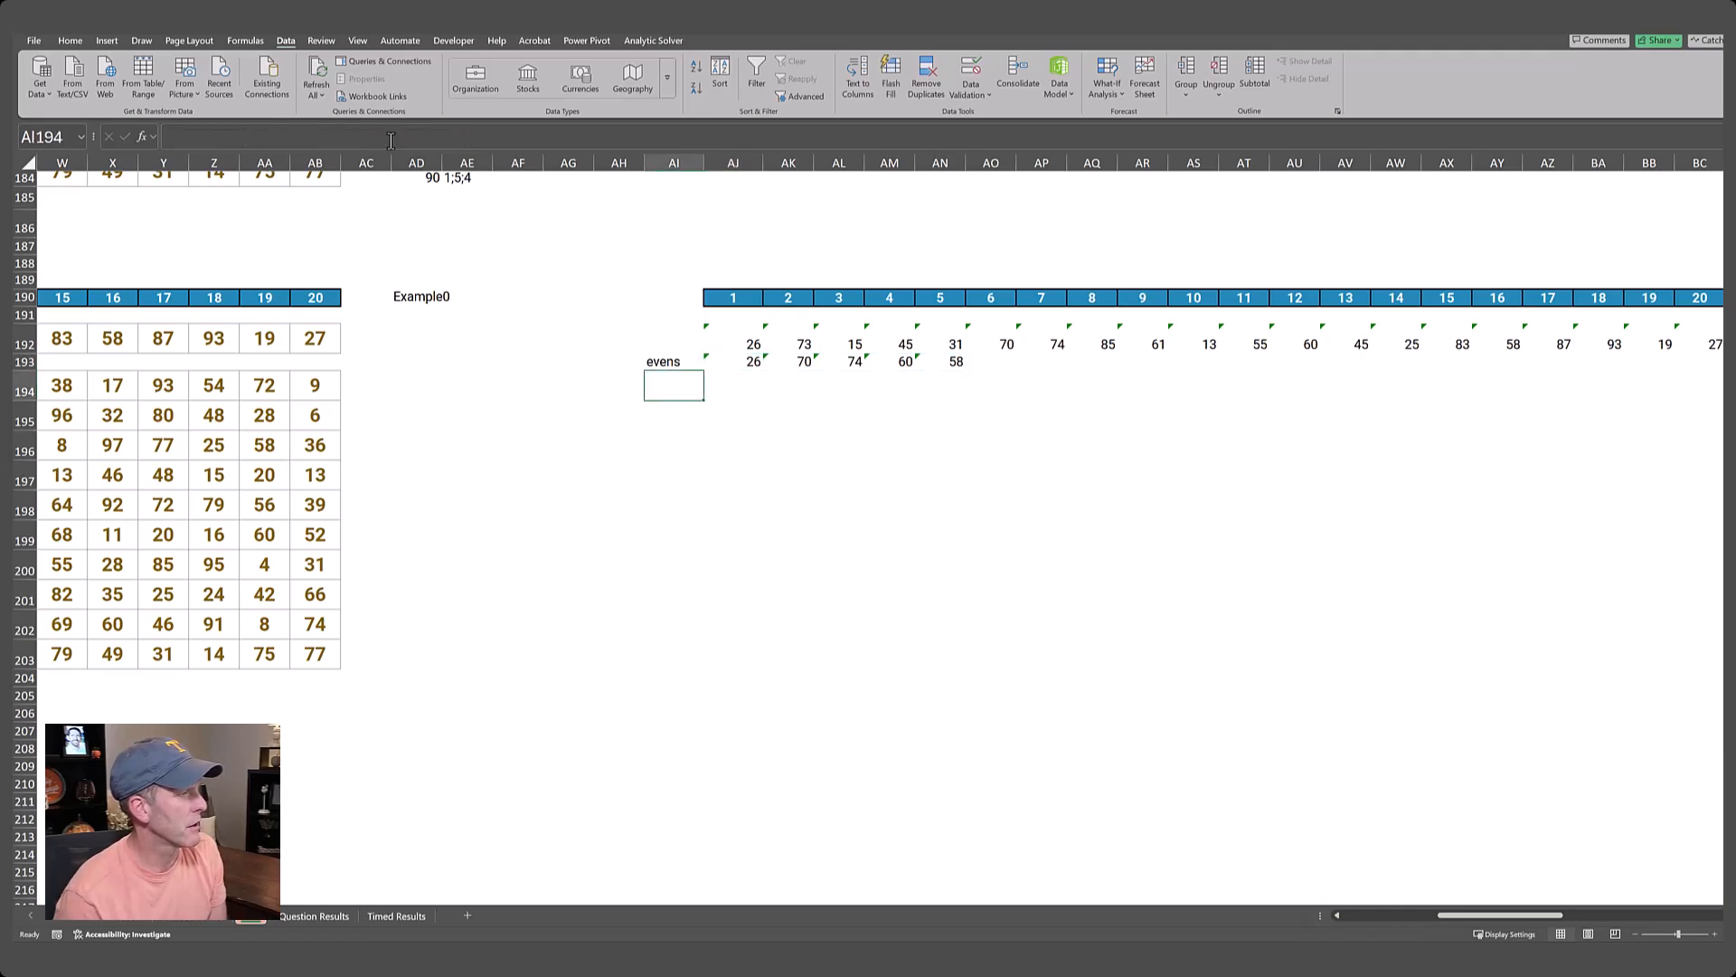
{"action": "type", "text": "3rd smallest"}
{"action": "key", "text": "Tab"}
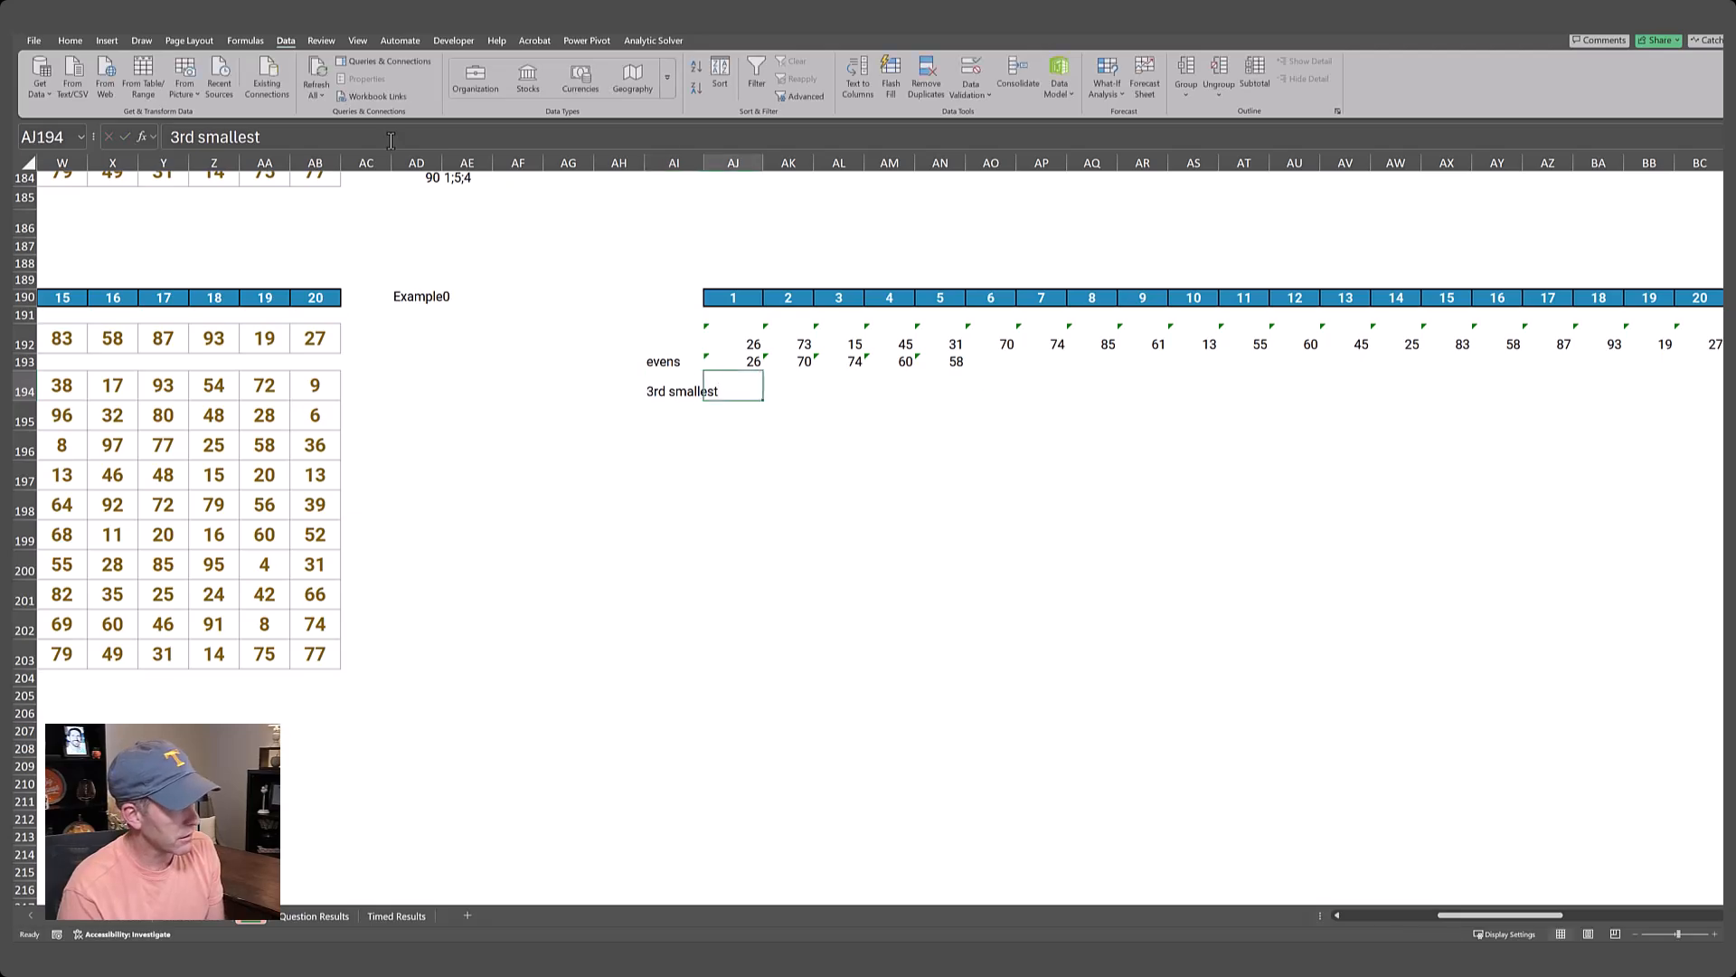
Enter =SMALL(AJ193#,3) in AJ194 to get the third smallest even number.
{"action": "type", "text": "="}
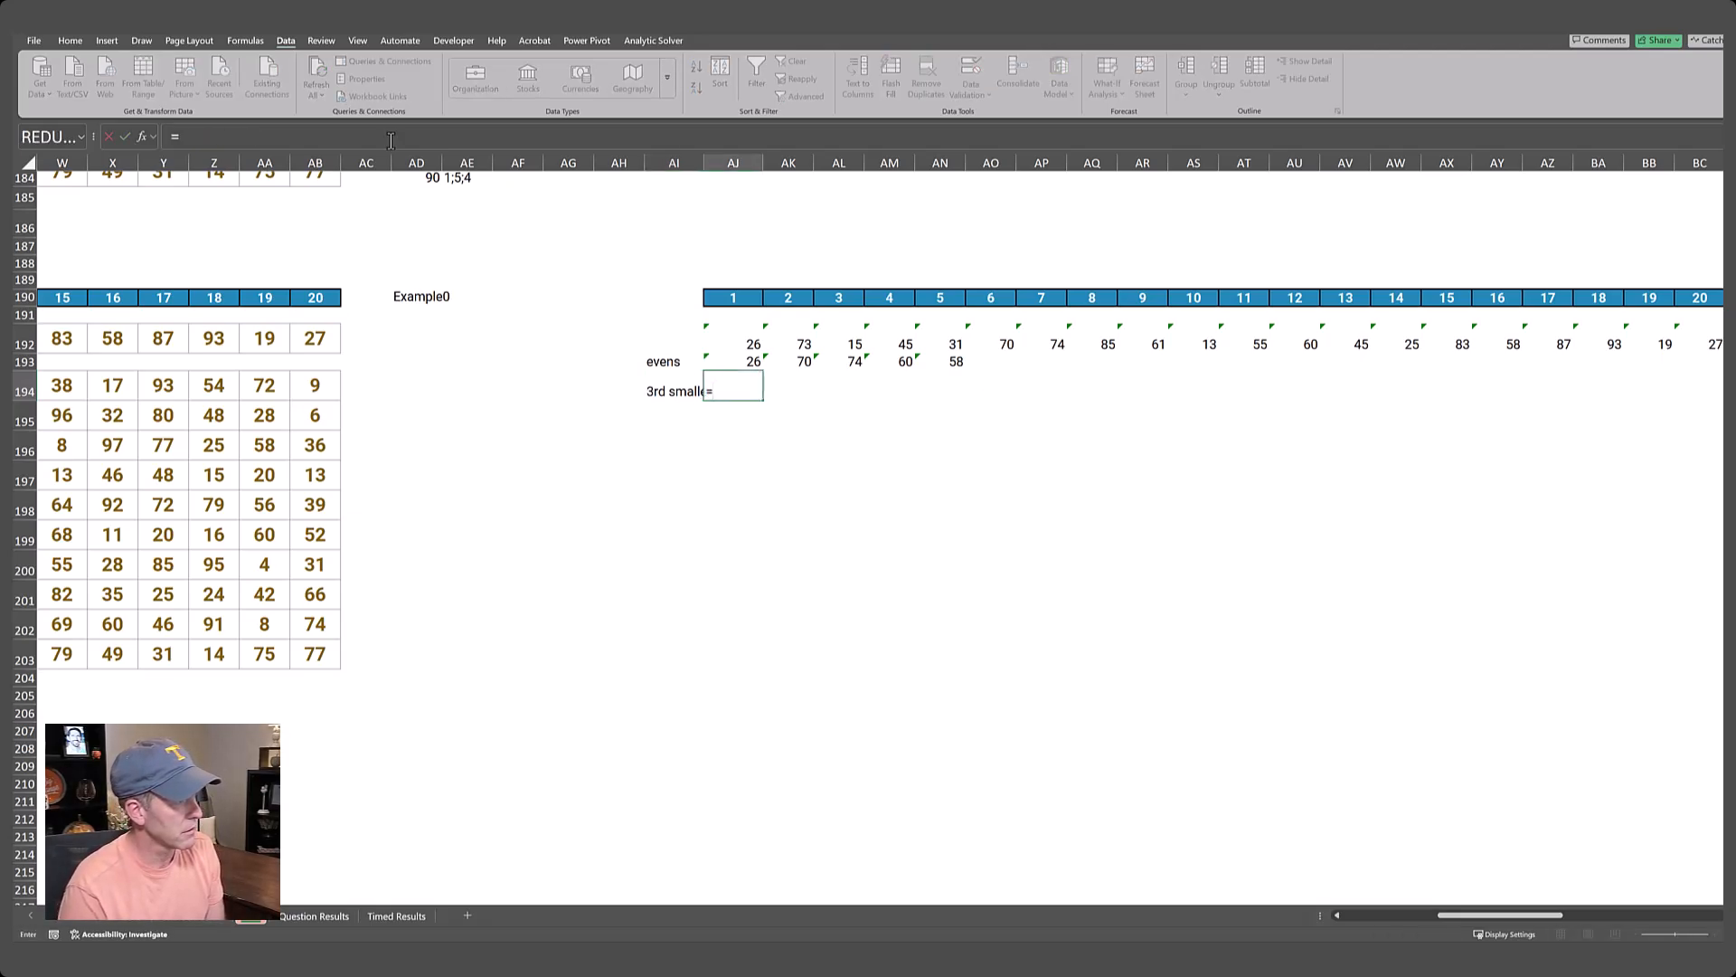
{"action": "type", "text": "small("}
{"action": "key", "text": "Up"}
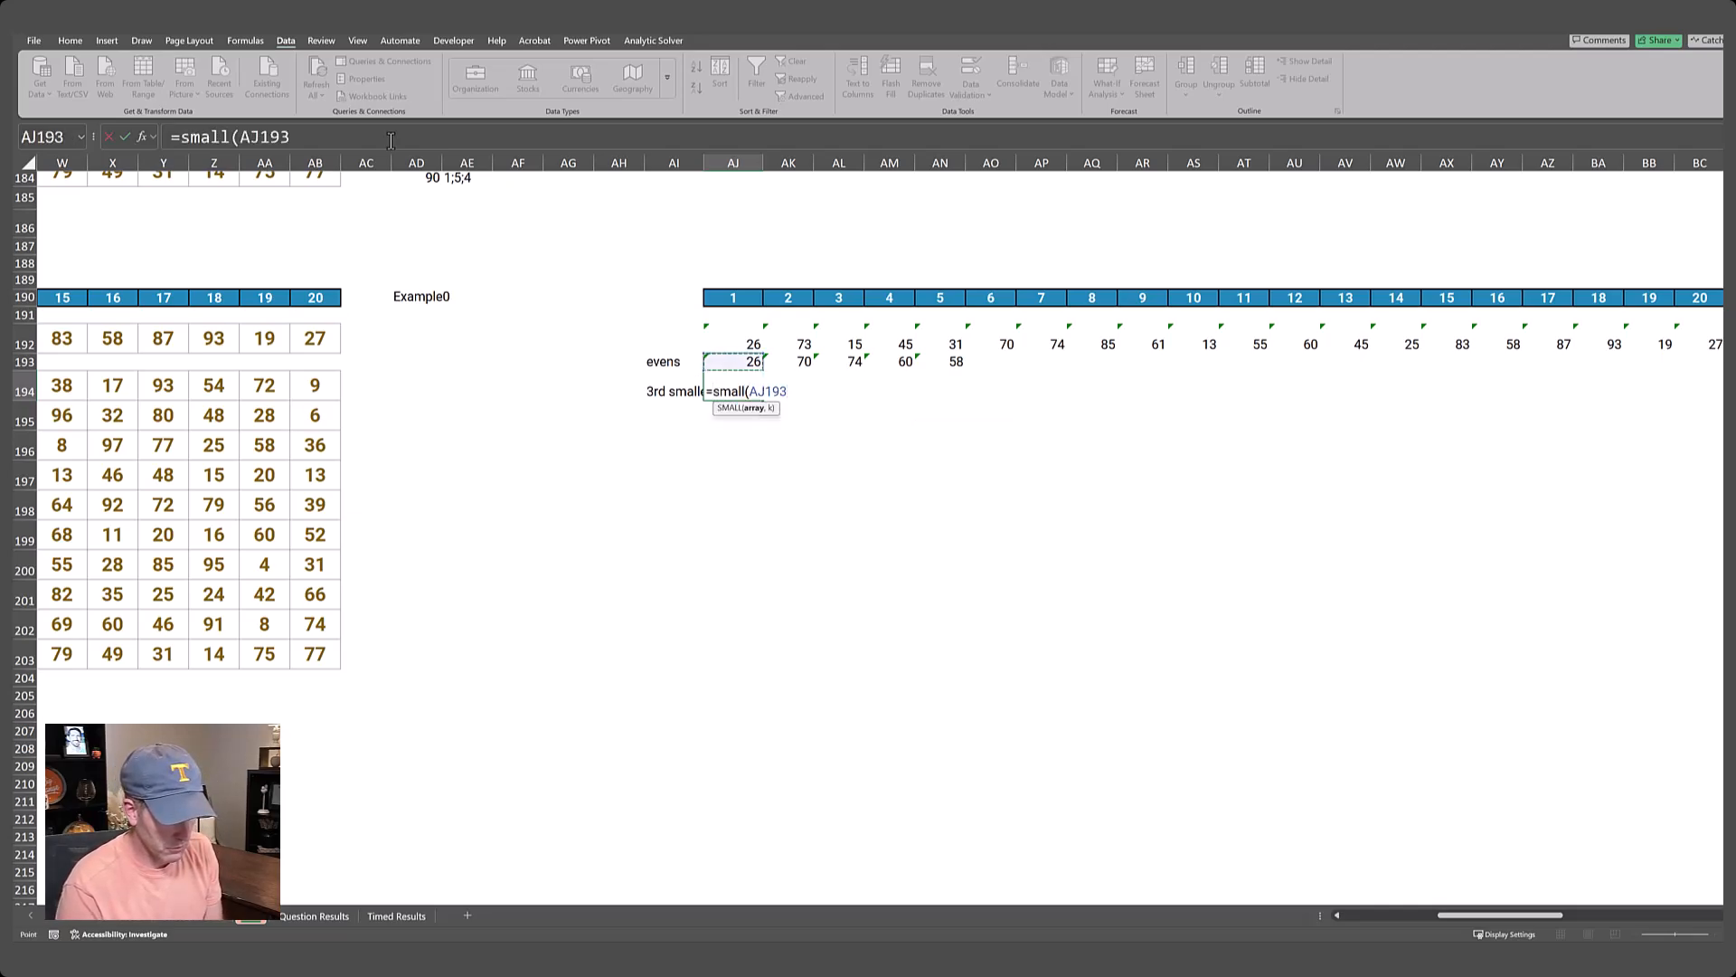
{"action": "type", "text": "#)"}
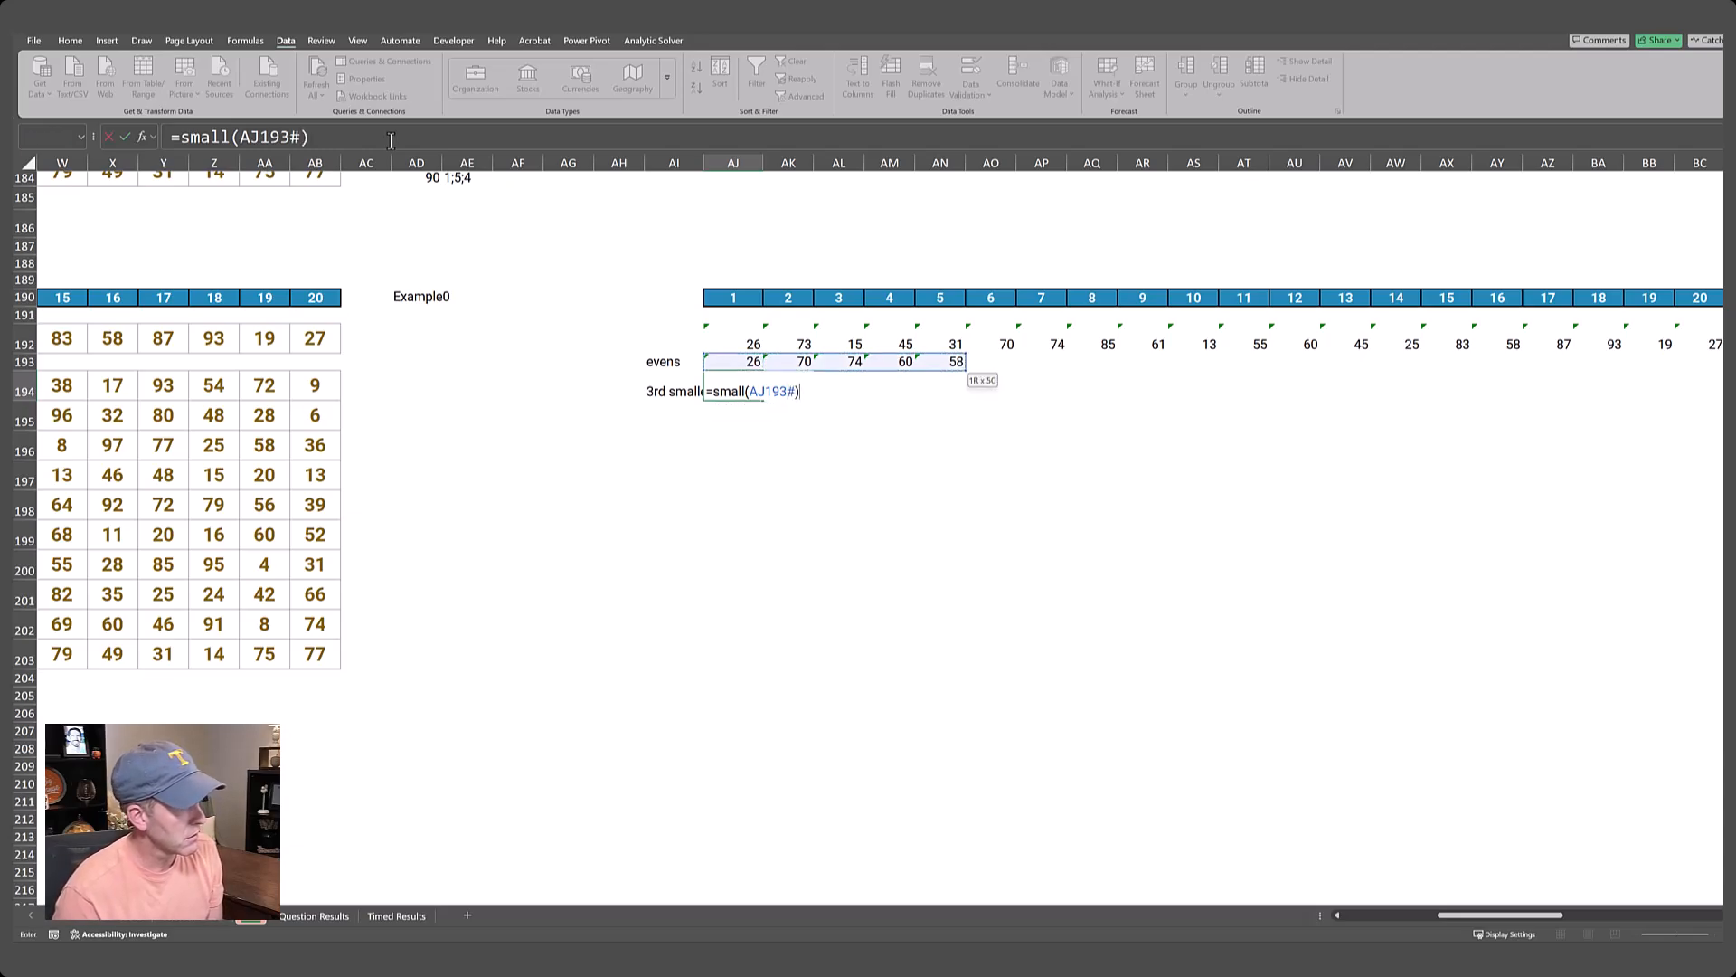
{"action": "key", "text": "BackSpace"}
{"action": "type", "text": ",3)"}
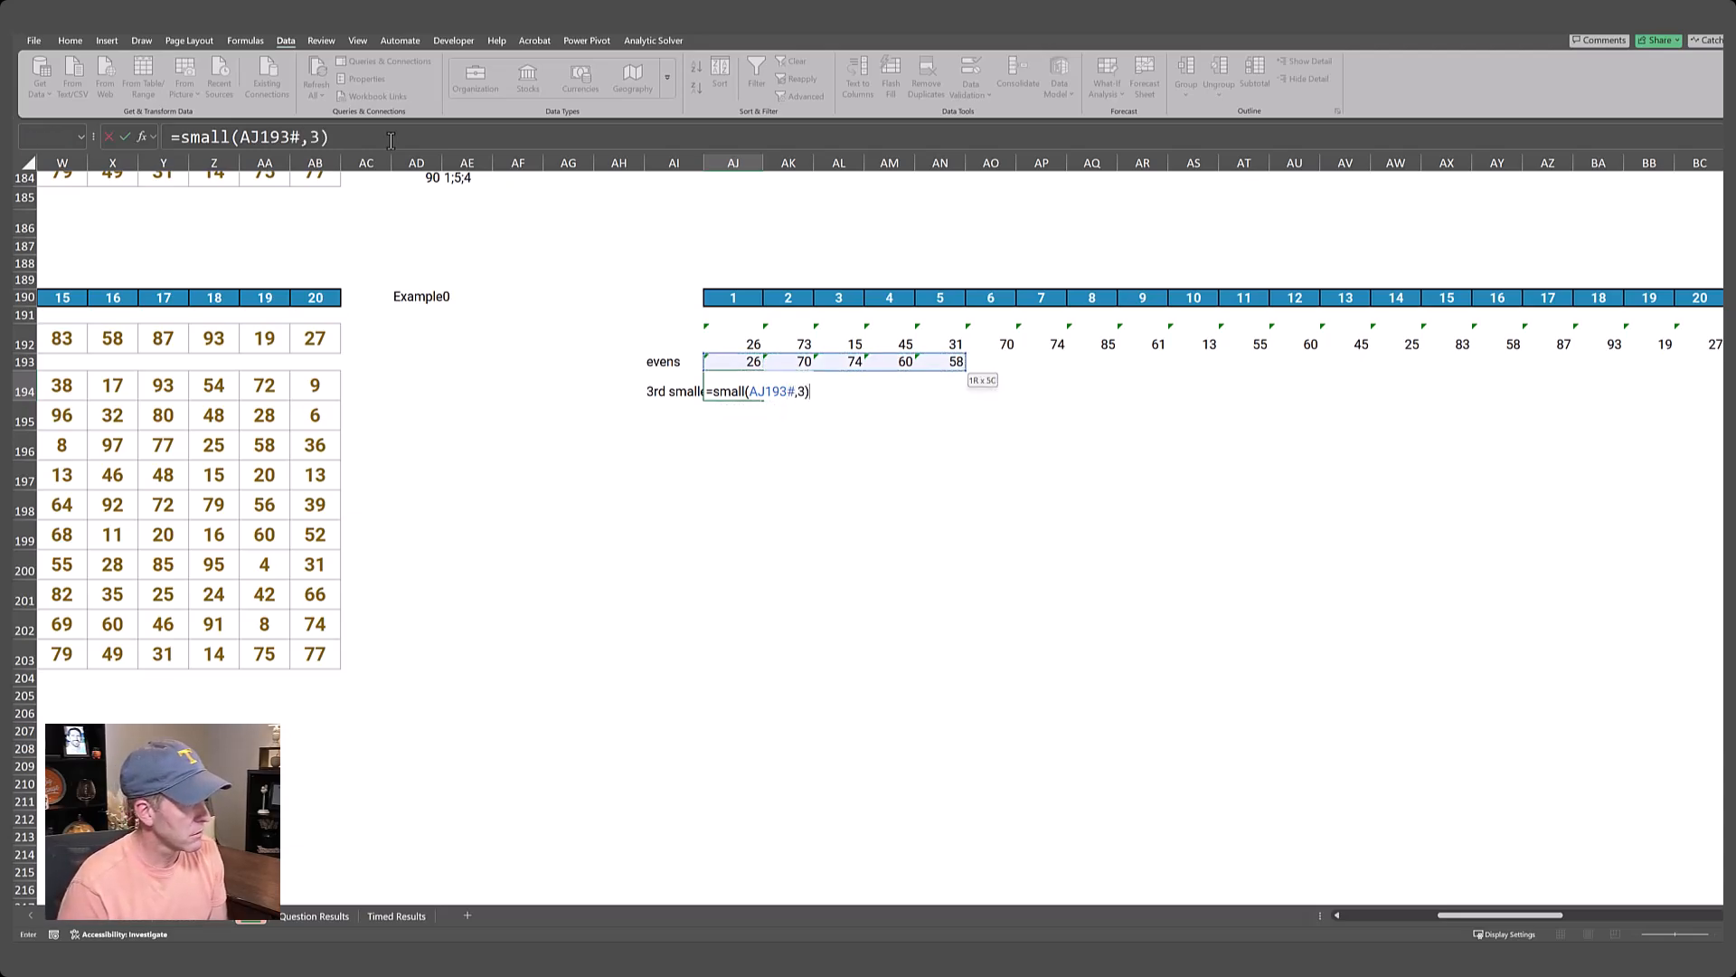
{"action": "key", "text": "Return"}
Label AI195 le 3 small and go to AJ195 beside it.
{"action": "key", "text": "Left"}
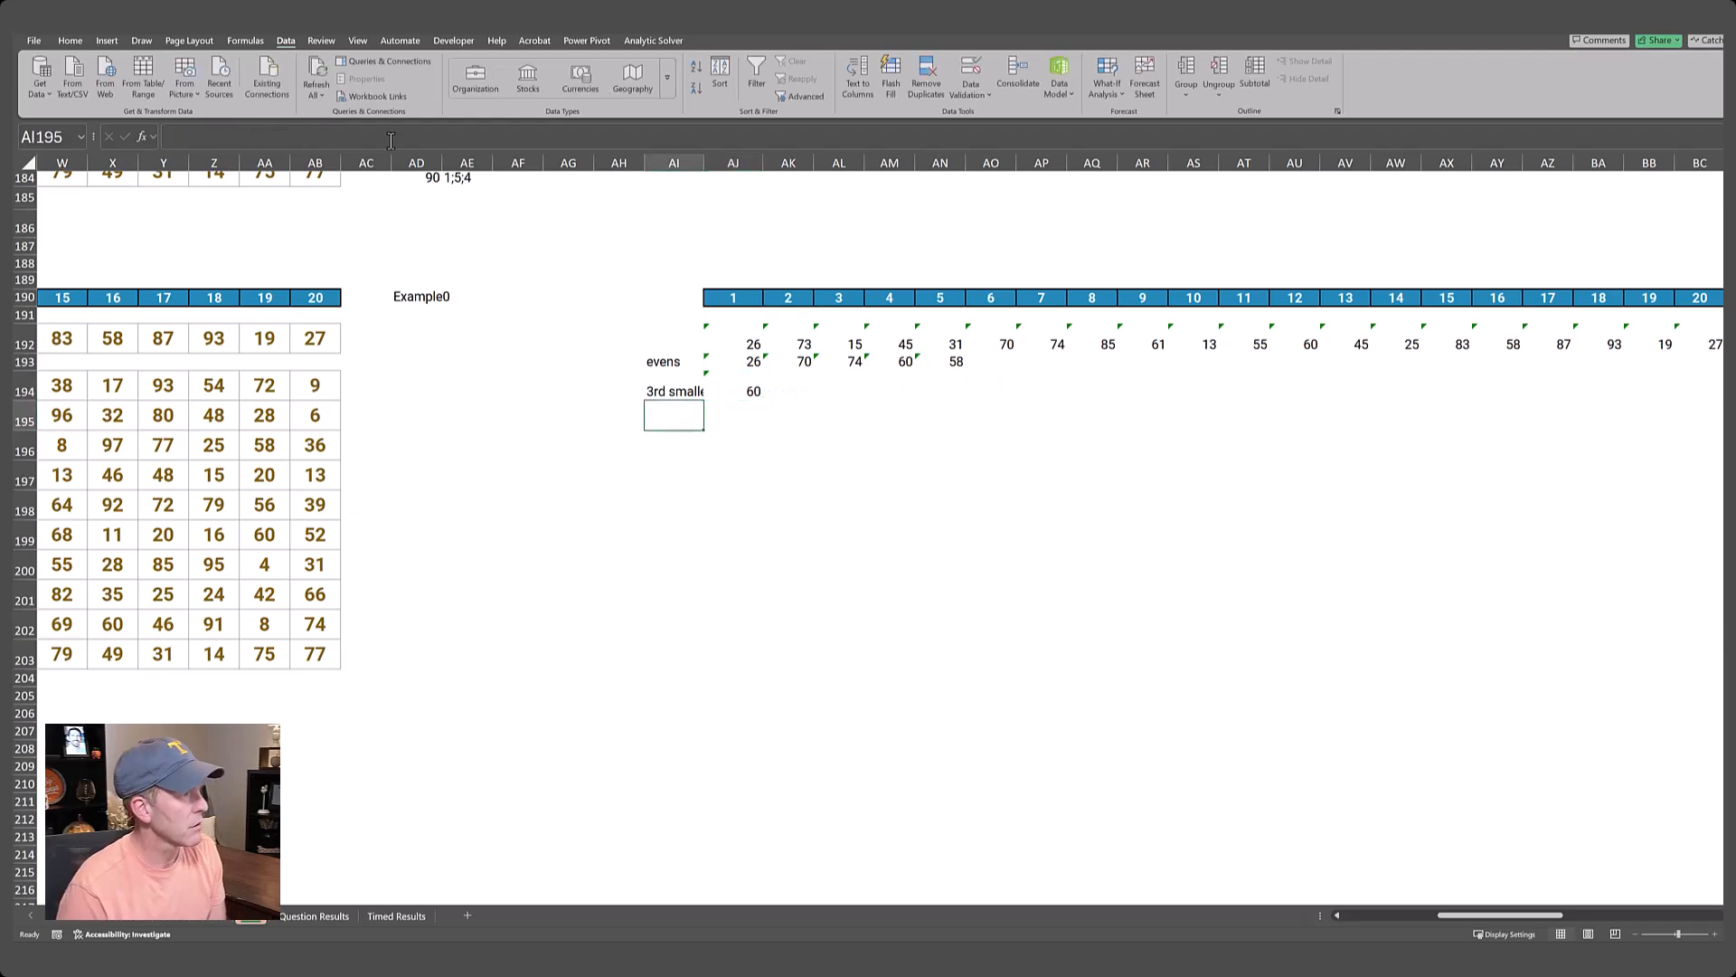
{"action": "type", "text": "le 3 small"}
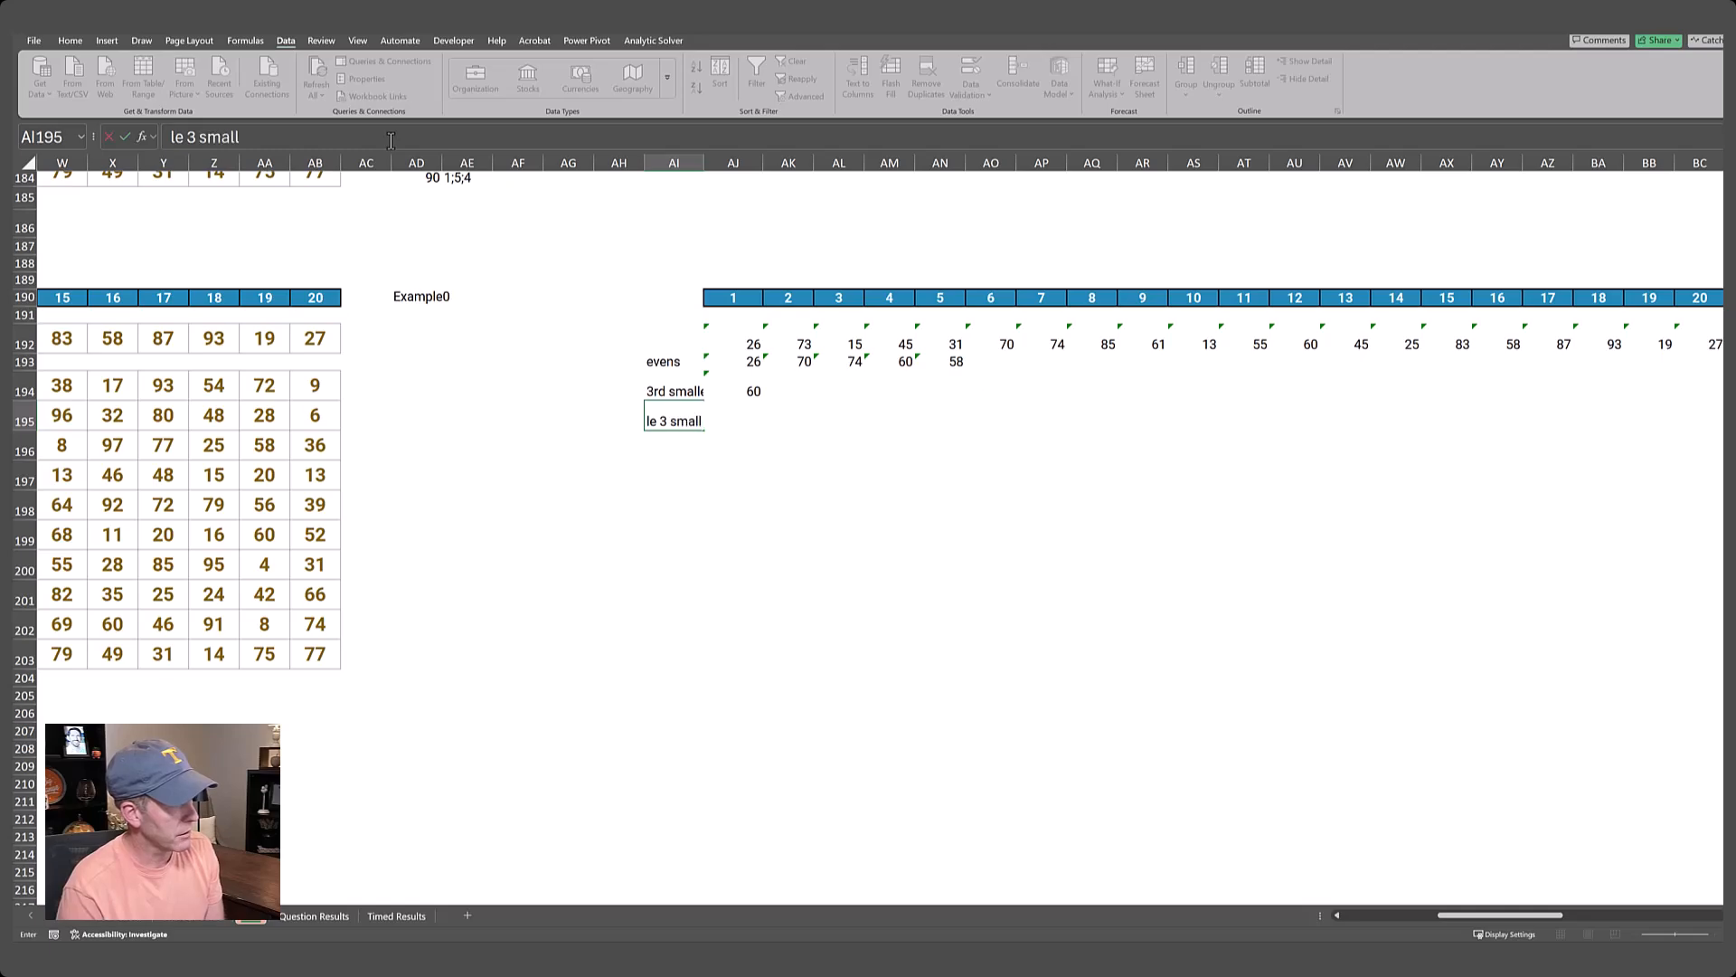
{"action": "key", "text": "Return"}
{"action": "key", "text": "Up"}
{"action": "key", "text": "Right"}
Start a FILTER formula in AJ195 with the spilled evens AJ193# as the array.
{"action": "type", "text": "=f"}
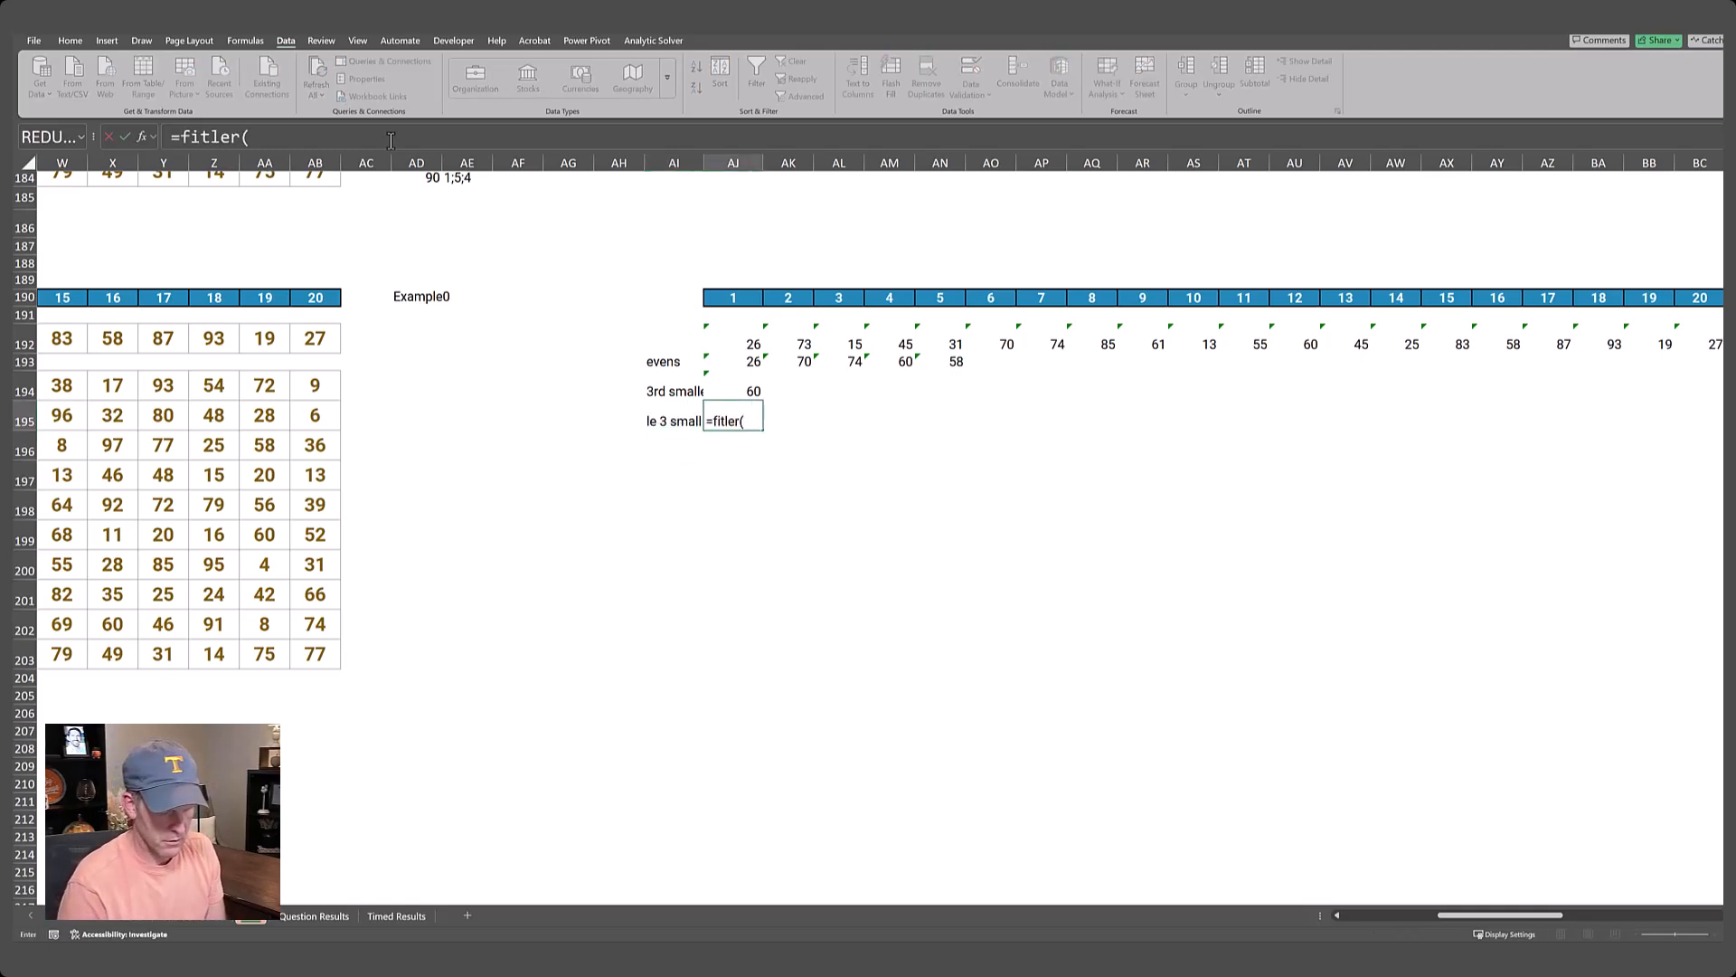
{"action": "type", "text": "itl"}
{"action": "key", "text": "BackSpace"}
{"action": "key", "text": "BackSpace"}
{"action": "type", "text": "l"}
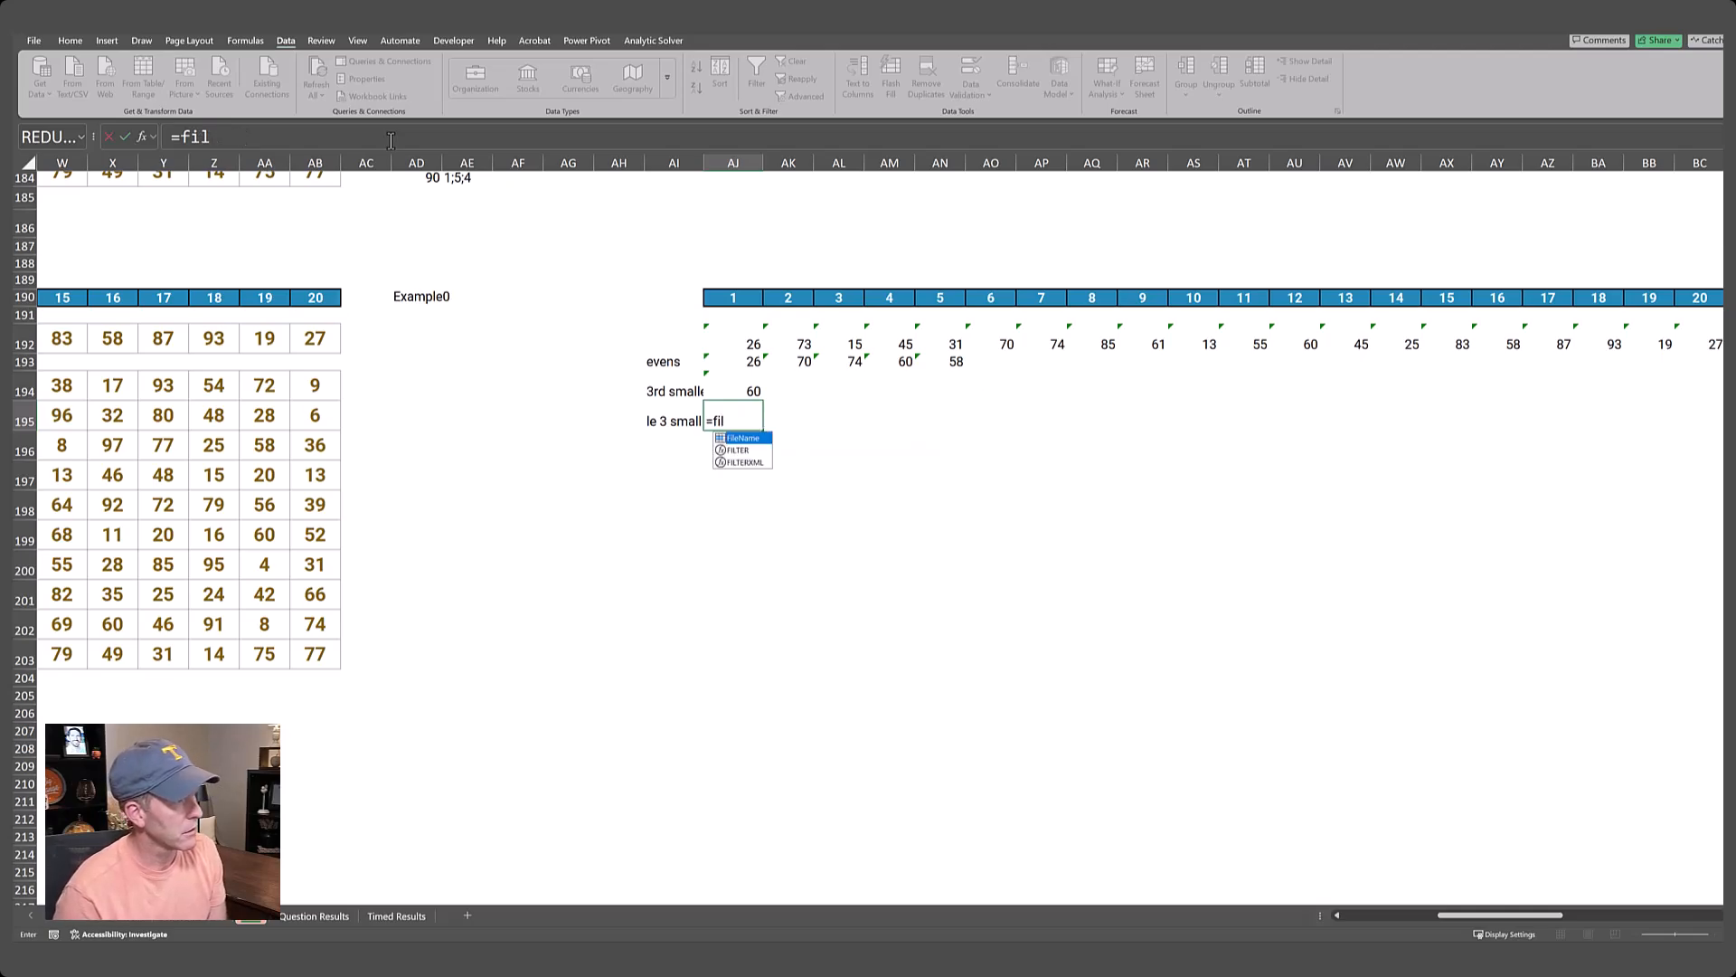
{"action": "type", "text": "ter("}
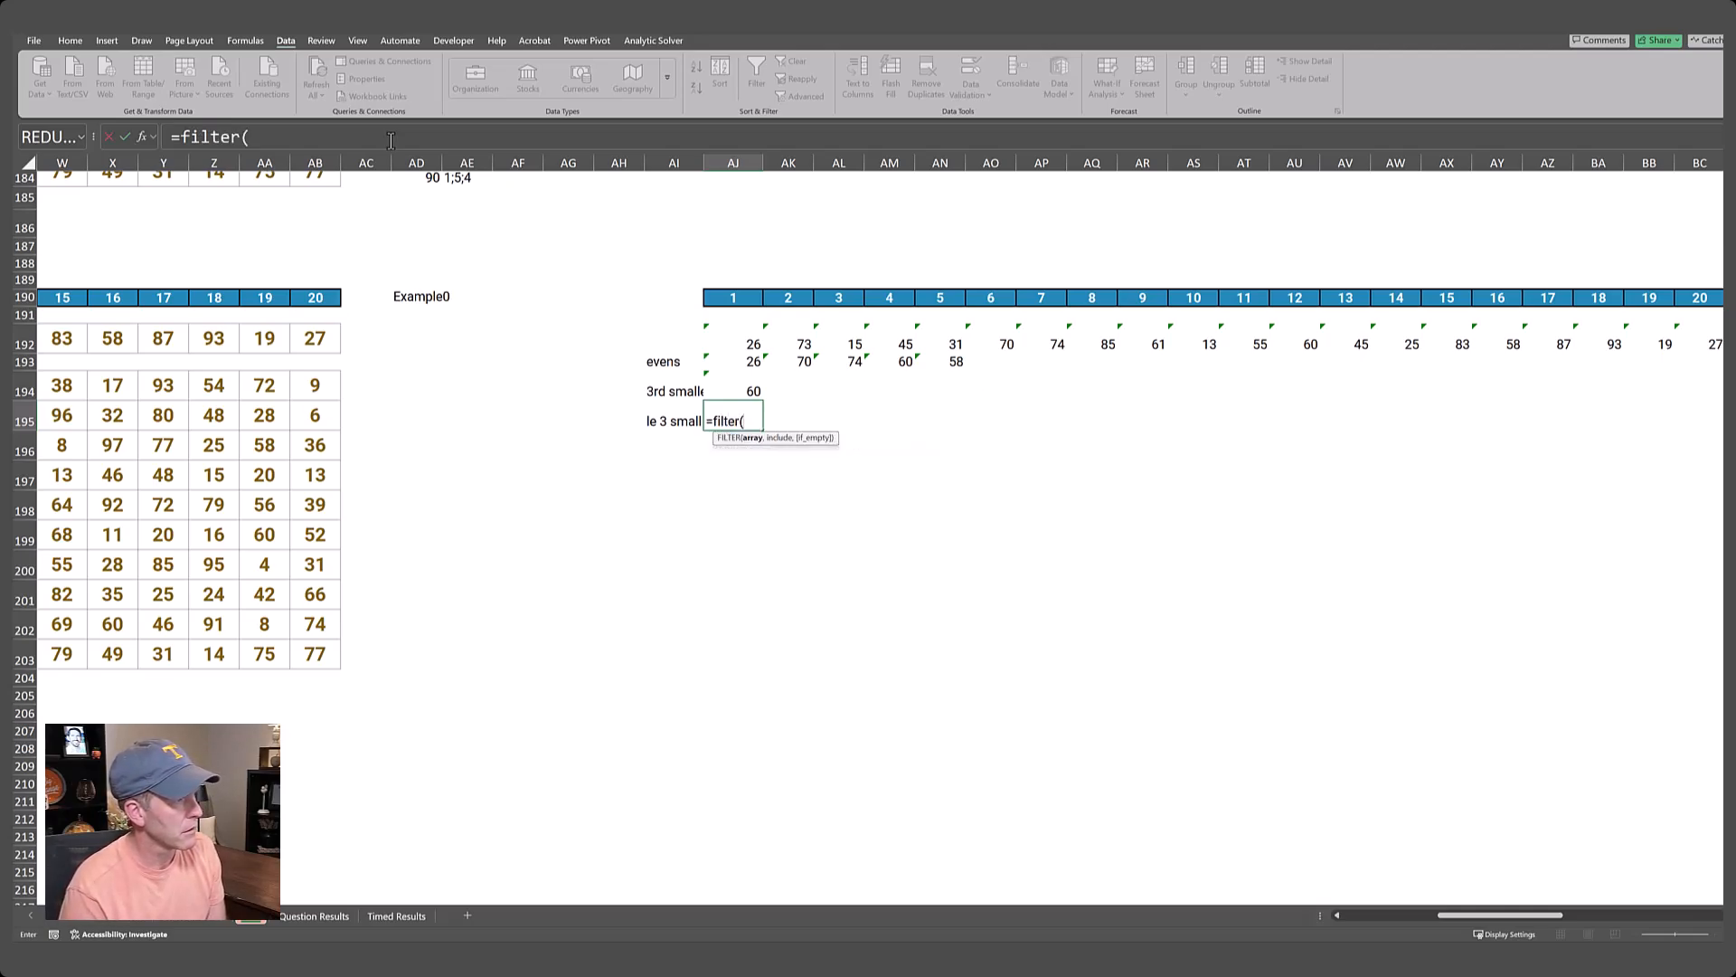
{"action": "key", "text": "Up"}
{"action": "key", "text": "Up"}
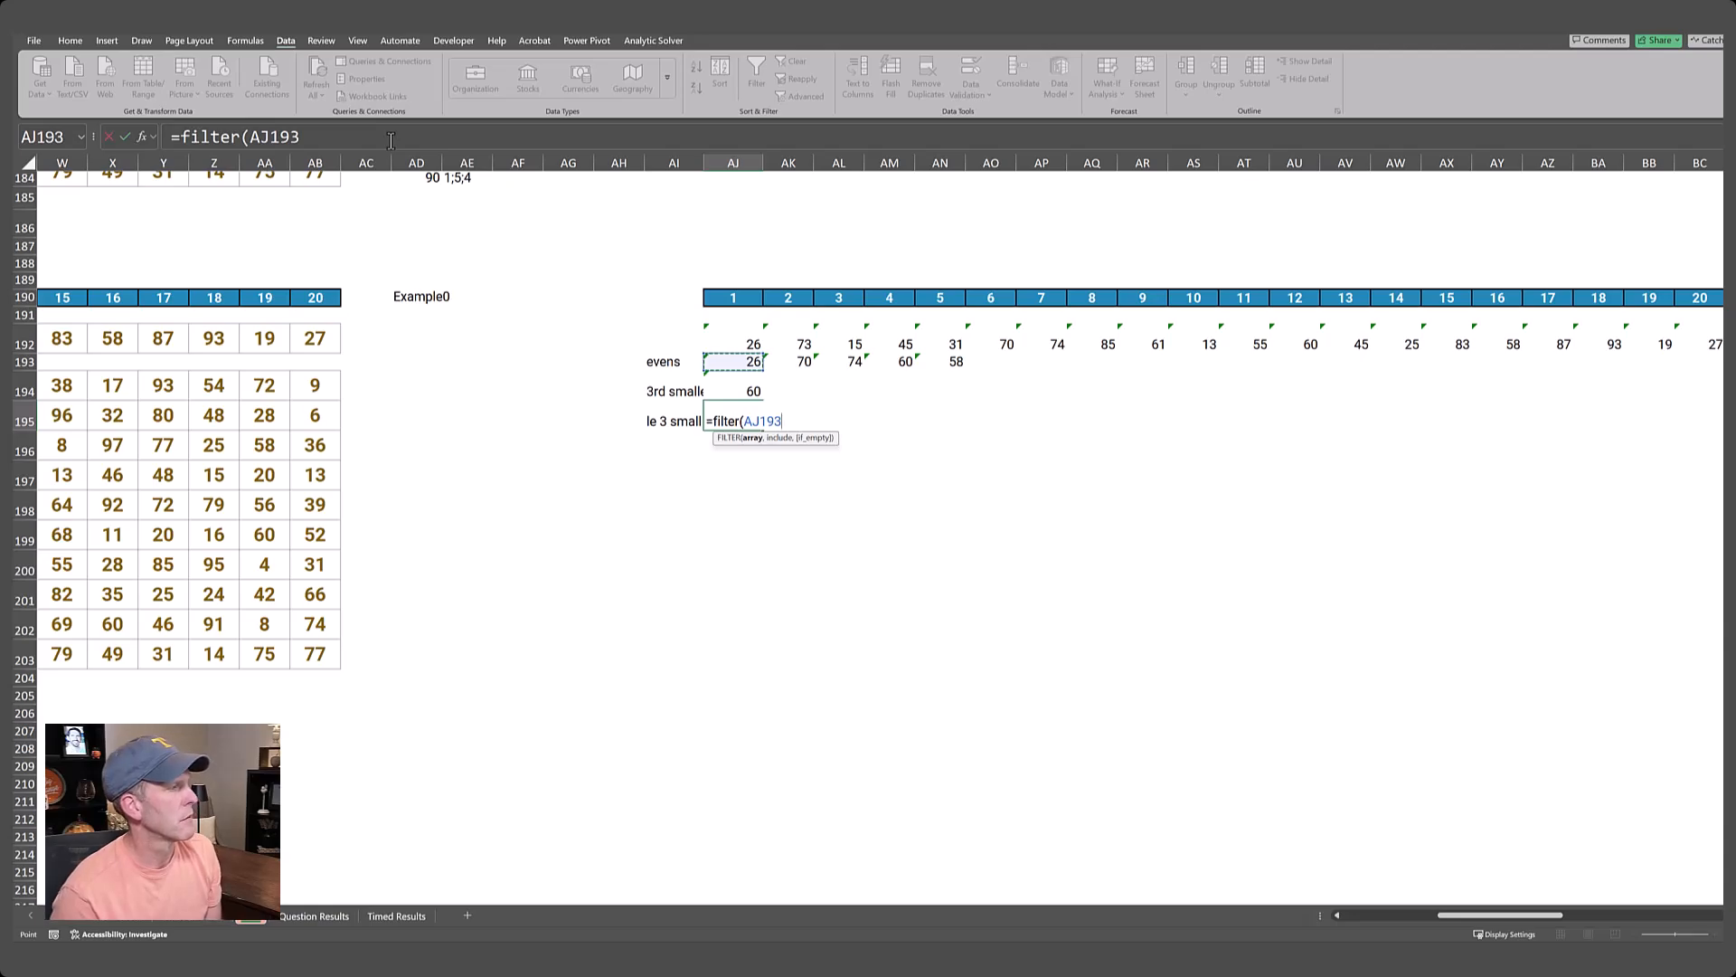
{"action": "type", "text": "#"}
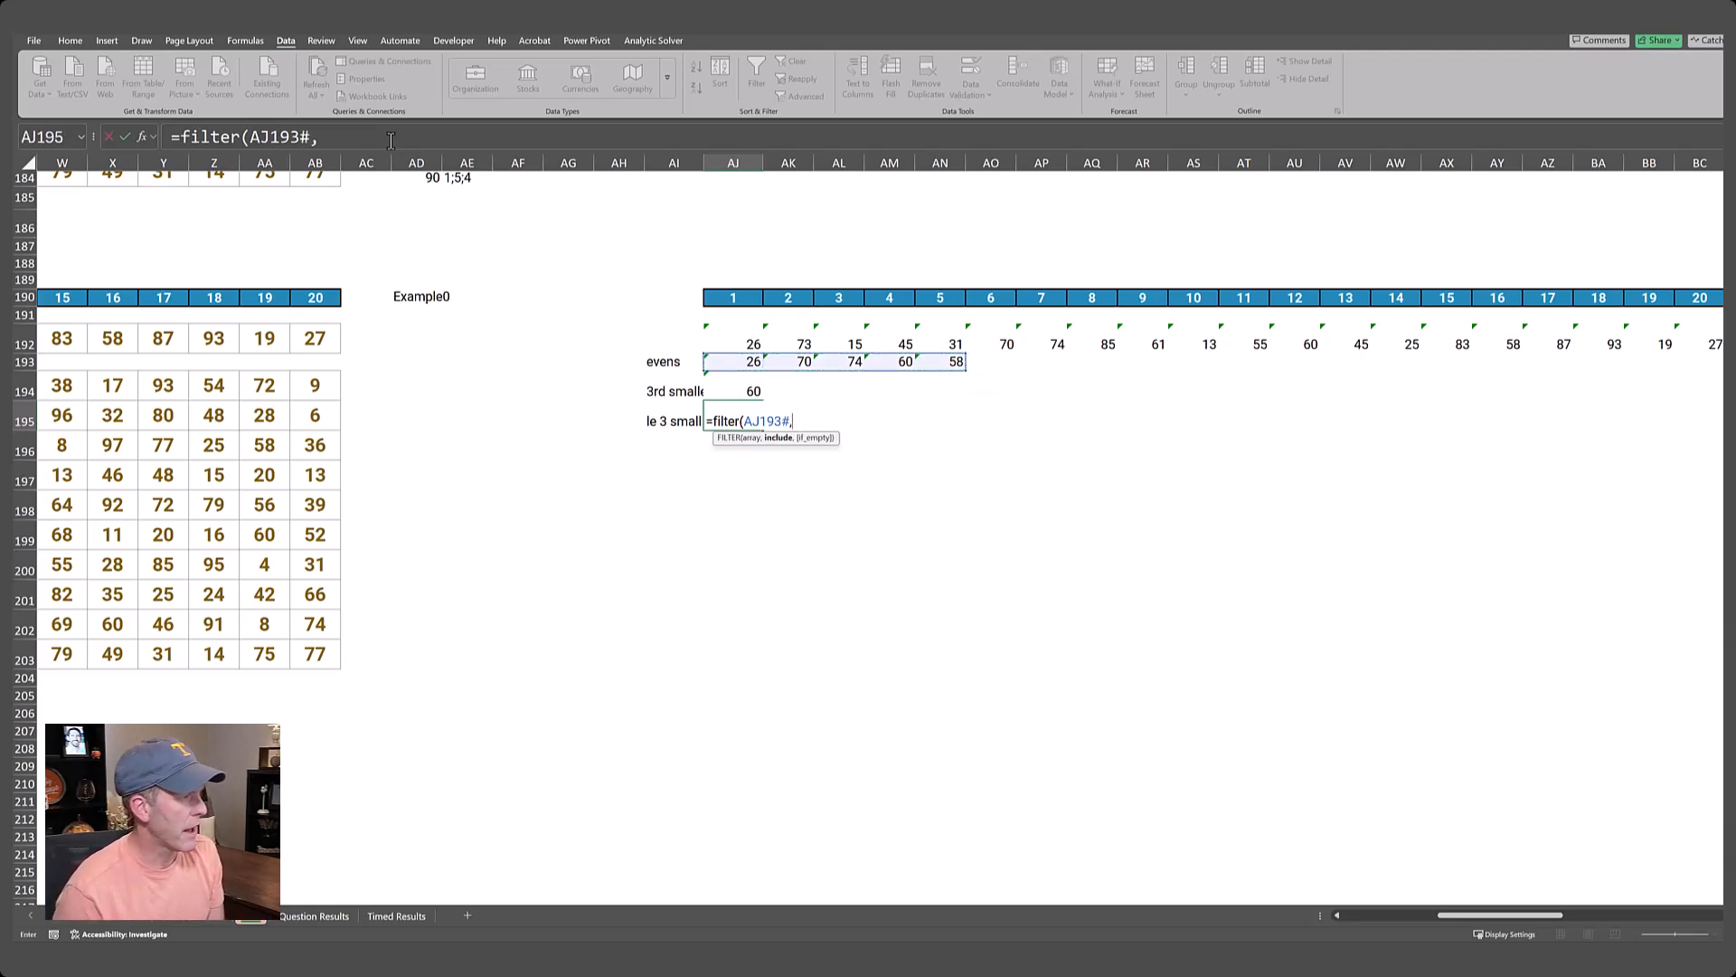
{"action": "type", "text": ","}
Complete the AJ195 FILTER with the condition AJ193#<=AJ194 and enter the formula.
{"action": "key", "text": "Up"}
{"action": "key", "text": "Up"}
{"action": "type", "text": "#"}
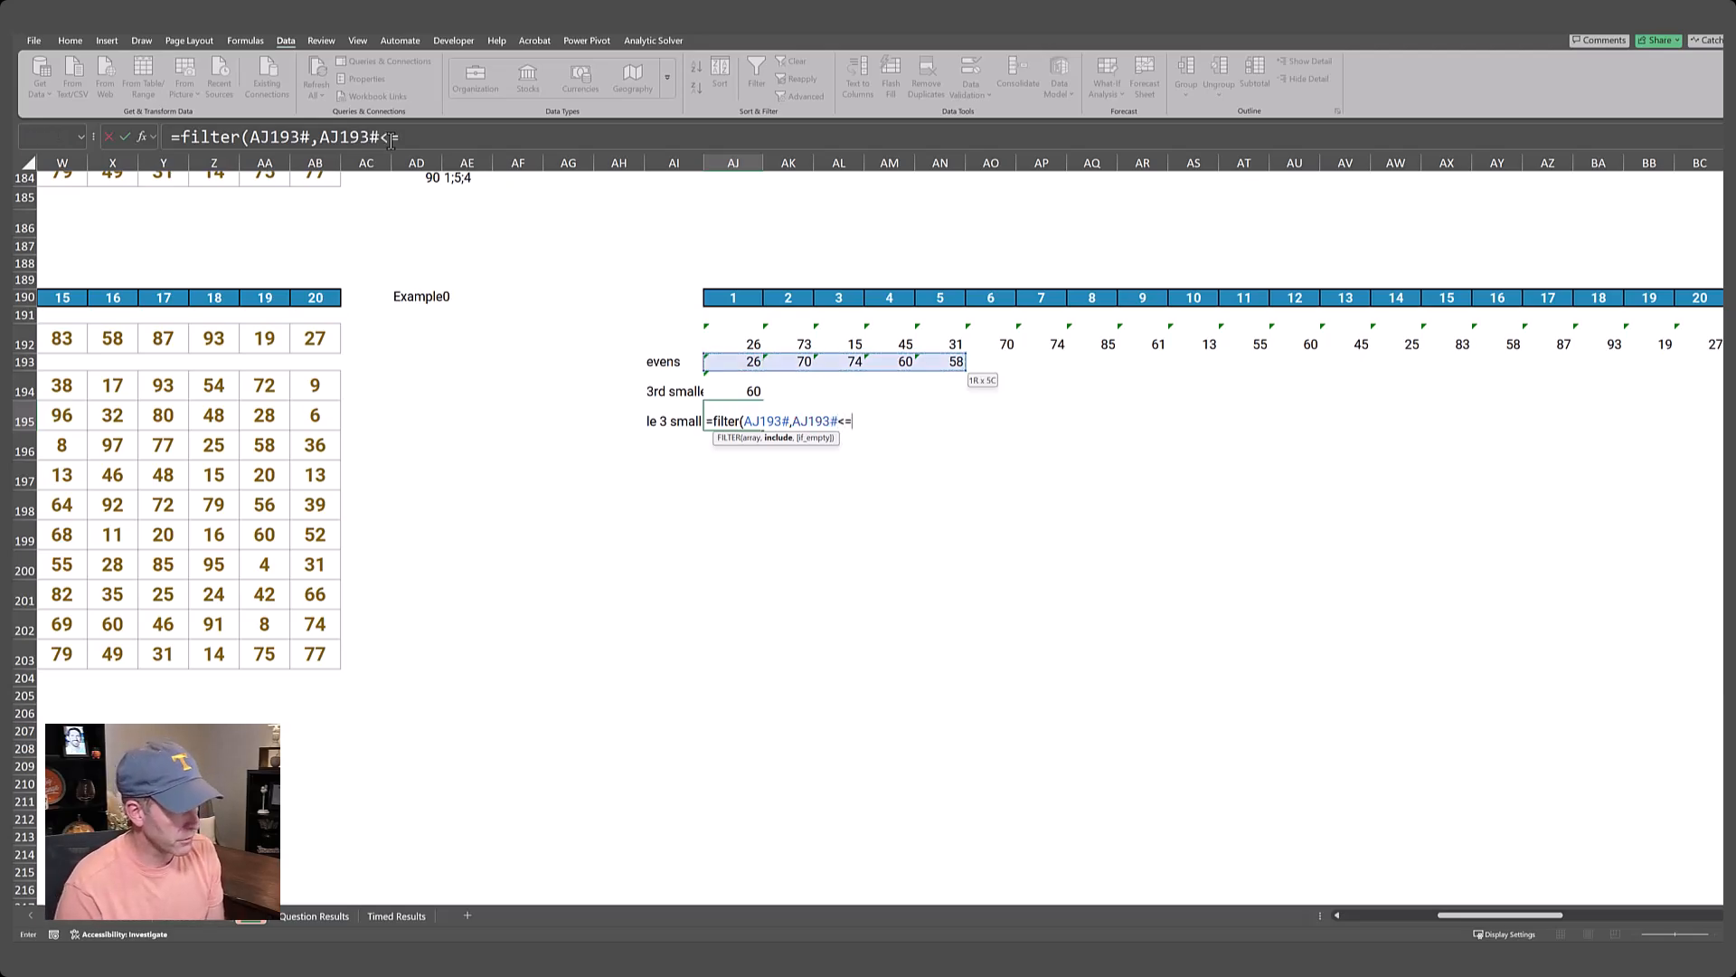
{"action": "type", "text": "<="}
{"action": "key", "text": "Up"}
{"action": "type", "text": ")"}
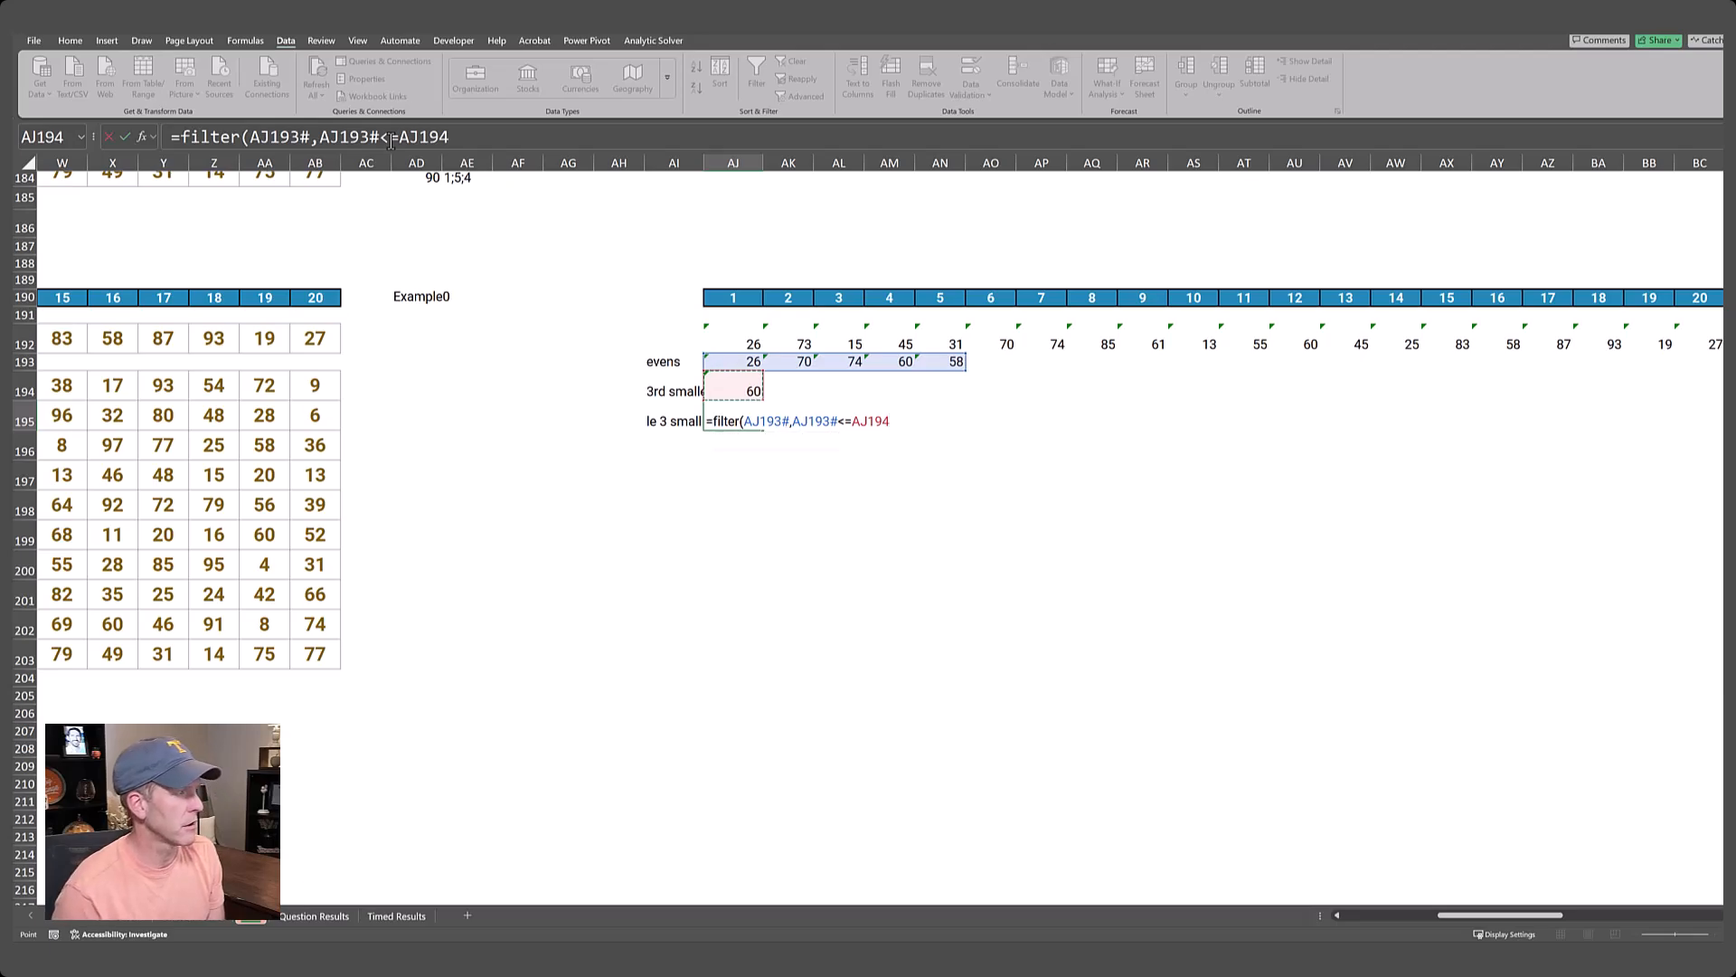
{"action": "key", "text": "ctrl+Return"}
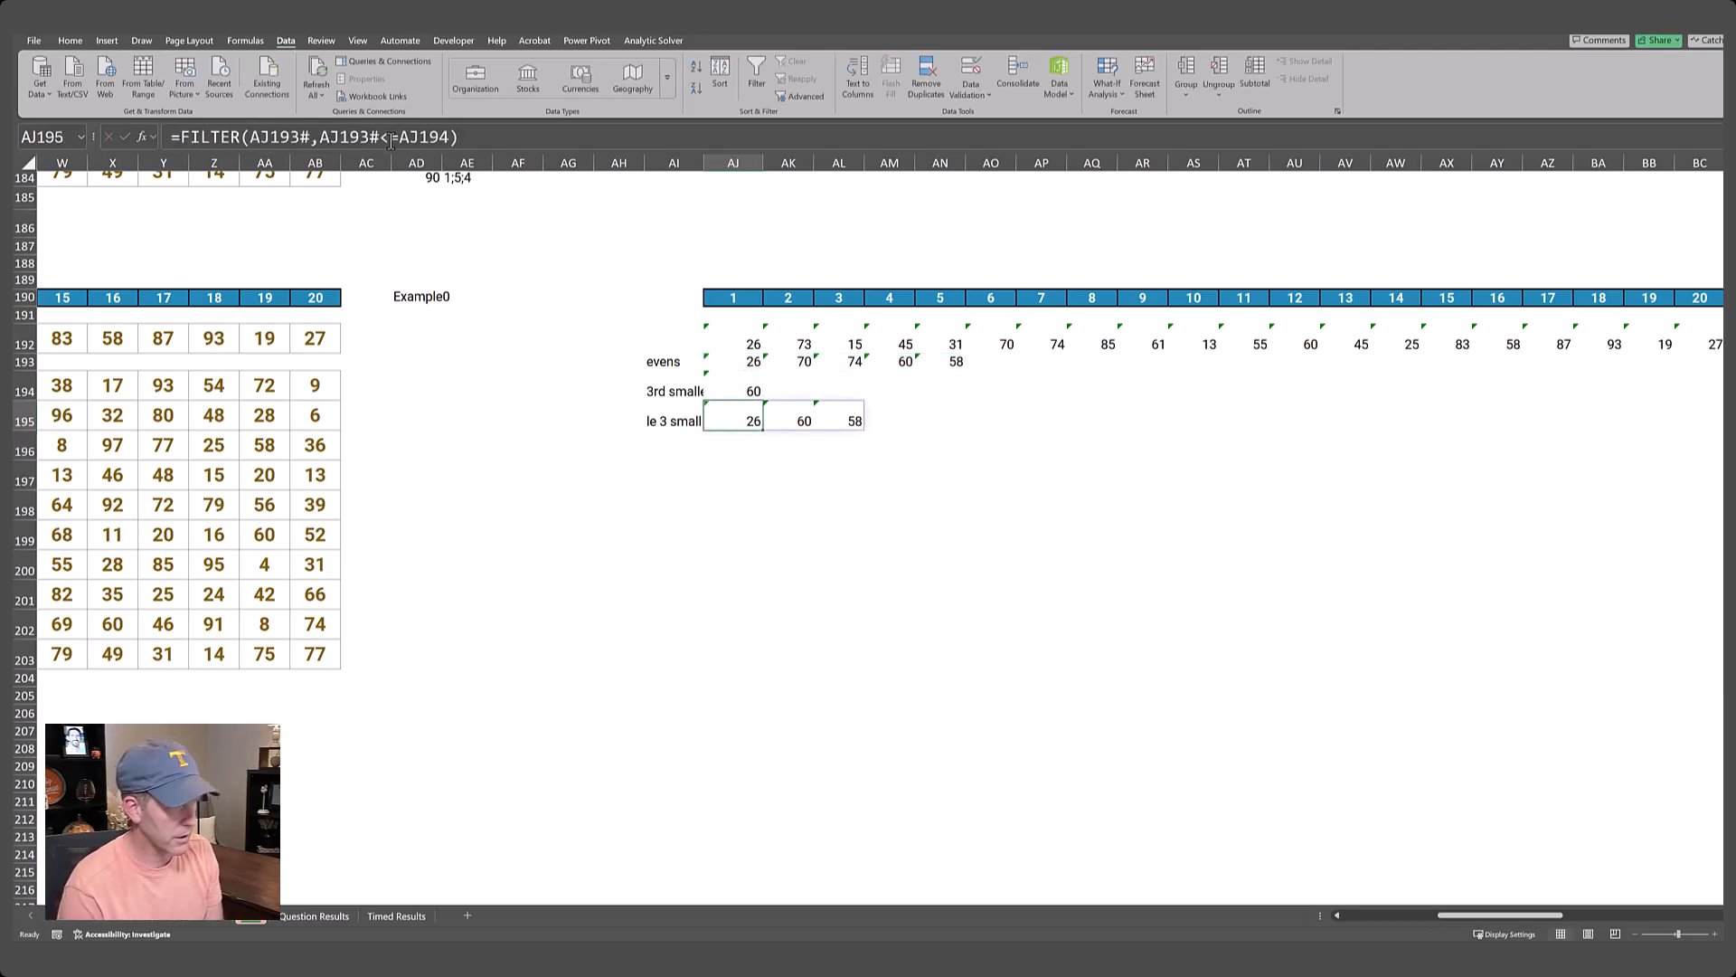
Label AI196 sum and enter =SUM(AJ195#) in AJ196.
{"action": "key", "text": "Down"}
{"action": "key", "text": "Left"}
{"action": "type", "text": "sum"}
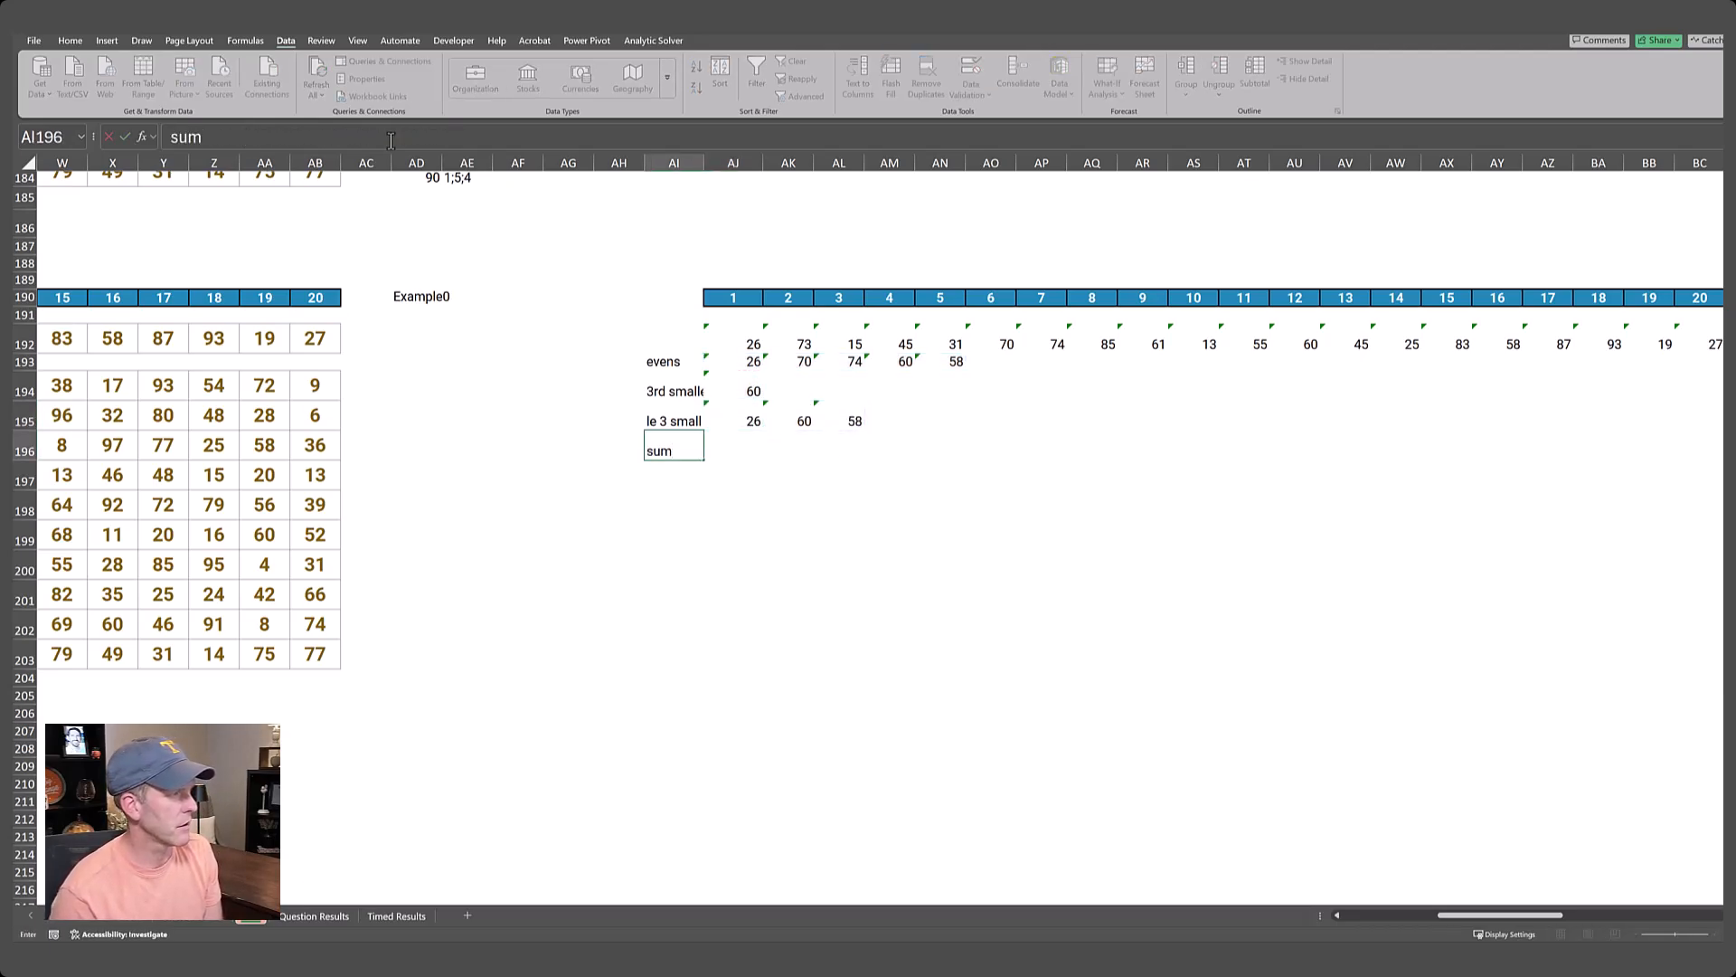
{"action": "key", "text": "Tab"}
{"action": "type", "text": "=sum("}
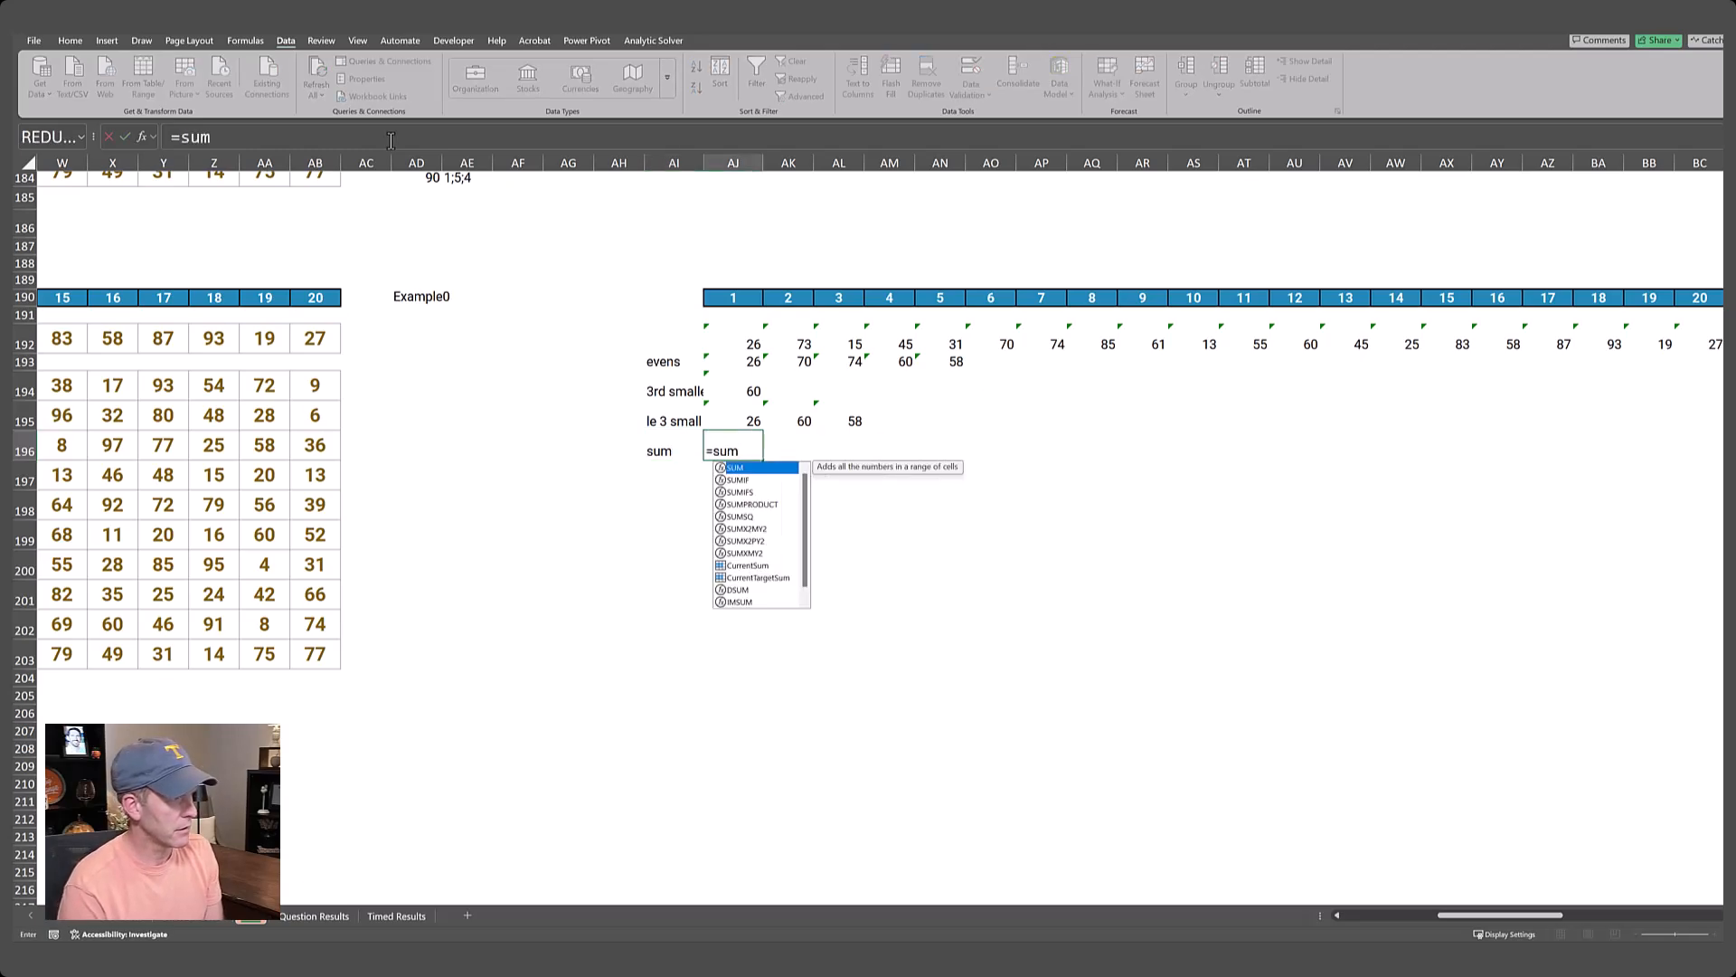
{"action": "key", "text": "Up"}
{"action": "type", "text": "#)"}
{"action": "key", "text": "ctrl+Return"}
Enter =SEQUENCE(10,1,91) in AD194 to list the game numbers for the Level 10 data table.
{"action": "key", "text": "Left"}
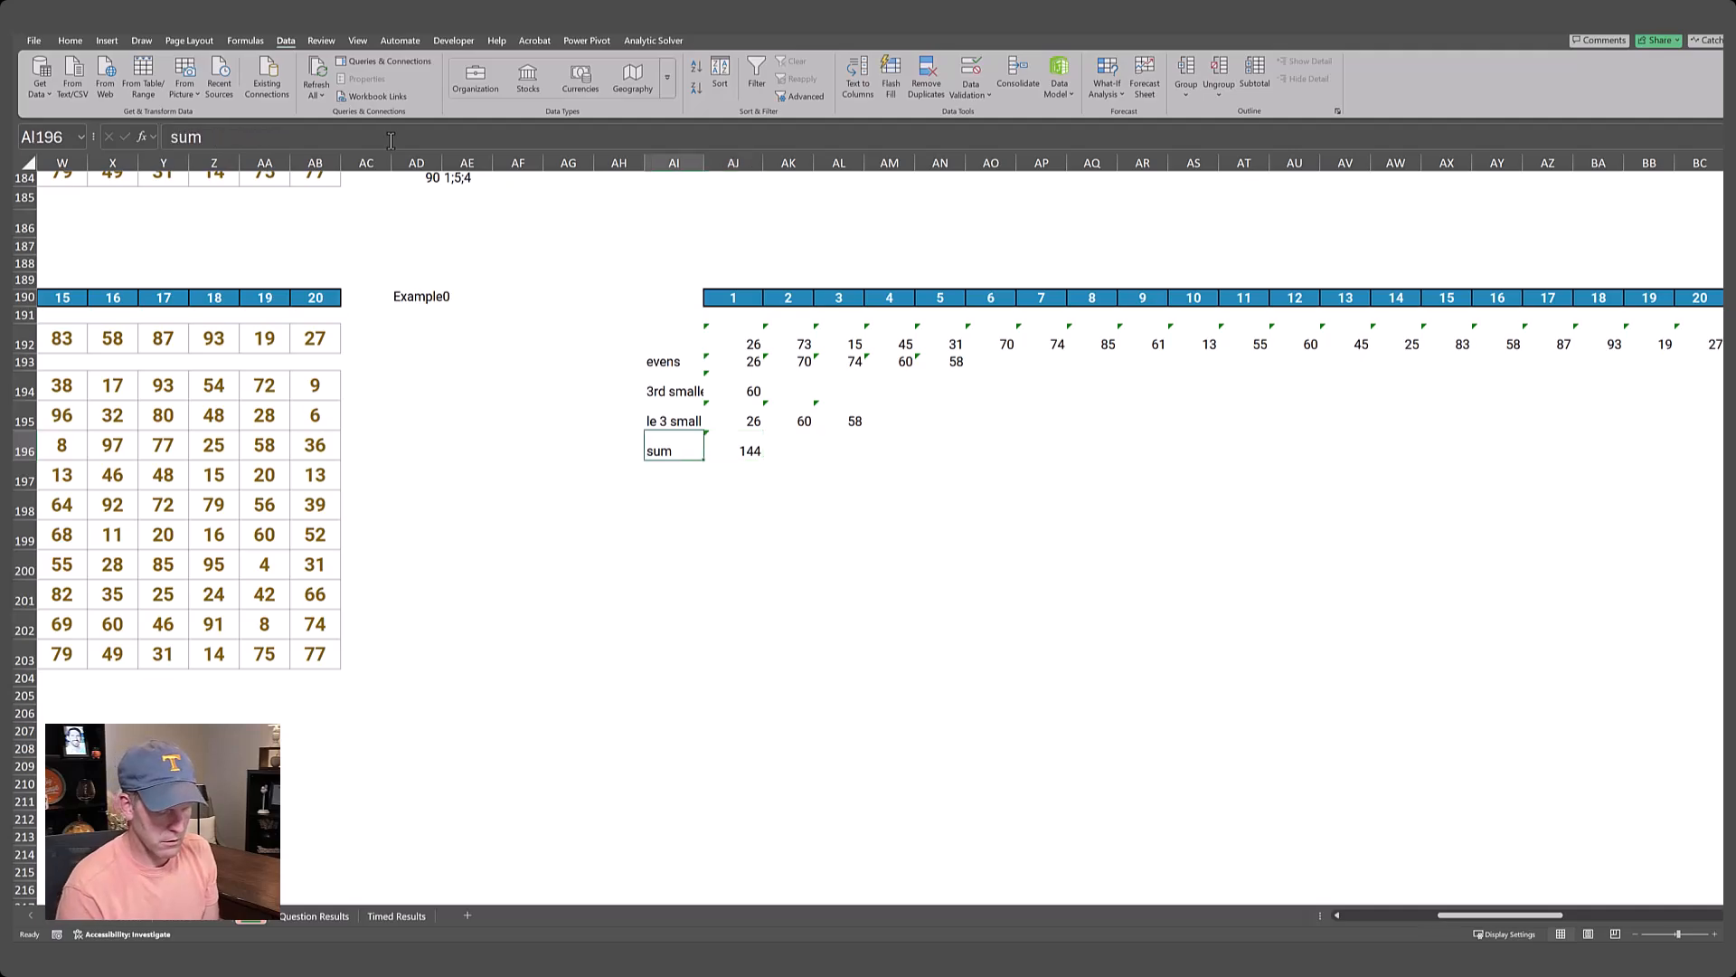
{"action": "key", "text": "ctrl+Left"}
{"action": "key", "text": "ctrl+Left"}
{"action": "key", "text": "ctrl+Left"}
{"action": "key", "text": "ctrl+Left"}
{"action": "key", "text": "ctrl+Right"}
{"action": "key", "text": "ctrl+Right"}
{"action": "key", "text": "ctrl+Right"}
{"action": "key", "text": "ctrl+Right"}
{"action": "key", "text": "Left"}
{"action": "key", "text": "Left"}
{"action": "key", "text": "Left"}
{"action": "key", "text": "Left"}
{"action": "key", "text": "Left"}
{"action": "key", "text": "Up"}
{"action": "key", "text": "Up"}
{"action": "type", "text": "=seuqquence("}
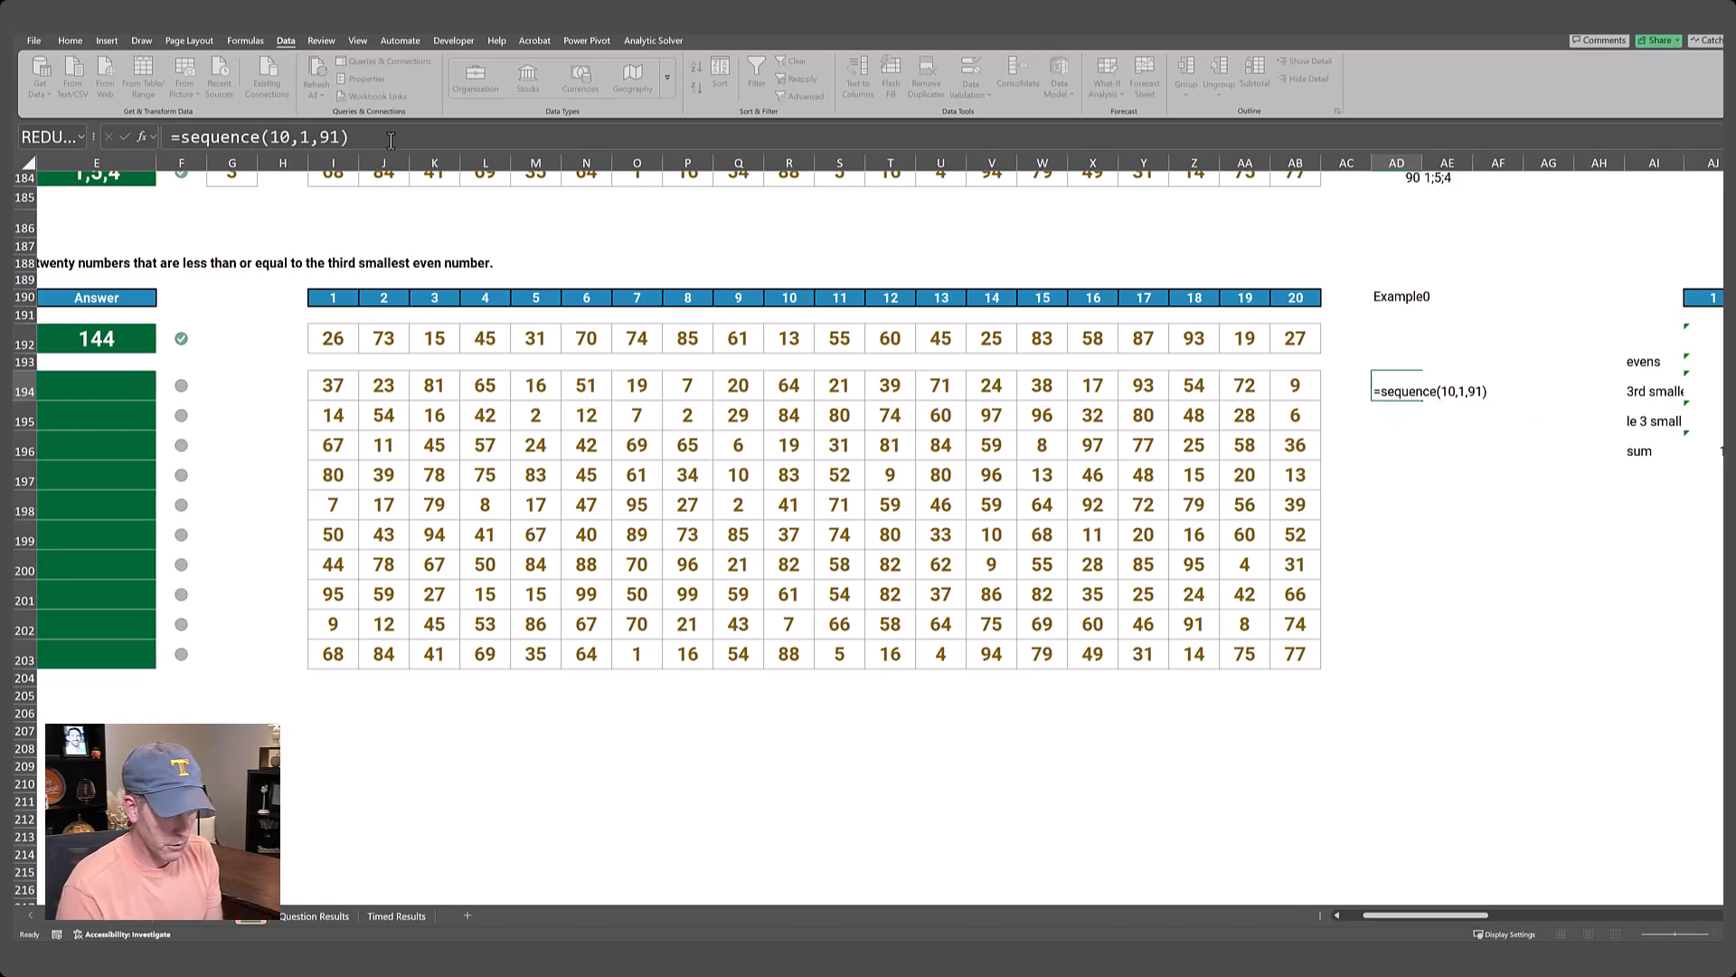
{"action": "key", "text": "Return"}
{"action": "type", "text": "]"}
{"action": "key", "text": "Up"}
Link AE193 to the Level 10 sum with =AJ196 as the data table's output formula.
{"action": "key", "text": "Up"}
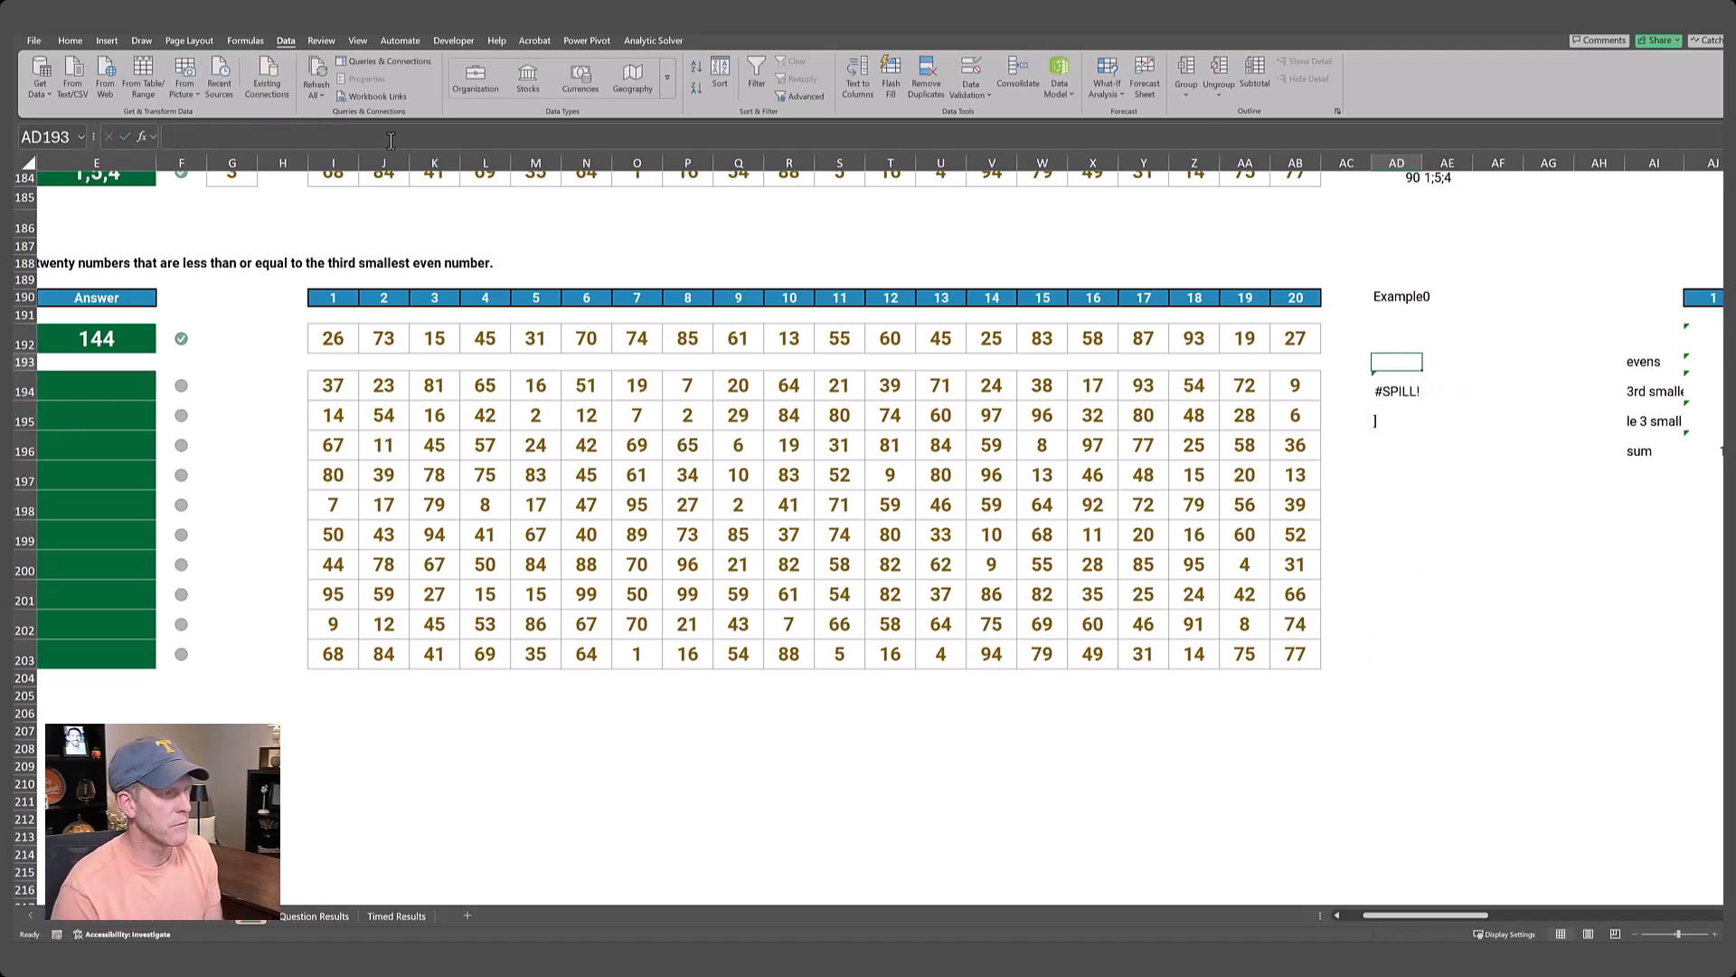
{"action": "key", "text": "Down"}
{"action": "key", "text": "Down"}
{"action": "key", "text": "Delete"}
{"action": "key", "text": "Up"}
{"action": "key", "text": "Up"}
{"action": "key", "text": "Right"}
{"action": "type", "text": "="}
{"action": "key", "text": "Right"}
{"action": "key", "text": "Right"}
{"action": "key", "text": "Right"}
{"action": "key", "text": "Right"}
{"action": "key", "text": "Right"}
{"action": "key", "text": "Down"}
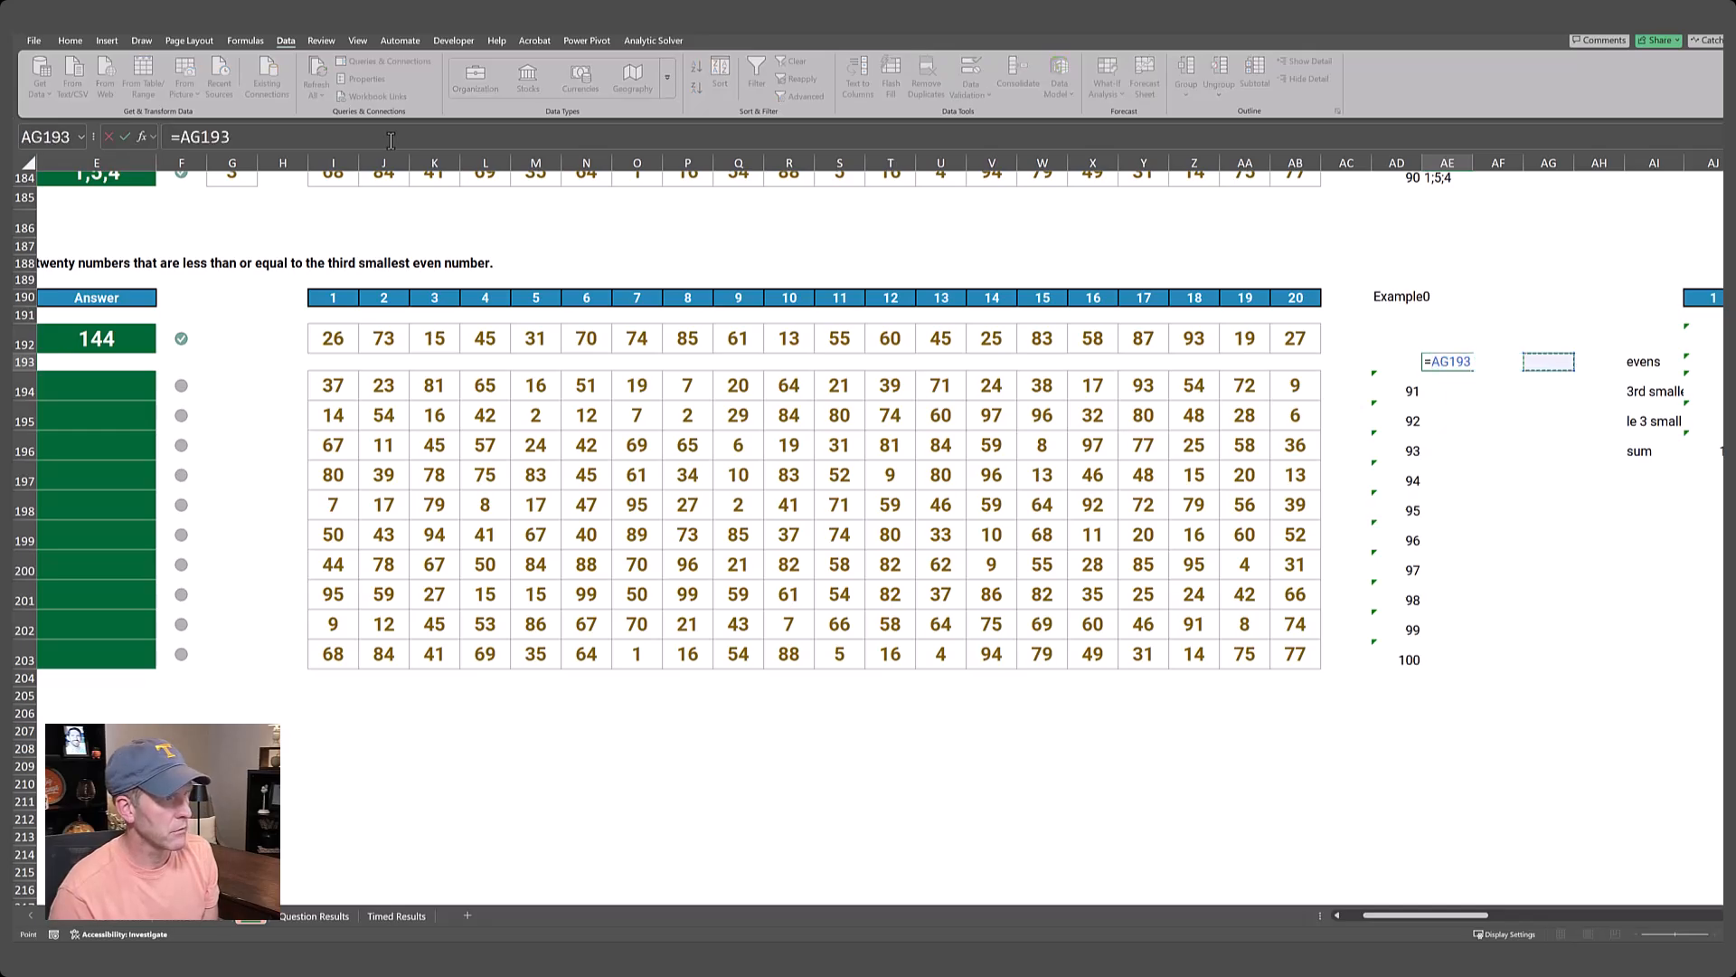
{"action": "key", "text": "Down"}
{"action": "key", "text": "Down"}
{"action": "key", "text": "ctrl+Return"}
Create a what-if data table over AD193:AE203 with AD190 as the column input cell.
{"action": "key", "text": "shift+Left"}
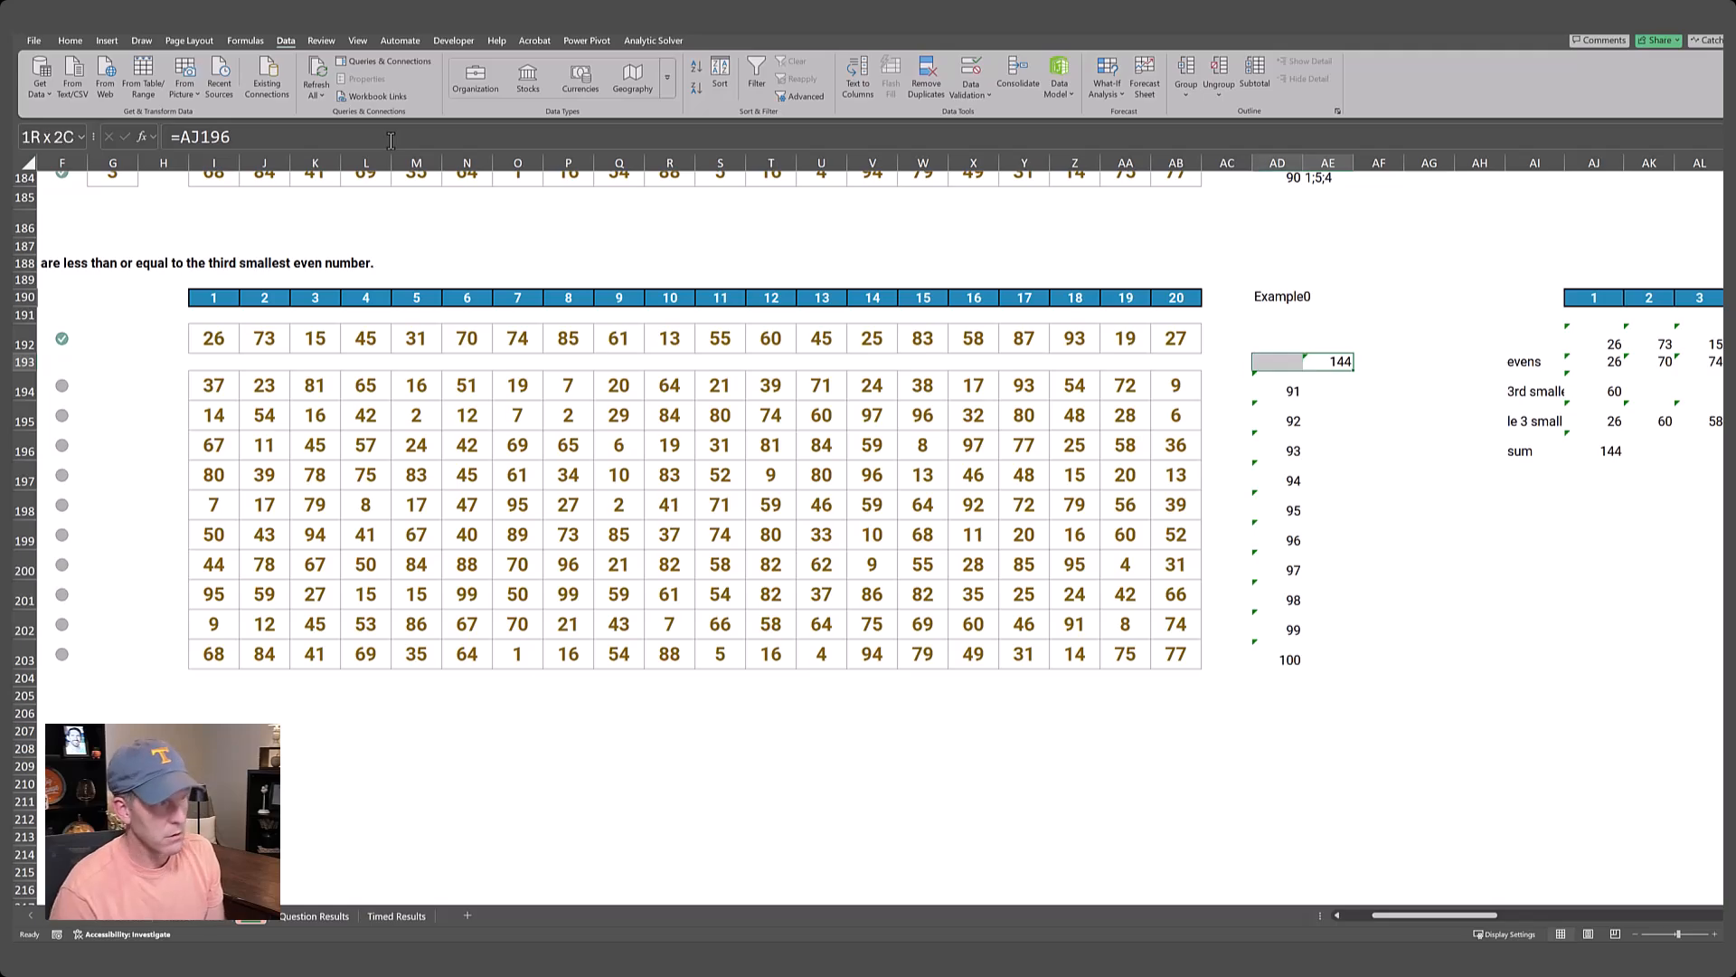
{"action": "key", "text": "shift+Down"}
{"action": "key", "text": "shift+Down"}
{"action": "key", "text": "shift+Down"}
{"action": "key", "text": "shift+Down"}
{"action": "key", "text": "shift+Down"}
{"action": "key", "text": "shift+Down"}
{"action": "key", "text": "shift+Down"}
{"action": "key", "text": "shift+Down"}
{"action": "key", "text": "shift+Down"}
{"action": "key", "text": "shift+Down"}
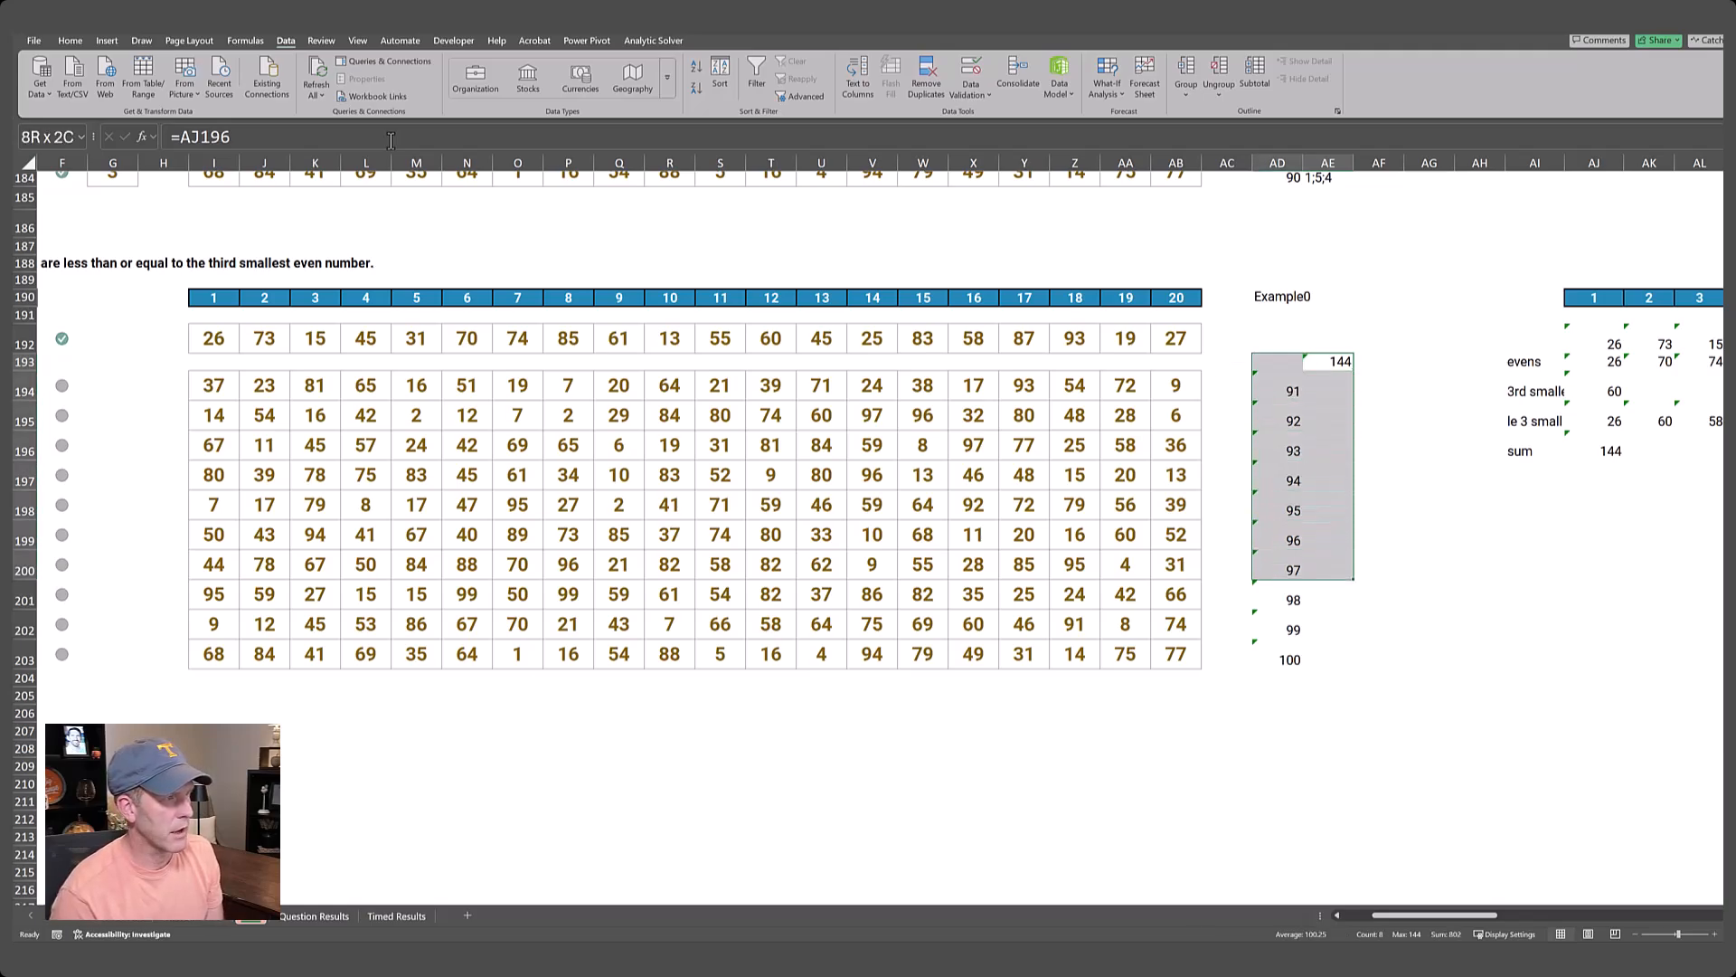
{"action": "key", "text": "alt+a"}
{"action": "key", "text": "w"}
{"action": "key", "text": "t"}
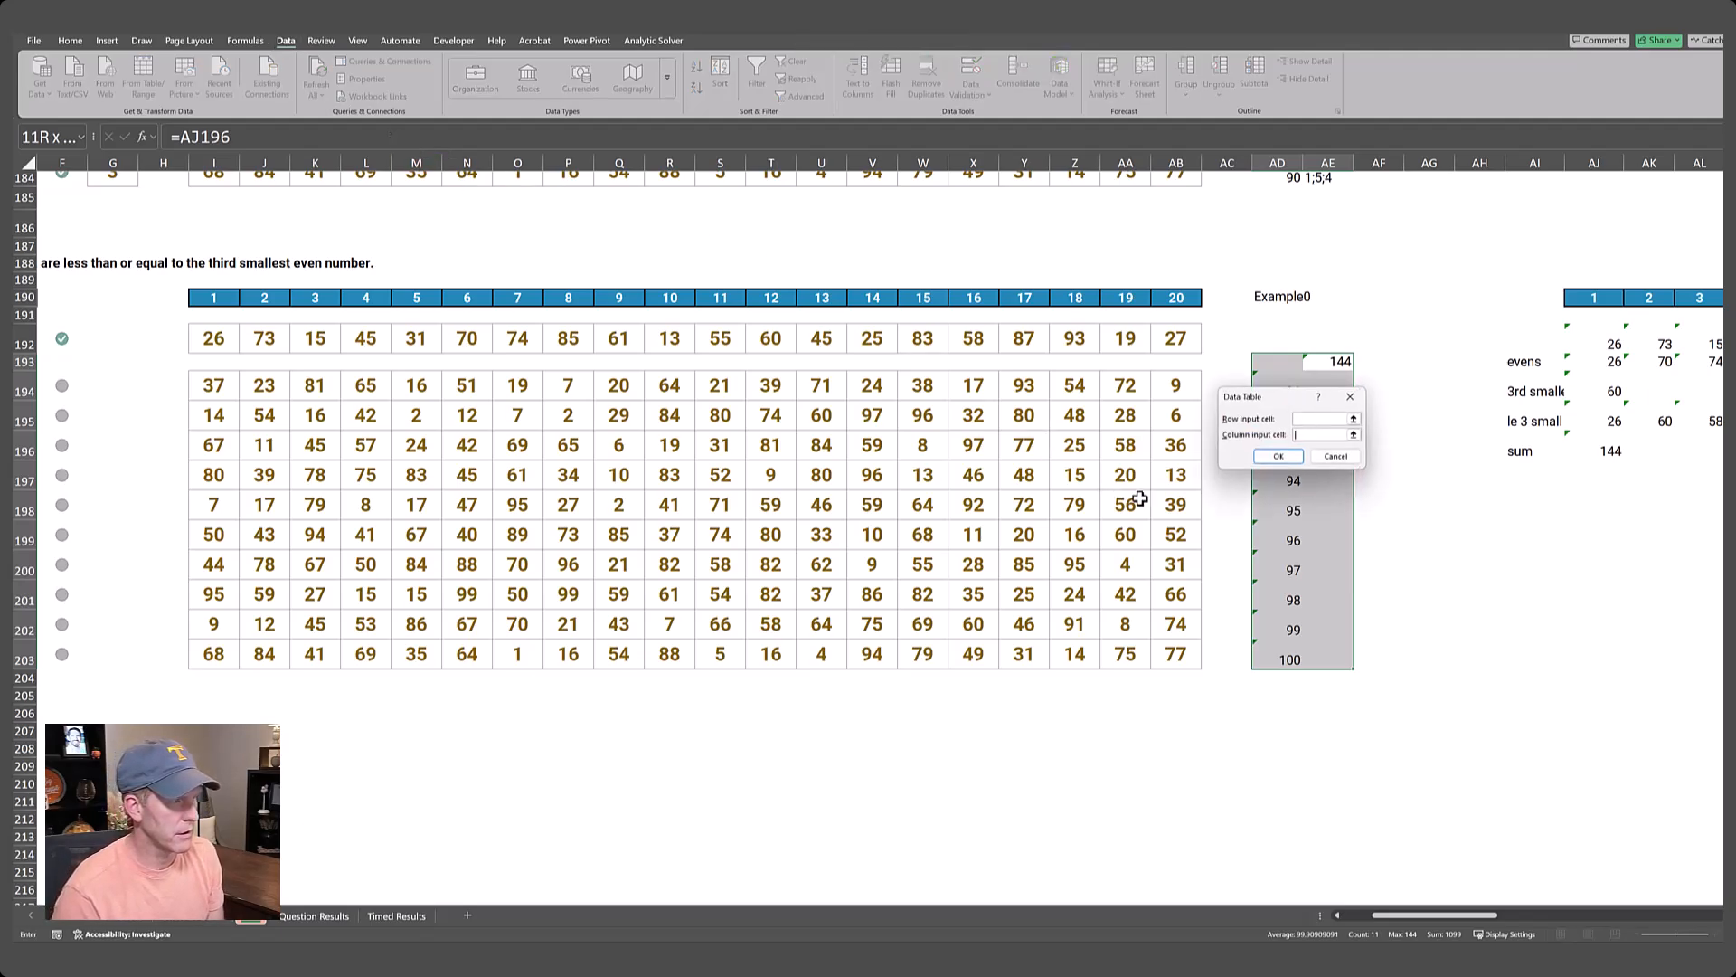
{"action": "left_click", "coordinate": [1354, 434]}
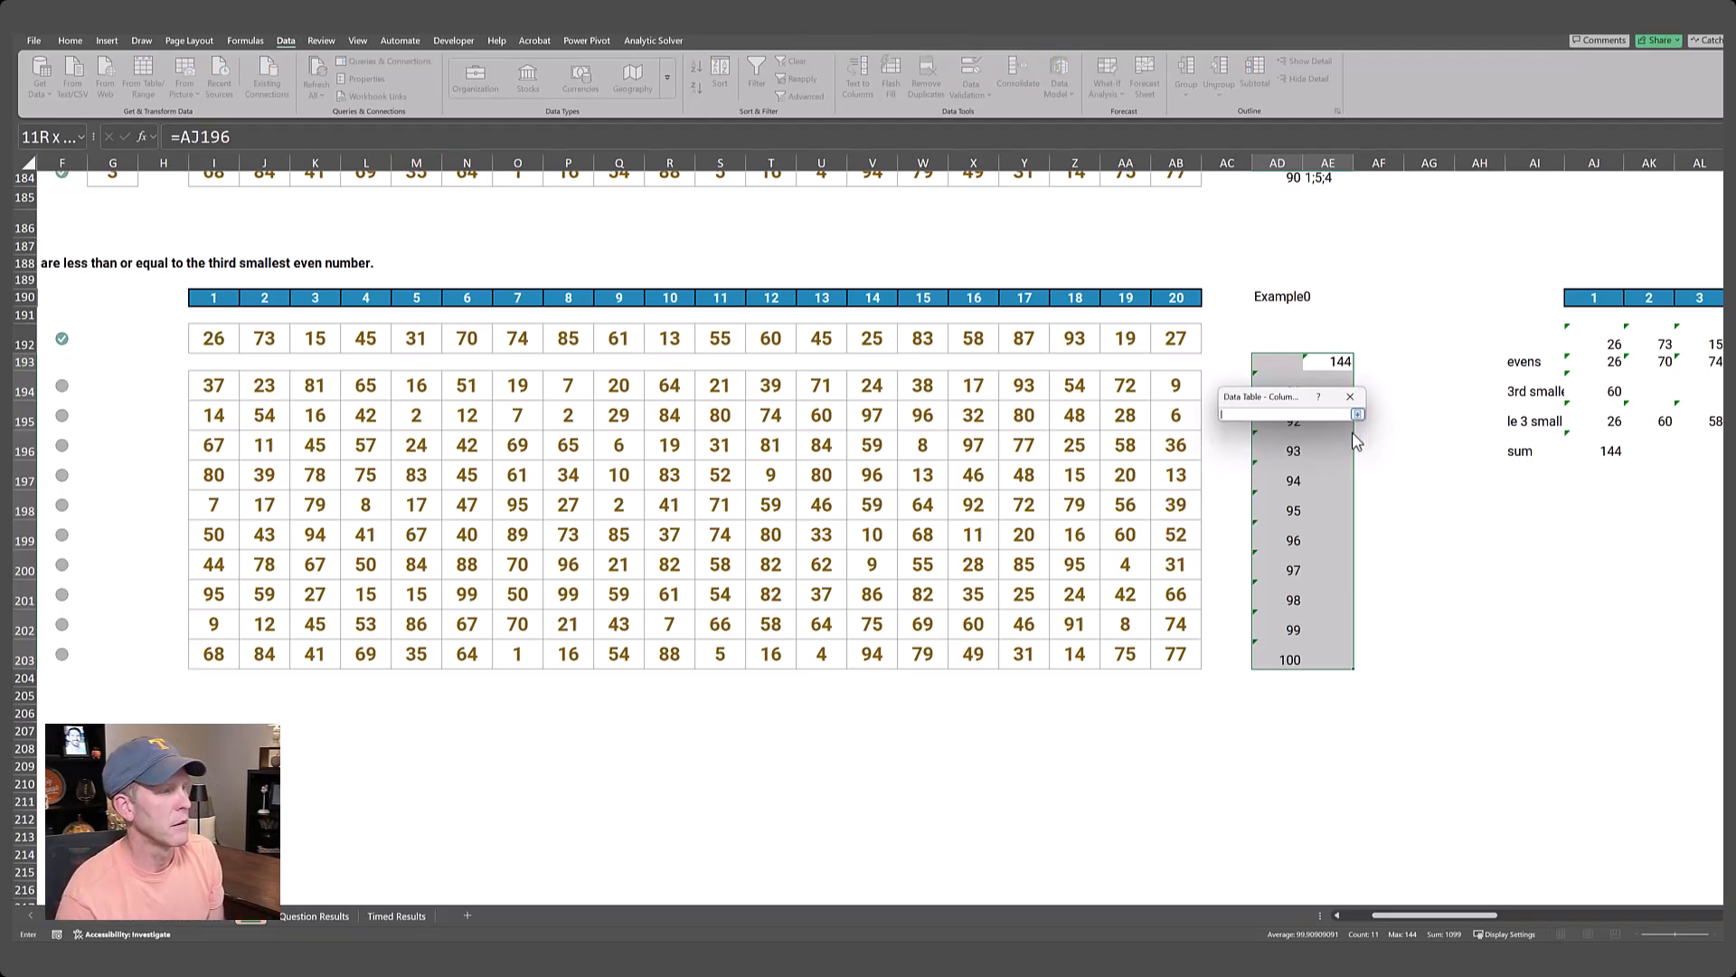
{"action": "left_click", "coordinate": [1298, 296]}
{"action": "key", "text": "Return"}
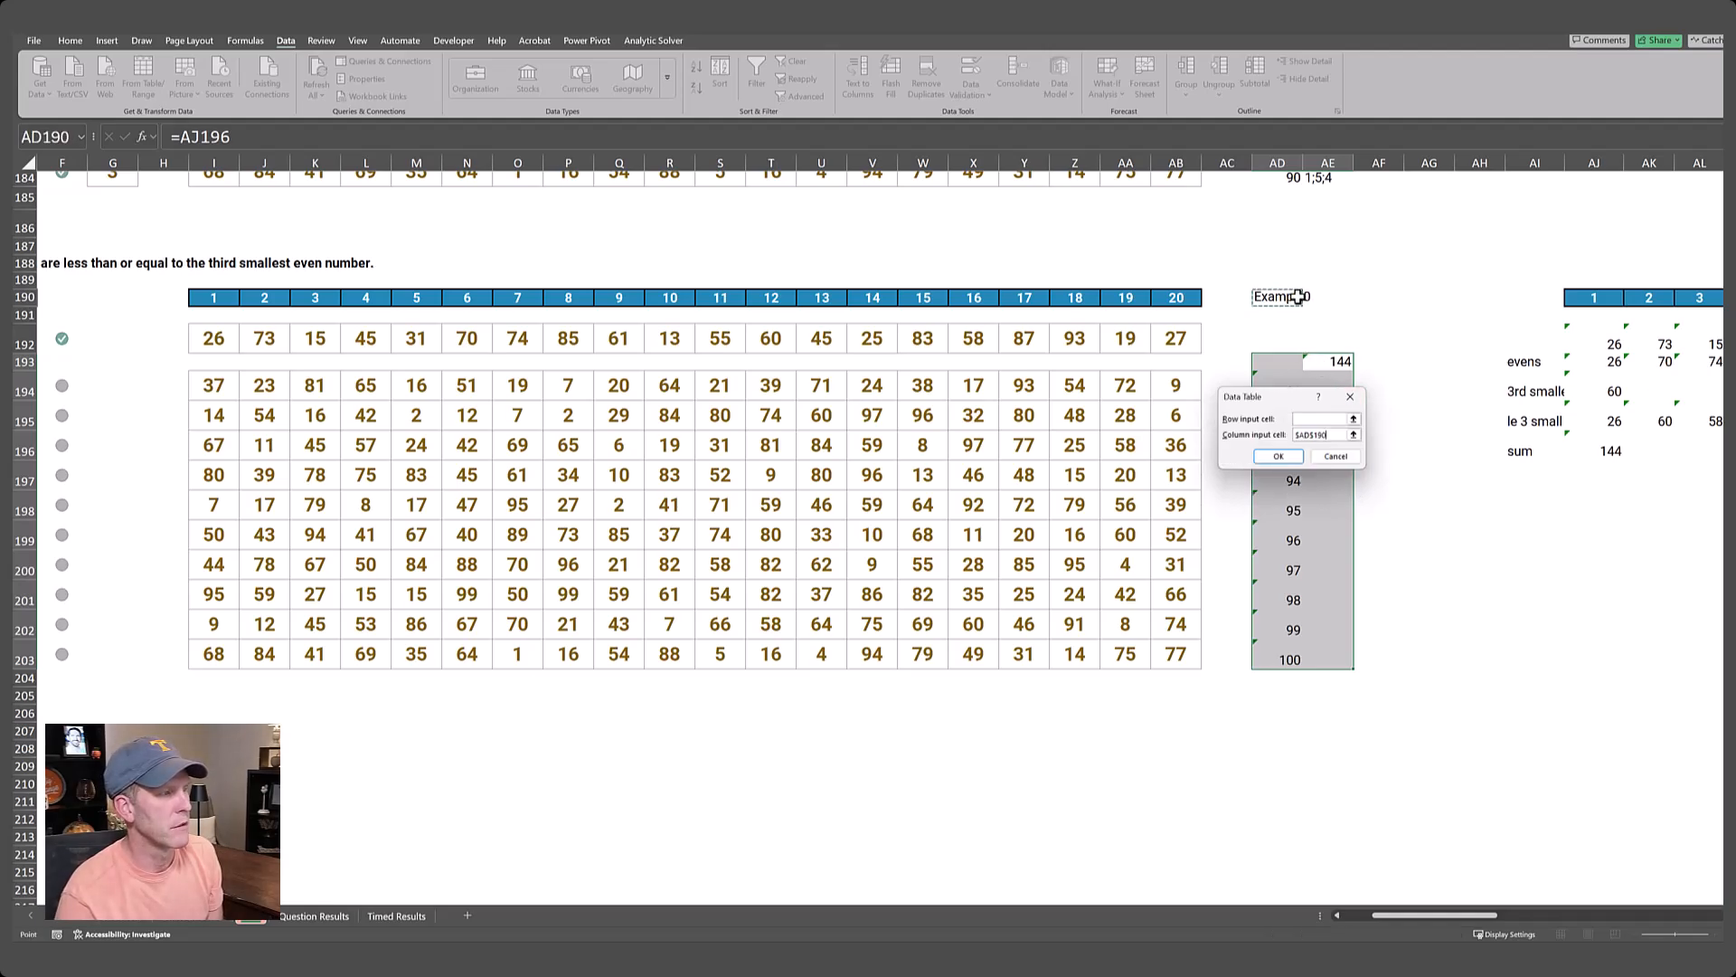
{"action": "key", "text": "Return"}
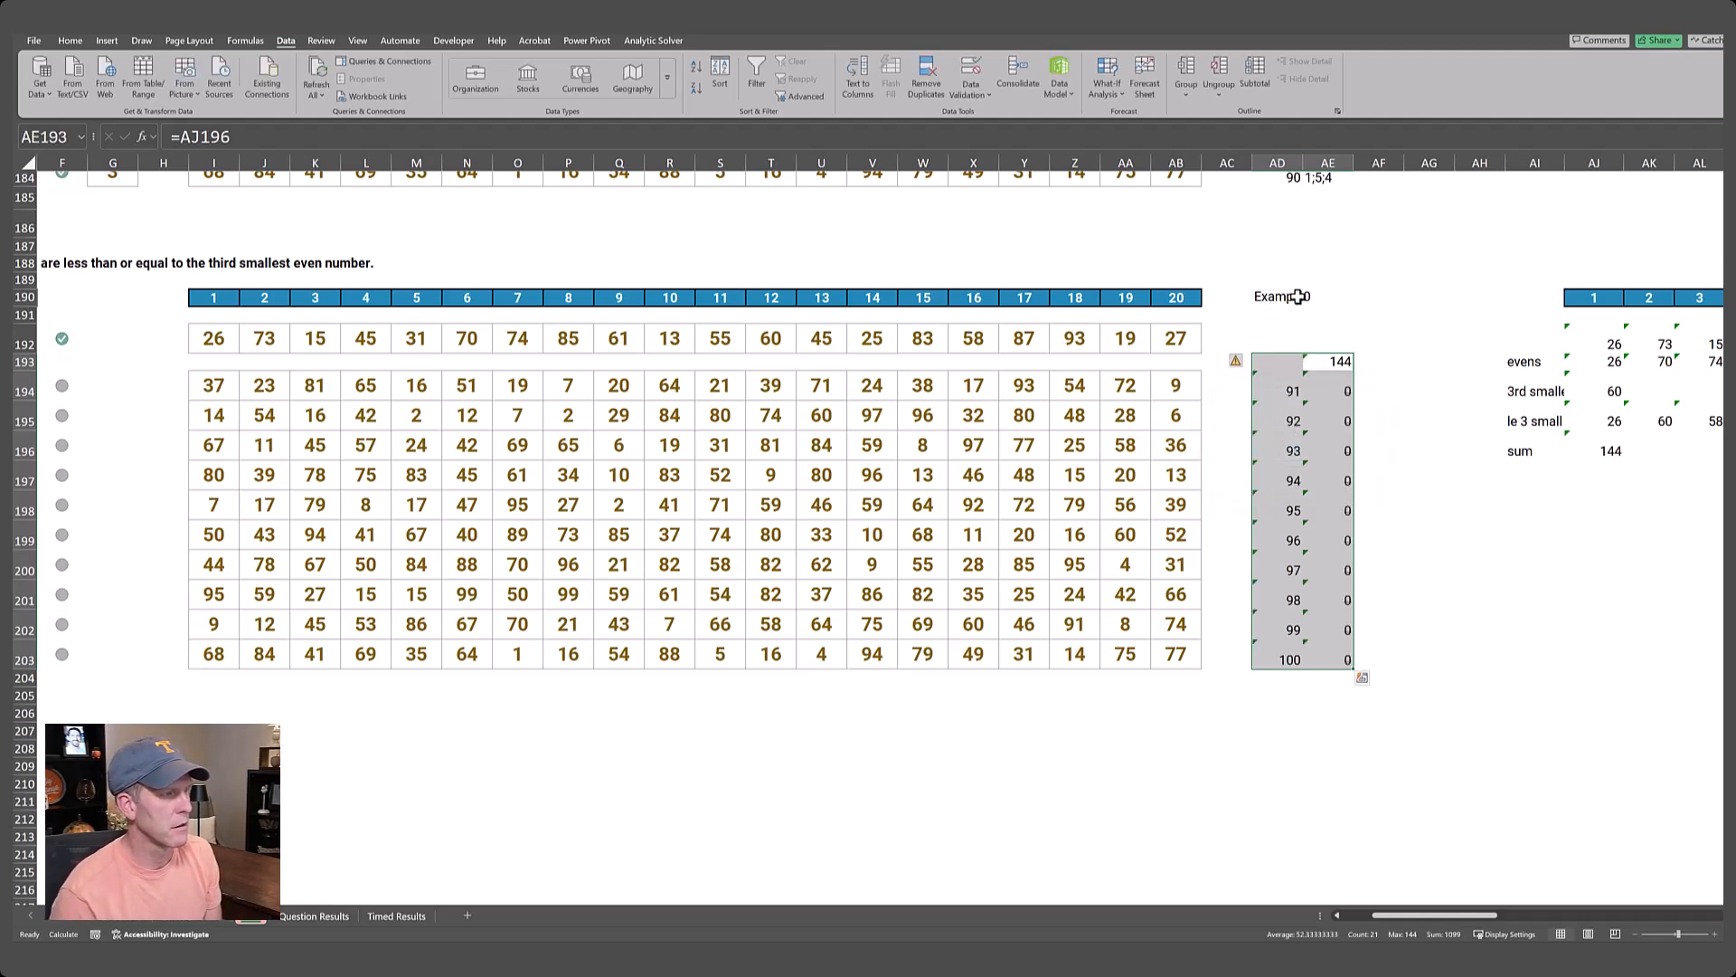
Copy the Level 10 data table results in AE194:AE203.
{"action": "key", "text": "Down"}
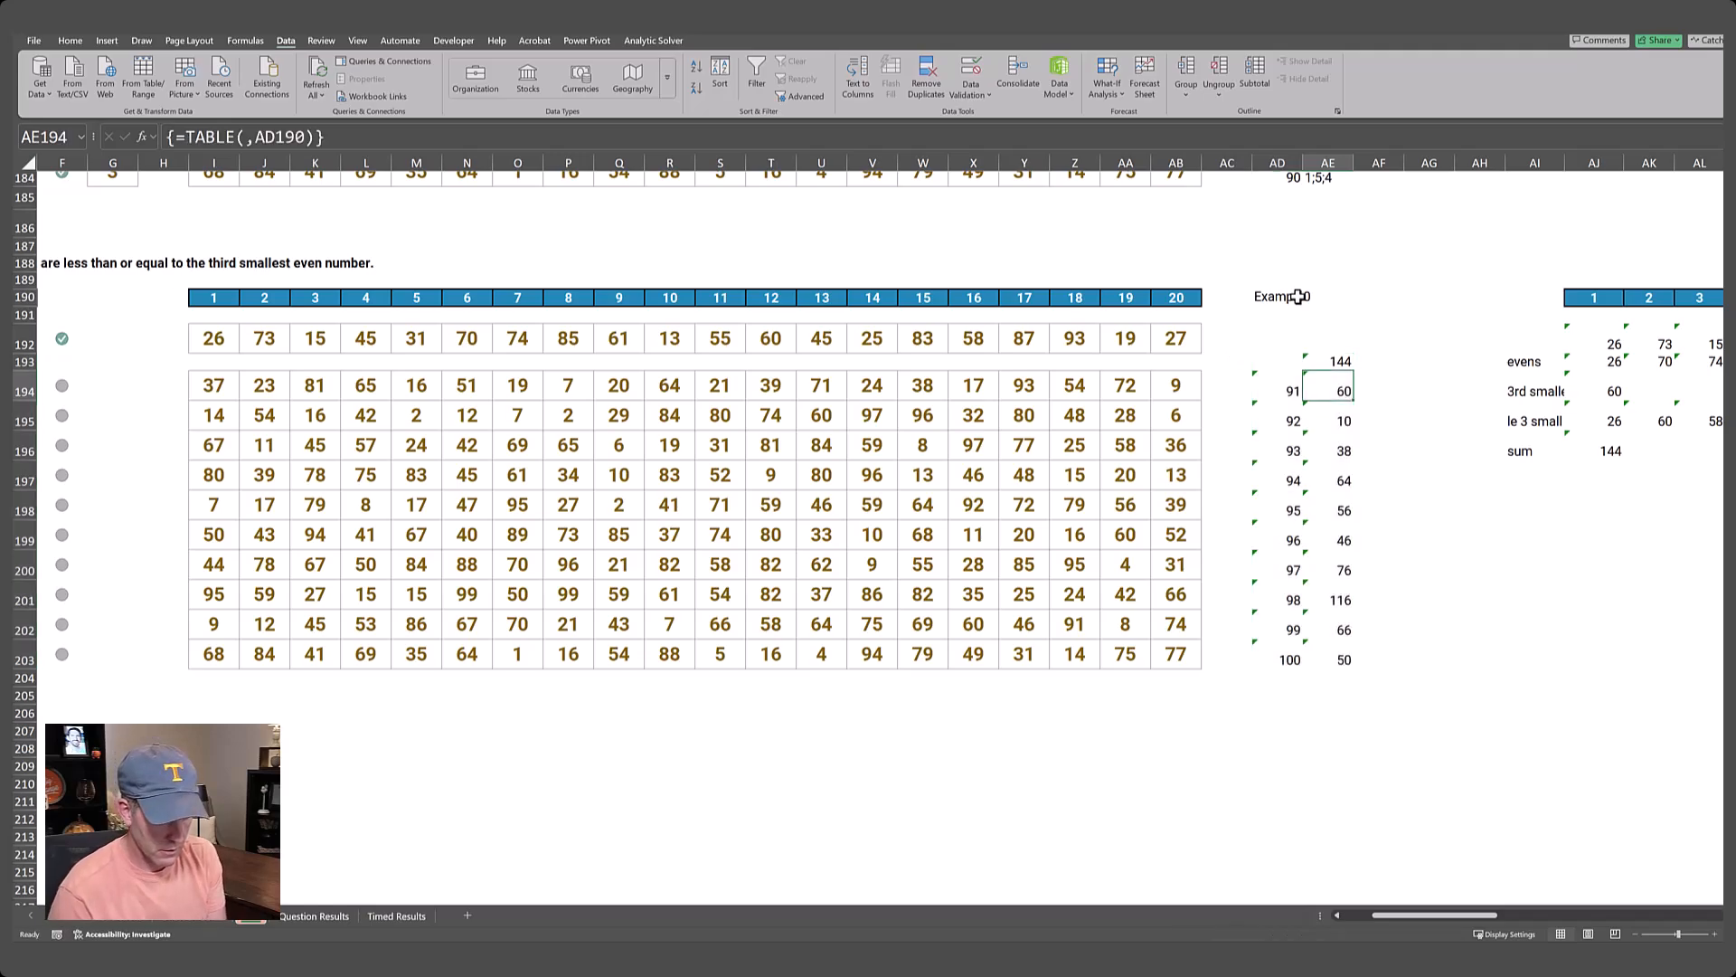
{"action": "key", "text": "ctrl+shift+Down"}
{"action": "key", "text": "ctrl+c"}
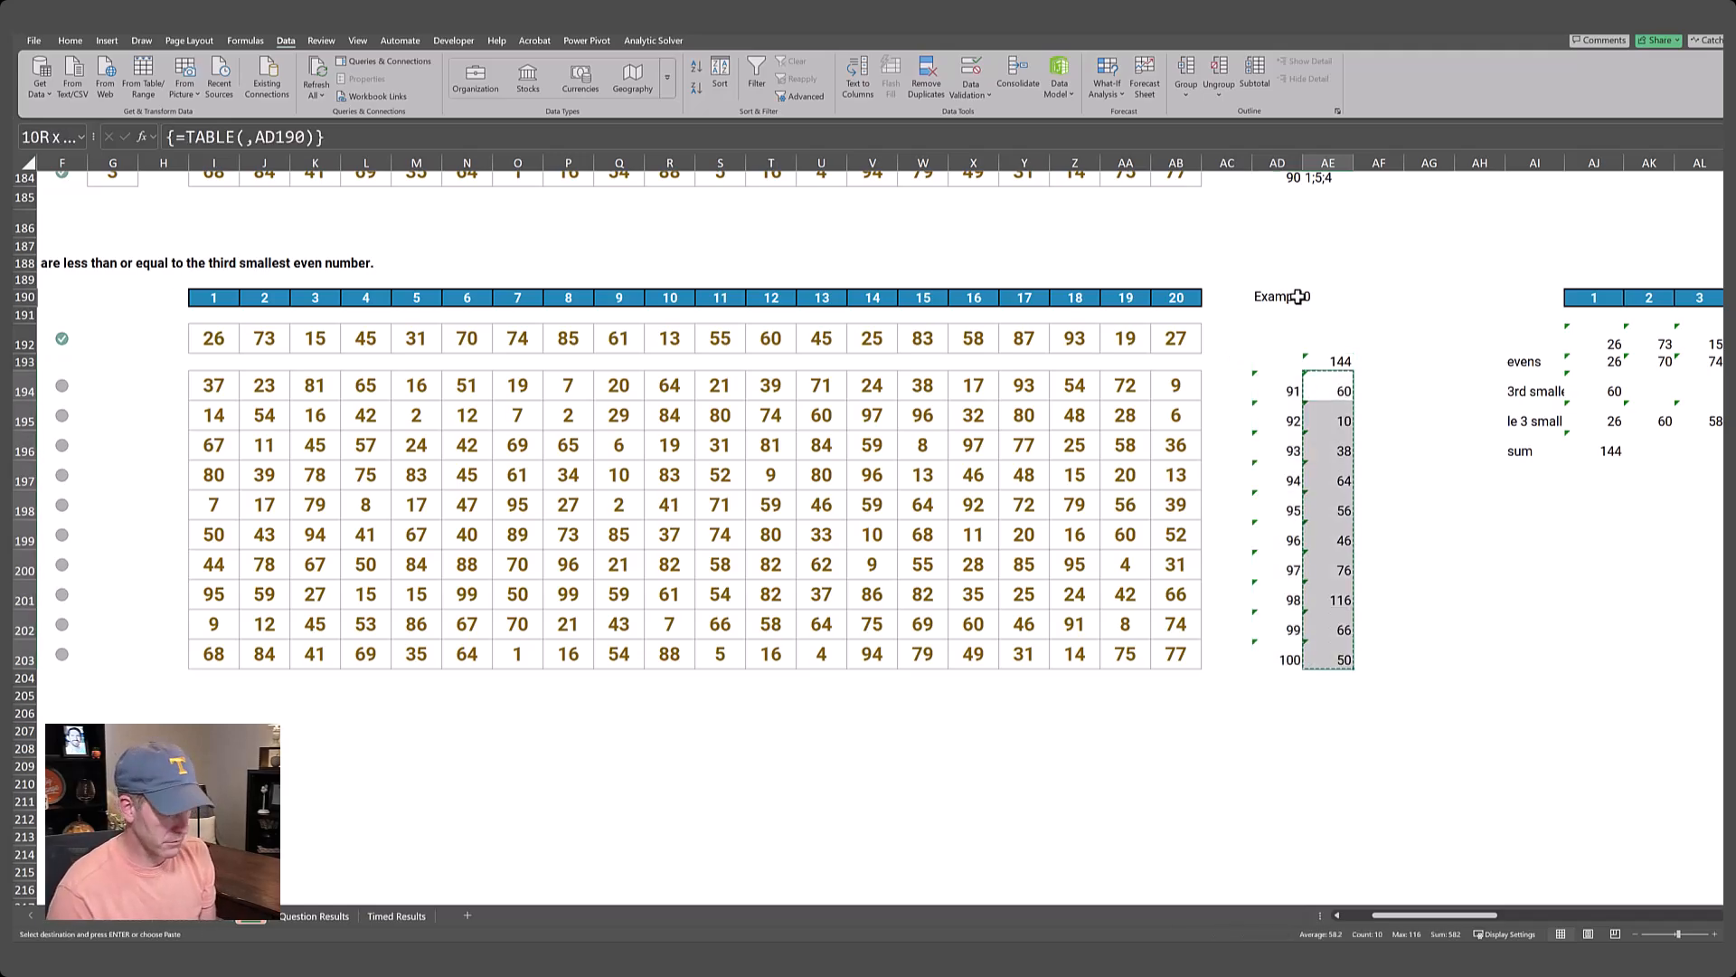
Paste the copied results into the Level 10 Answer column starting at E194, using Paste Special with the Formulas option.
{"action": "key", "text": "ctrl+Left"}
{"action": "key", "text": "ctrl+Left"}
{"action": "key", "text": "ctrl+Left"}
{"action": "key", "text": "ctrl+Left"}
{"action": "key", "text": "ctrl+Left"}
{"action": "key", "text": "ctrl+Left"}
{"action": "key", "text": "ctrl+Left"}
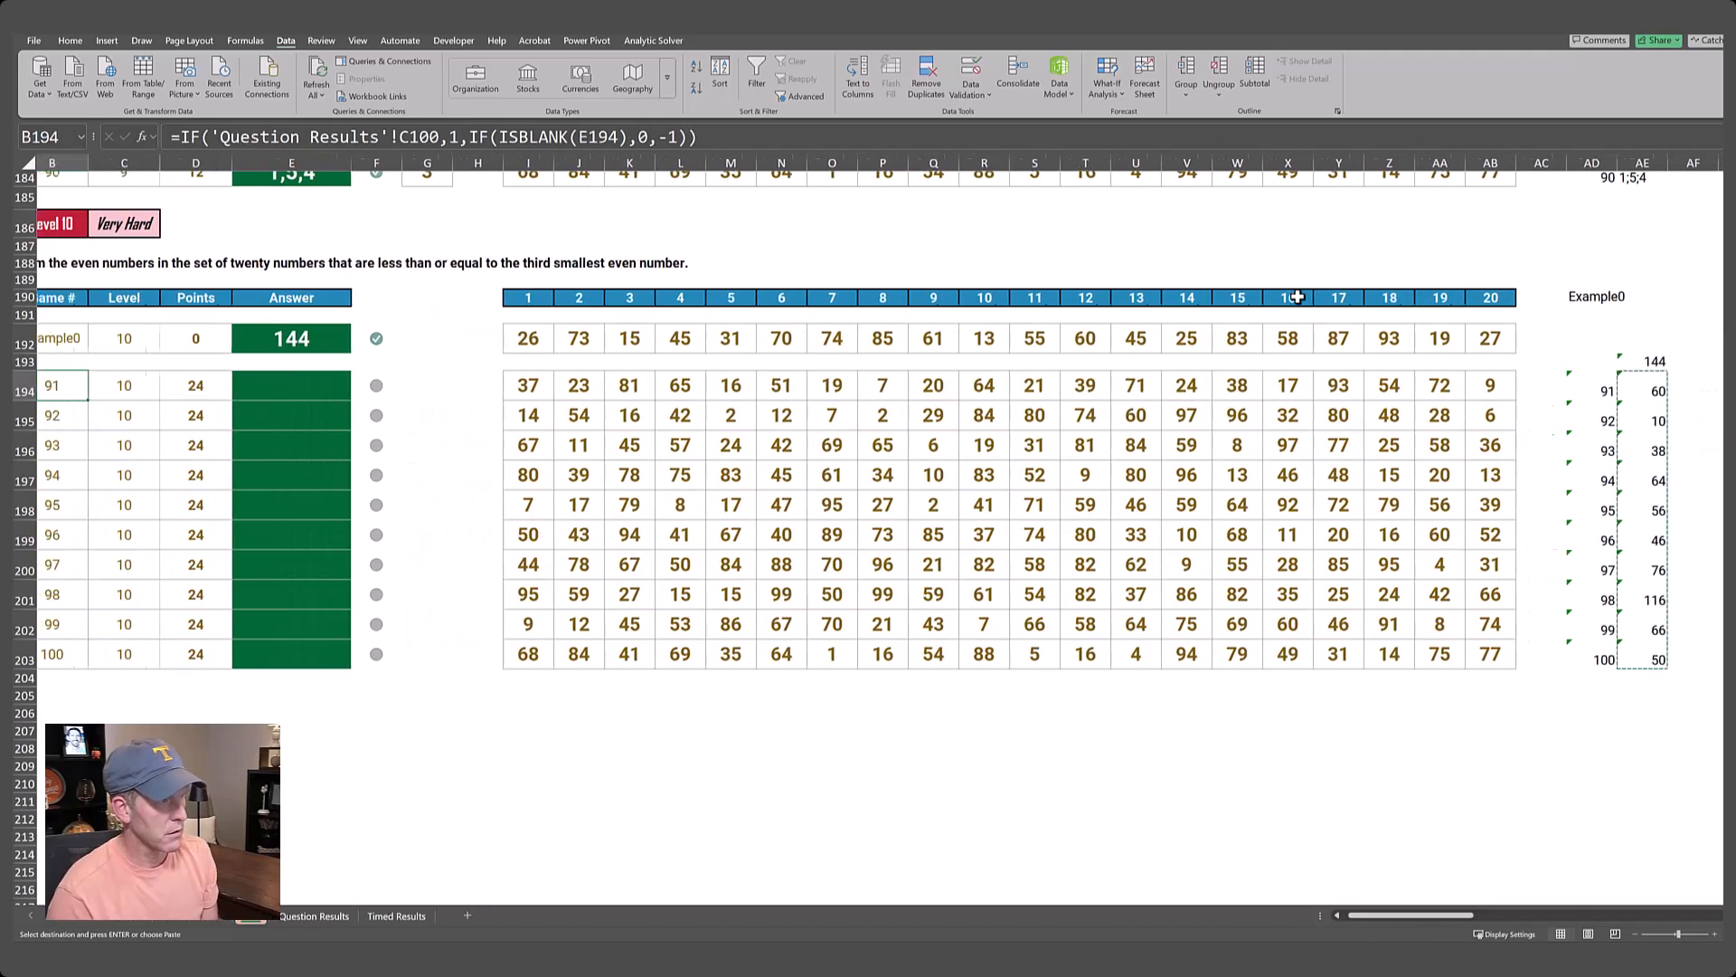
{"action": "key", "text": "Right"}
{"action": "key", "text": "Right"}
{"action": "key", "text": "Right"}
{"action": "key", "text": "Right"}
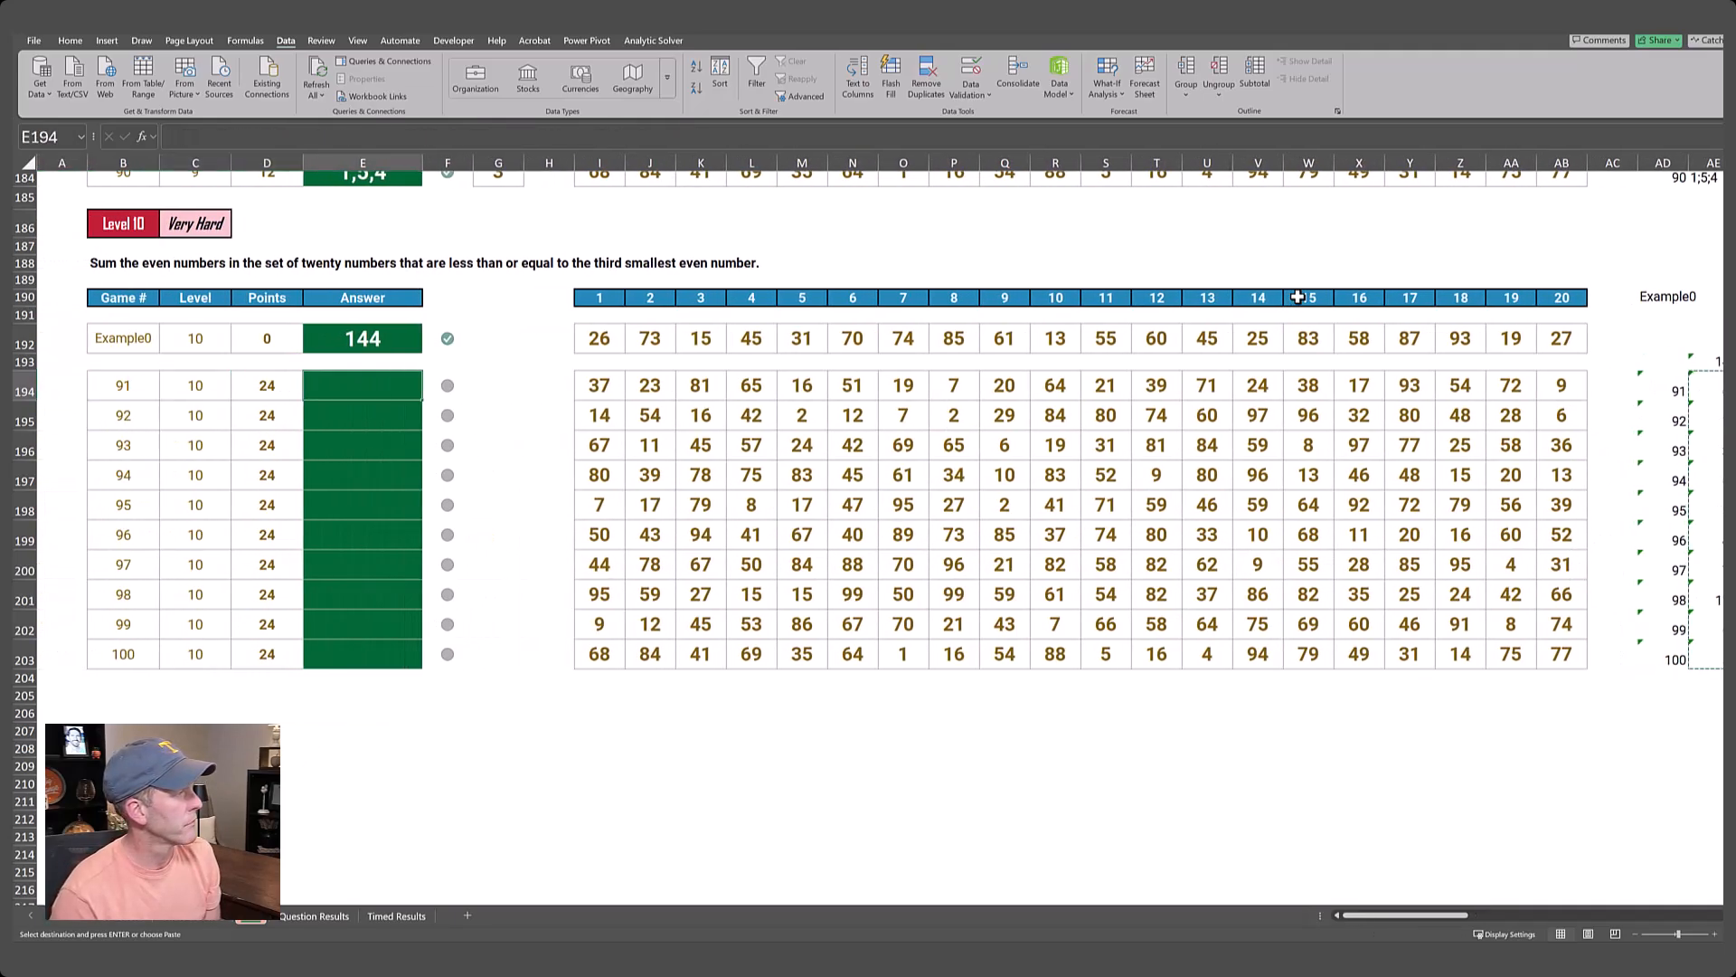
{"action": "key", "text": "alt+e"}
{"action": "key", "text": "s"}
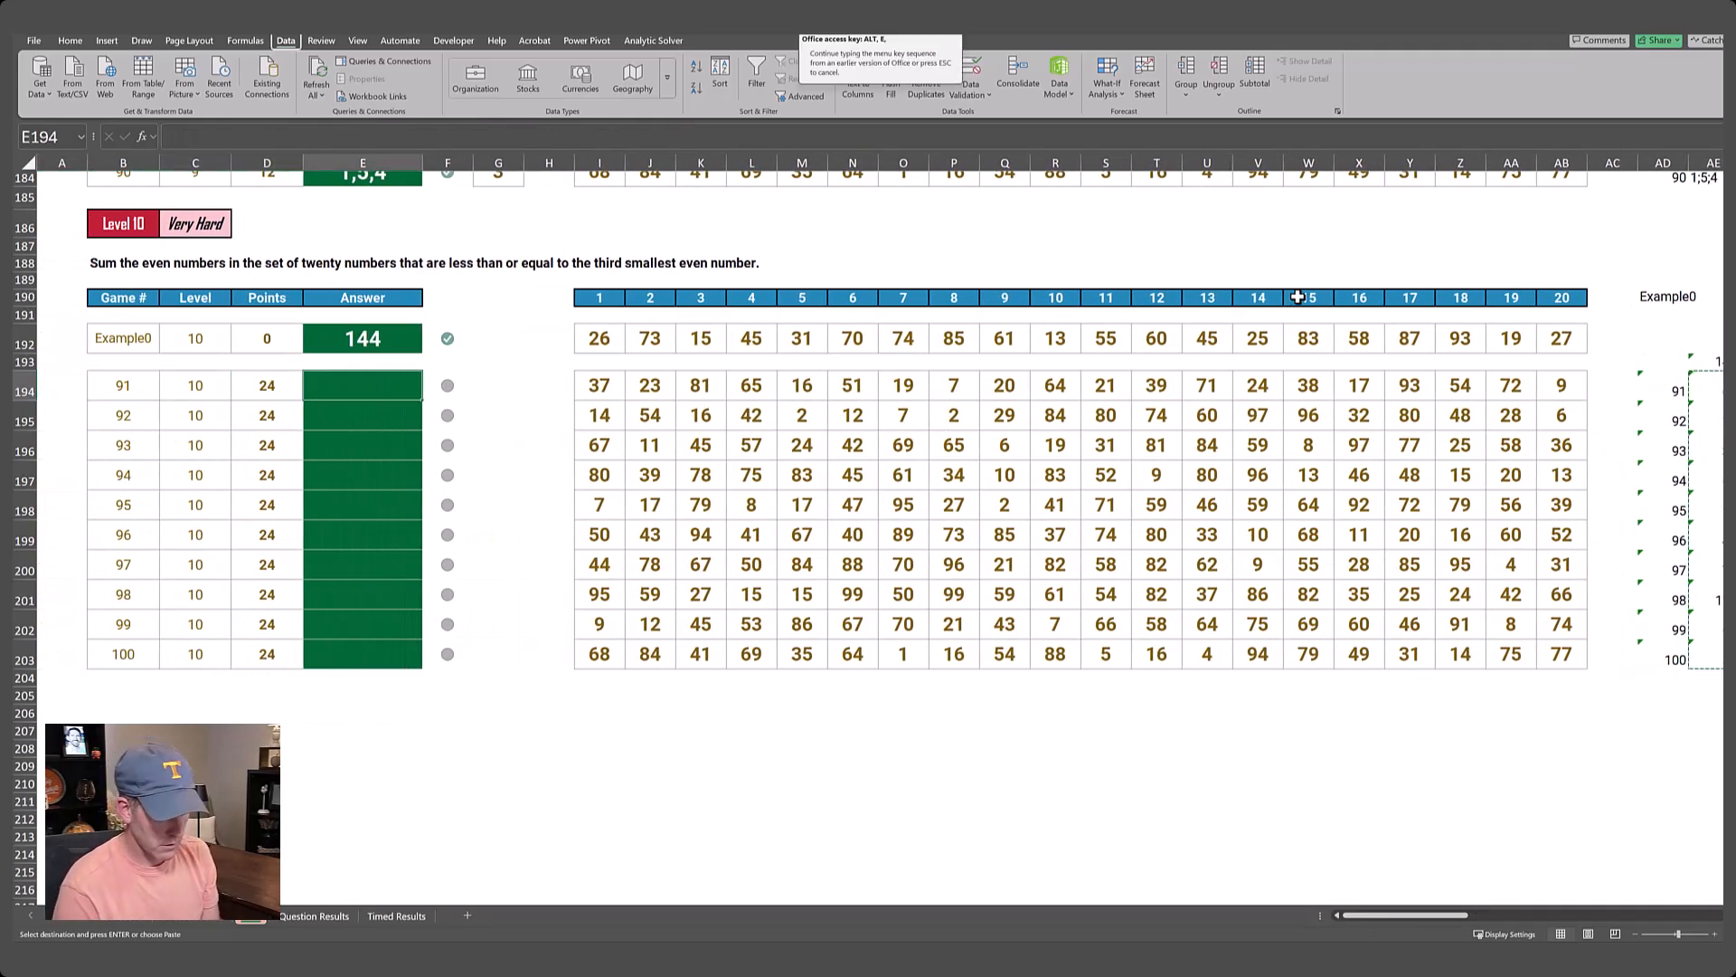
{"action": "key", "text": "f"}
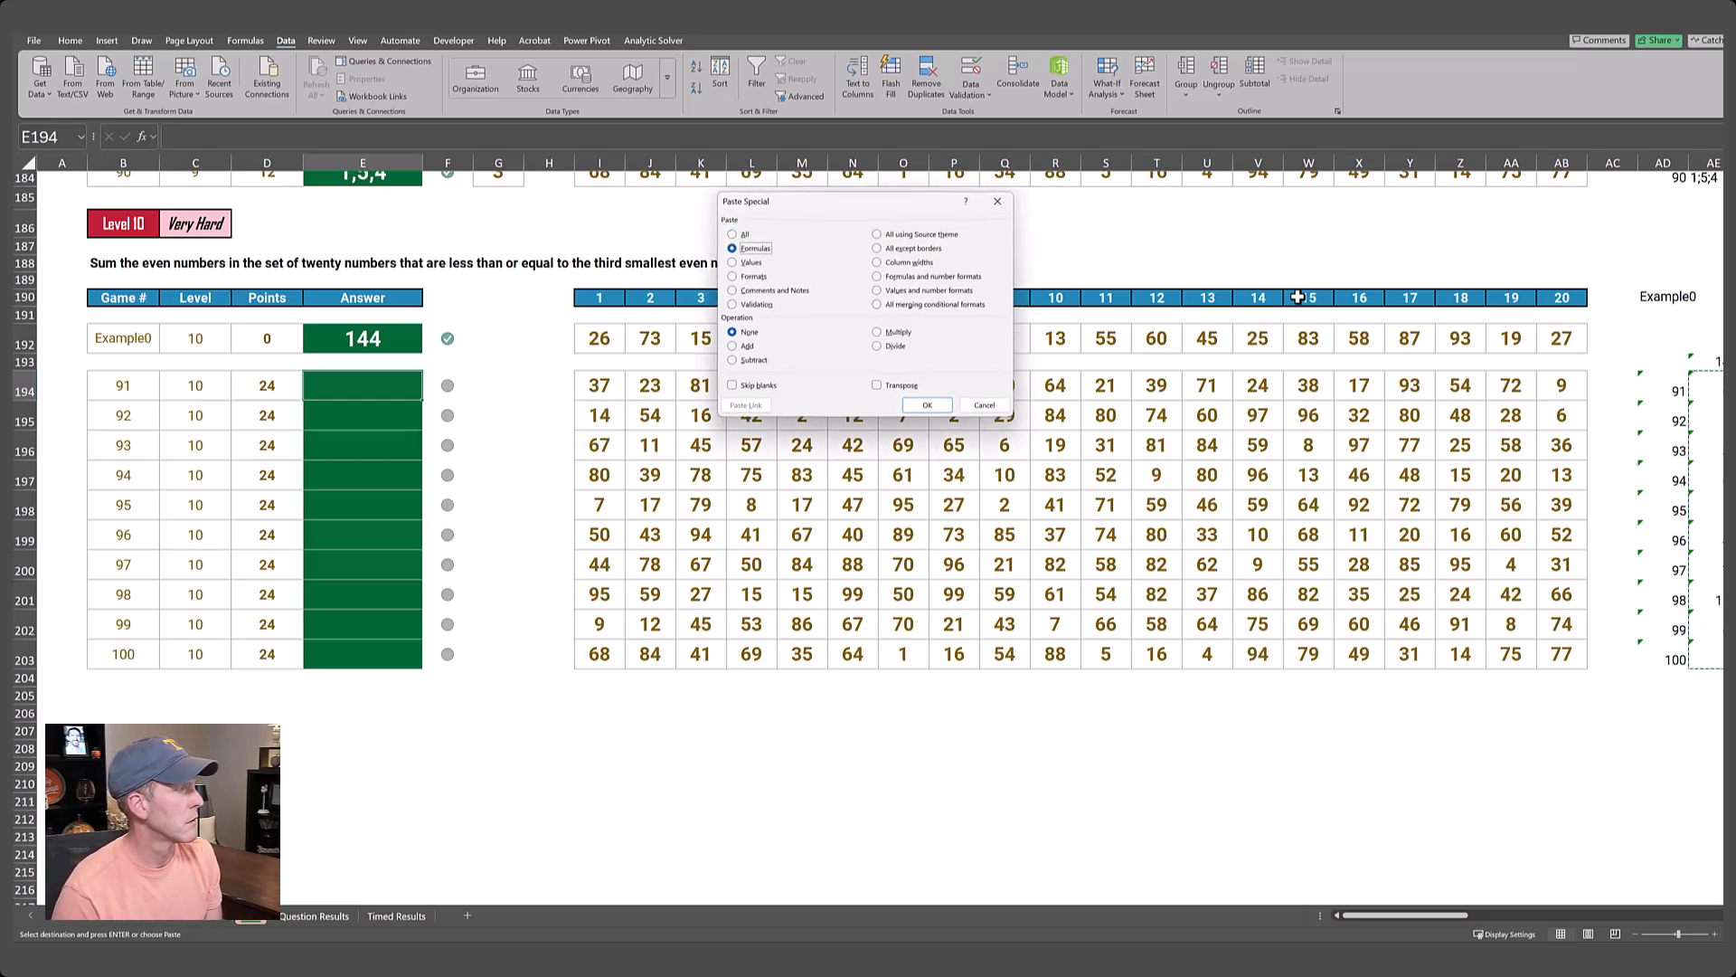
{"action": "key", "text": "Return"}
{"action": "key", "text": "Down"}
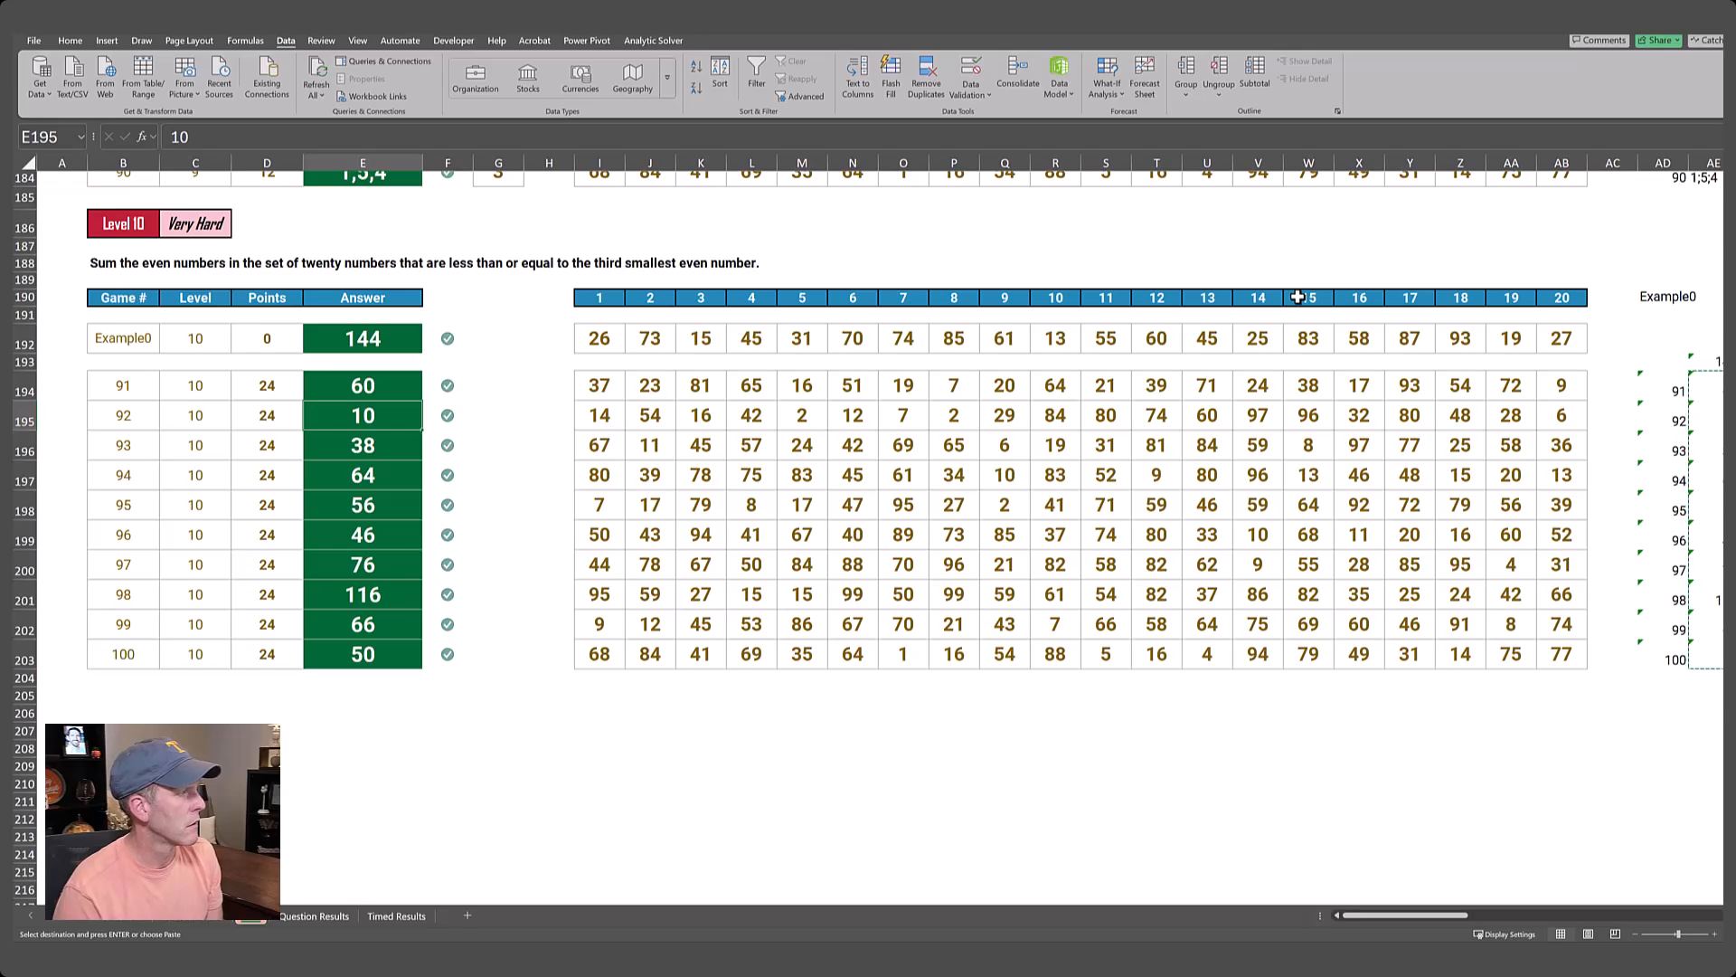